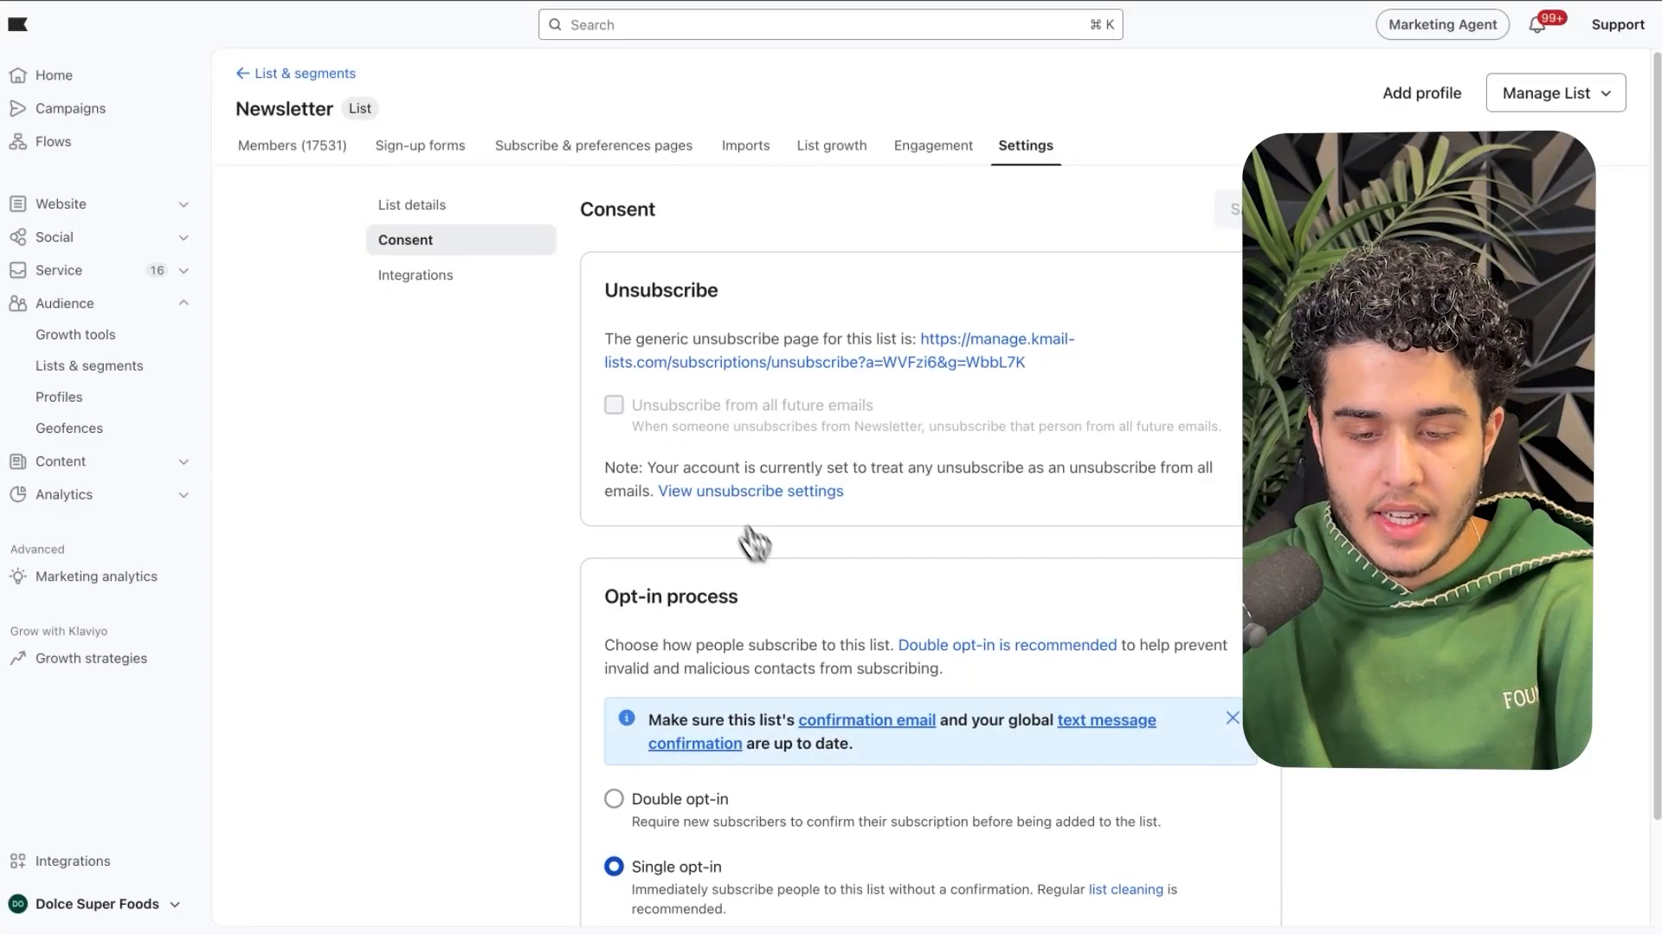
# - Set the Newsletter list's opt-in process to Single opt-in and save the consent settings
pyautogui.scroll(-2, 753, 541)
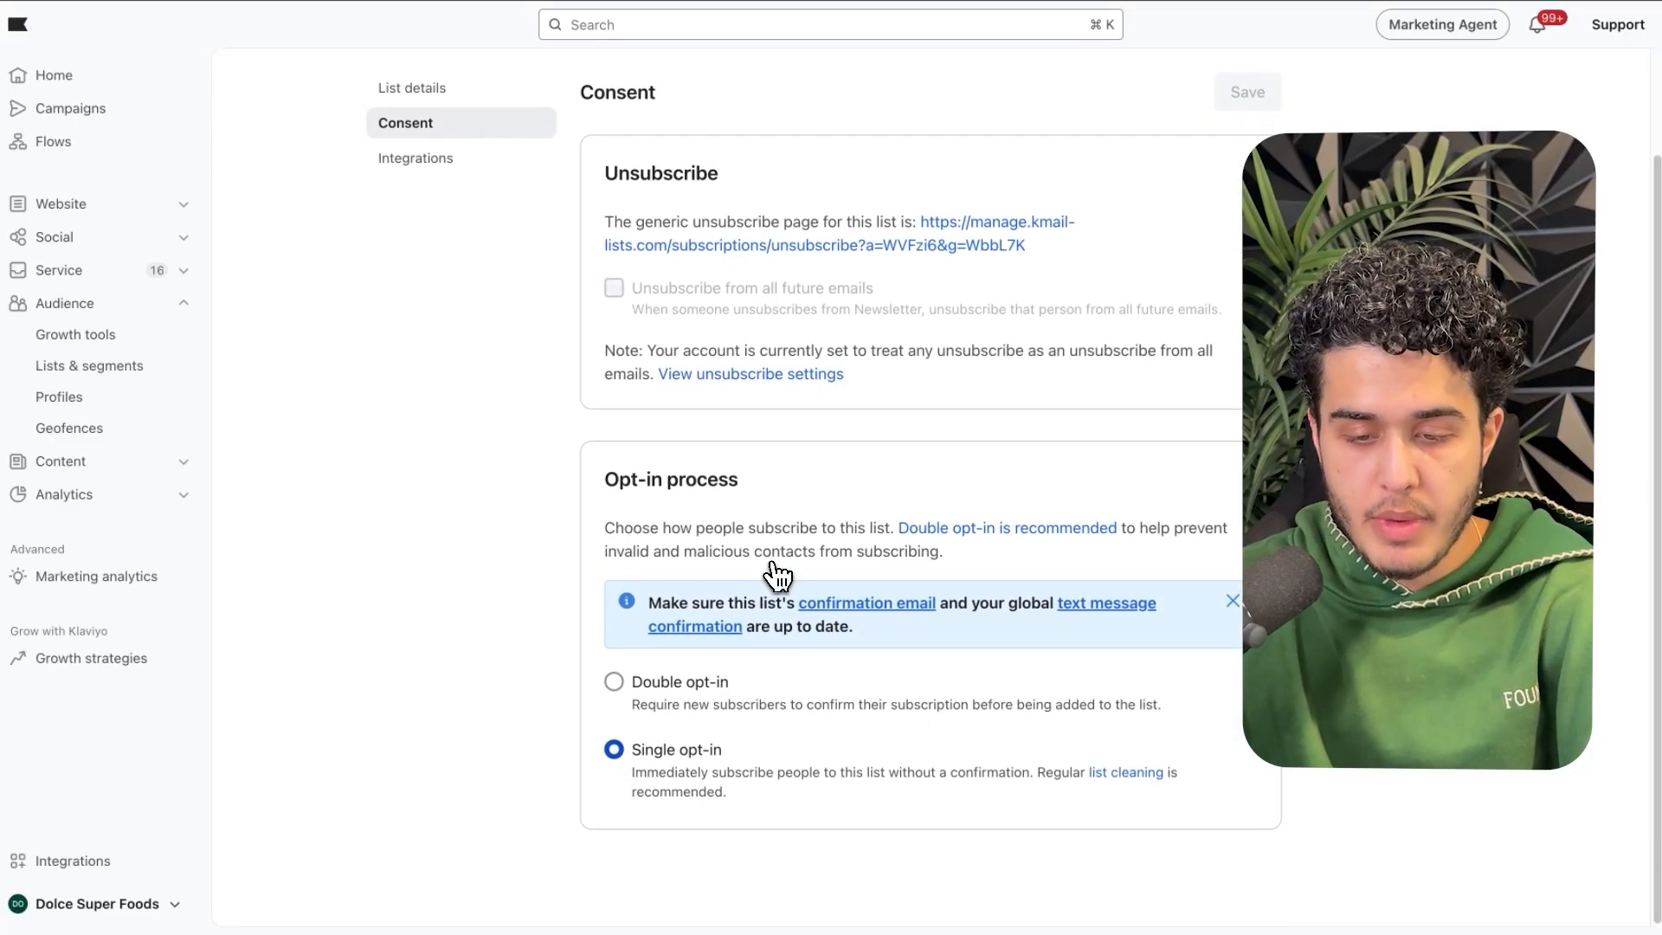
pyautogui.click(634, 693)
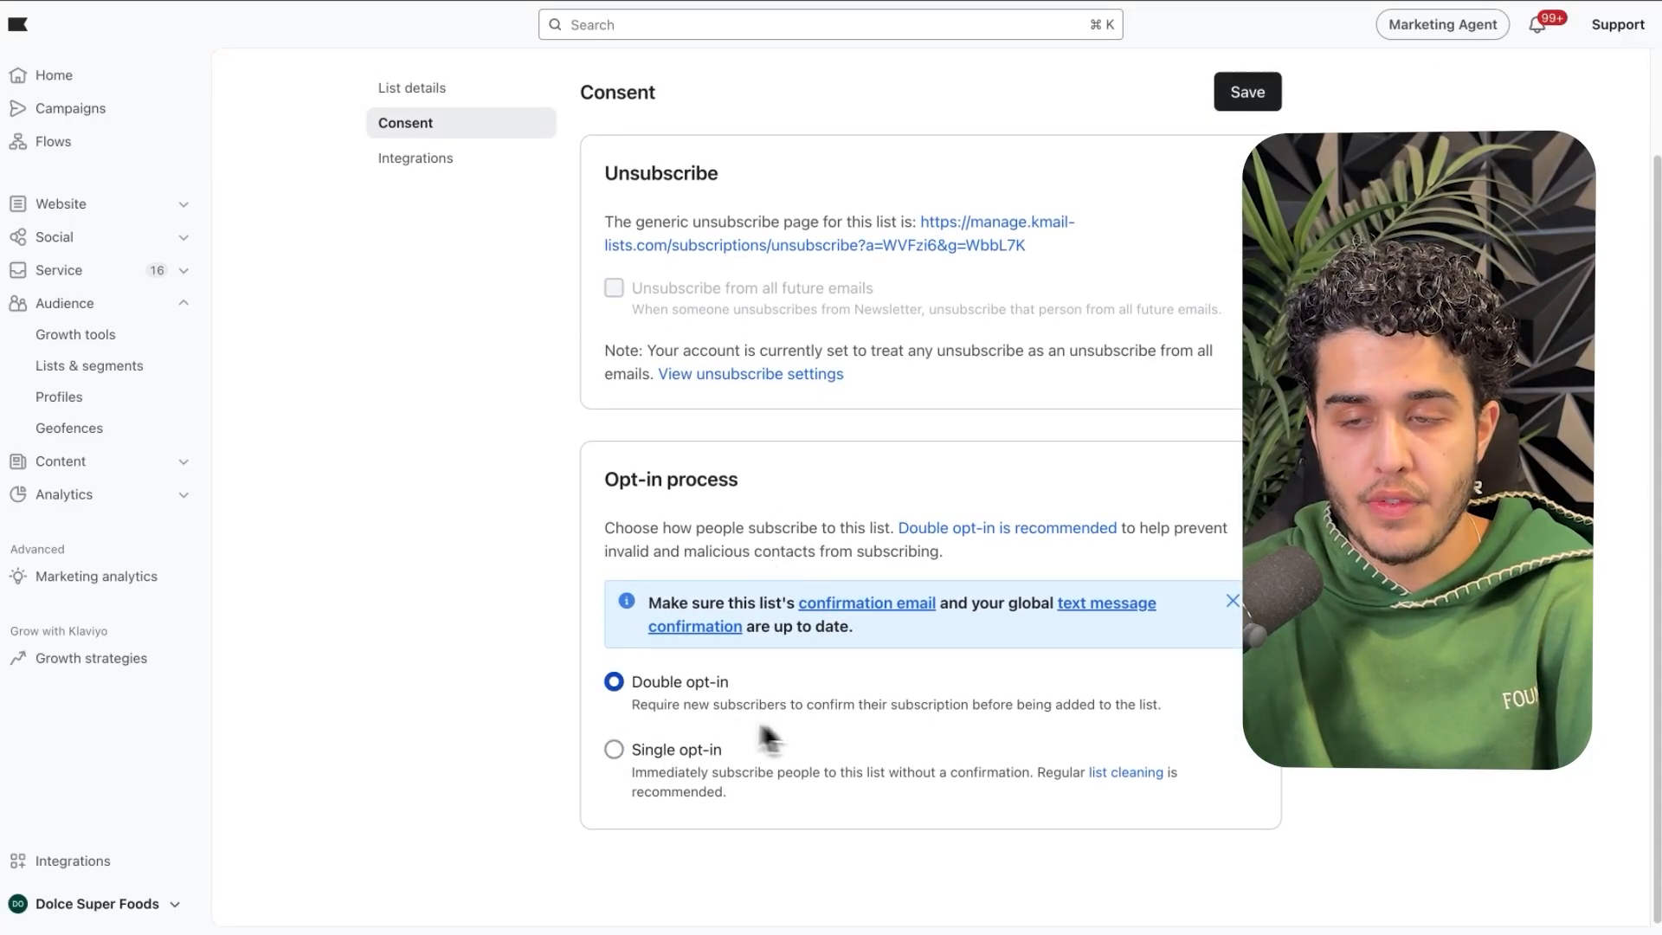
pyautogui.click(617, 753)
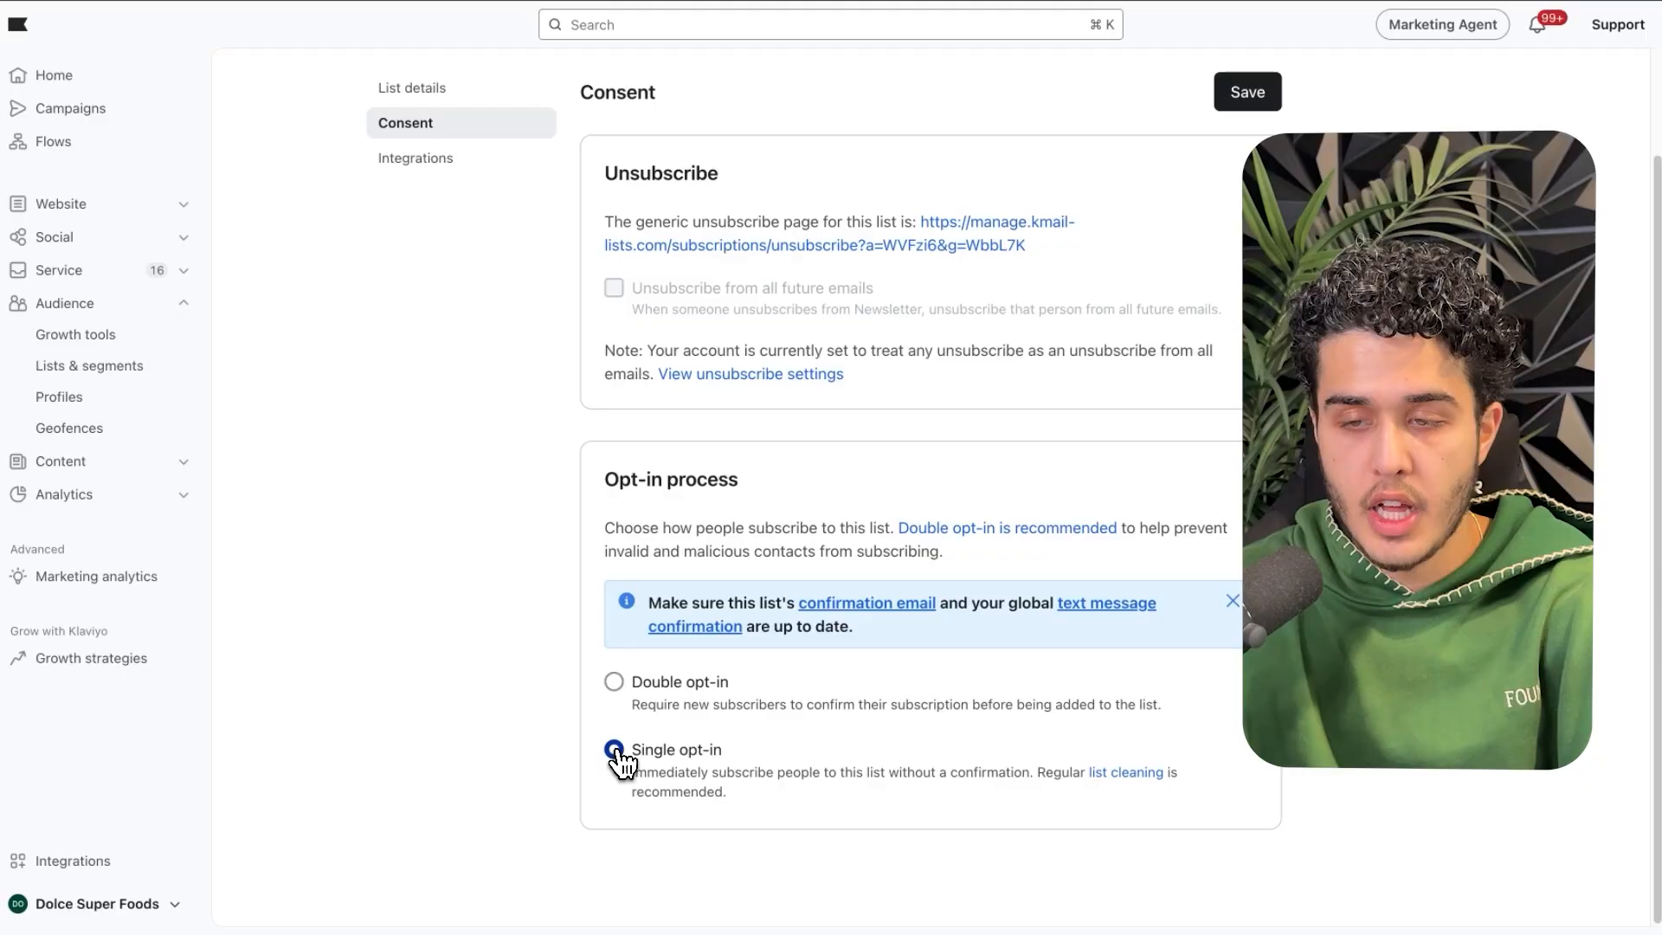
pyautogui.click(1247, 92)
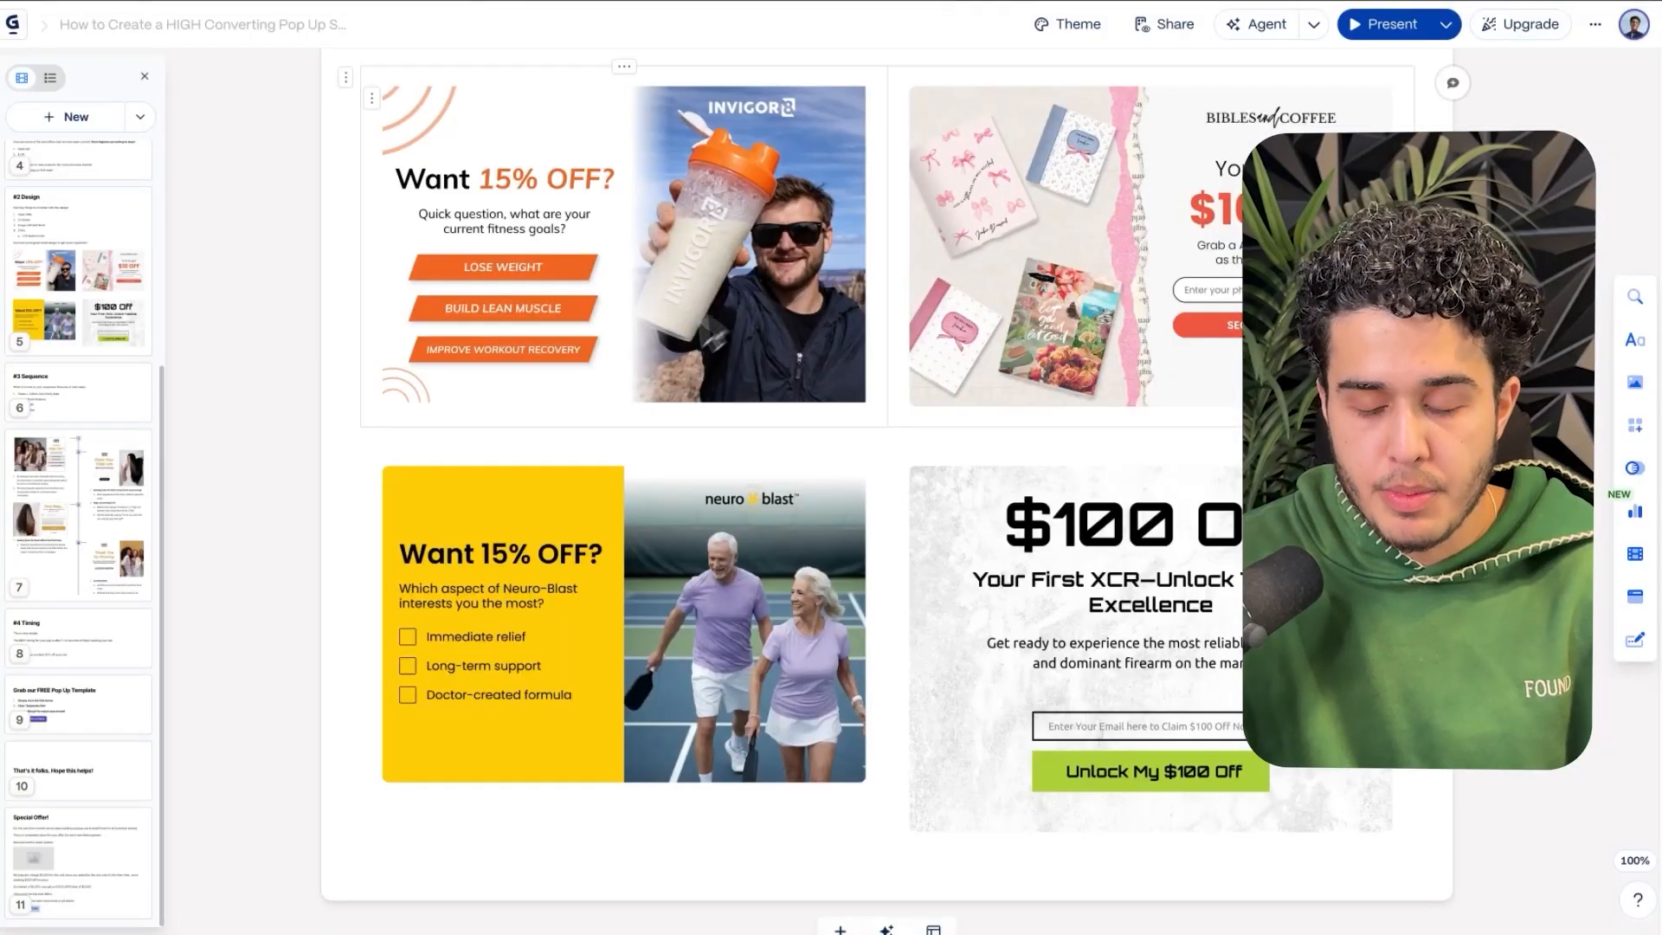
pyautogui.scroll(1, 652, 359)
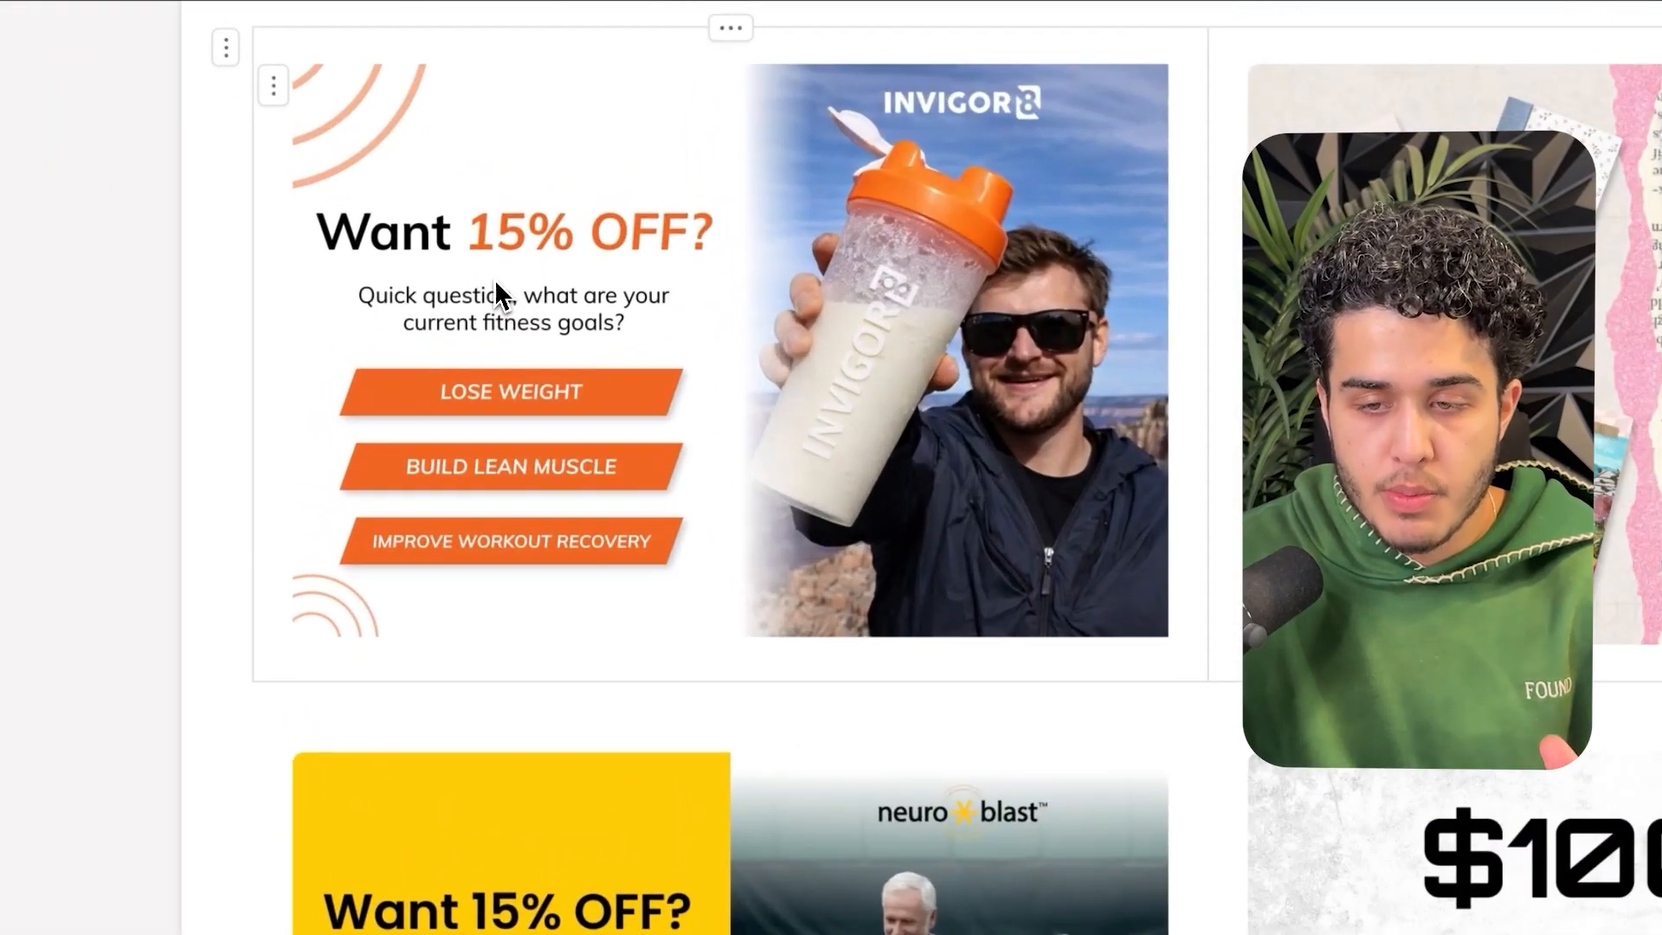
pyautogui.scroll(1, 494, 281)
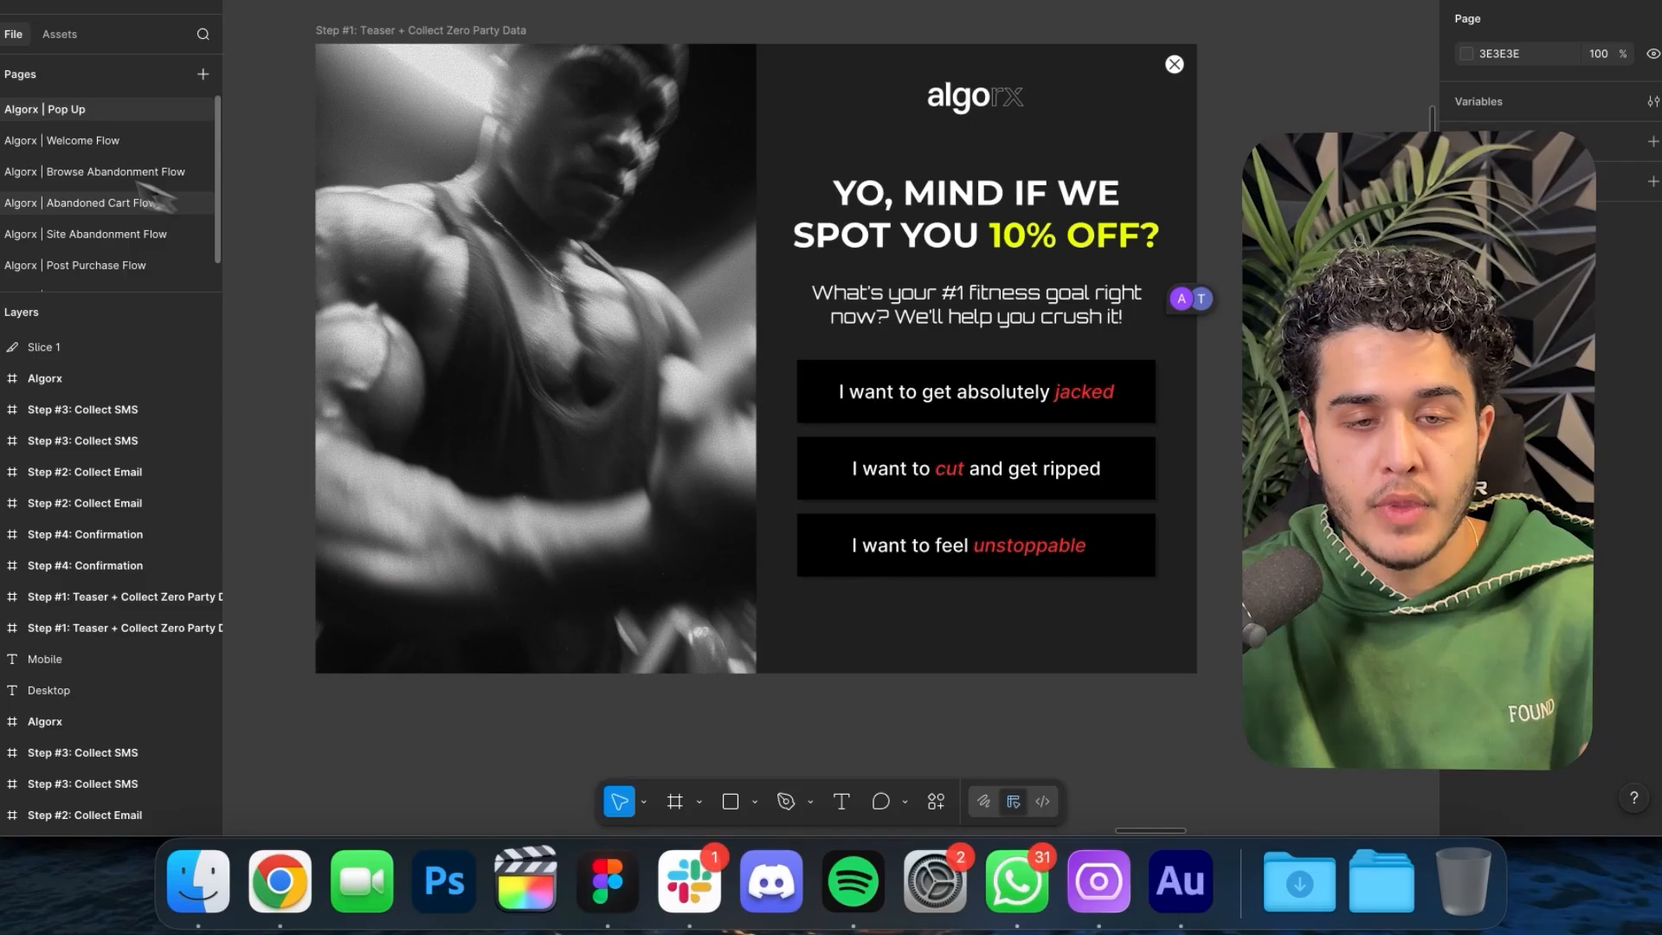
# - Open the Algorx Welcome Flow page and examine the Welcome #1 v1 email from its hero section to the product blocks
pyautogui.click(62, 141)
pyautogui.hscroll(6, 399, 292)
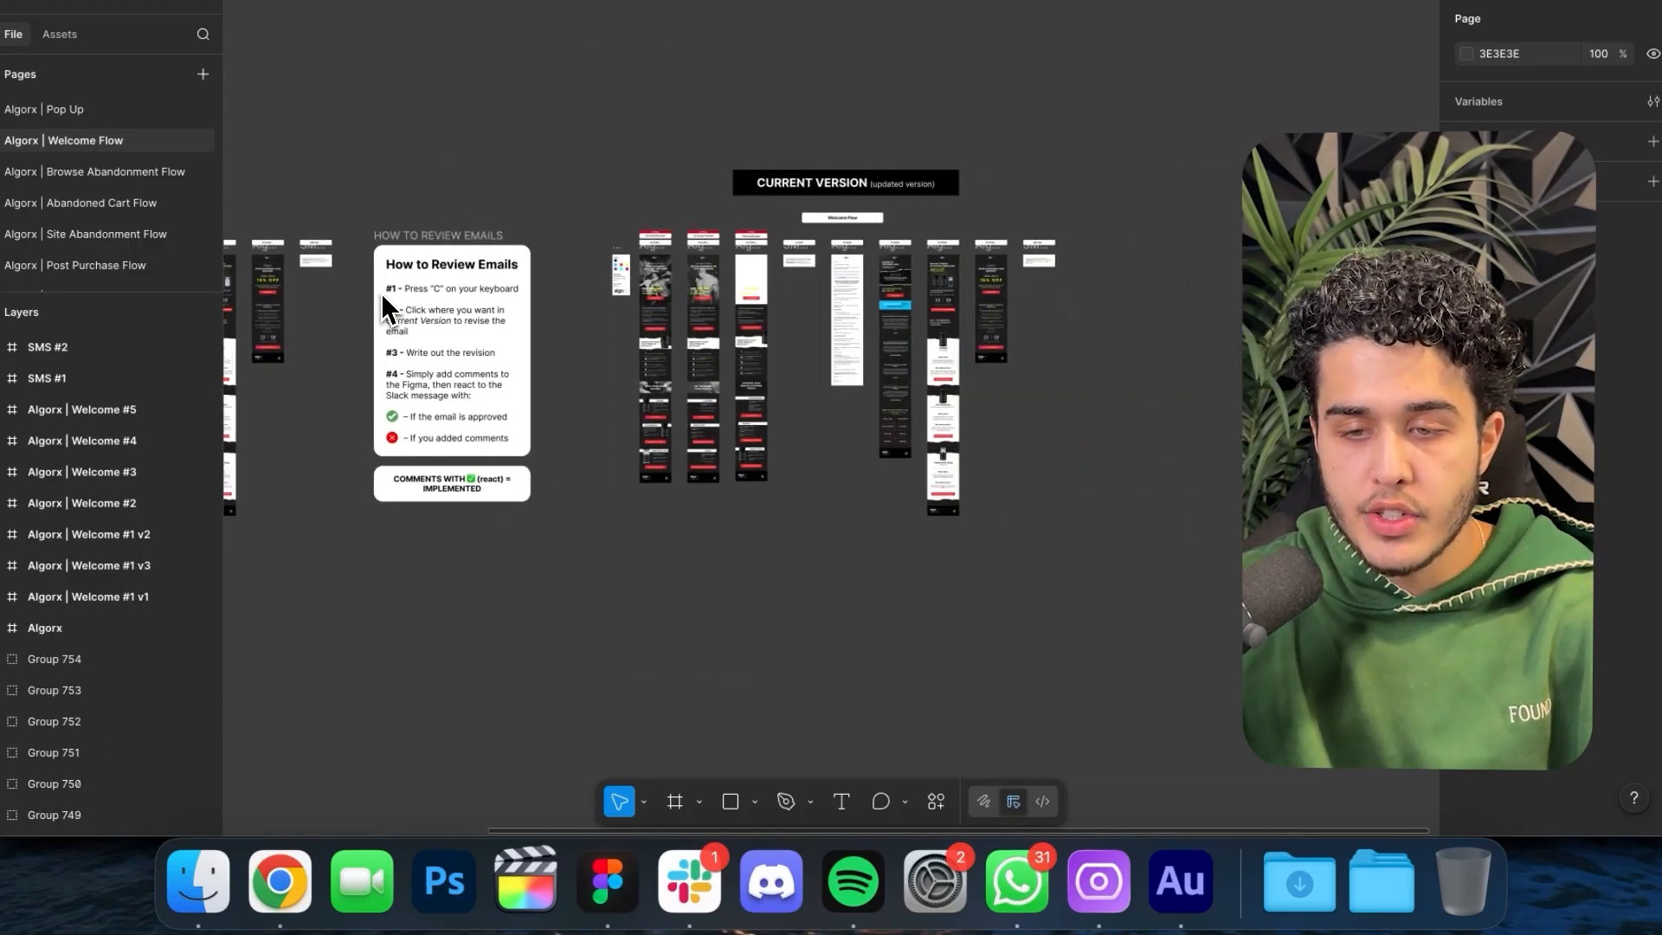
pyautogui.scroll(5, 590, 291)
pyautogui.scroll(4, 742, 232)
pyautogui.scroll(5, 693, 251)
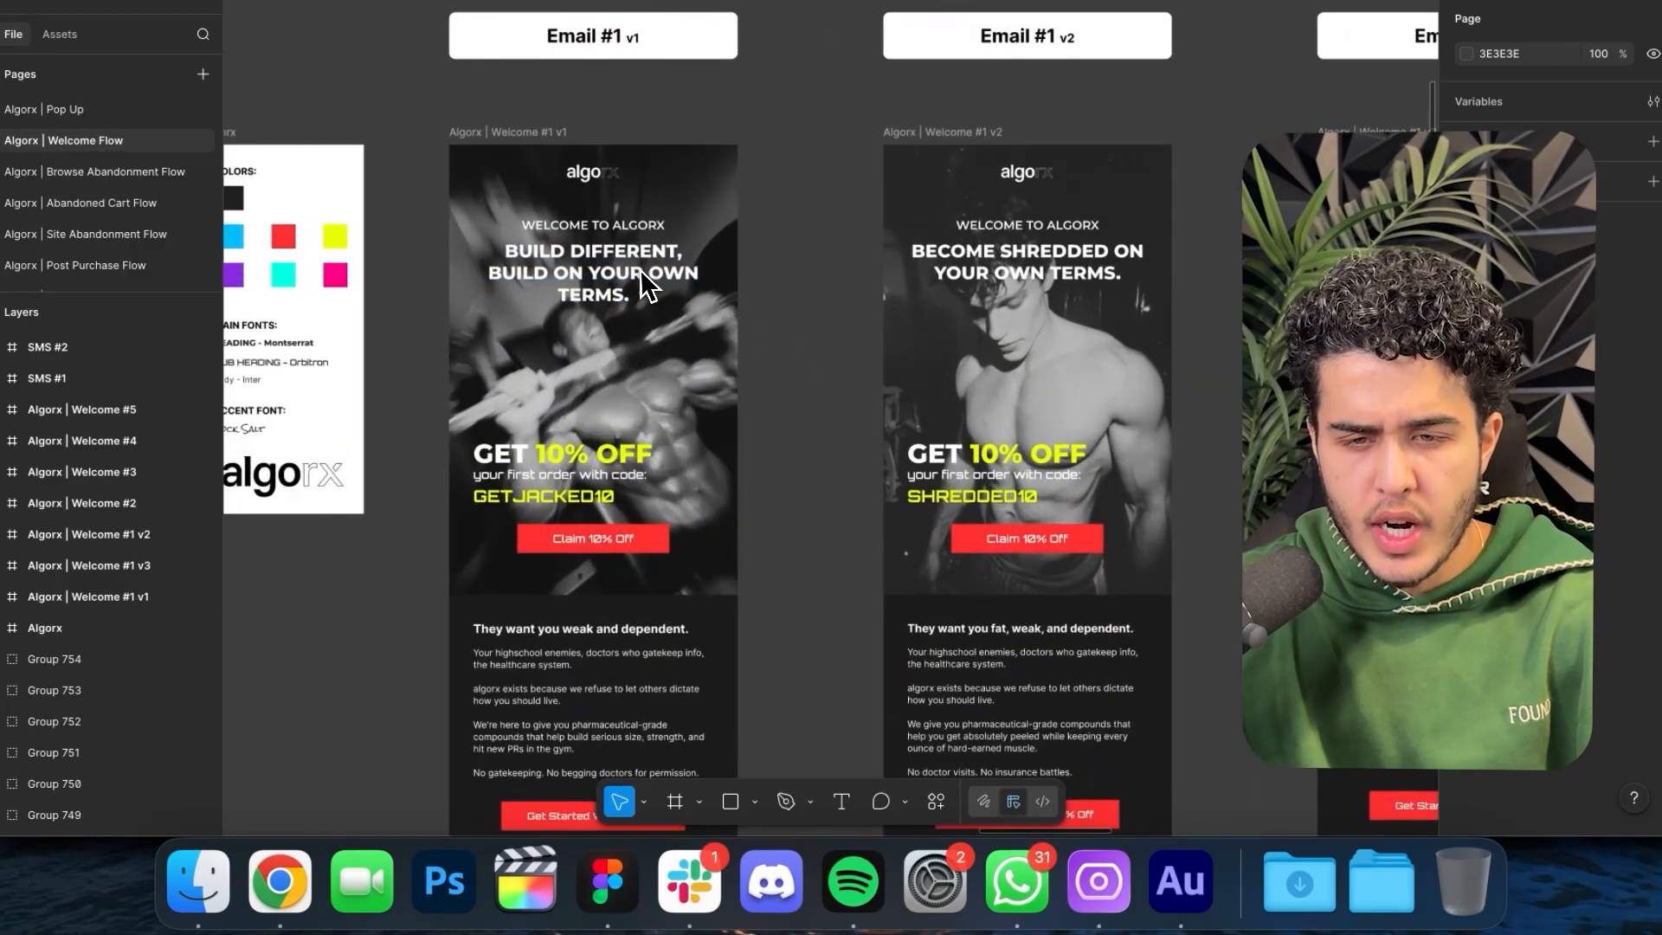
pyautogui.scroll(-2, 577, 224)
pyautogui.scroll(5, 598, 379)
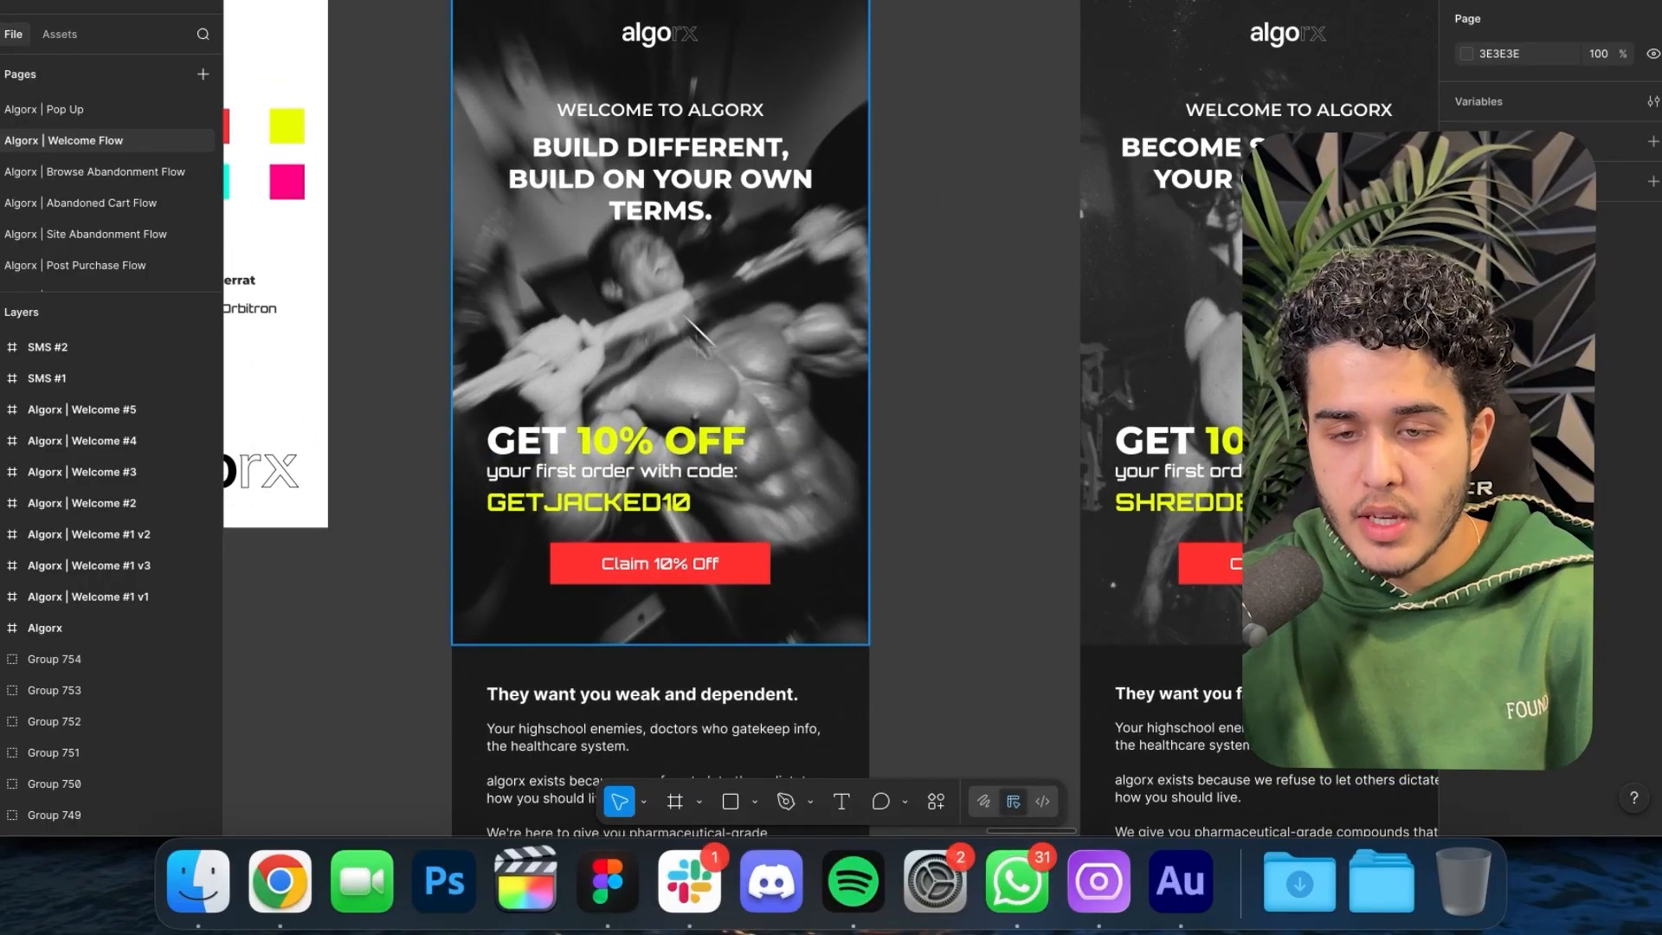
pyautogui.scroll(-5, 788, 531)
pyautogui.scroll(-2, 788, 529)
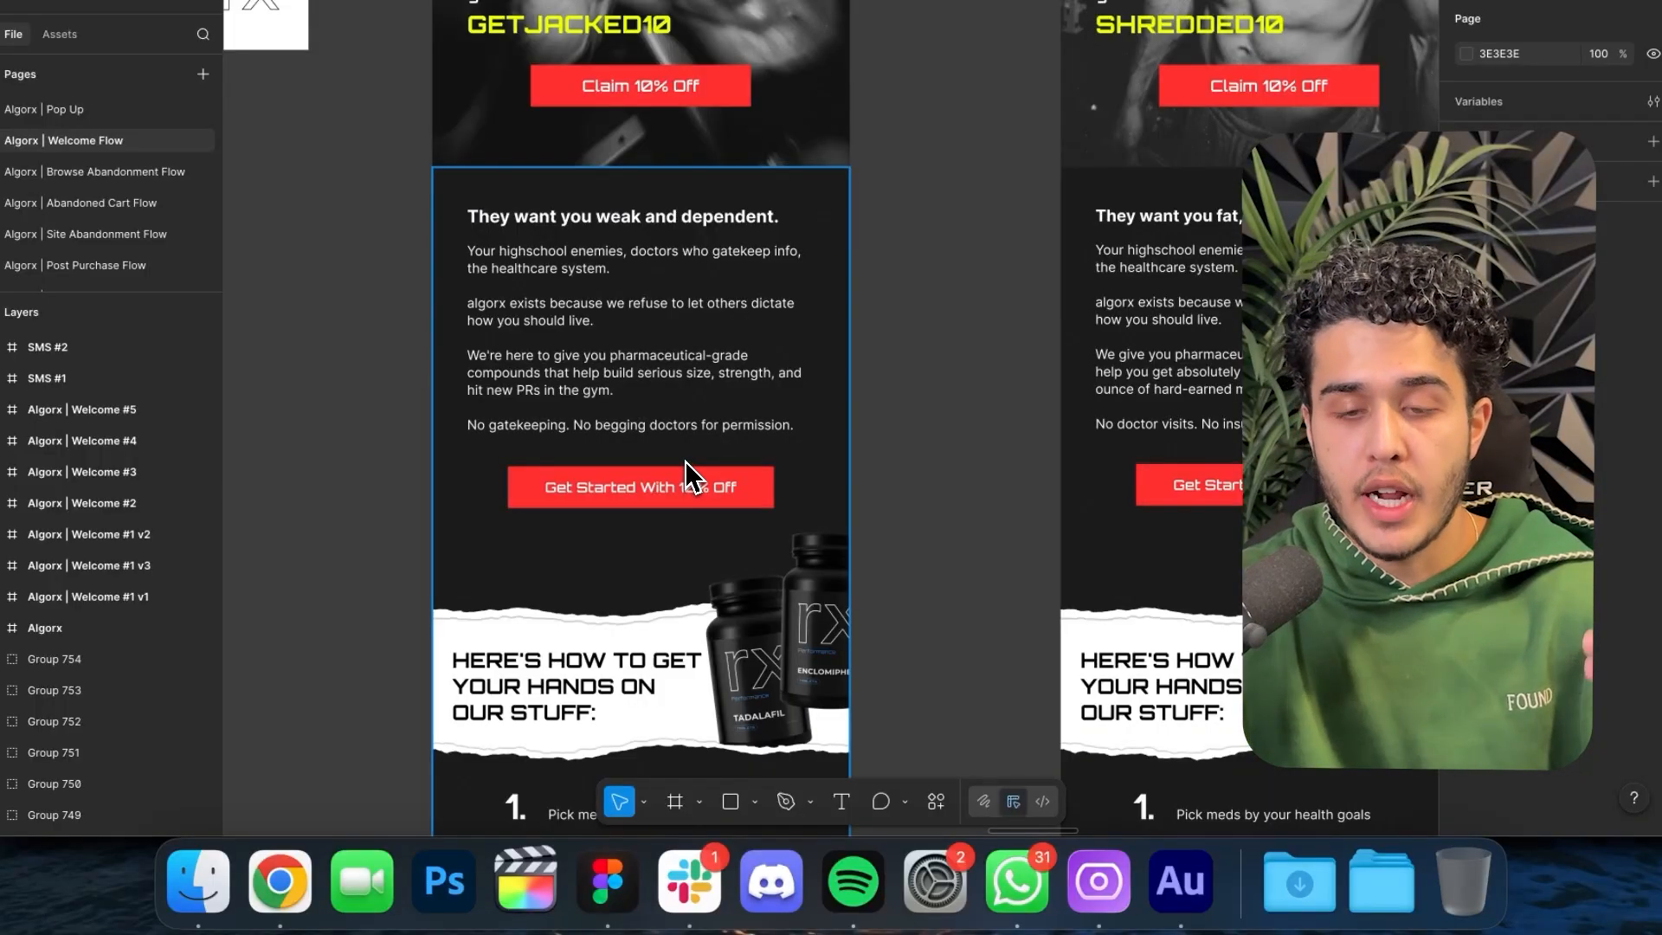
pyautogui.scroll(-15, 685, 462)
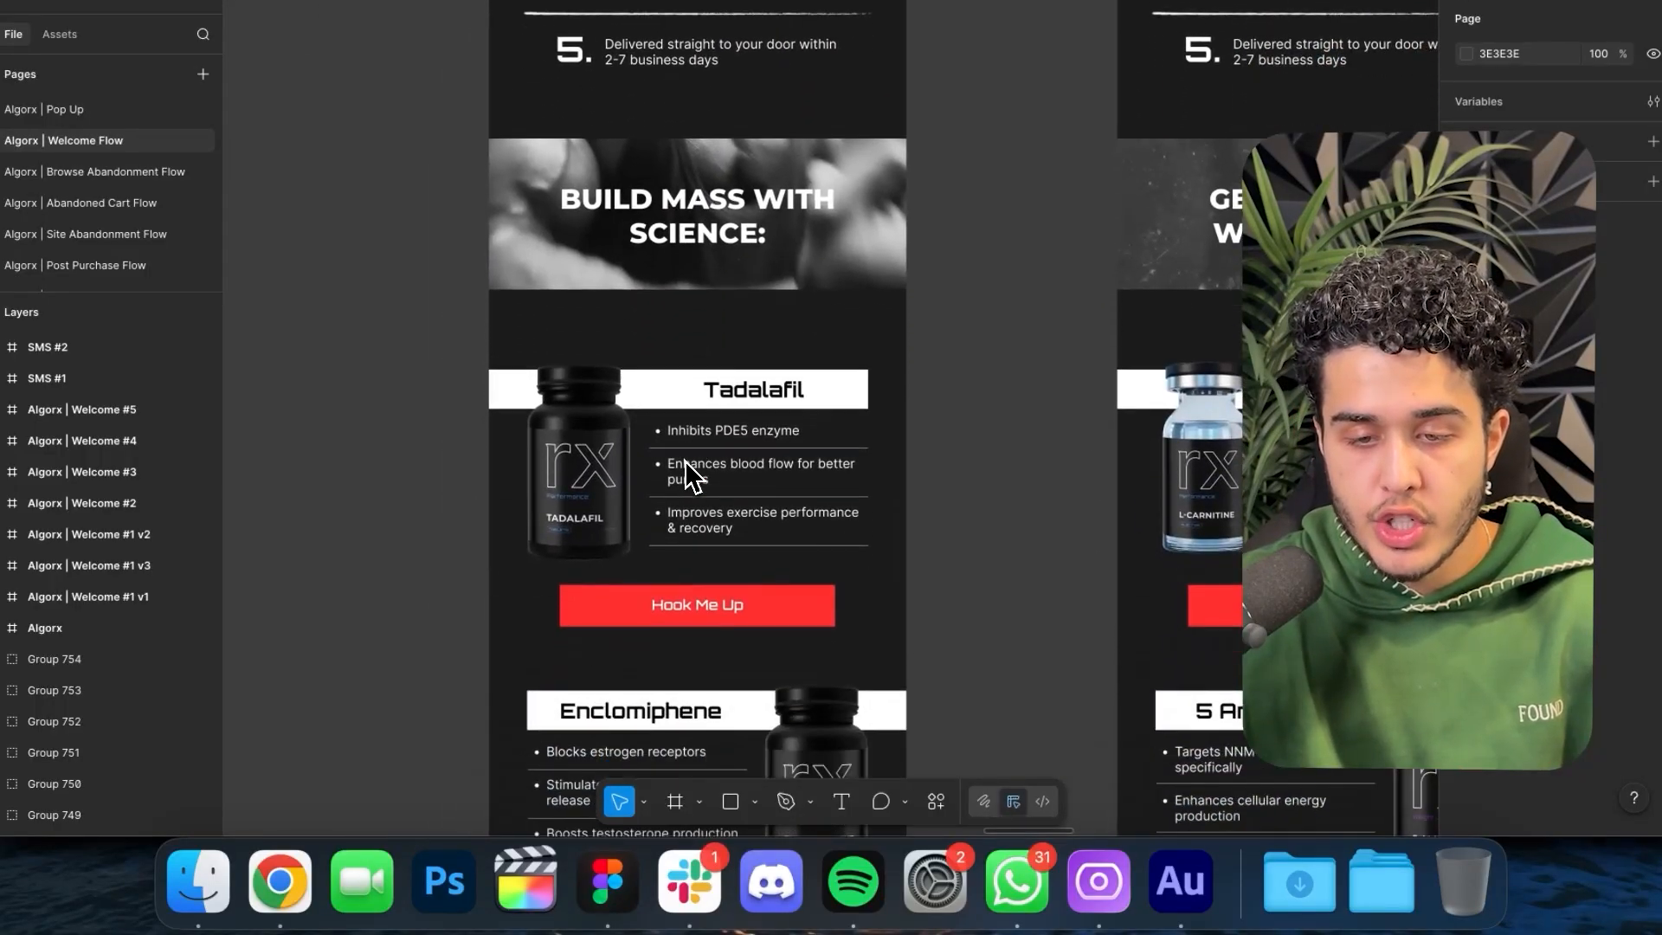
pyautogui.scroll(-7, 685, 468)
# - Examine the Welcome #1 v2 email, including its discount code, body copy and featured products
pyautogui.scroll(15, 682, 326)
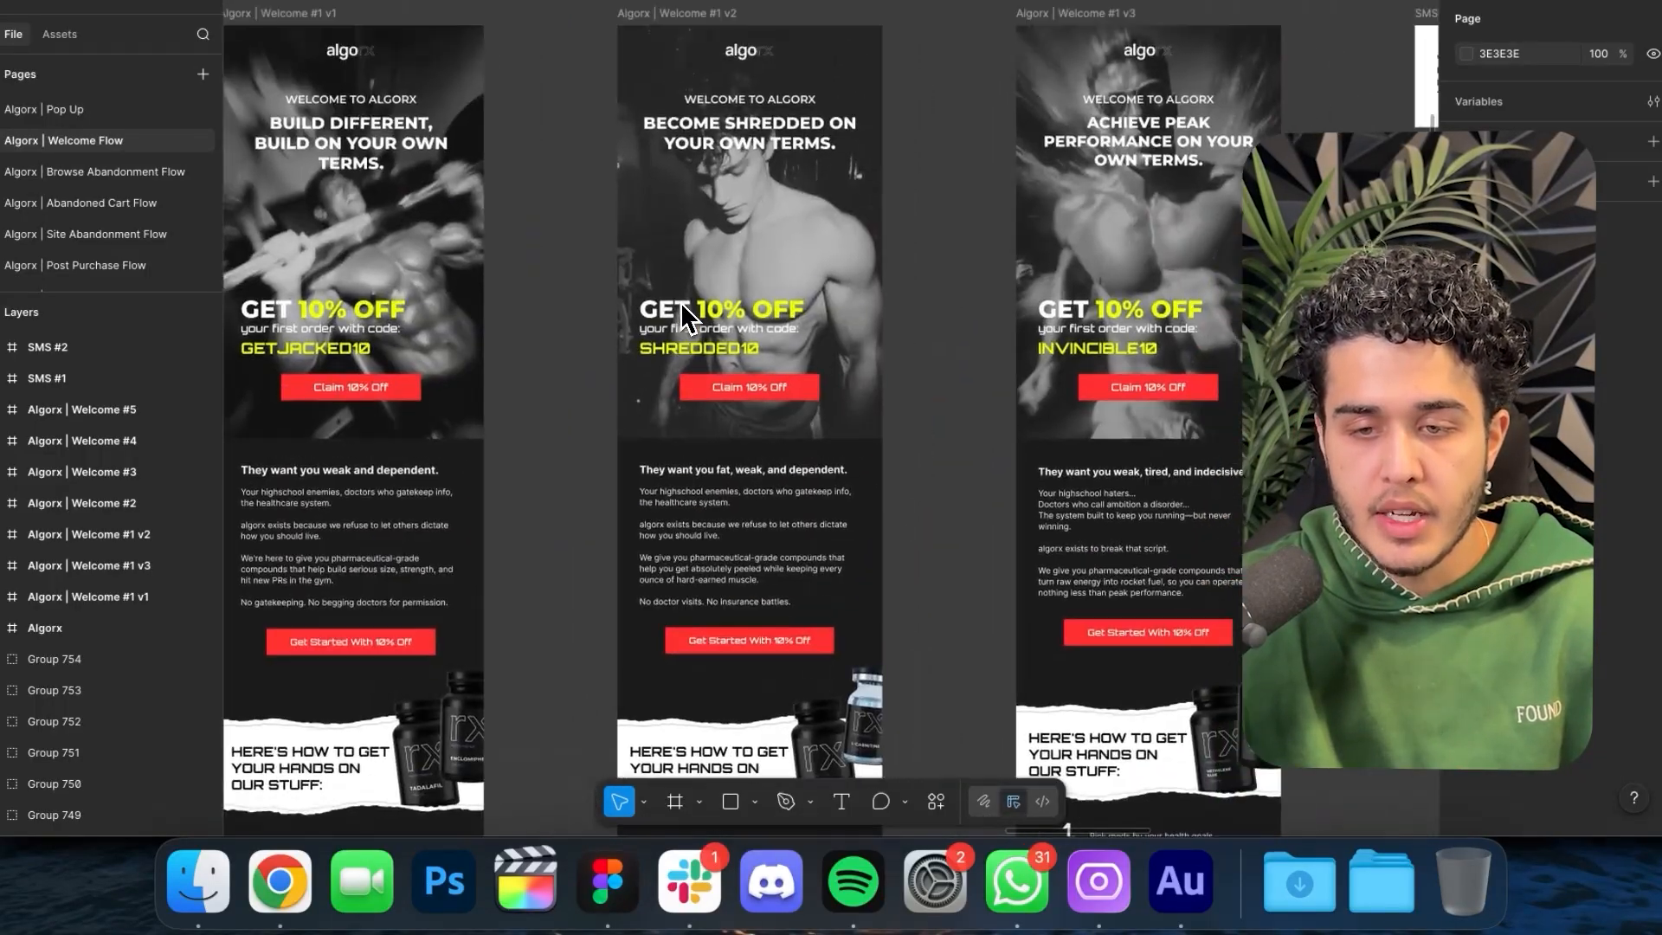
pyautogui.scroll(2, 682, 304)
pyautogui.scroll(3, 732, 415)
pyautogui.scroll(-5, 730, 416)
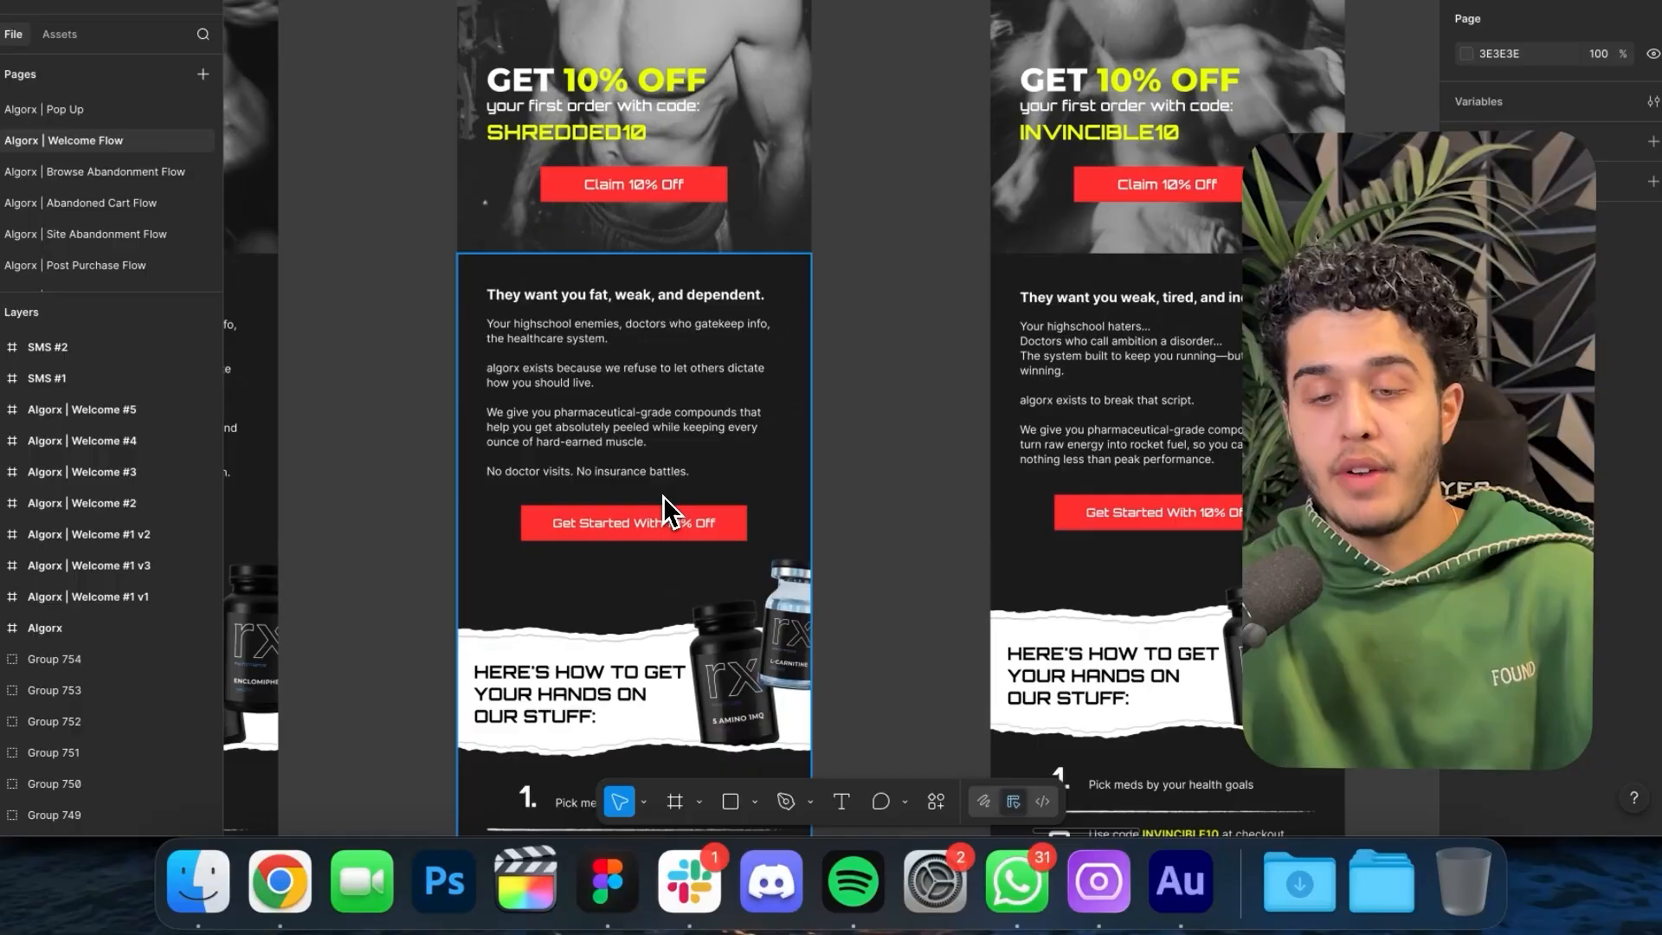
pyautogui.scroll(-15, 663, 496)
pyautogui.scroll(-3, 679, 364)
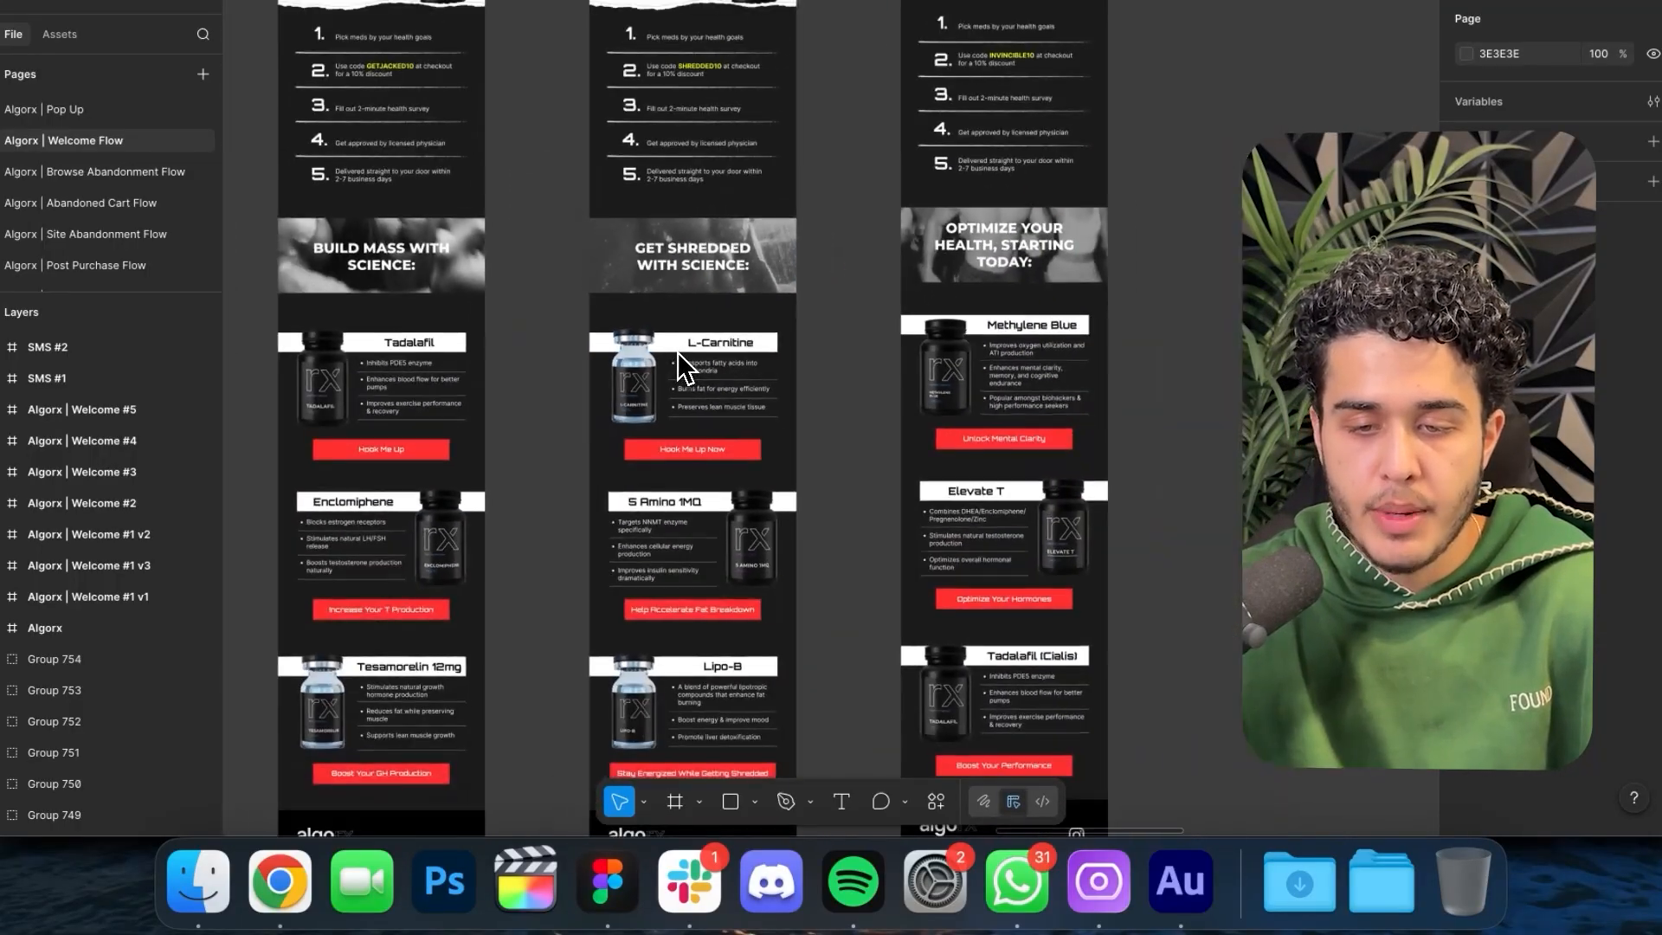
# - Examine the Welcome #1 v3 email's offer, ordering steps and product section beside the other versions
pyautogui.scroll(10, 679, 352)
pyautogui.scroll(5, 678, 352)
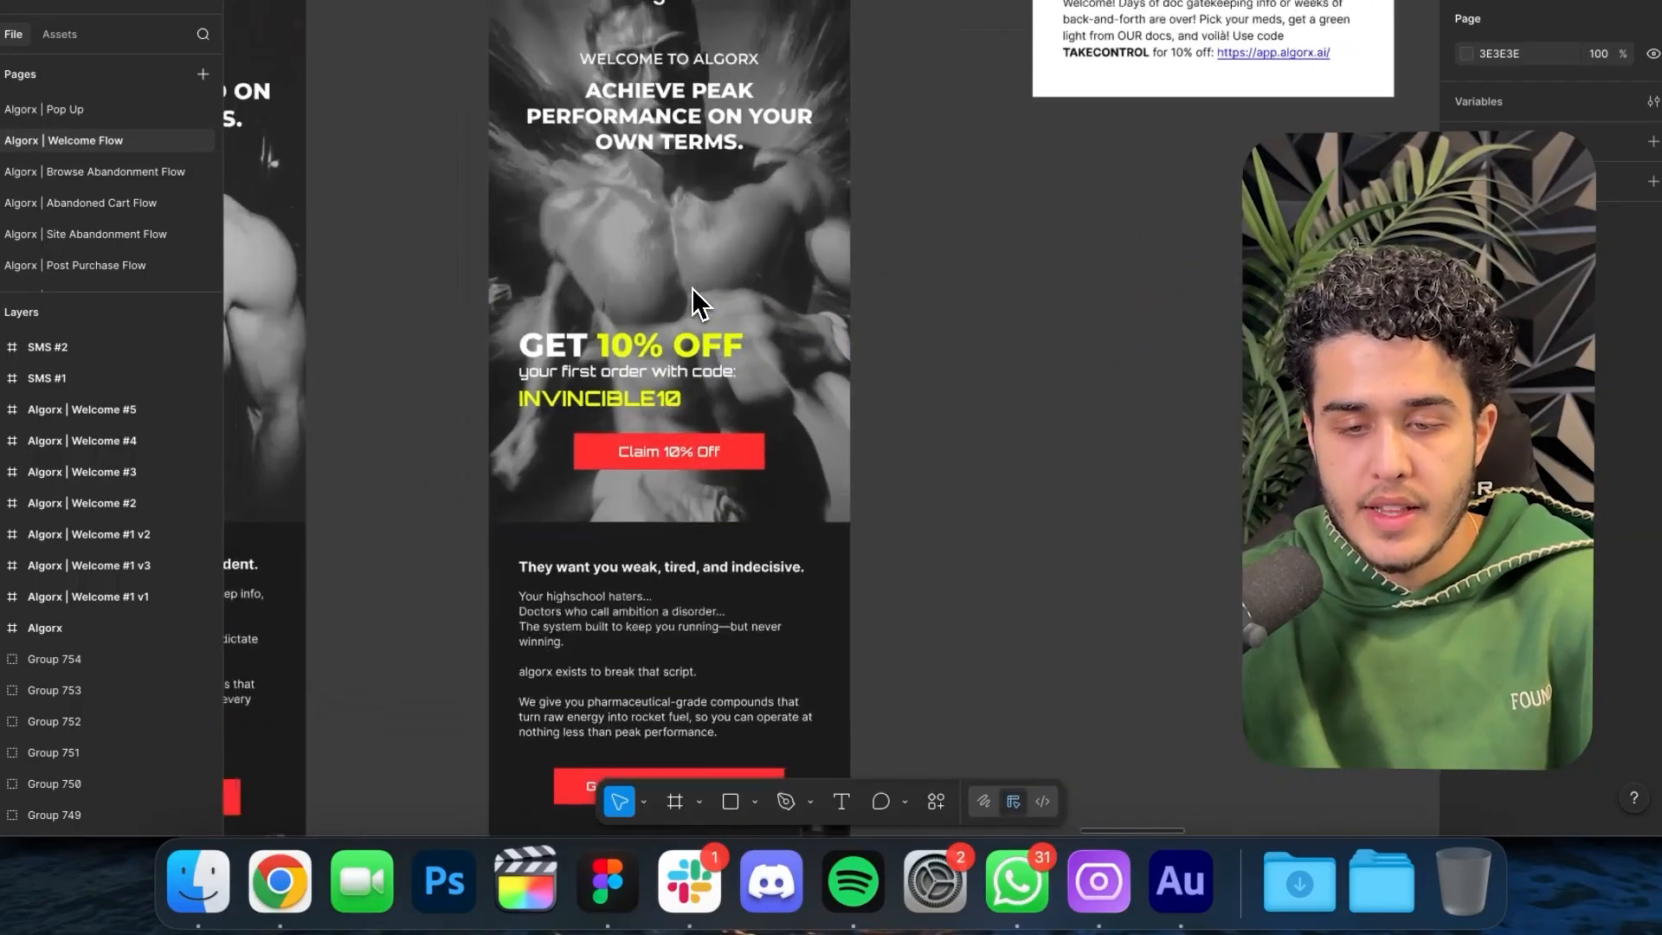
pyautogui.scroll(-5, 687, 423)
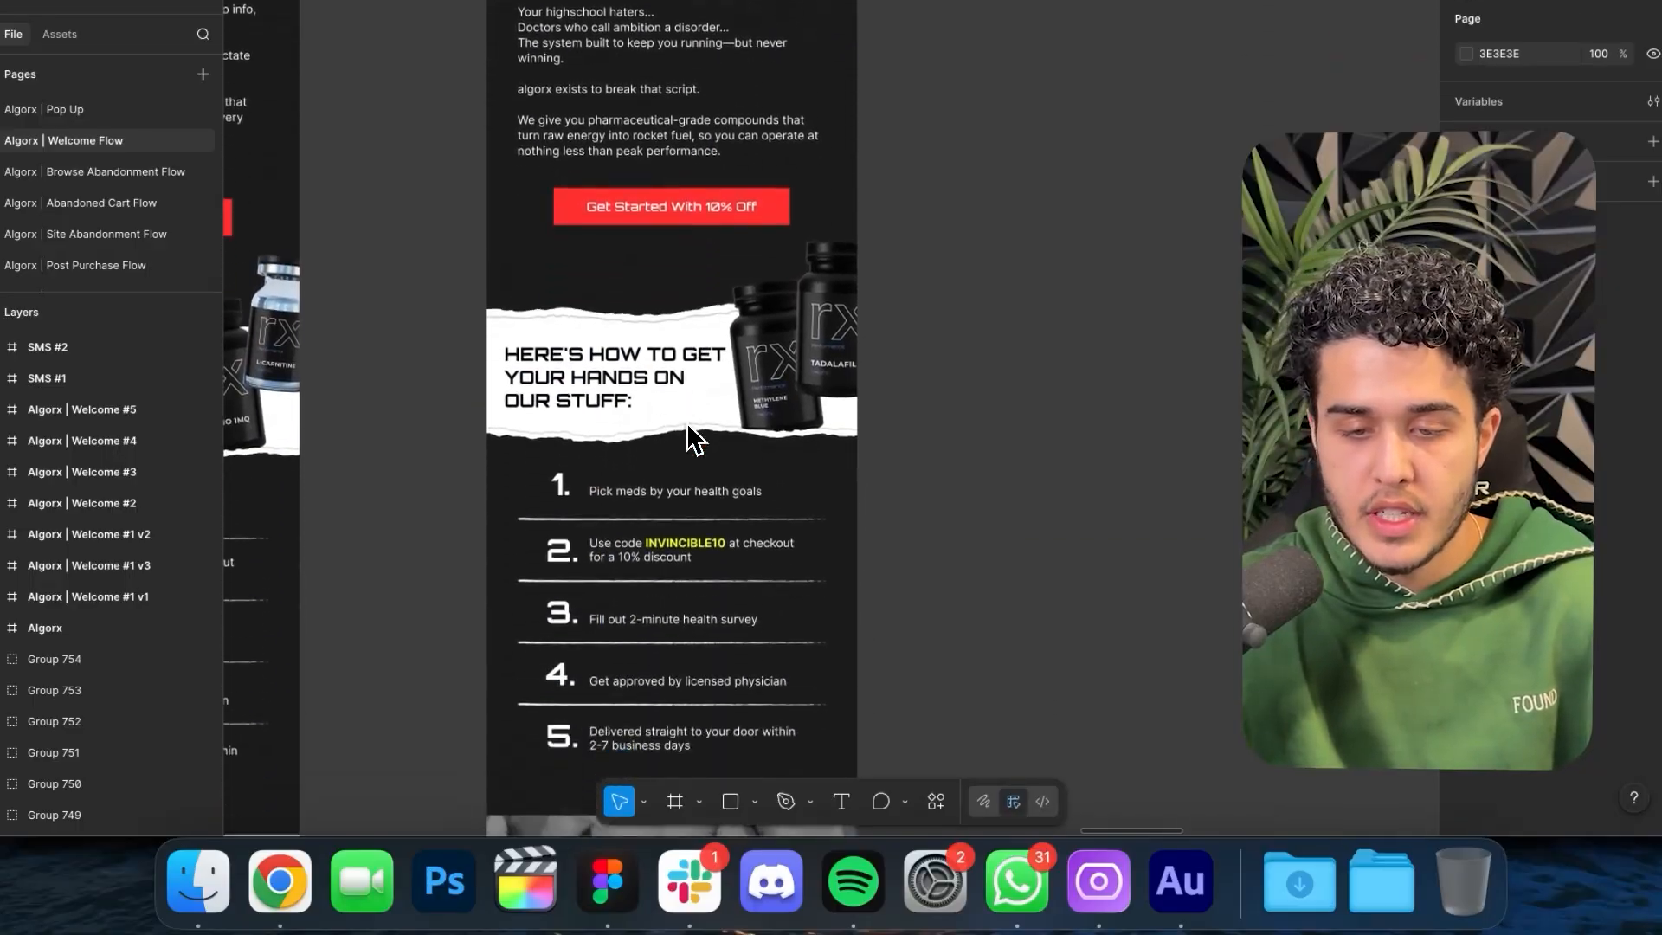
pyautogui.scroll(-5, 692, 438)
pyautogui.scroll(-5, 693, 434)
pyautogui.scroll(5, 702, 202)
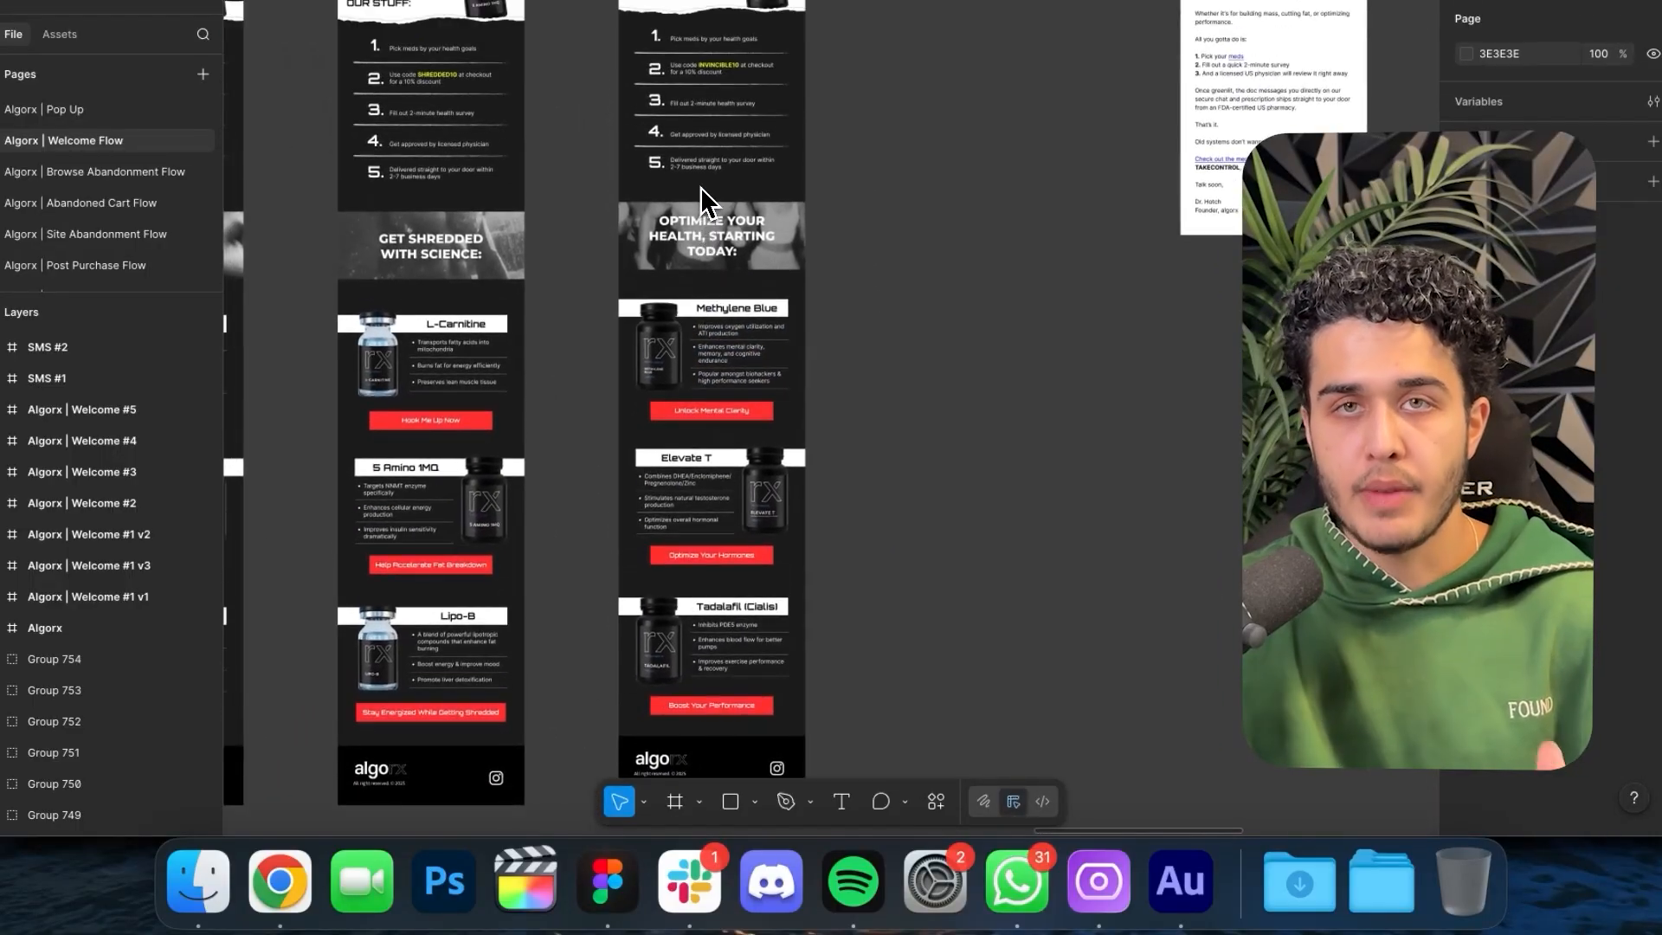
pyautogui.scroll(-10, 700, 187)
pyautogui.scroll(4, 700, 188)
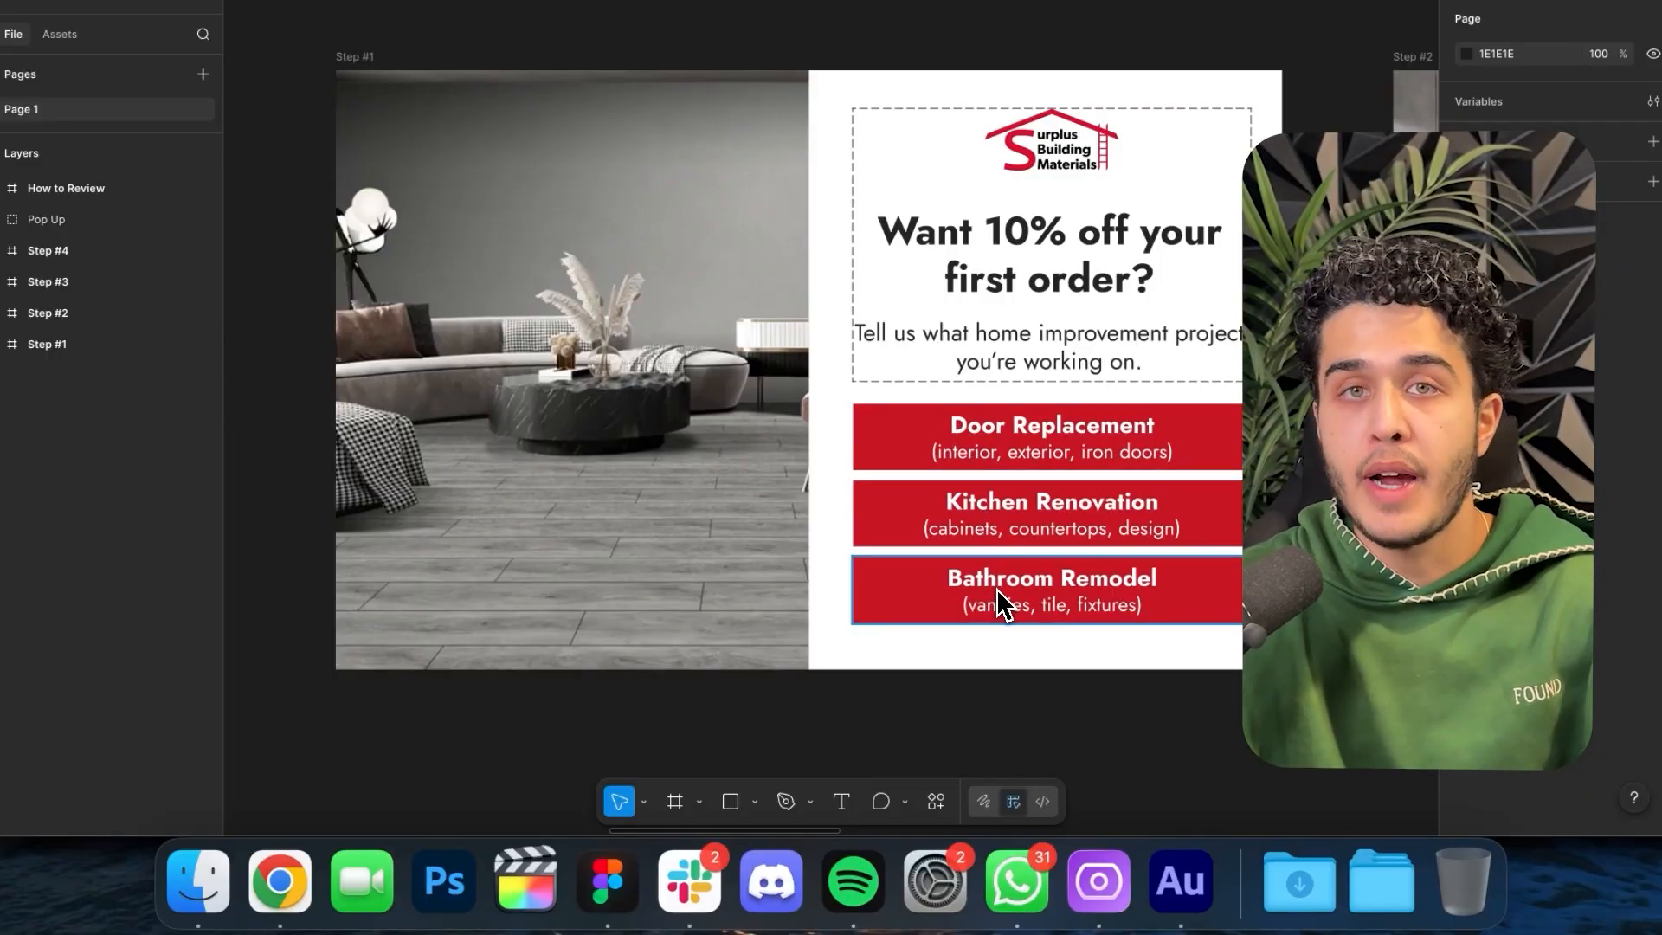
# - Switch to the SBMTX welcome flow design file and examine Email #1 with its door offer and door categories
pyautogui.click(1459, 1)
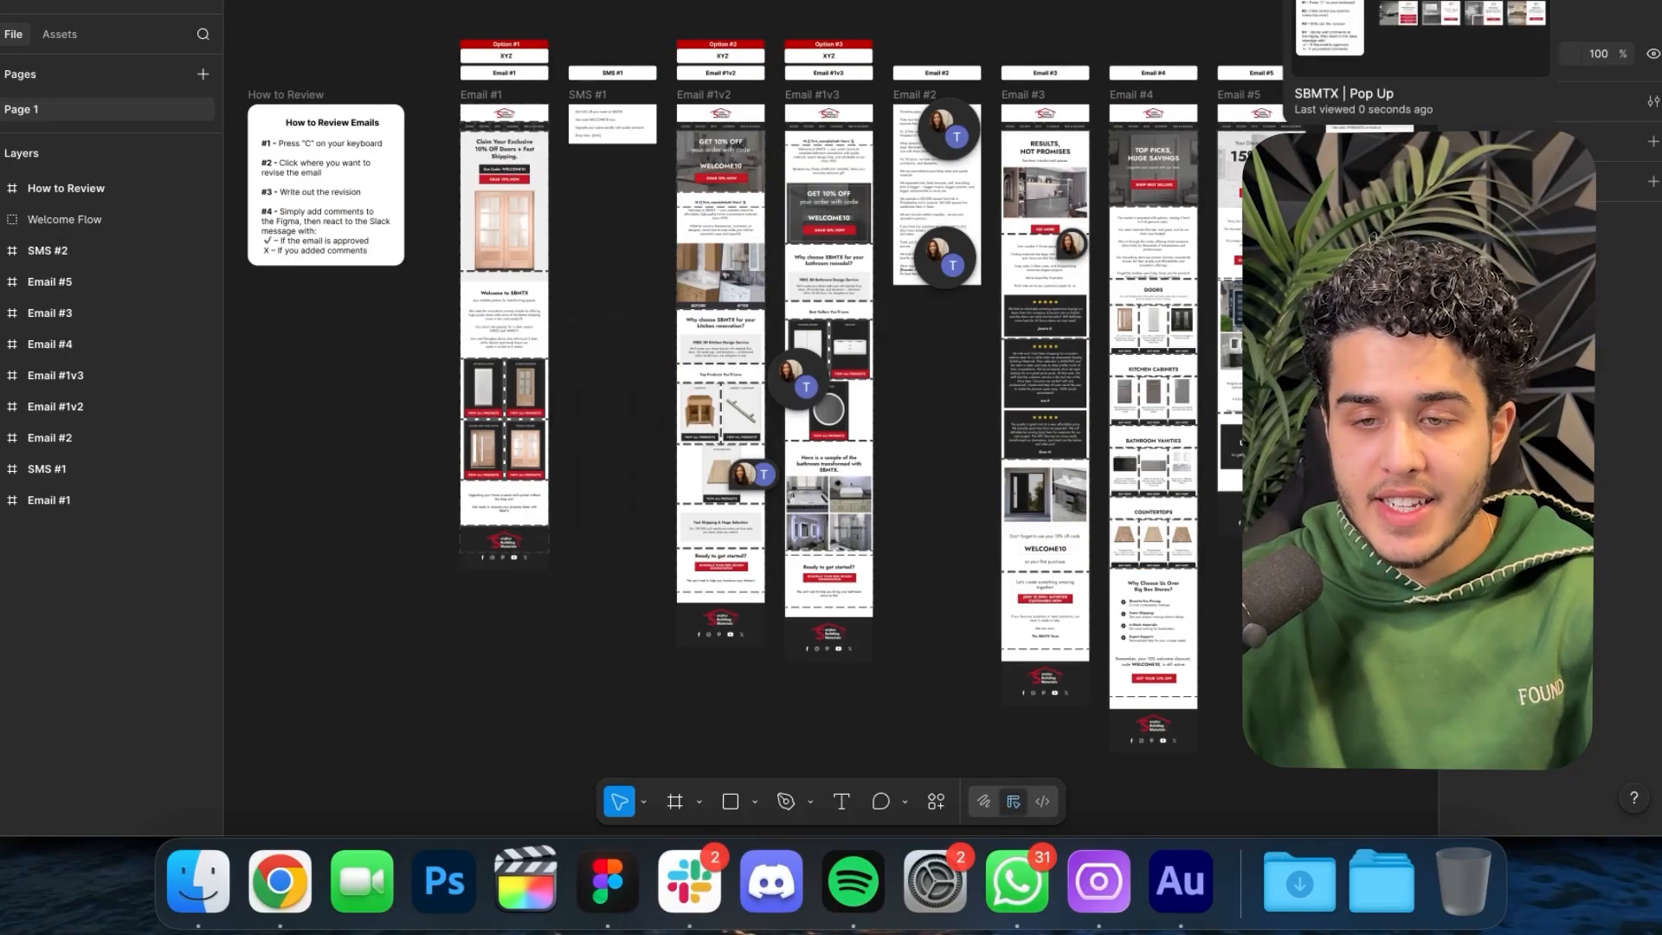
pyautogui.scroll(10, 558, 141)
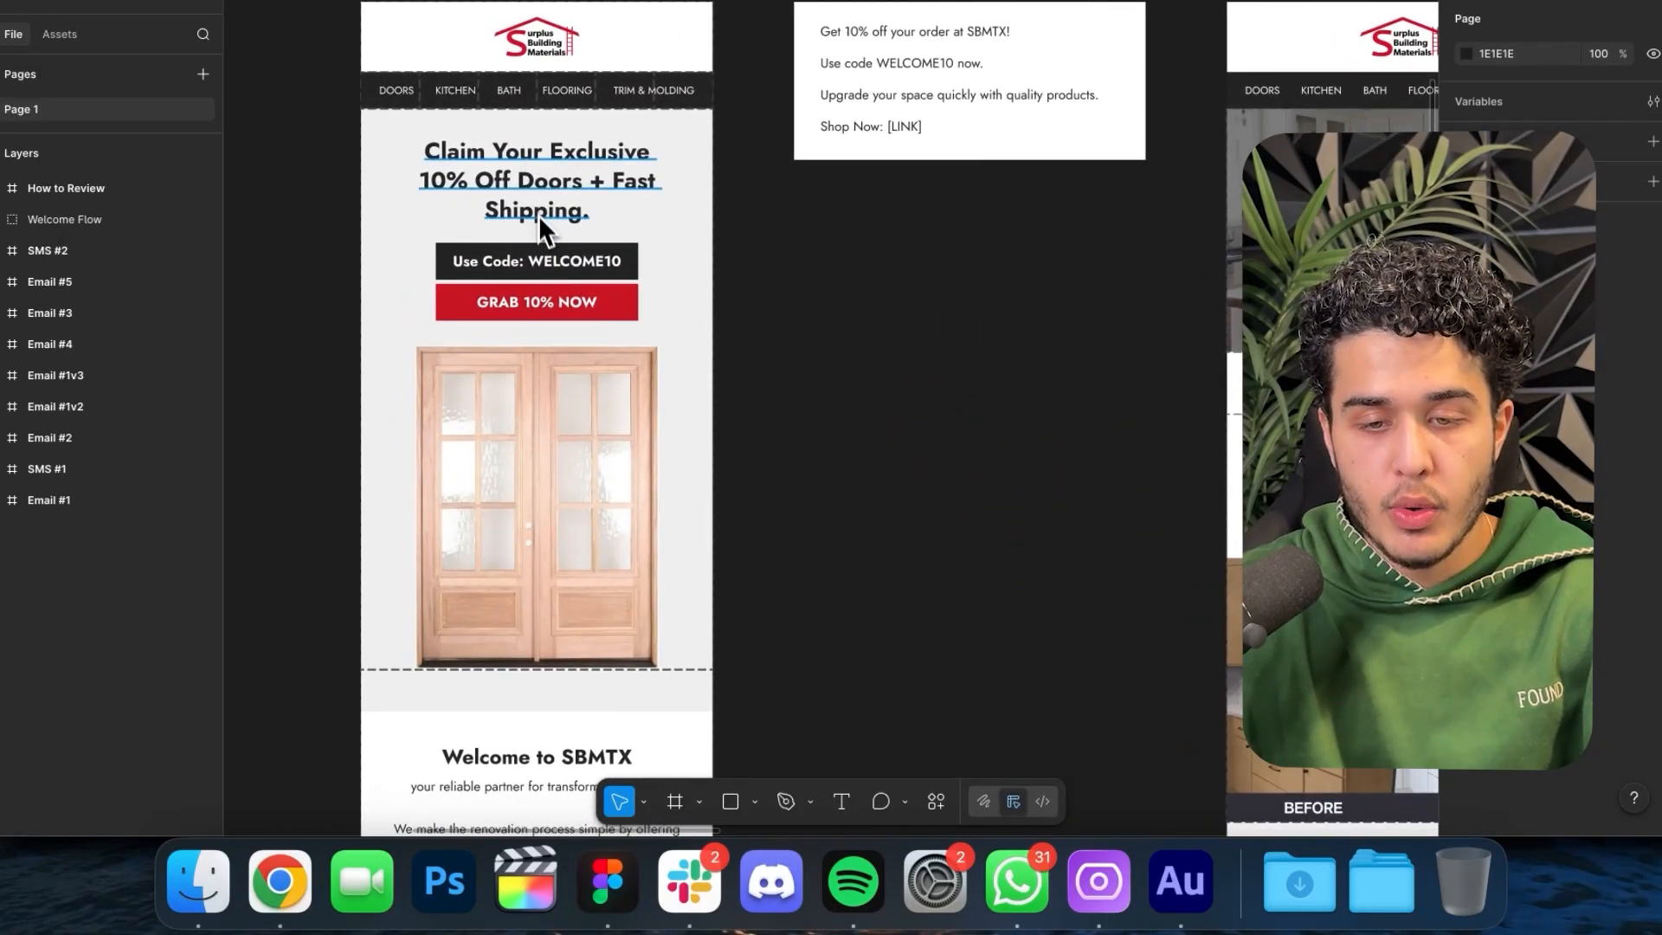
pyautogui.scroll(-15, 551, 378)
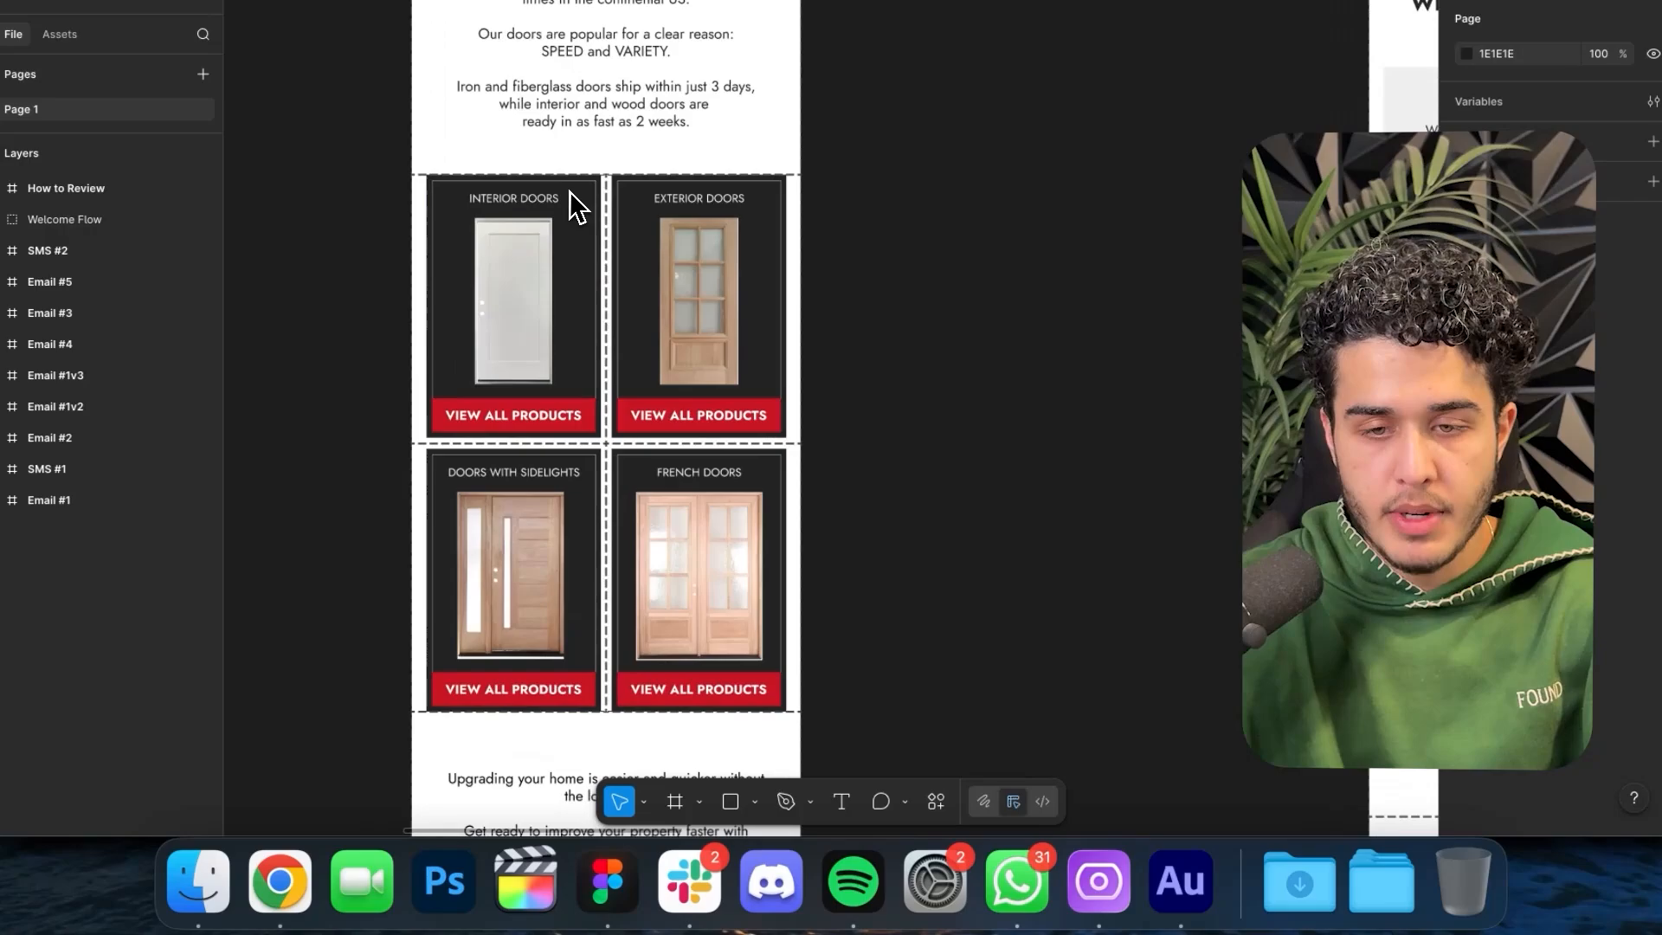
pyautogui.scroll(5, 862, 241)
# - Examine Email #1v2's kitchen renovation offer, before-and-after image and product section
pyautogui.hscroll(15, 862, 242)
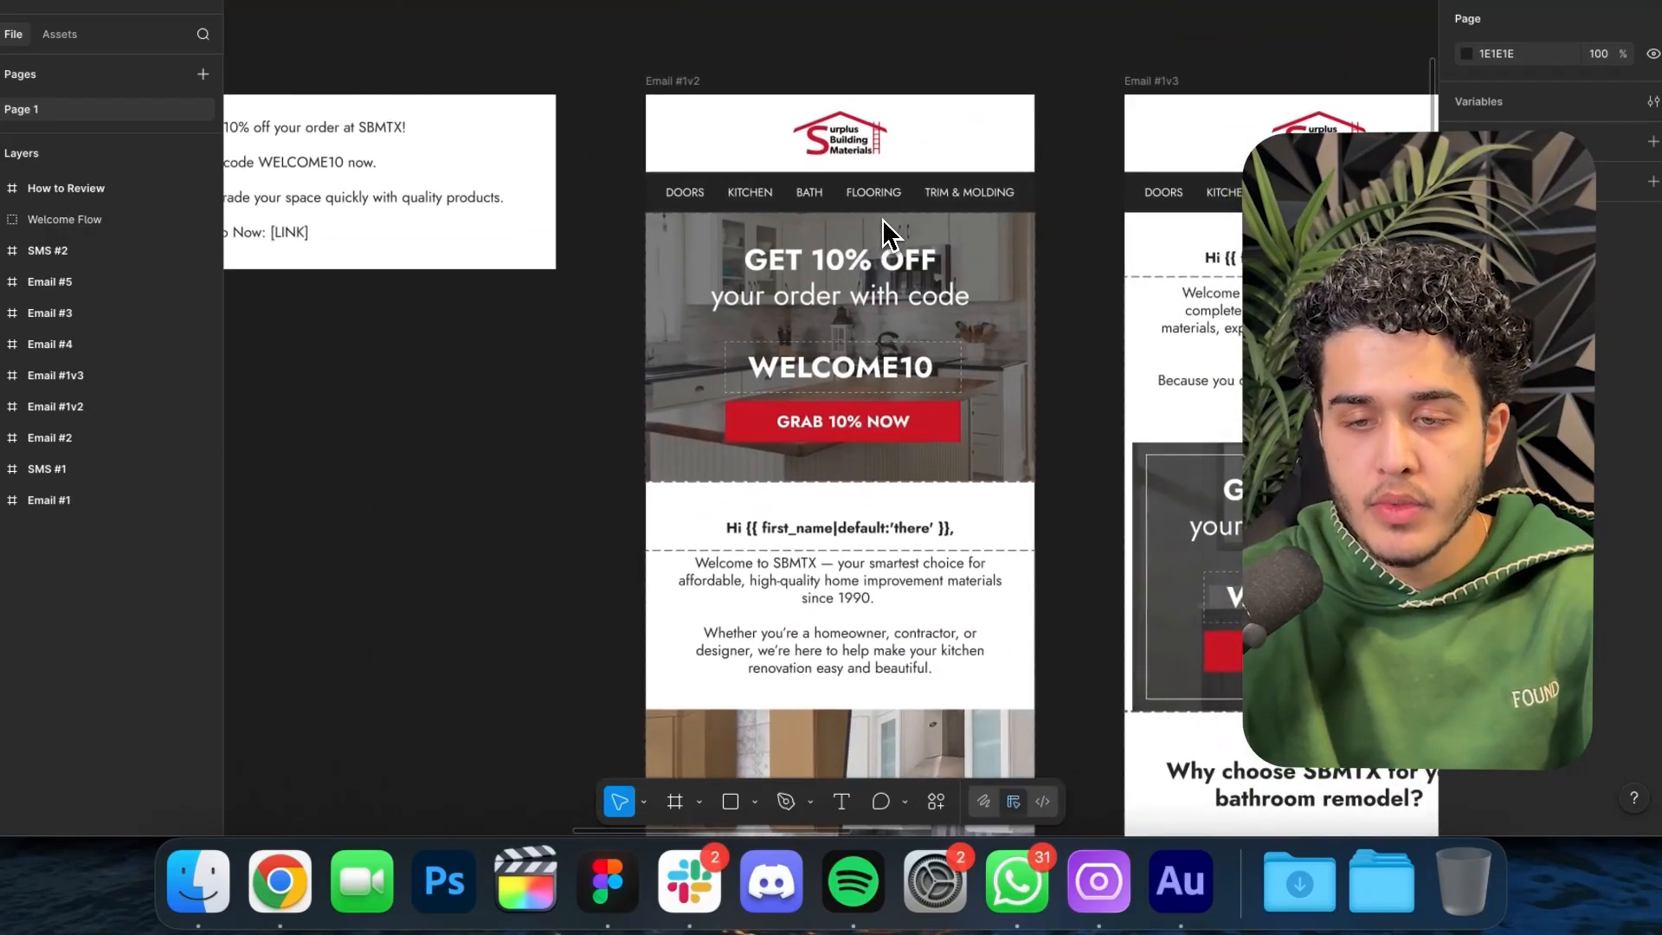
pyautogui.scroll(-10, 870, 433)
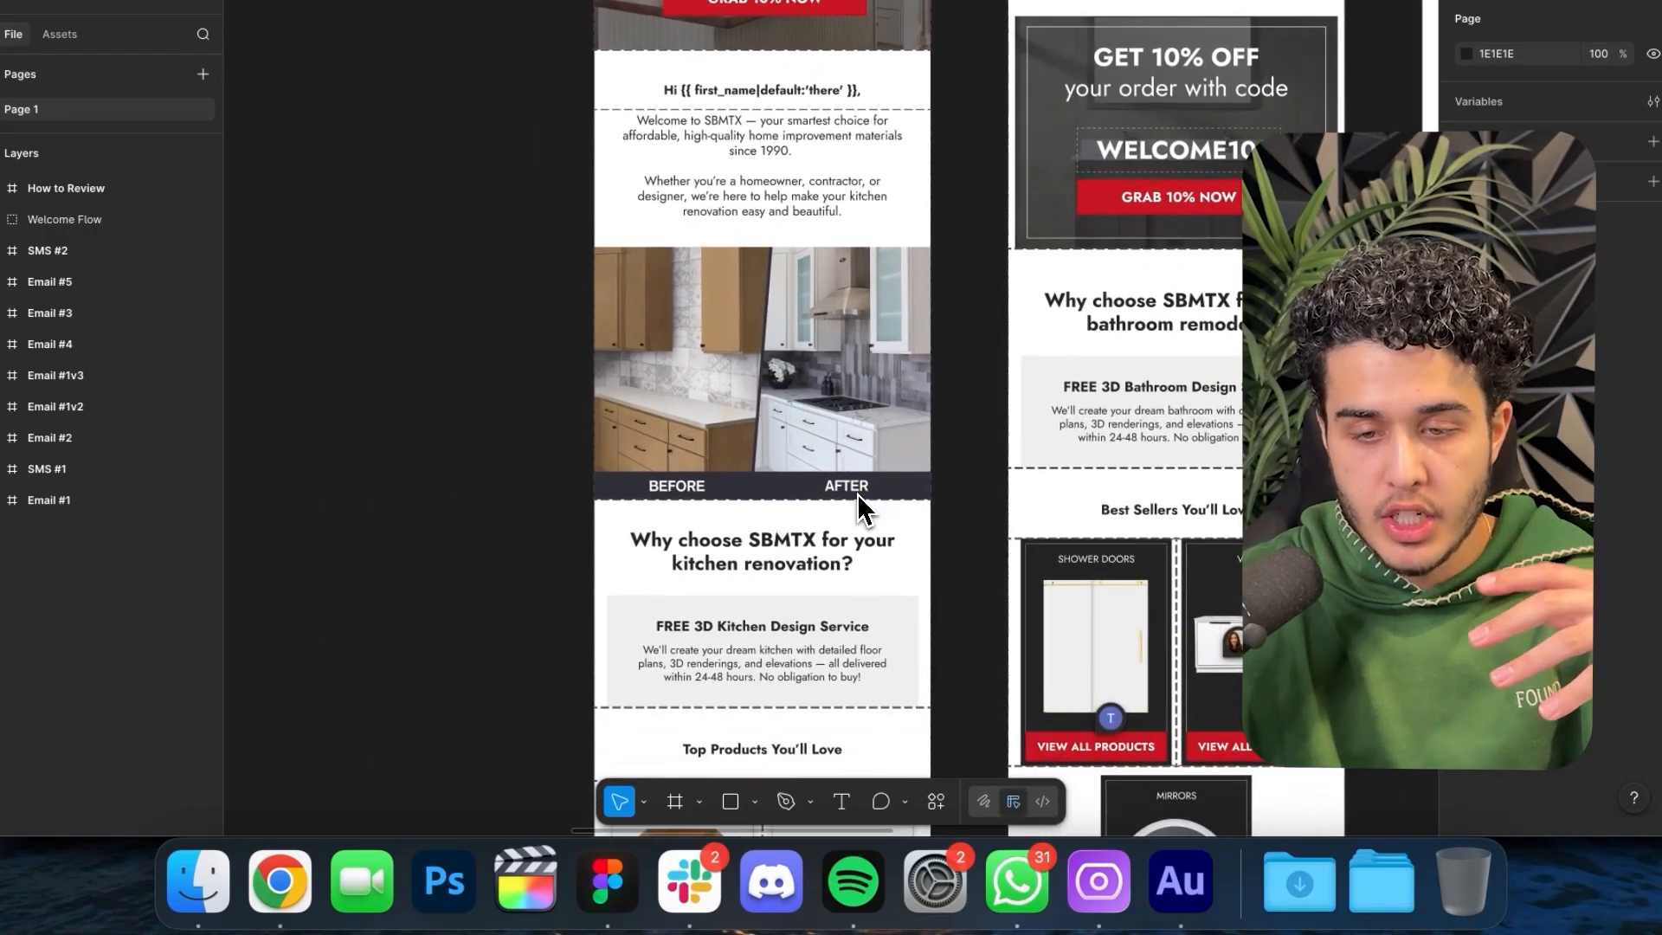
pyautogui.scroll(-10, 822, 400)
pyautogui.hscroll(-2, 822, 401)
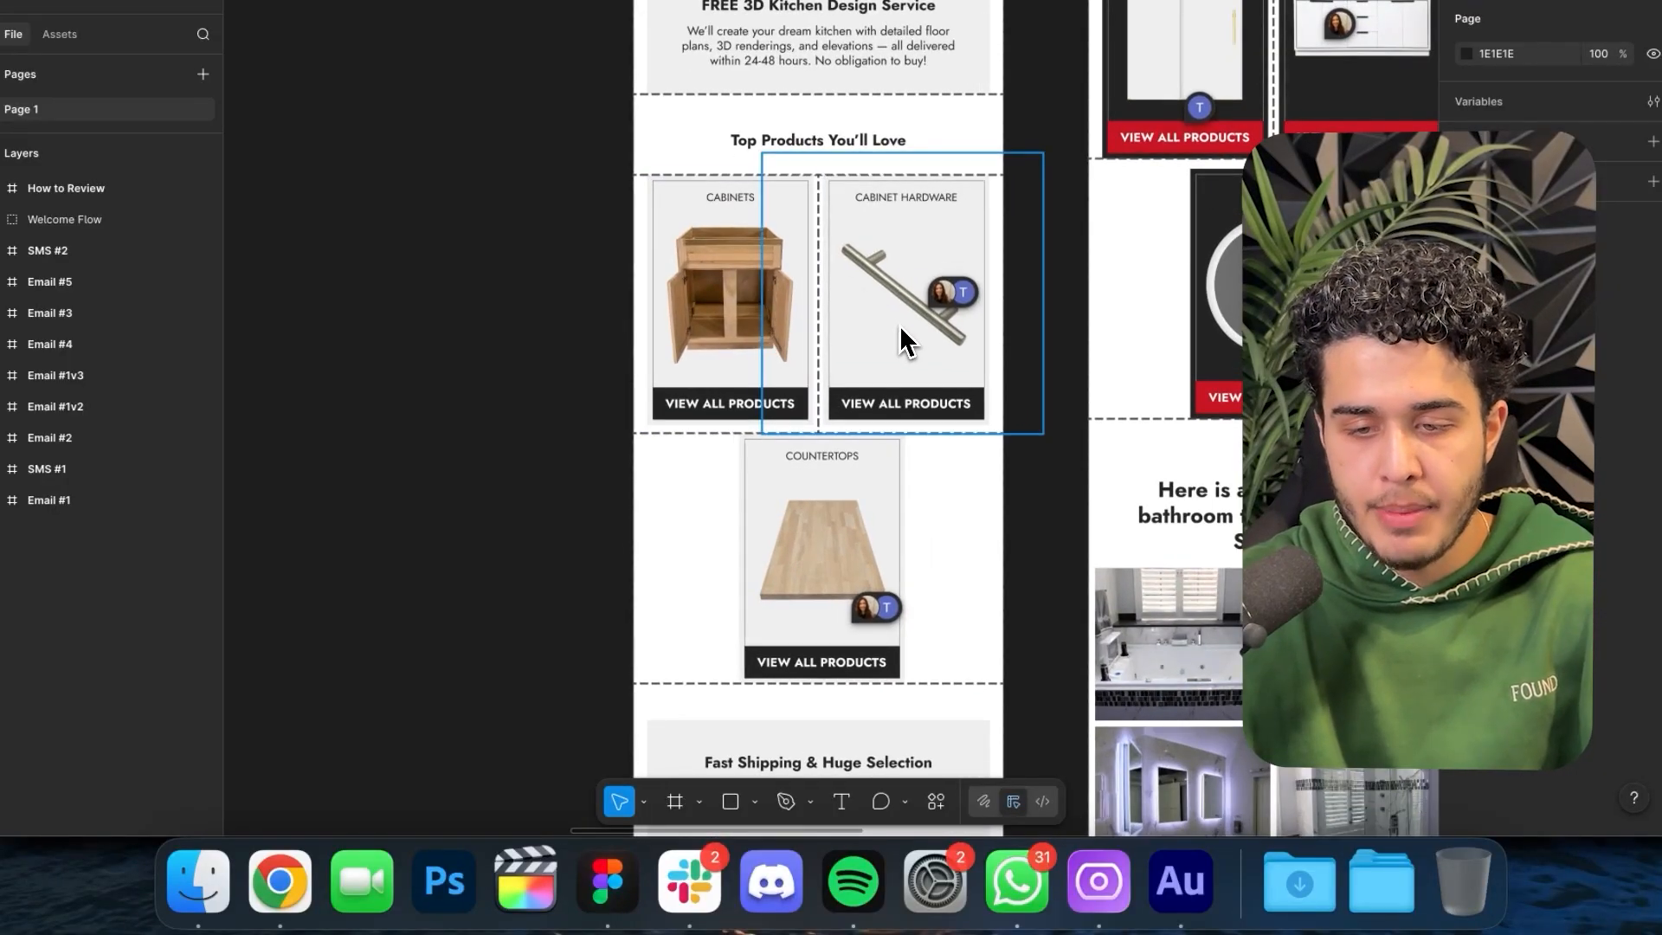
pyautogui.scroll(-5, 900, 329)
pyautogui.scroll(-10, 898, 325)
# - Examine Email #1v3's bathroom remodel content and best sellers, and compare the emails across the whole flow
pyautogui.scroll(15, 813, 346)
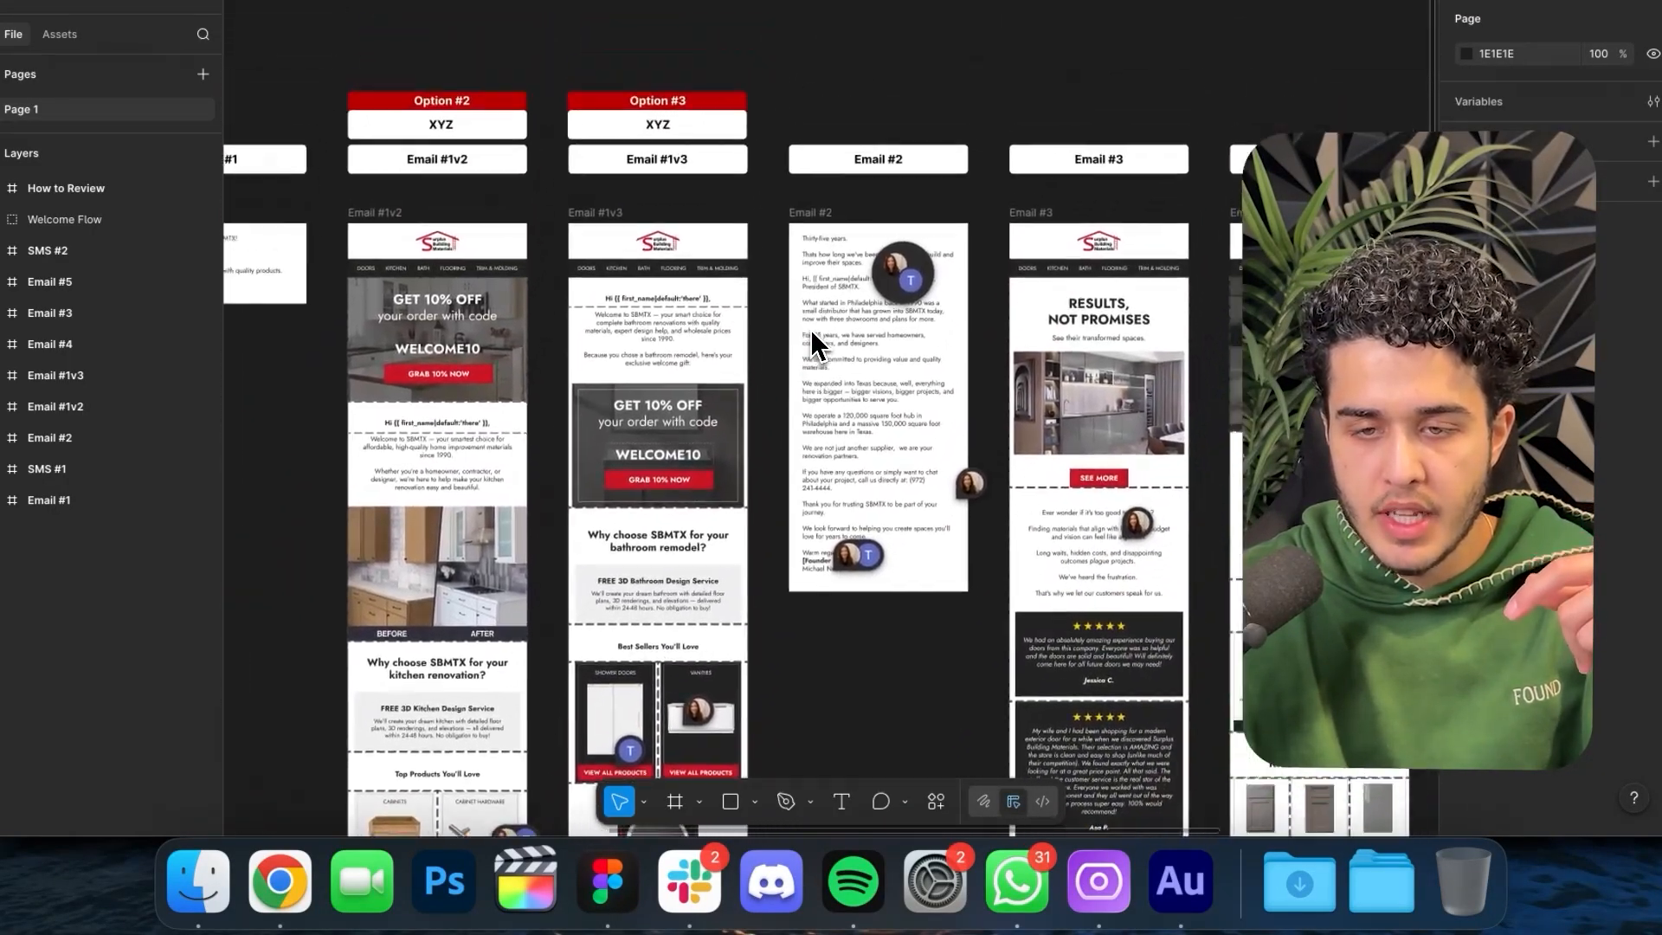
pyautogui.scroll(5, 687, 396)
pyautogui.scroll(-8, 675, 403)
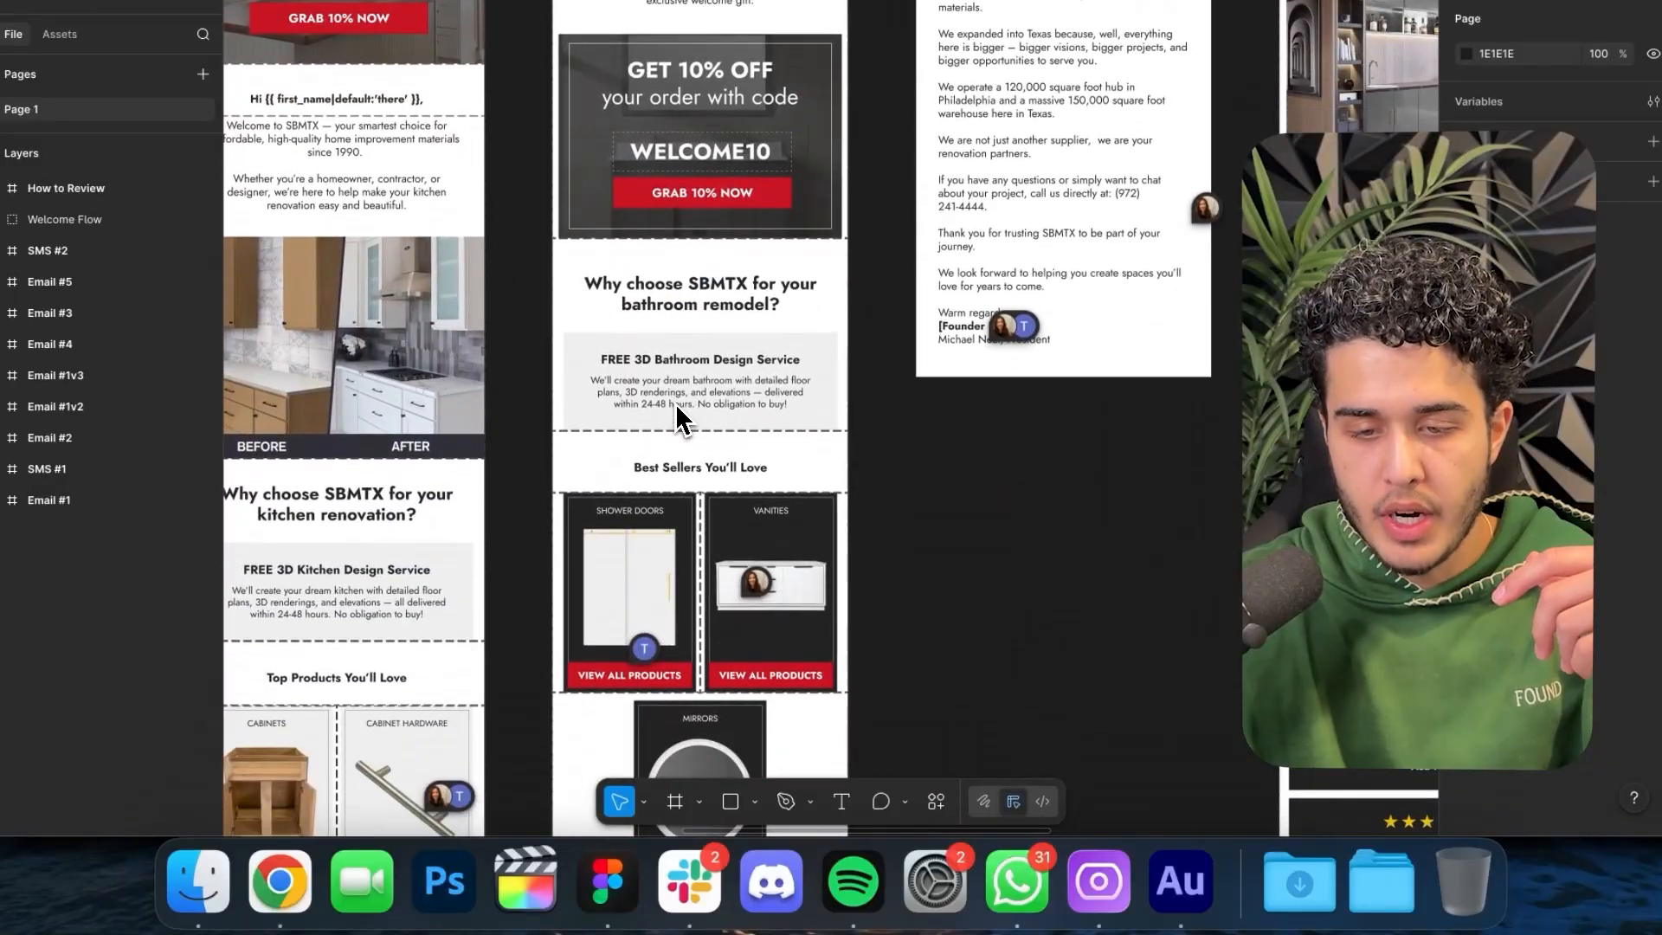
pyautogui.scroll(-4, 675, 400)
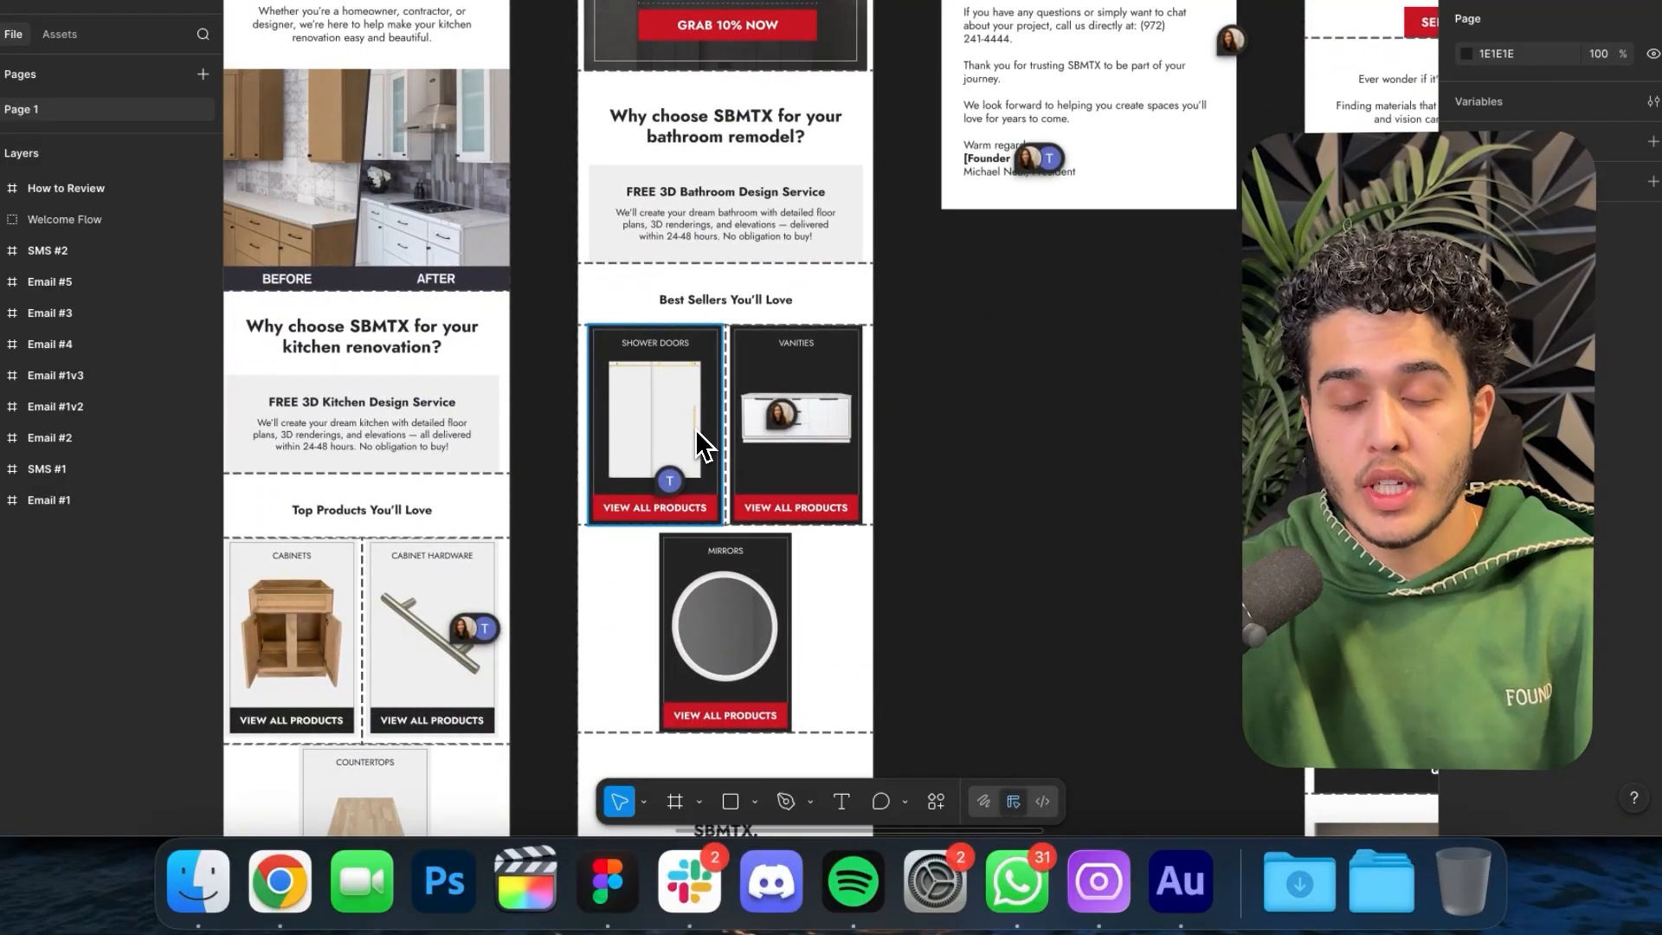
pyautogui.scroll(-10, 695, 431)
pyautogui.scroll(3, 692, 422)
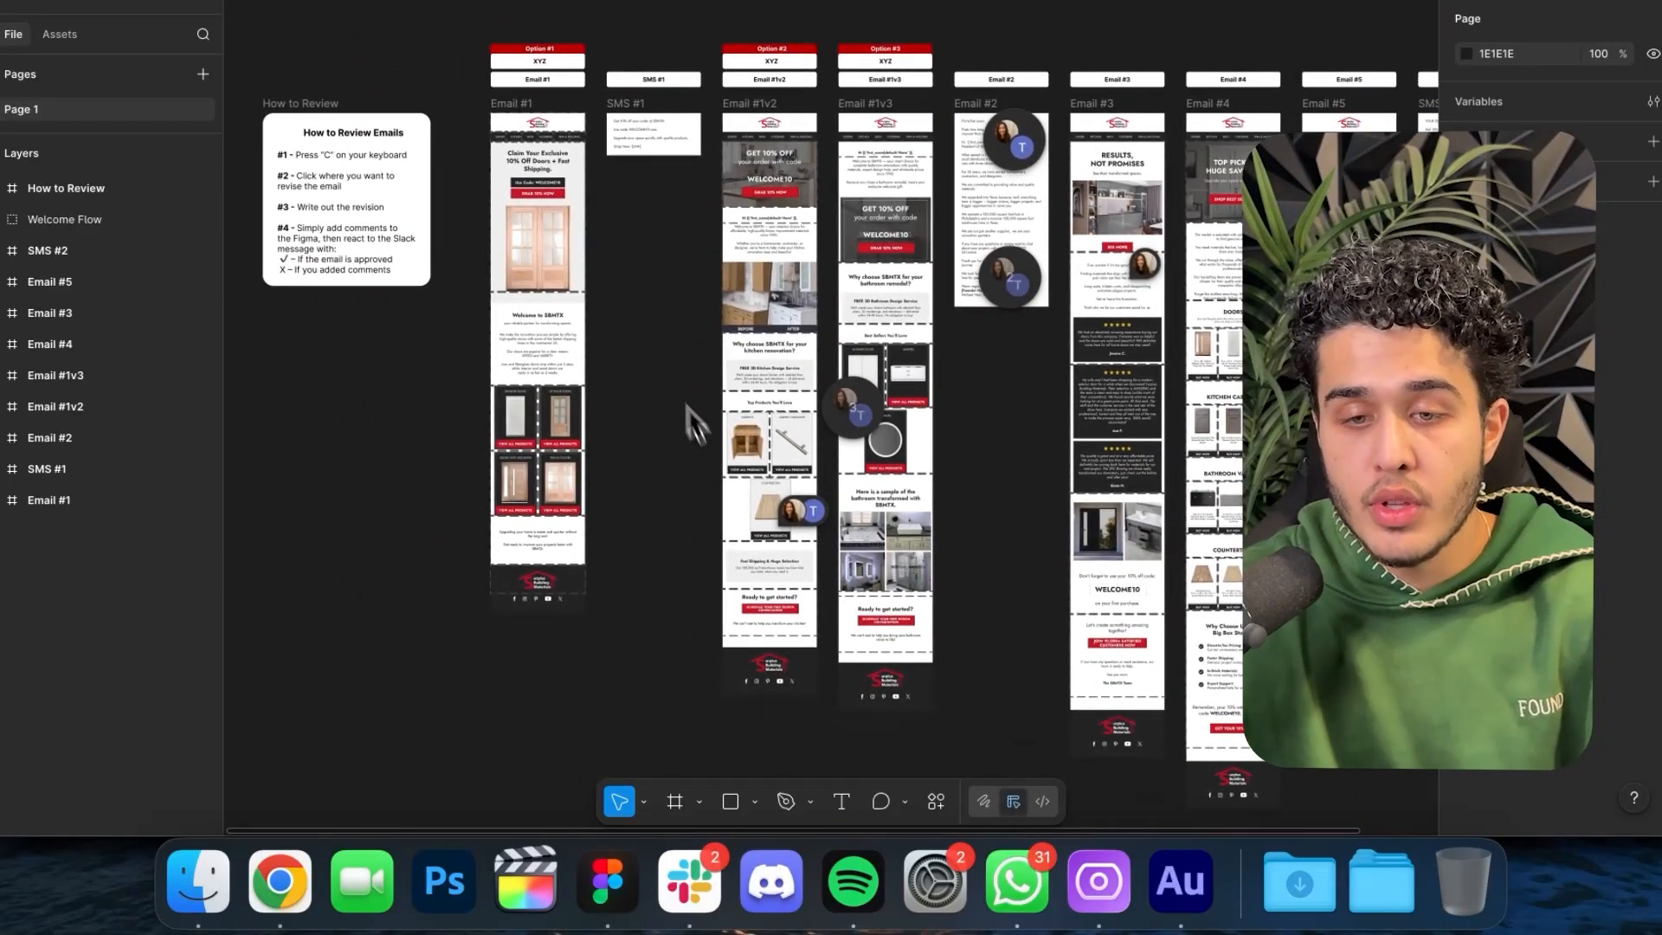
pyautogui.scroll(-3, 742, 455)
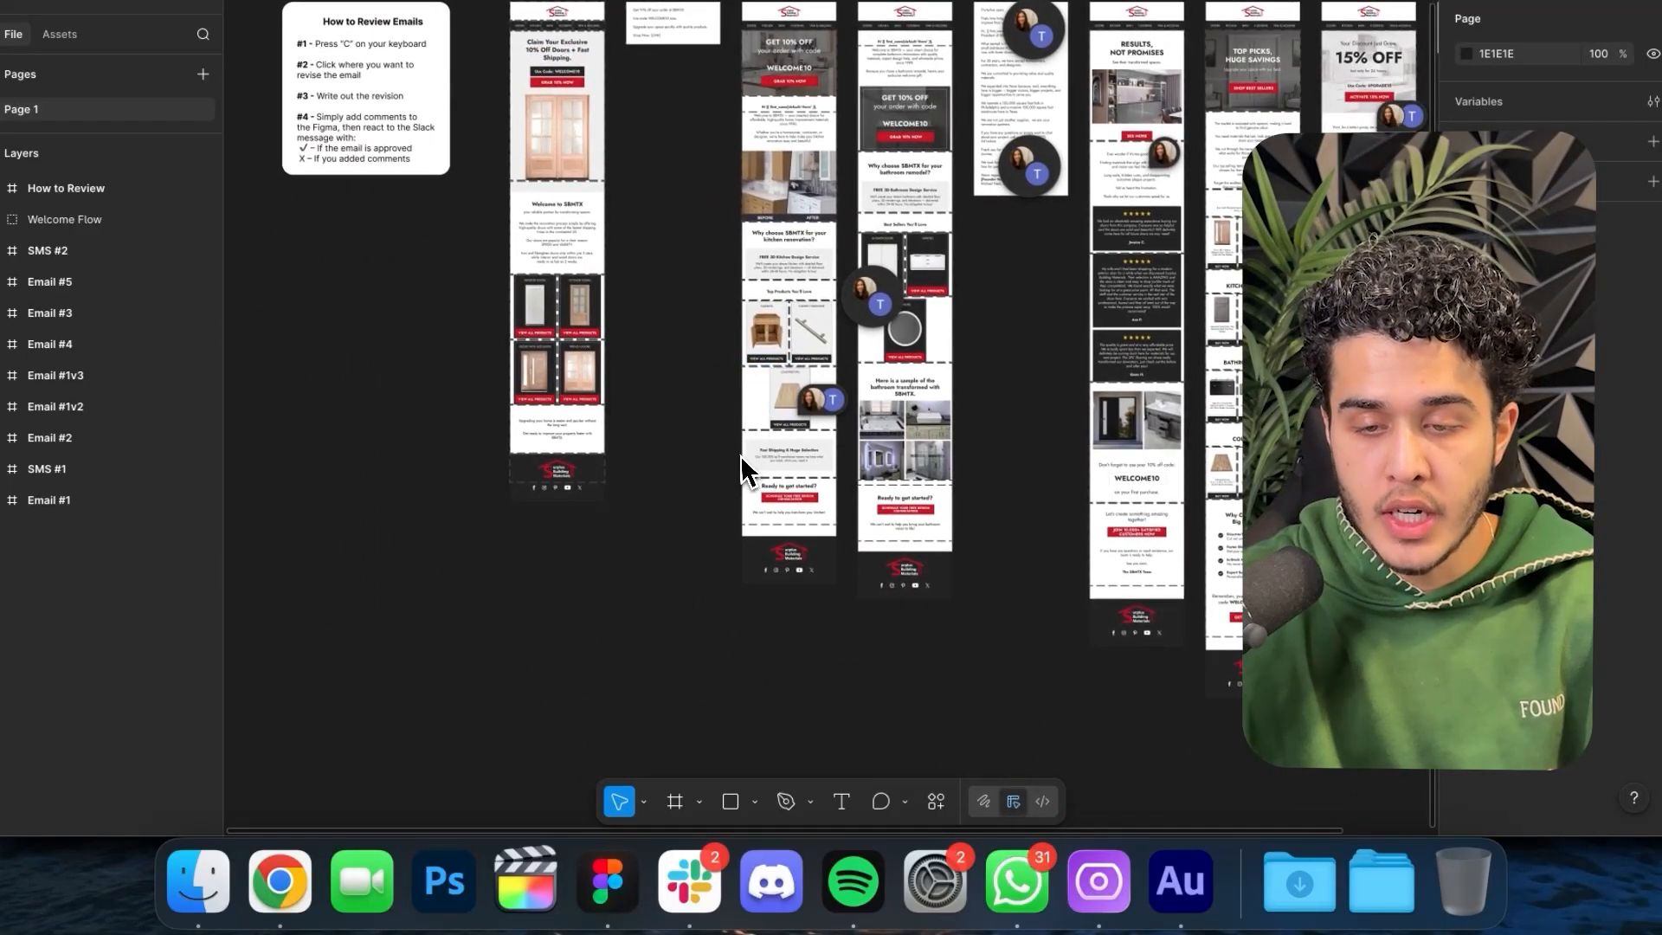
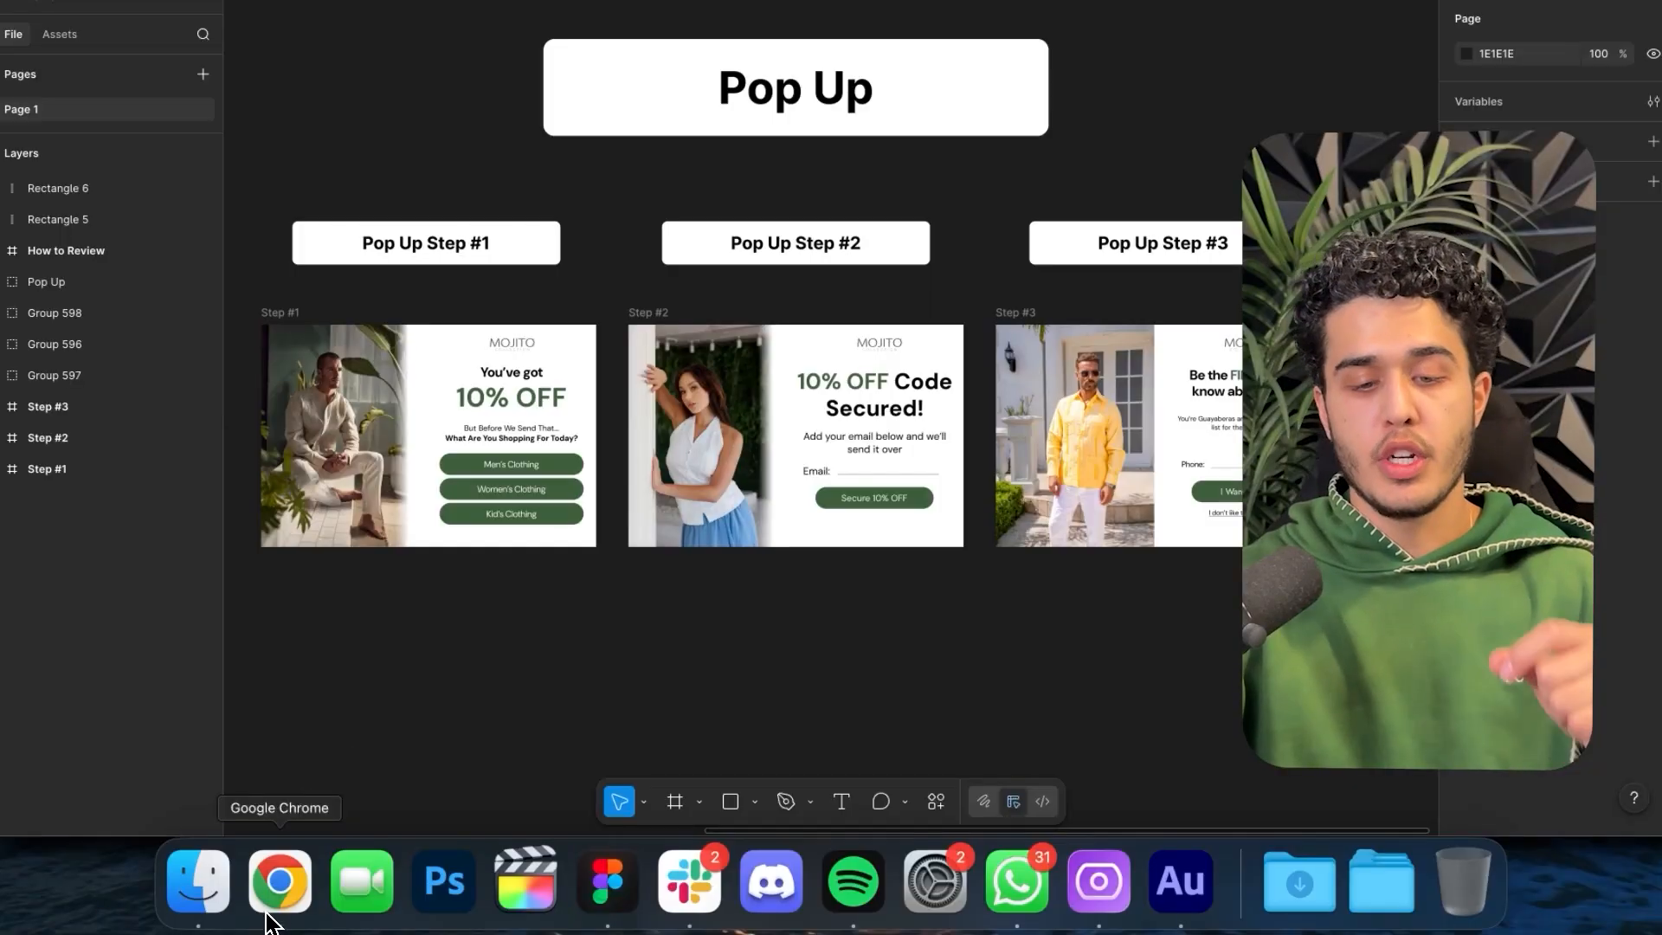
# - Switch to Klaviyo in Chrome, open the website sign-up forms and start creating a new form
pyautogui.click(279, 882)
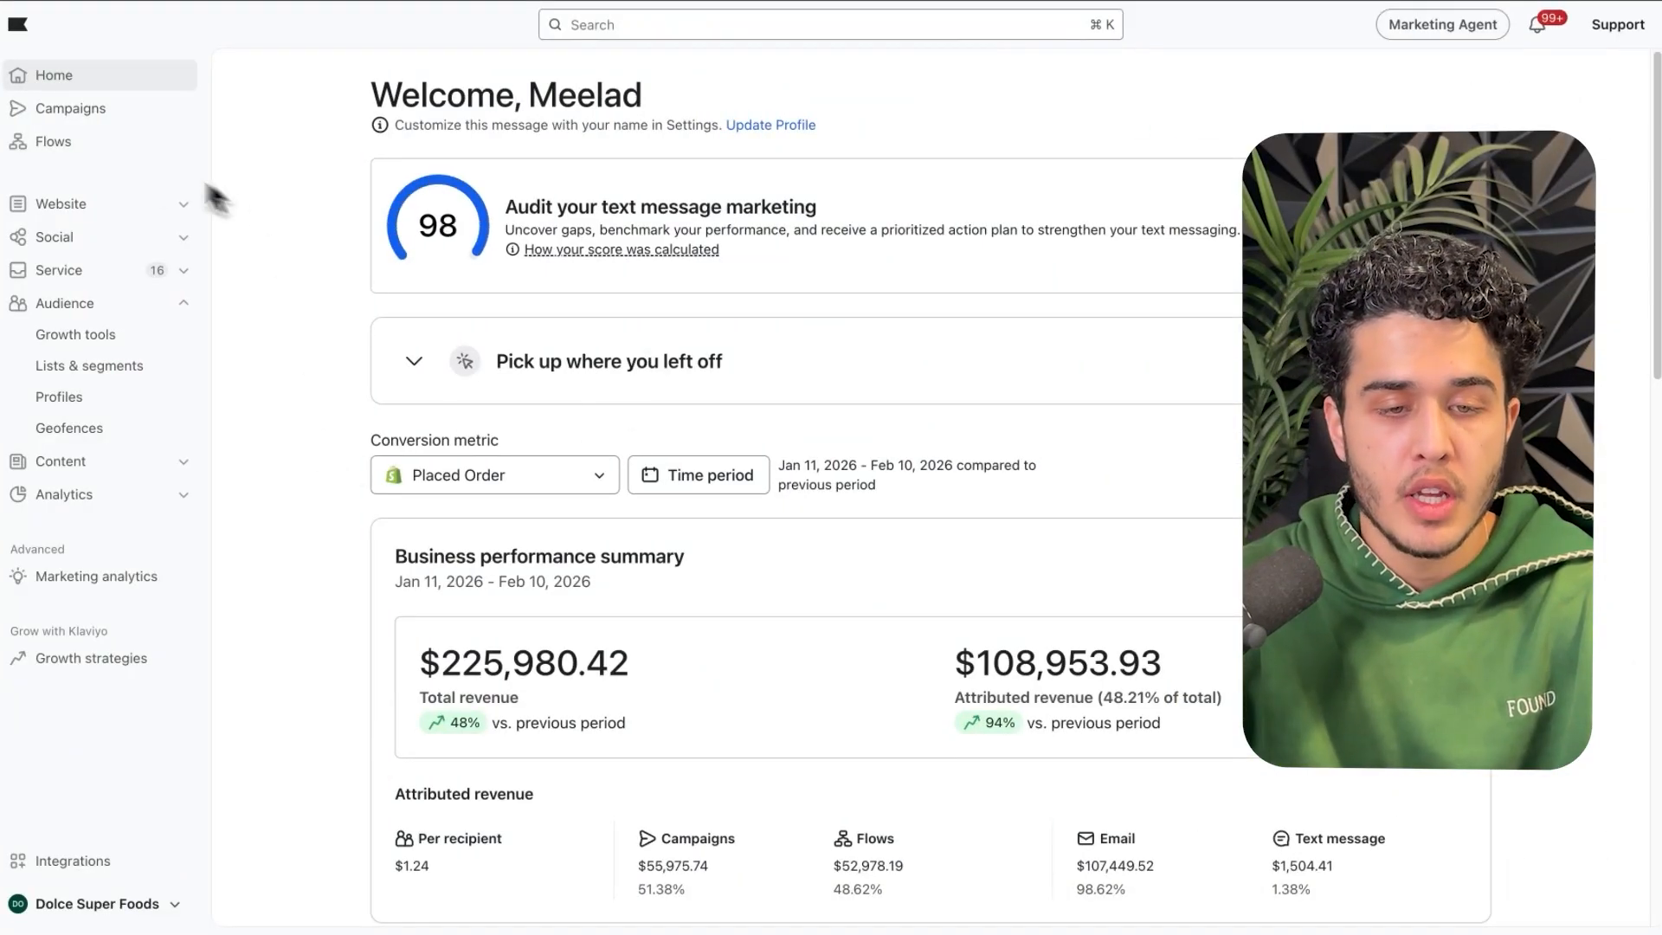
pyautogui.click(62, 204)
pyautogui.click(56, 242)
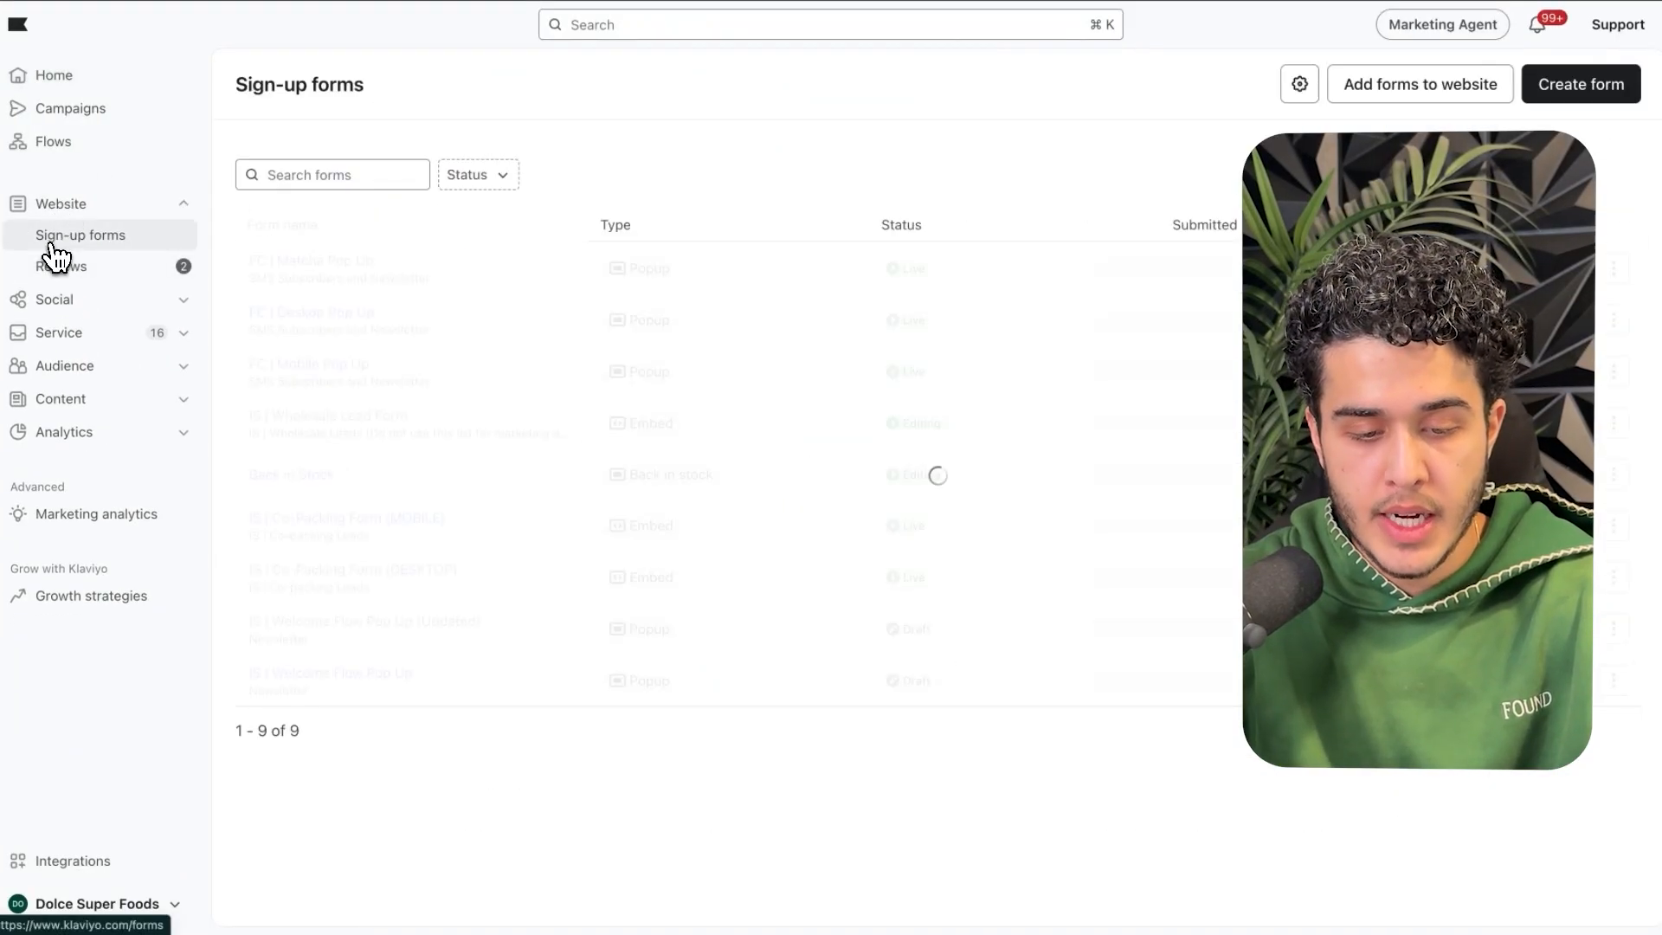
pyautogui.click(1589, 99)
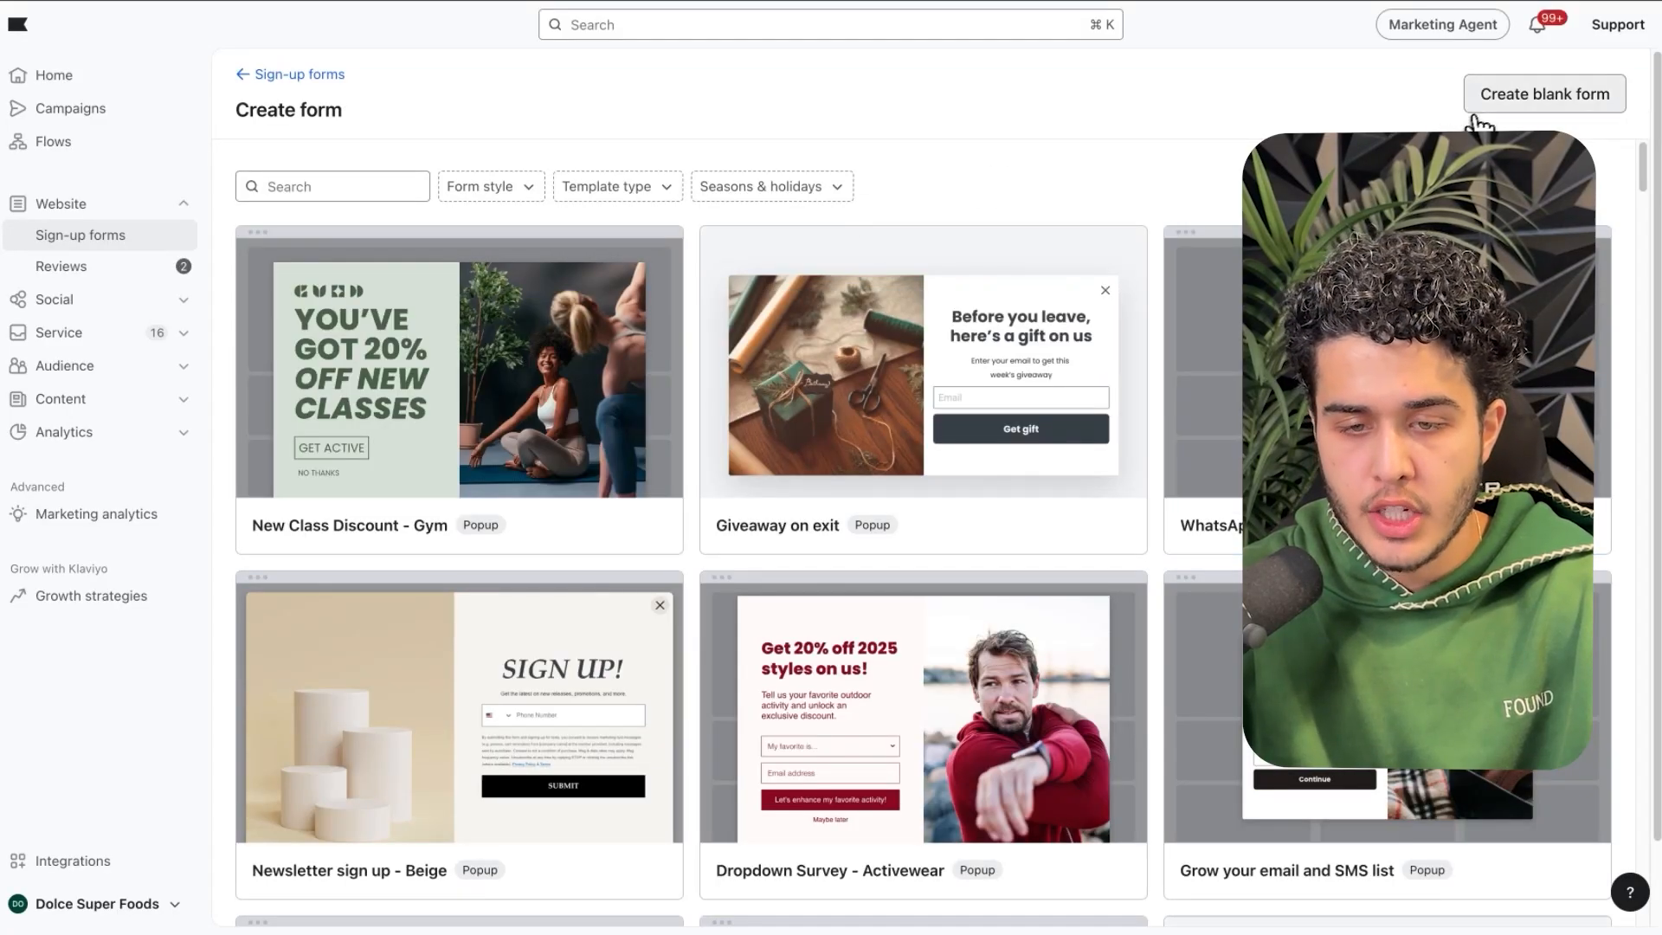
# - Browse the form template library and choose the "Looking for something?" flyout template
pyautogui.scroll(-5, 1004, 433)
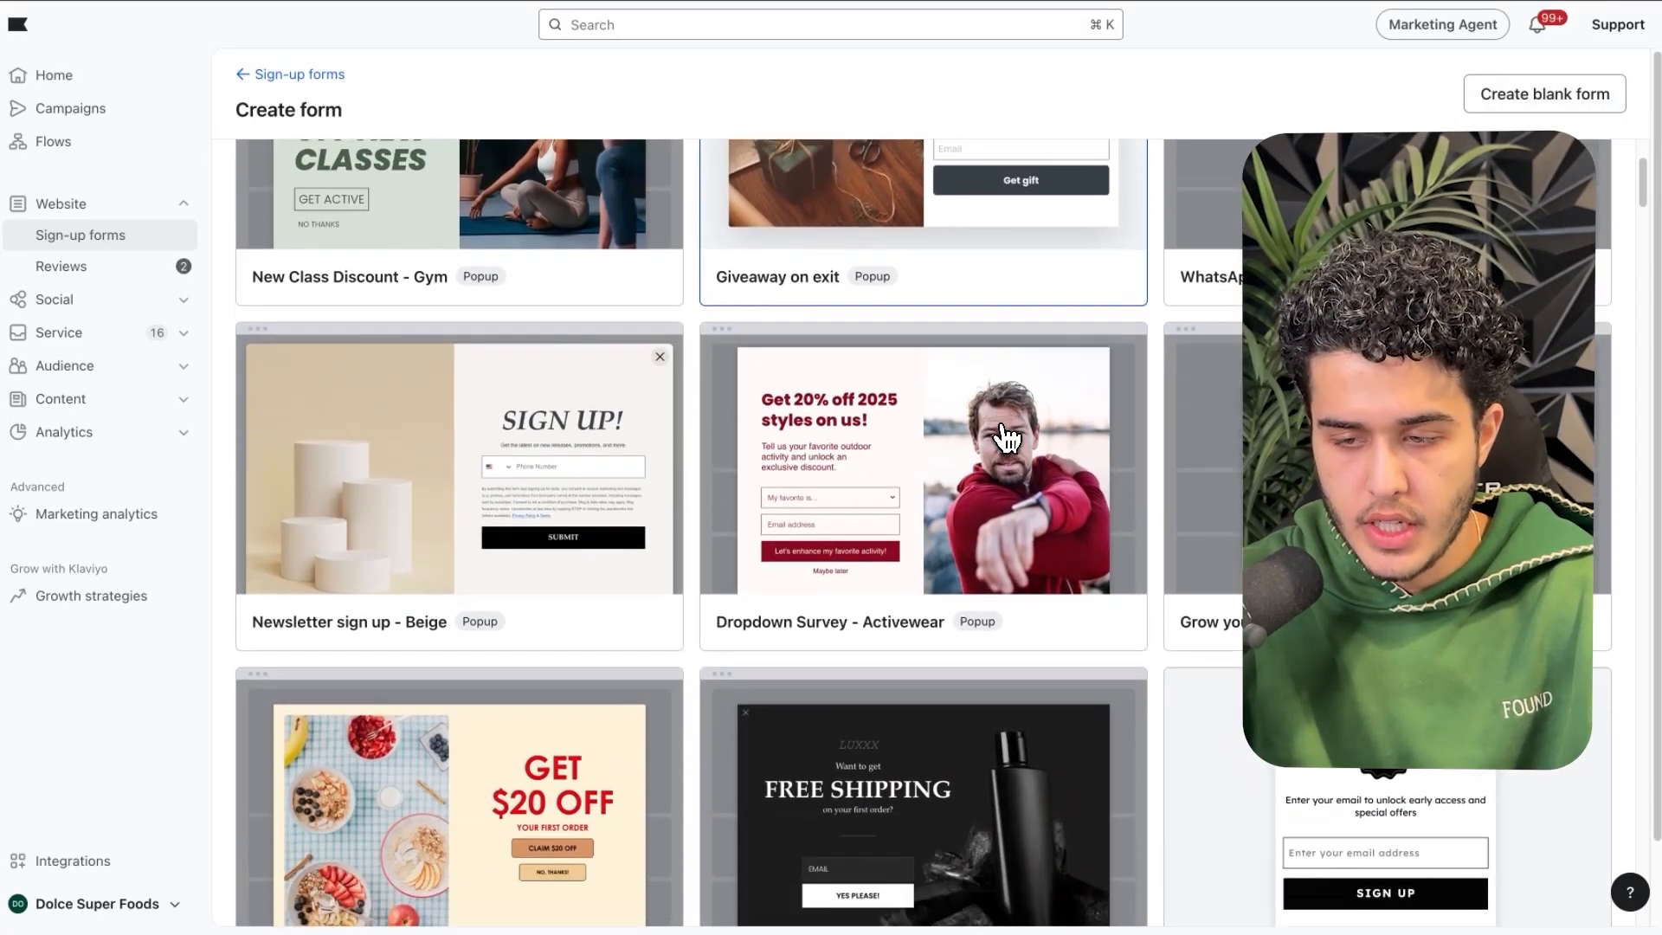
pyautogui.scroll(-17, 1007, 437)
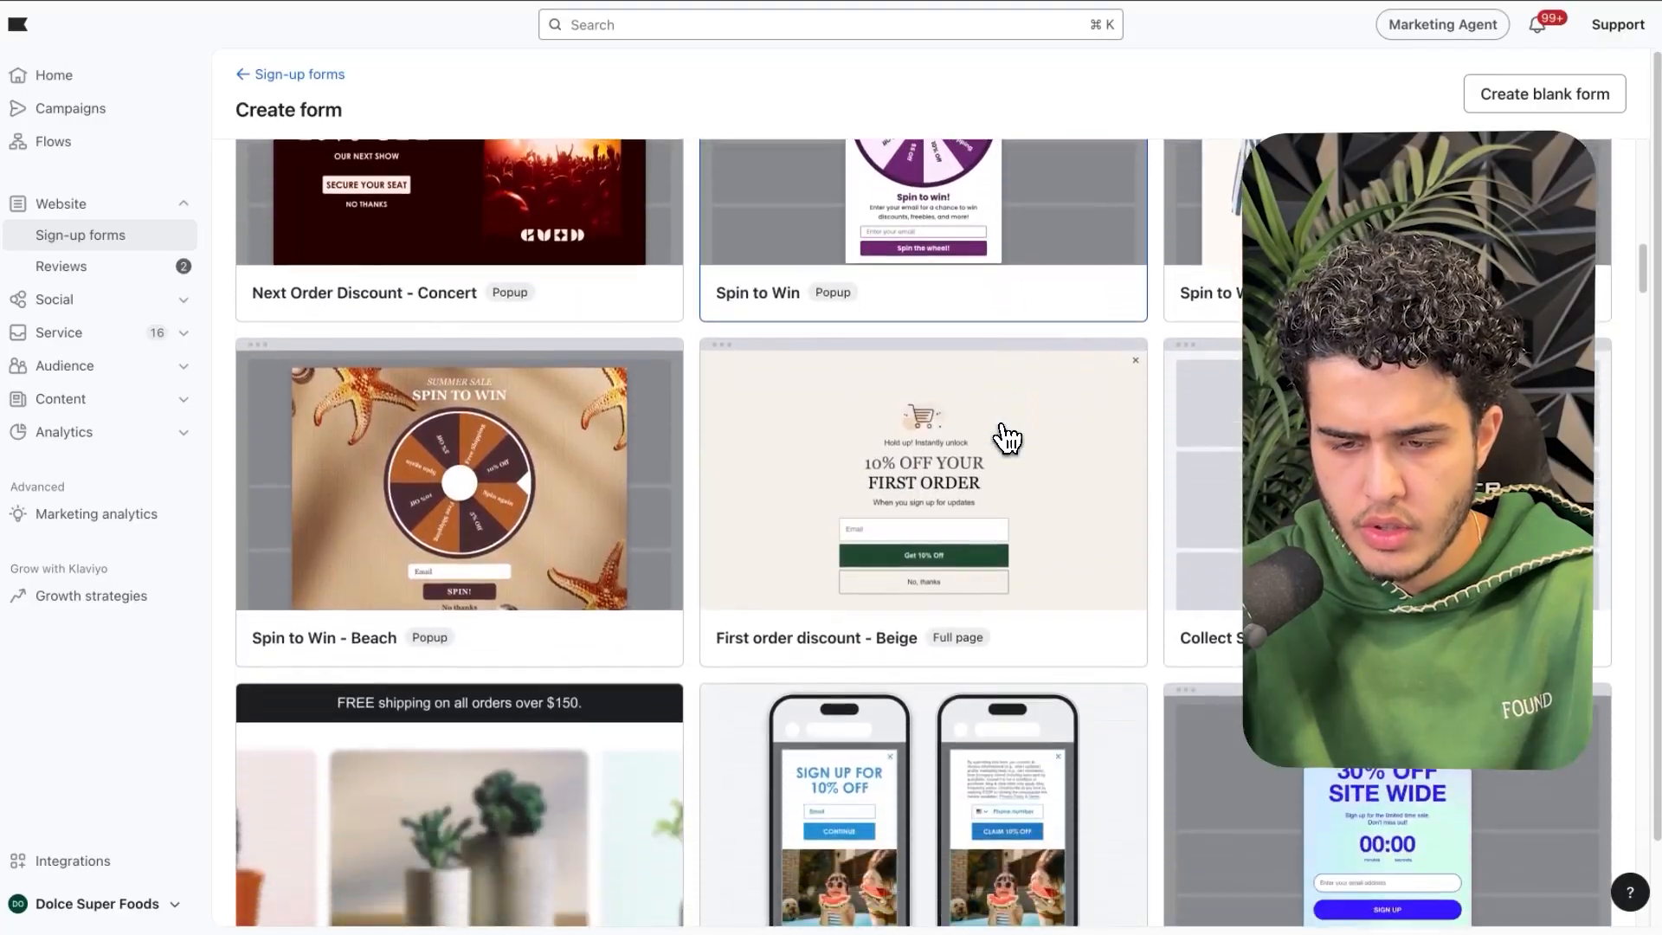
pyautogui.scroll(-20, 1007, 437)
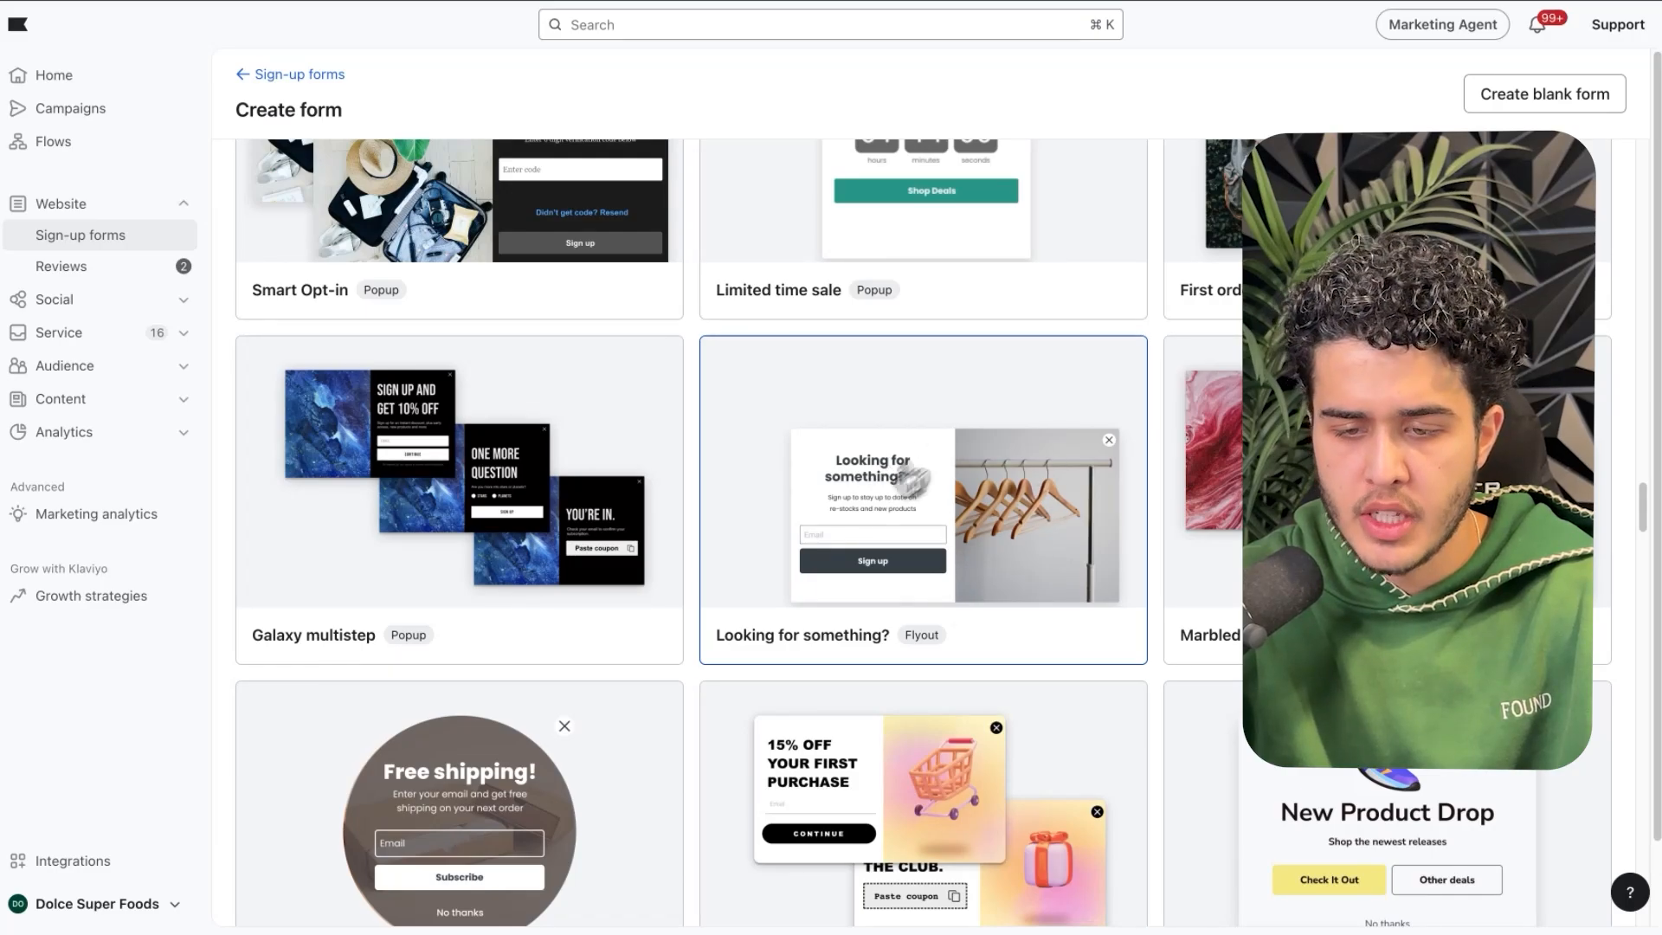
pyautogui.scroll(1, 1021, 482)
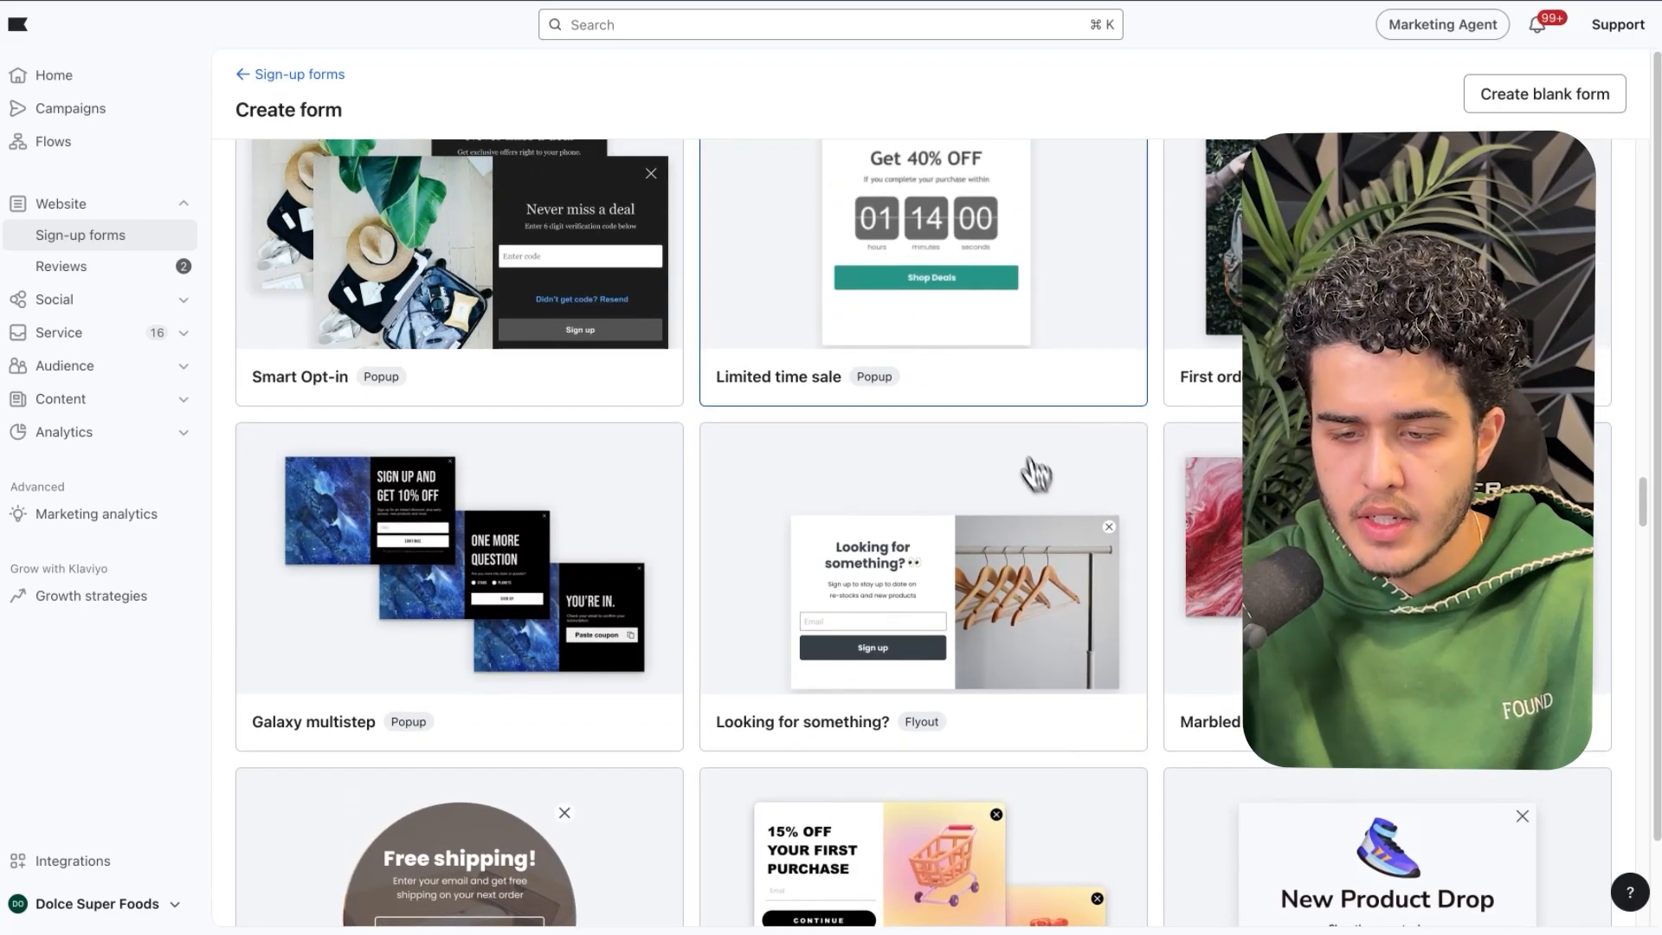
pyautogui.scroll(1, 919, 621)
pyautogui.click(919, 621)
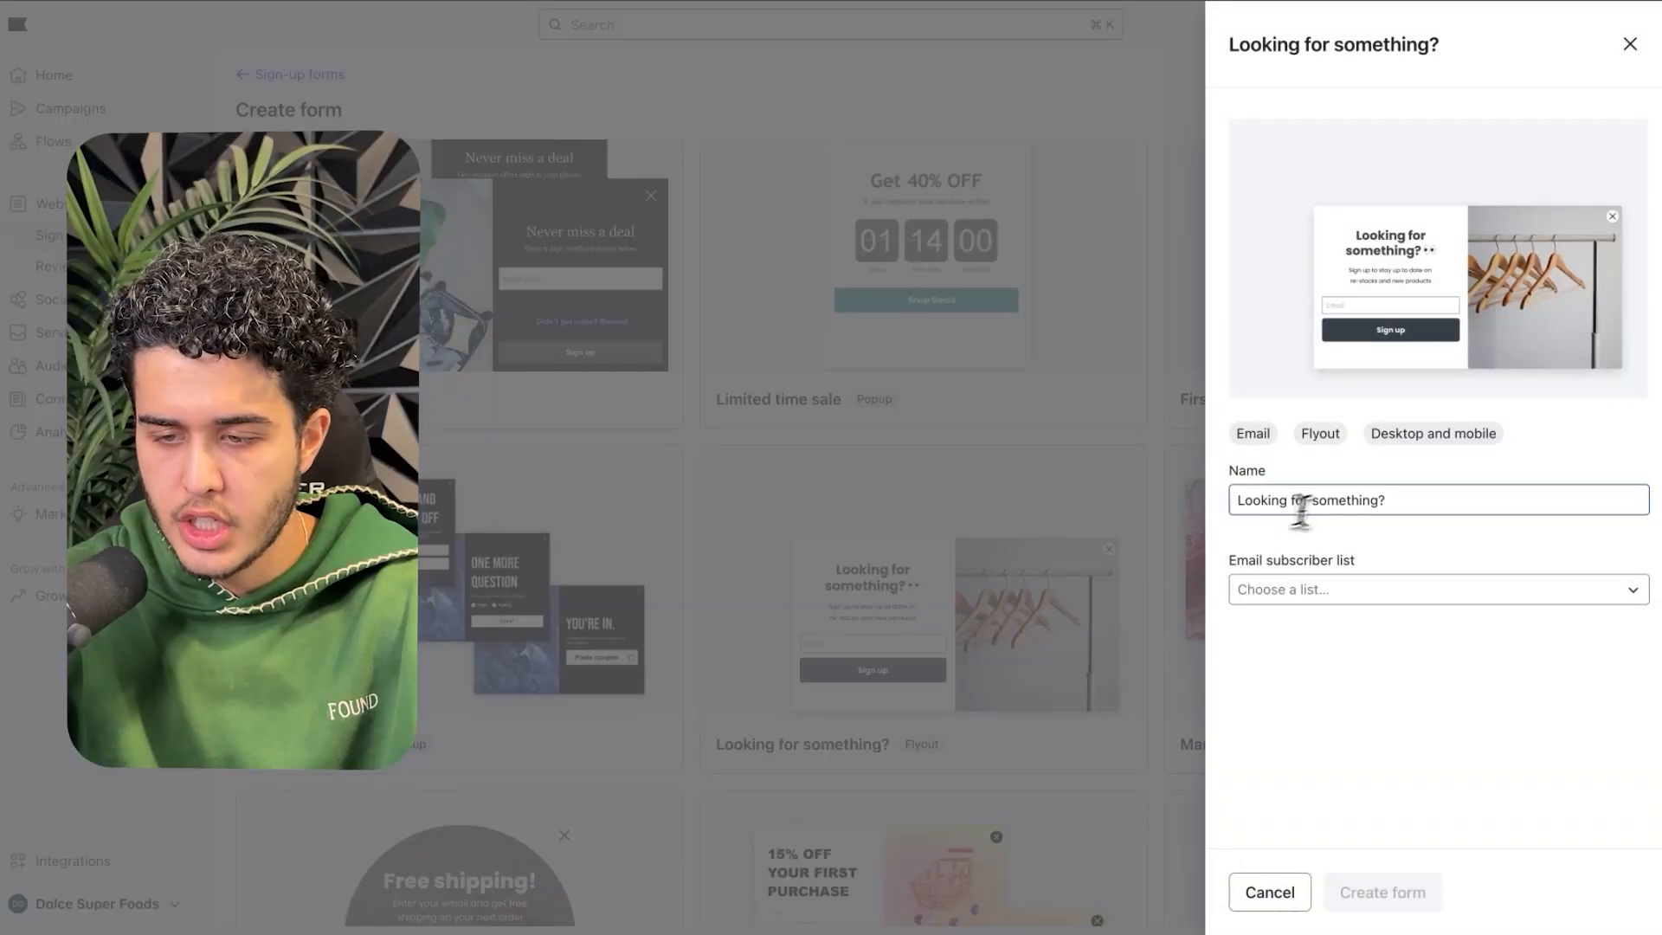
# - Name the form "test", assign it to the Newsletter subscriber list and create it
pyautogui.tripleClick(1328, 499)
pyautogui.write('test')
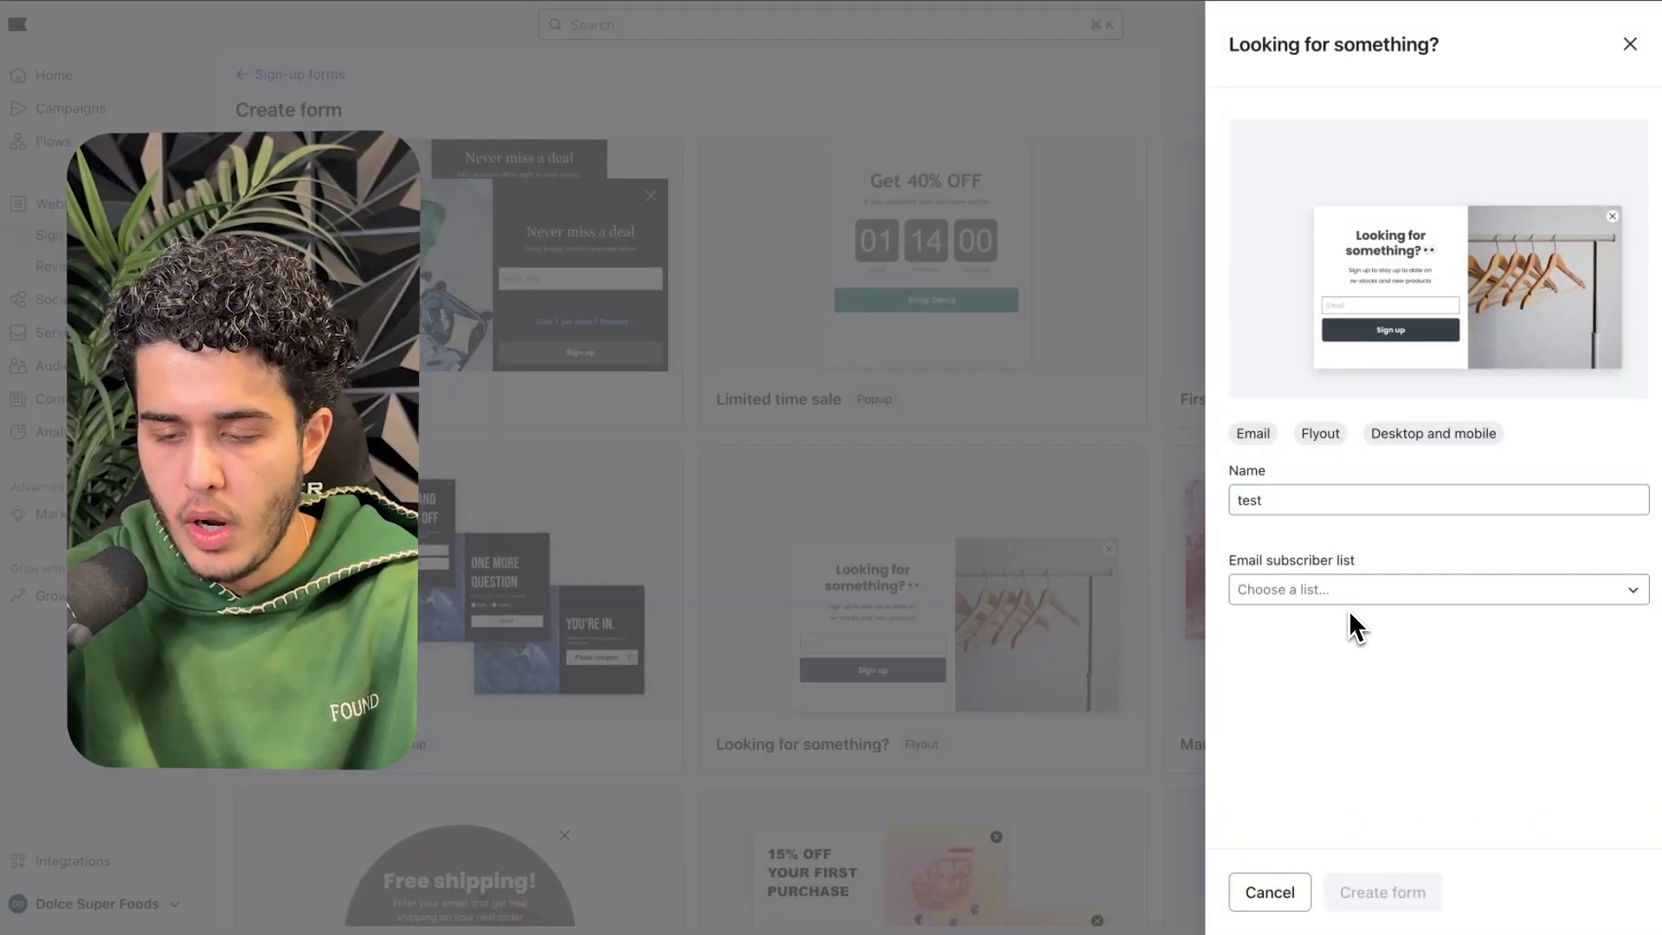
pyautogui.click(1298, 597)
pyautogui.write('newslett')
pyautogui.click(1317, 664)
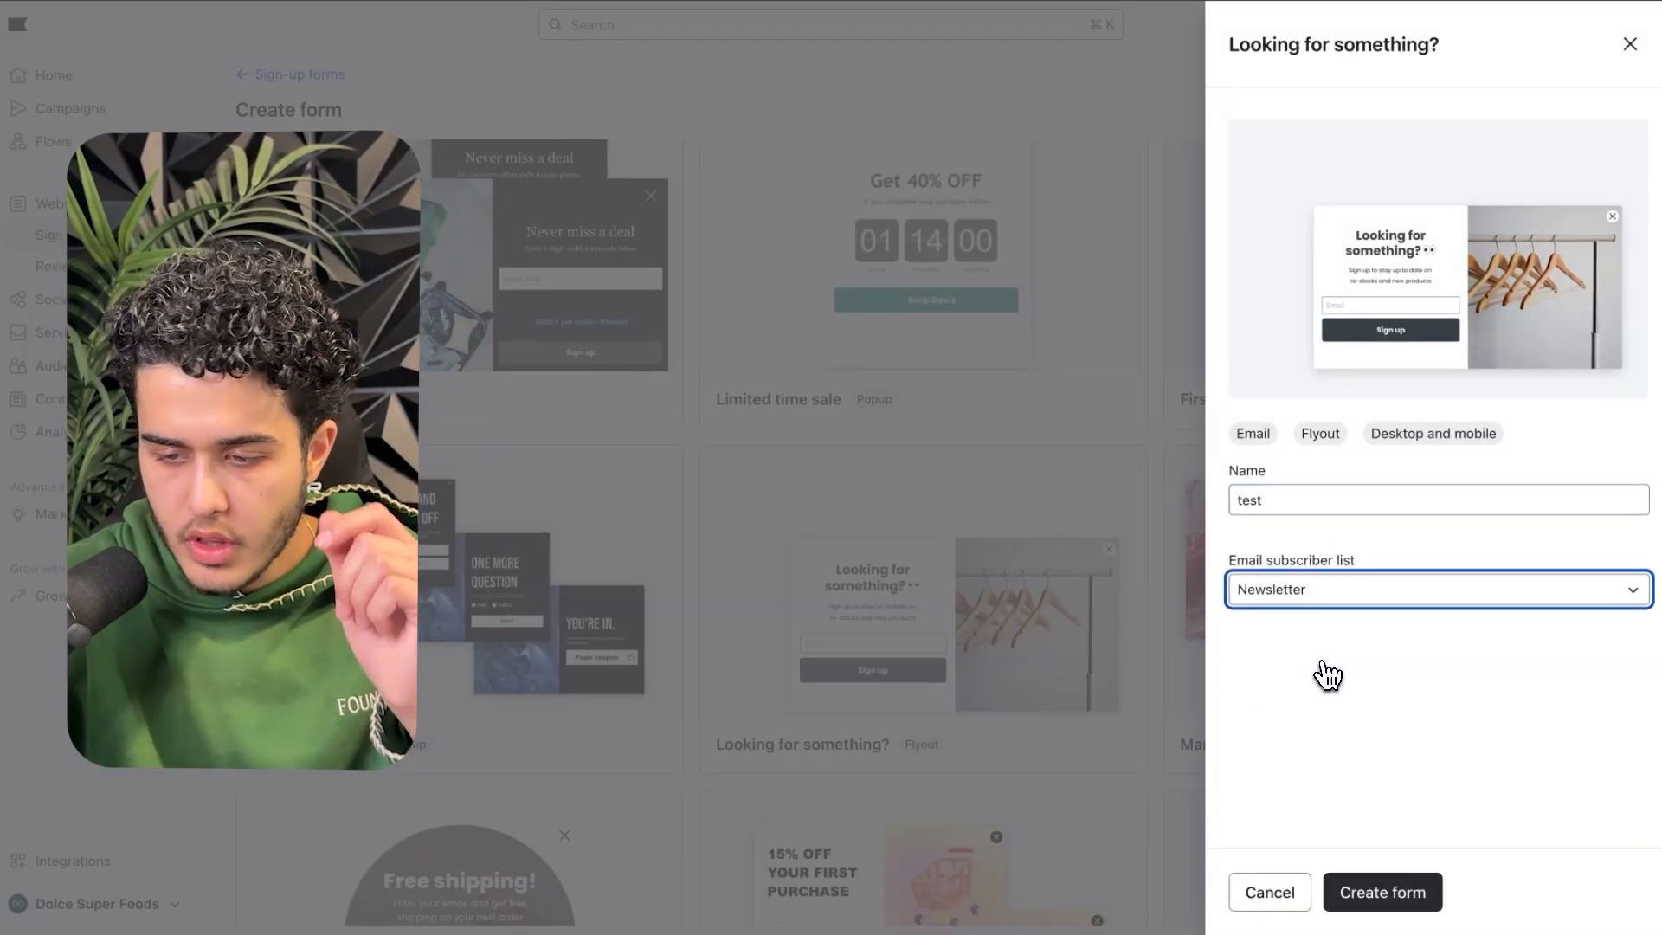
pyautogui.click(1384, 904)
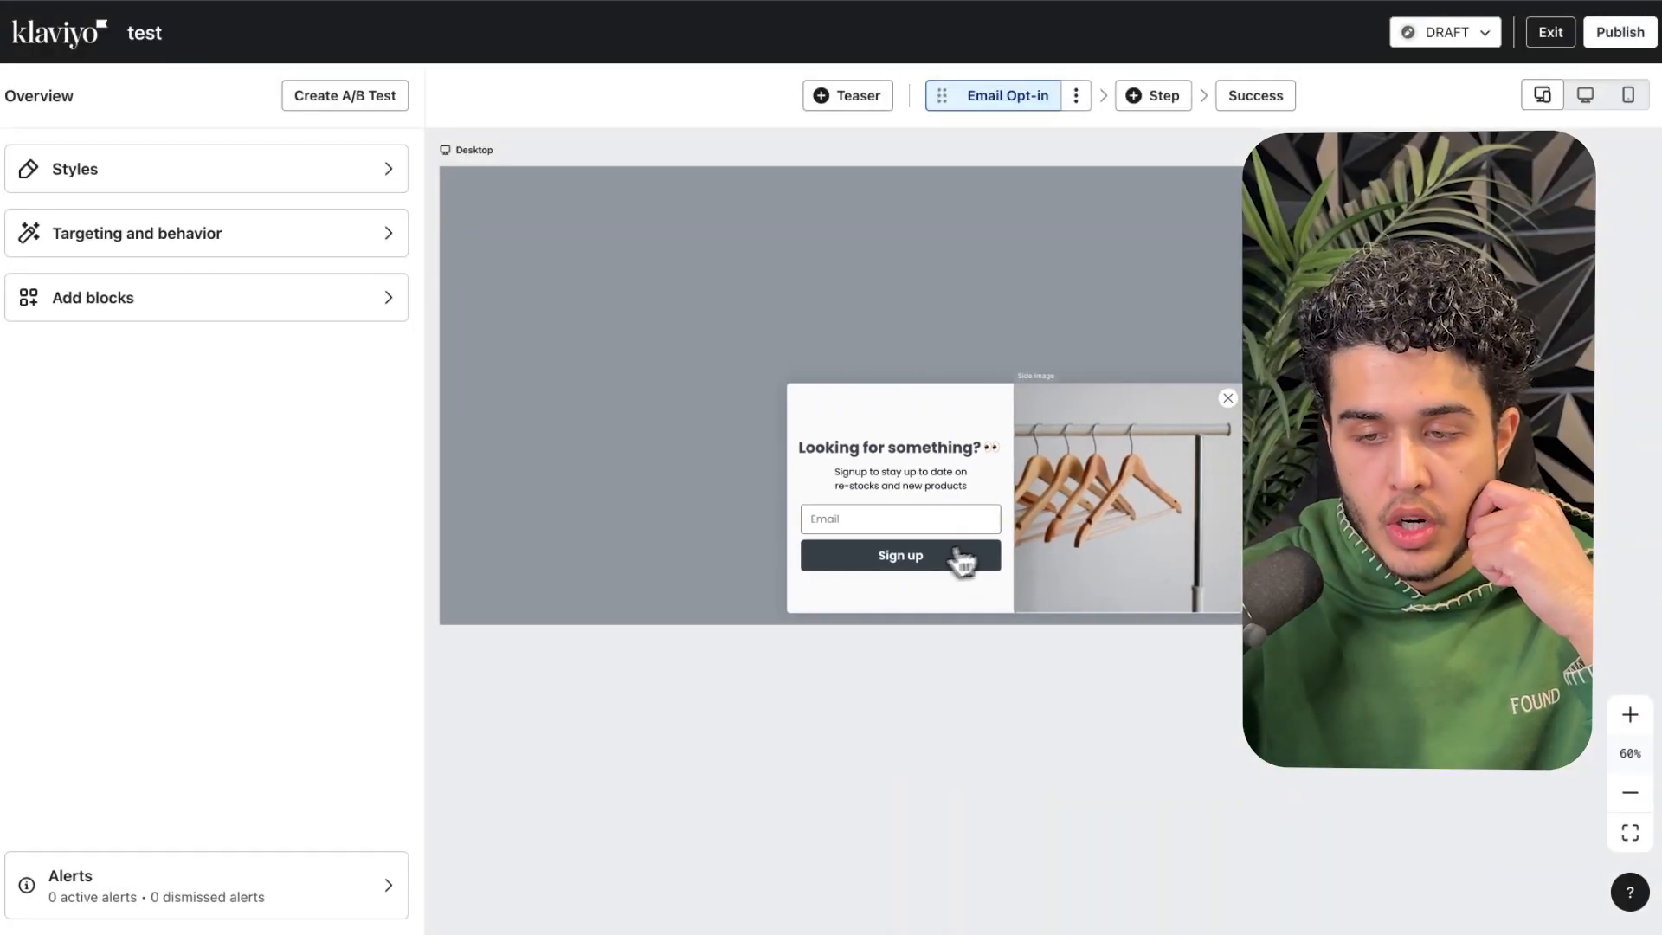
# - Change the form type to Popup in the form's styles
pyautogui.click(169, 184)
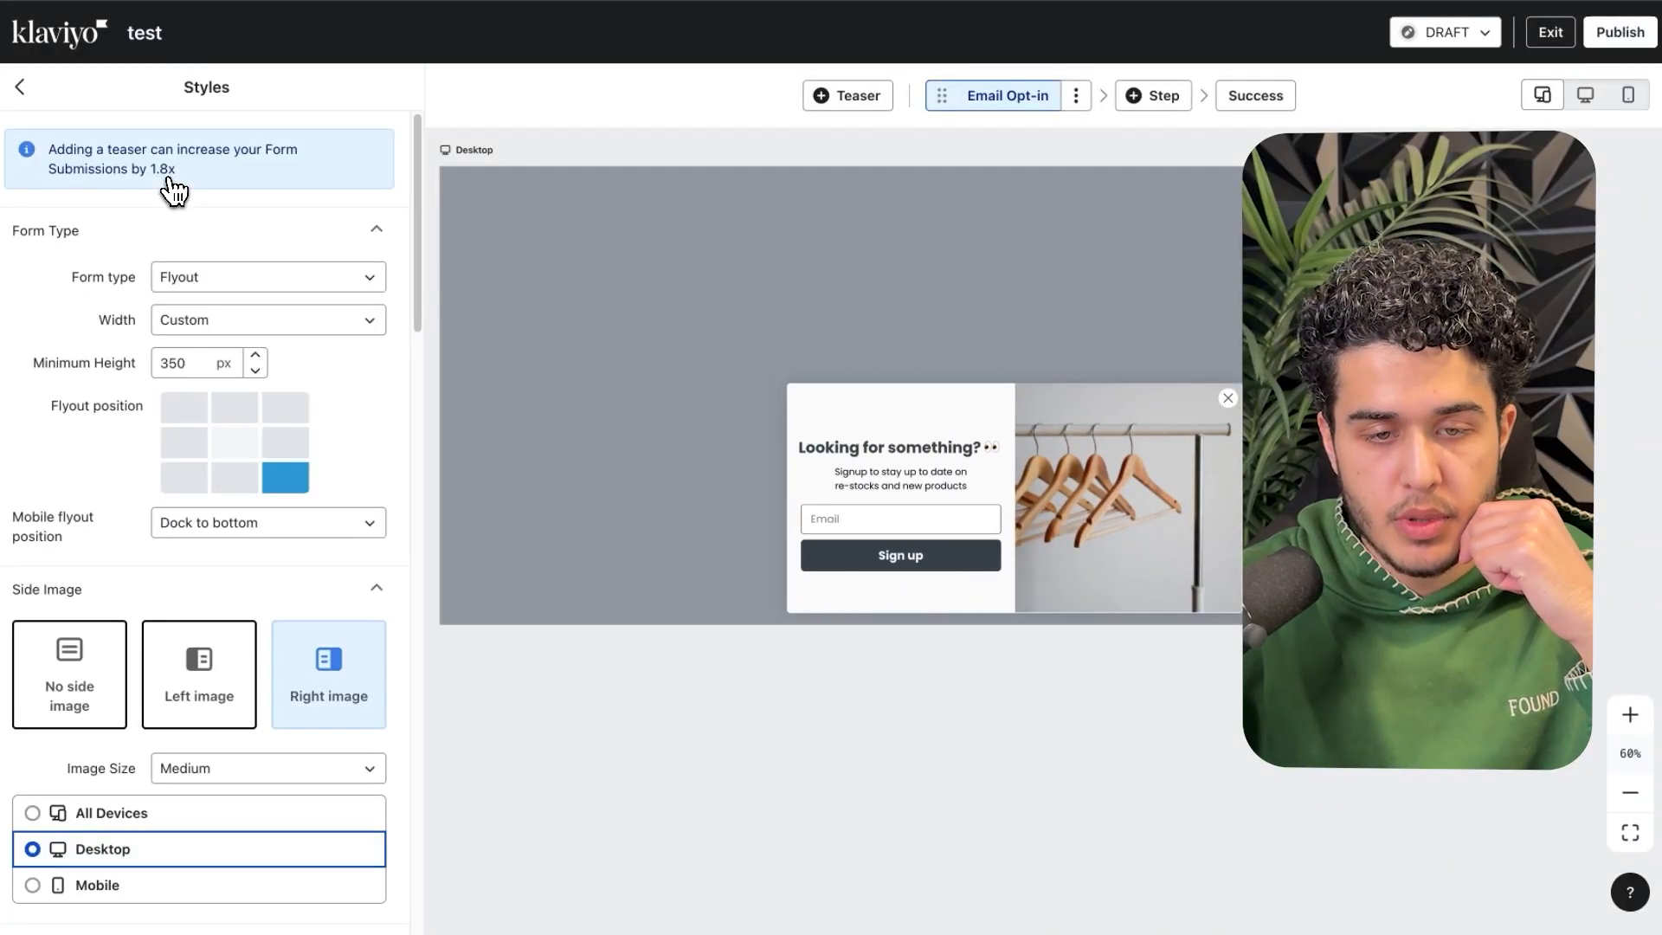
pyautogui.click(269, 279)
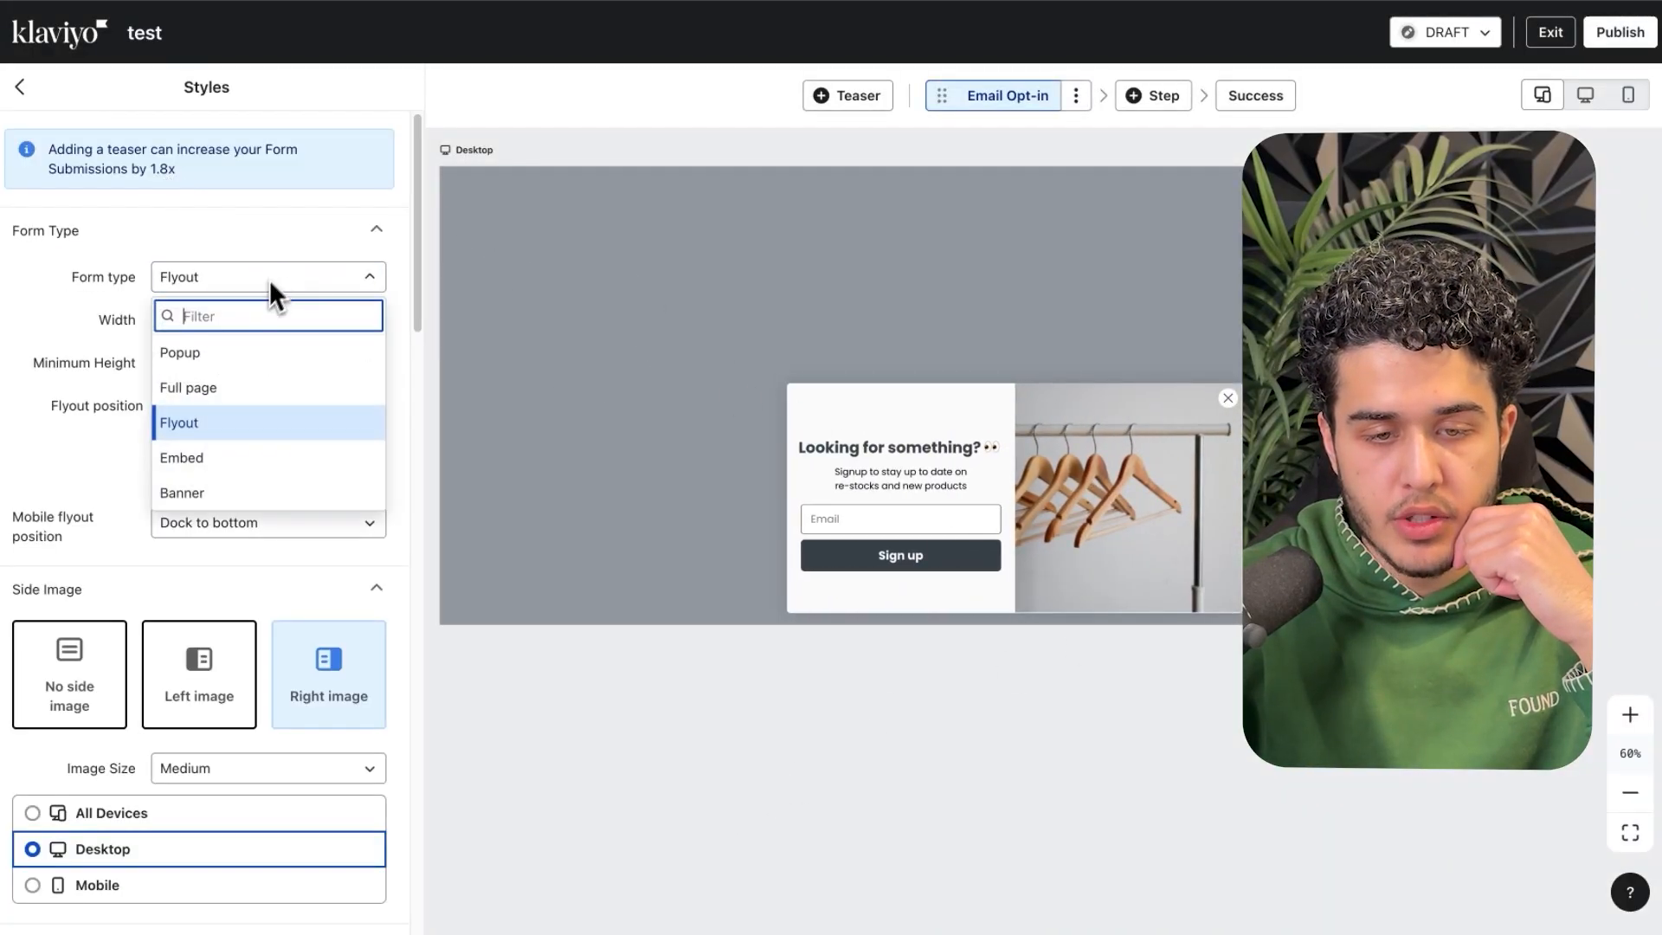
pyautogui.click(205, 355)
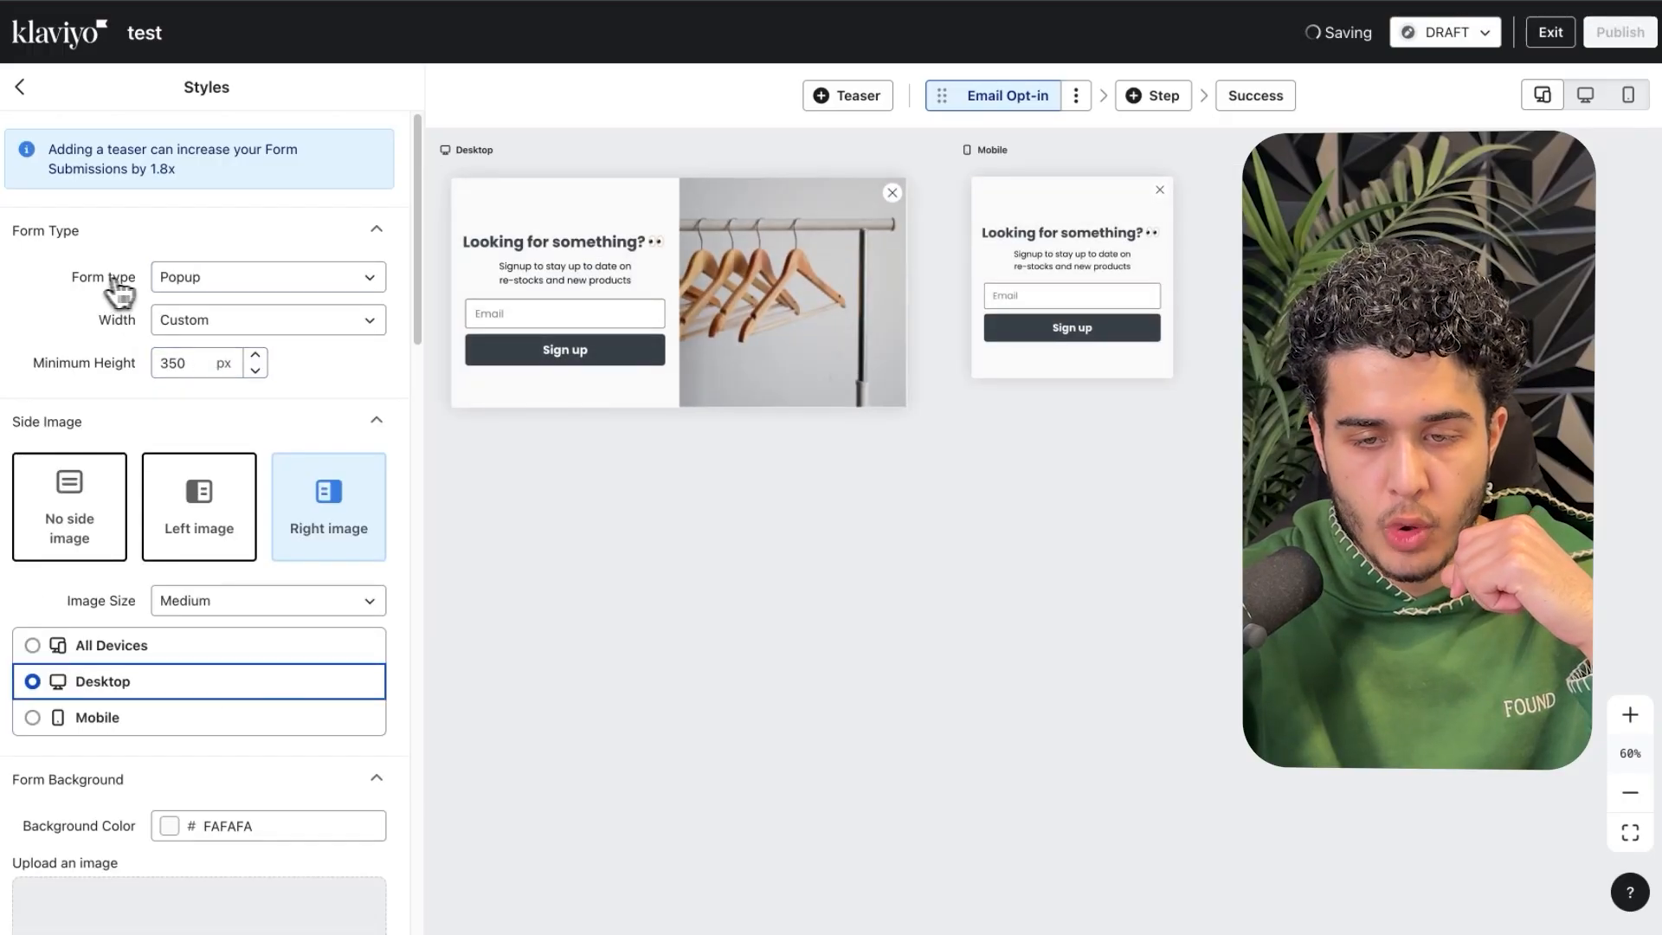
pyautogui.scroll(3, 668, 416)
# - Switch to the Mojito pop-up design in Figma and draw a slice of about 715 × 995 over the Step #1 photo area
pyautogui.moveTo(623, 467); pyautogui.dragTo(874, 612)
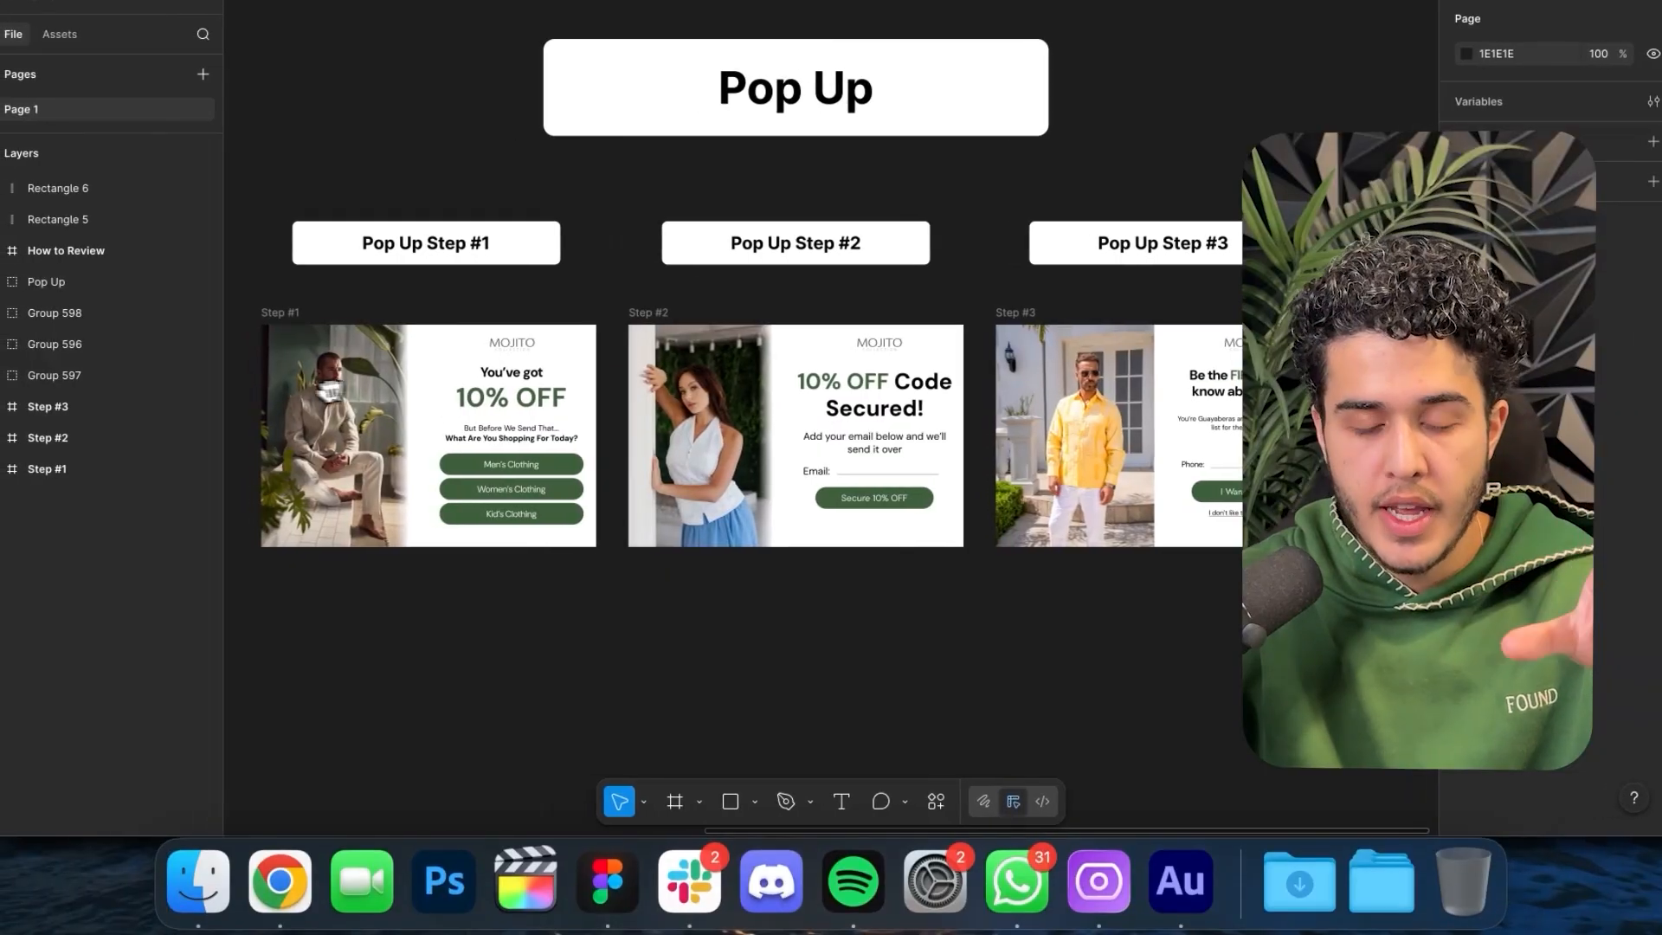
pyautogui.moveTo(330, 392); pyautogui.dragTo(476, 412)
pyautogui.scroll(5, 458, 354)
pyautogui.scroll(-3, 478, 555)
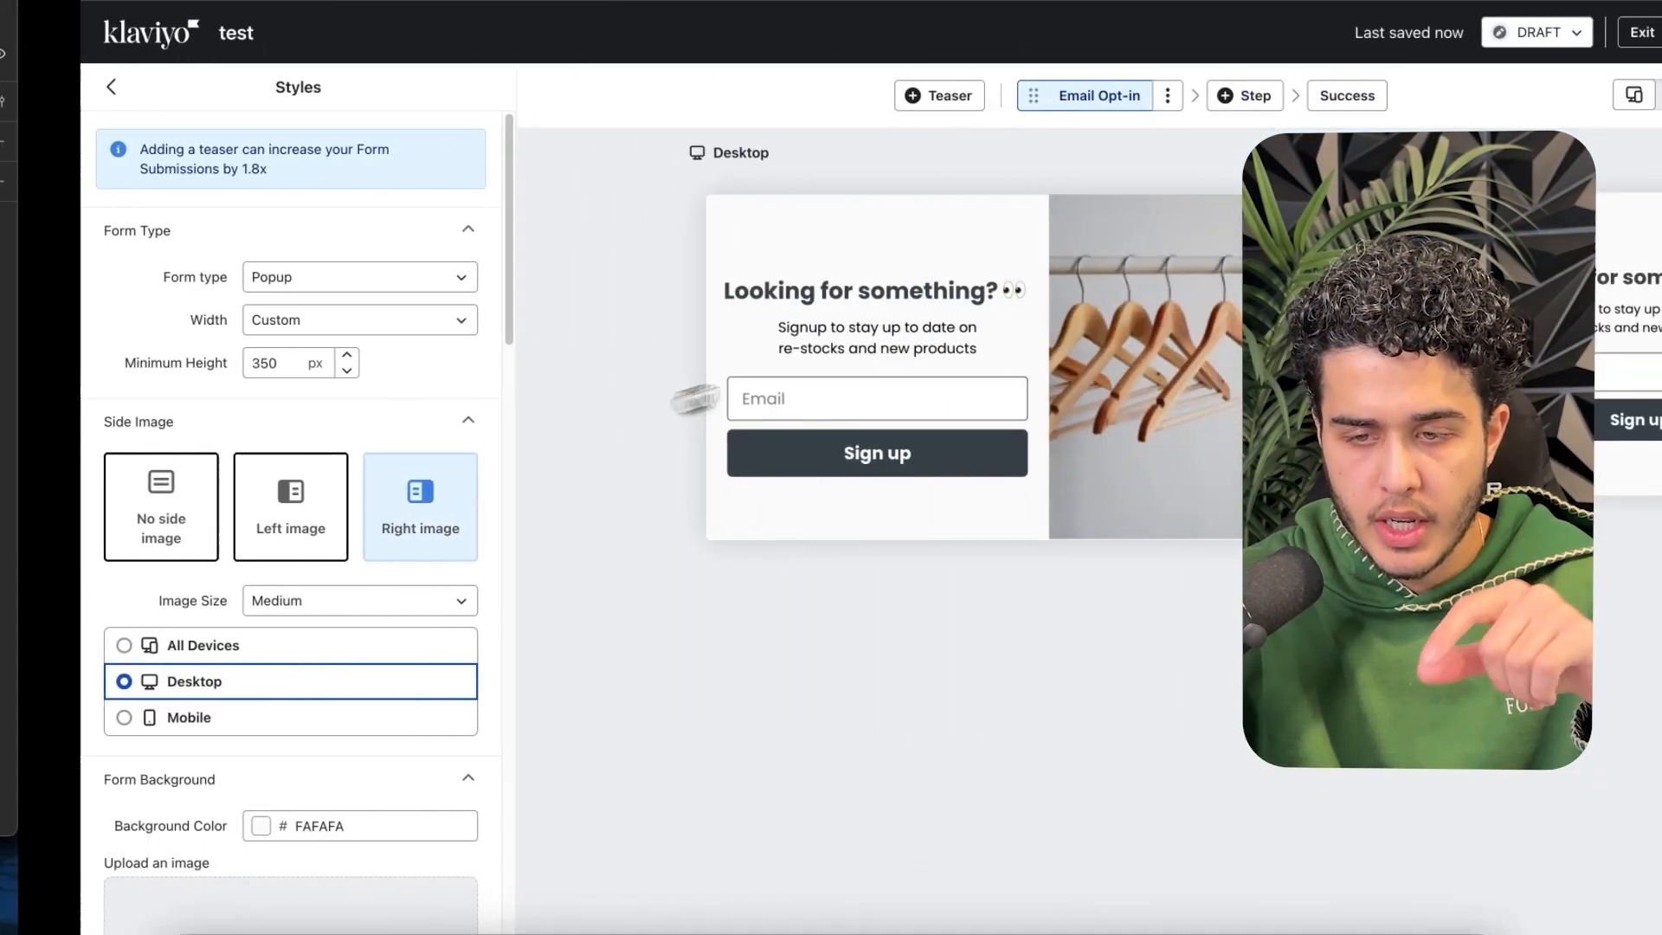
pyautogui.hotkey('ctrl', 'Left')
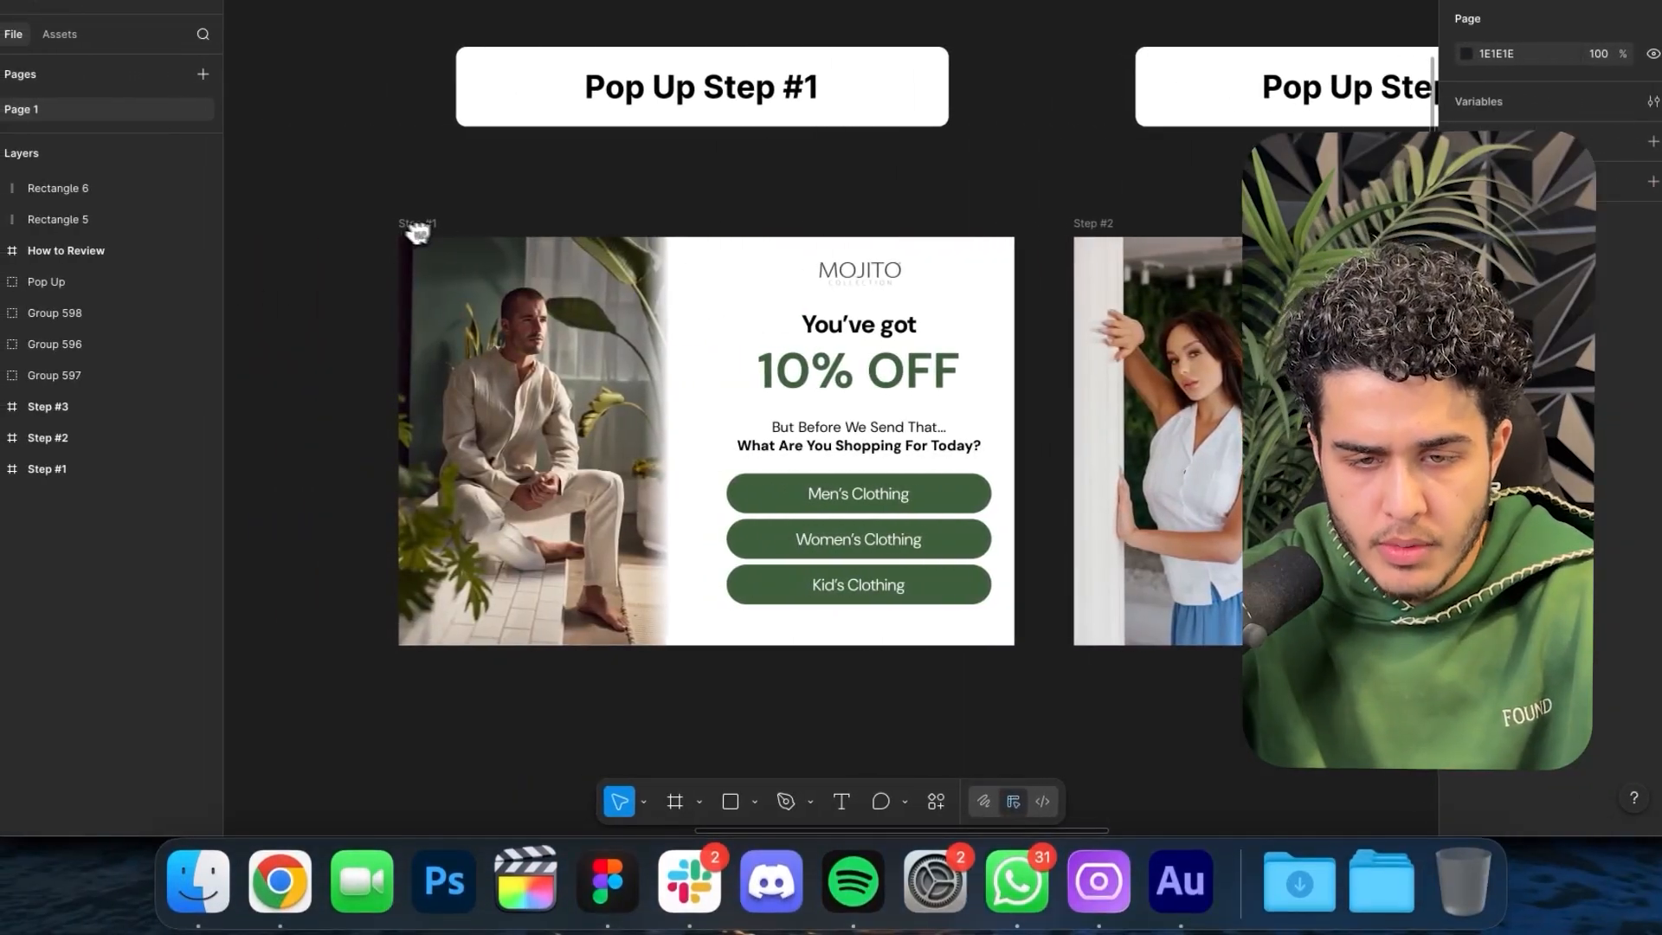
pyautogui.scroll(4, 399, 231)
pyautogui.scroll(-4, 407, 240)
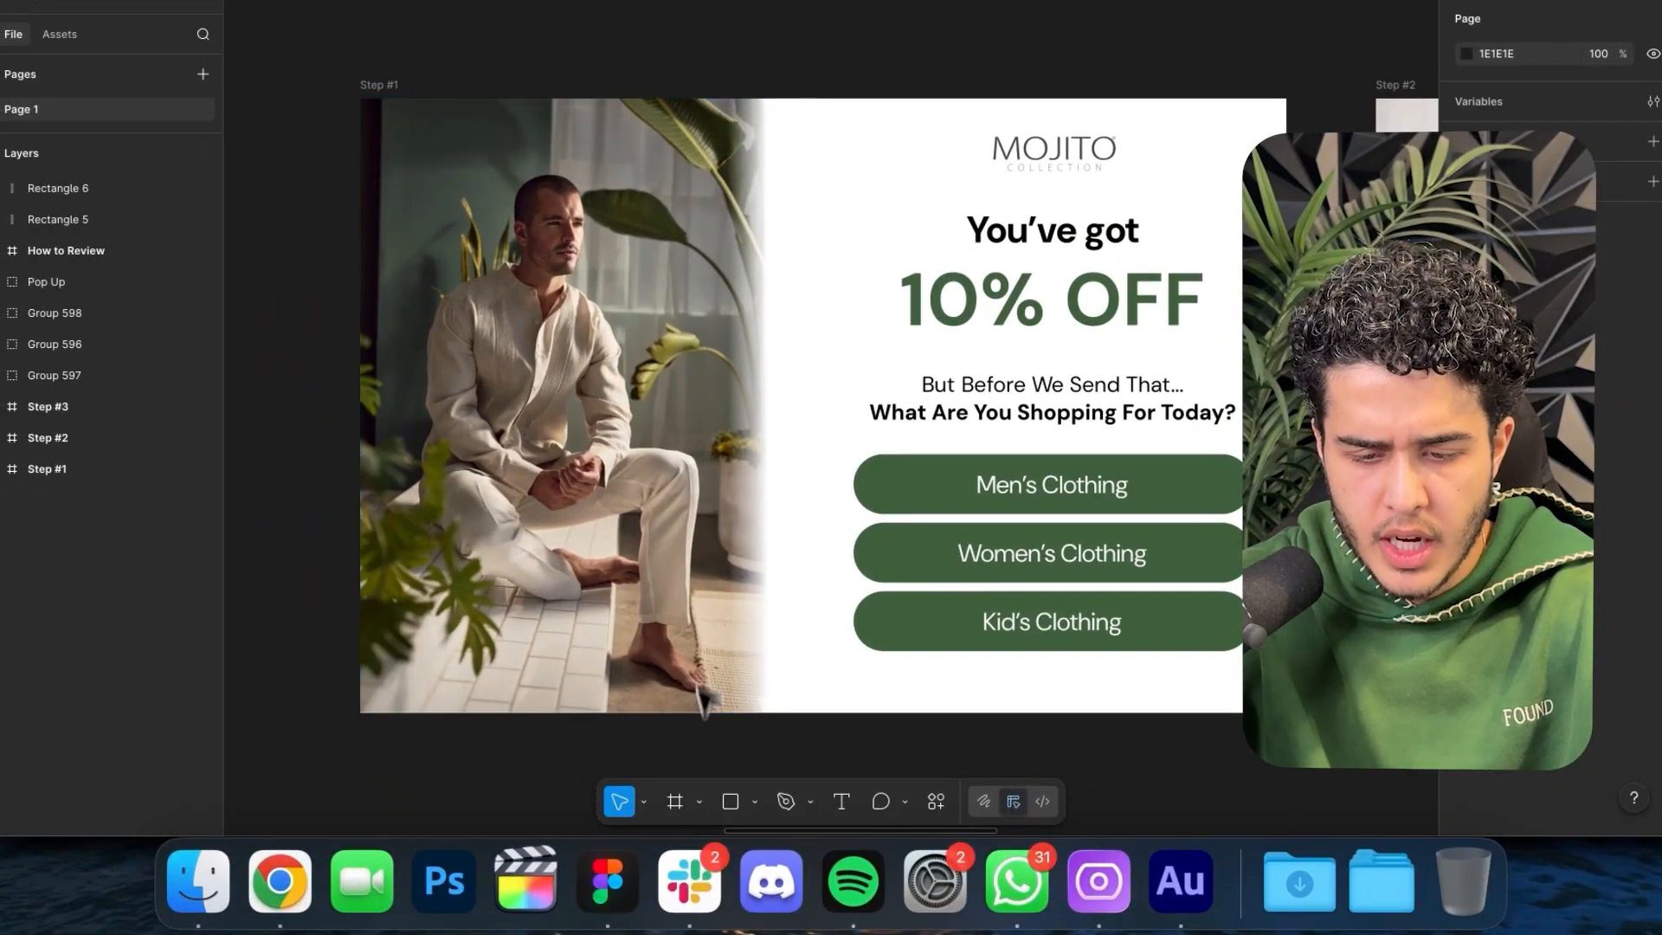
pyautogui.hotkey('shift', 'p')
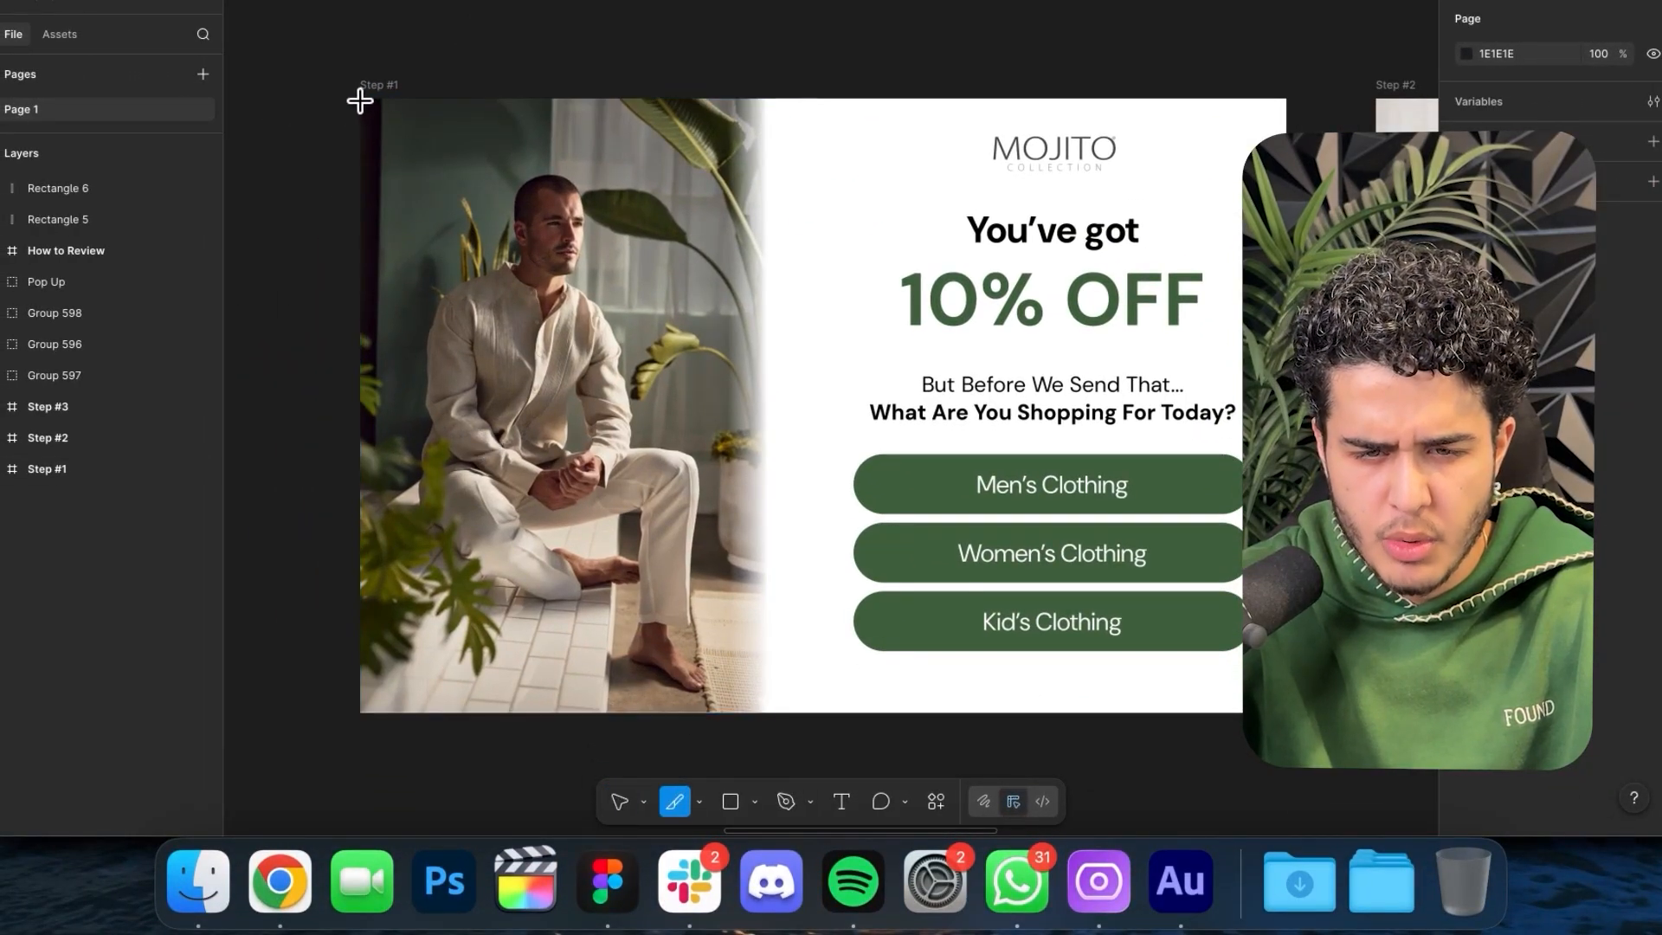
pyautogui.moveTo(360, 100); pyautogui.dragTo(803, 711)
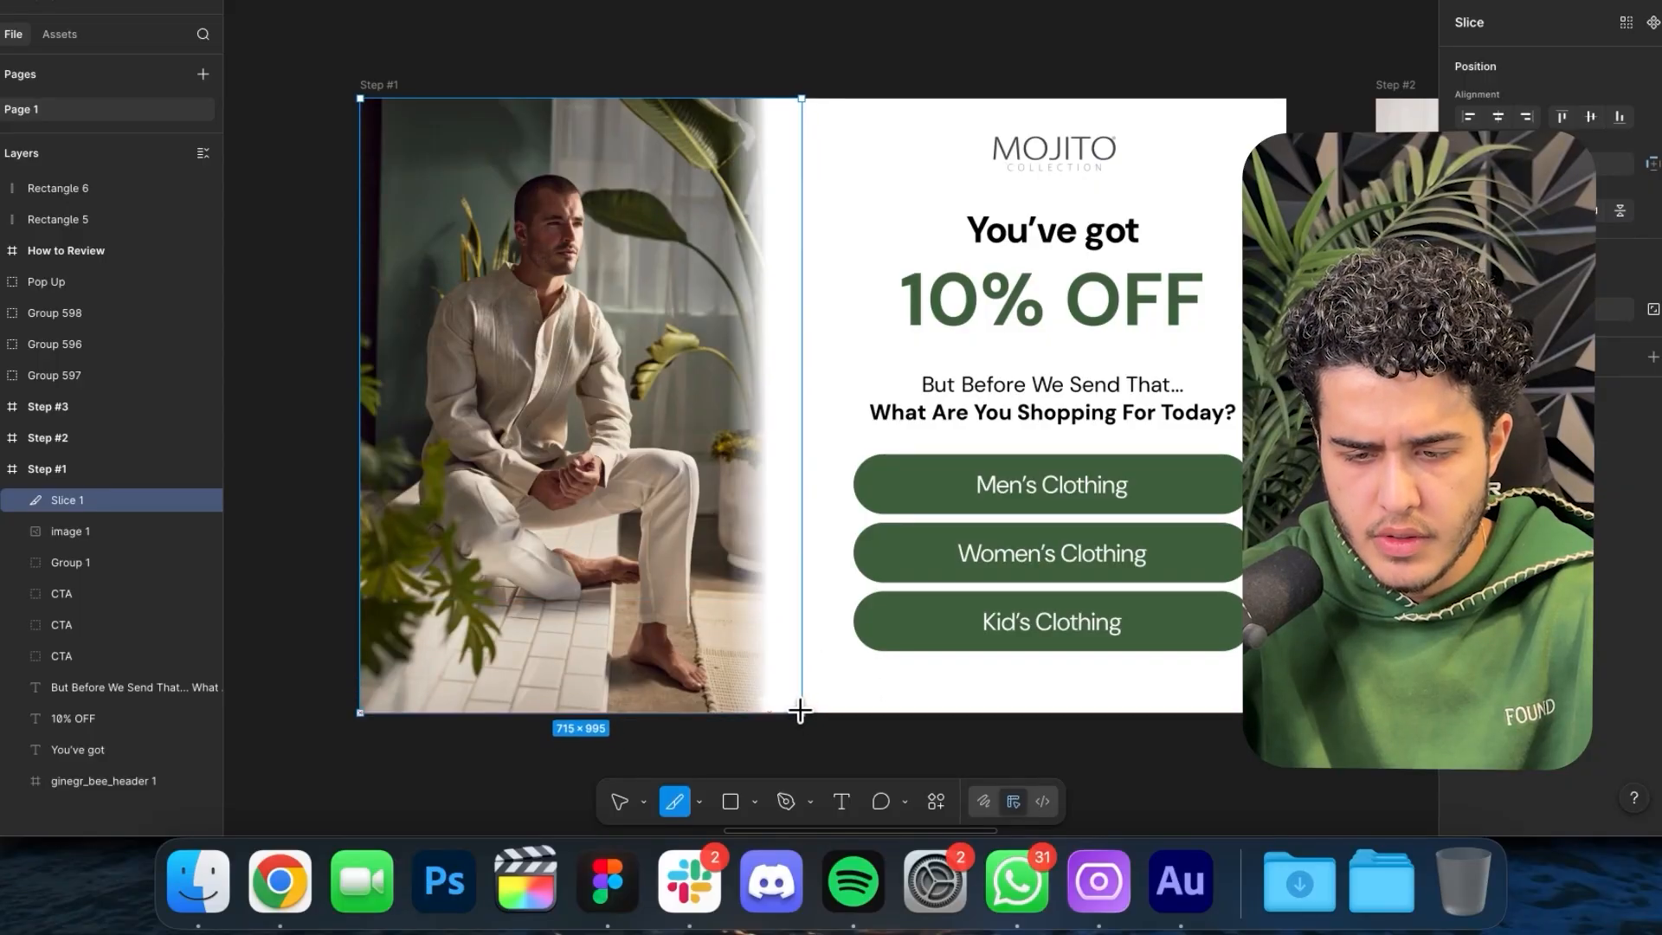
# - Draw a slice of about 728 × 995 over the woman's photo area in the Step #2 frame
pyautogui.hscroll(3, 1298, 321)
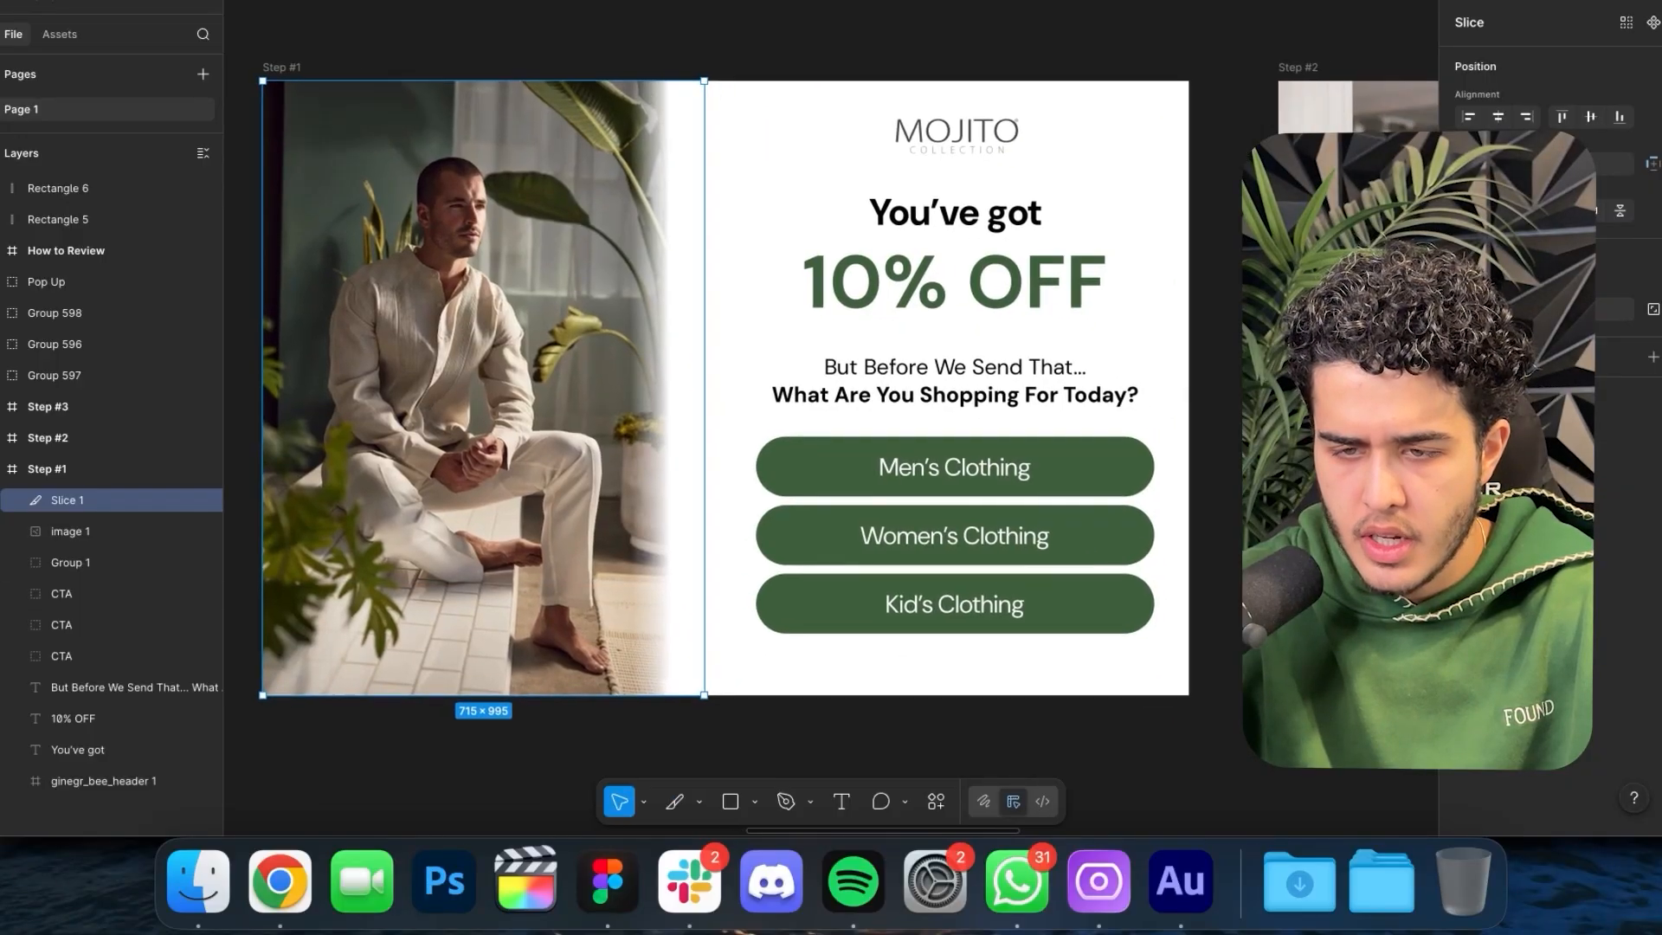
pyautogui.scroll(-5, 1299, 320)
pyautogui.hscroll(10, 1299, 320)
pyautogui.click(831, 99)
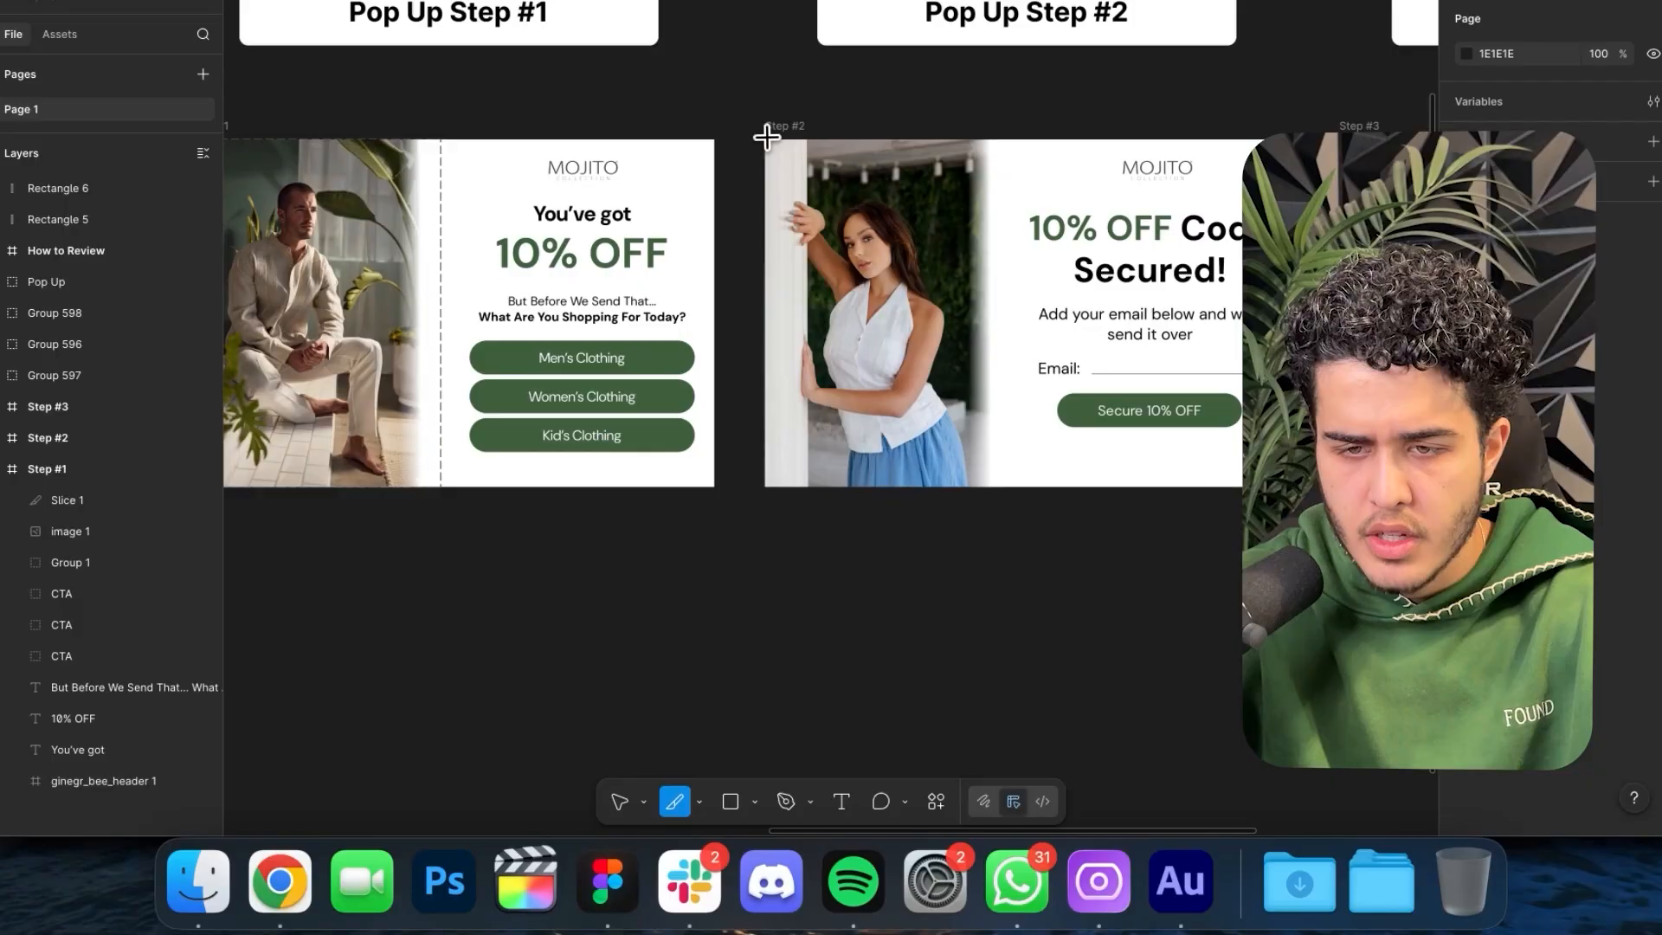
pyautogui.moveTo(765, 139); pyautogui.dragTo(1028, 485)
# - Draw a slice of about 709 × 995 over the photo of the man in the yellow shirt in the Step #3 frame
pyautogui.hscroll(8, 1027, 485)
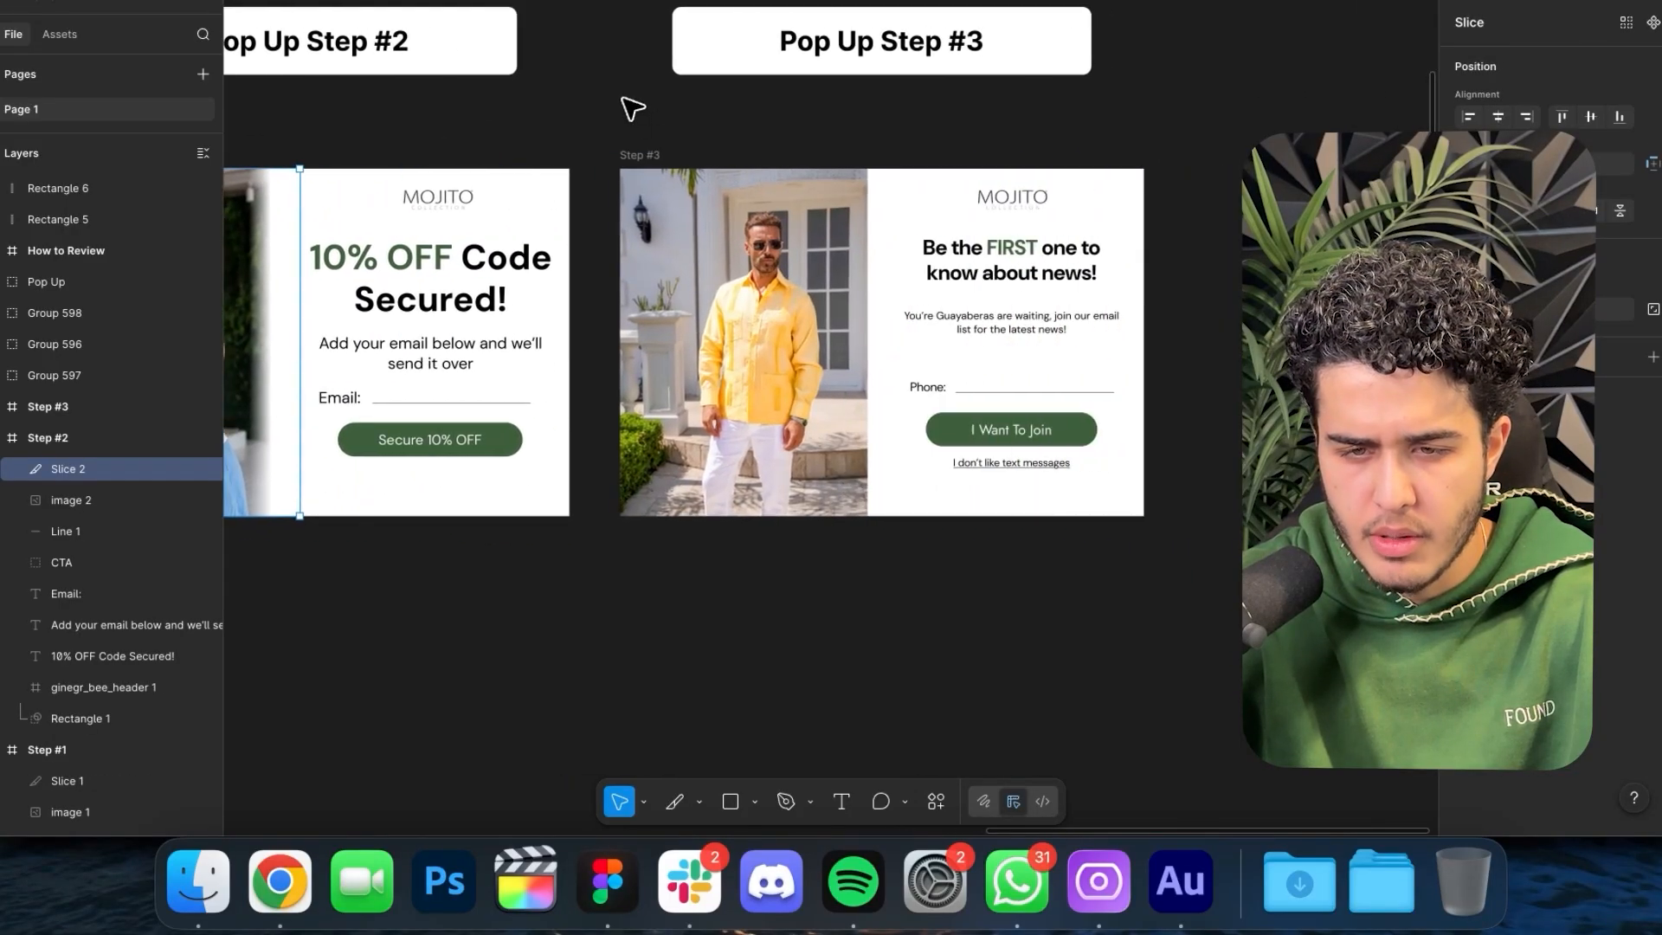
pyautogui.click(633, 109)
pyautogui.press('s')
pyautogui.moveTo(617, 168); pyautogui.dragTo(869, 515)
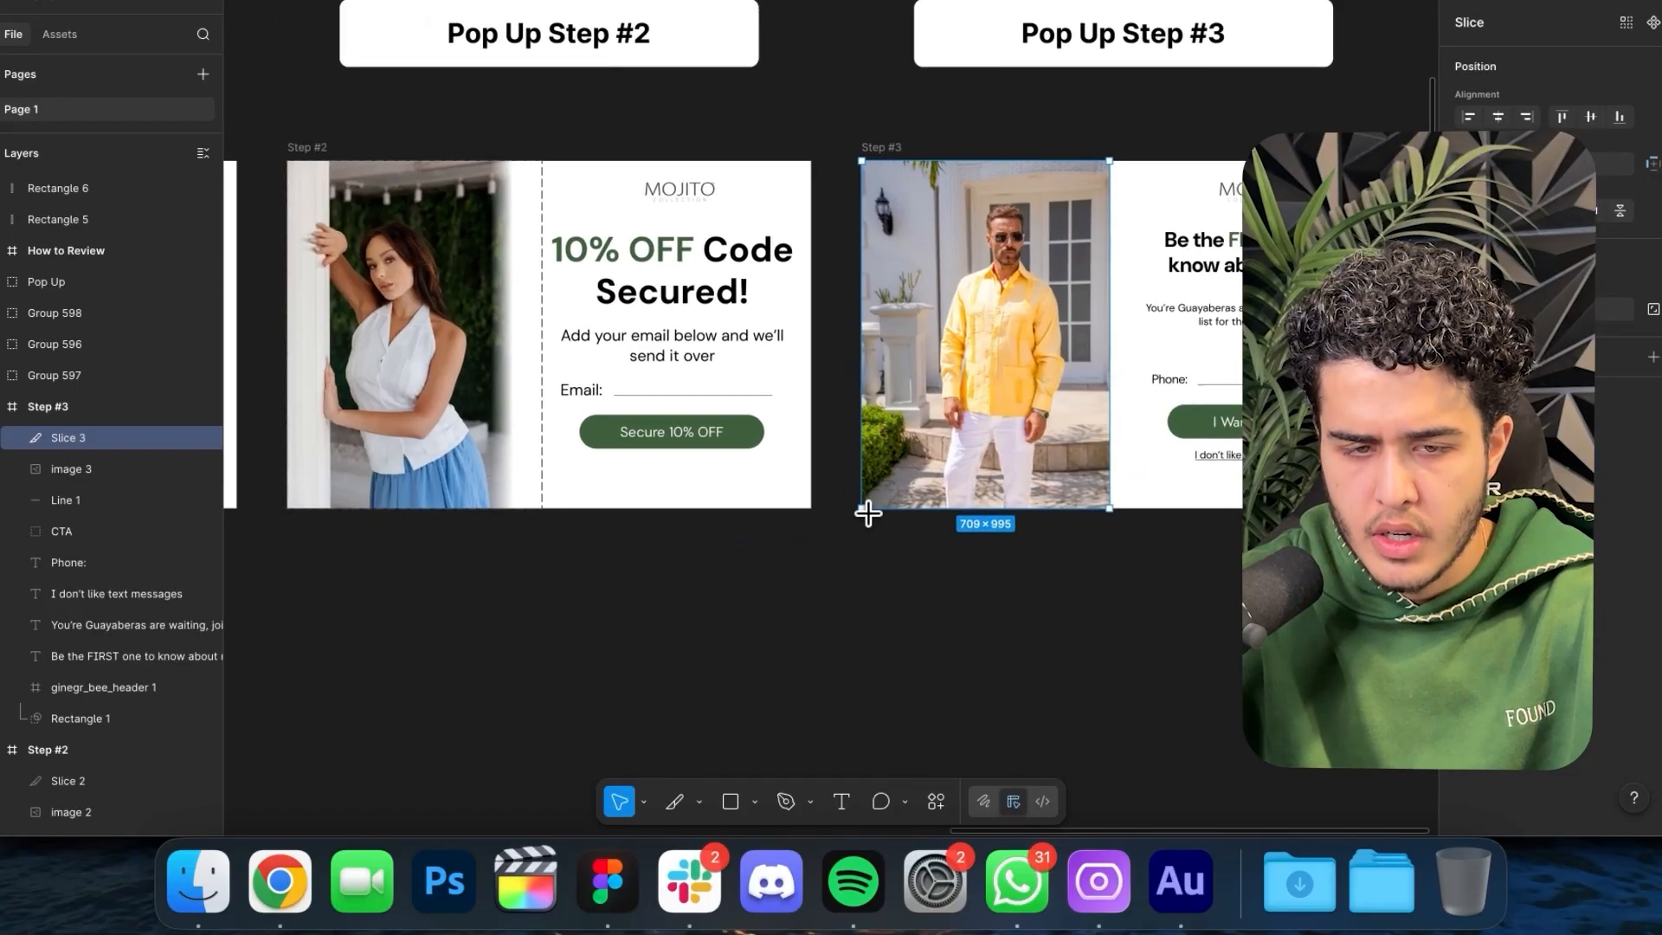
# - Select Slice 1, Slice 2 and Slice 3 together and export them to the Downloads folder
pyautogui.hscroll(-8, 868, 515)
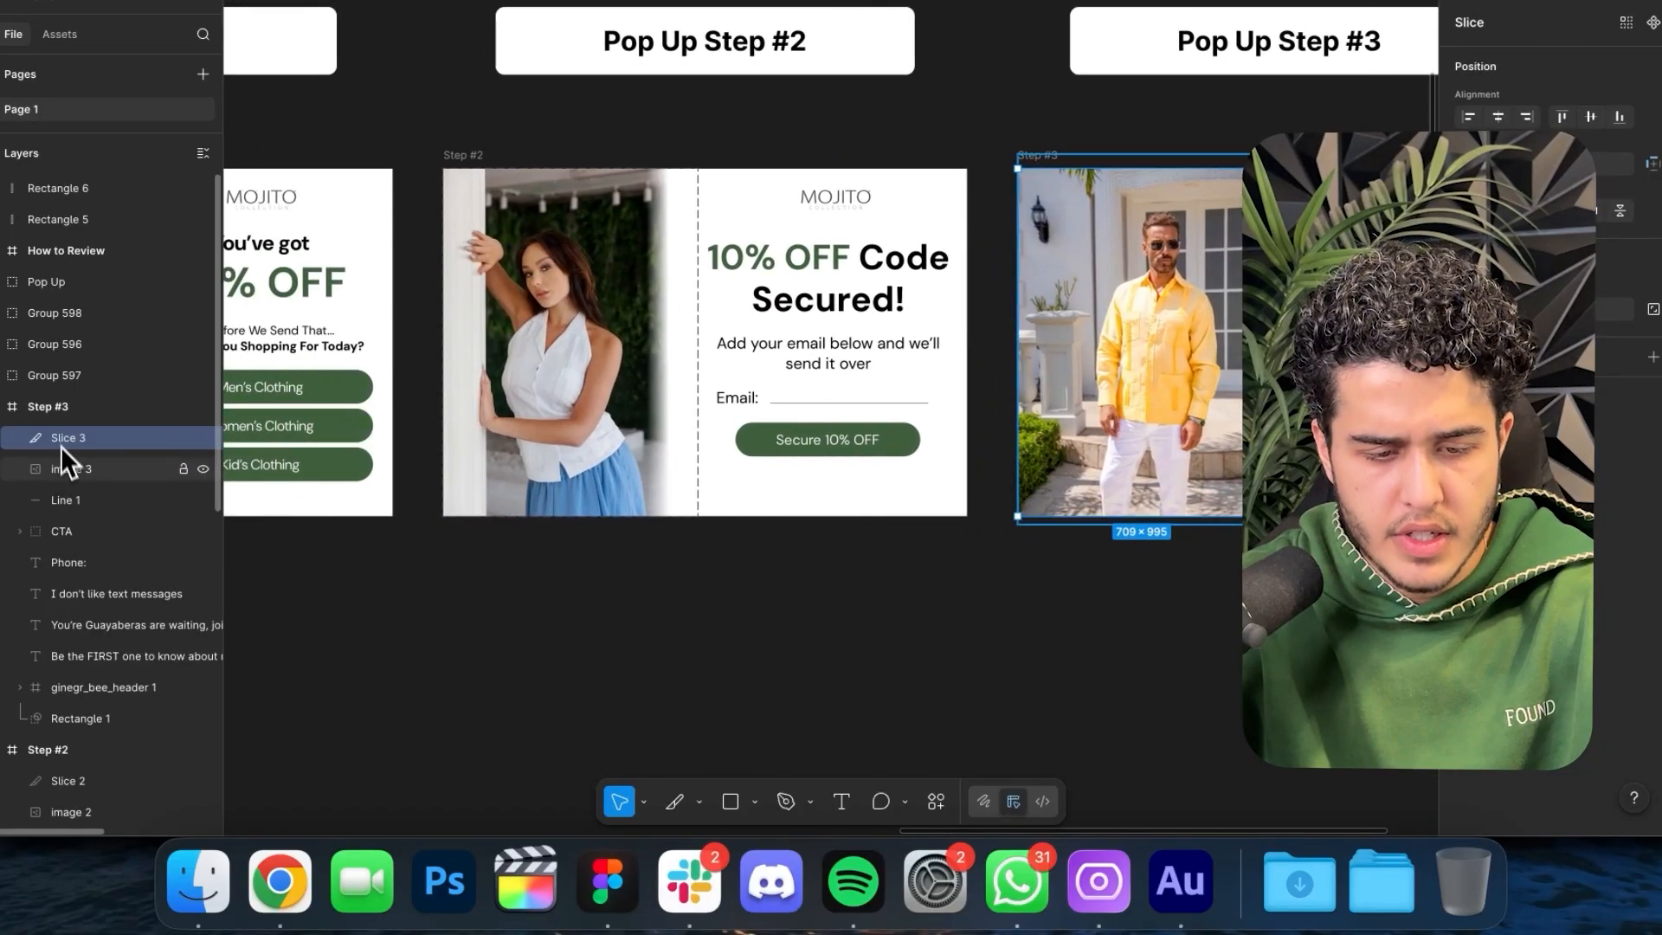
pyautogui.keyDown('shift'); pyautogui.click(68, 781); pyautogui.keyUp('shift')
pyautogui.scroll(-10, 76, 787)
pyautogui.keyDown('shift'); pyautogui.click(75, 588); pyautogui.keyUp('shift')
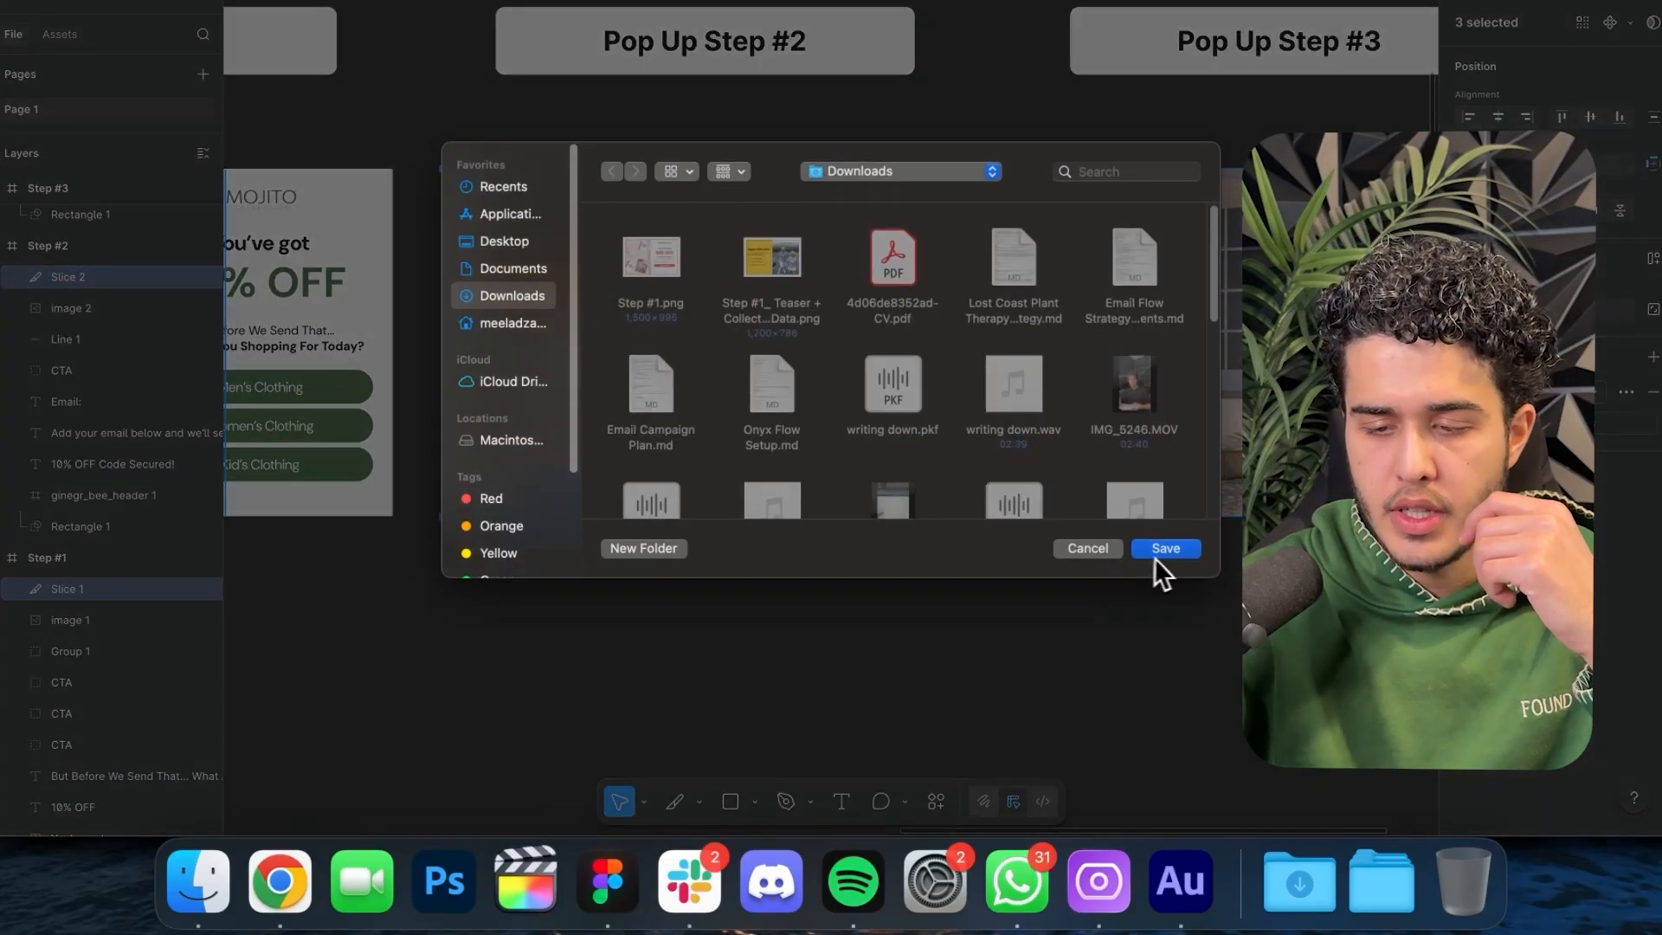
pyautogui.click(1170, 551)
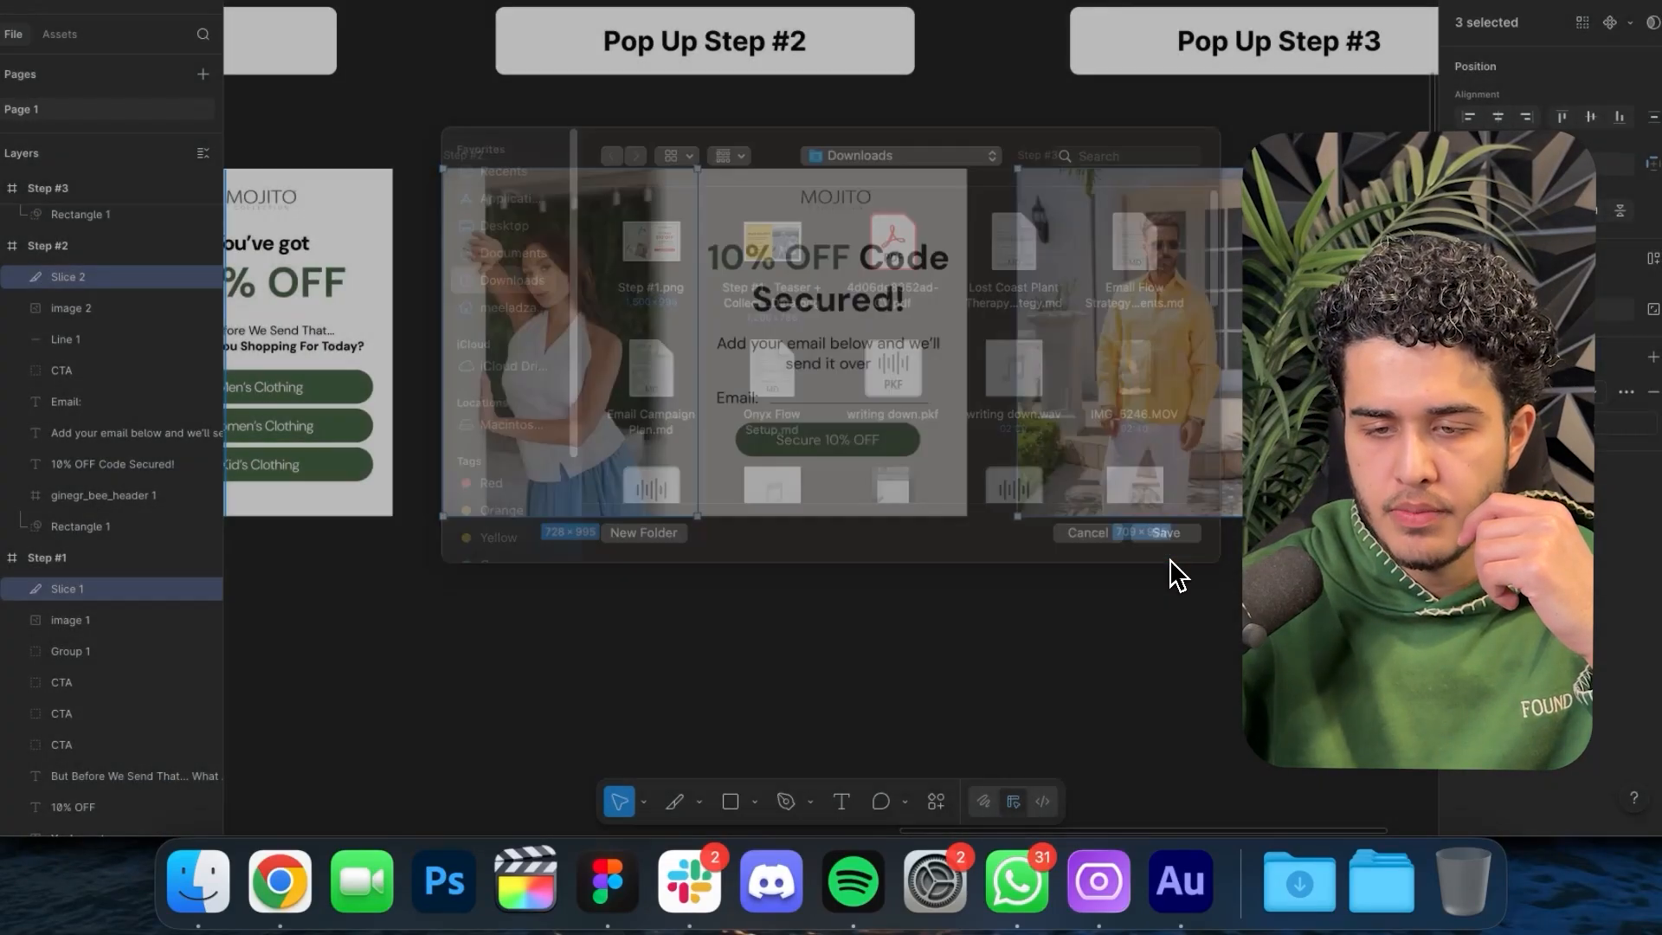
# - Switch to Klaviyo in Chrome and replace the form's side image with the compressed version of Slice 1.png
pyautogui.click(272, 906)
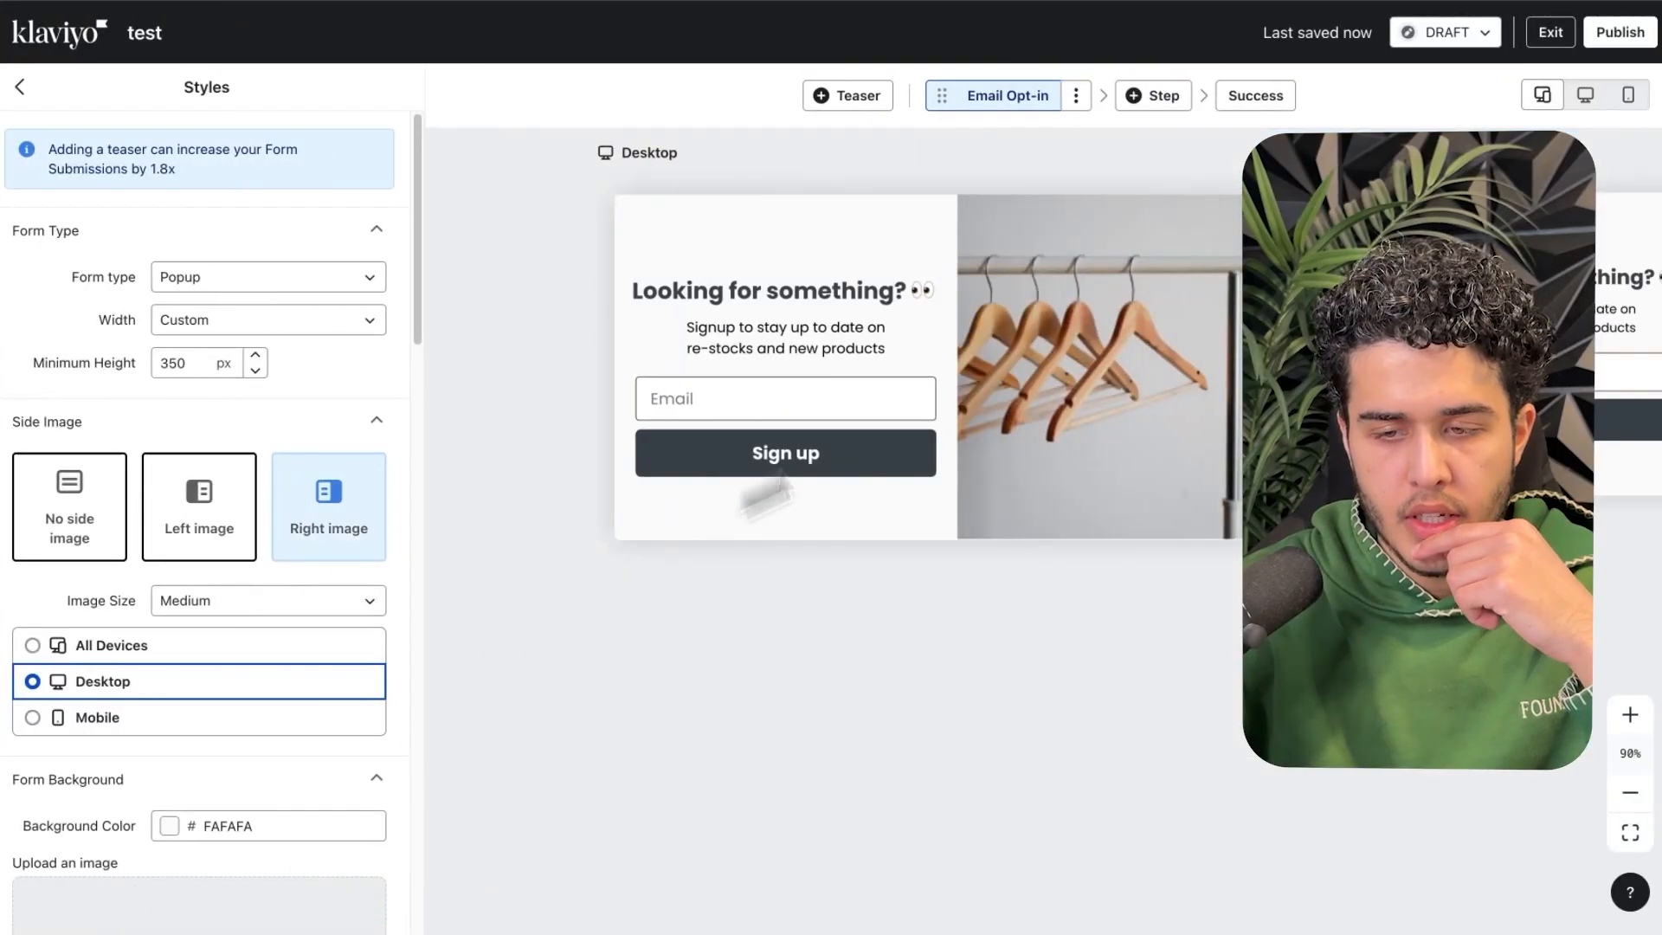
pyautogui.click(1076, 353)
pyautogui.click(110, 425)
pyautogui.click(179, 130)
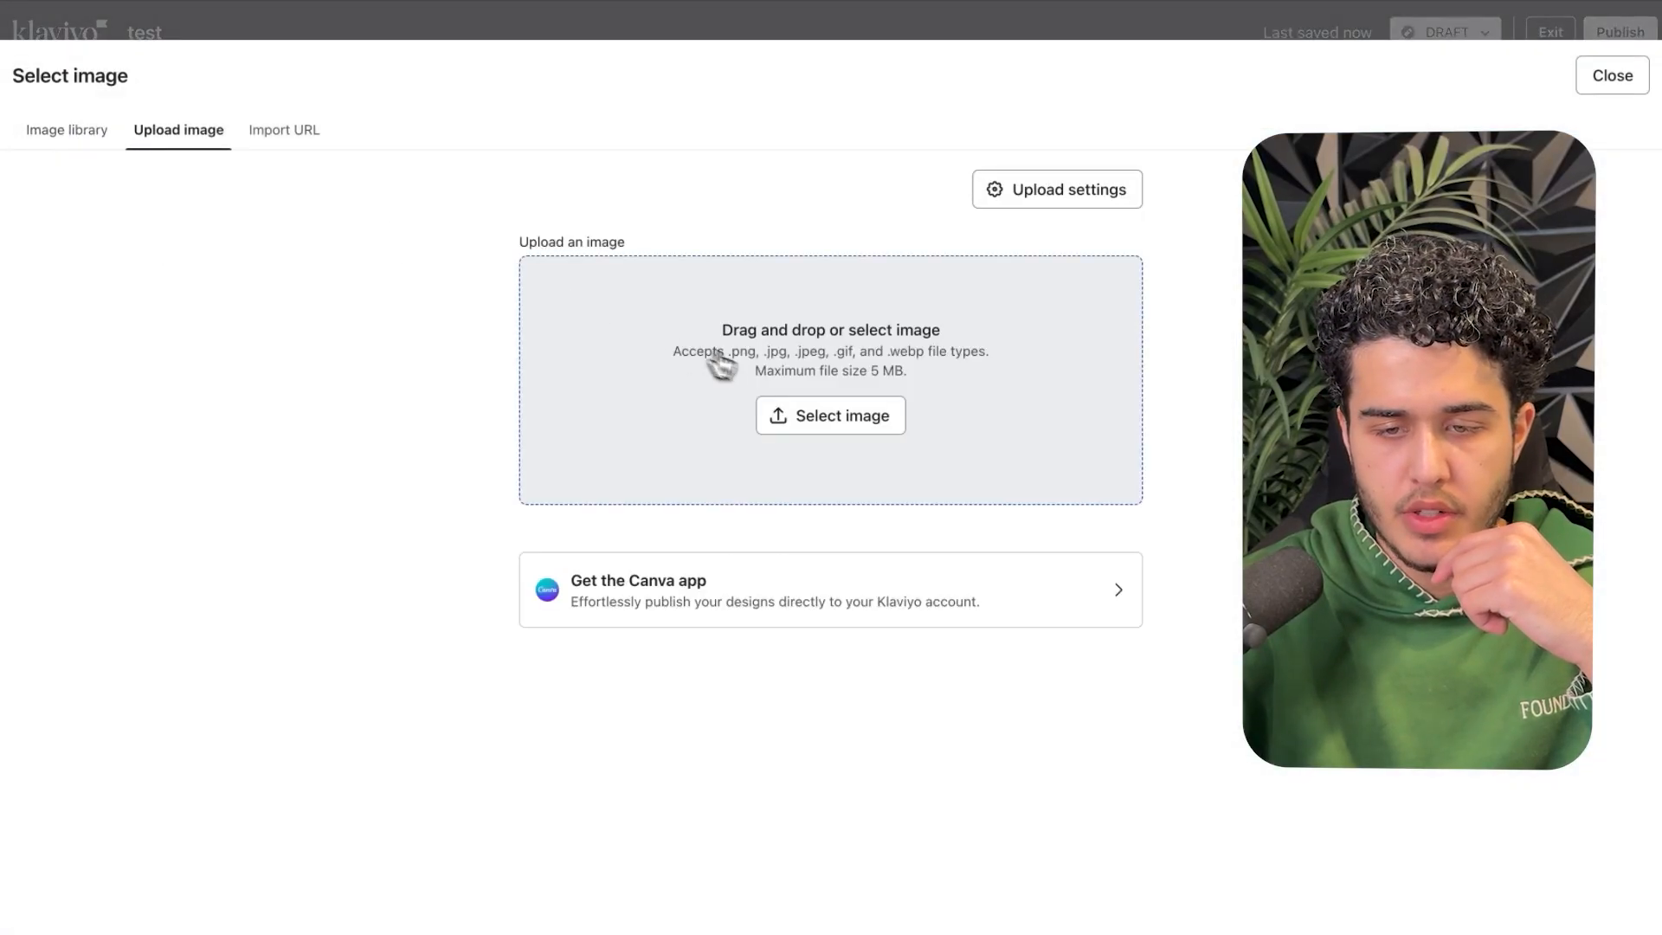
pyautogui.click(737, 366)
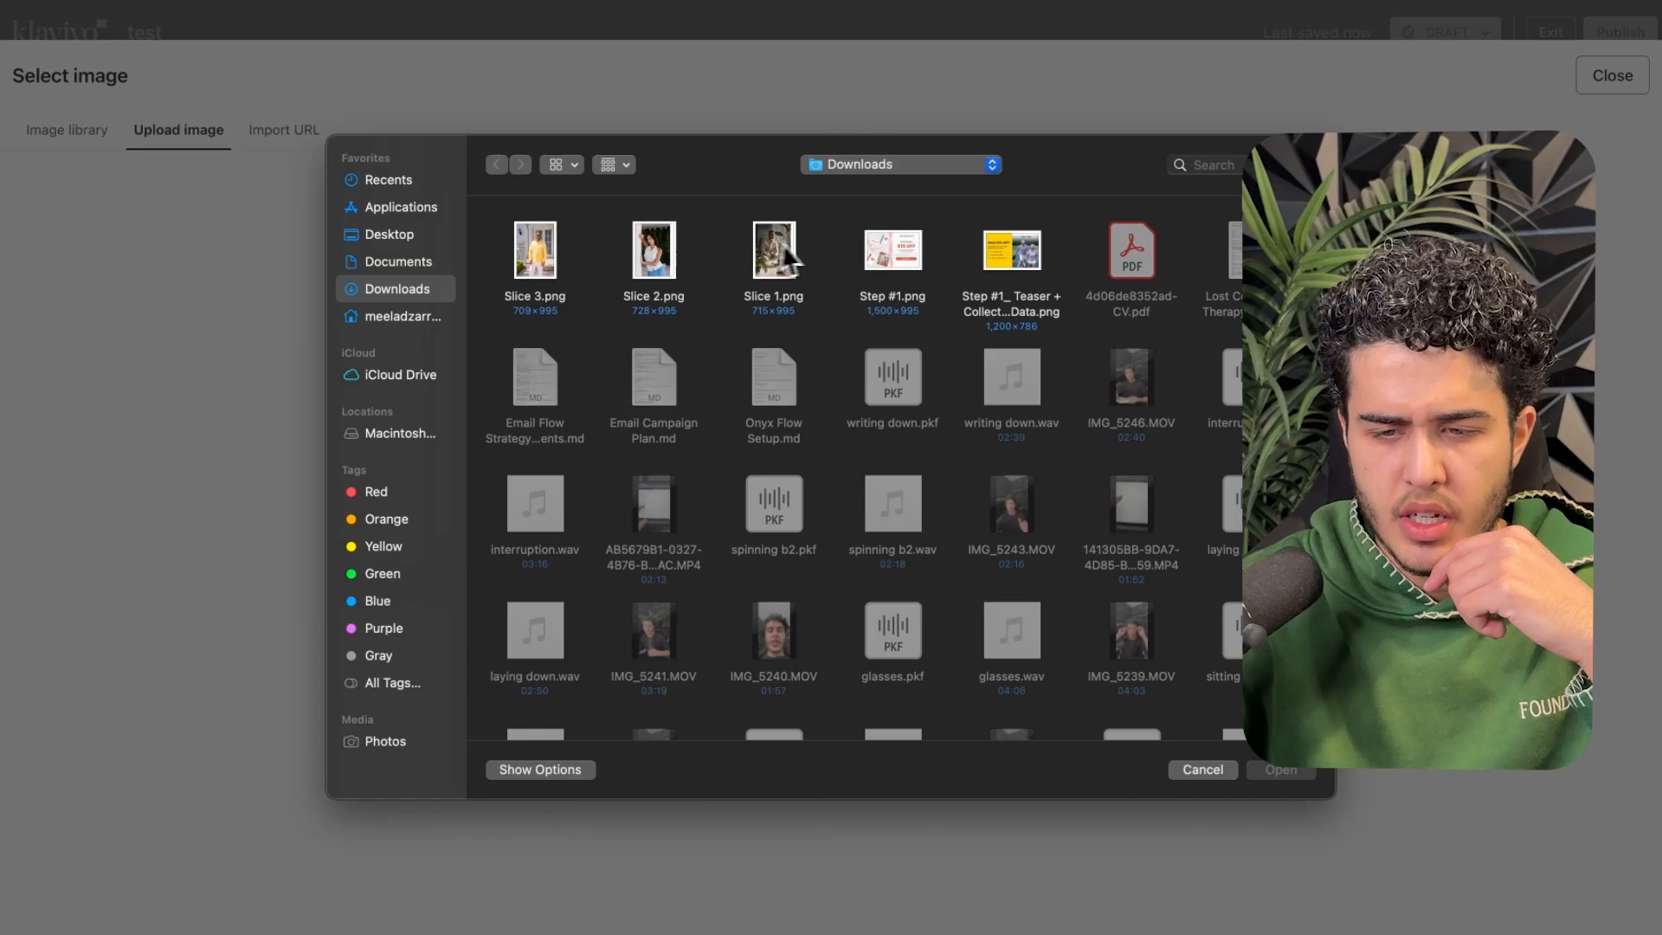
pyautogui.click(1253, 768)
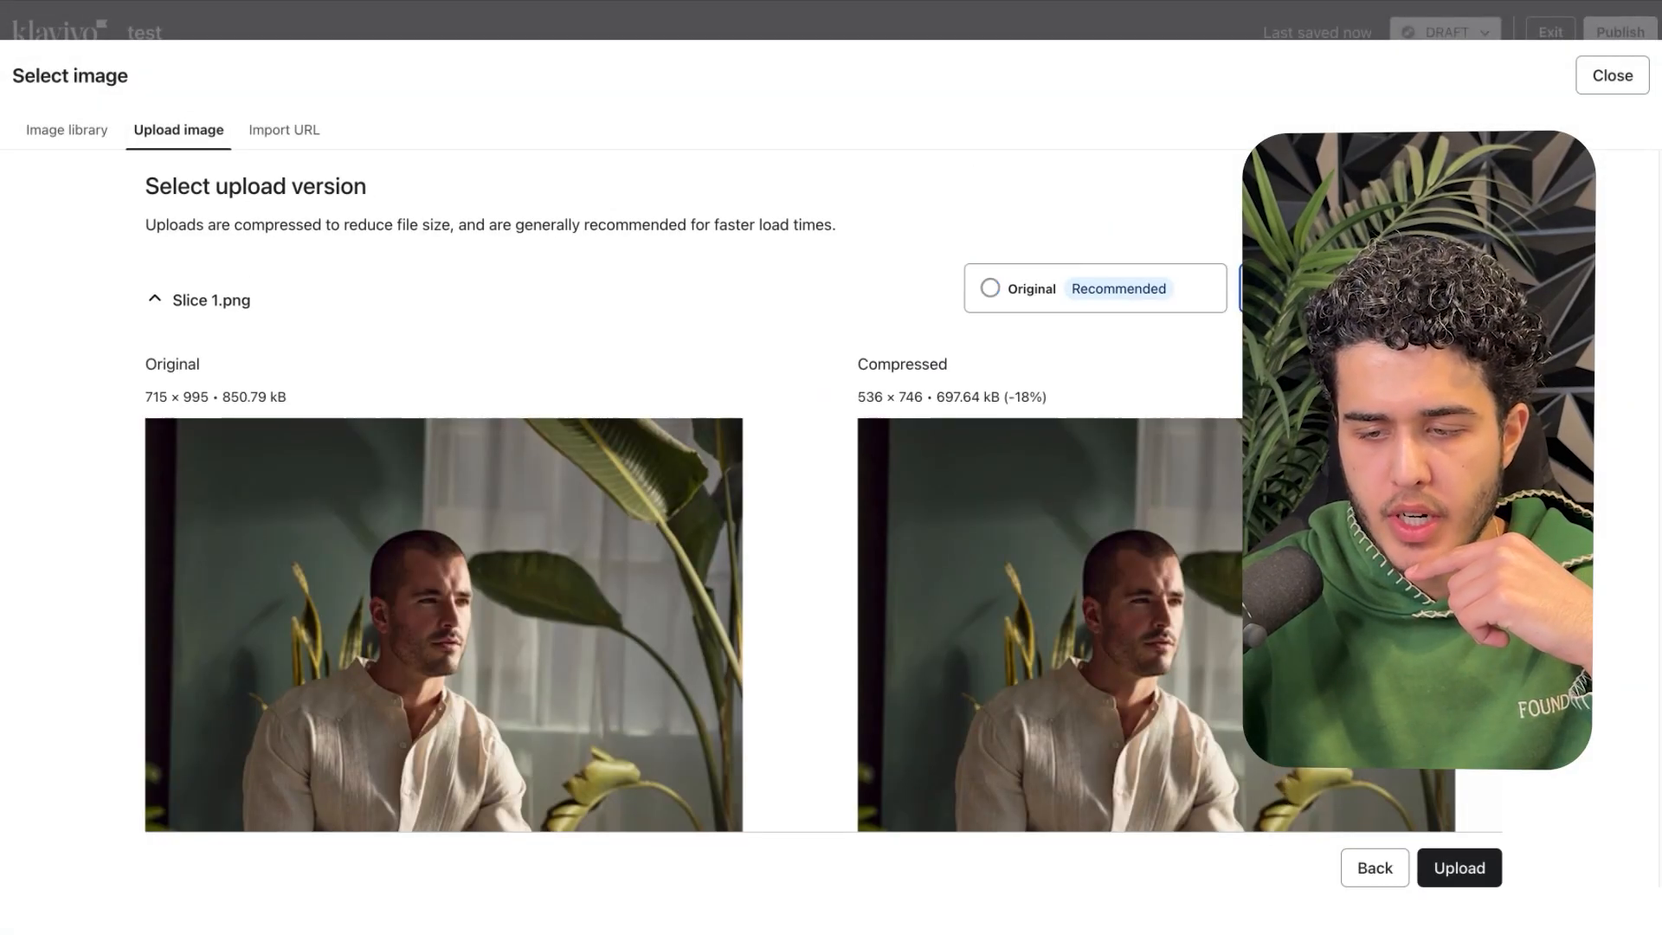
pyautogui.click(1463, 869)
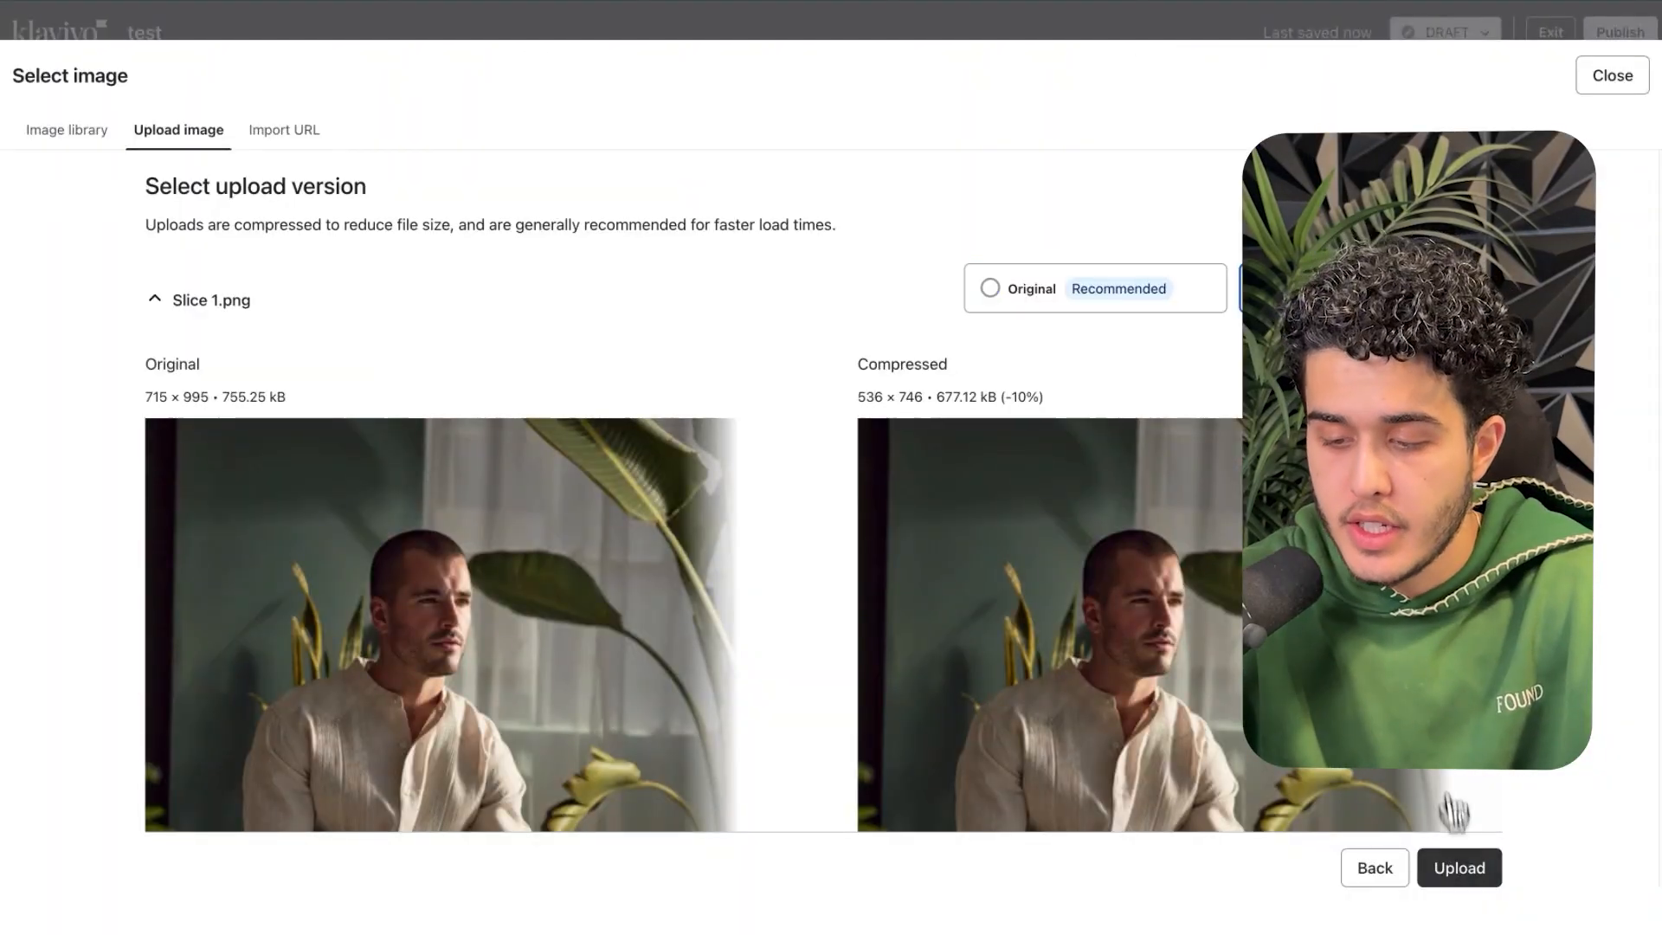
pyautogui.click(1460, 869)
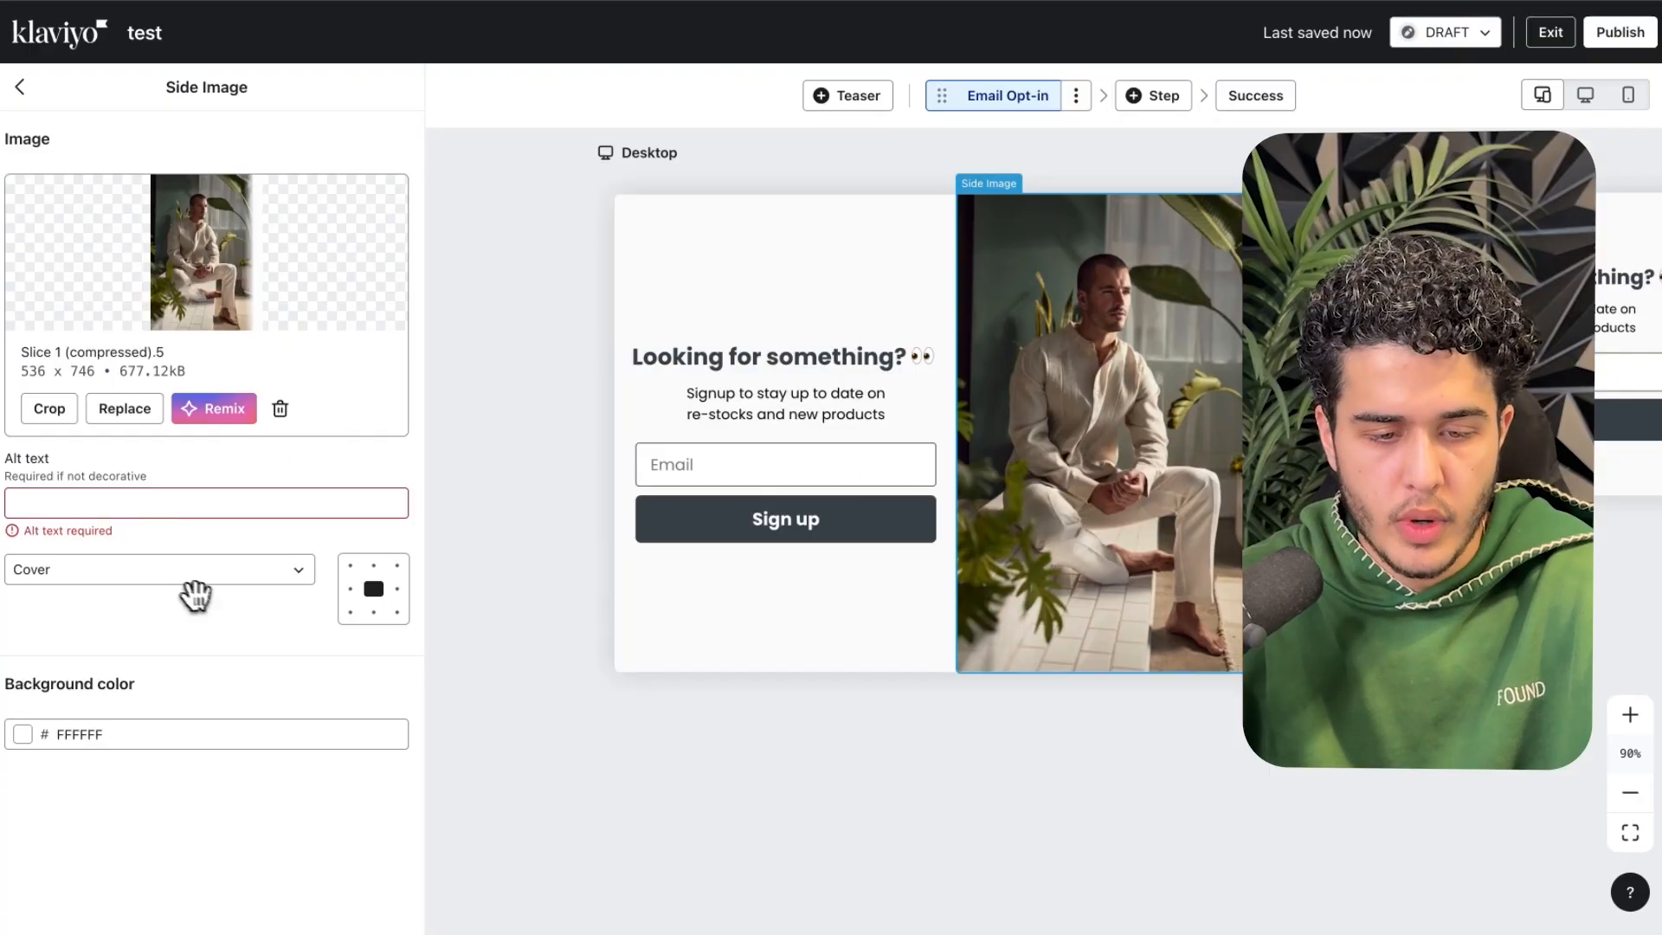
# - Set the form's side image layout to Left image in the styles
pyautogui.click(23, 89)
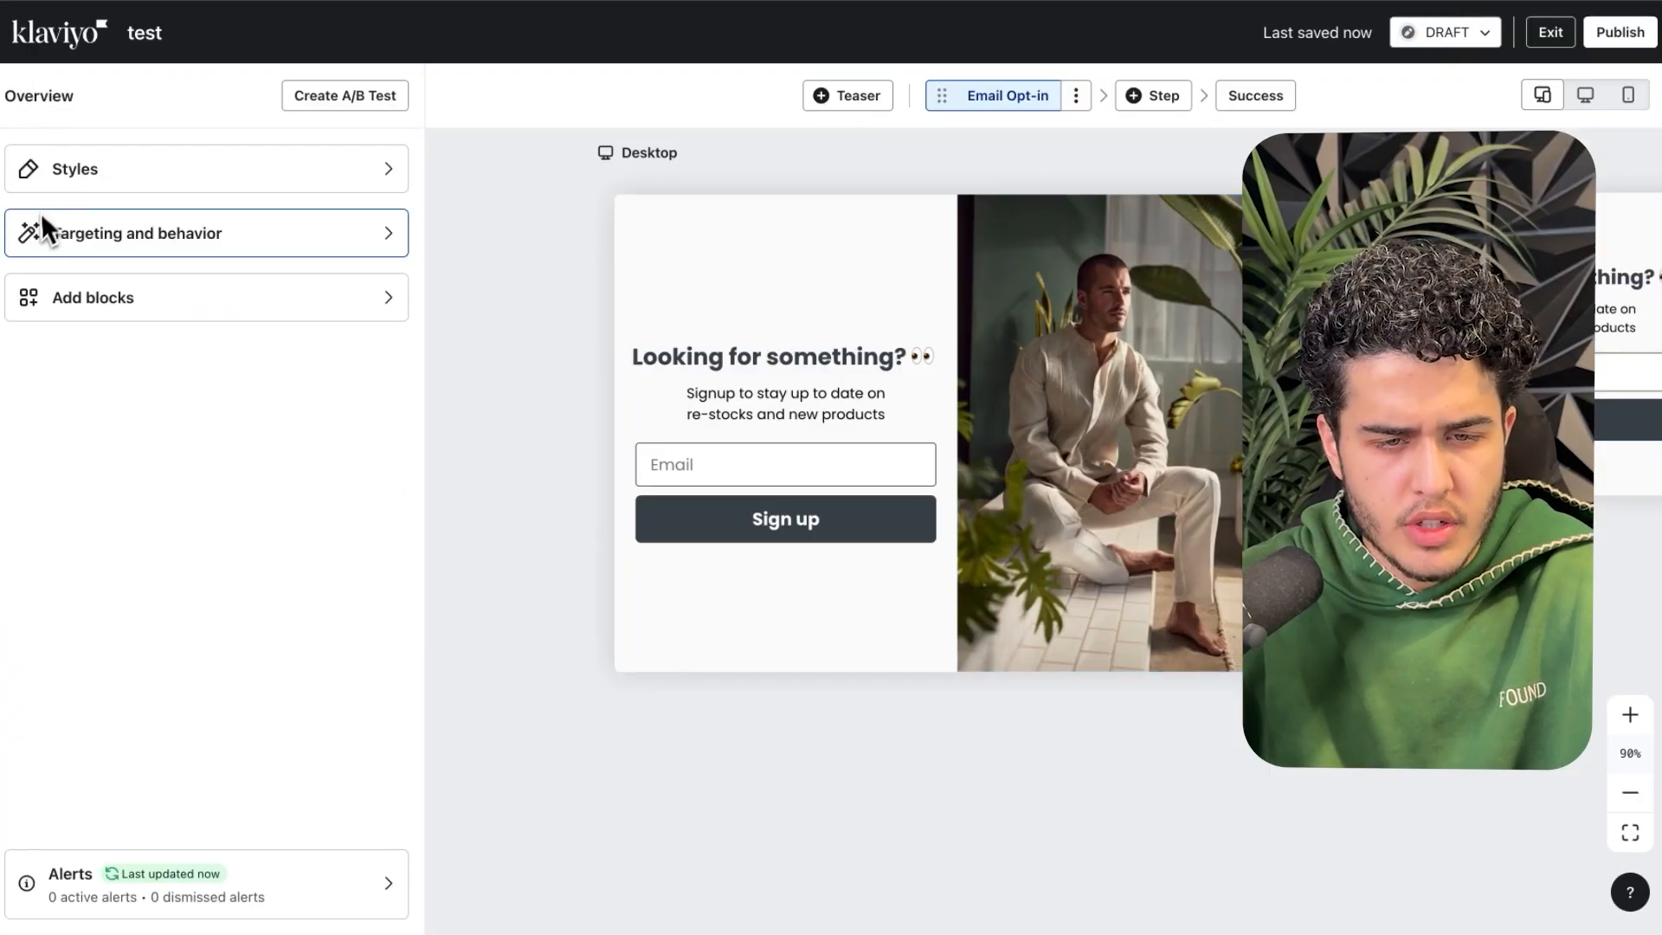
pyautogui.click(95, 186)
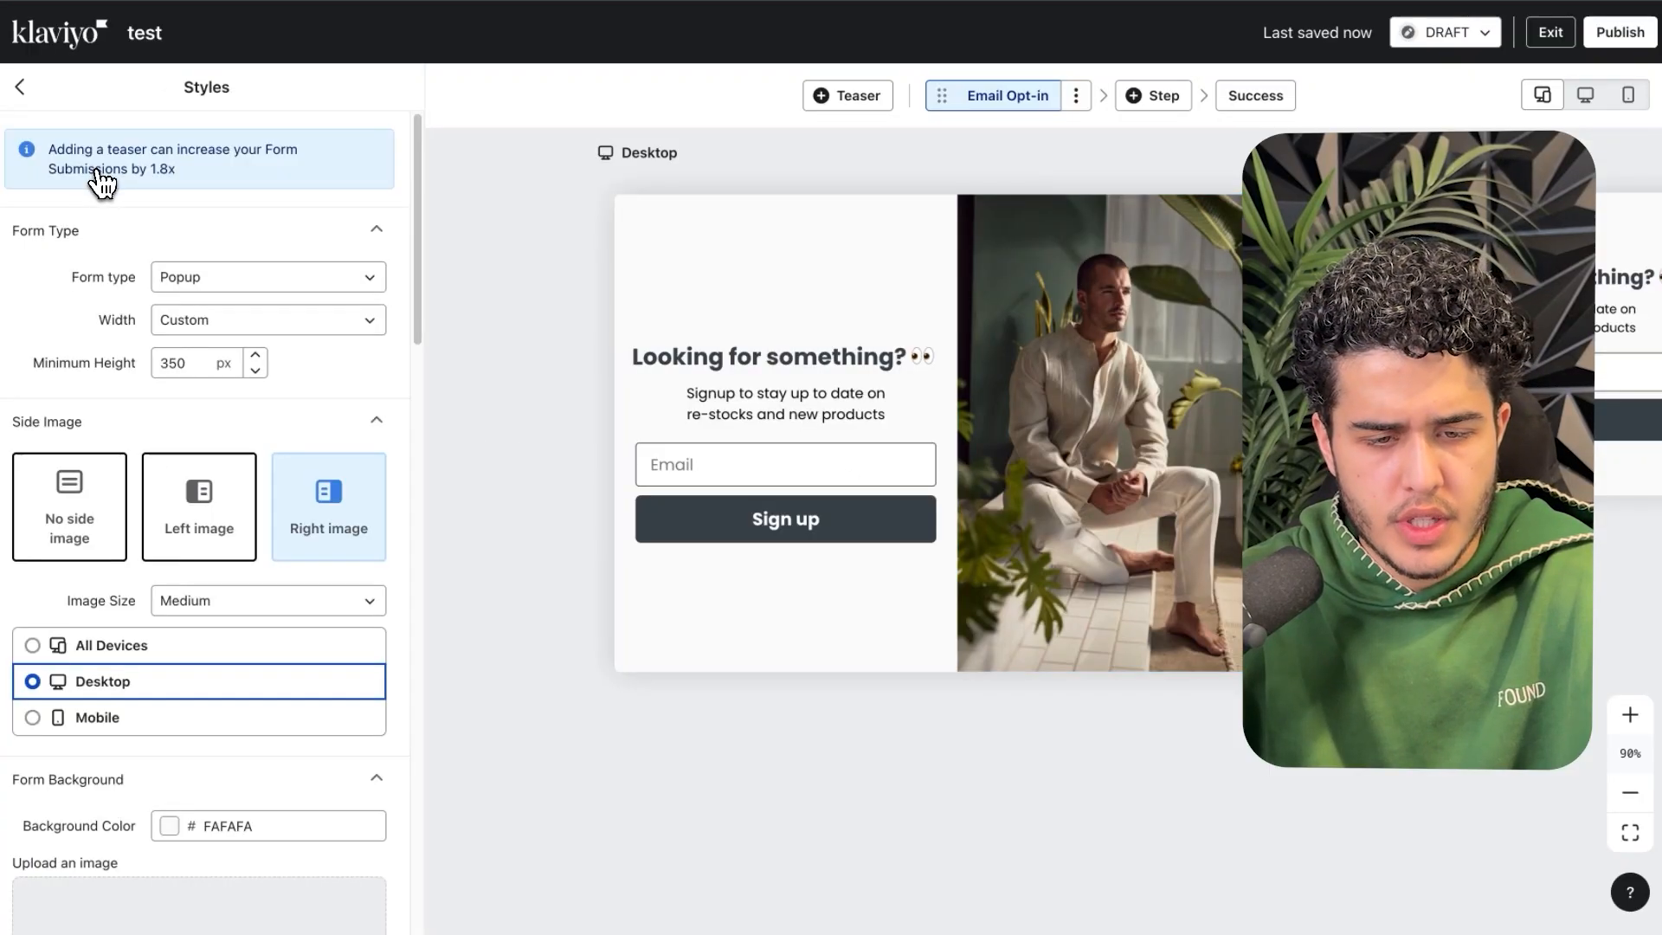
pyautogui.click(187, 534)
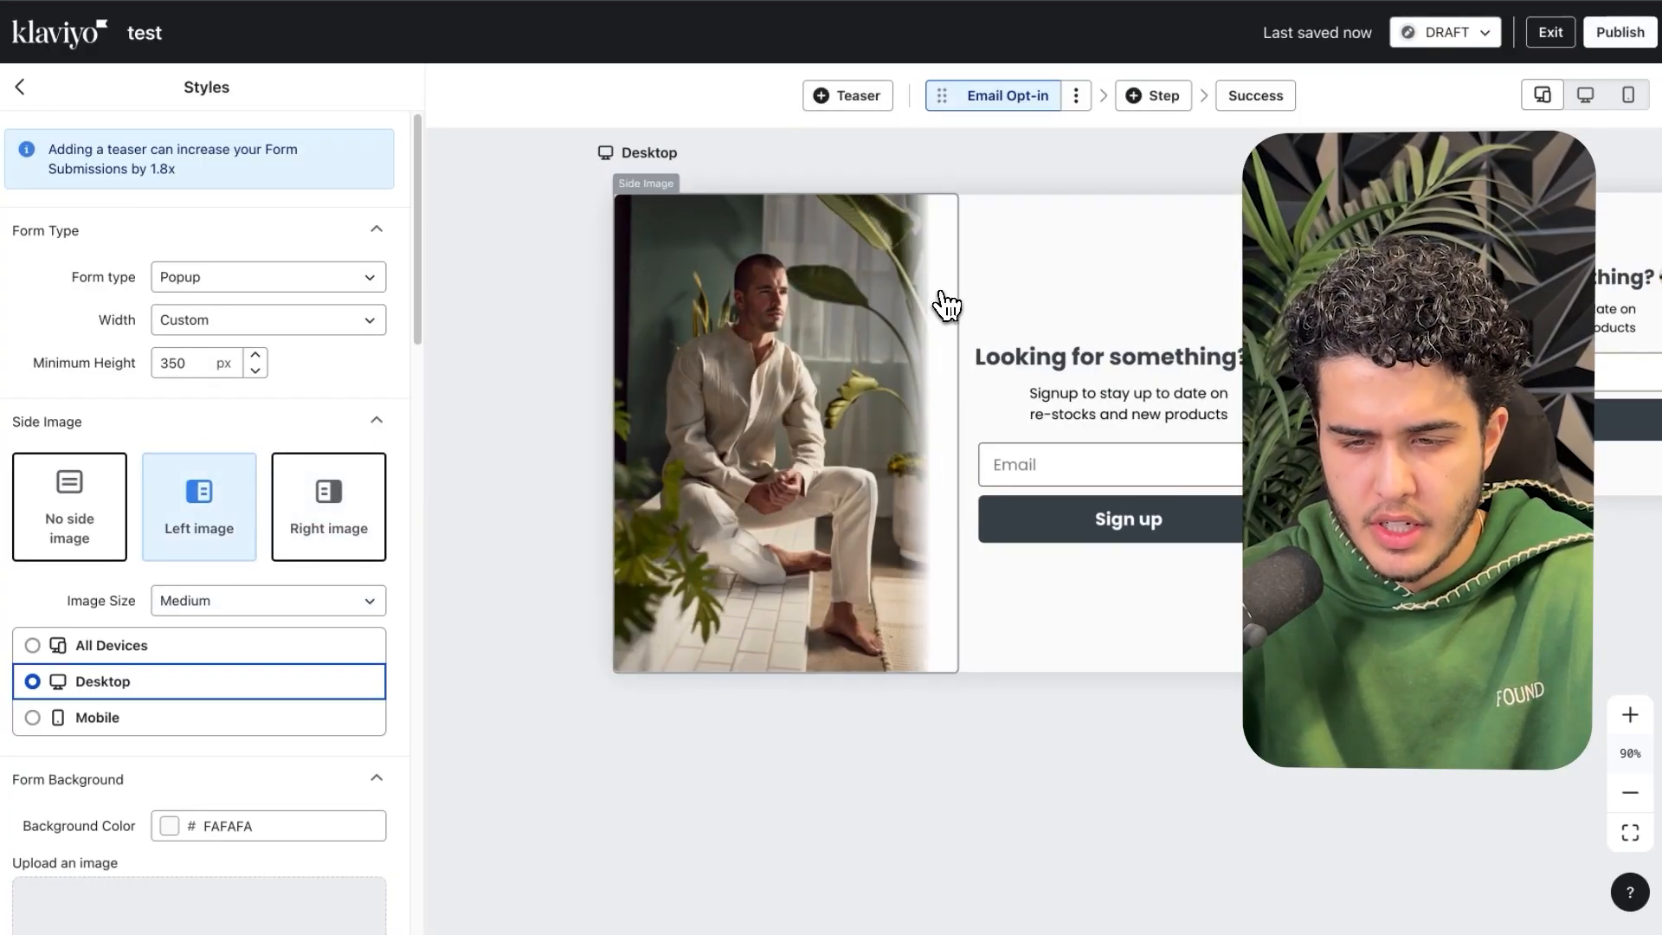
# - Switch to Figma and copy the "You've got" heading text from the Step #1 frame
pyautogui.hotkey('ctrl', 'Left')
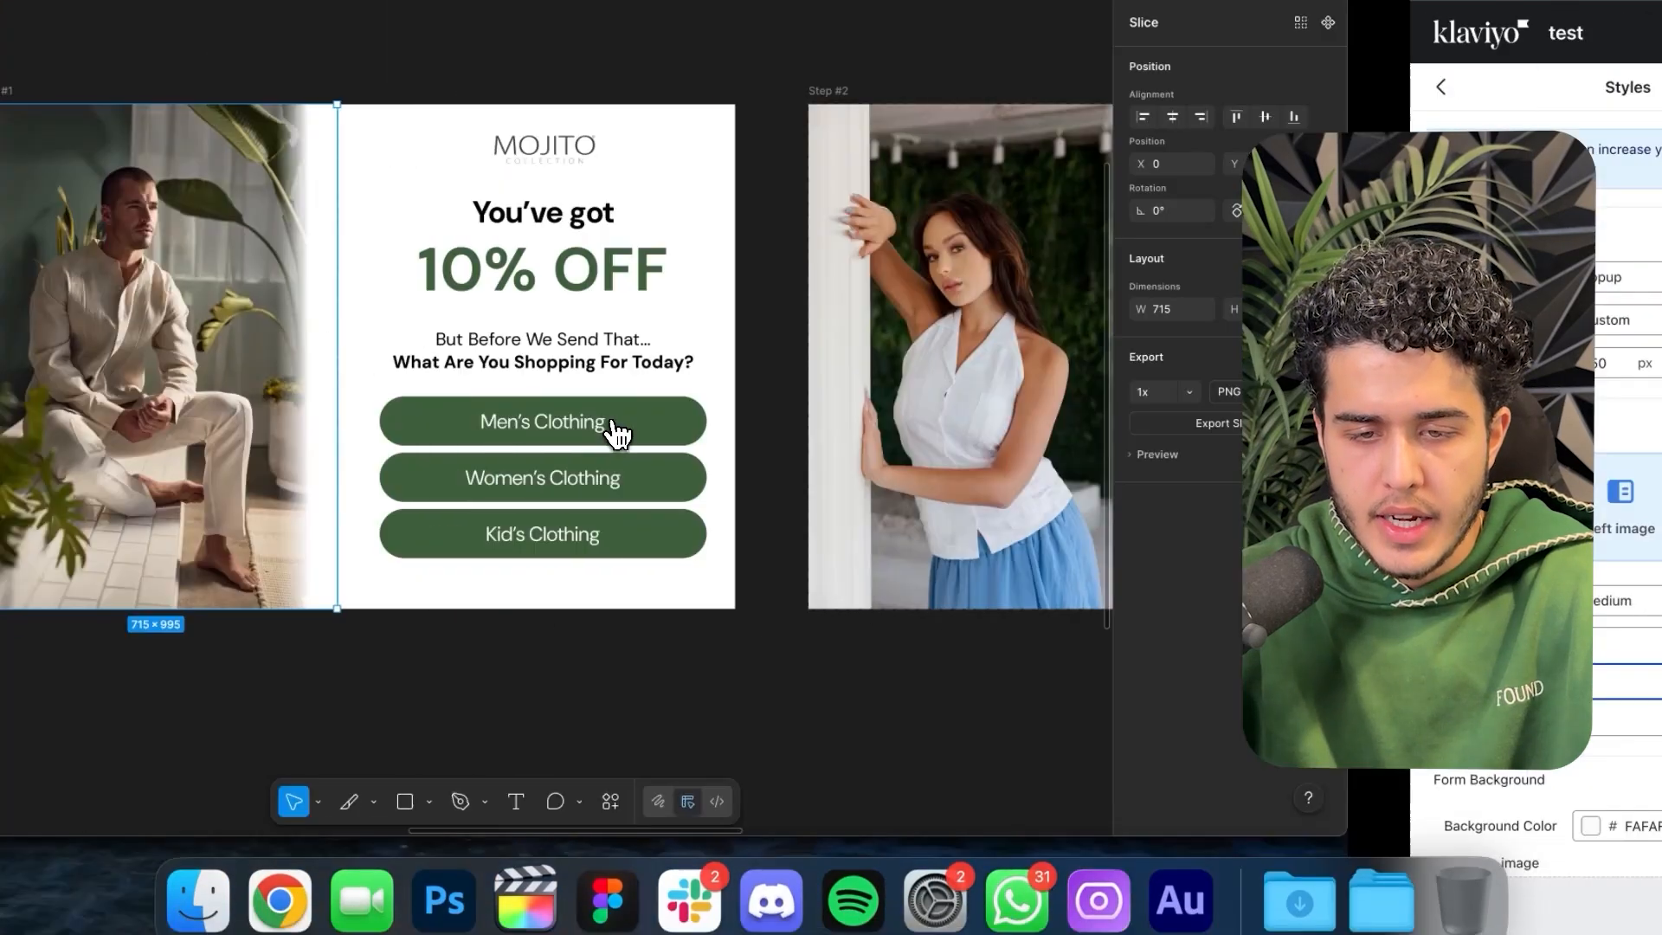
pyautogui.hscroll(-2, 639, 427)
pyautogui.doubleClick(867, 210)
pyautogui.hotkey('ctrl', 'c')
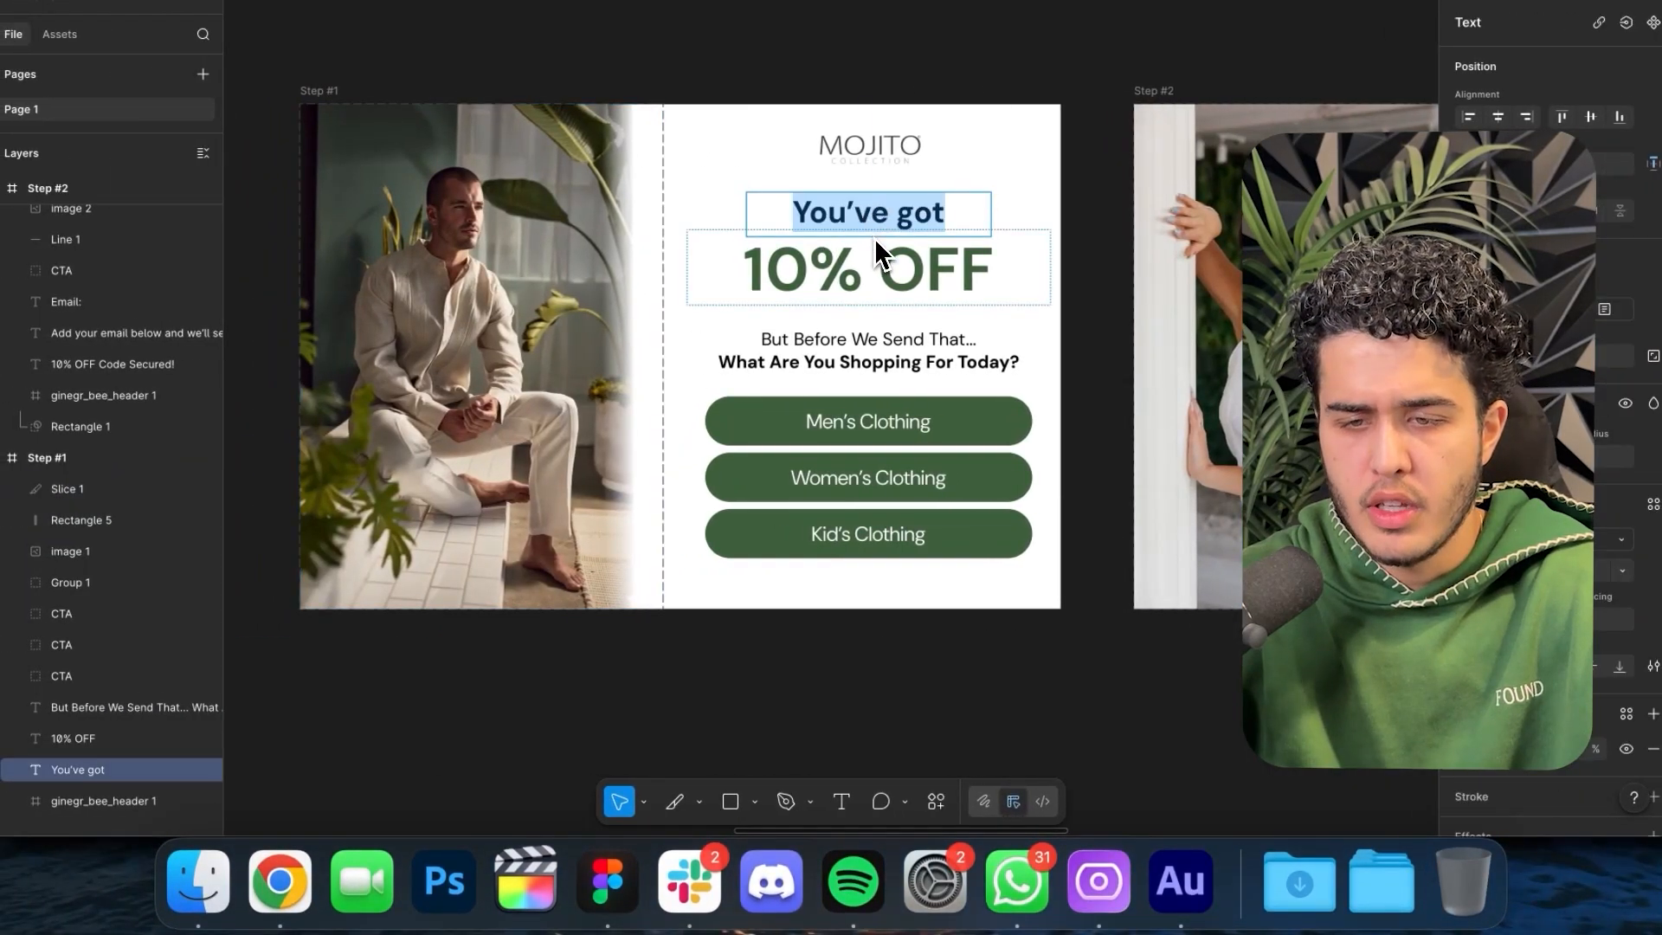
# - Switch back to Klaviyo, replace the form's "Looking for something?" heading with the copied "You've got" text and centre it
pyautogui.hotkey('ctrl', 'Right')
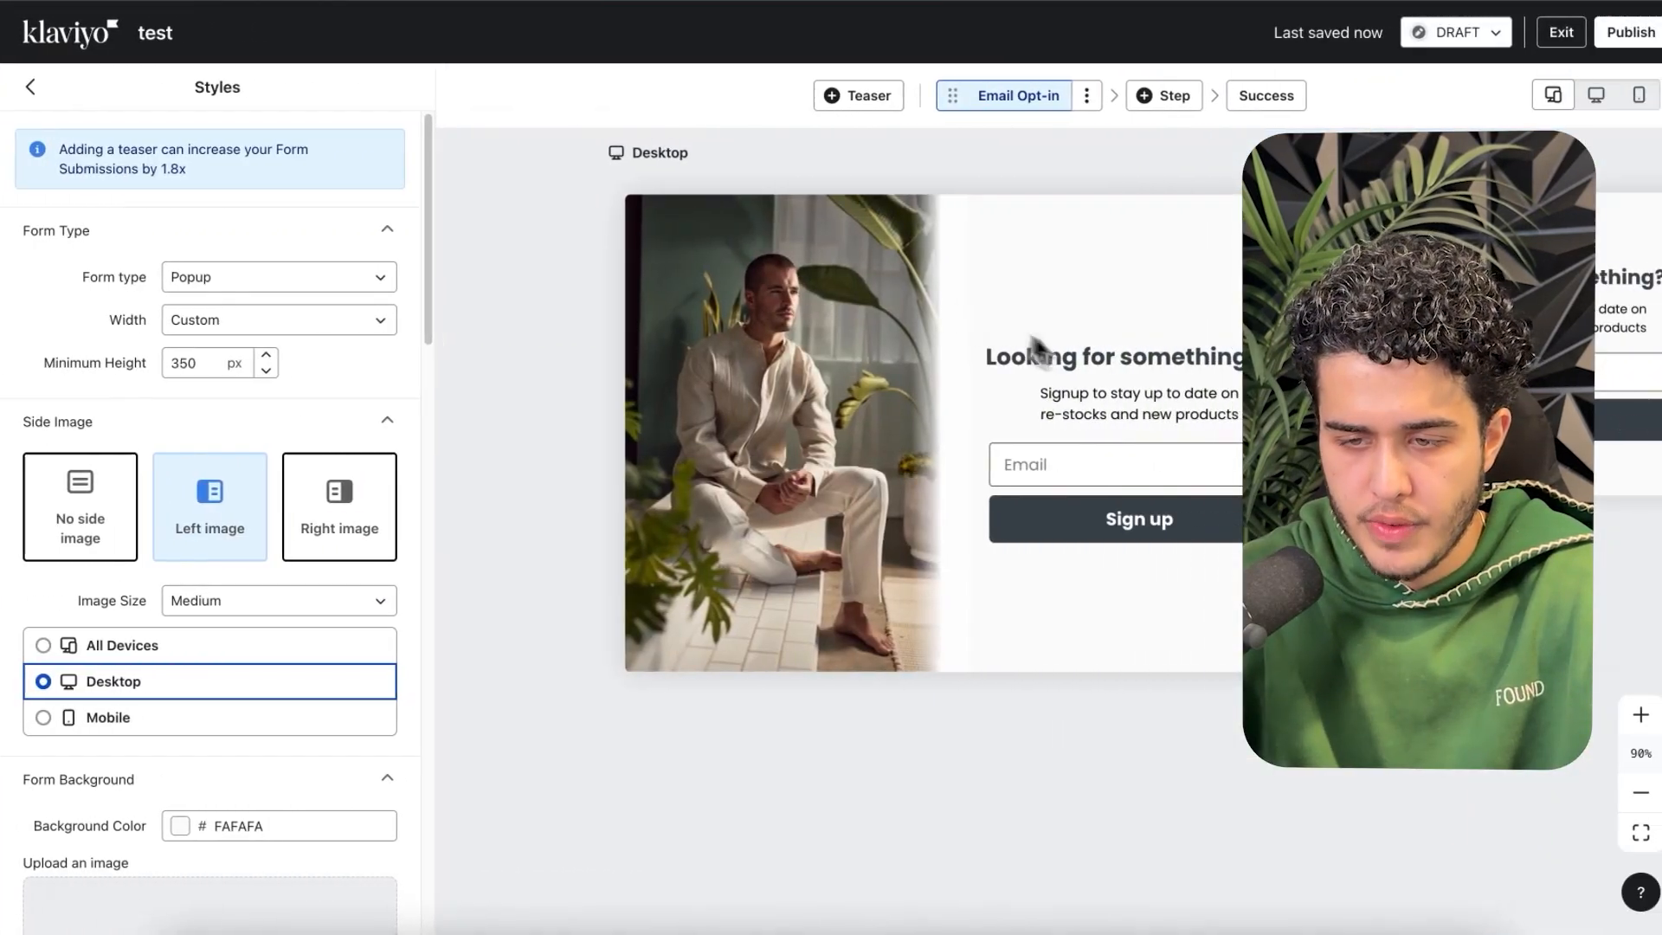
pyautogui.click(1078, 365)
pyautogui.click(239, 312)
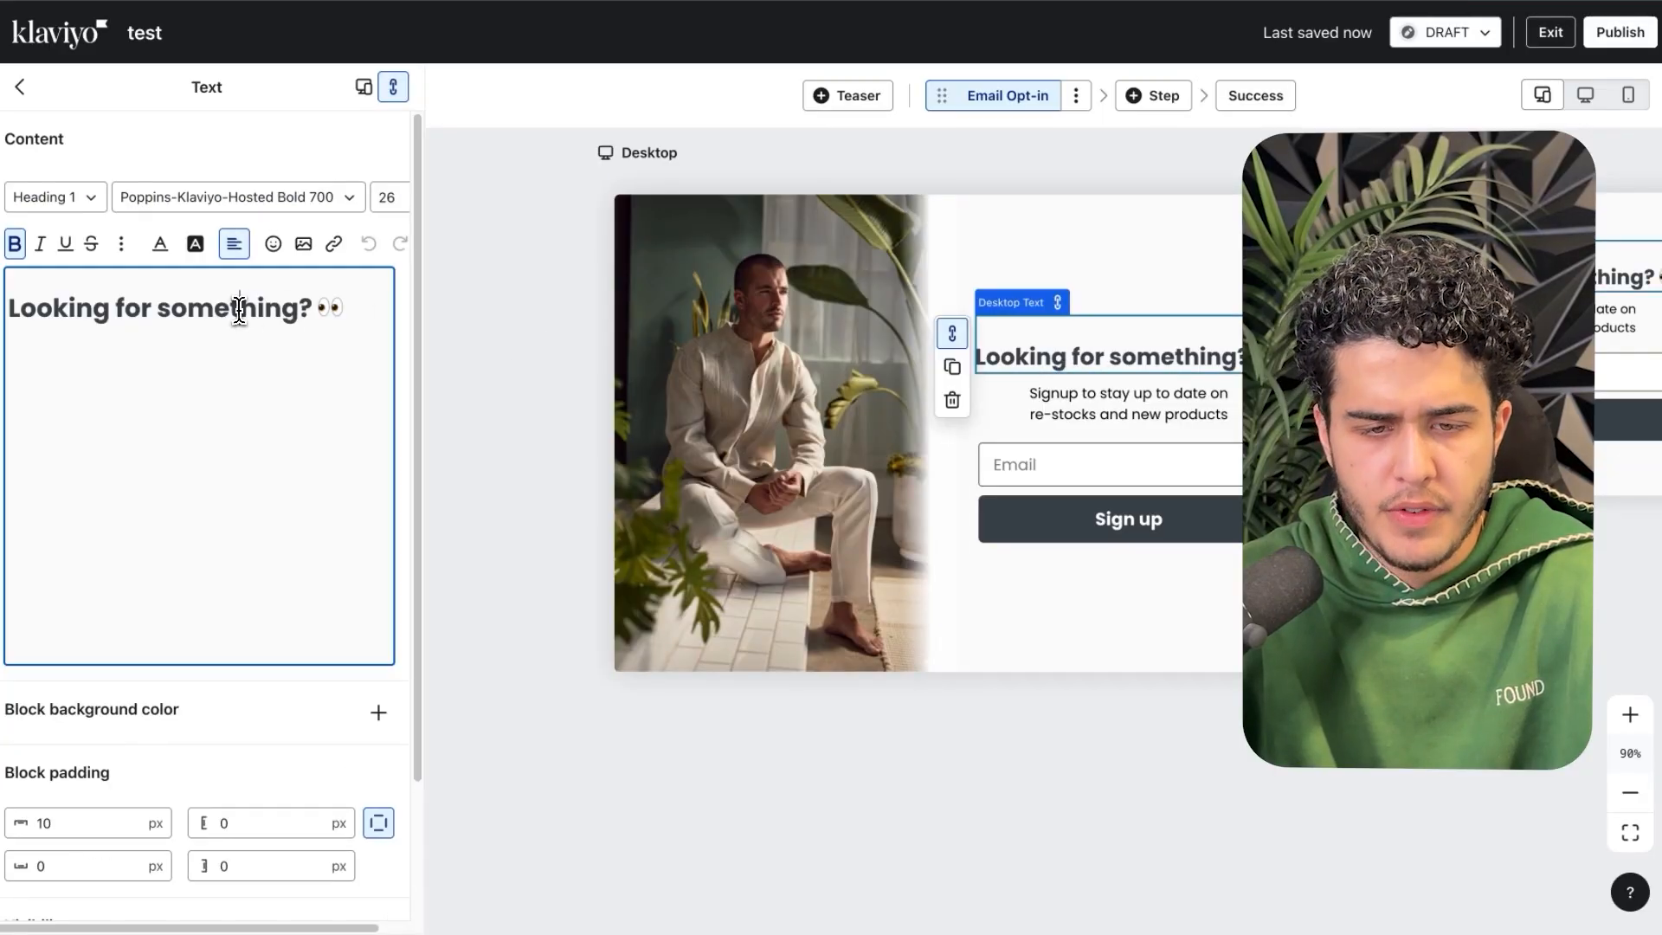
pyautogui.hotkey('ctrl', 'a')
pyautogui.hotkey('ctrl', 'v')
pyautogui.hotkey('ctrl', 'z')
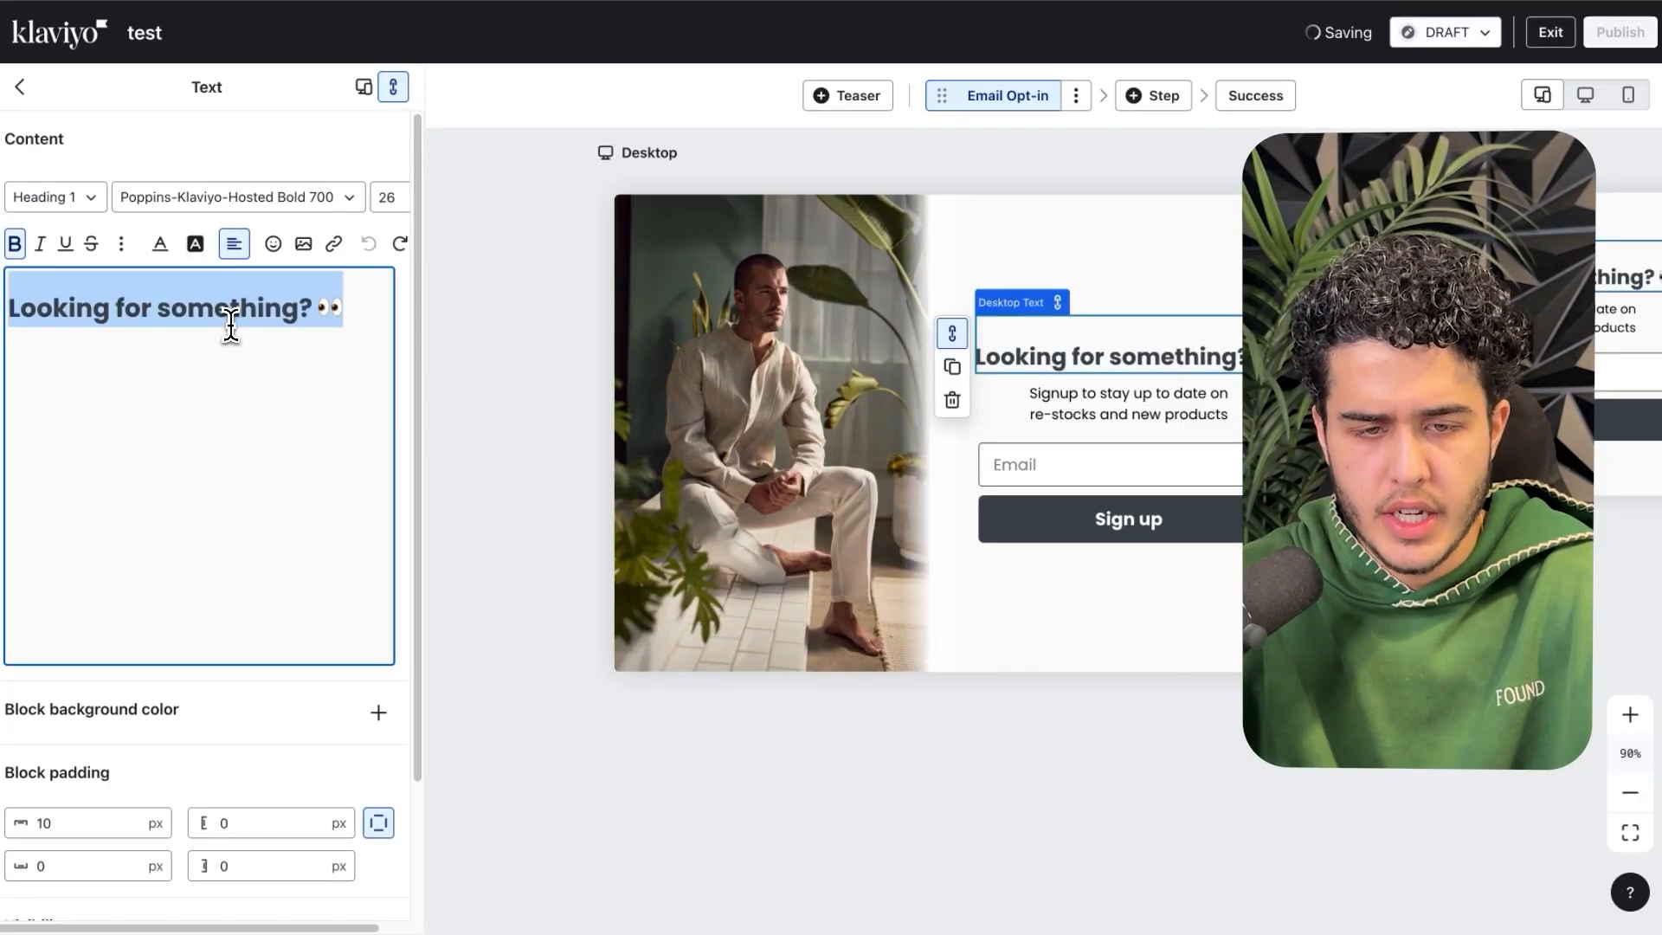
pyautogui.hotkey('ctrl', 'shift', 'v')
pyautogui.hotkey('ctrl', 'a')
pyautogui.hotkey('ctrl', 'v')
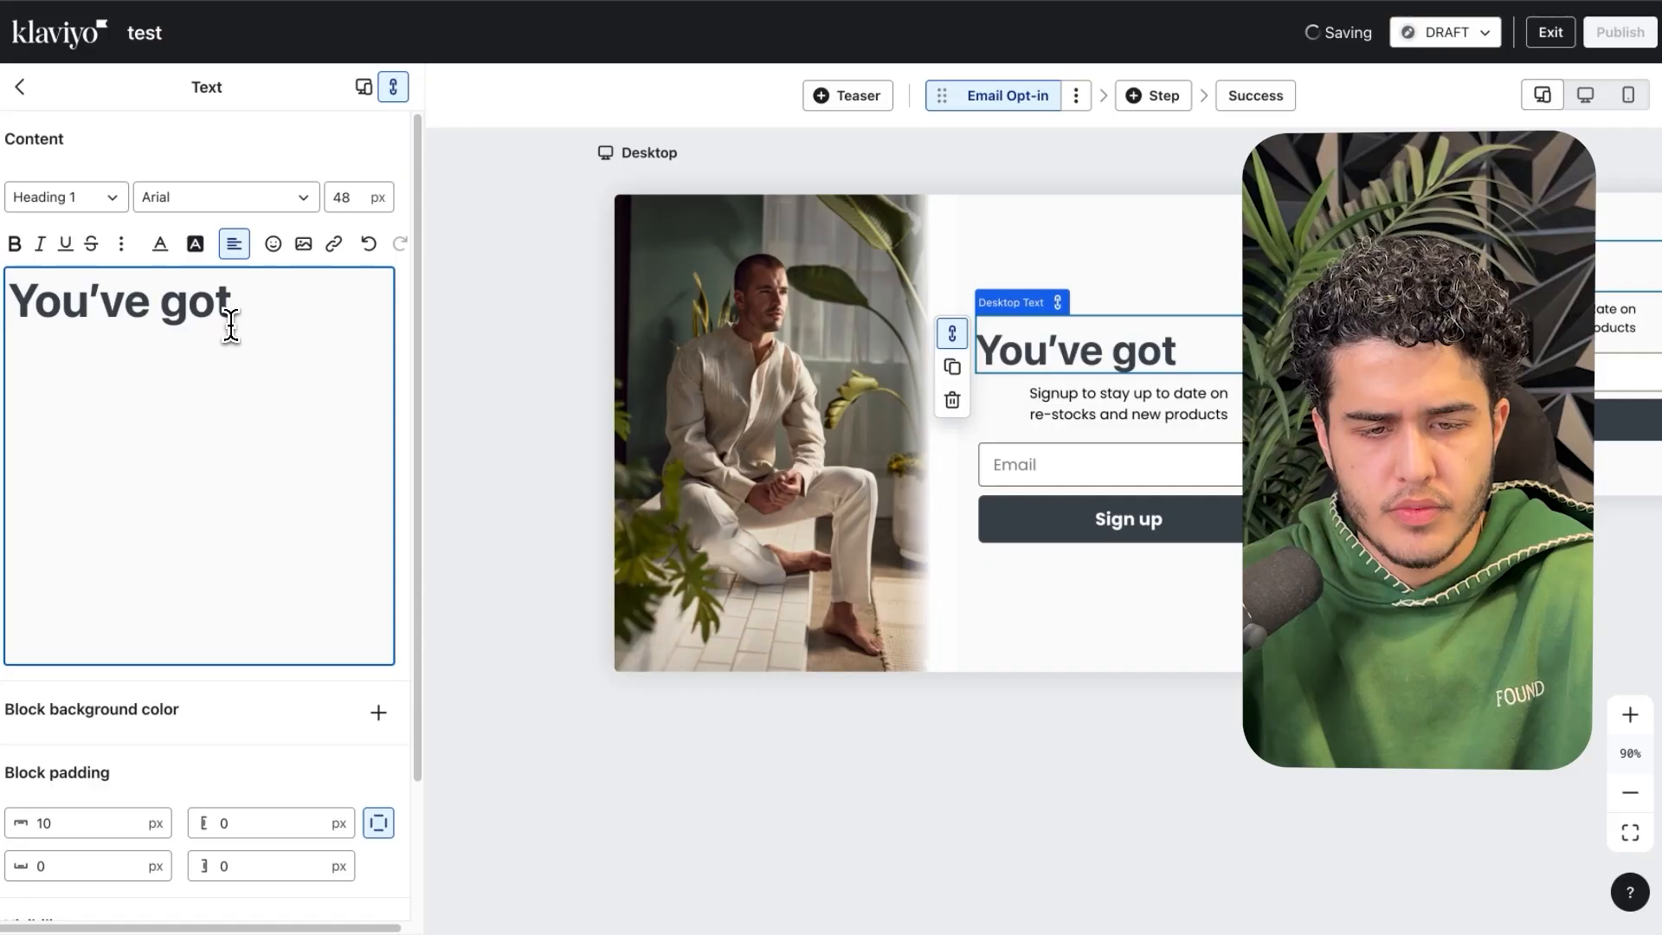
pyautogui.click(234, 243)
pyautogui.click(267, 279)
# - Copy the "10% OFF" text from Figma and paste it over the text in a duplicate of Klaviyo's "You've got" block
pyautogui.hotkey('ctrl', 'Left')
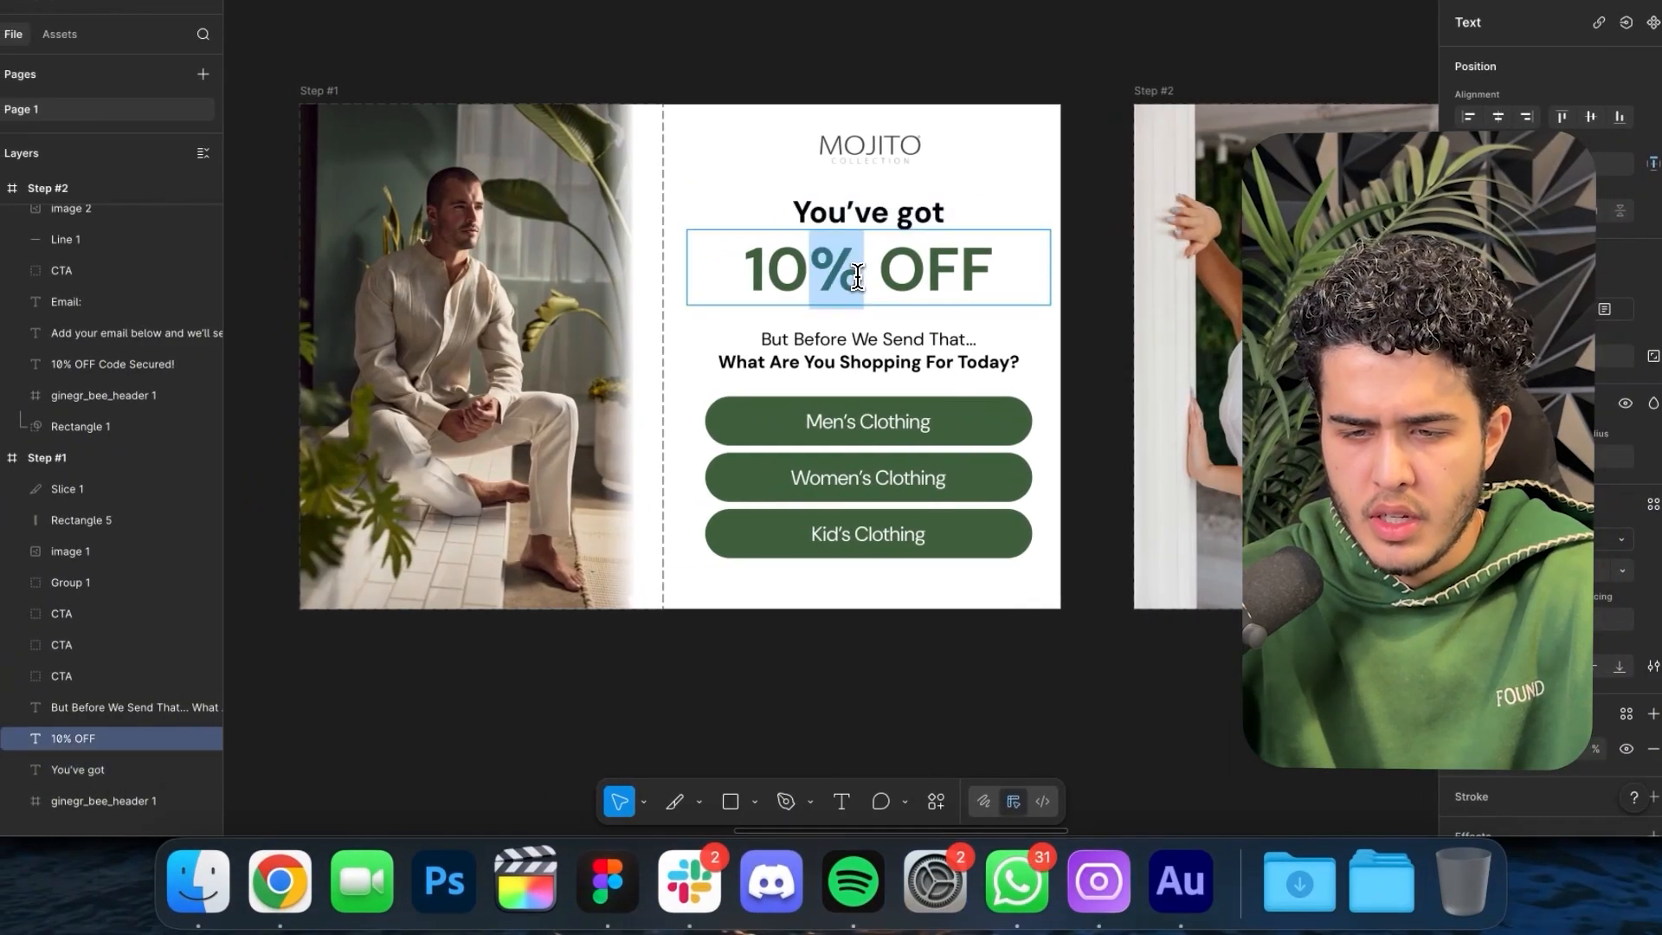
pyautogui.tripleClick(855, 278)
pyautogui.press('super+c')
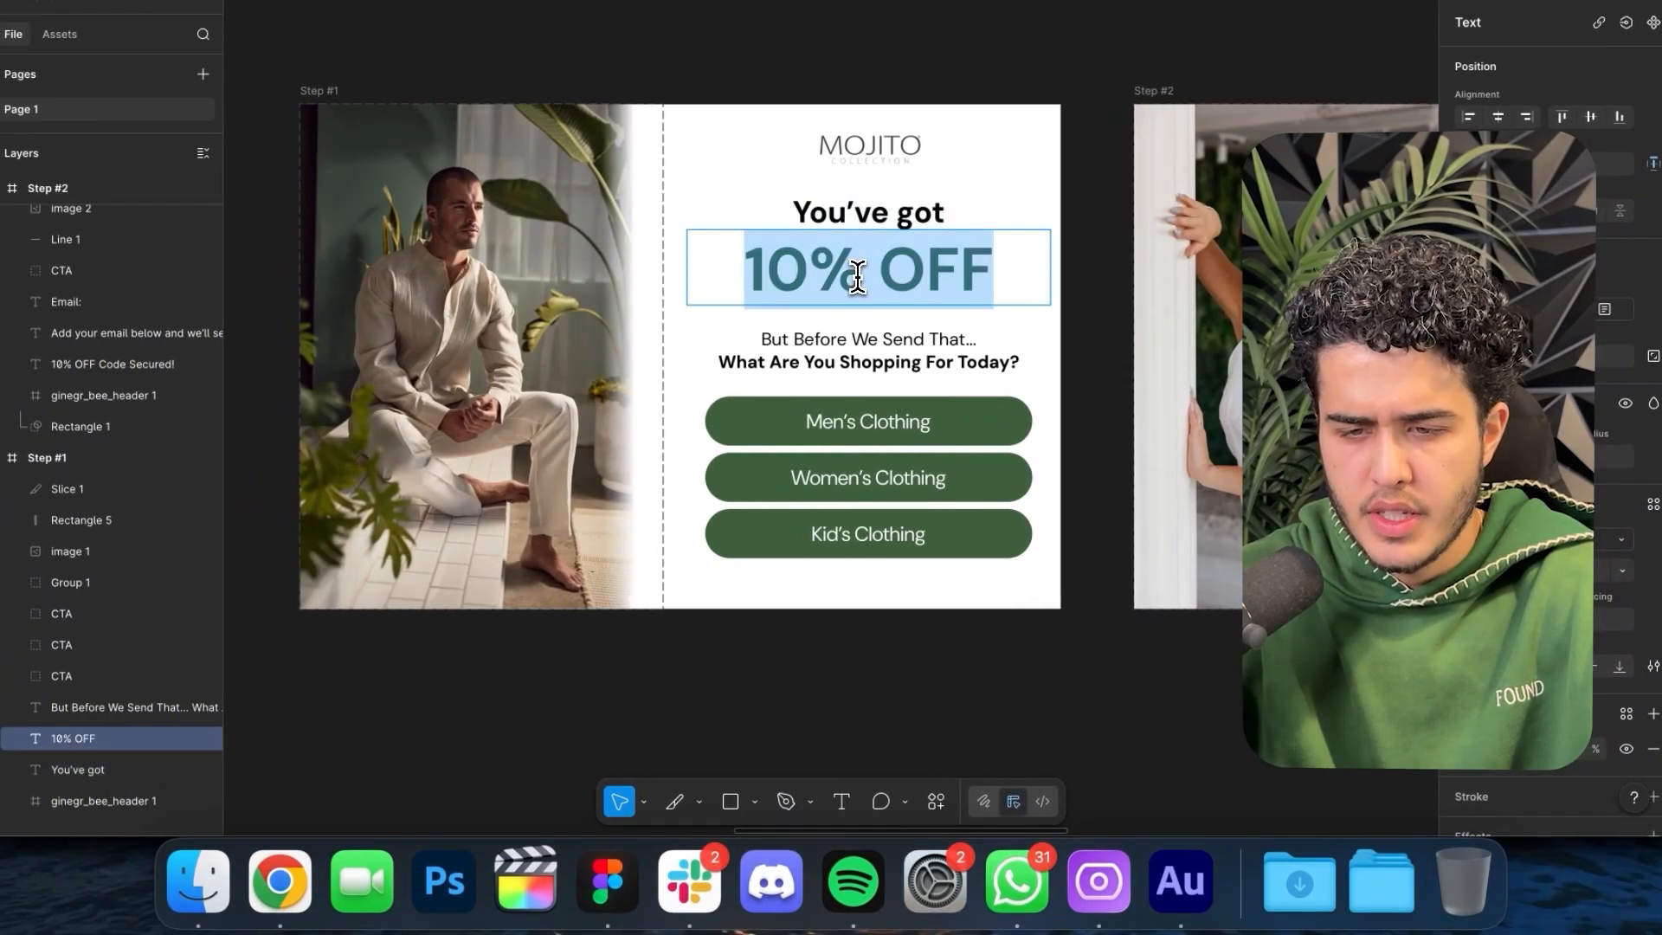
pyautogui.hotkey('ctrl', 'Right')
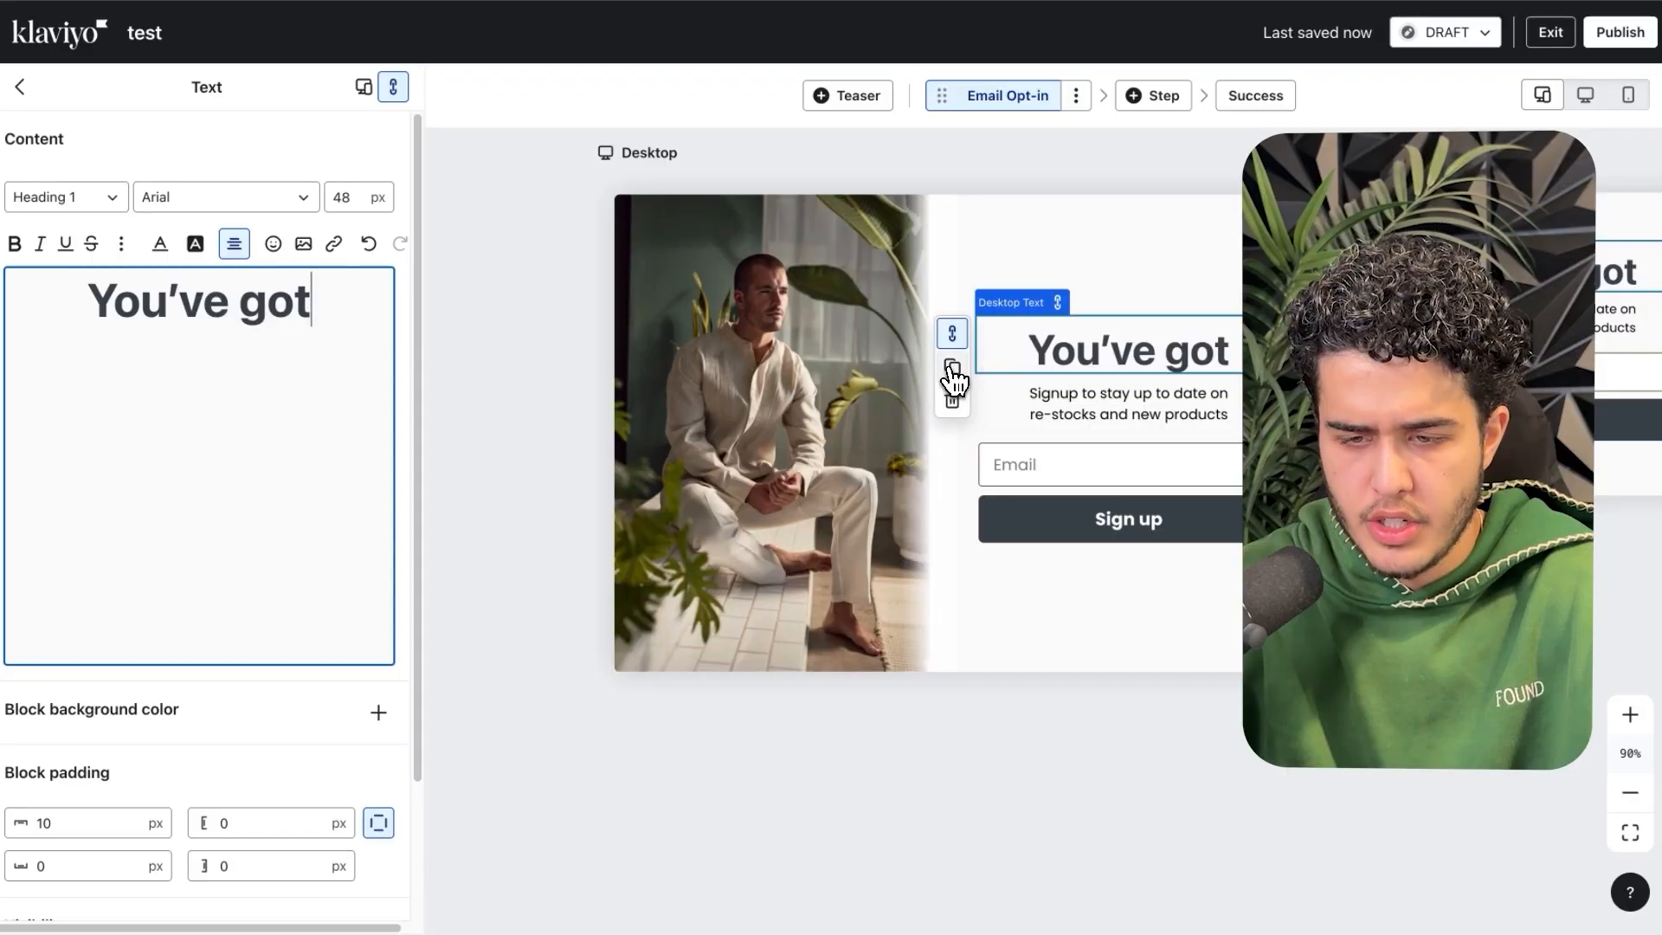
pyautogui.click(952, 368)
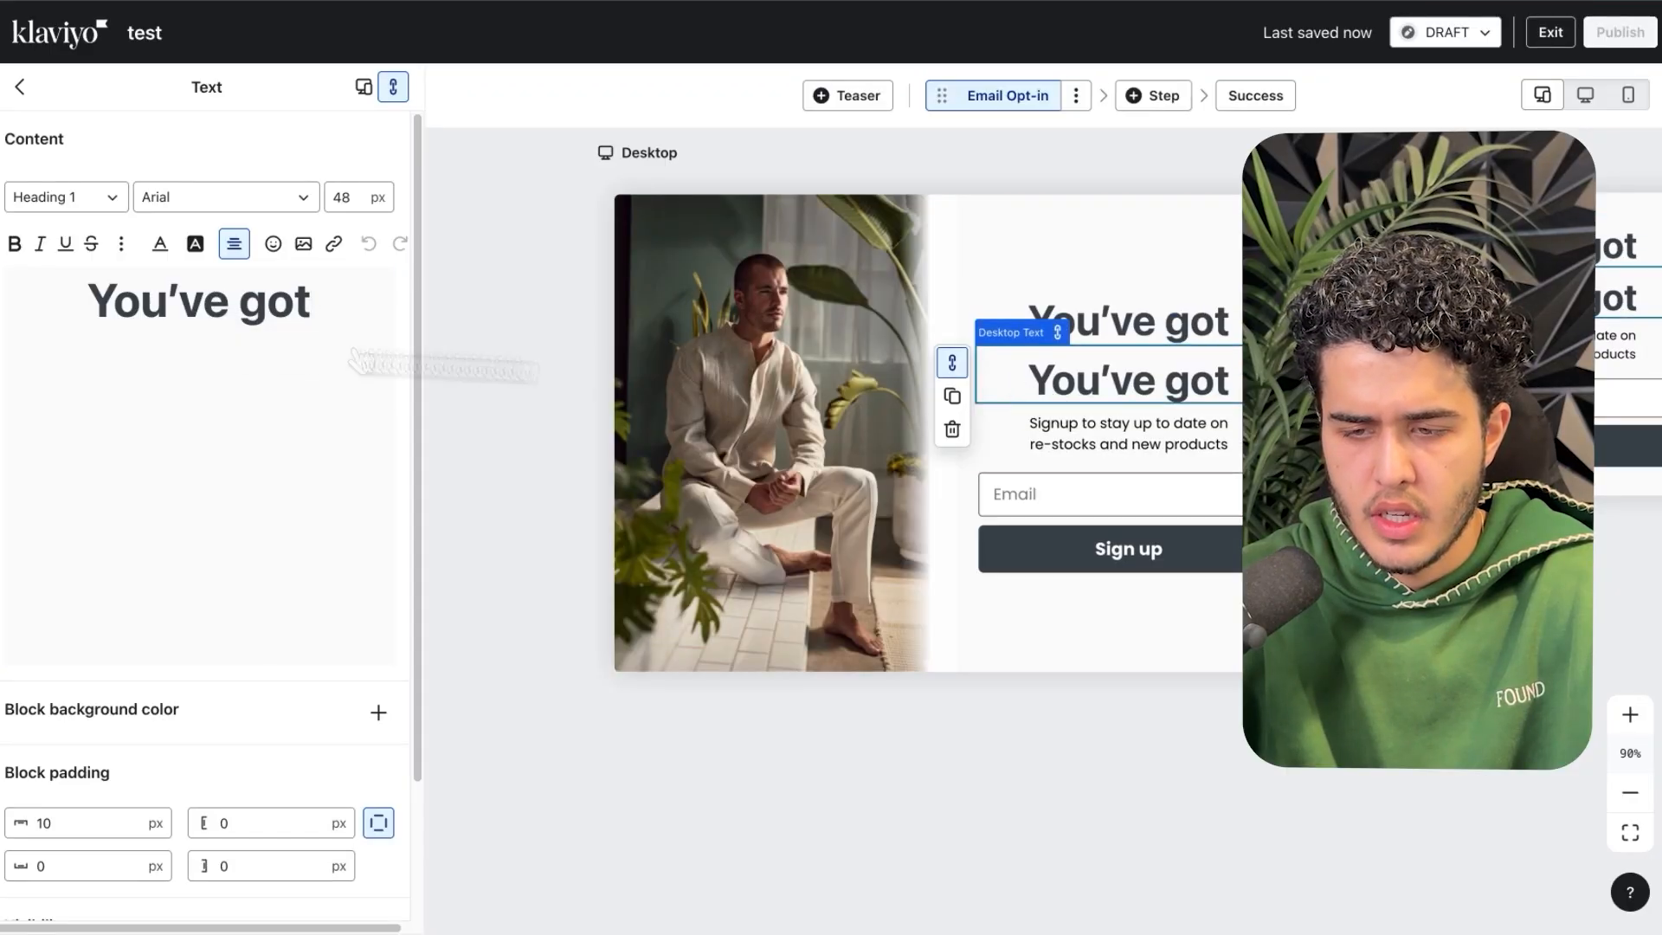
pyautogui.press('super+a')
pyautogui.press('super+v')
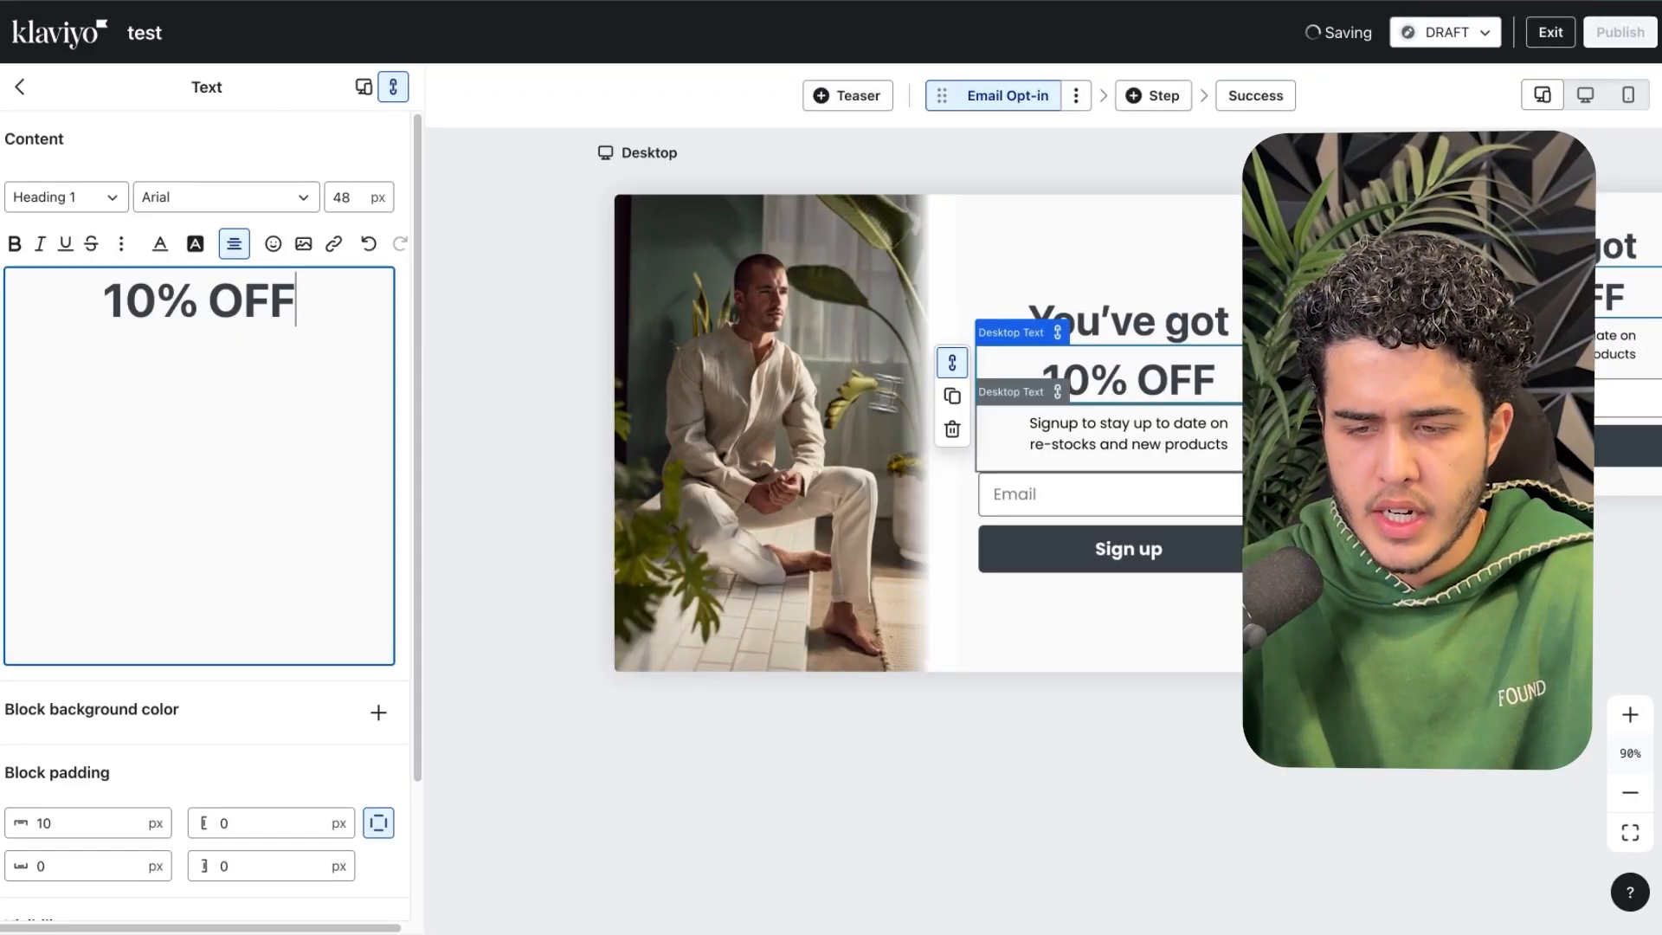
# - Copy "But Before We Send That... What Are You Shopping For Today?" from Figma and replace the Klaviyo form's sign-up subtext with it
pyautogui.hotkey('ctrl', 'Left')
pyautogui.doubleClick(825, 343)
pyautogui.press('super+c')
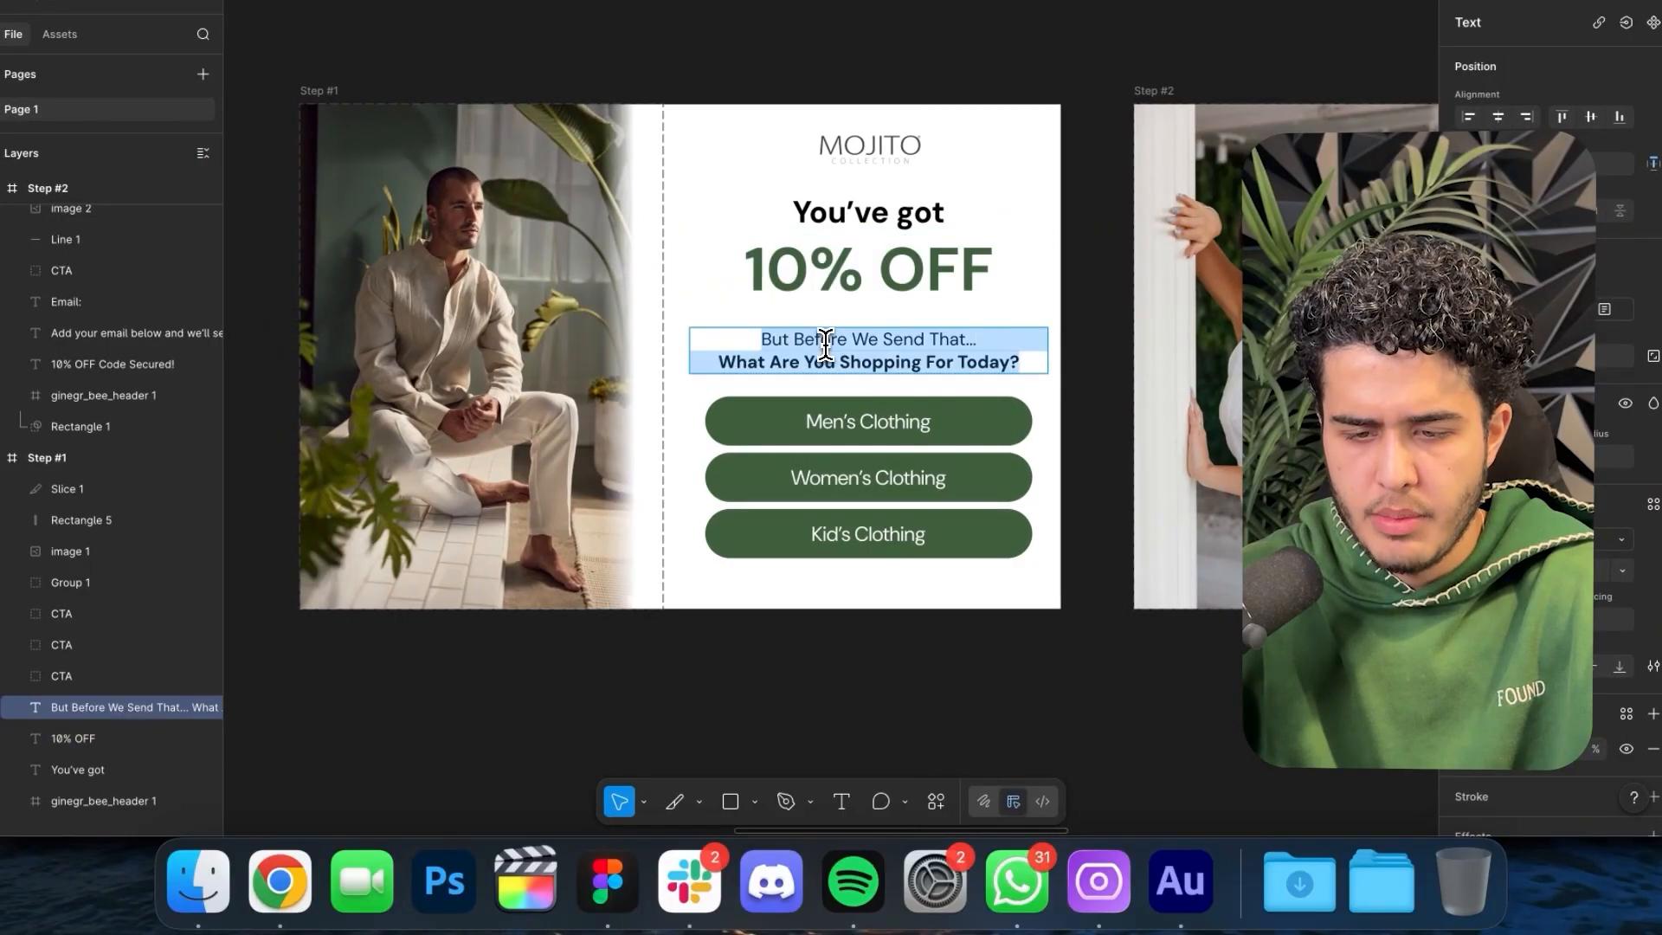
pyautogui.hotkey('ctrl', 'Right')
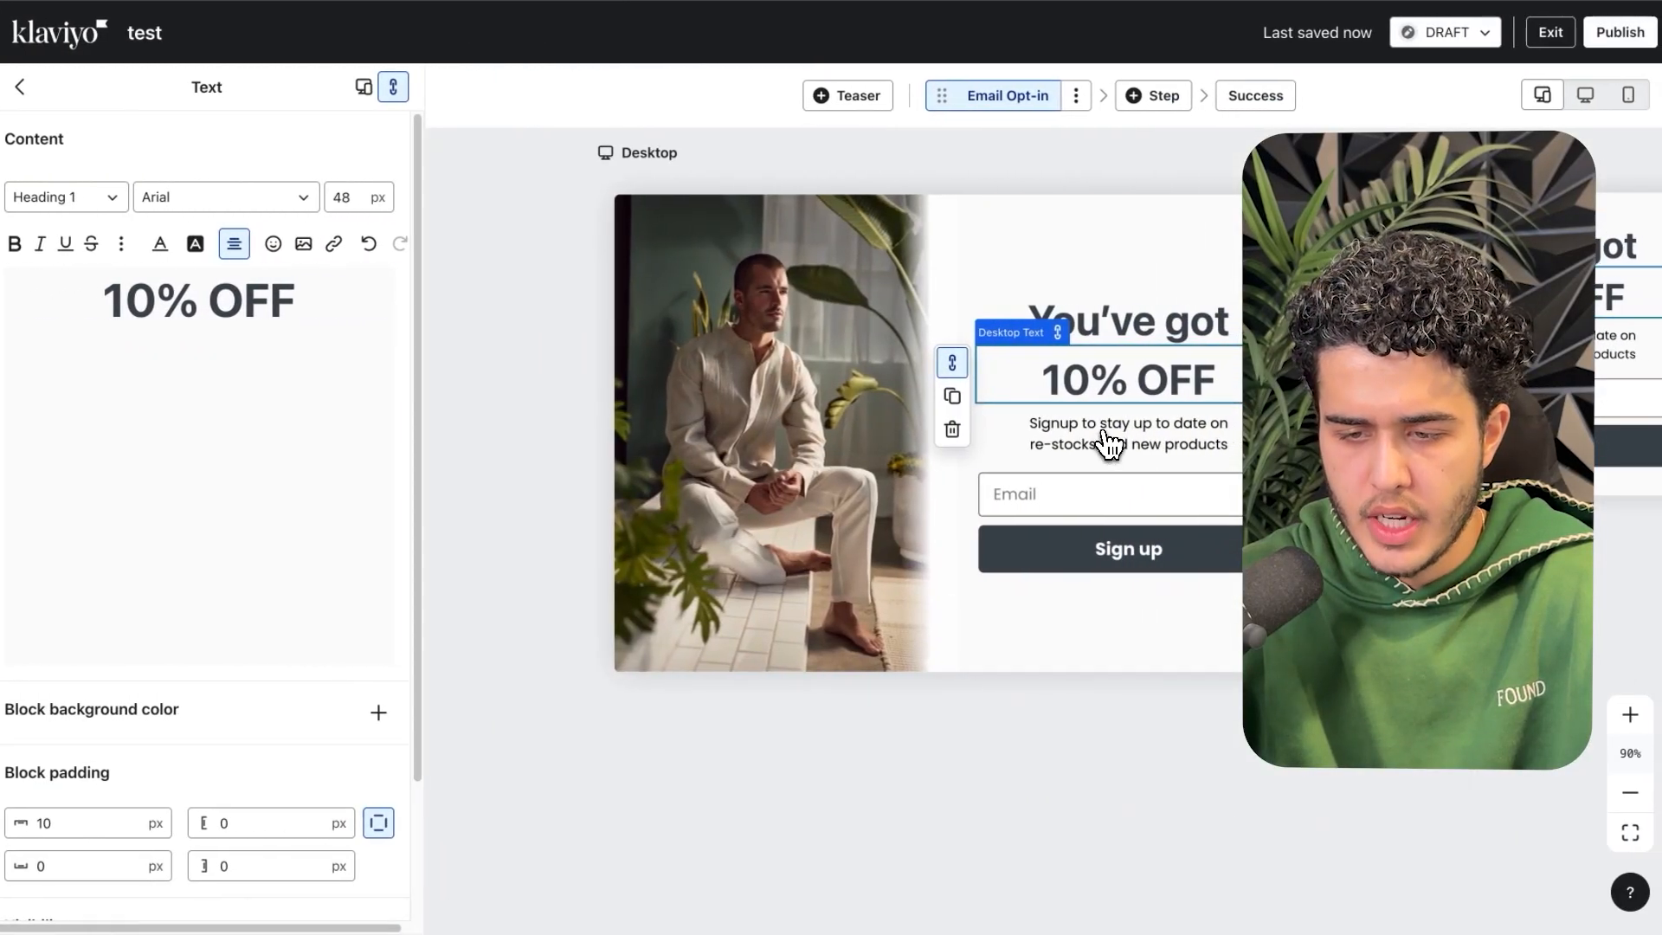
pyautogui.click(1092, 439)
pyautogui.click(137, 304)
pyautogui.press('super+a')
pyautogui.press('super+v')
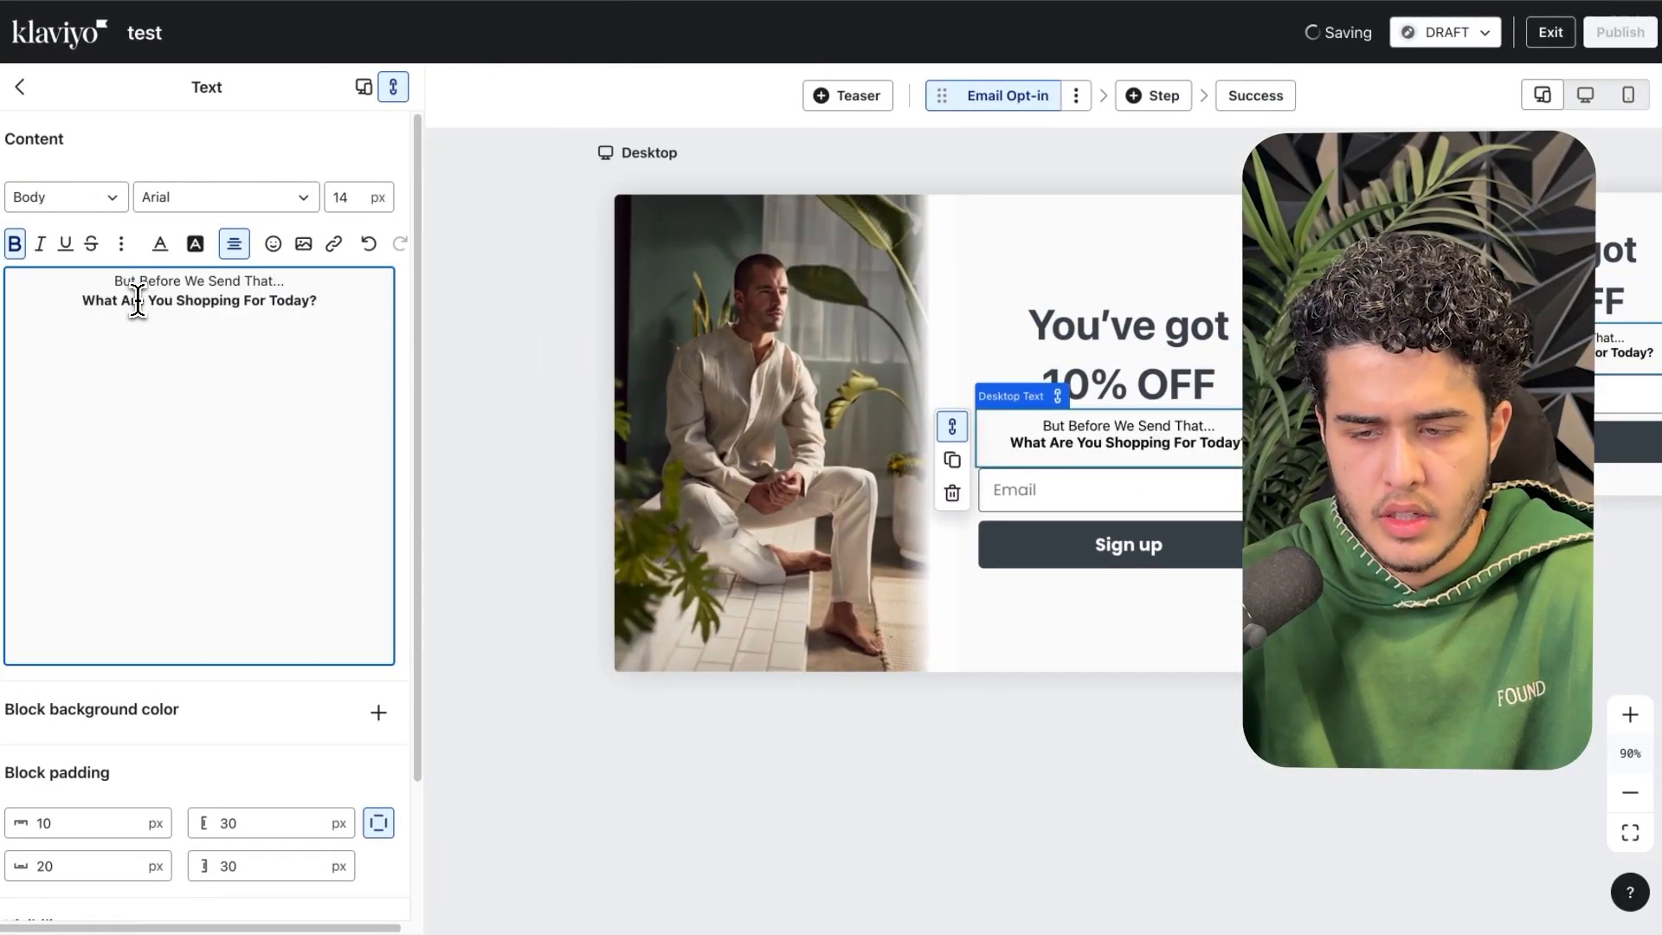
# - Switch to Figma and sample the green of "10% OFF" onto the subheading text in the Step #1 frame
pyautogui.hotkey('ctrl', 'Left')
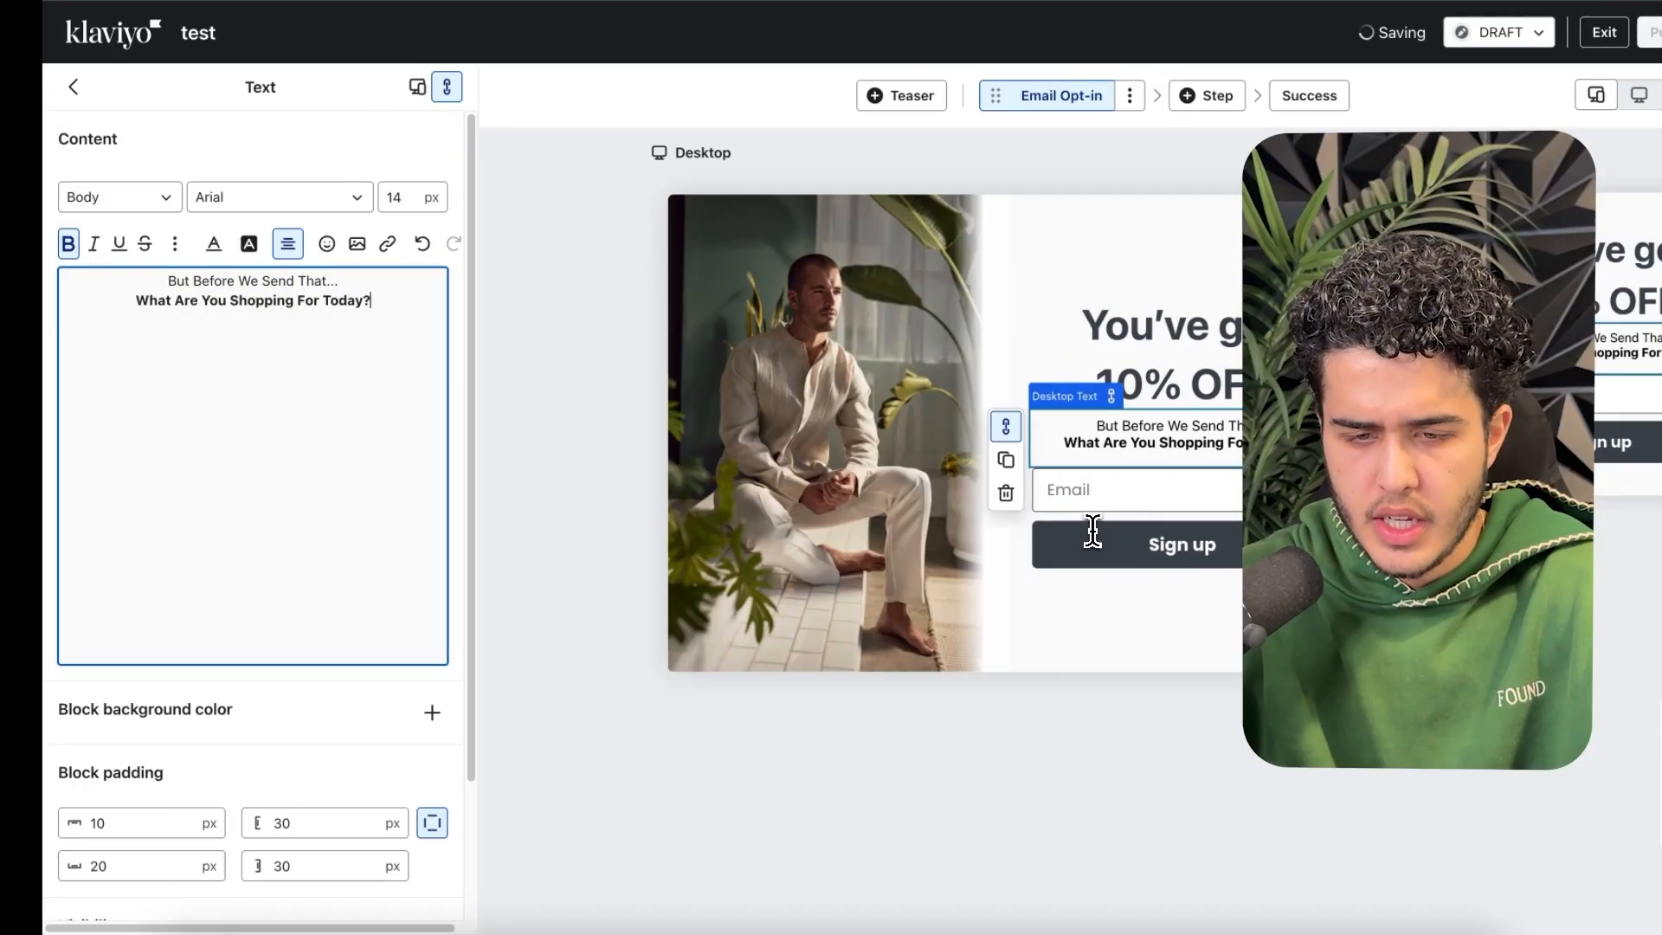
pyautogui.press('Escape')
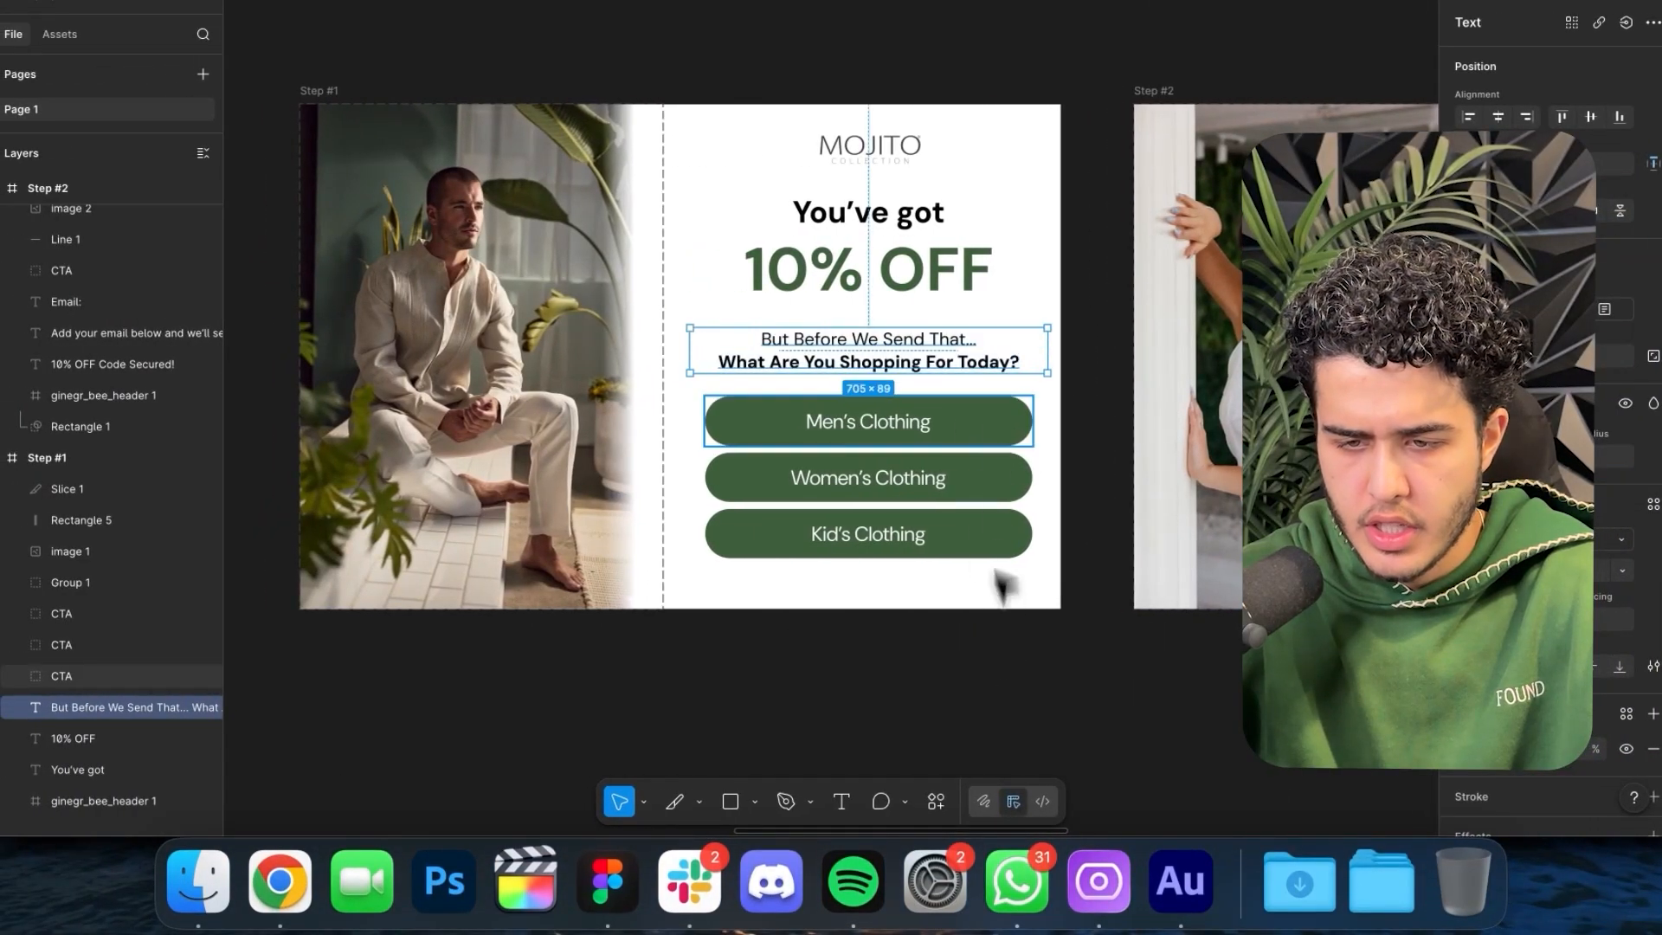
pyautogui.press('i')
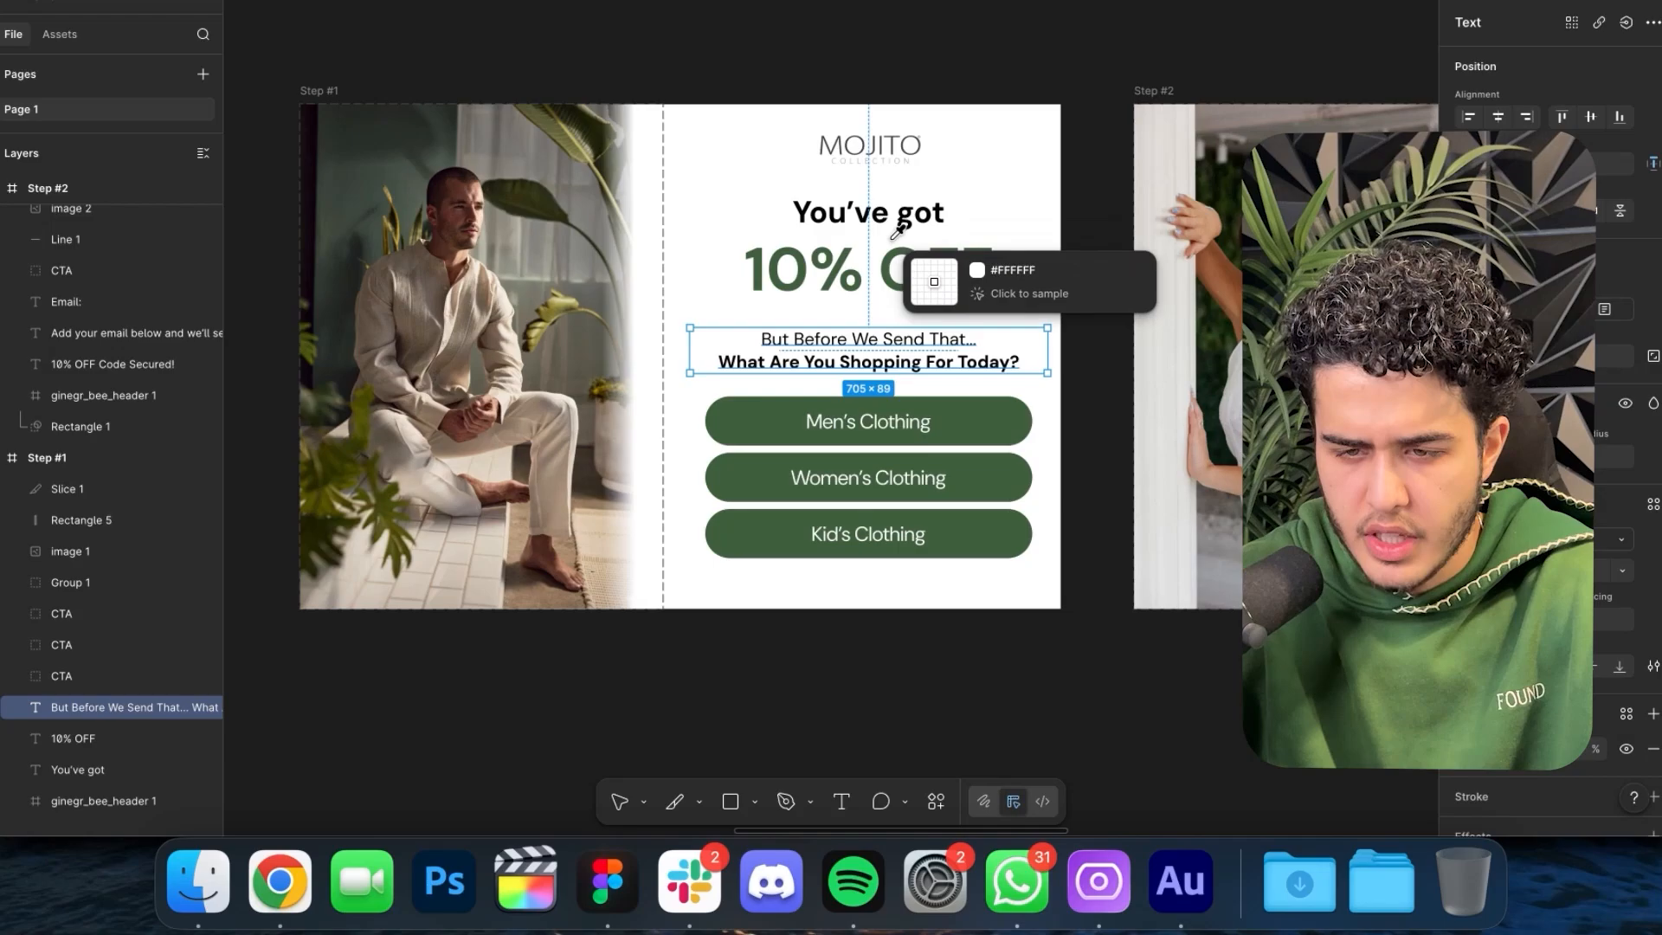
pyautogui.click(891, 258)
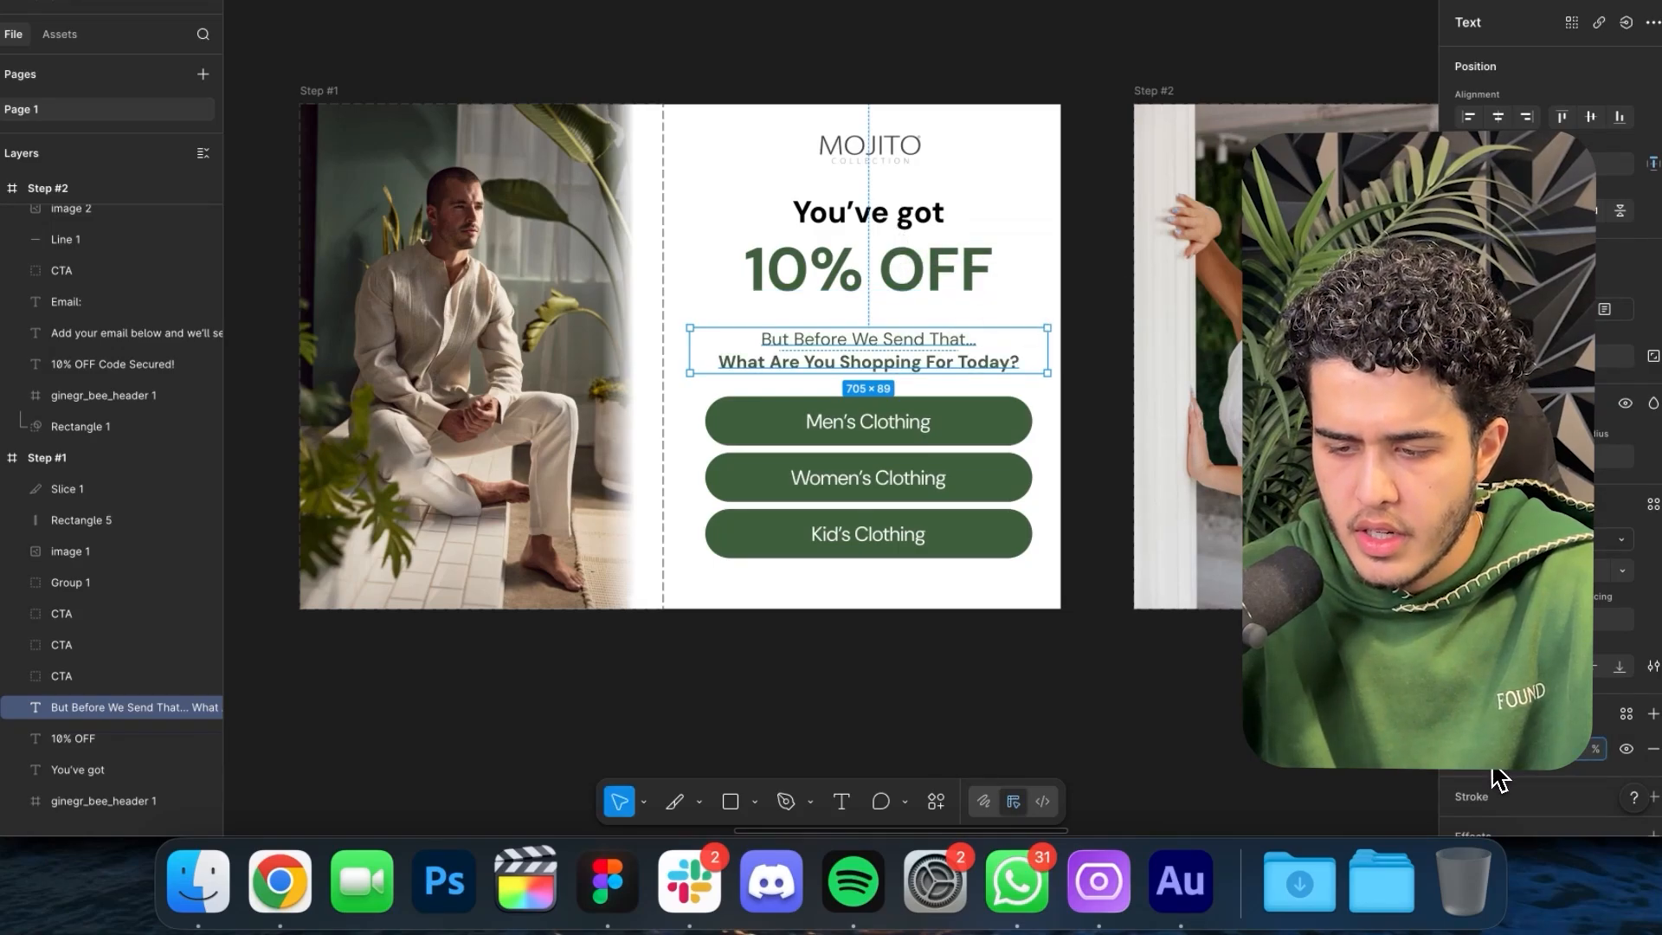
# - Switch to Klaviyo and set the Sign up button's background colour to 3F5F3D
pyautogui.hotkey('ctrl', 'Right')
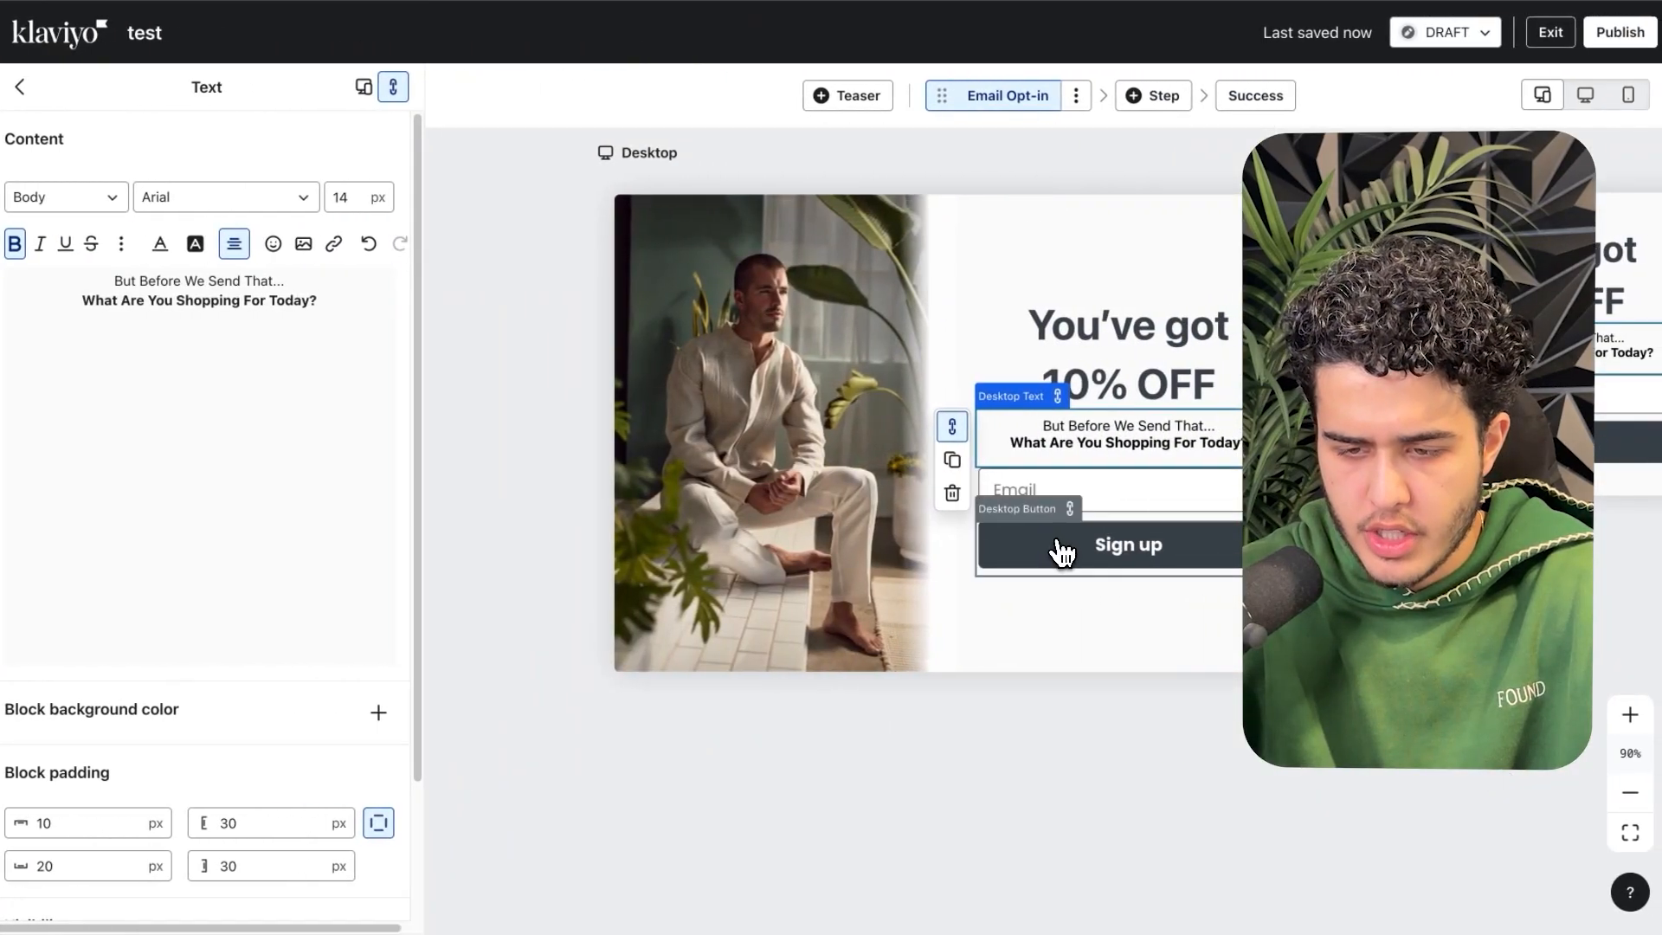
pyautogui.click(1068, 549)
pyautogui.scroll(-3, 192, 632)
pyautogui.doubleClick(107, 692)
pyautogui.write('3F5F3D')
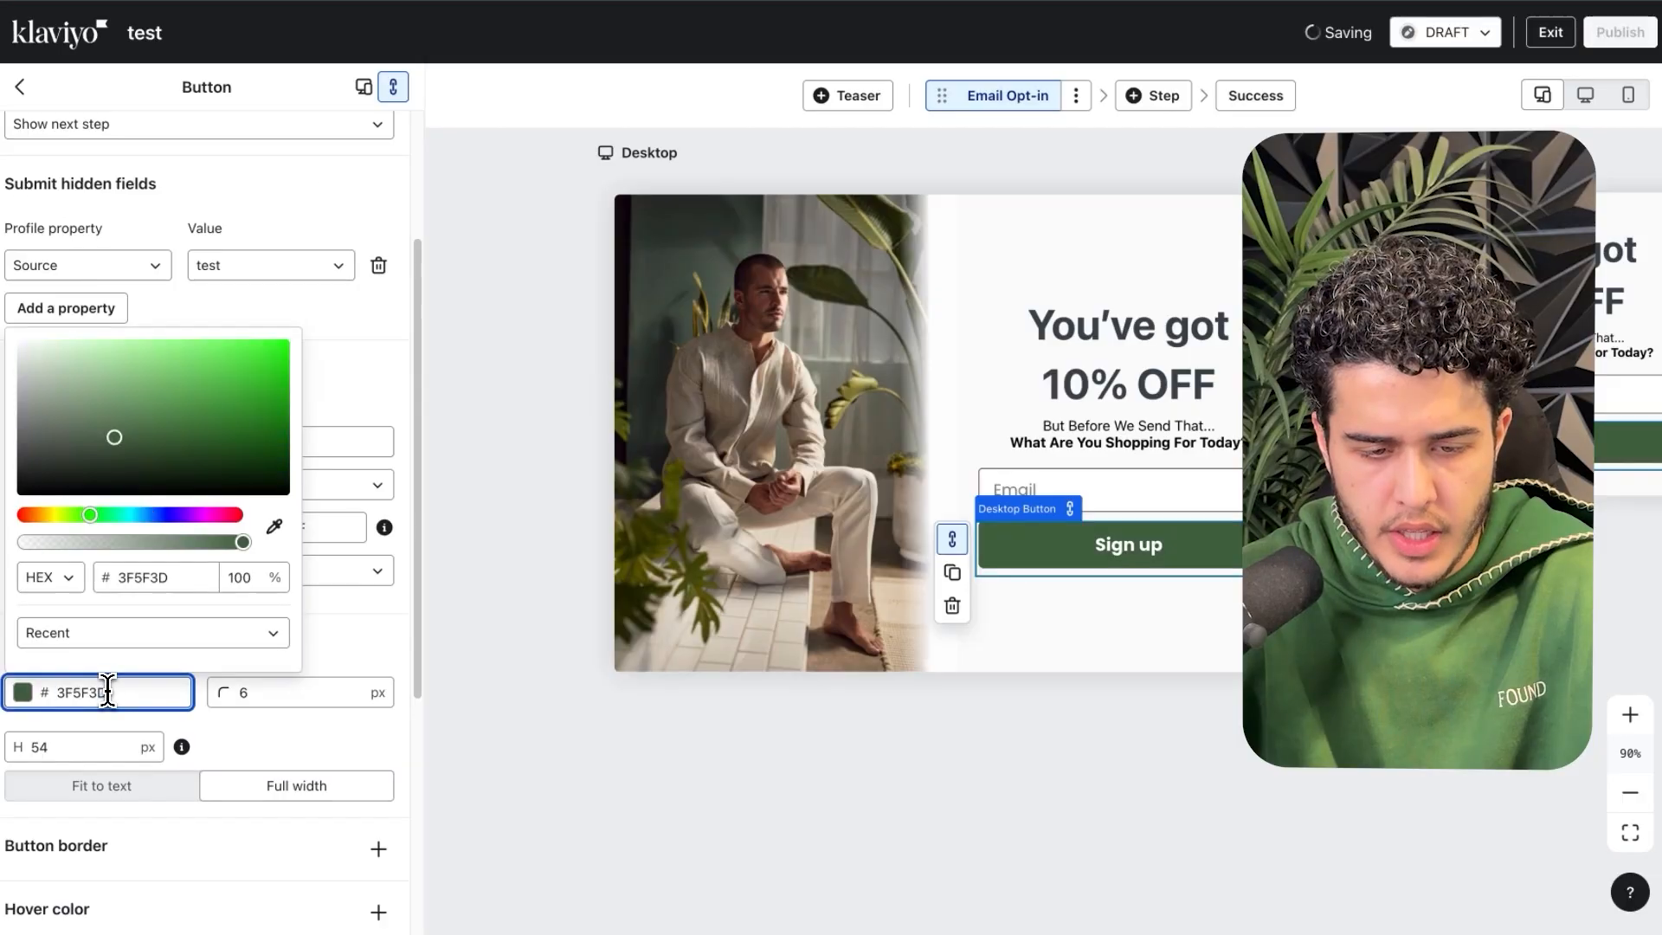
# - Set the text colour of the "10% OFF" heading to 3F5F3D
pyautogui.click(1052, 400)
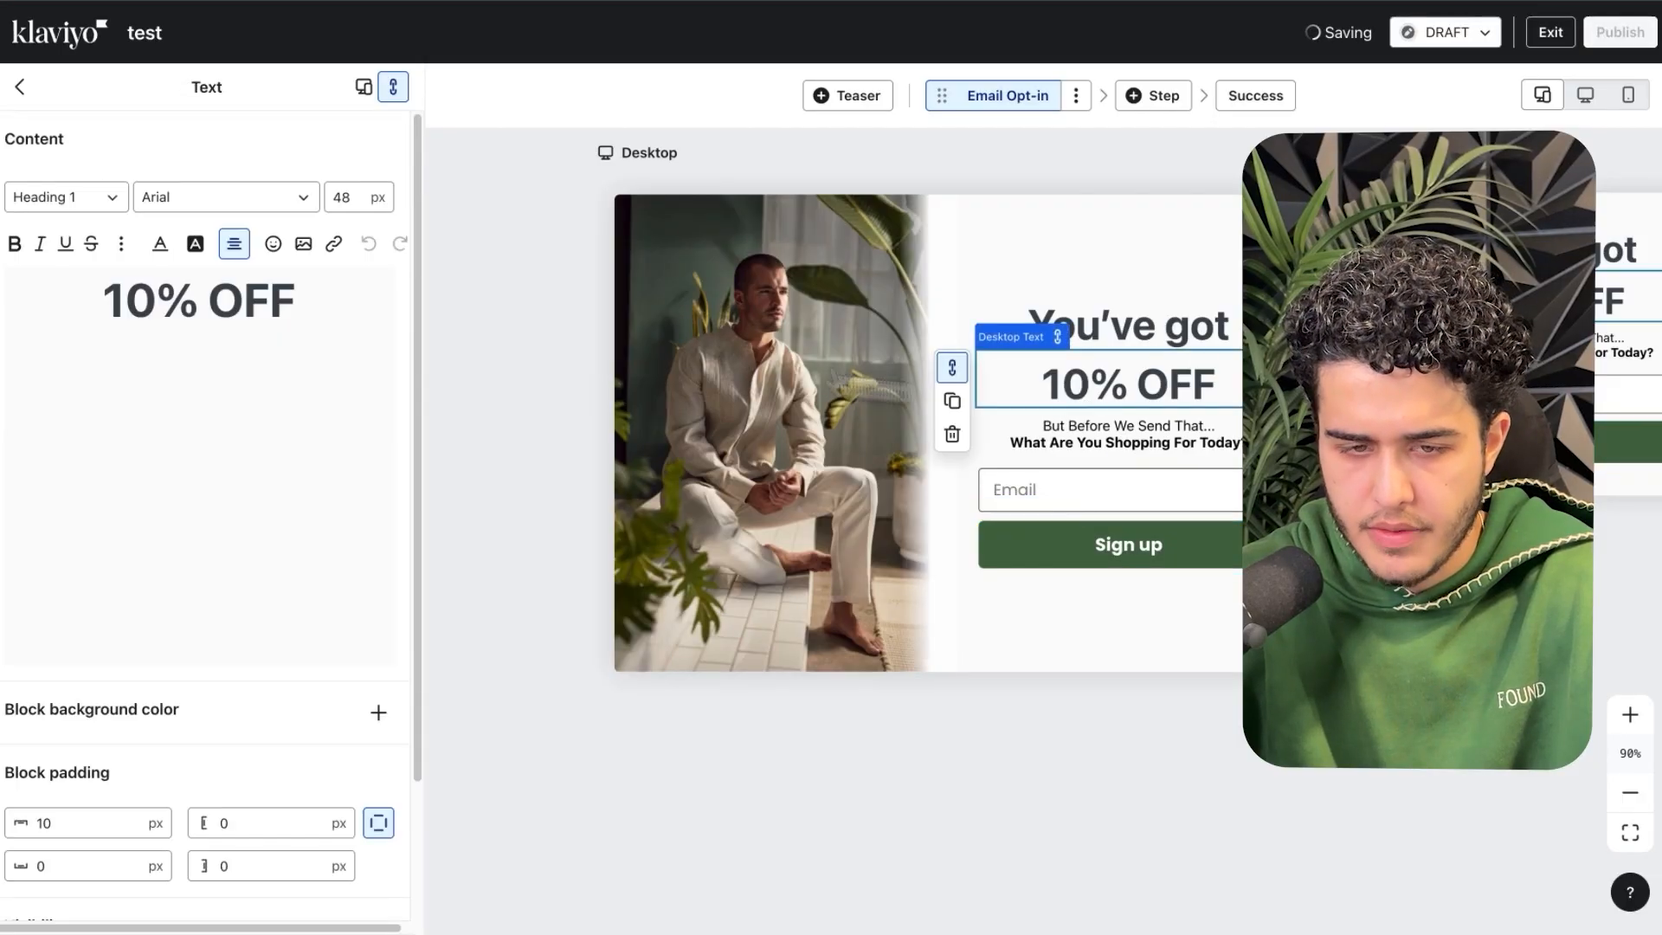
pyautogui.tripleClick(226, 294)
pyautogui.click(158, 243)
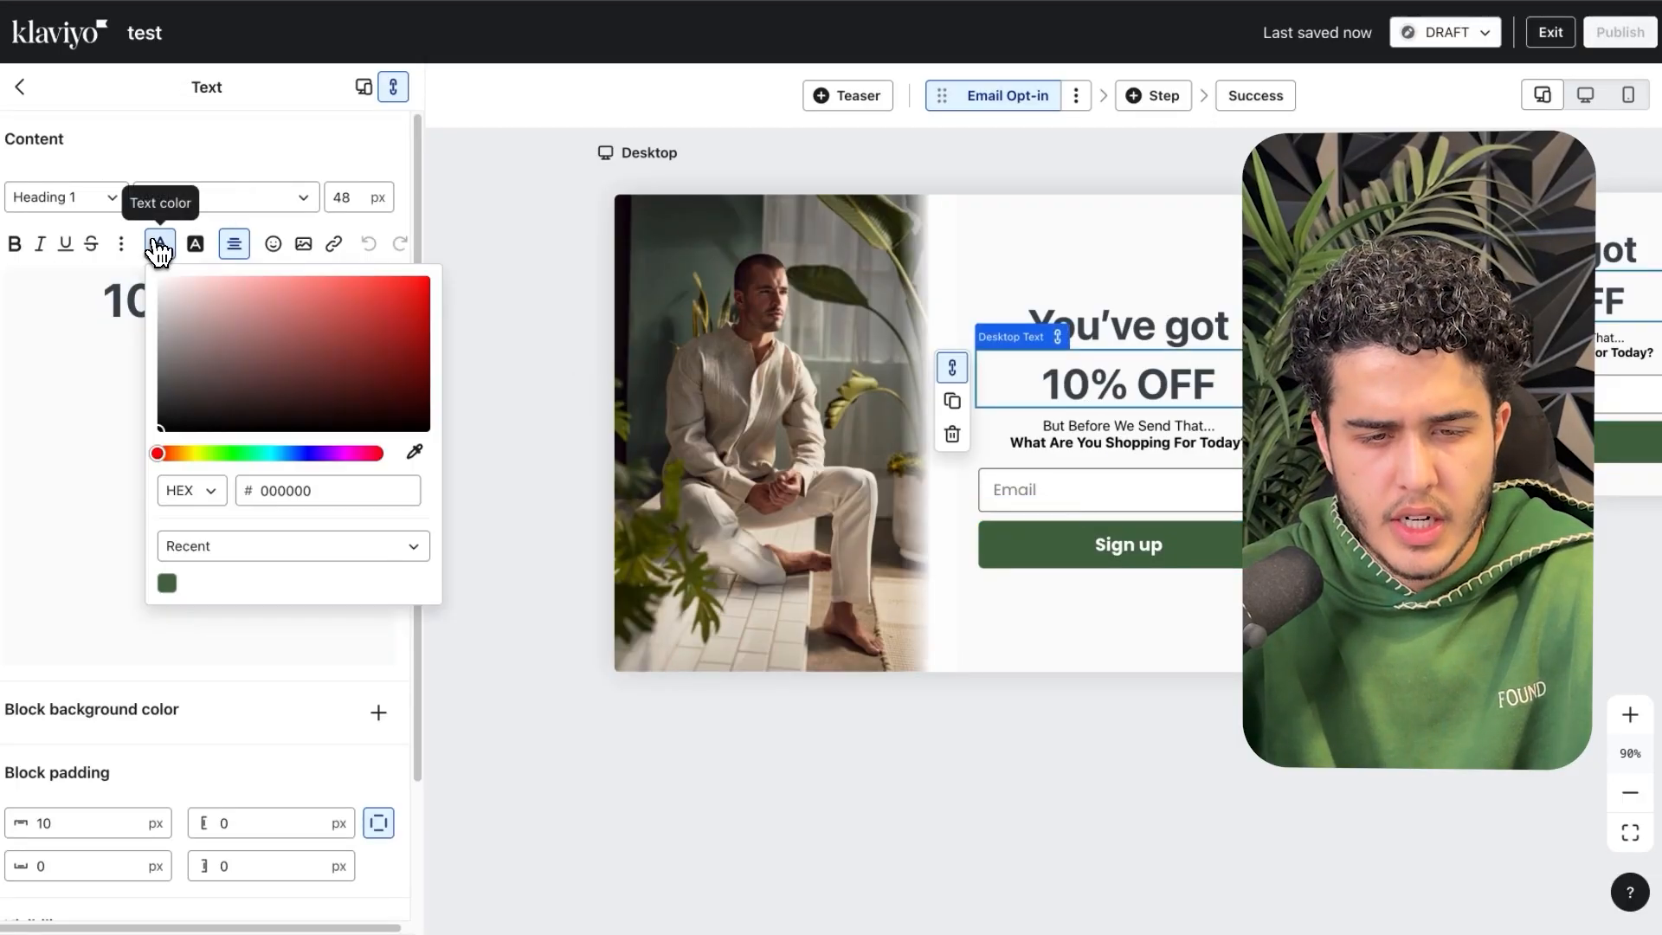
pyautogui.doubleClick(292, 490)
pyautogui.write('3F5F3D')
pyautogui.click(463, 662)
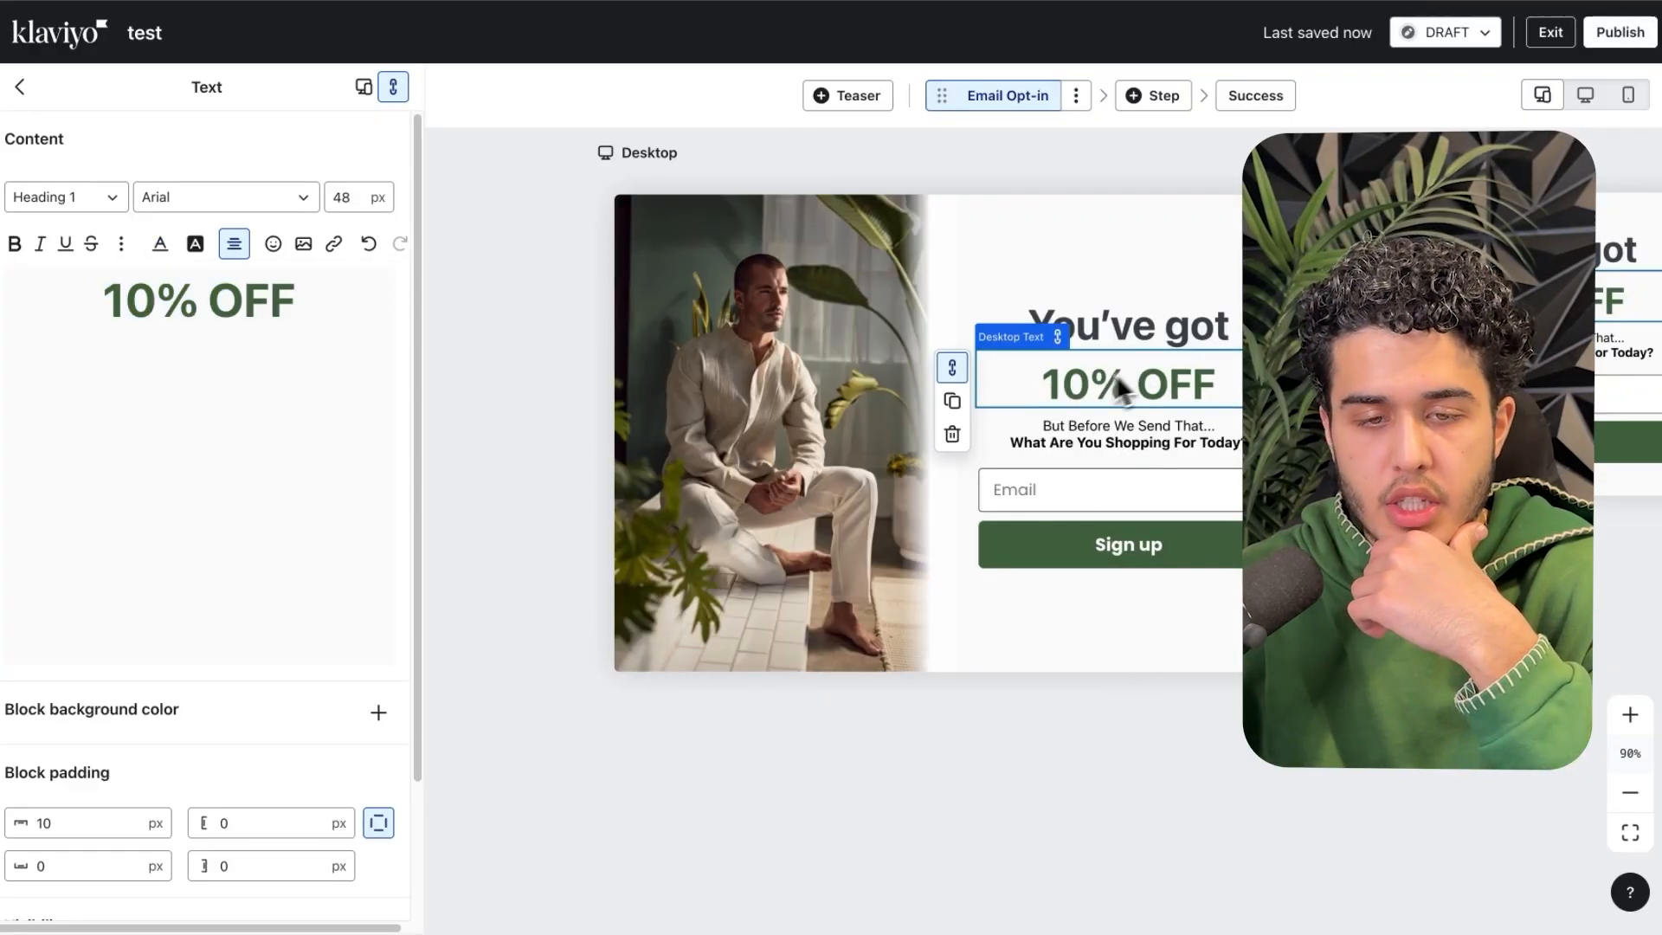
# - Check the Step #1 design in Figma, return to Klaviyo and delete the Email input block from the form
pyautogui.hotkey('ctrl', 'Left')
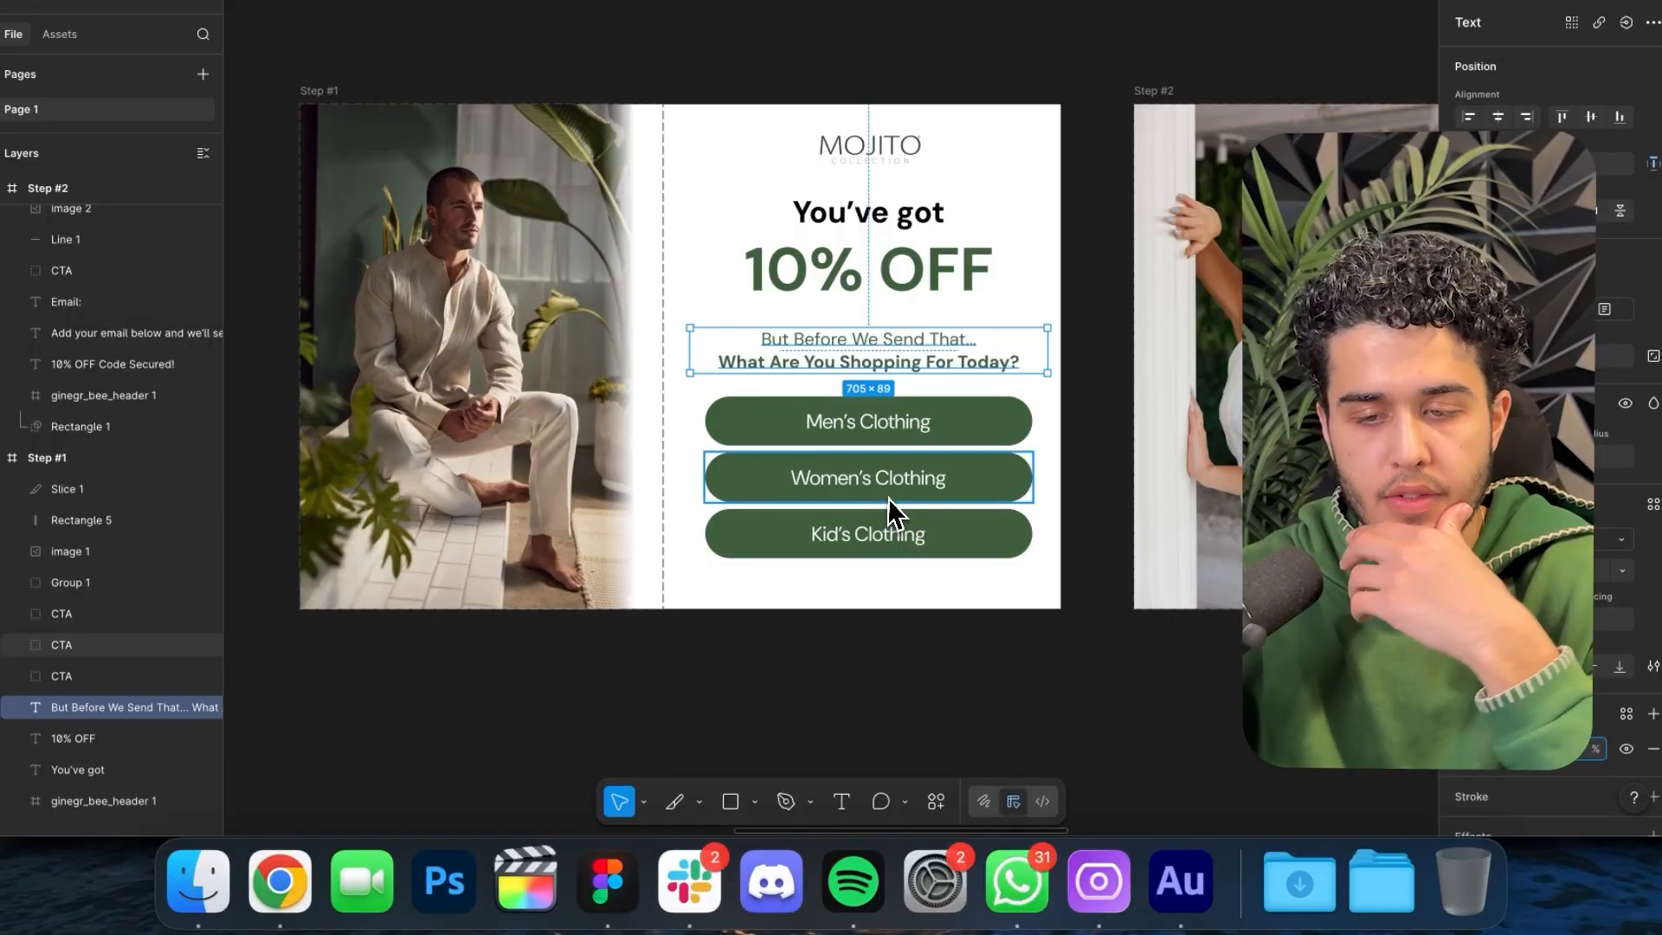
pyautogui.hotkey('ctrl', 'Right')
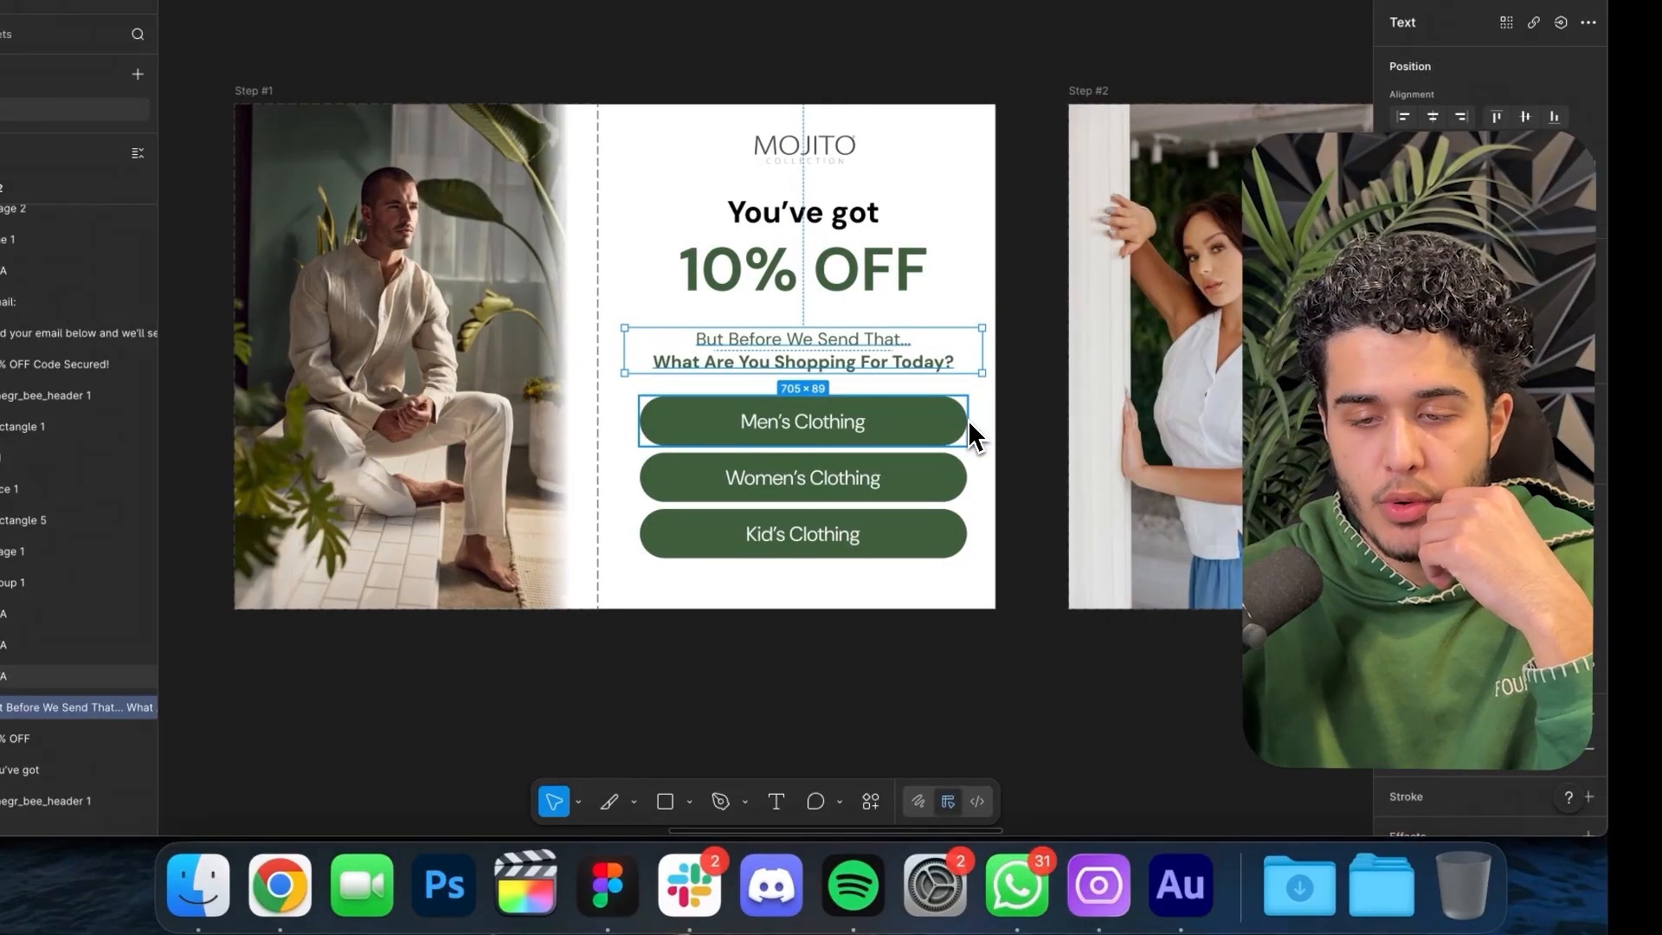
pyautogui.hotkey('ctrl', 'Left')
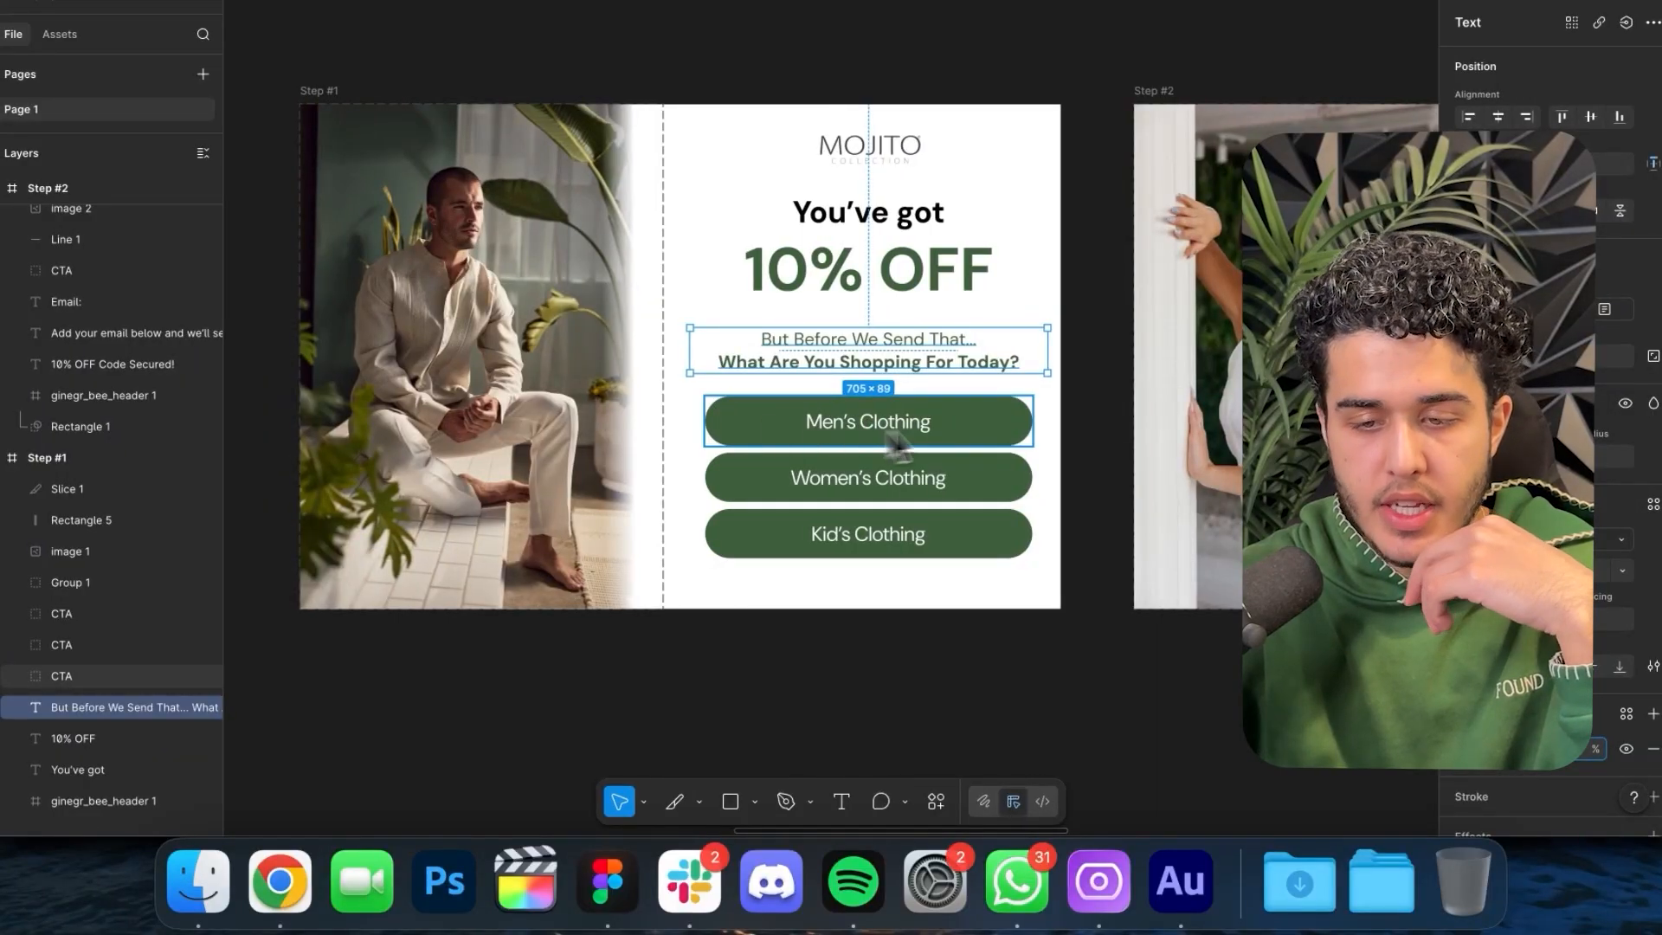
pyautogui.hotkey('ctrl', 'Right')
pyautogui.click(1051, 488)
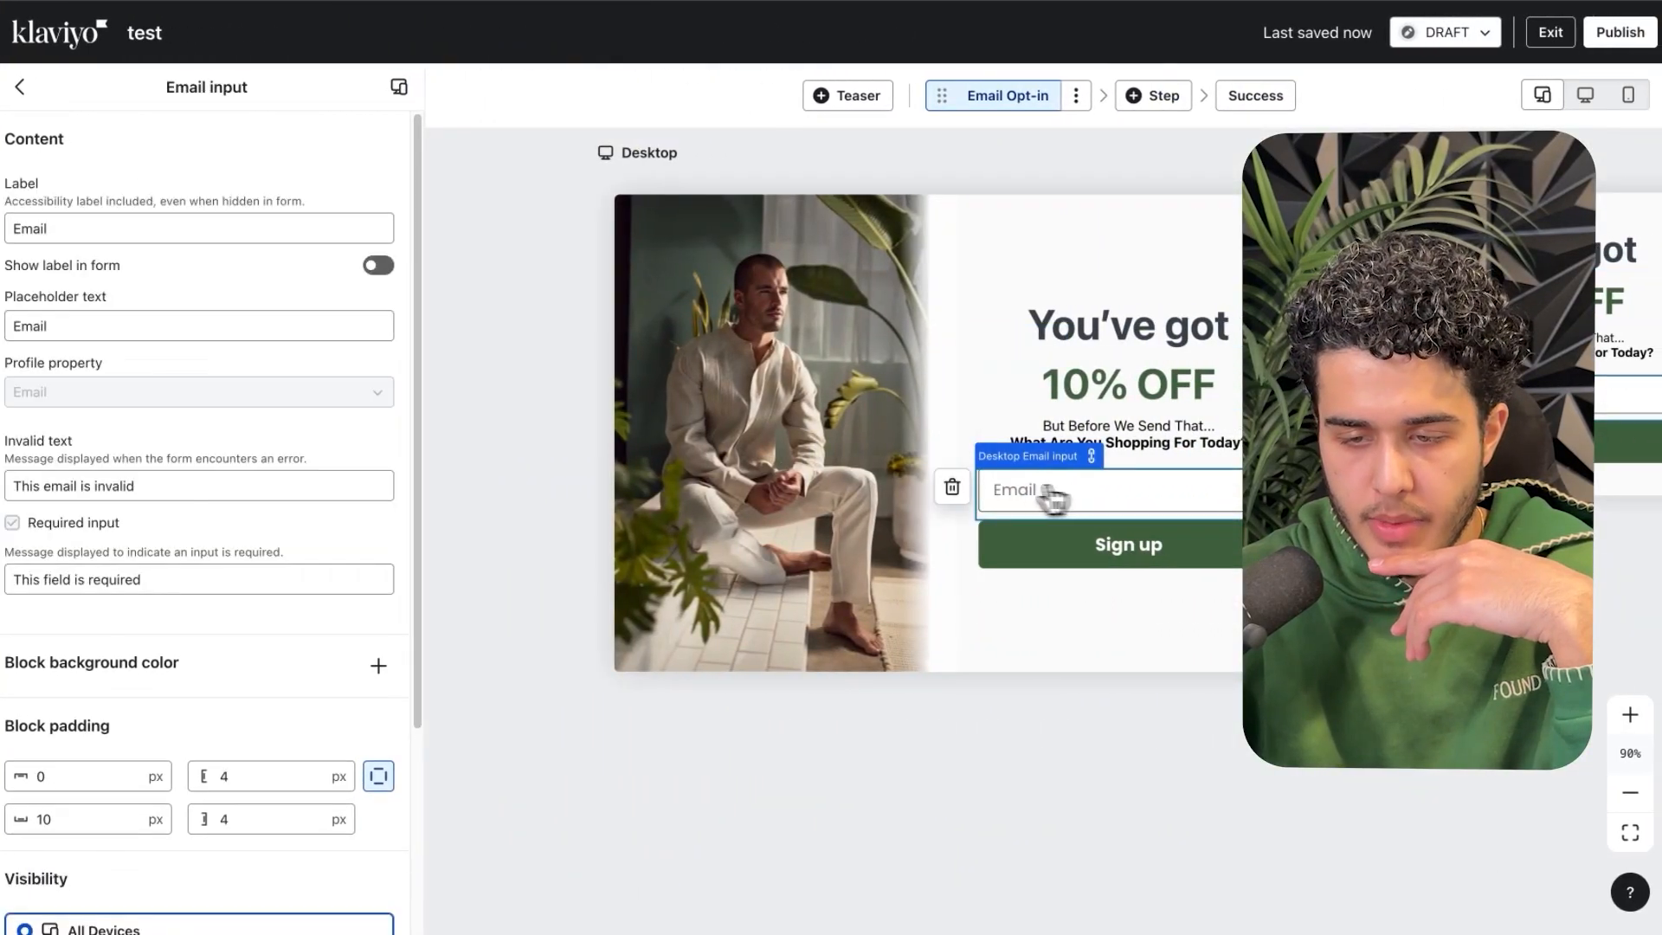
pyautogui.click(951, 491)
# - Add a hidden field to the Sign up button with a newly created profile property named "clothing"
pyautogui.click(1132, 541)
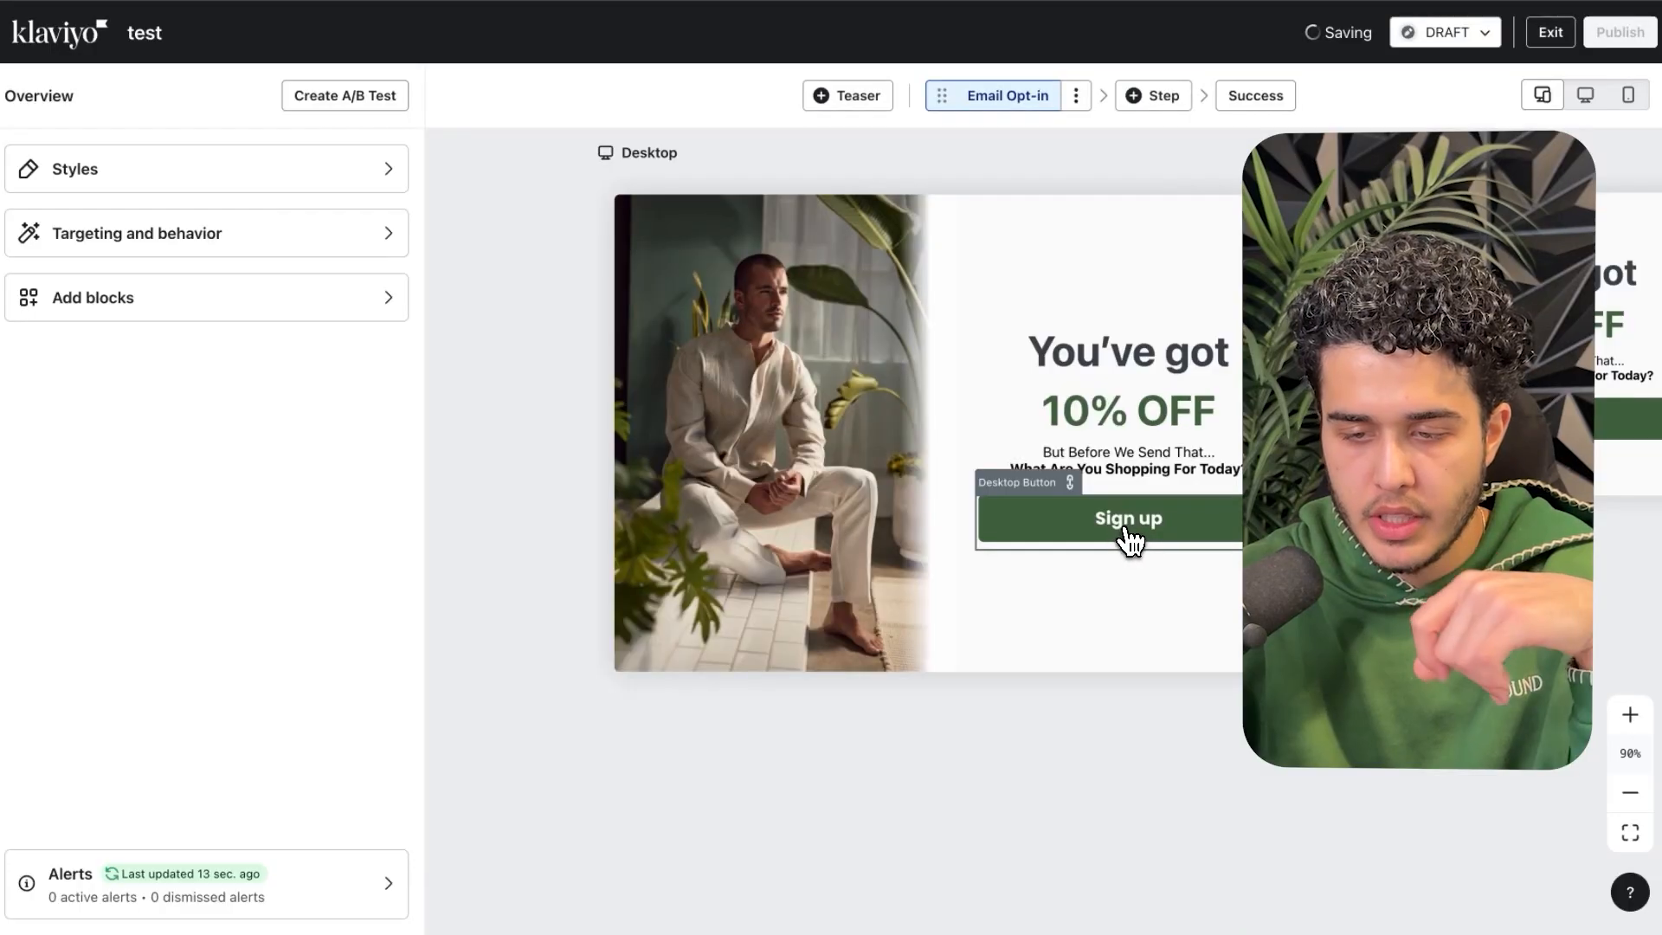
pyautogui.click(1109, 533)
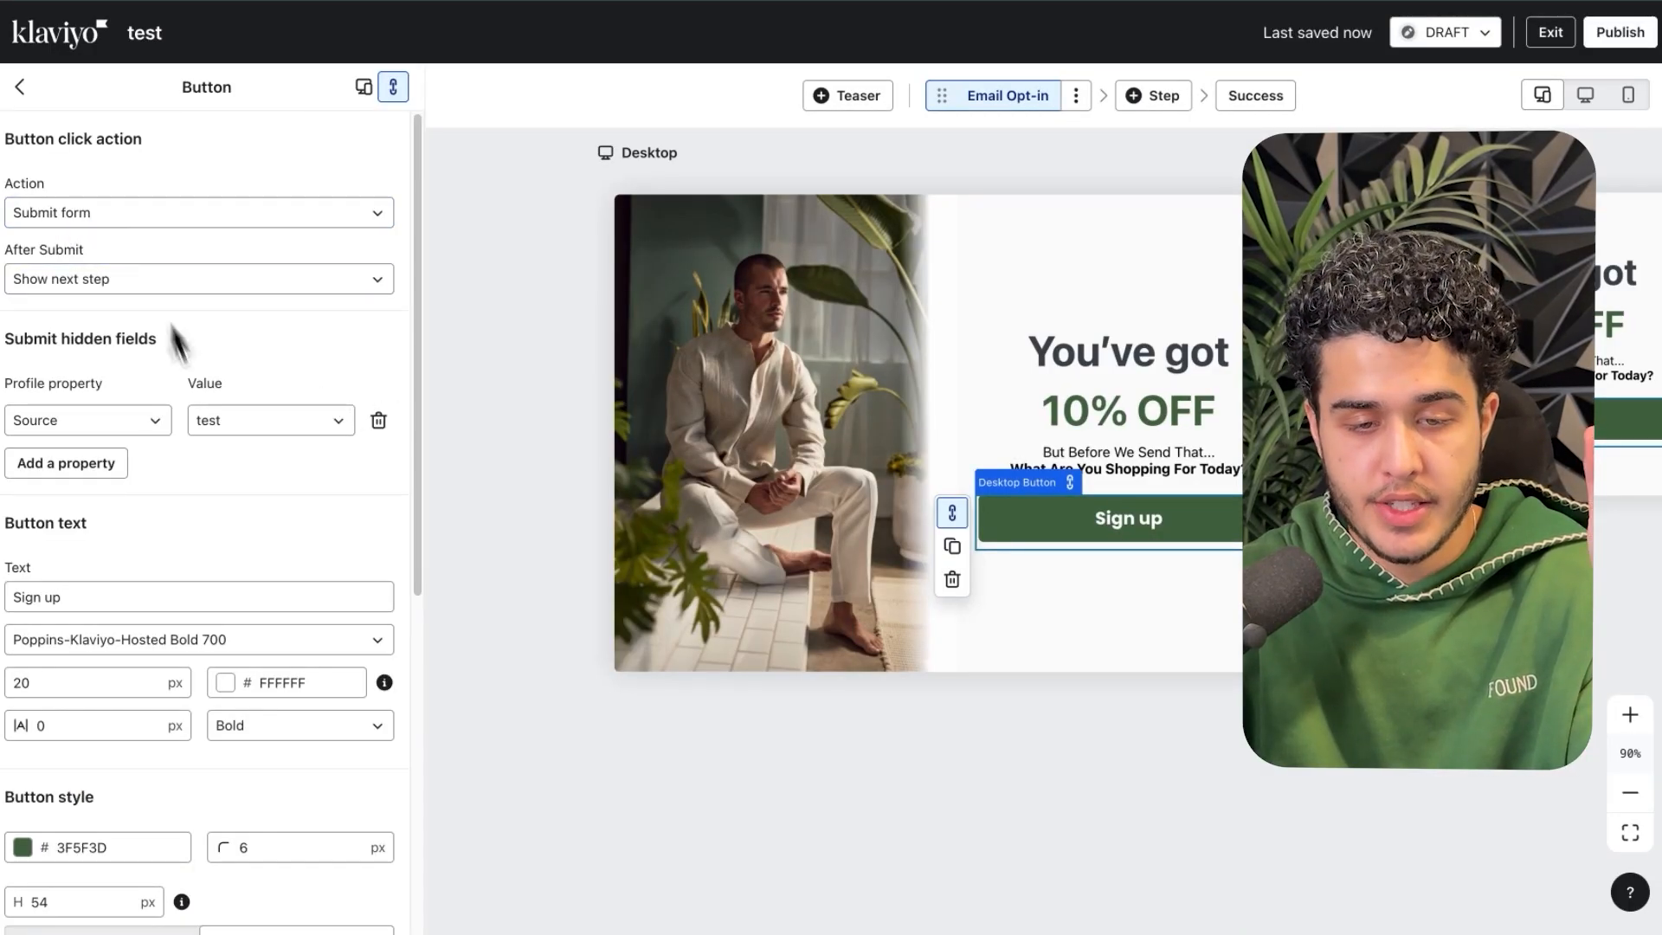
pyautogui.click(77, 466)
pyautogui.click(76, 468)
pyautogui.write('cl')
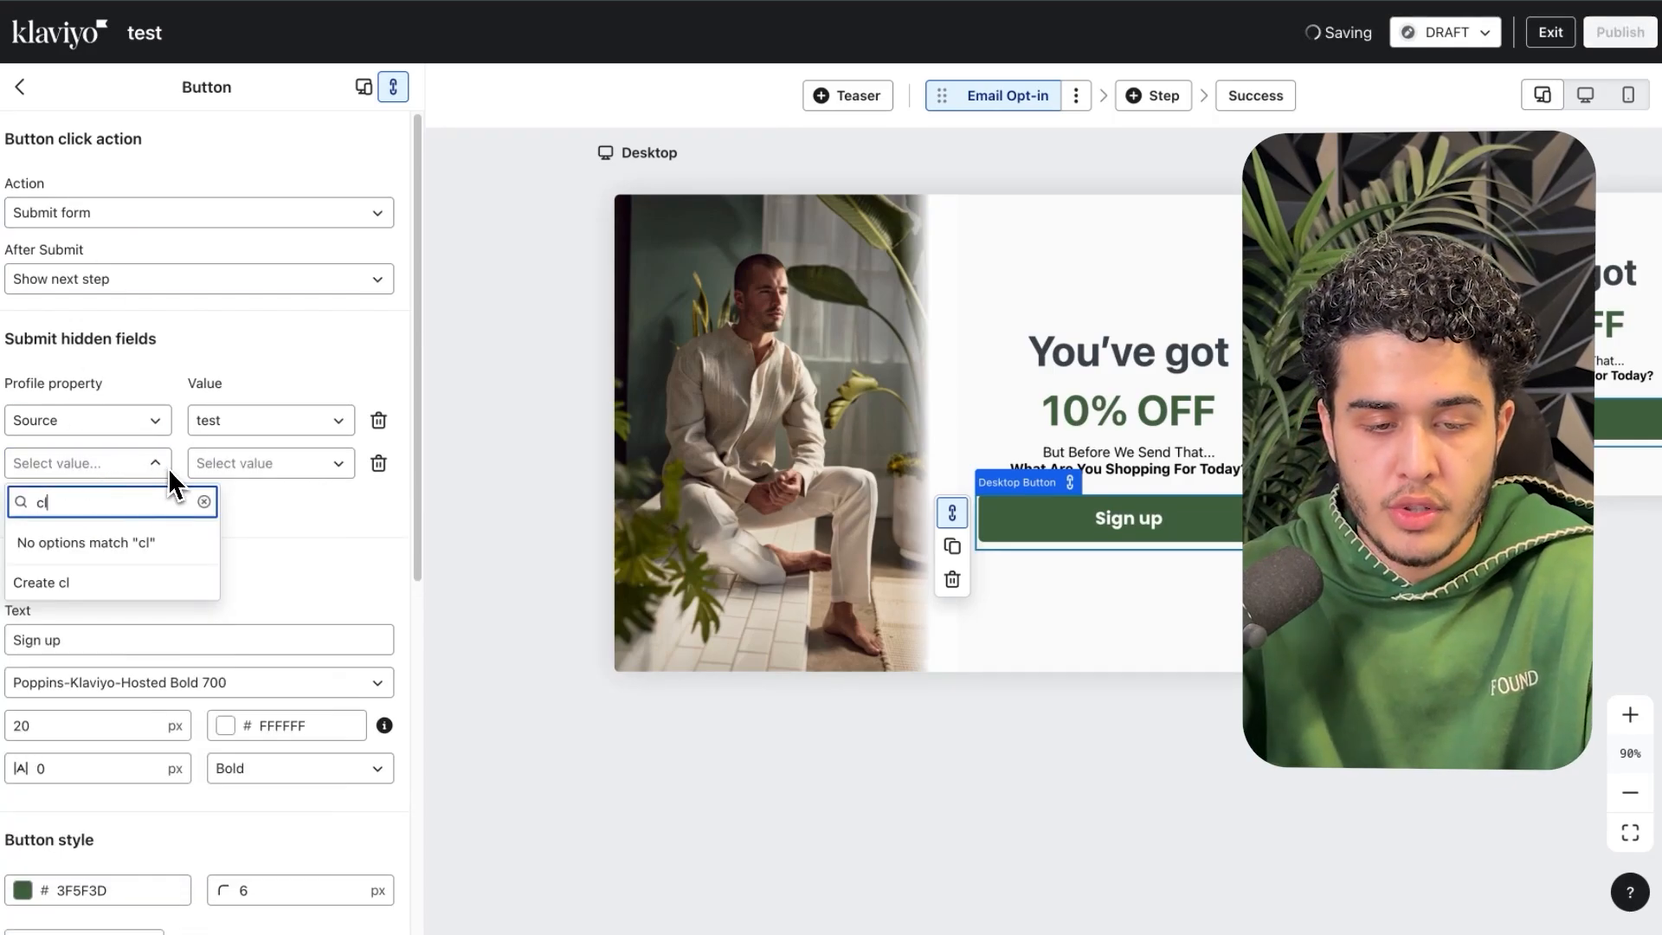
pyautogui.write('othing')
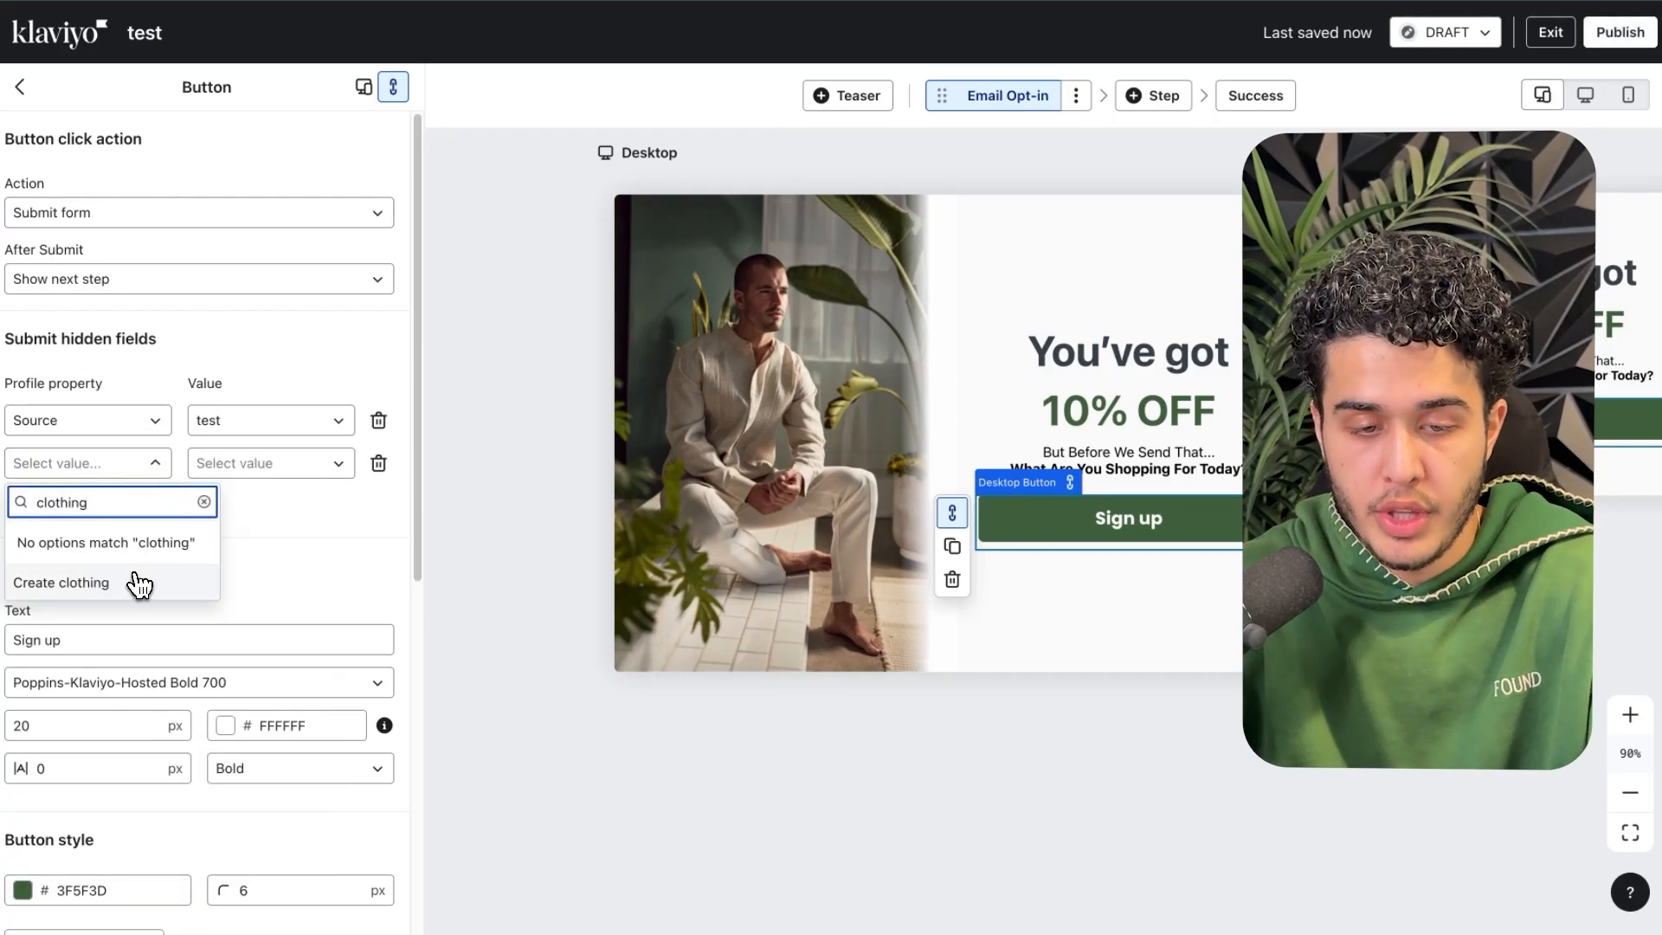
pyautogui.click(134, 582)
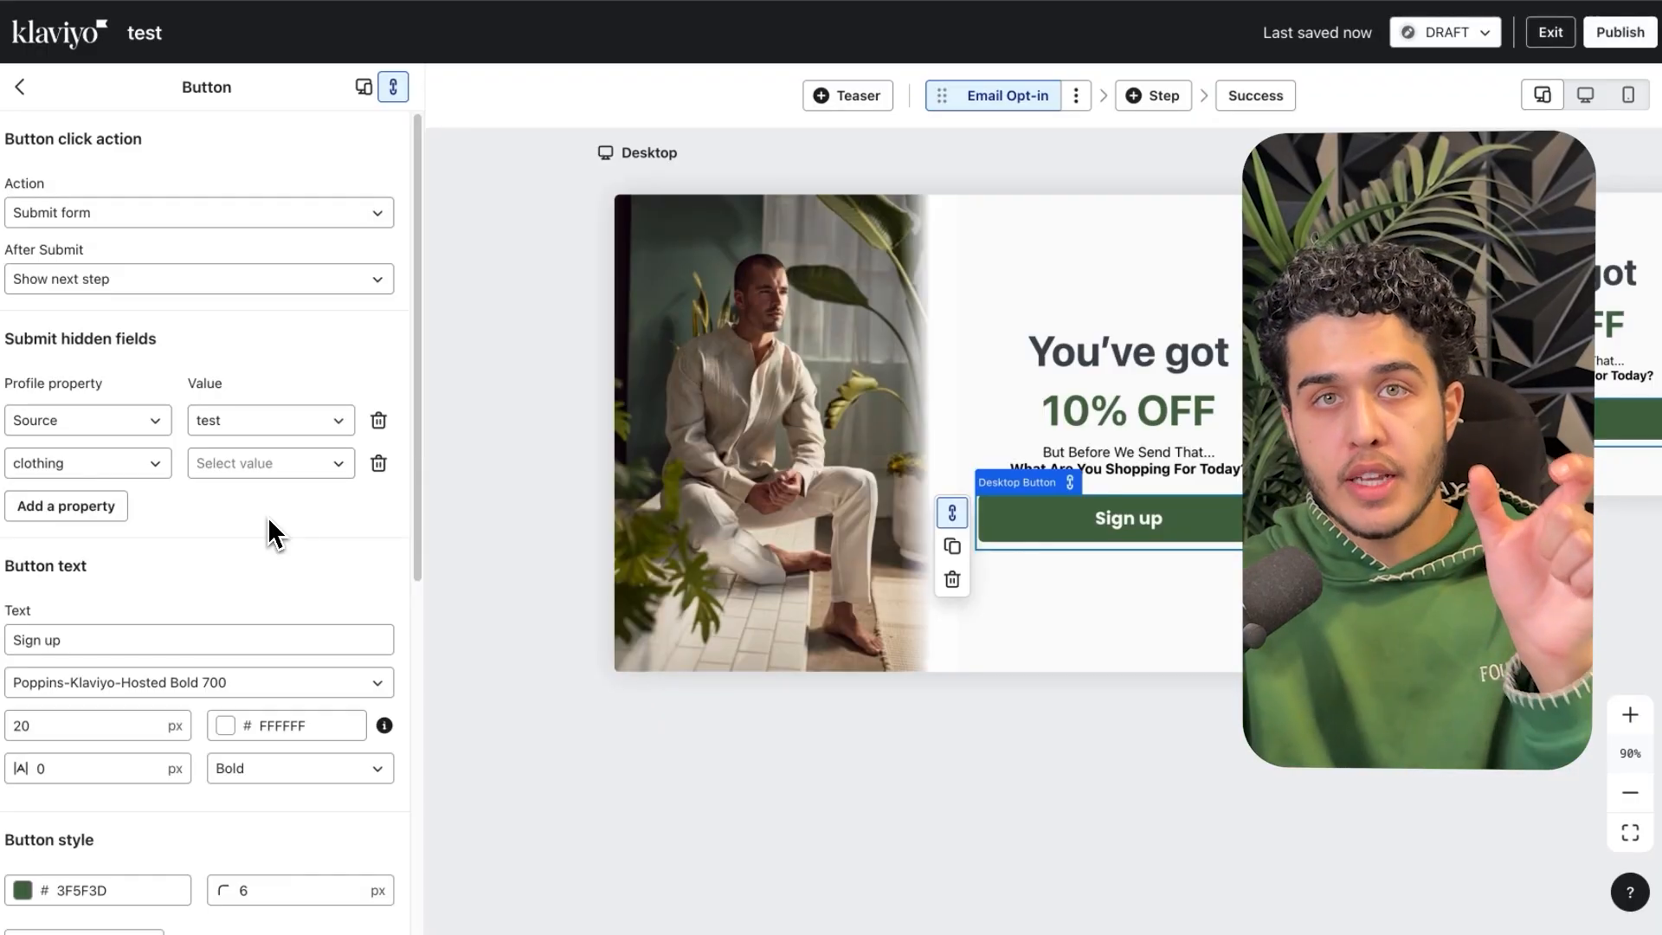
# - Create "Mens Clothing" as the value of the Sign up button's hidden clothing property
pyautogui.click(275, 481)
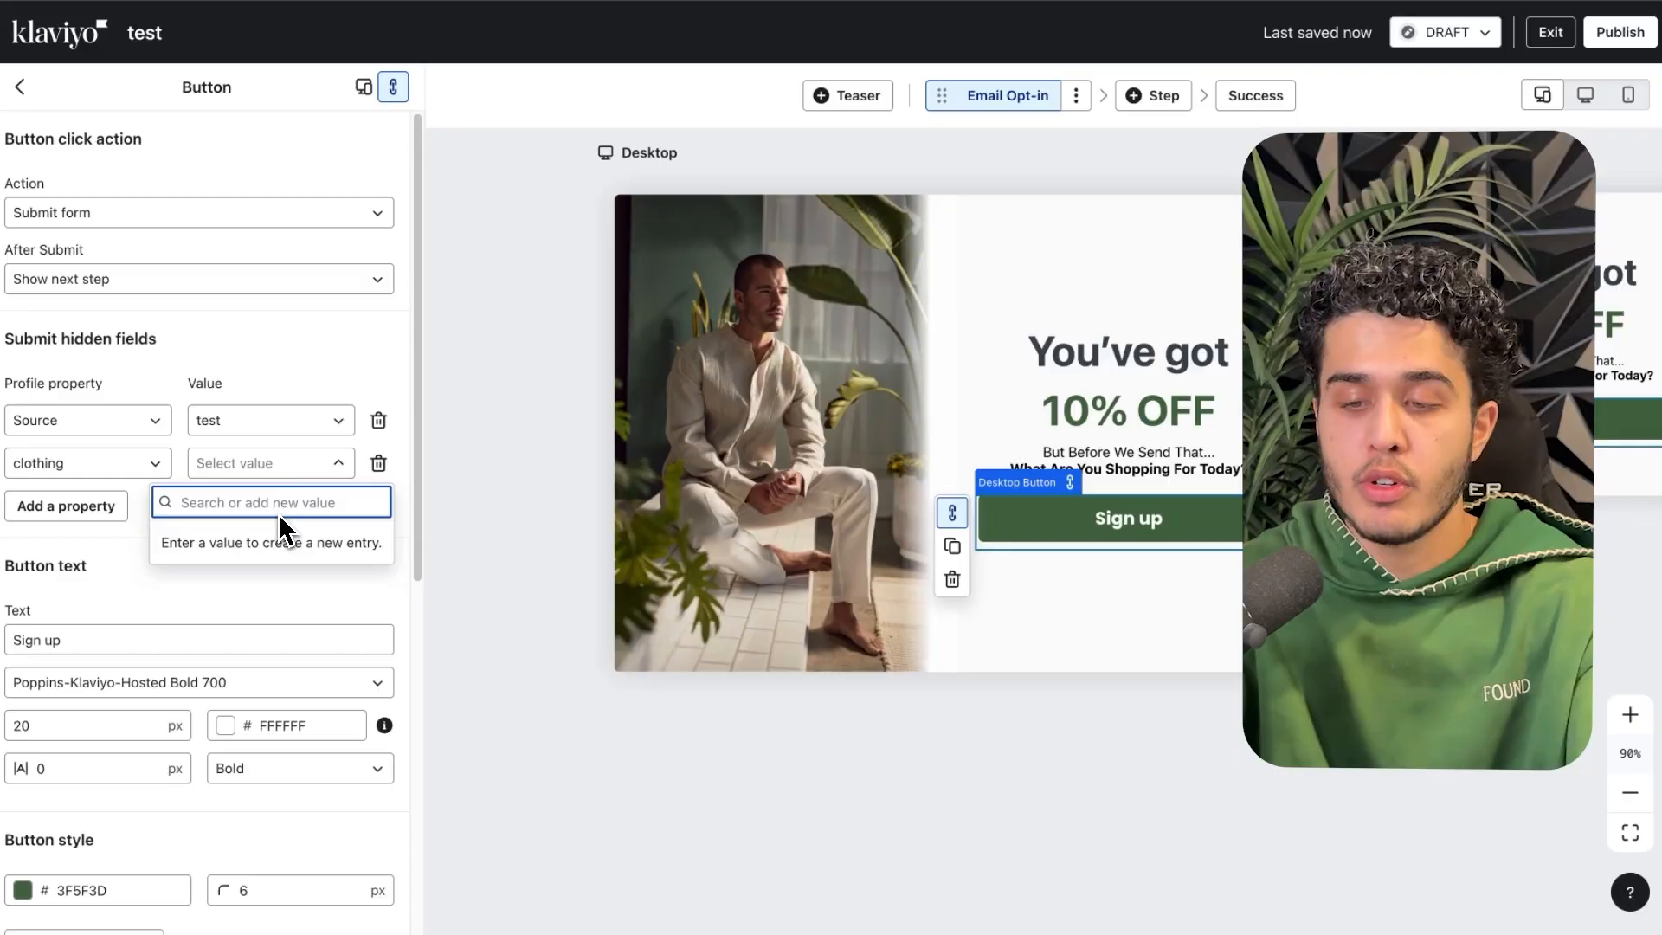
pyautogui.write('Mne Cl')
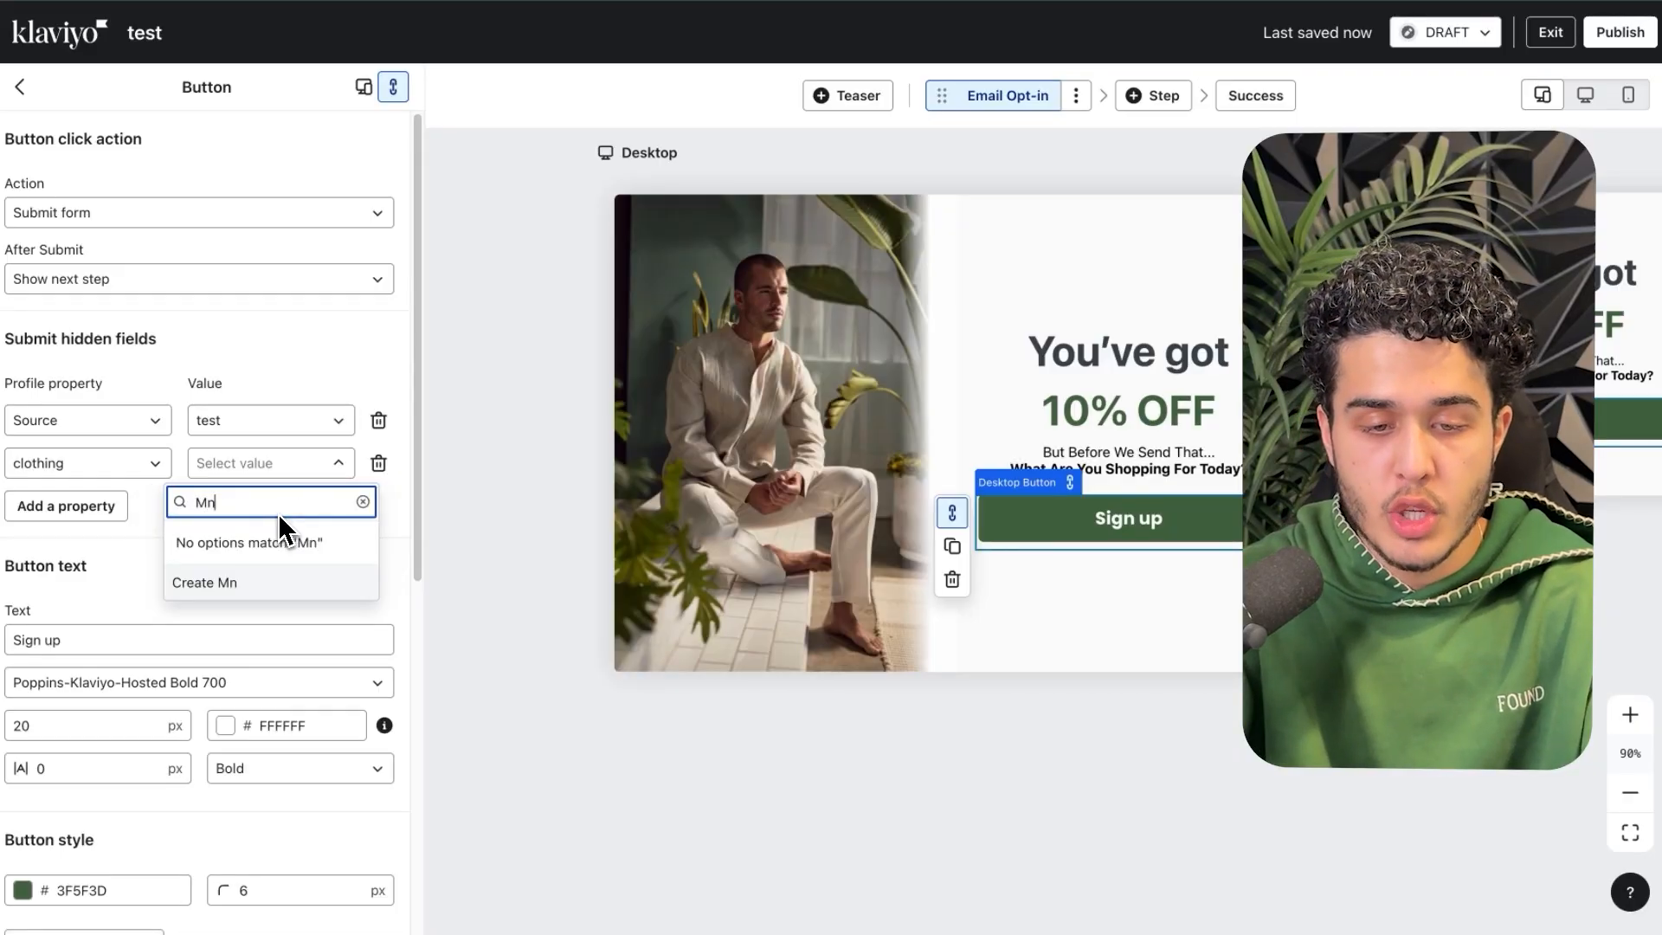
pyautogui.press('BackSpace')
pyautogui.press('BackSpace')
pyautogui.press('BackSpace')
pyautogui.press('BackSpace')
pyautogui.press('BackSpace')
pyautogui.write('ens Clo')
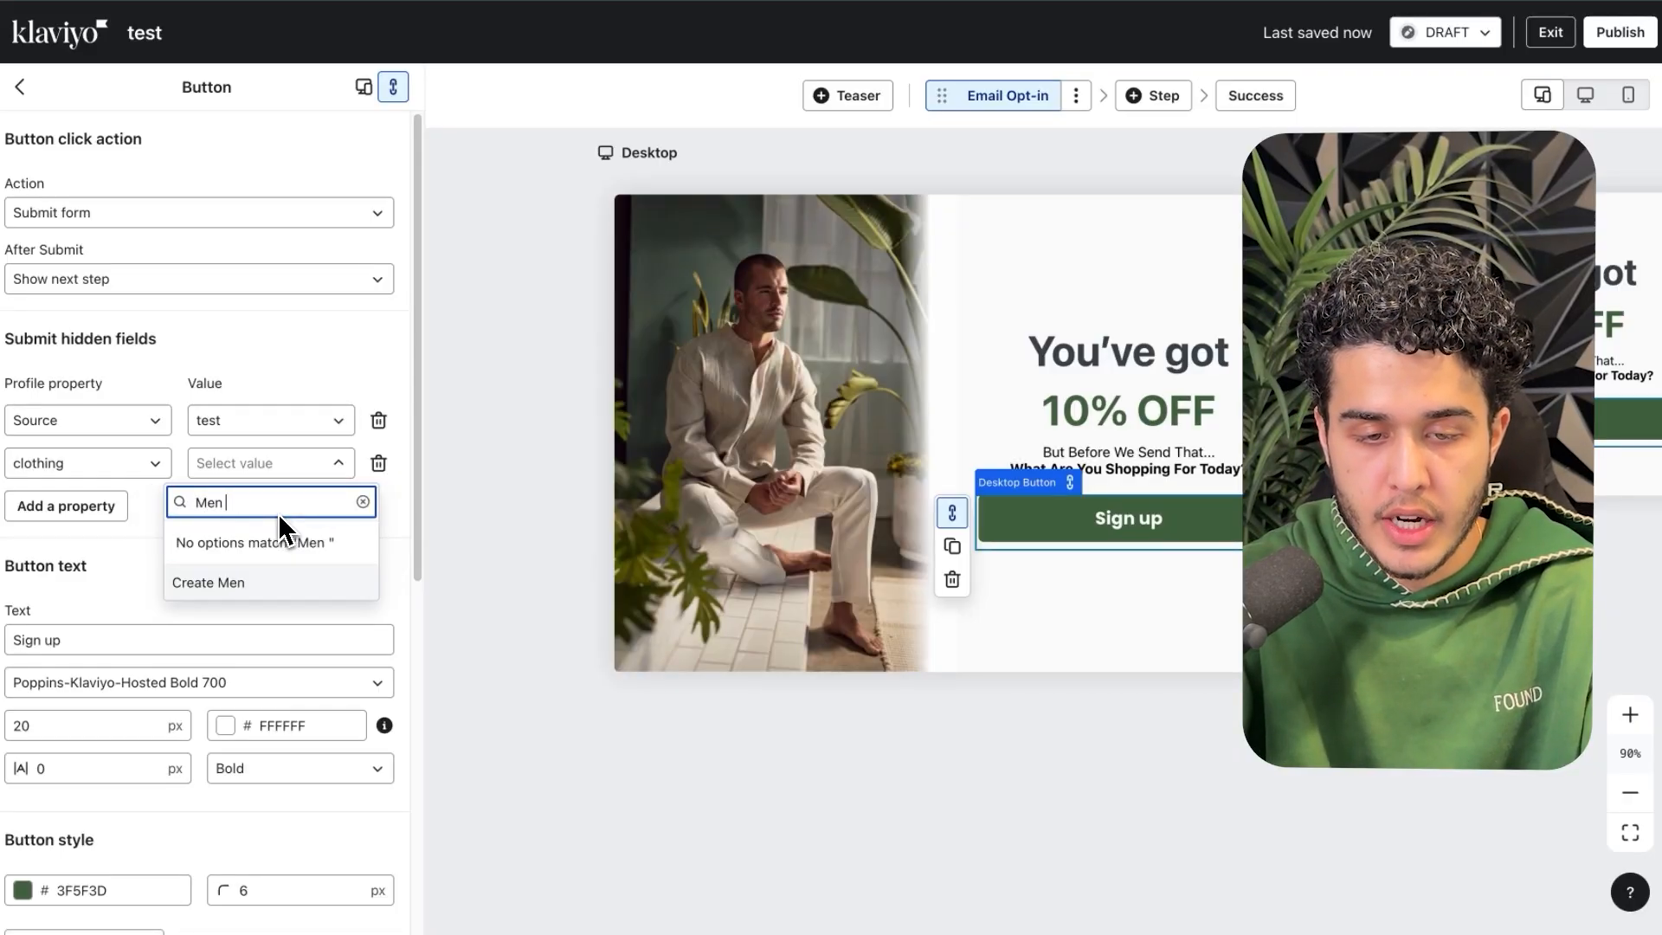
pyautogui.write('thing')
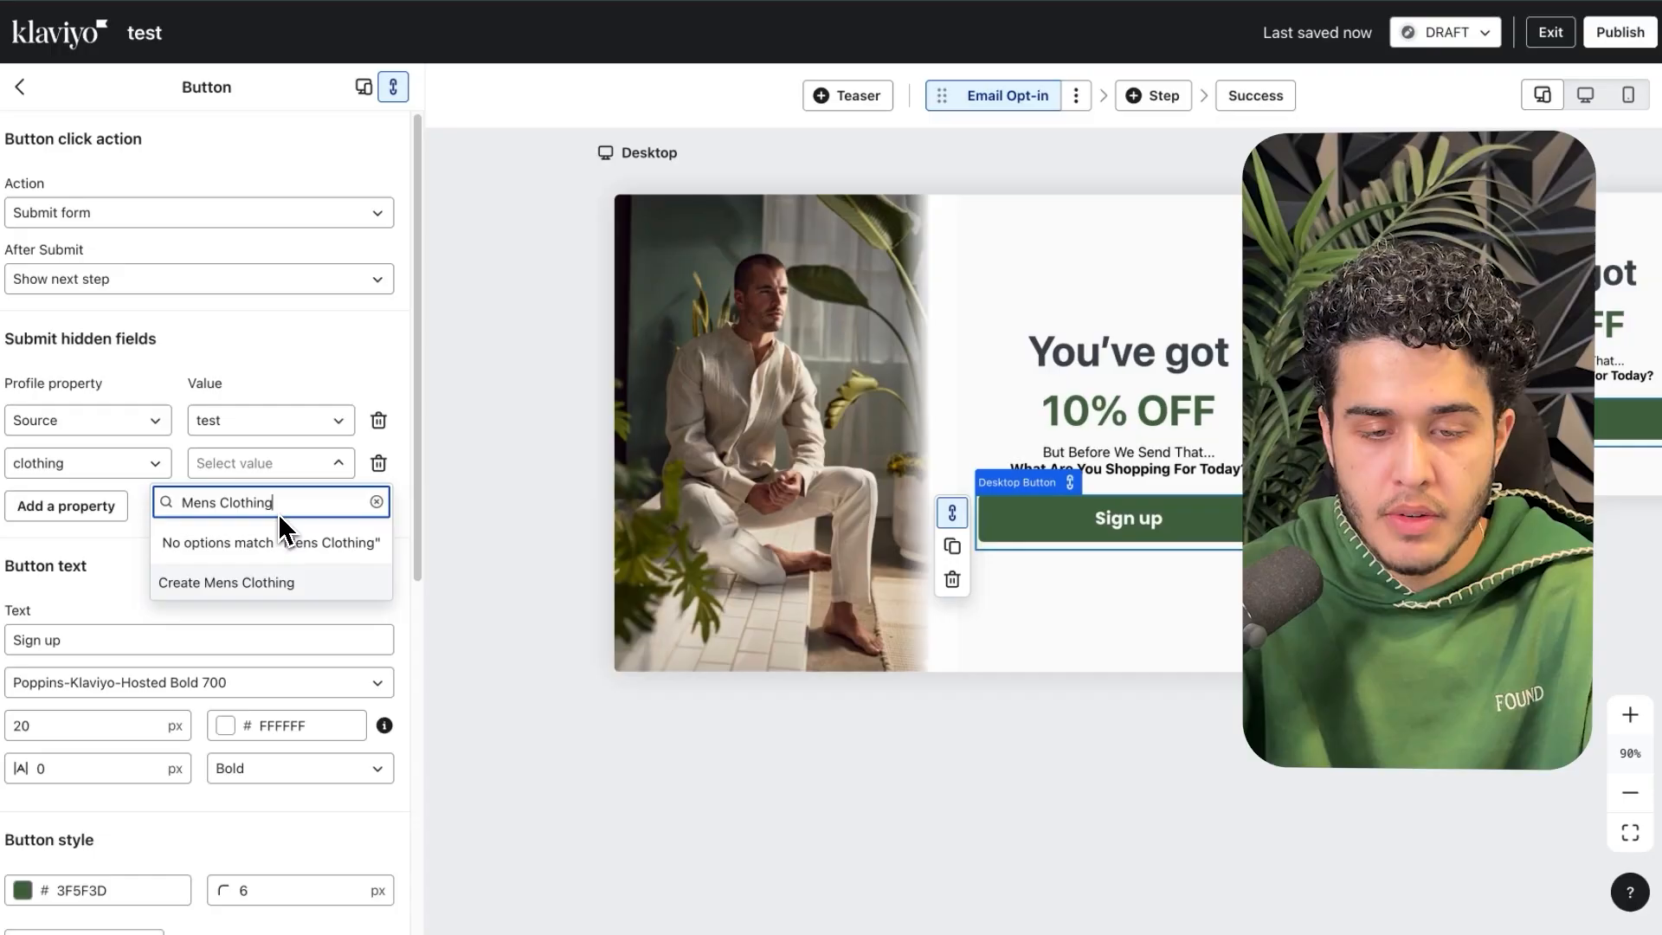
pyautogui.click(271, 583)
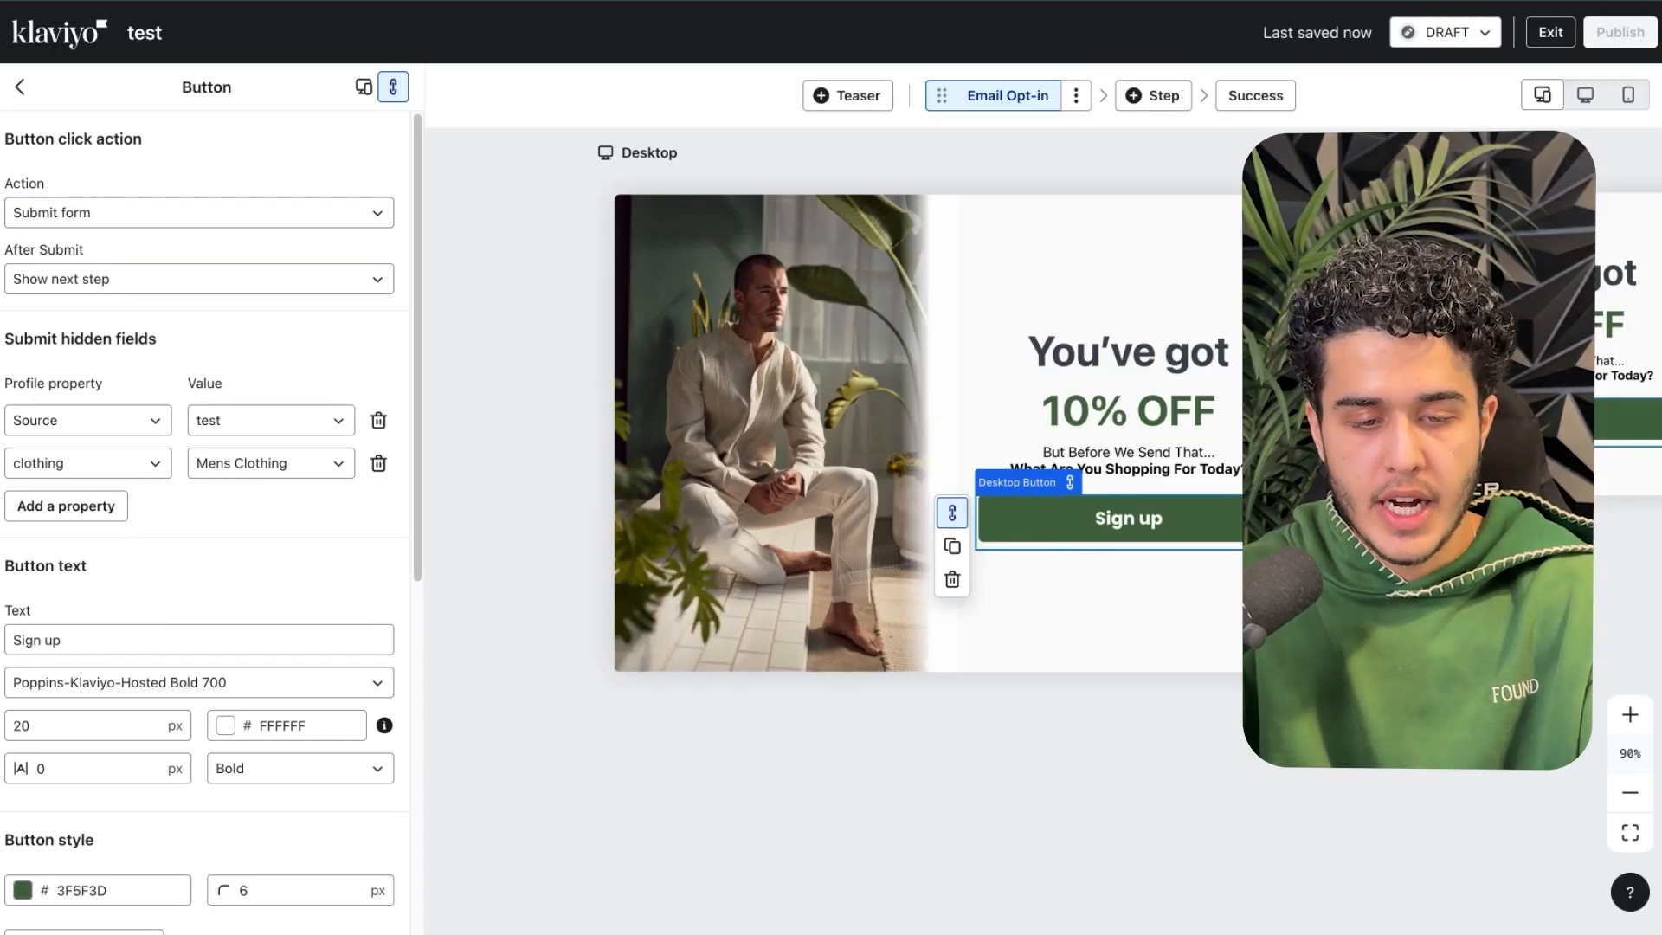
# - Change the Sign up button's text to "Men's Clothing"
pyautogui.scroll(-1, 200, 625)
pyautogui.click(199, 619)
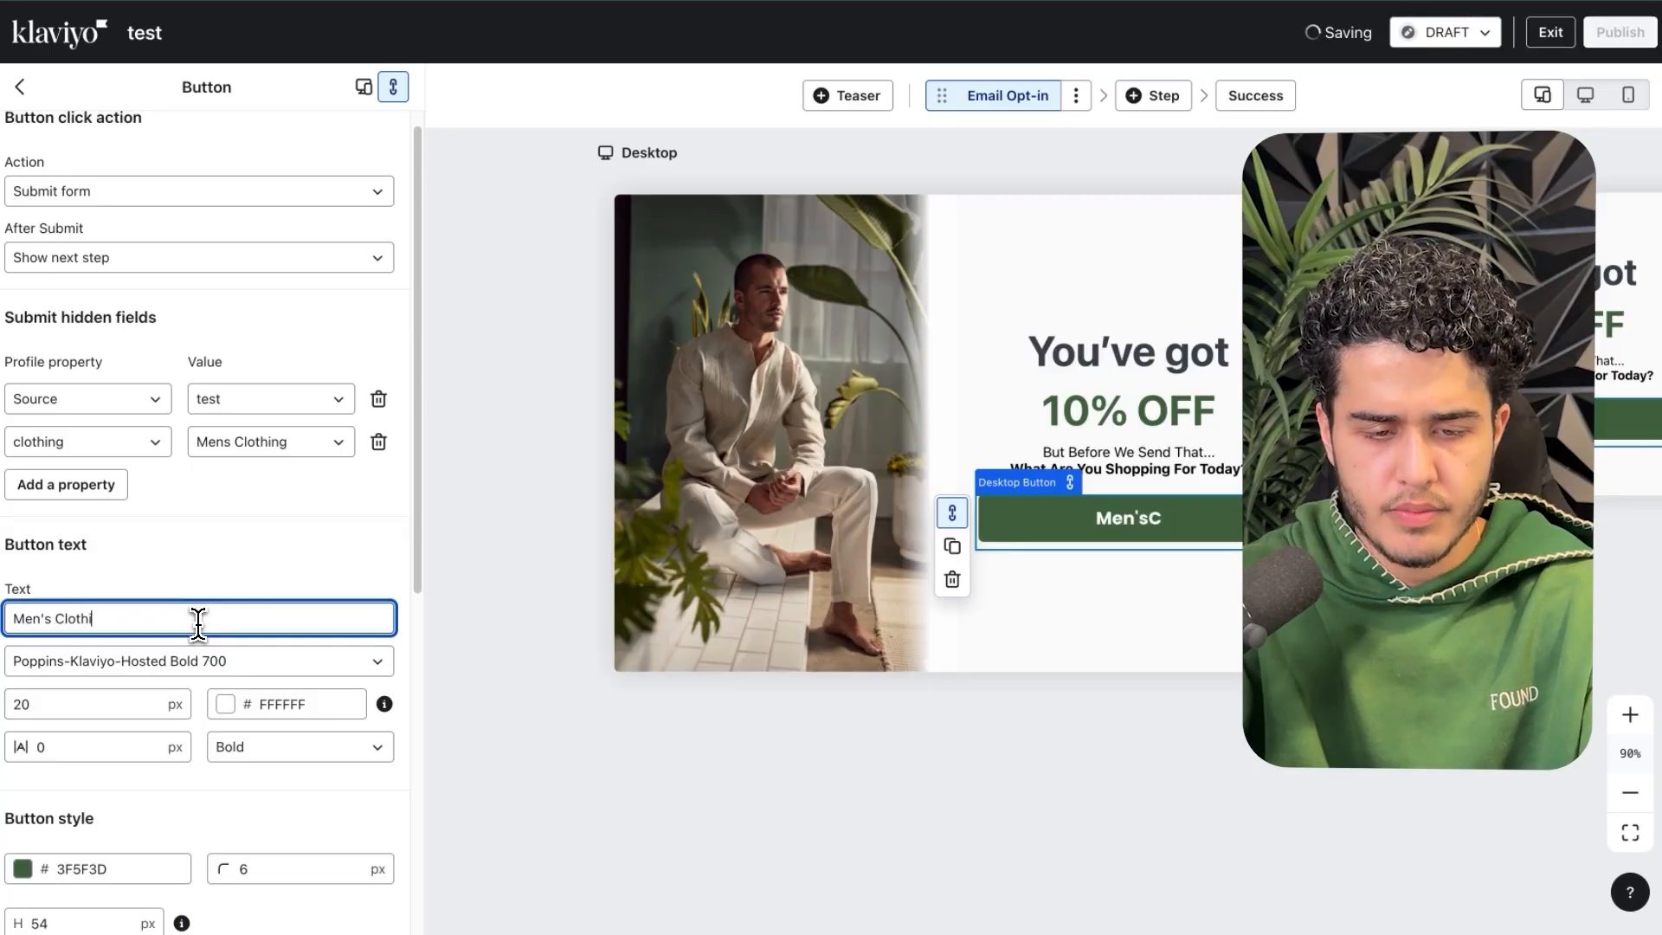
pyautogui.write('ng')
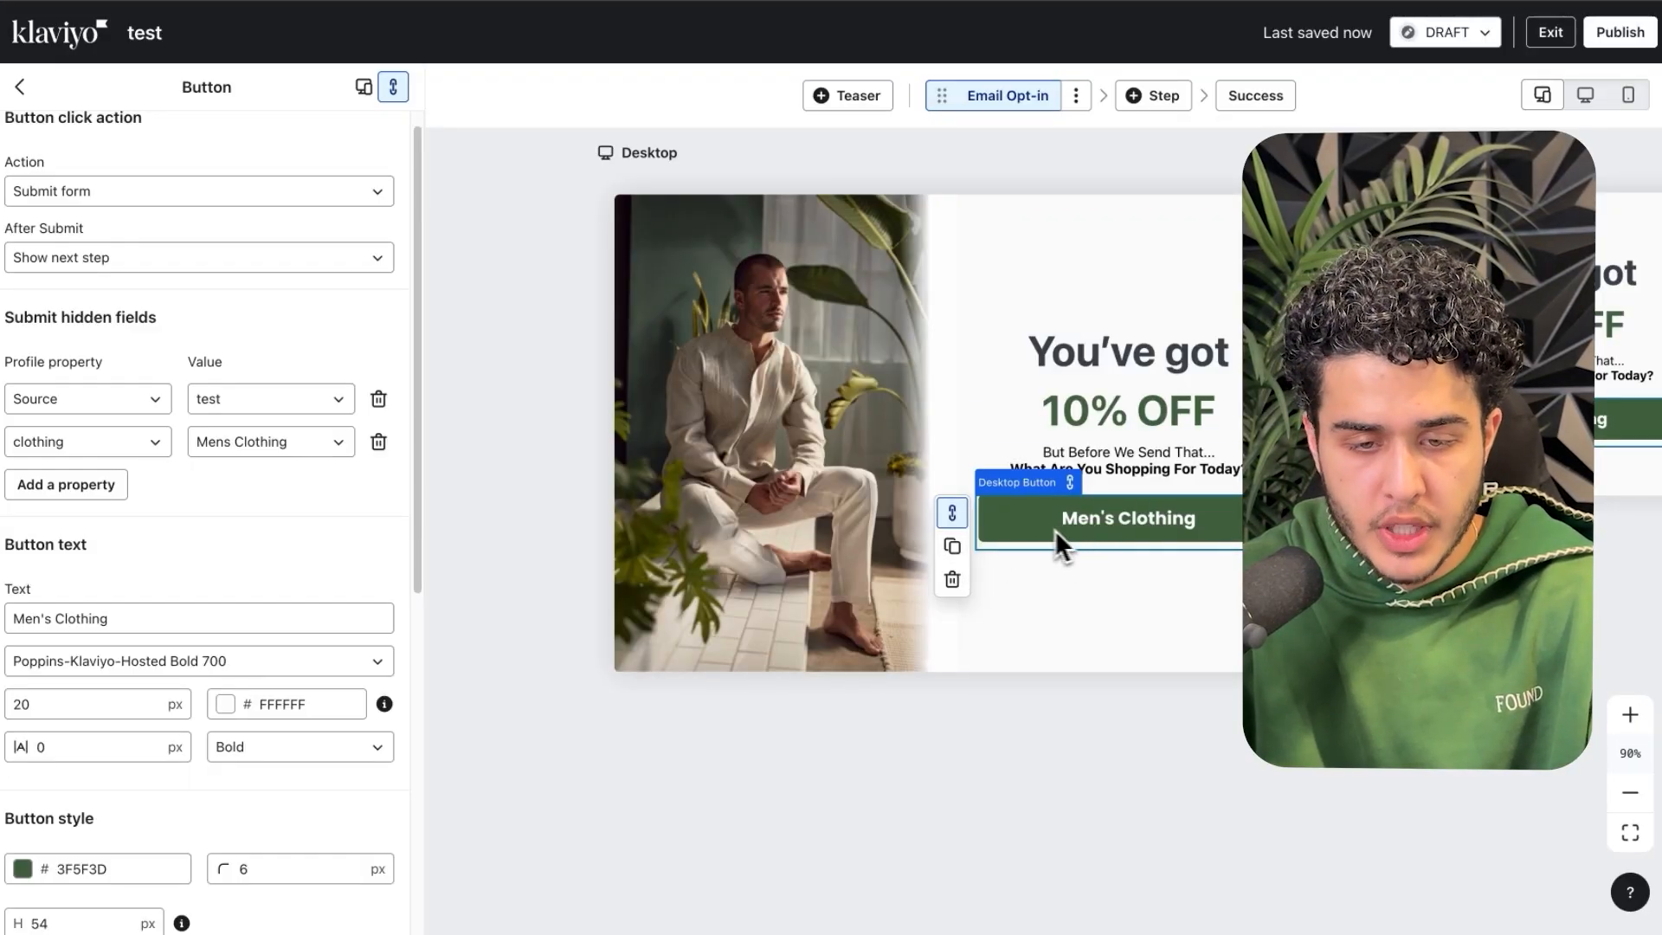
# - Switch to Figma to check the Men's Clothing button's text style in Step #1, and return to Klaviyo
pyautogui.hotkey('ctrl', 'Left')
pyautogui.click(859, 430)
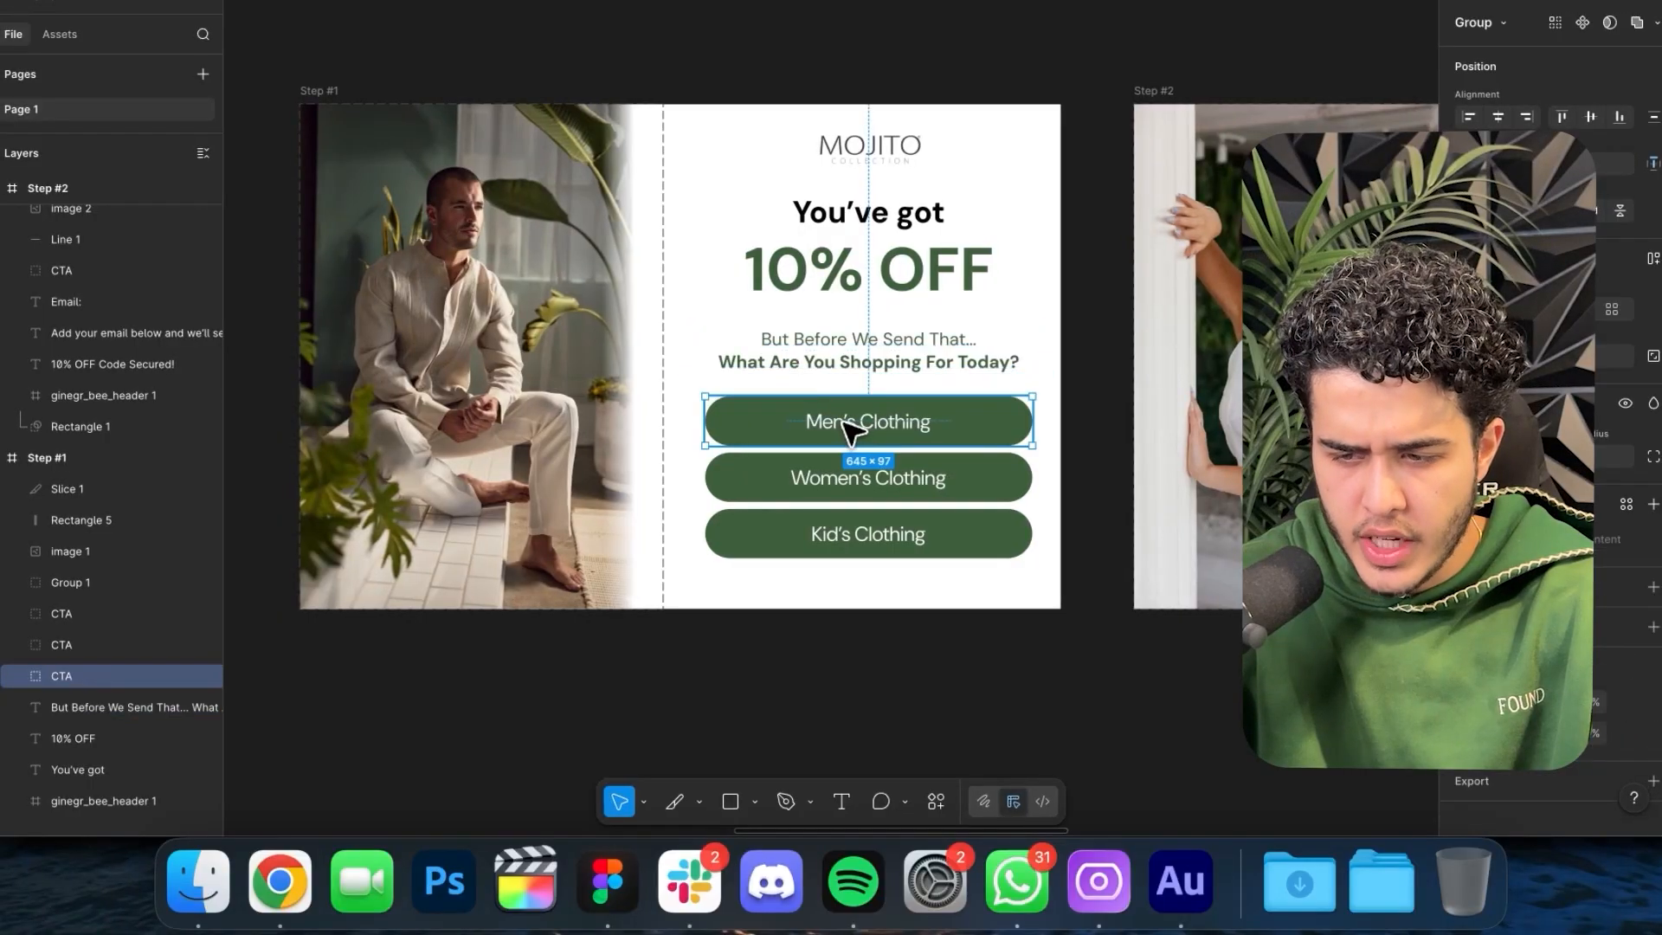
pyautogui.doubleClick(853, 431)
pyautogui.hotkey('ctrl', 'Right')
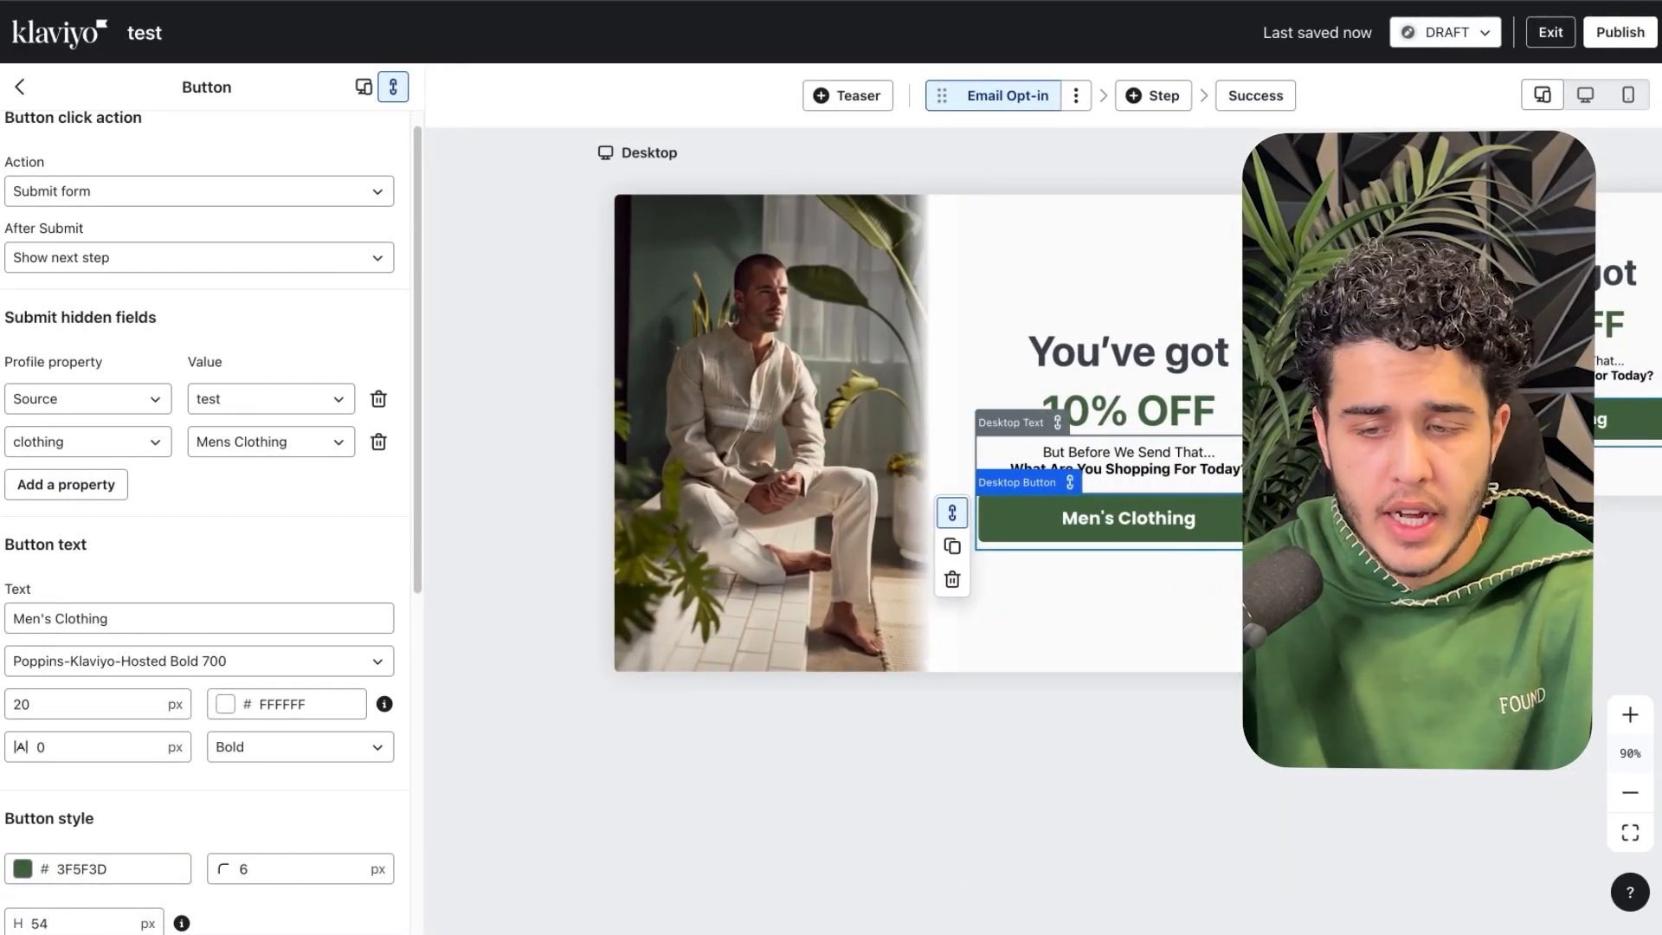
# - Set the Men's Clothing button's font to Nunito-Sans-Klaviyo-Hosted Normal 400 at 22 px and duplicate the button
pyautogui.scroll(-2, 216, 554)
pyautogui.click(160, 544)
pyautogui.write('dm,')
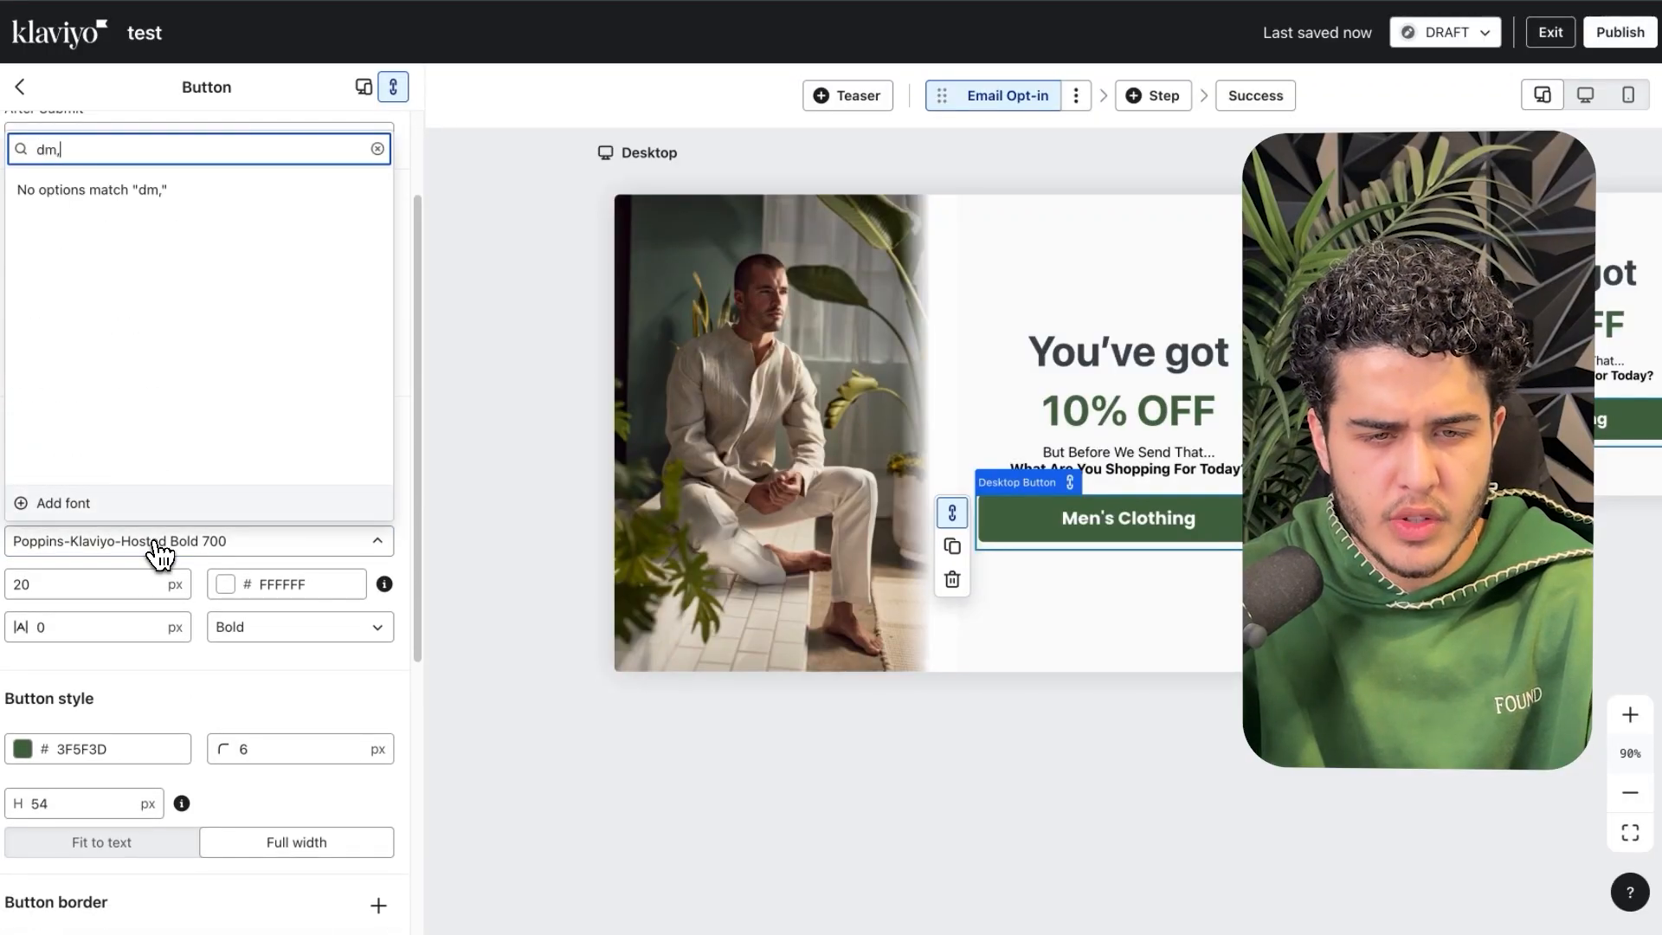
pyautogui.write(' san')
pyautogui.press('super+BackSpace')
pyautogui.write('san')
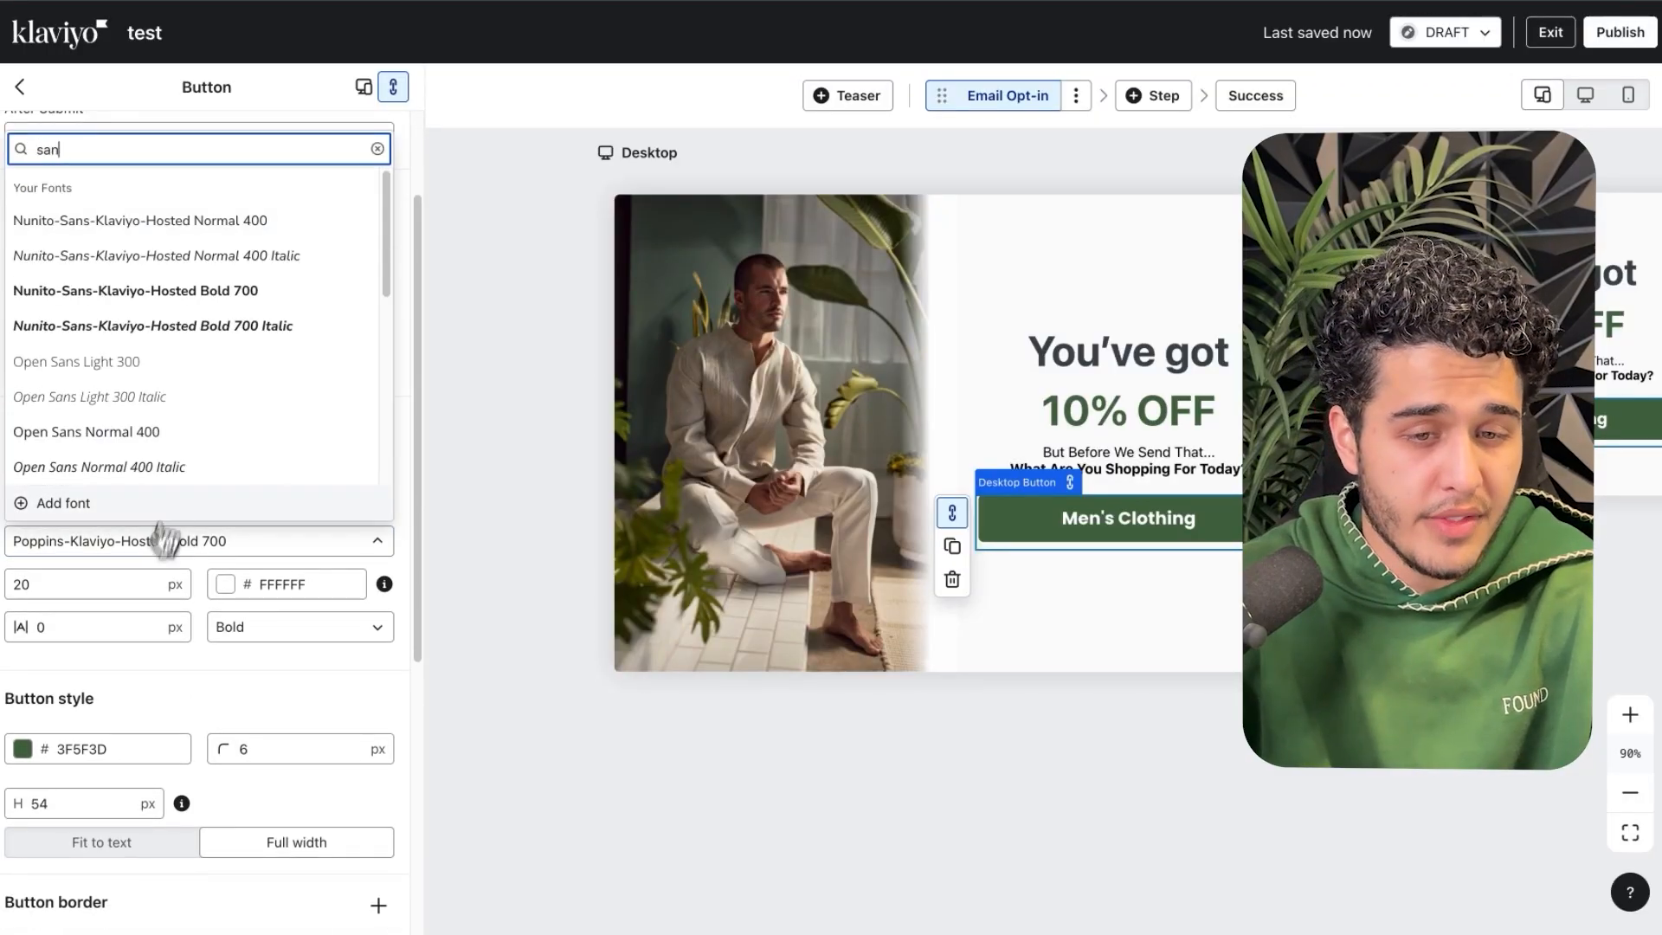
pyautogui.click(122, 227)
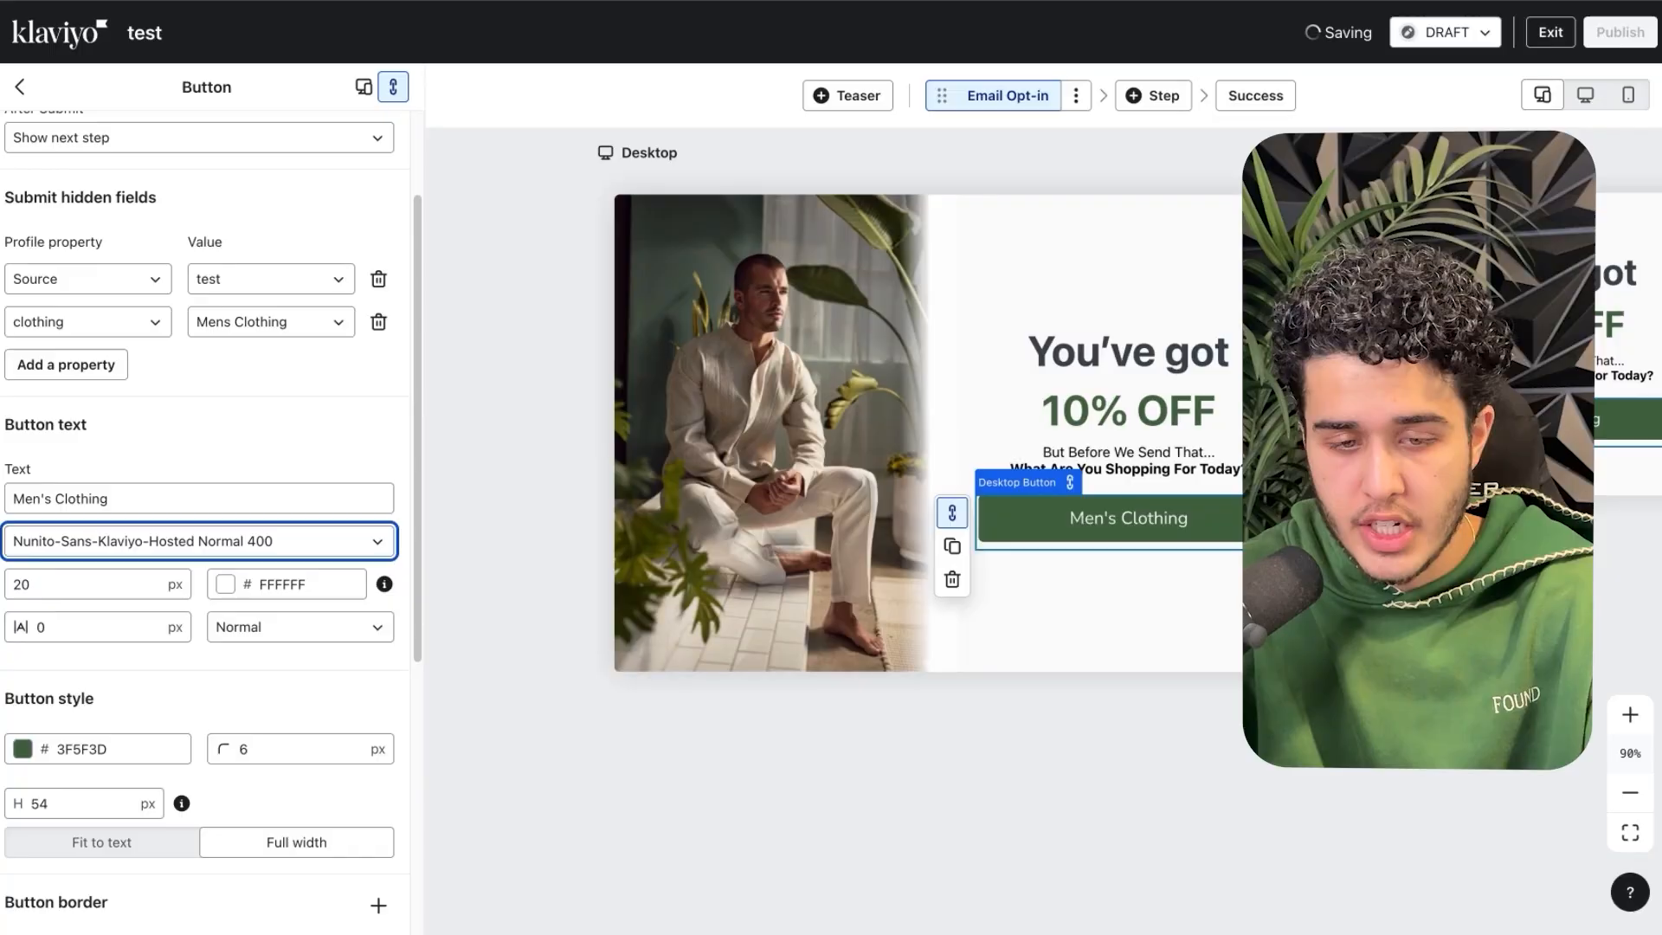
pyautogui.doubleClick(79, 582)
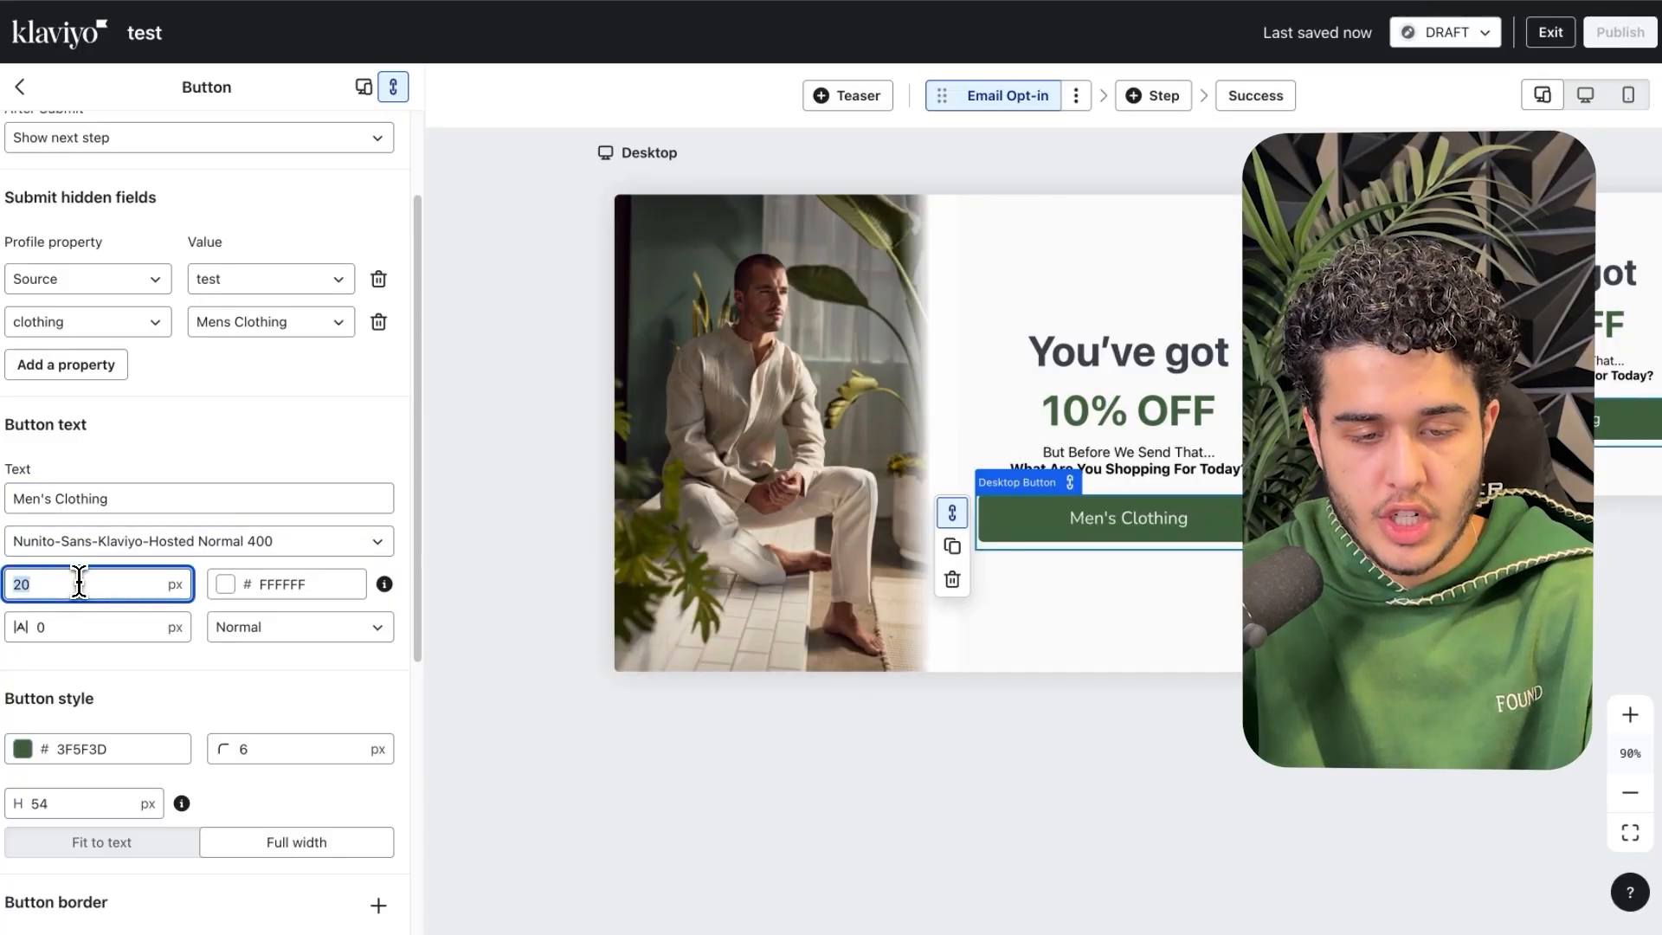
pyautogui.click(1233, 727)
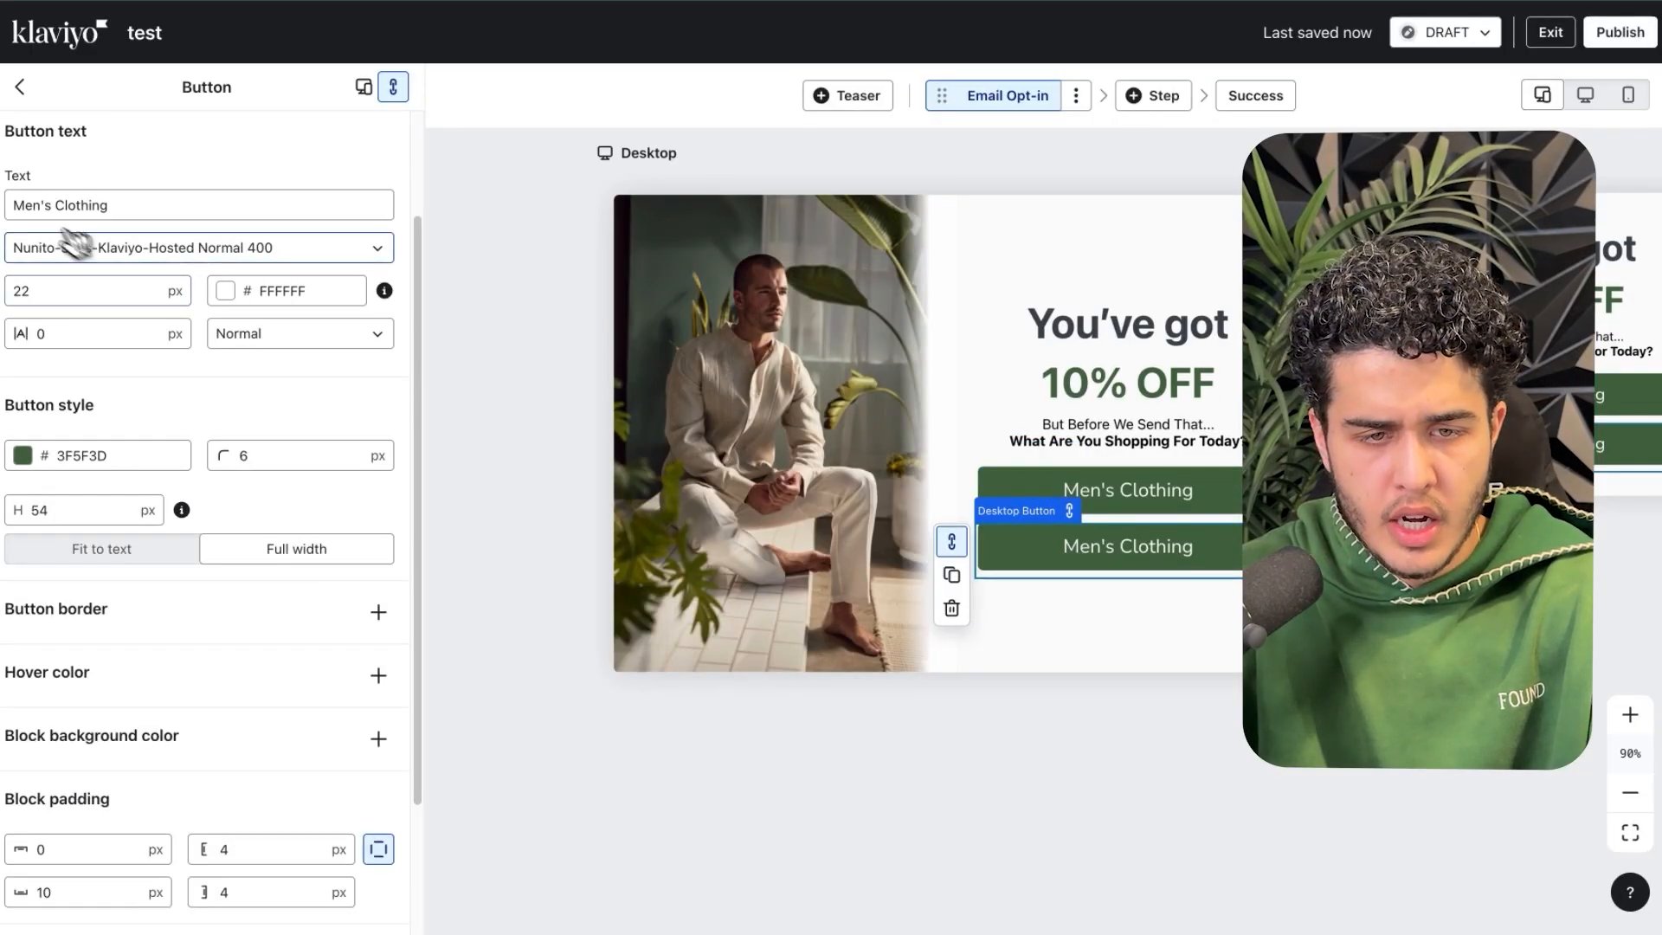
# - Change the duplicated button's text to "Women's Clothing" and set its click action to Submit form
pyautogui.doubleClick(31, 206)
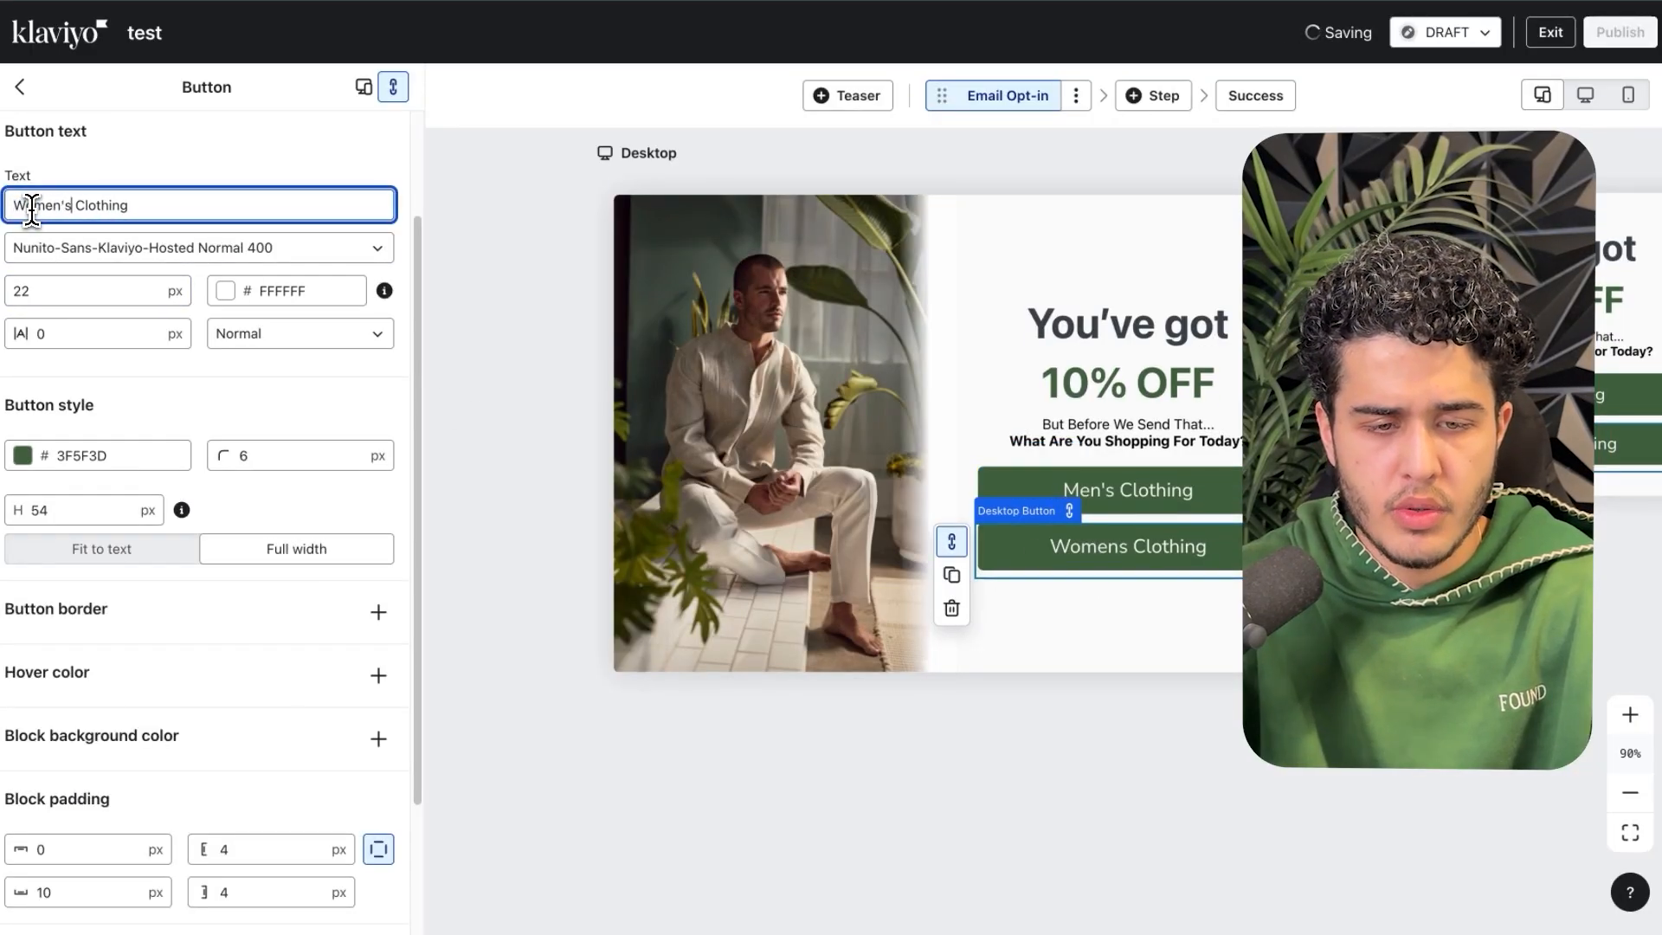
pyautogui.write("Women's")
pyautogui.scroll(2, 122, 372)
pyautogui.click(108, 214)
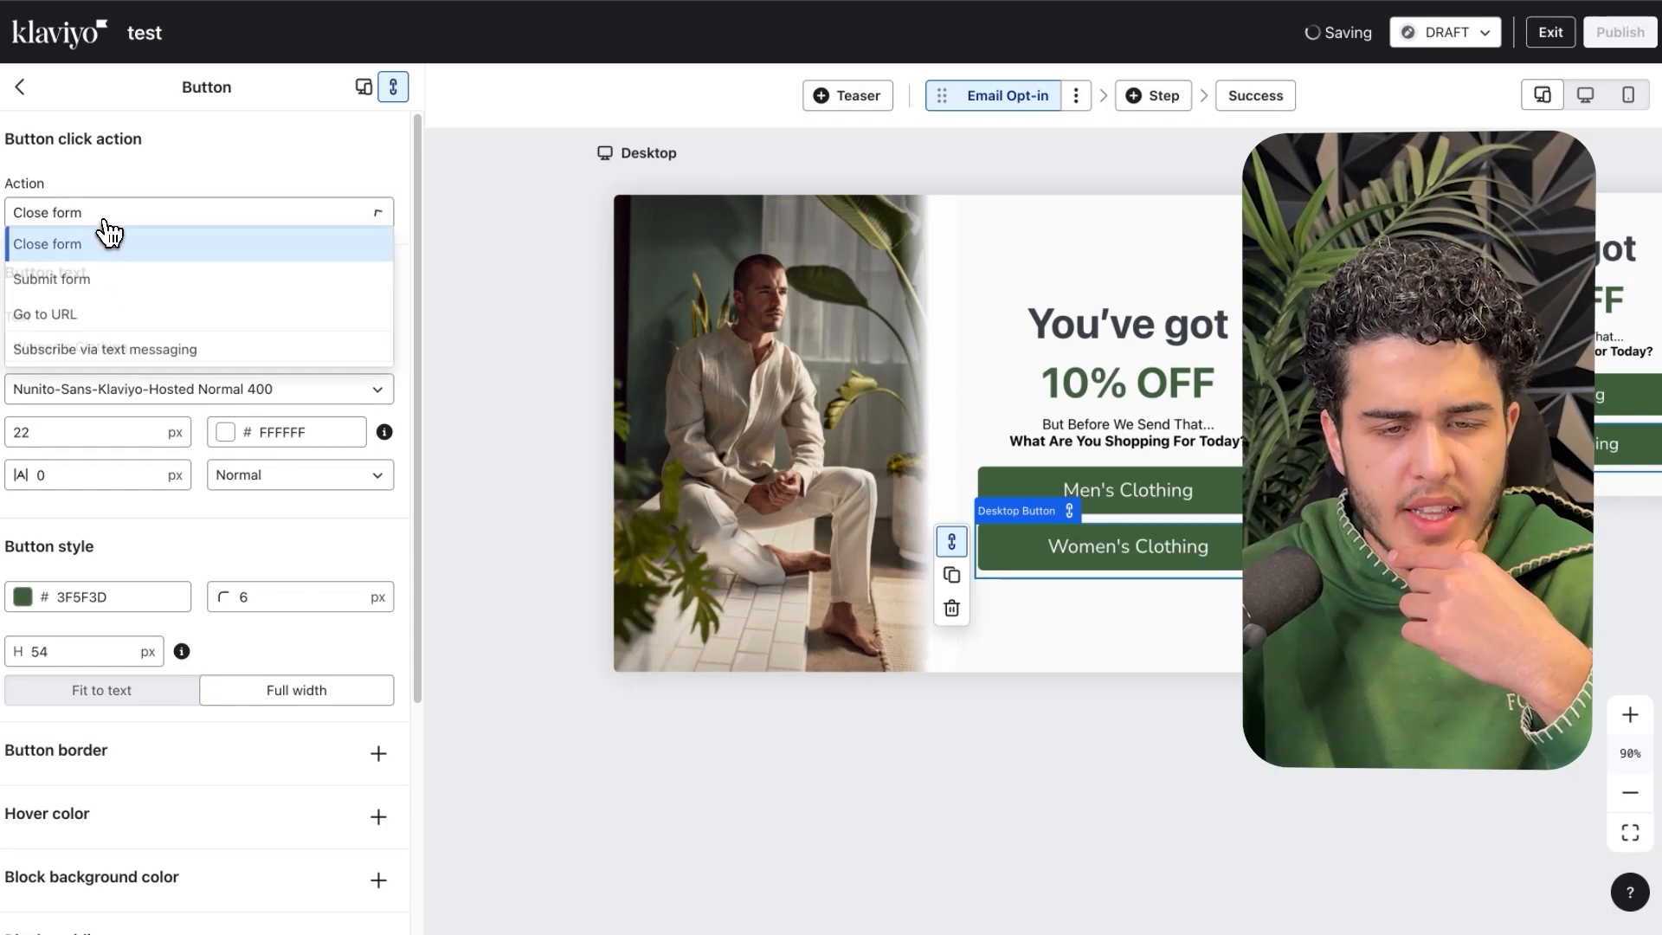
pyautogui.click(82, 297)
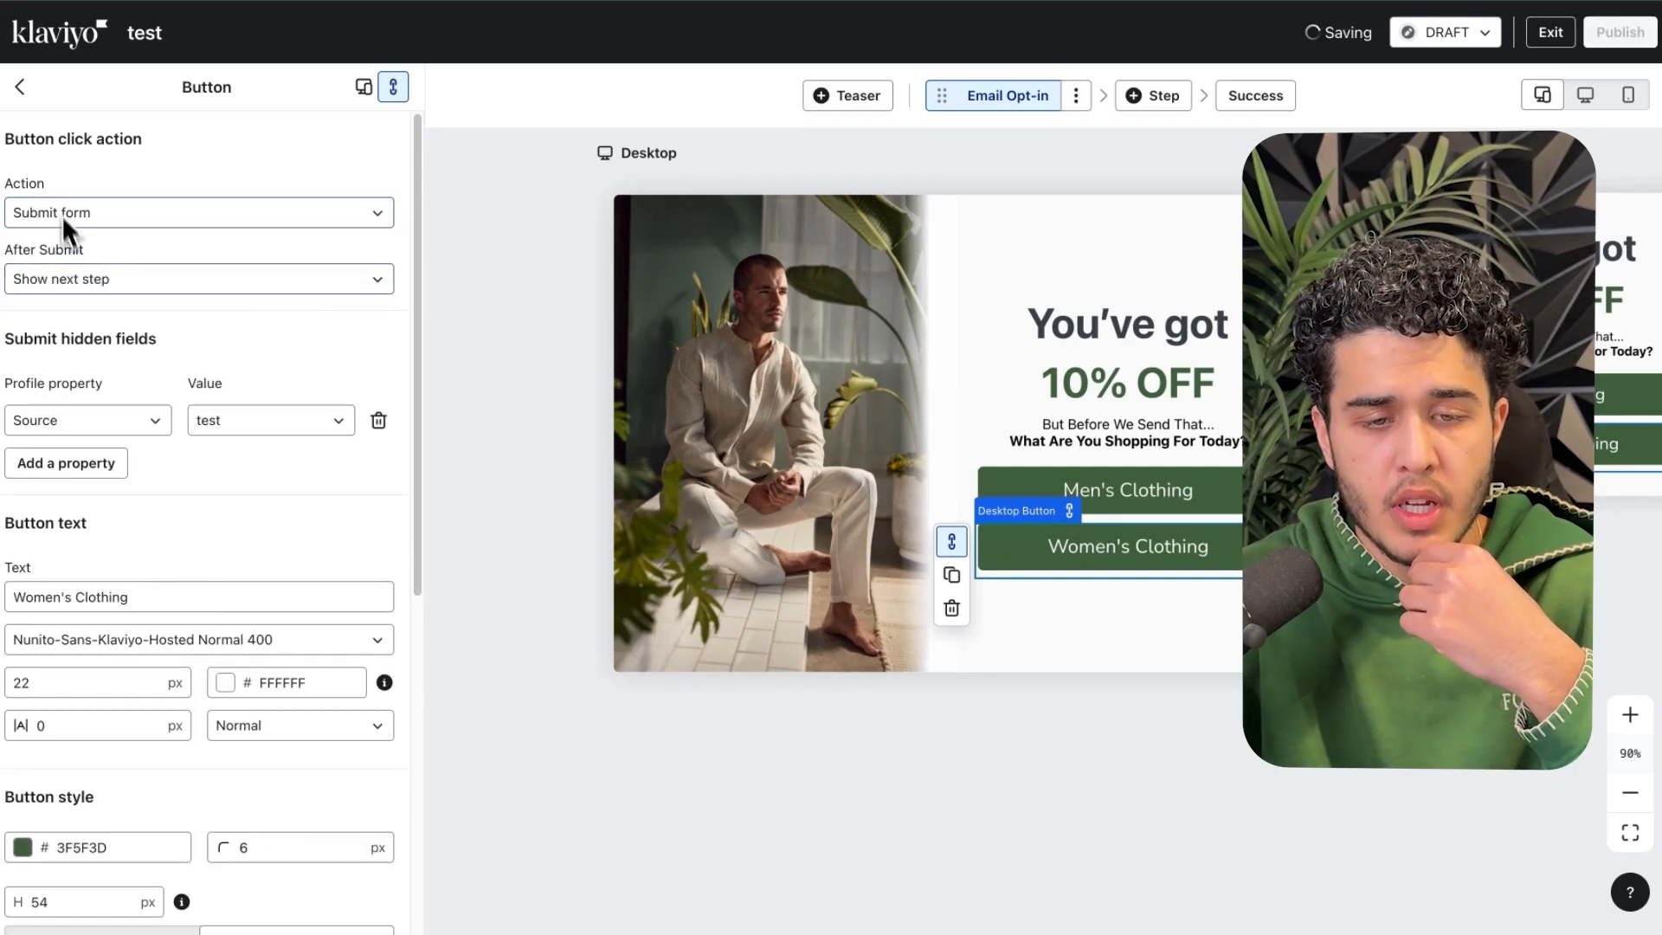
# - Add a hidden "clothing" property with the new value "Women's Clothing" to the Women's Clothing button
pyautogui.click(66, 463)
pyautogui.click(66, 464)
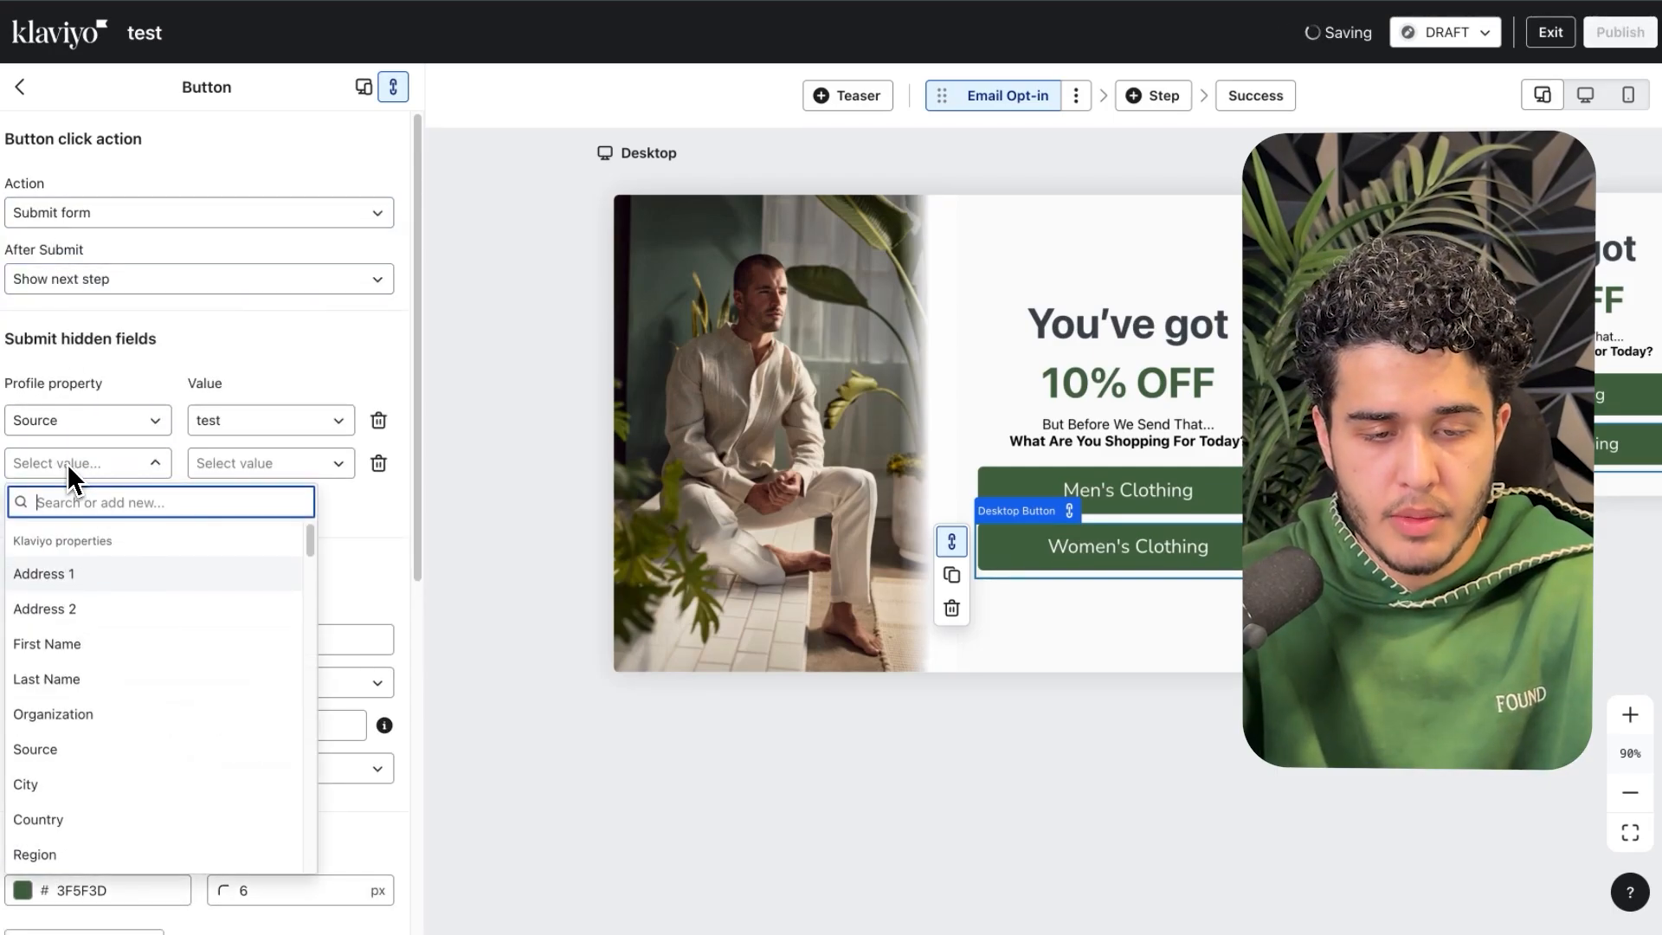
pyautogui.write('clothing')
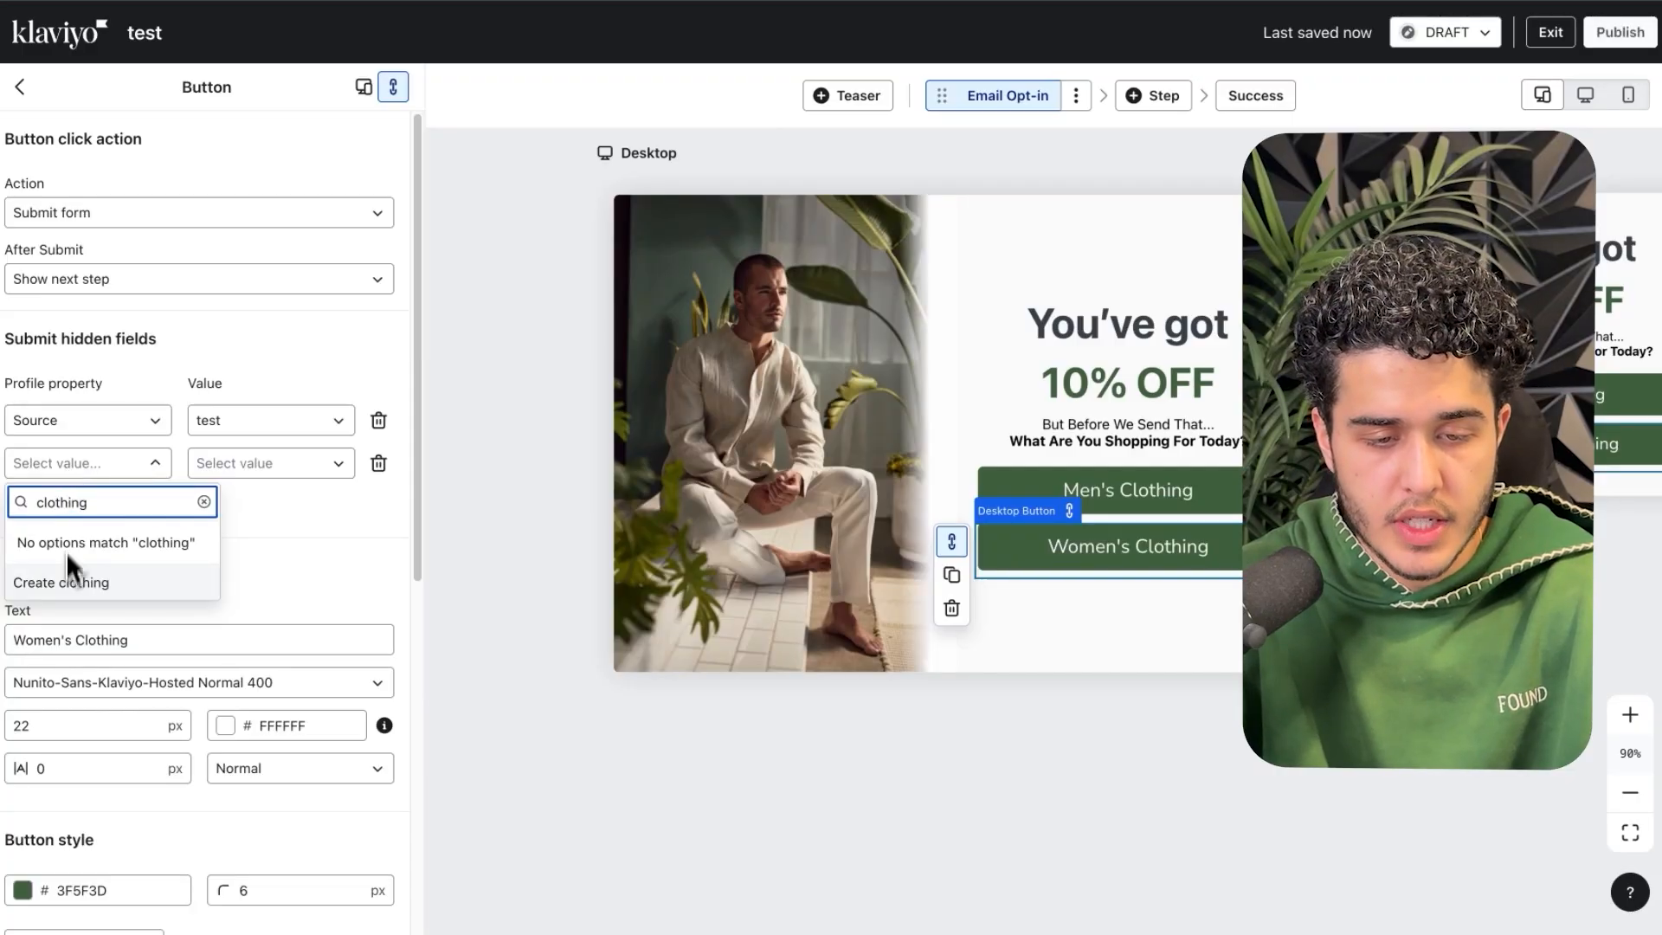
pyautogui.click(67, 578)
pyautogui.click(268, 467)
pyautogui.write('Wo')
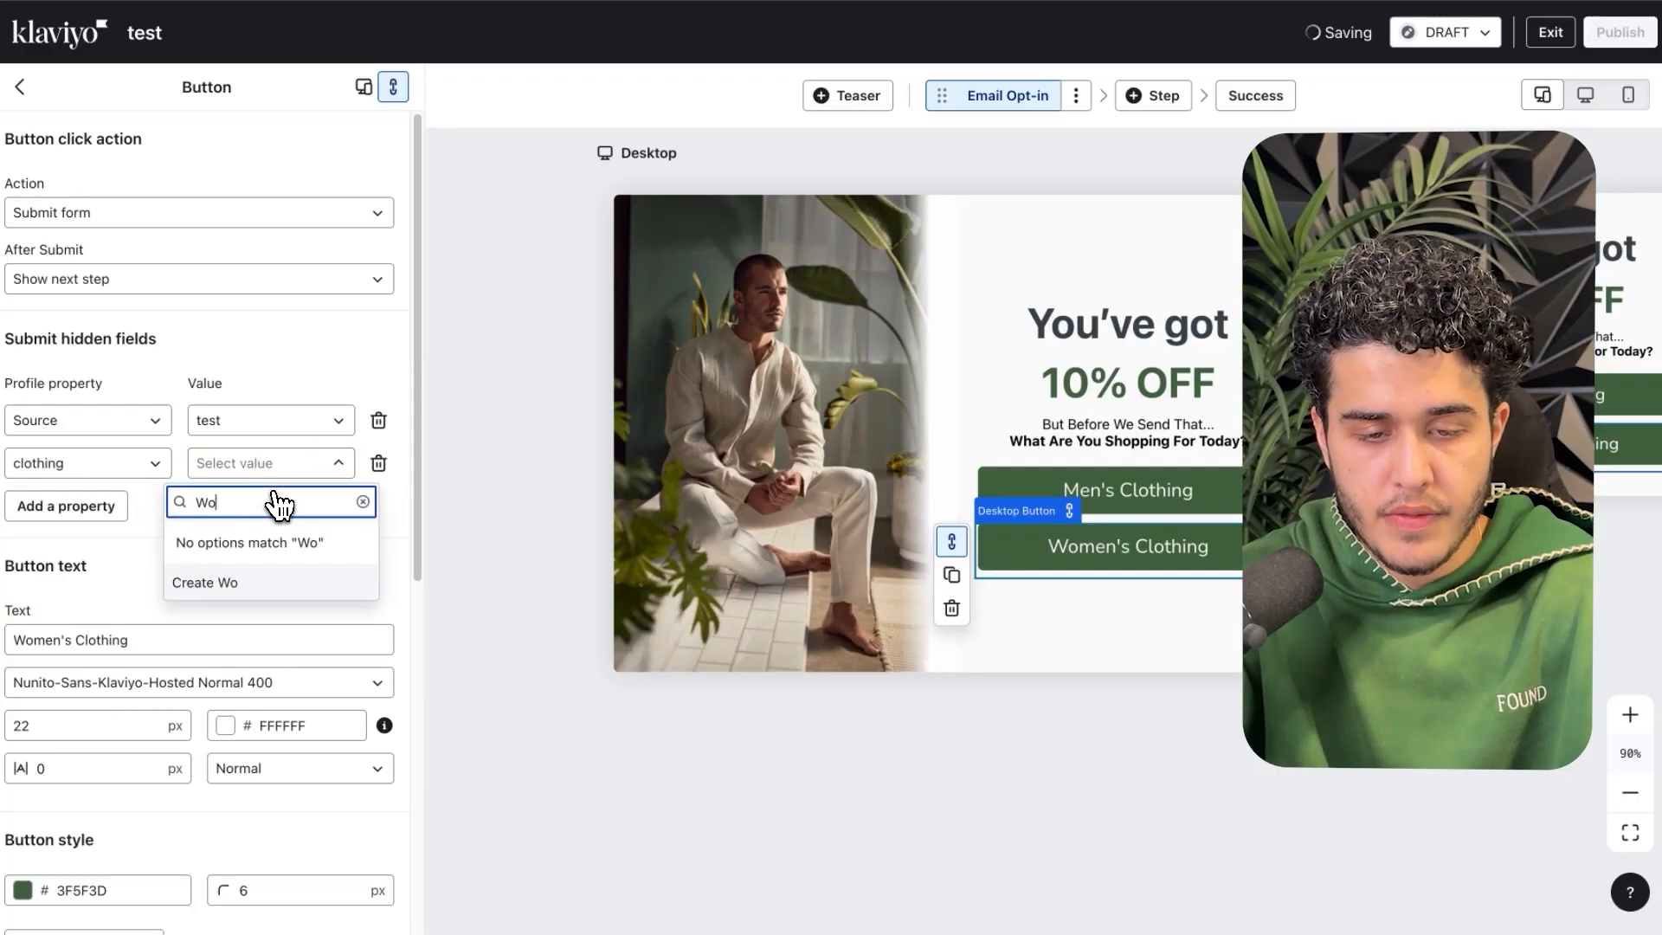
pyautogui.write("men's")
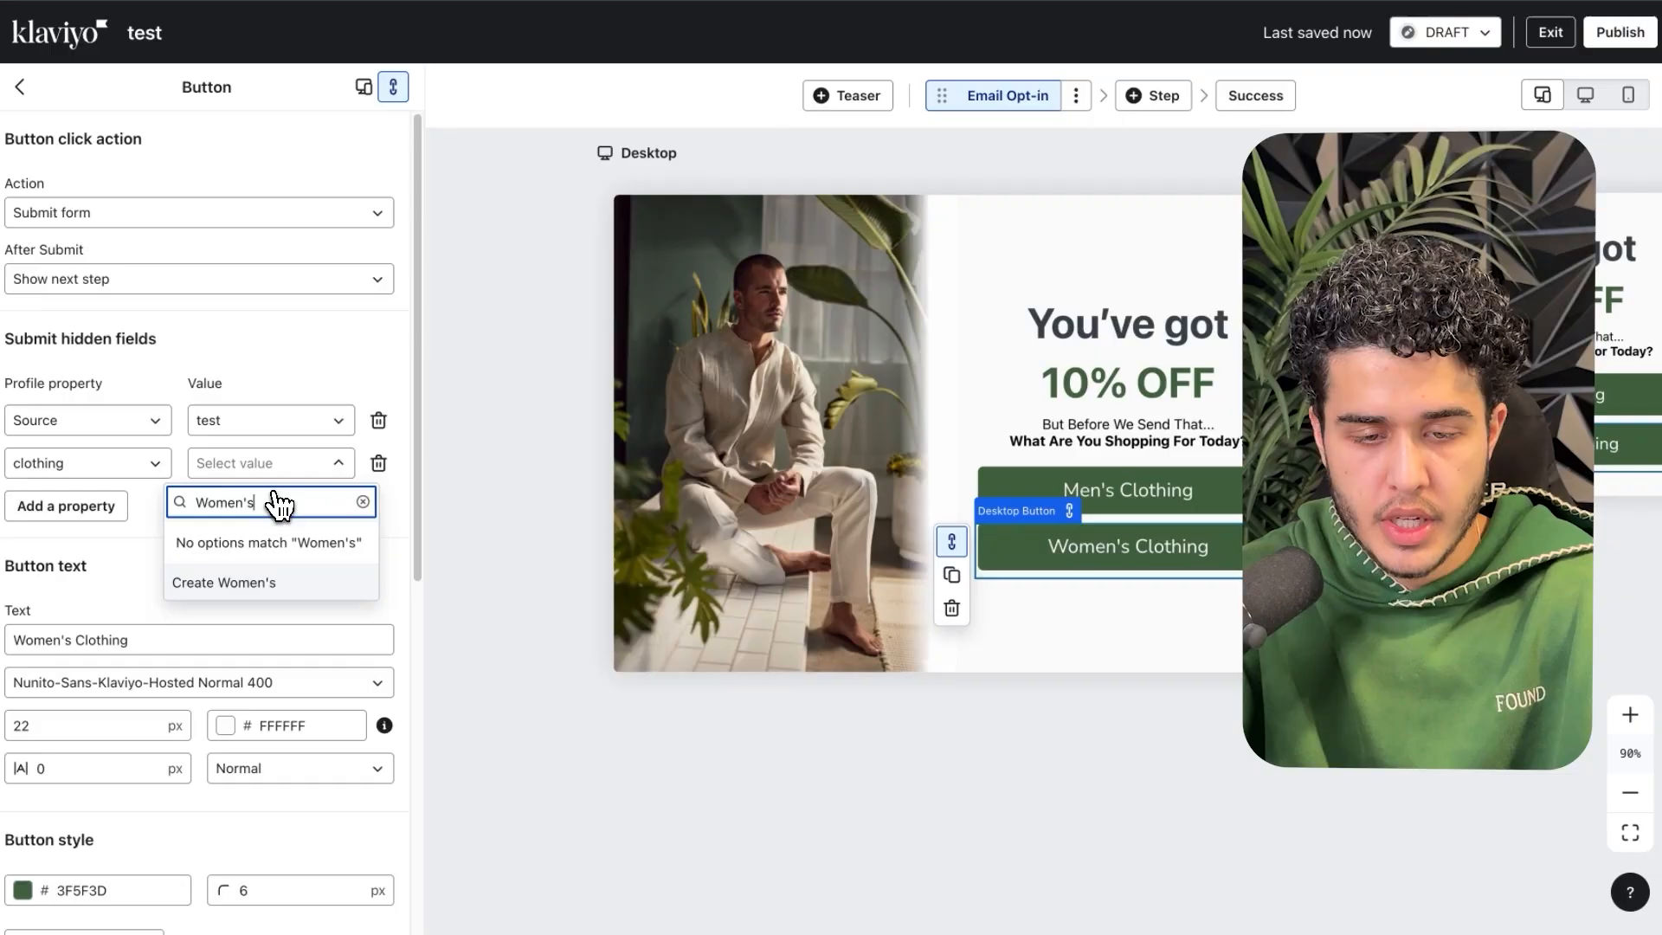
pyautogui.write(' Clothing')
pyautogui.press('Return')
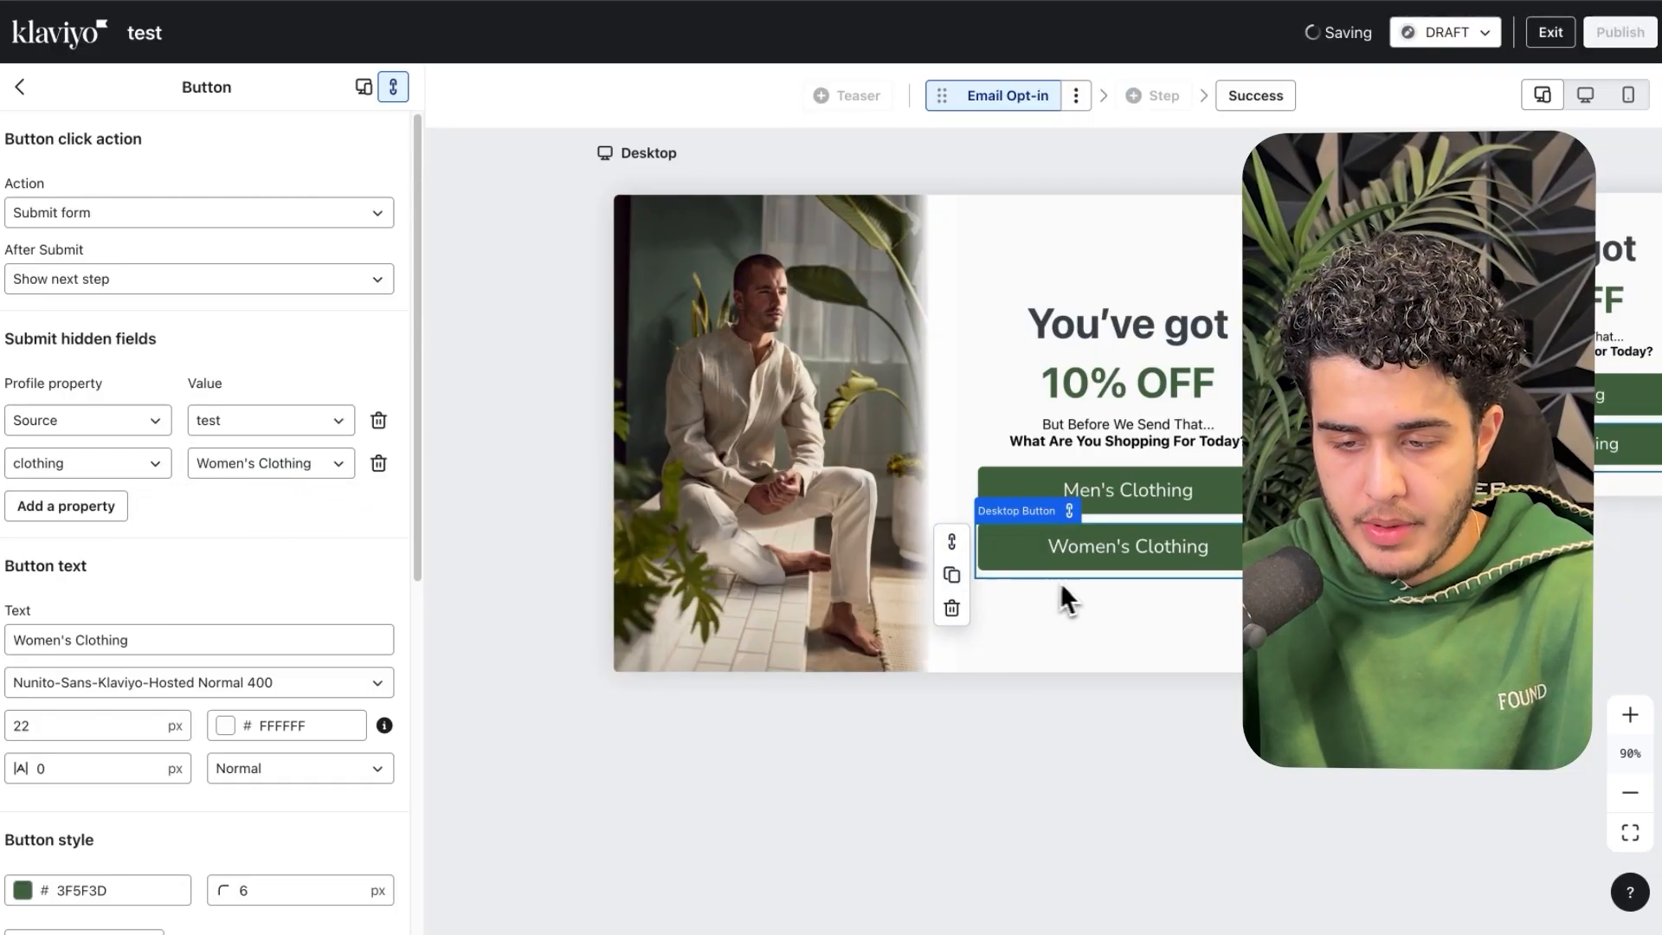
# - Duplicate the Women's Clothing button, giving the copy a Submit form action and a hidden "Clothing" property with the value "Kid's Clothing"
pyautogui.click(57, 221)
pyautogui.click(68, 290)
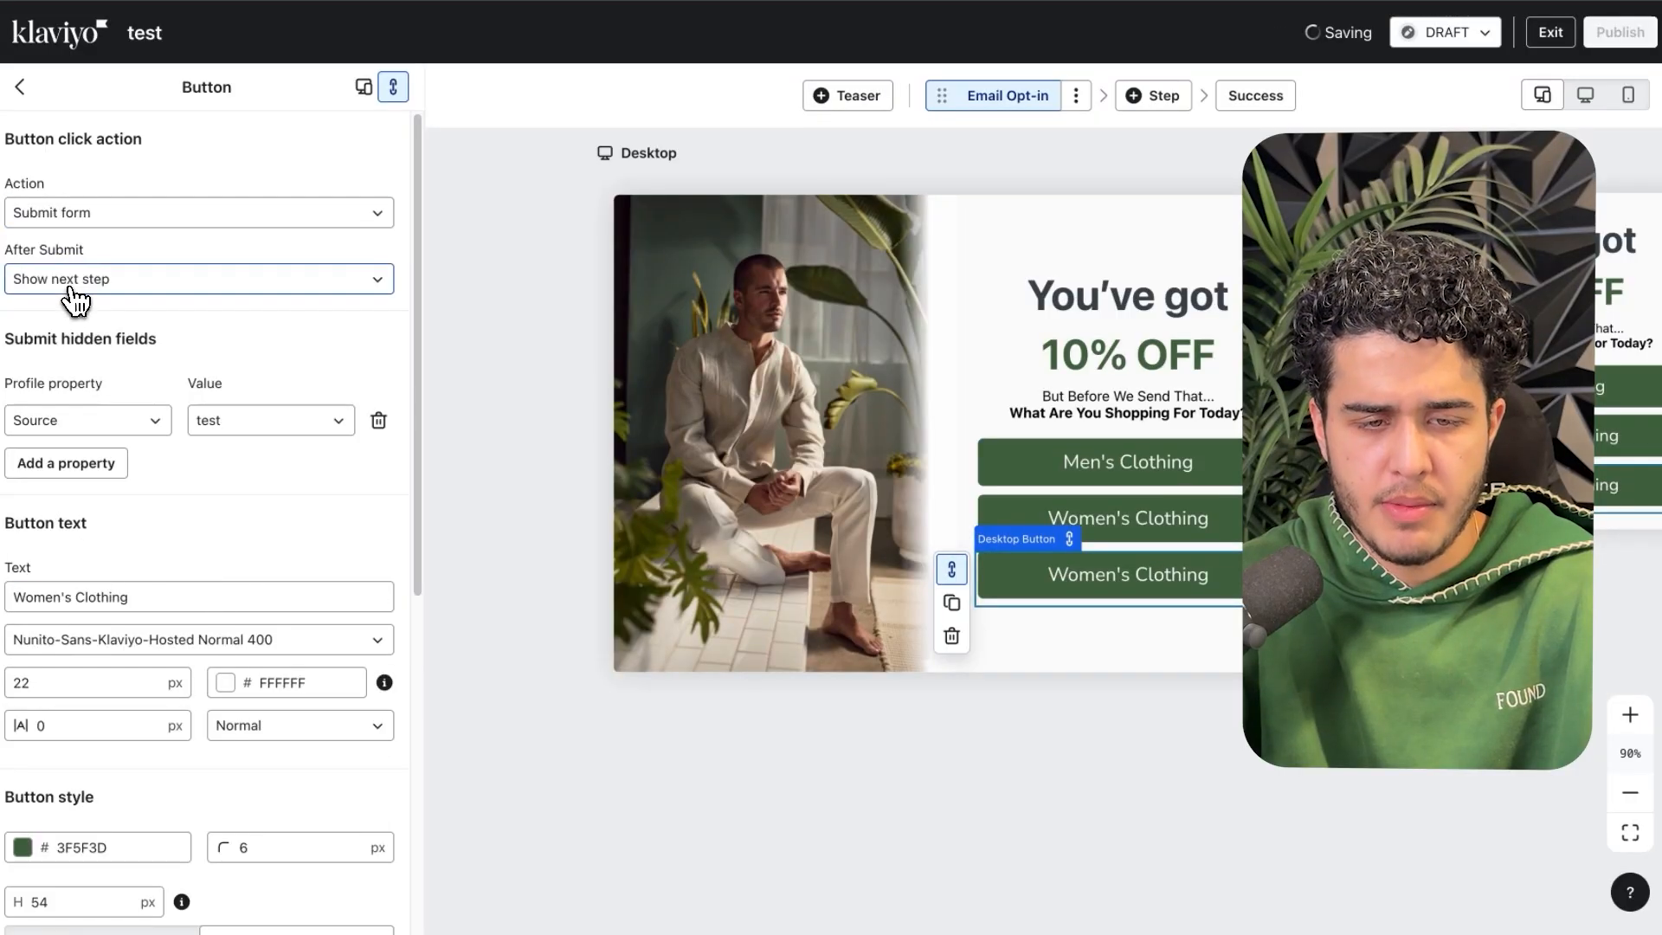
pyautogui.click(69, 467)
pyautogui.click(73, 464)
pyautogui.write('Clothing')
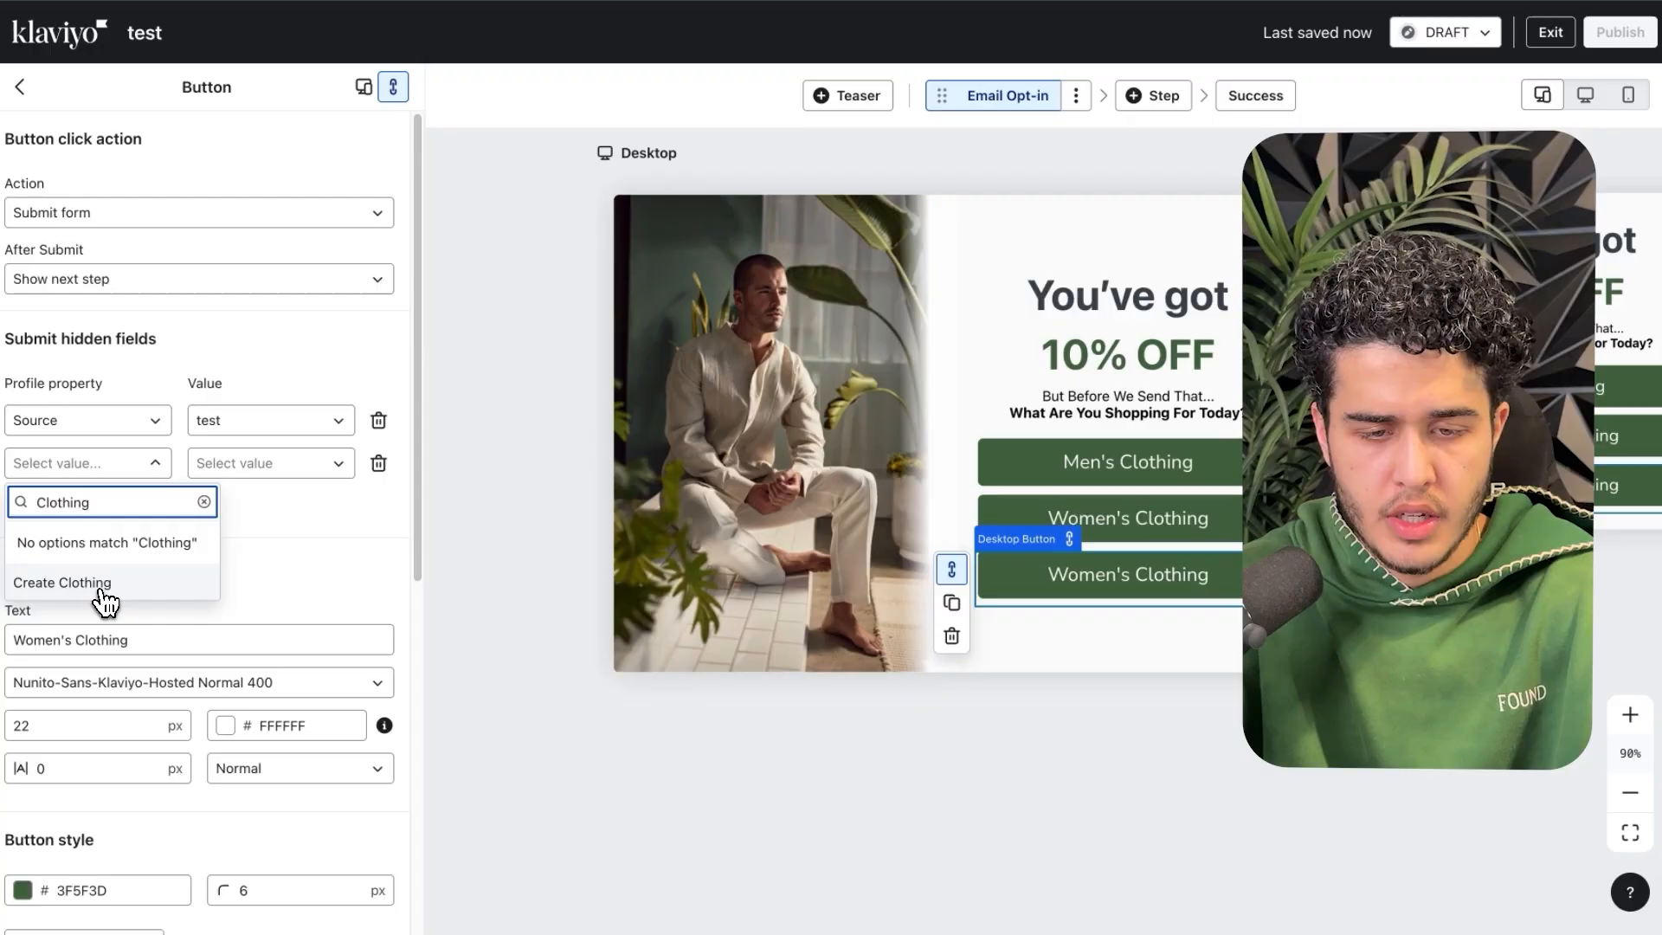
pyautogui.click(104, 582)
pyautogui.click(267, 472)
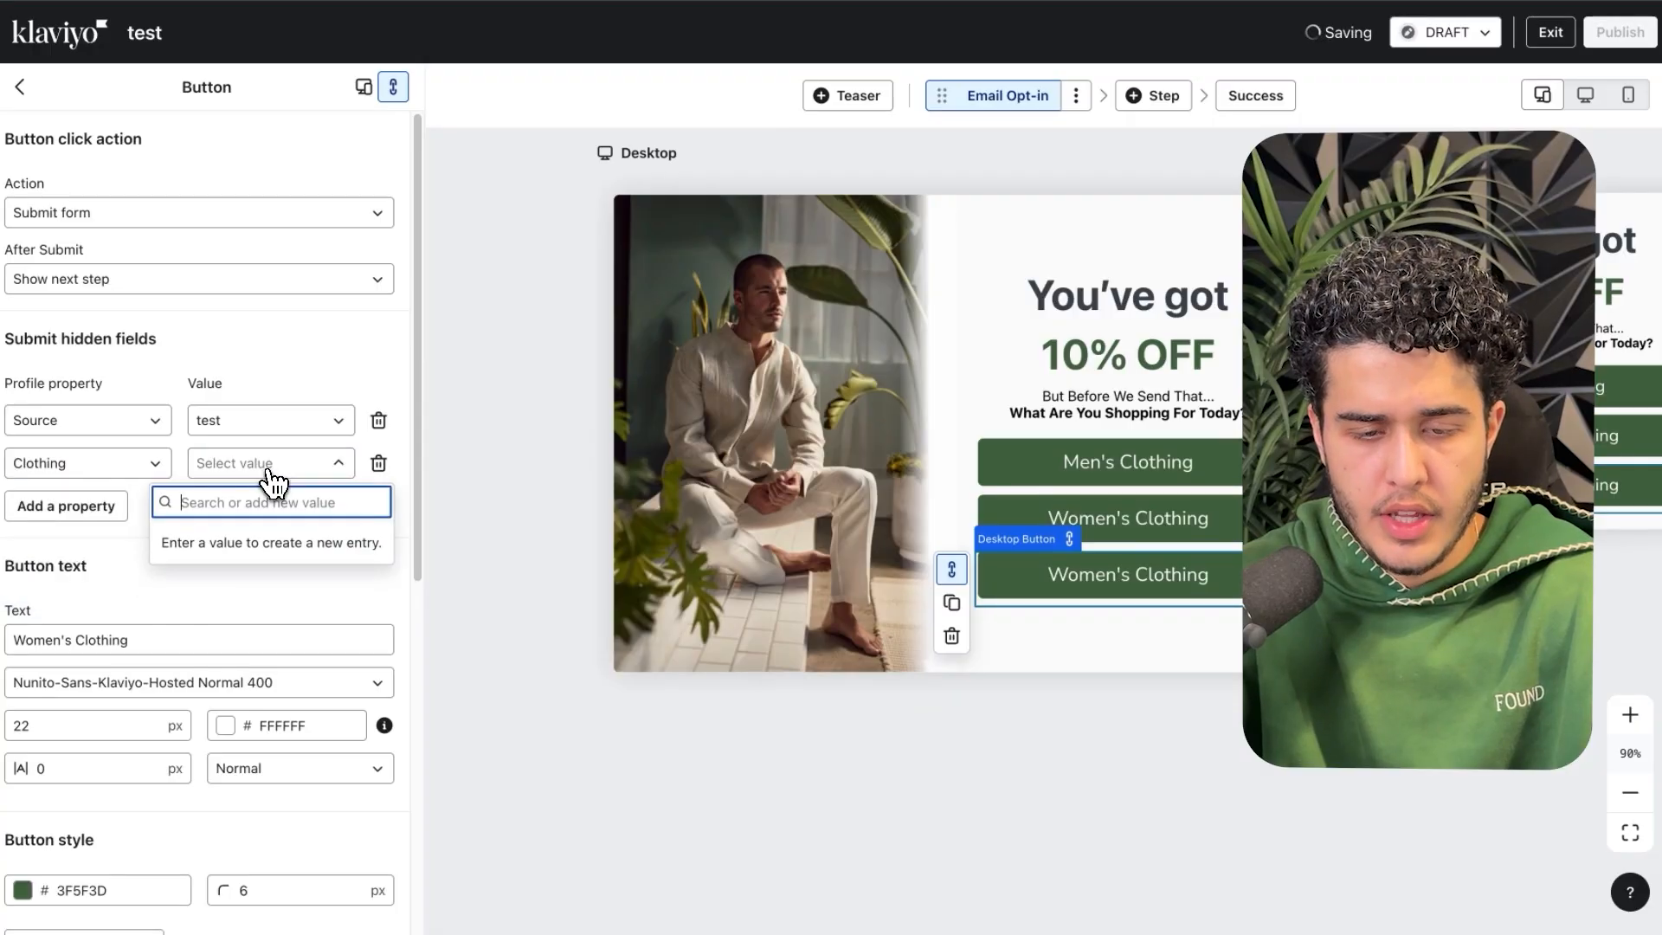
pyautogui.write("Kid's Clothing")
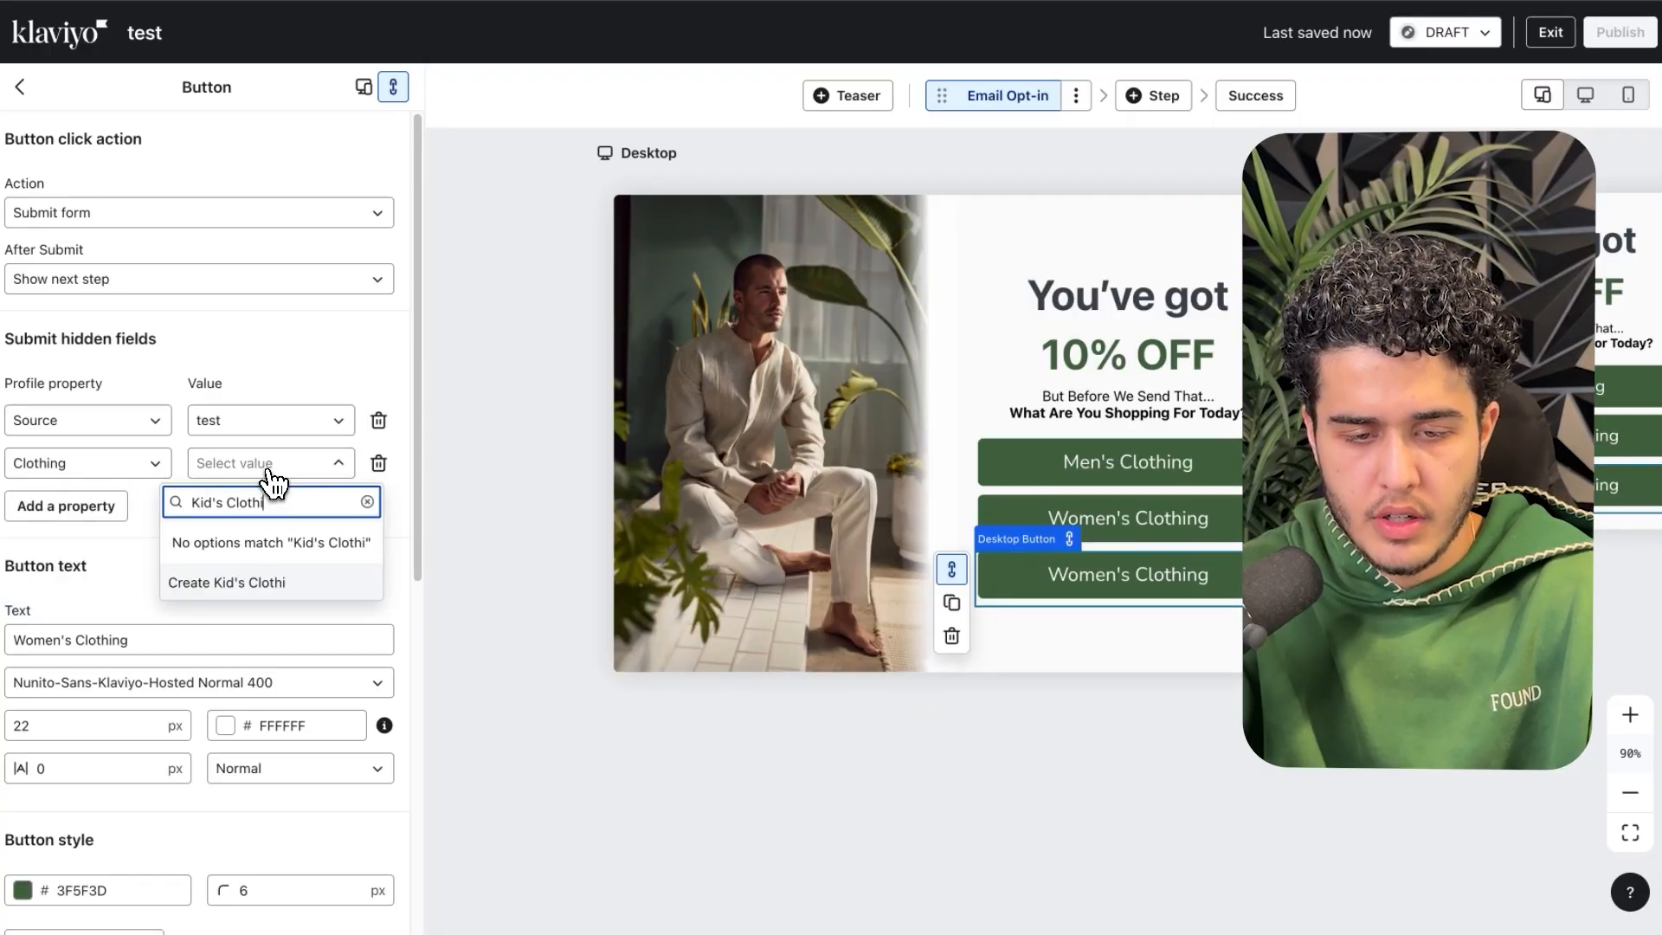
pyautogui.click(260, 582)
# - Change the third button's text to "Kid's Clothing"
pyautogui.click(42, 640)
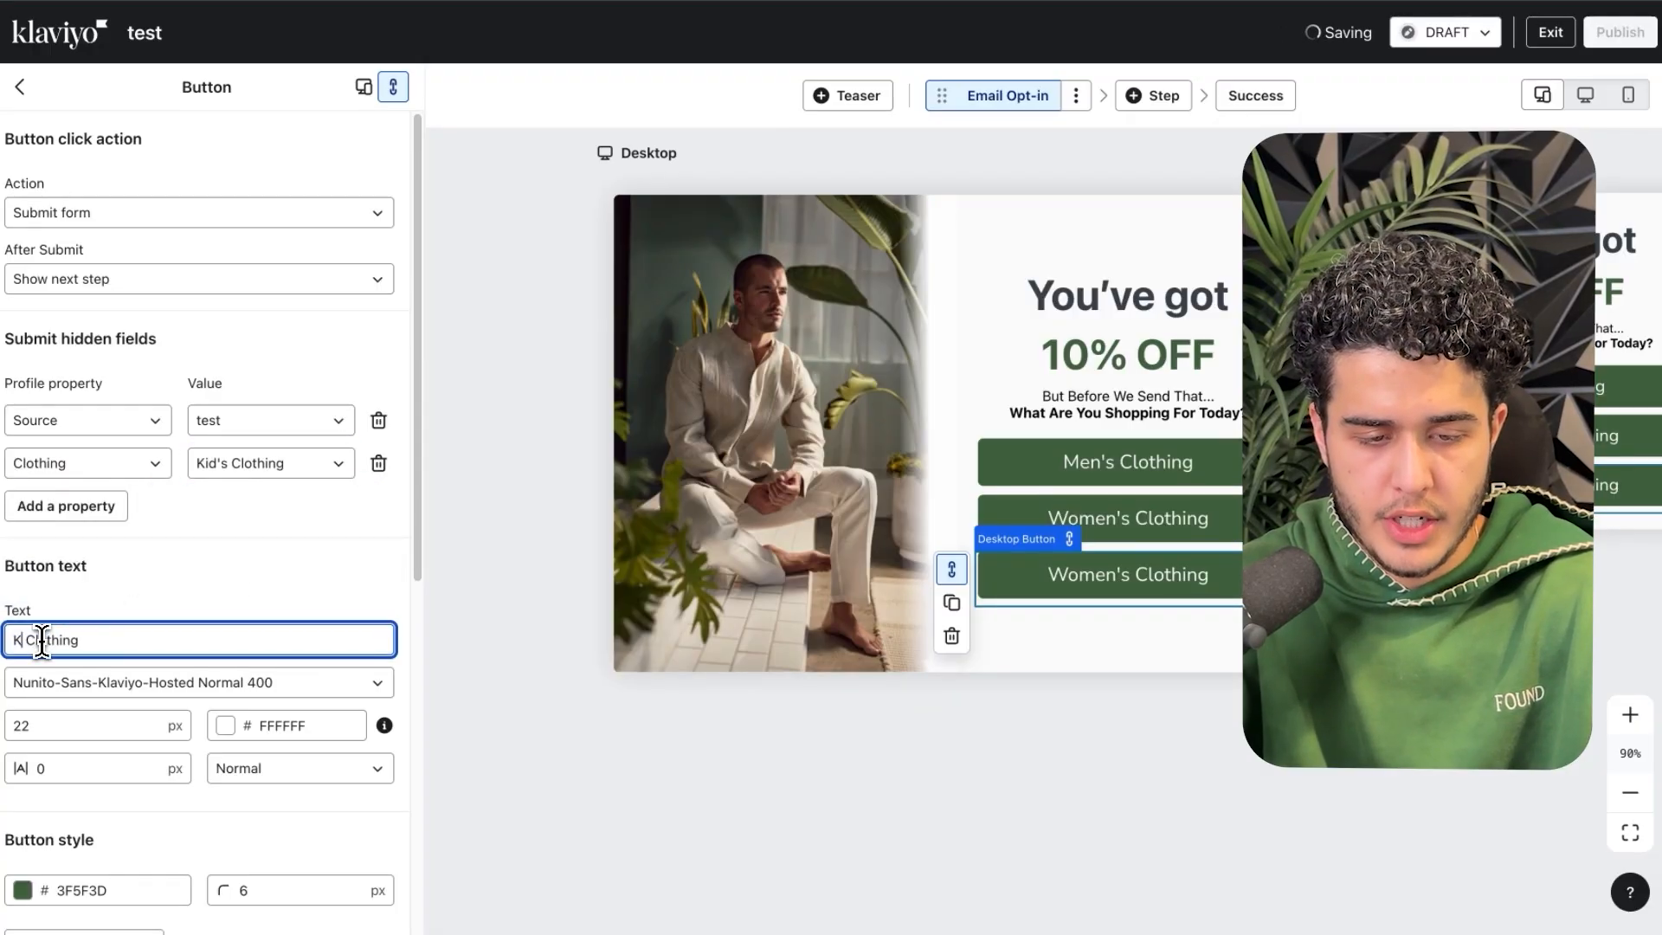
pyautogui.click(232, 573)
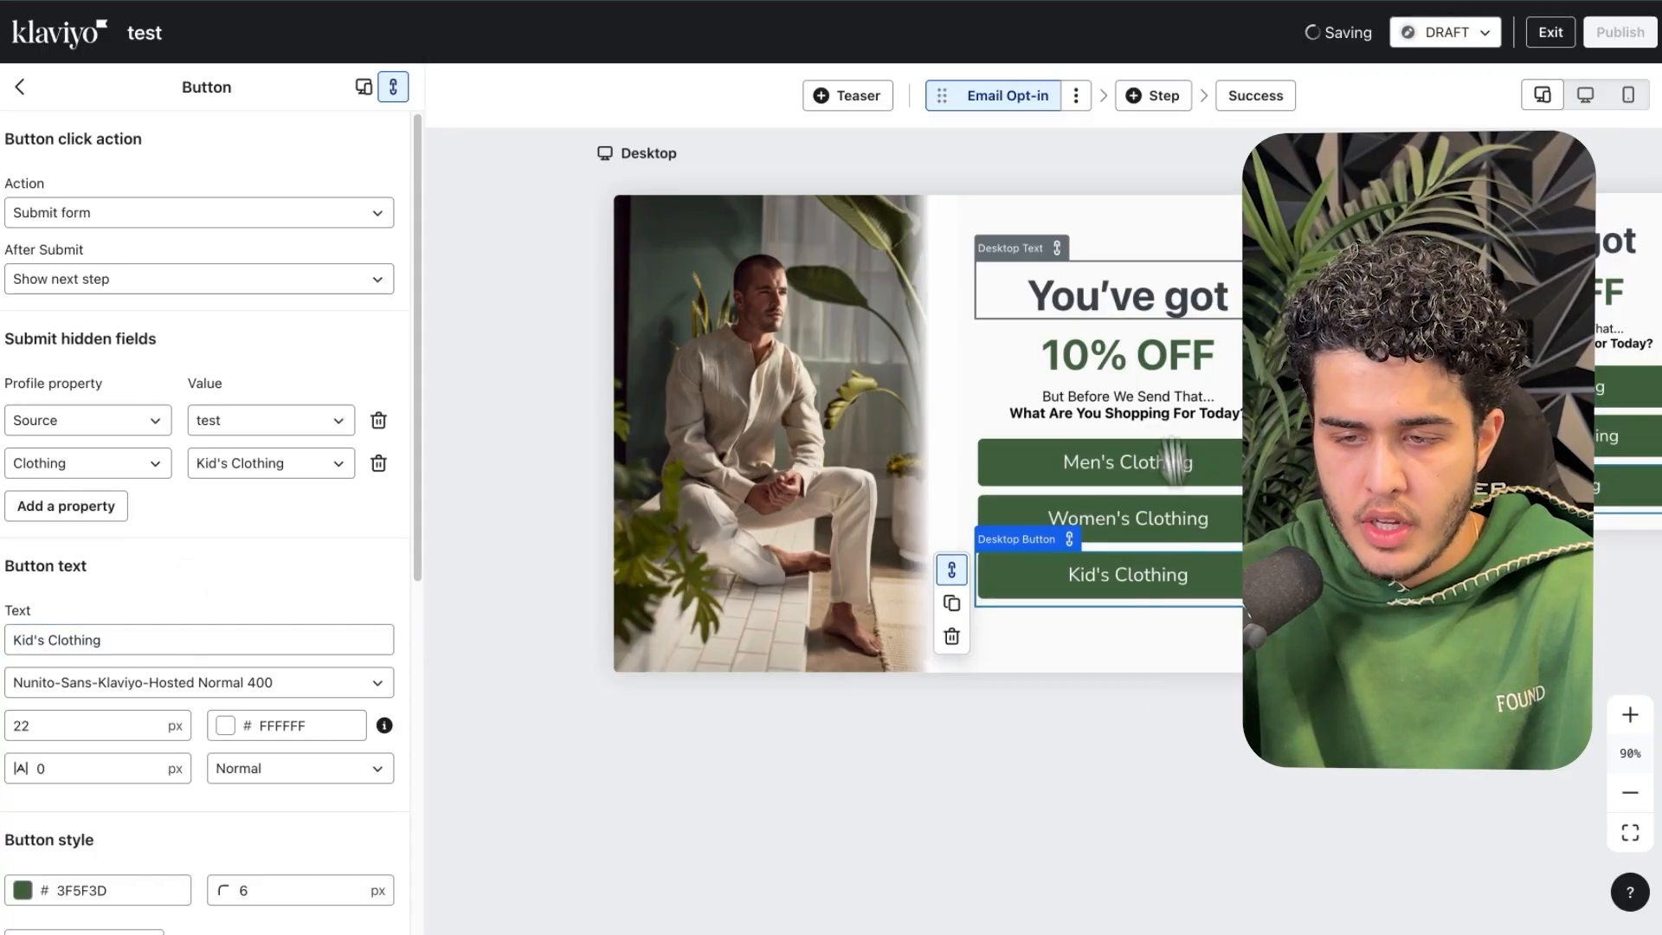
# - Set the font size of the "You've got" heading to 32 px
pyautogui.click(1115, 300)
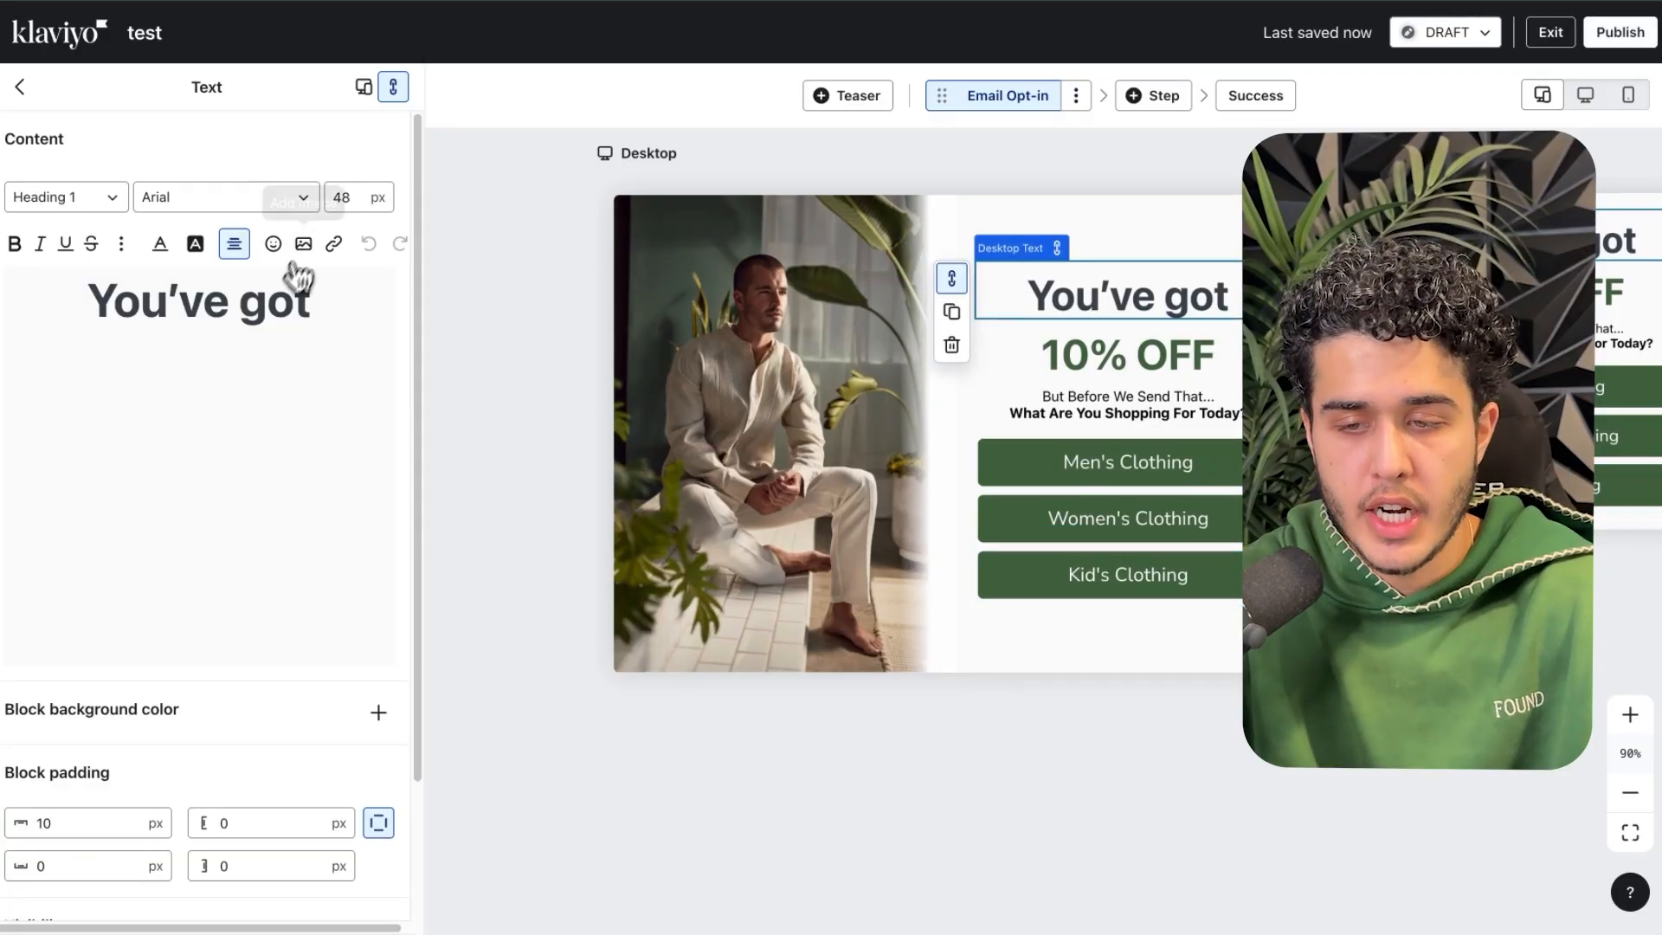
pyautogui.click(360, 199)
pyautogui.write('32')
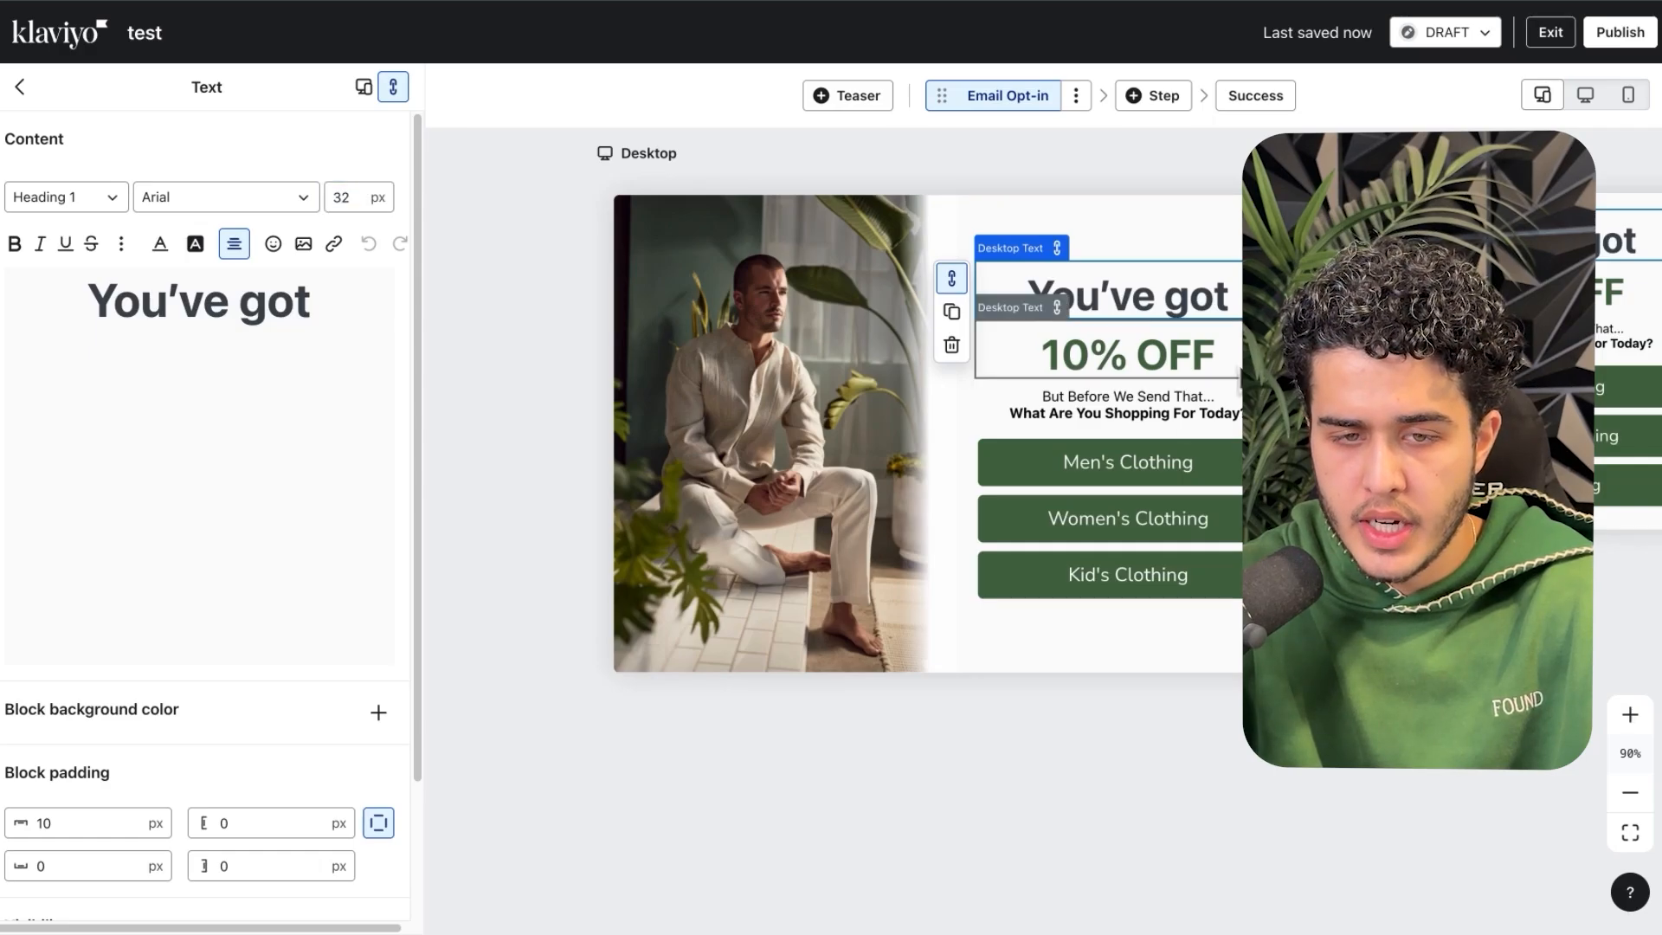
pyautogui.tripleClick(277, 323)
pyautogui.click(350, 203)
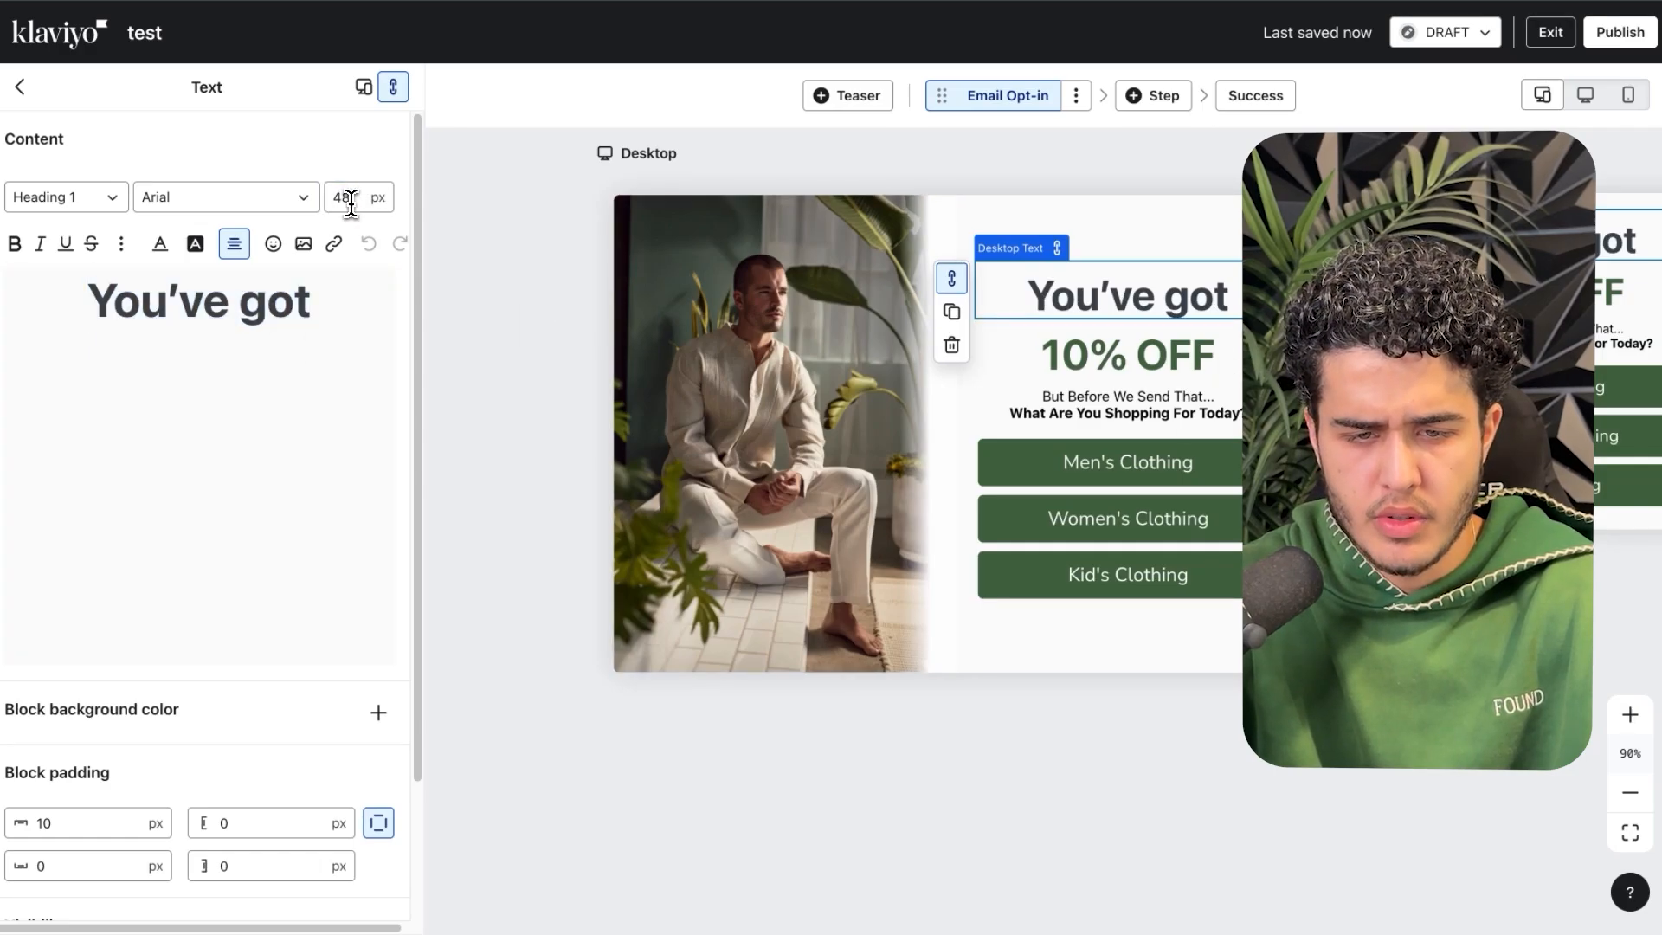
pyautogui.hotkey('ctrl', 'a')
pyautogui.click(334, 245)
pyautogui.press('Escape')
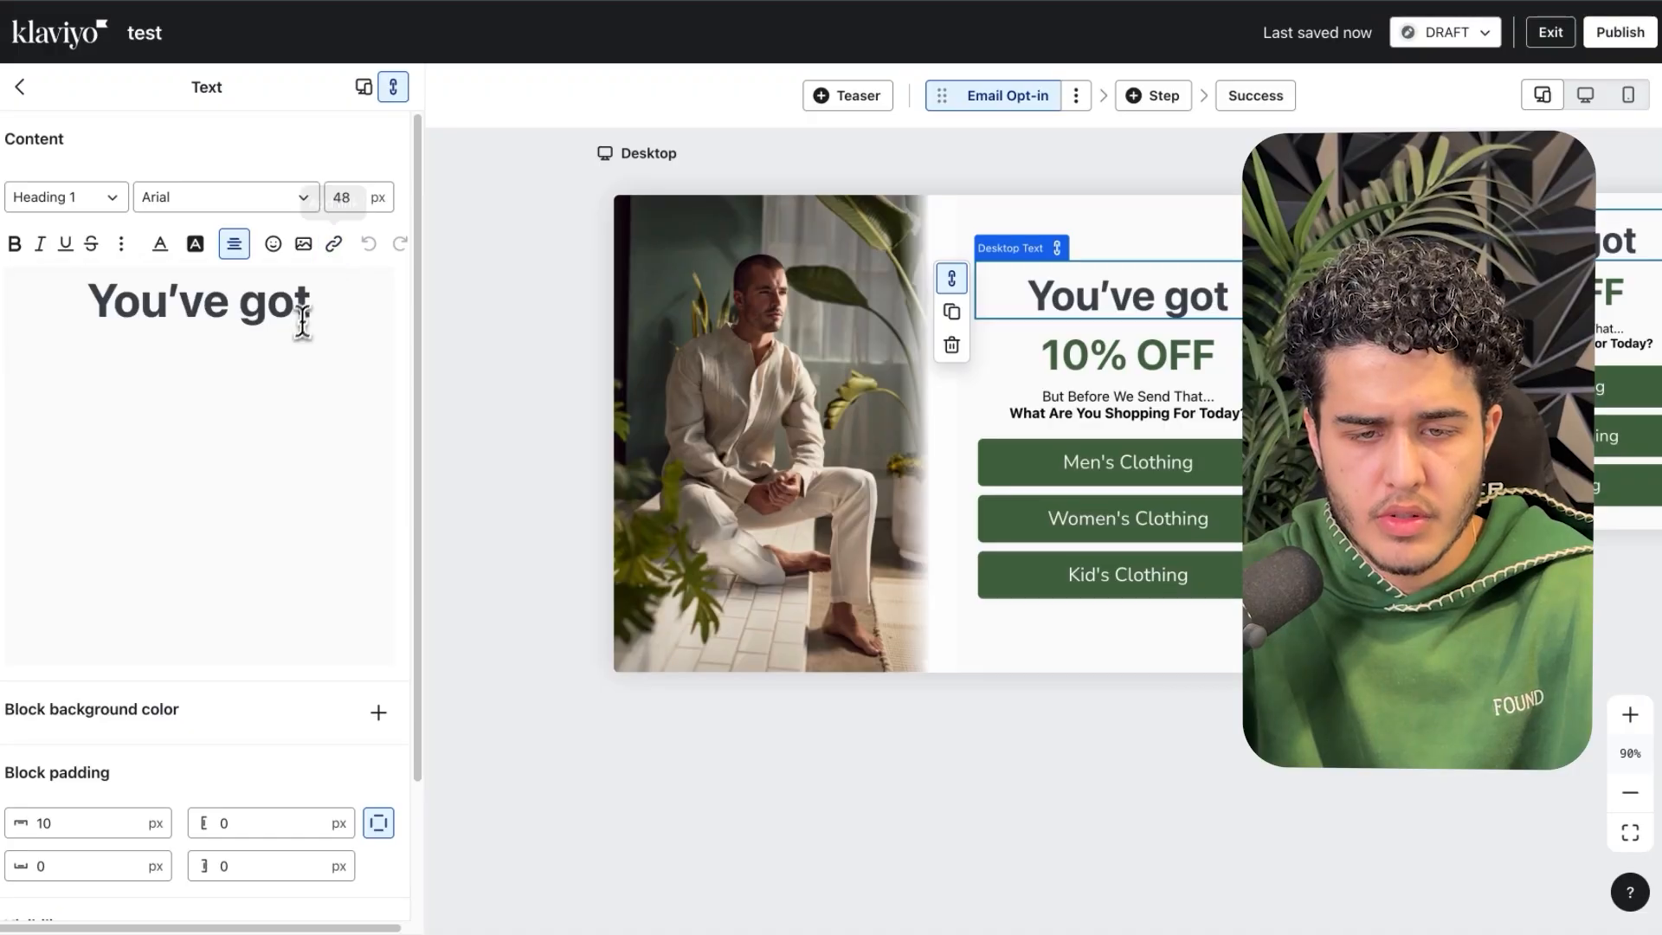
pyautogui.tripleClick(297, 334)
pyautogui.click(351, 199)
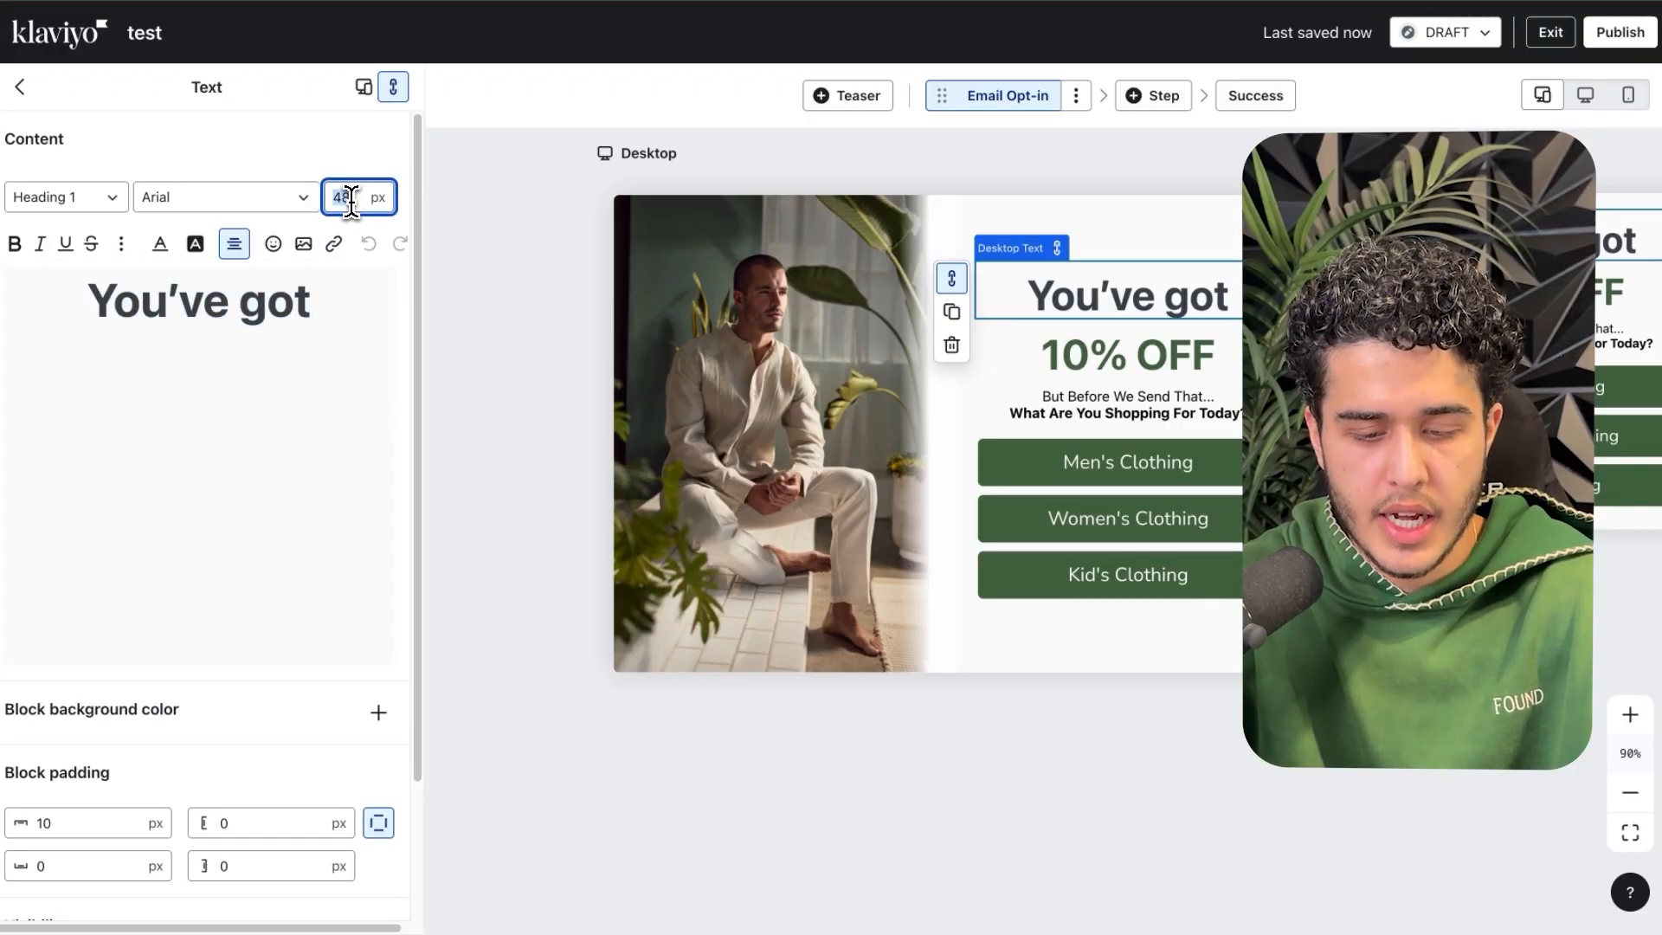
pyautogui.write('32')
pyautogui.click(361, 167)
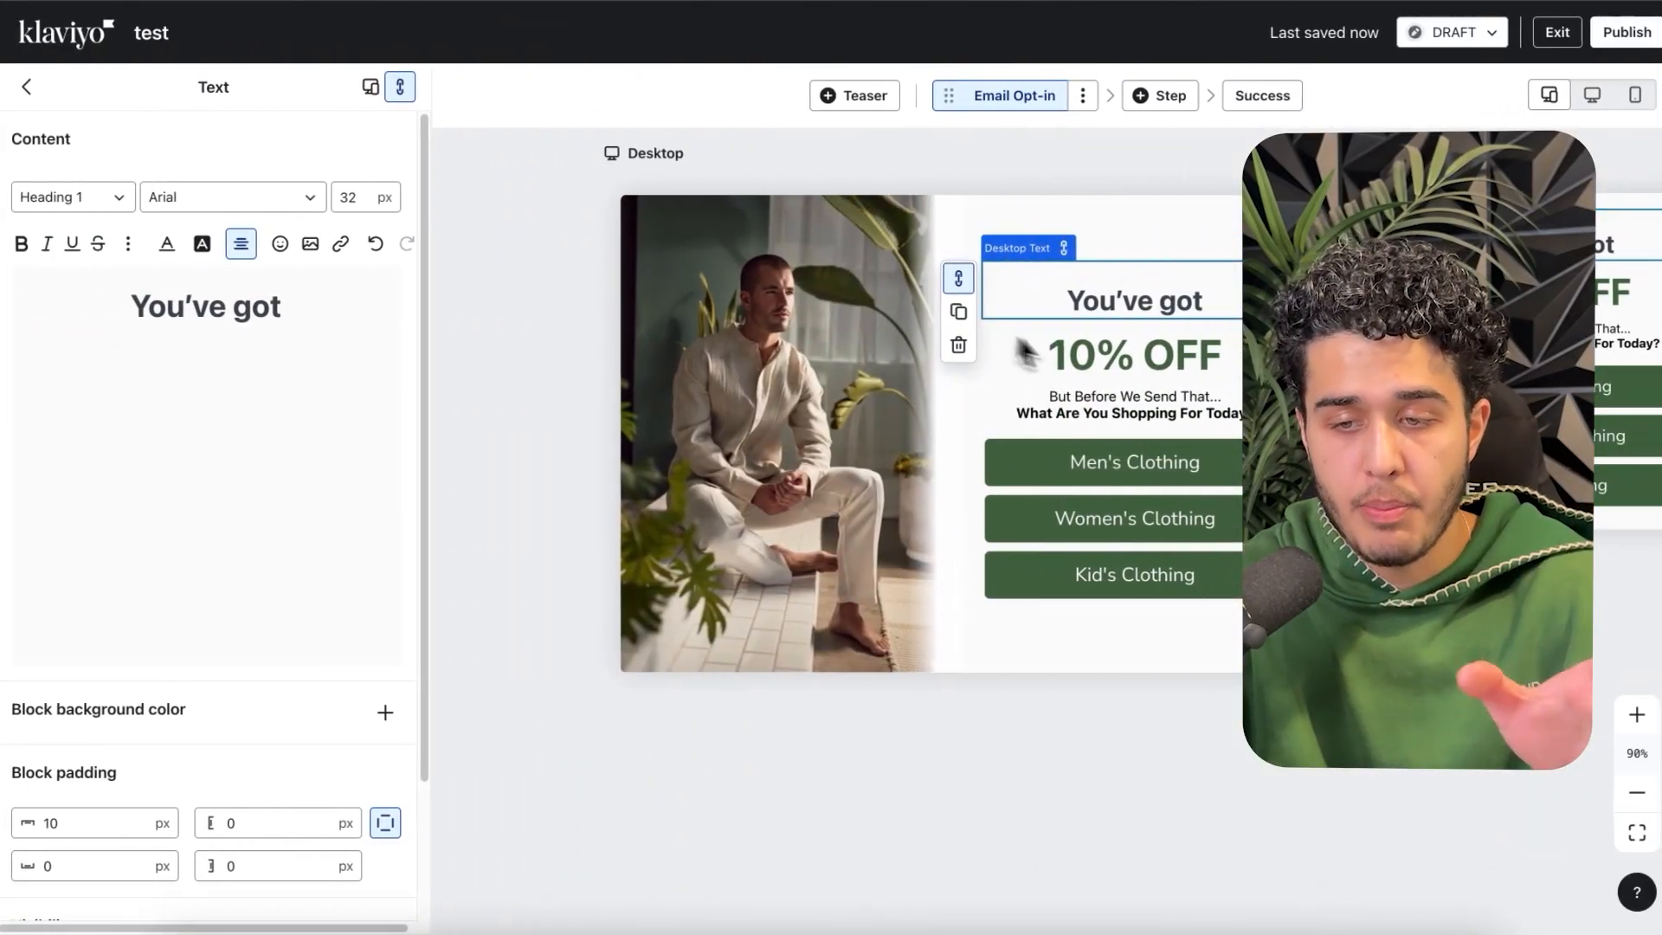
# - Set the font size of the "10% OFF" heading to 60 px
pyautogui.click(1118, 368)
pyautogui.click(257, 327)
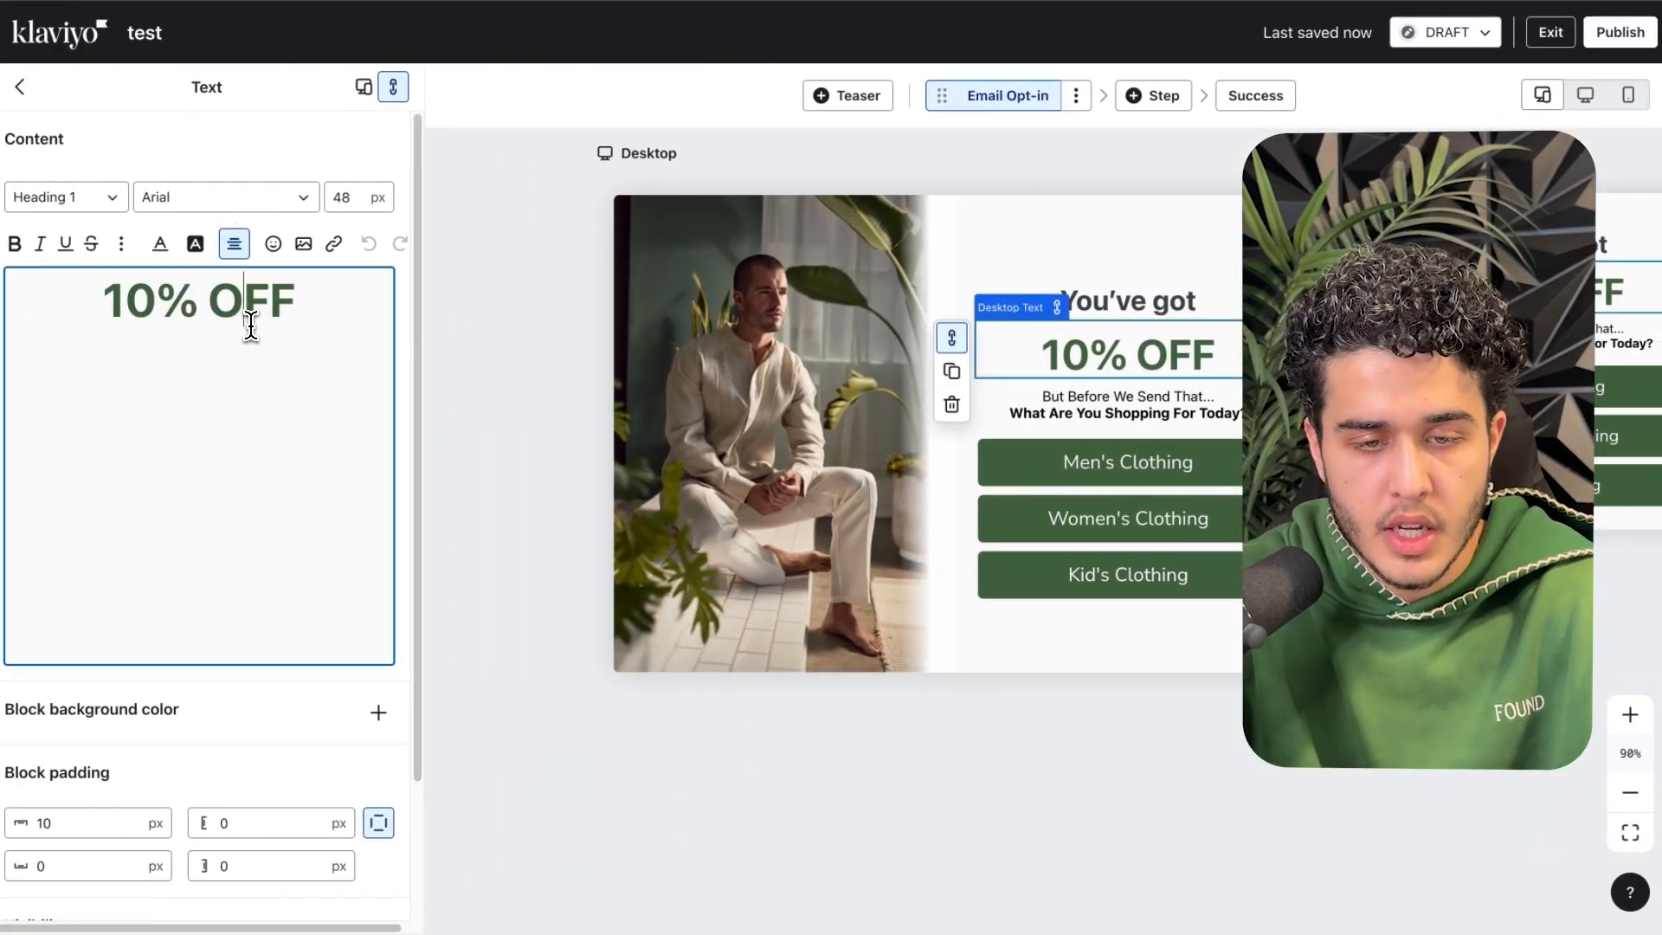
pyautogui.tripleClick(251, 325)
pyautogui.doubleClick(342, 197)
pyautogui.write('60')
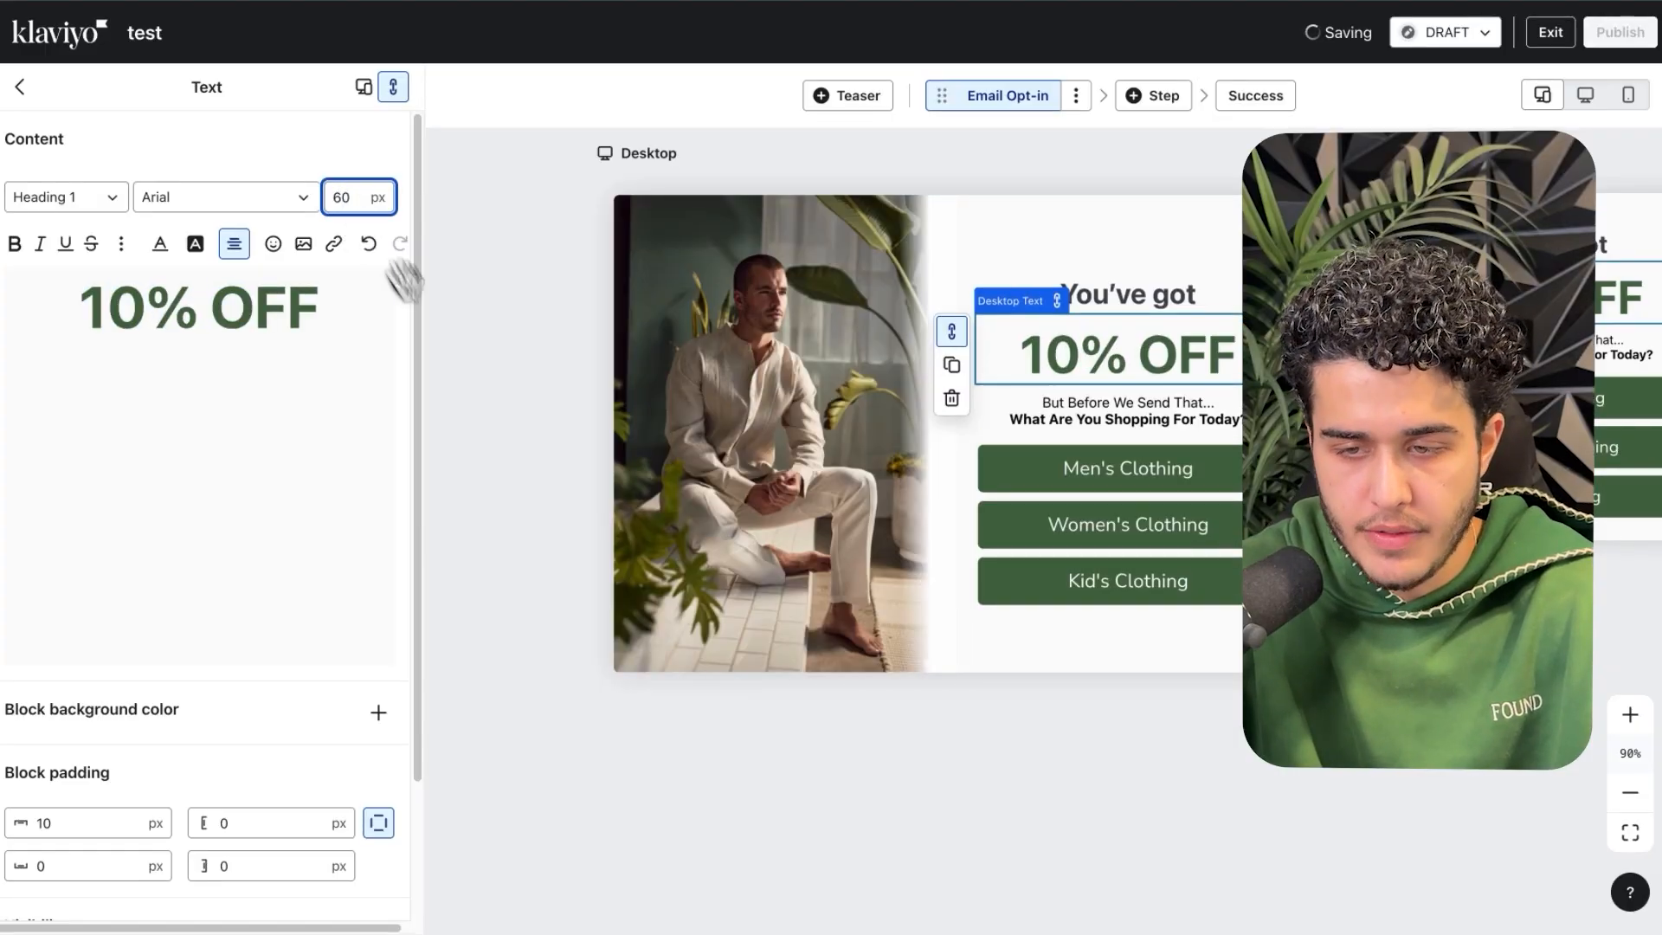
pyautogui.click(482, 415)
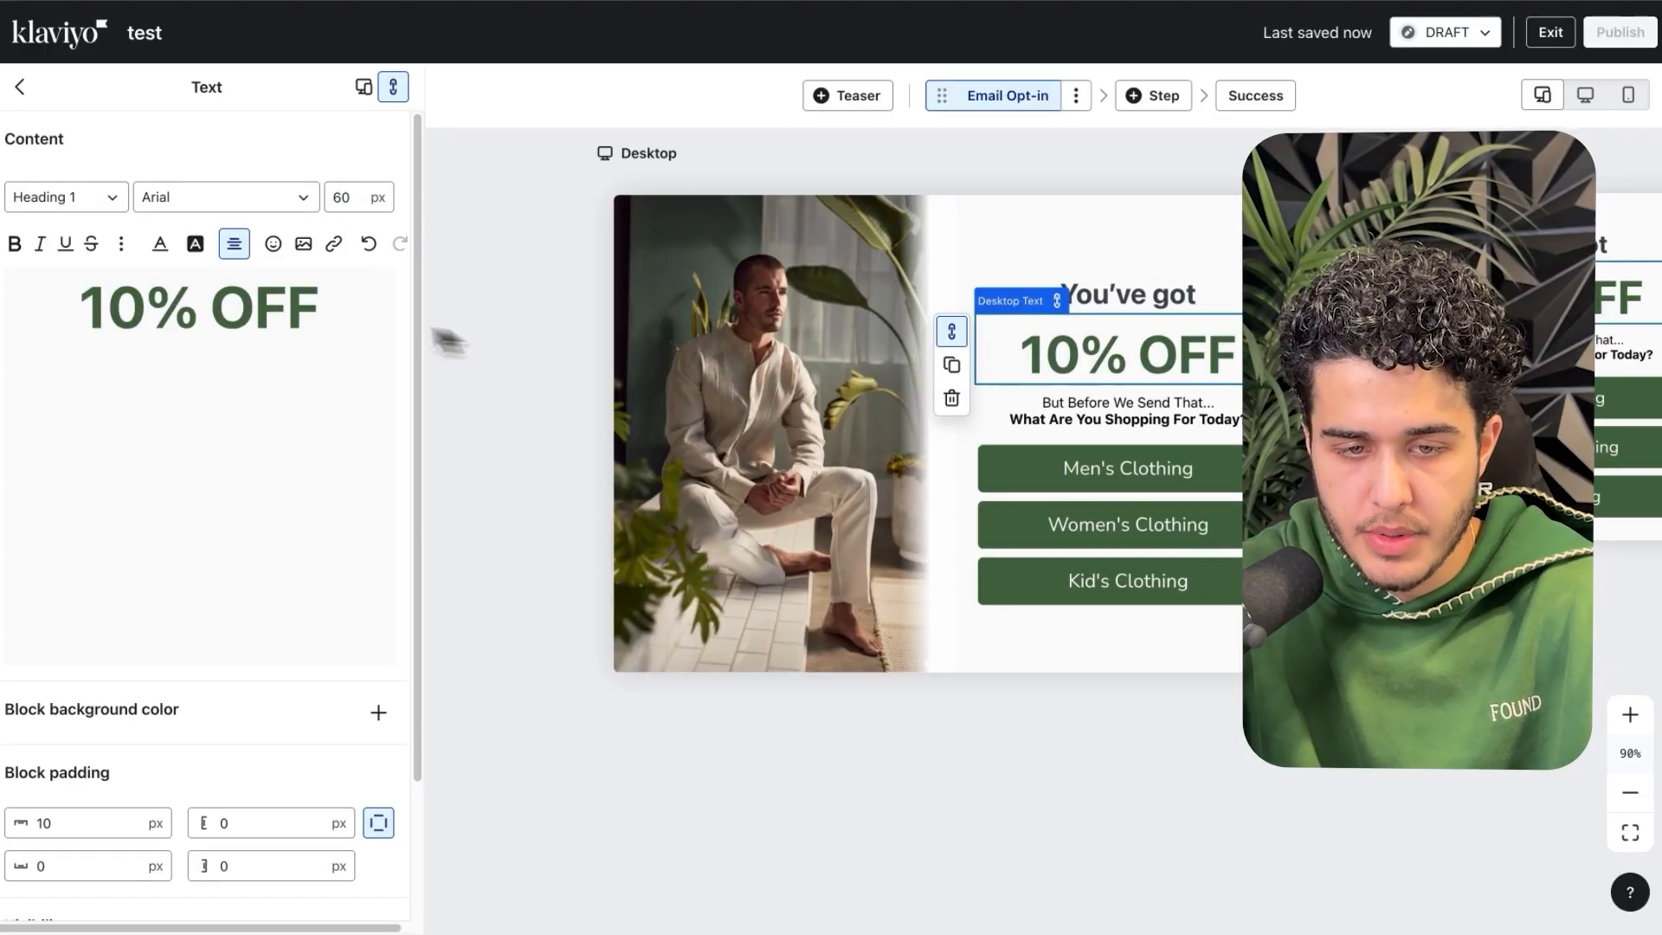
# - Examine the heading, subheading and clothing buttons in both the desktop and mobile previews of the opt-in step
pyautogui.click(285, 305)
pyautogui.click(289, 307)
pyautogui.click(1376, 537)
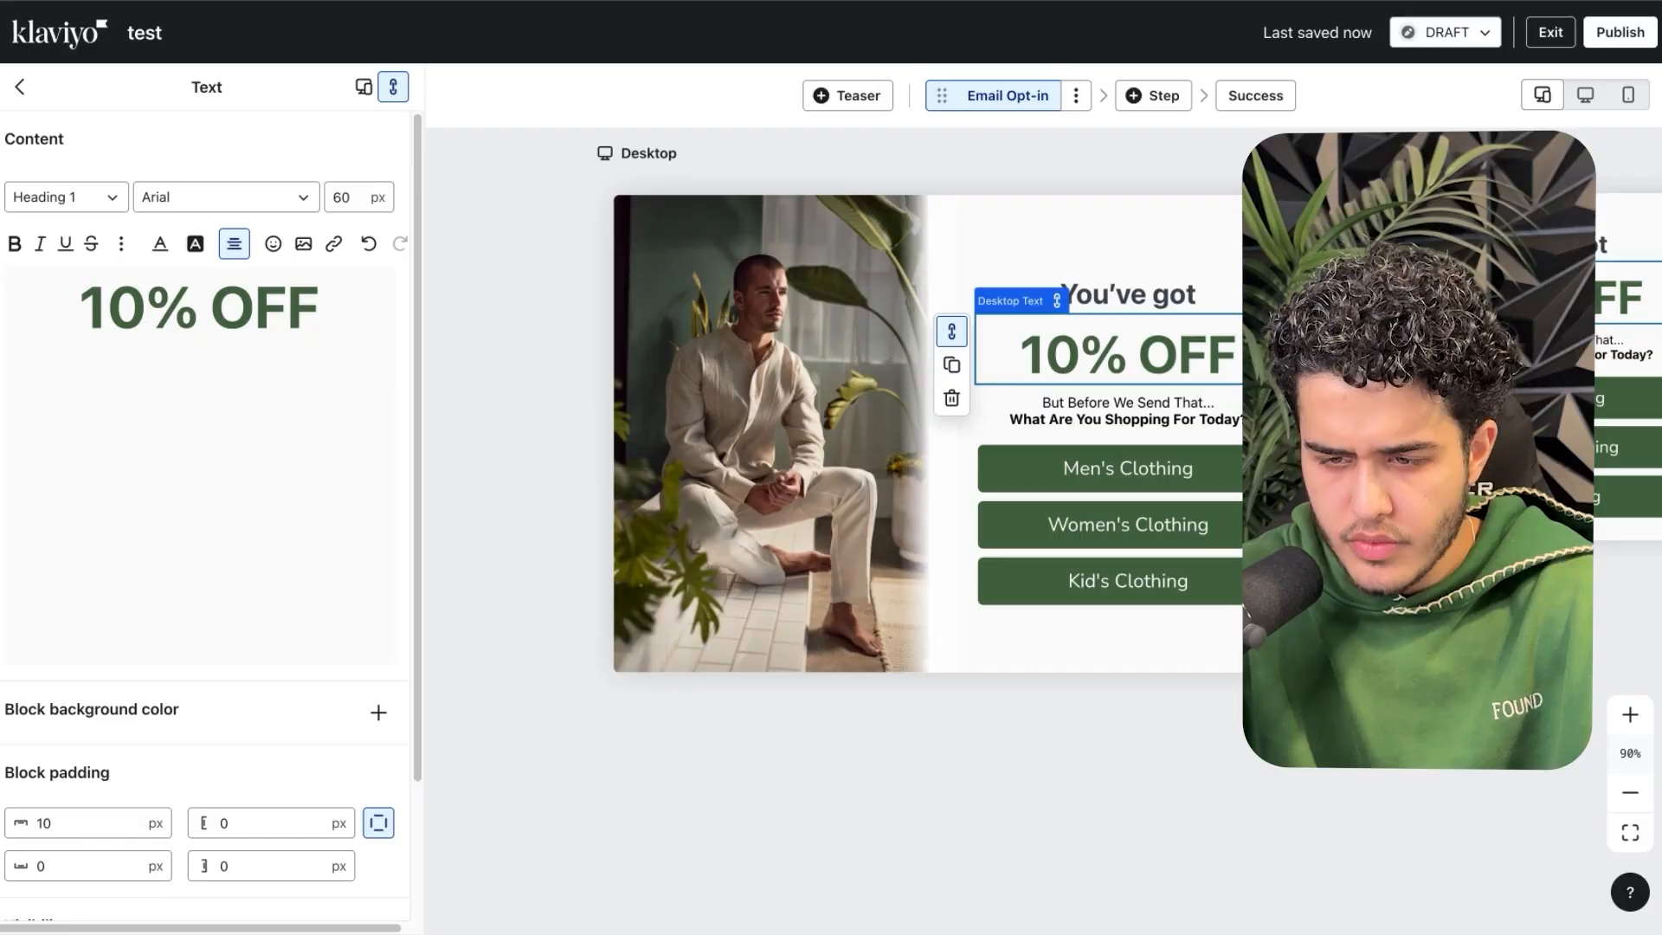
pyautogui.scroll(5, 1211, 371)
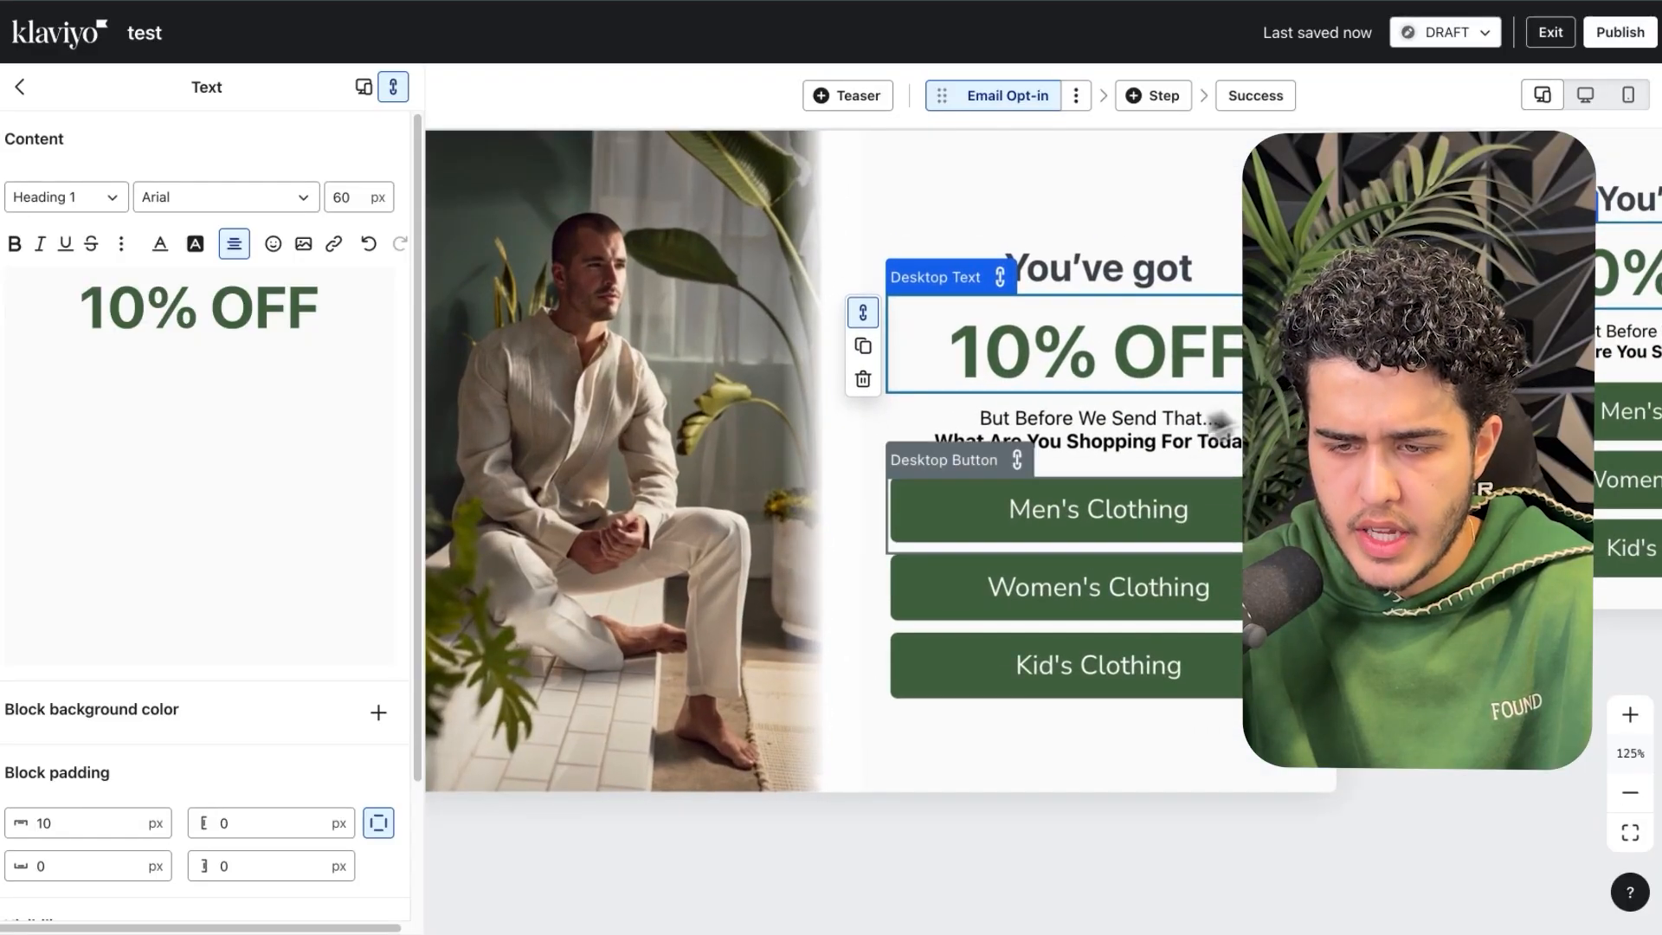
pyautogui.click(1216, 423)
pyautogui.click(310, 301)
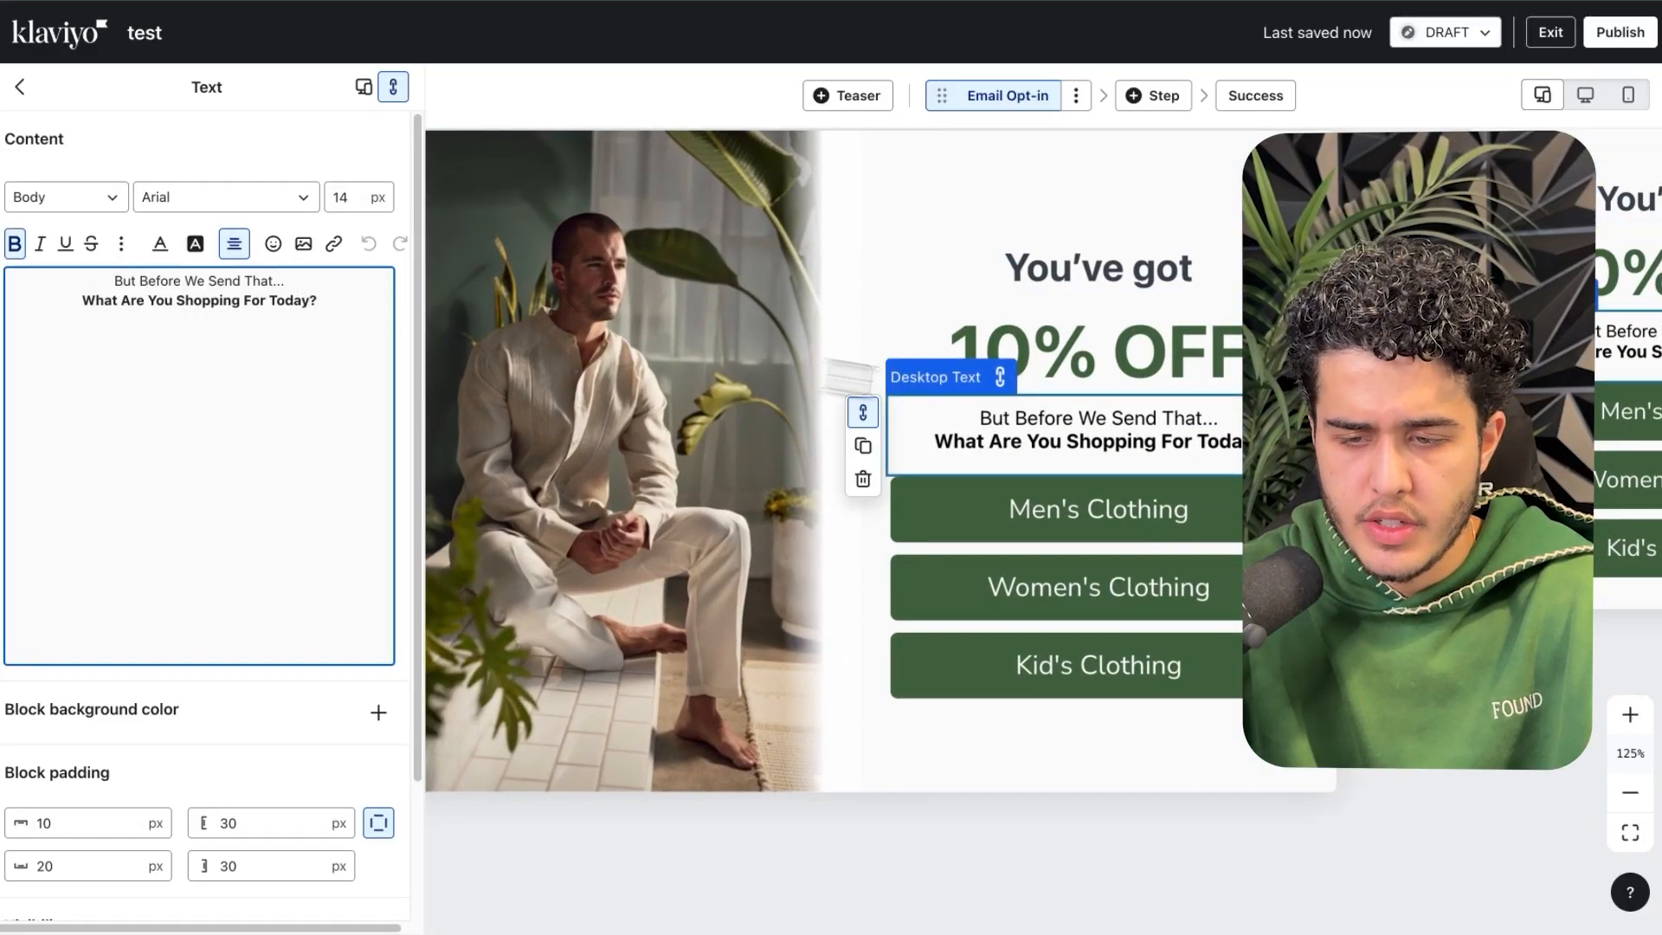
pyautogui.scroll(-5, 1186, 435)
pyautogui.moveTo(1498, 624); pyautogui.dragTo(1028, 624)
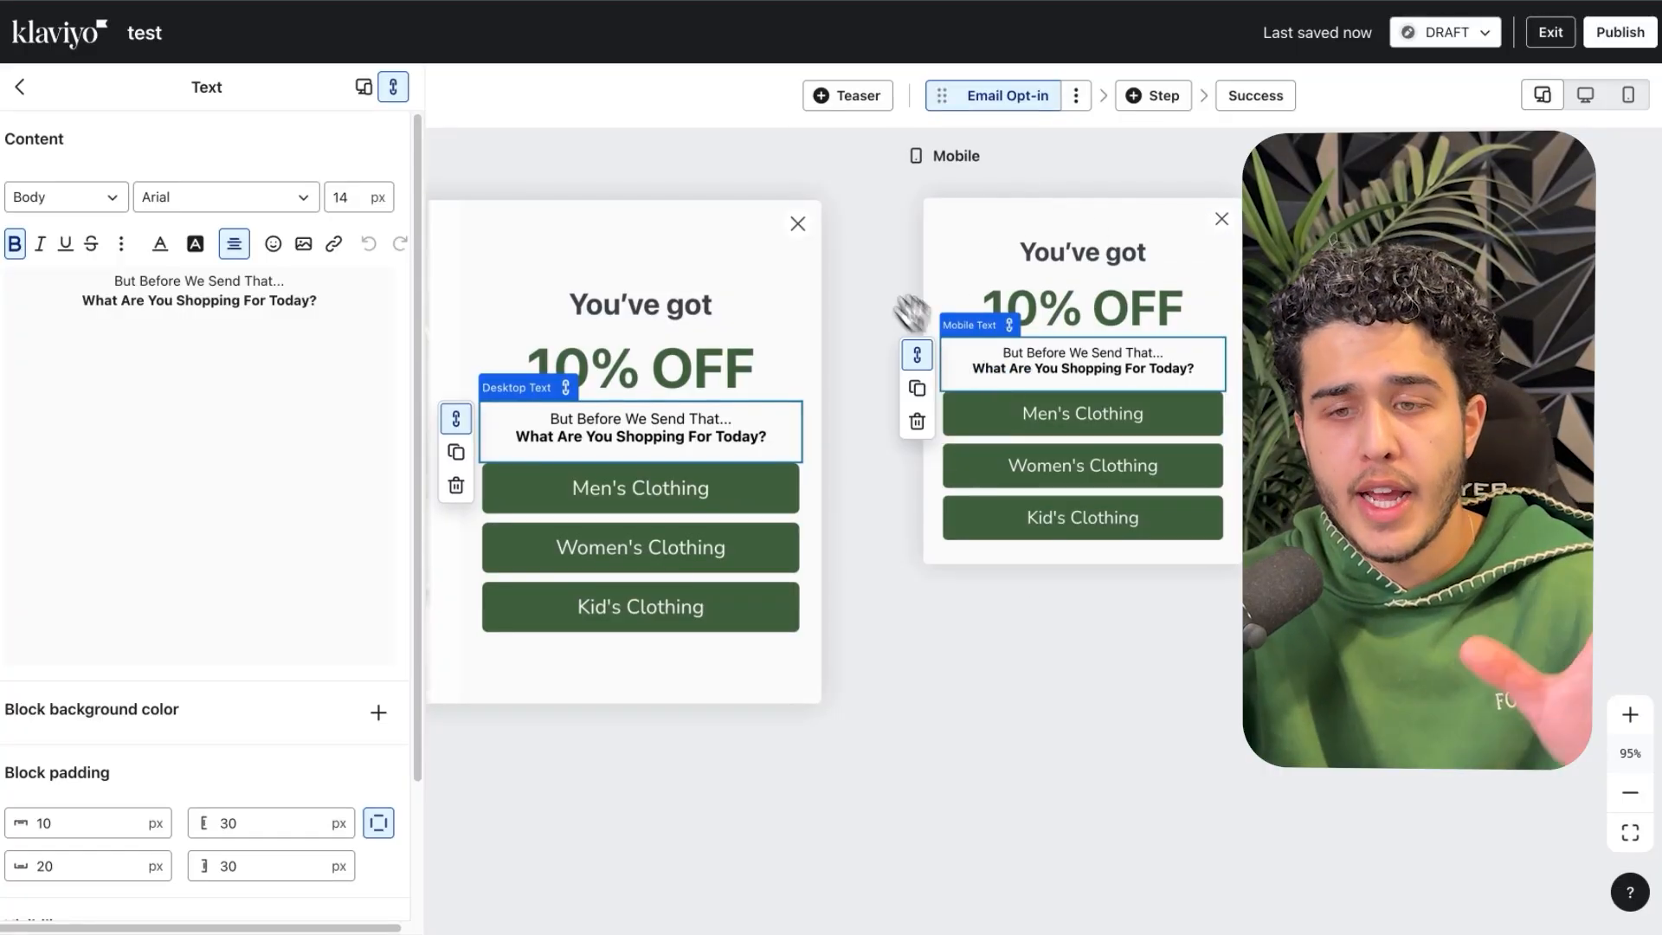
pyautogui.moveTo(857, 259)
pyautogui.mouseDown()
pyautogui.moveTo(1330, 343)
pyautogui.moveTo(887, 271)
pyautogui.mouseUp()
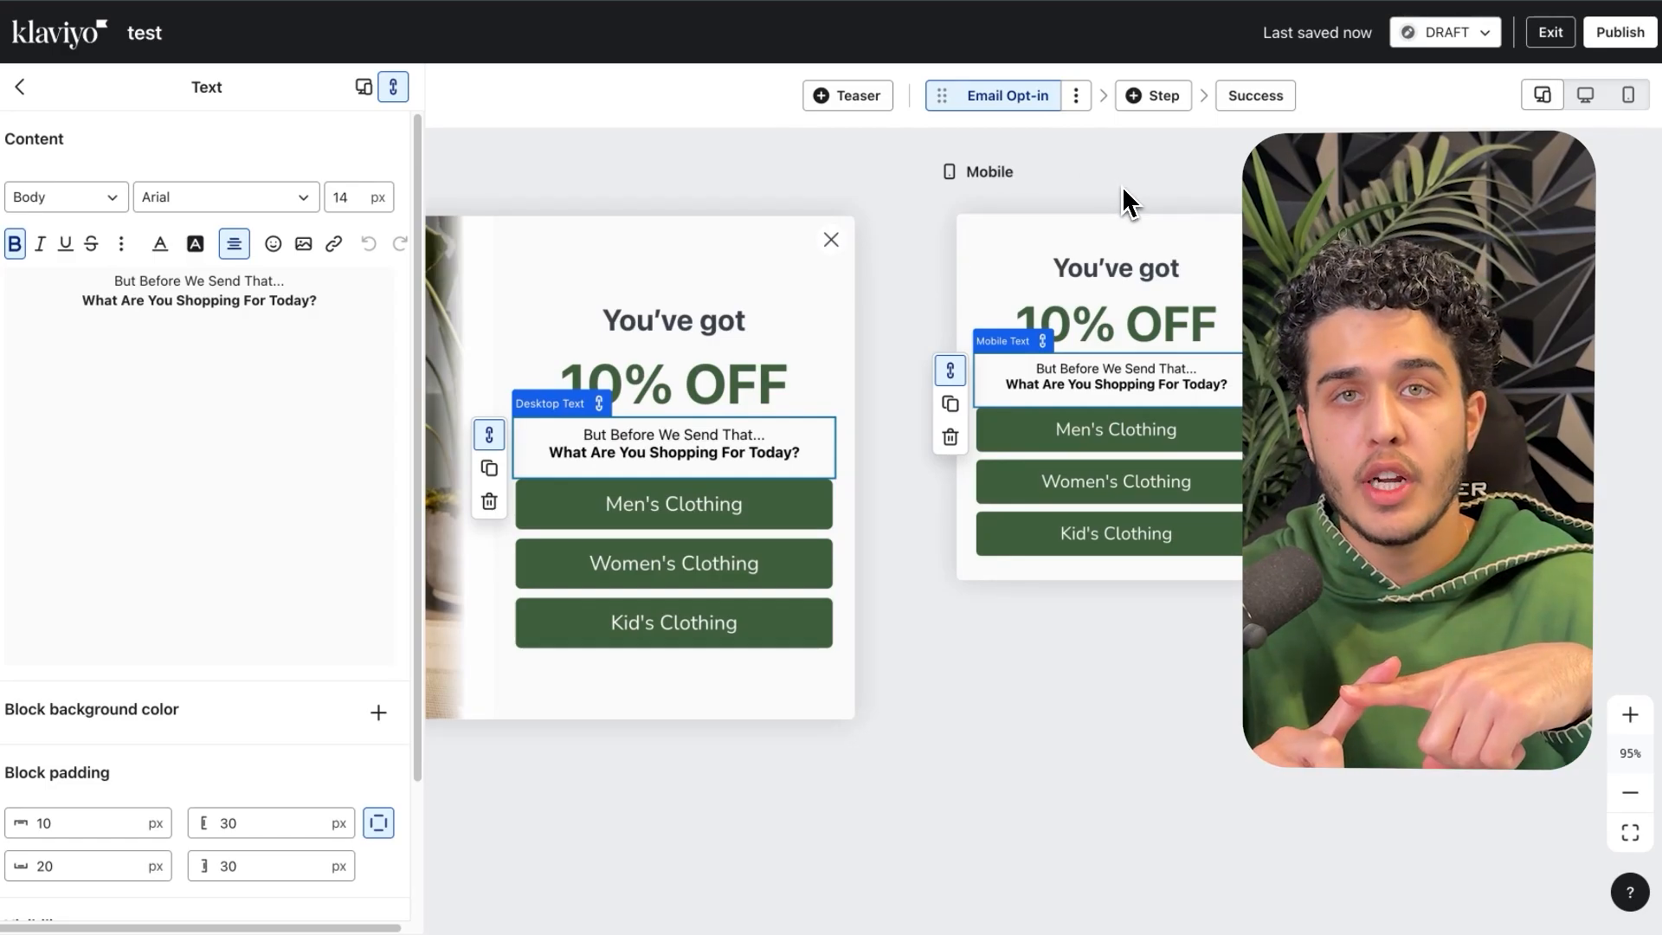
# - Rename the Email Opt-in step as "ZPD"
pyautogui.click(1031, 102)
pyautogui.click(1076, 97)
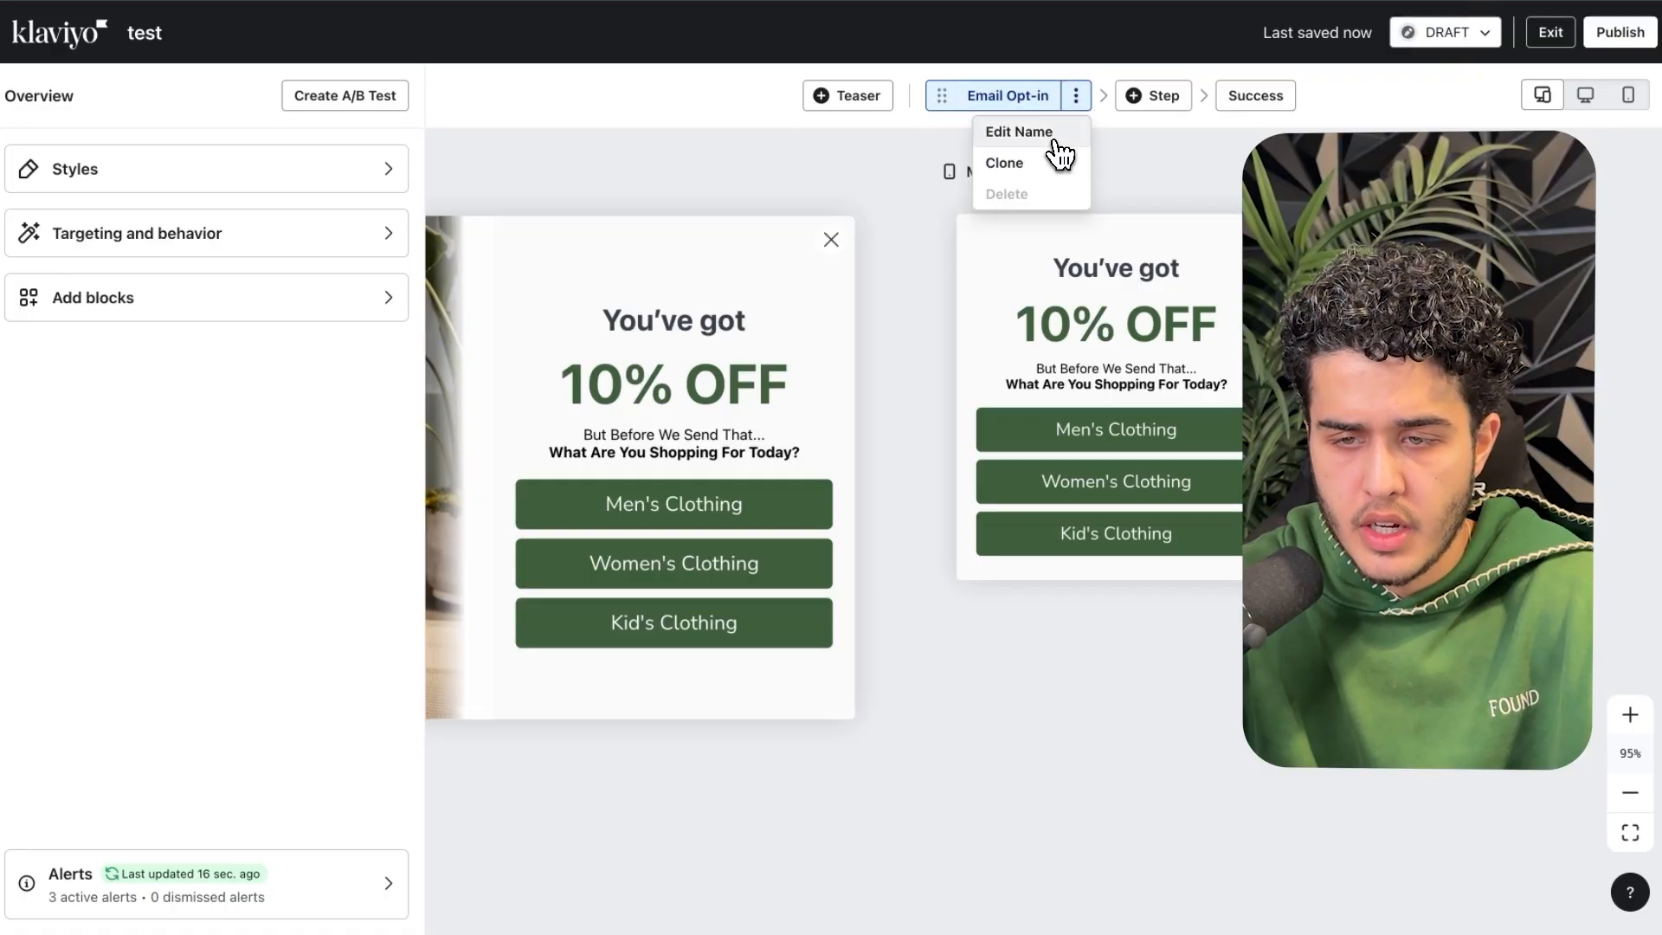
pyautogui.click(1058, 137)
pyautogui.click(595, 467)
pyautogui.write('ZP')
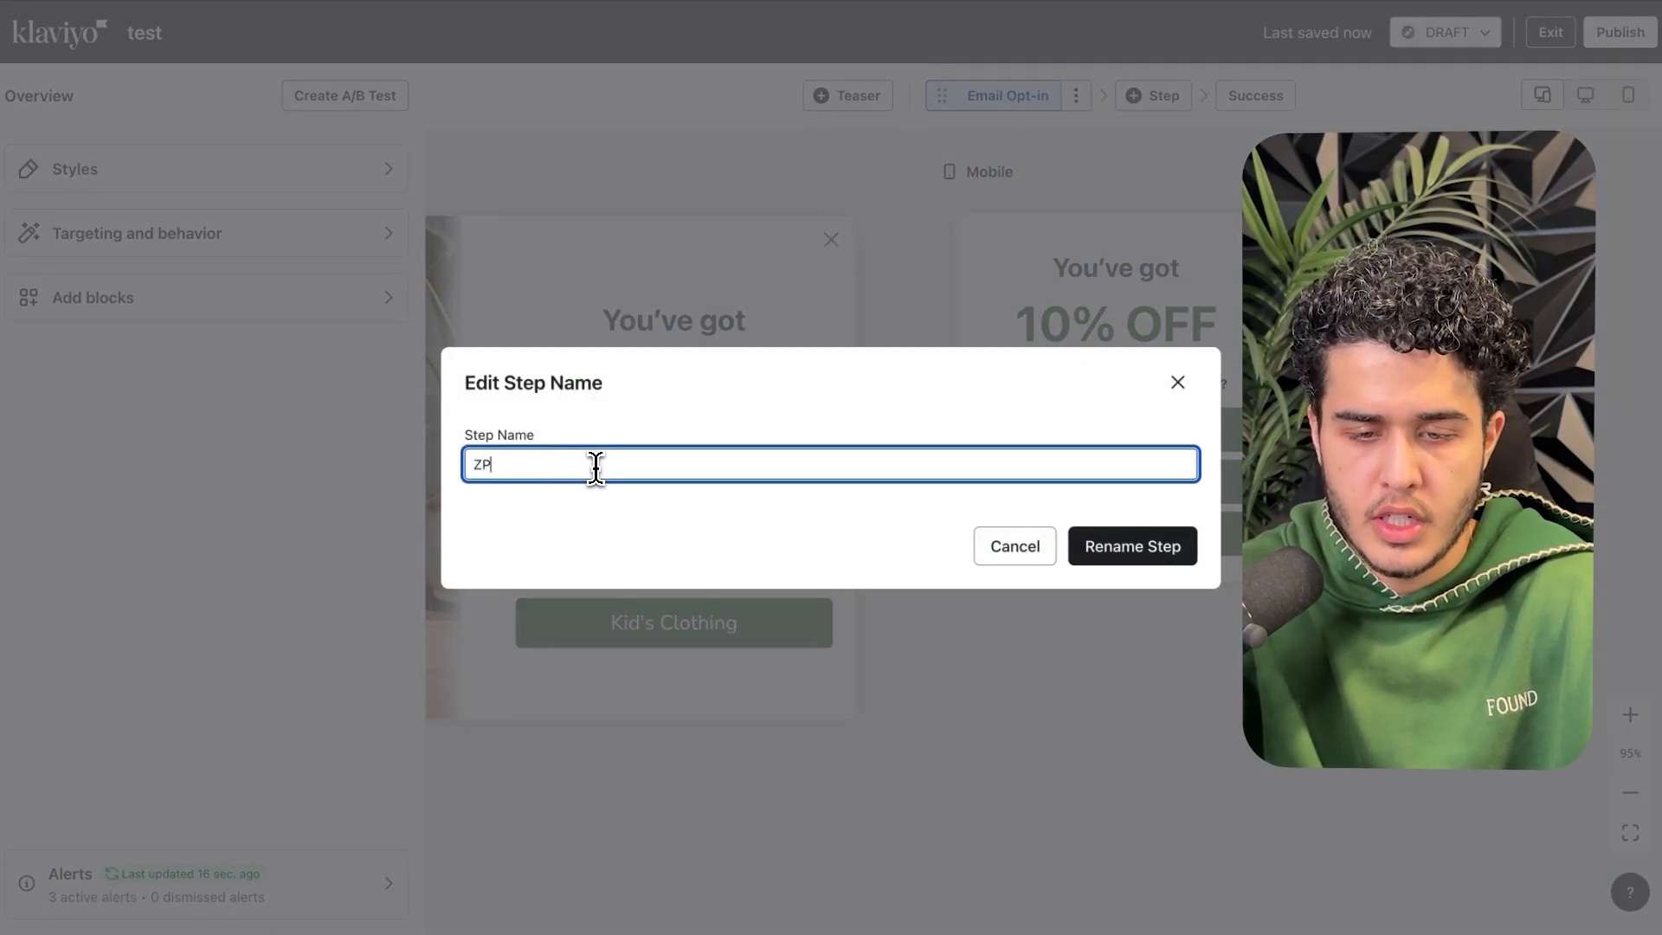
pyautogui.write('D')
pyautogui.click(1125, 547)
# - Add a blank step after ZPD and open the image library for its desktop side image
pyautogui.click(1140, 102)
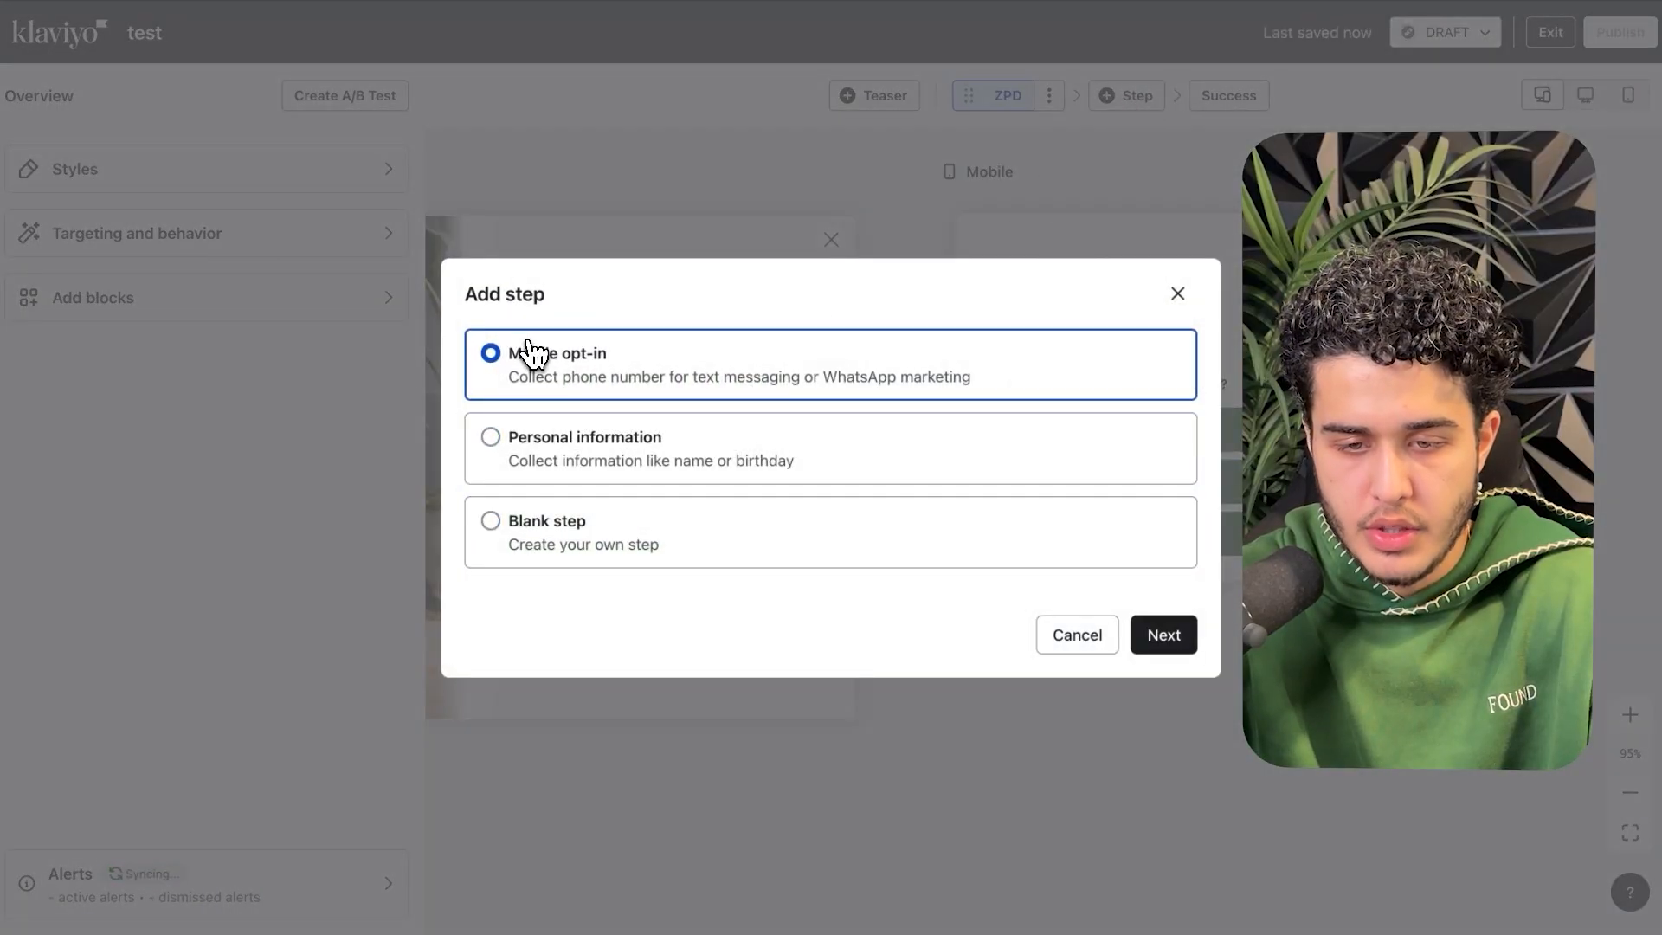
pyautogui.click(524, 507)
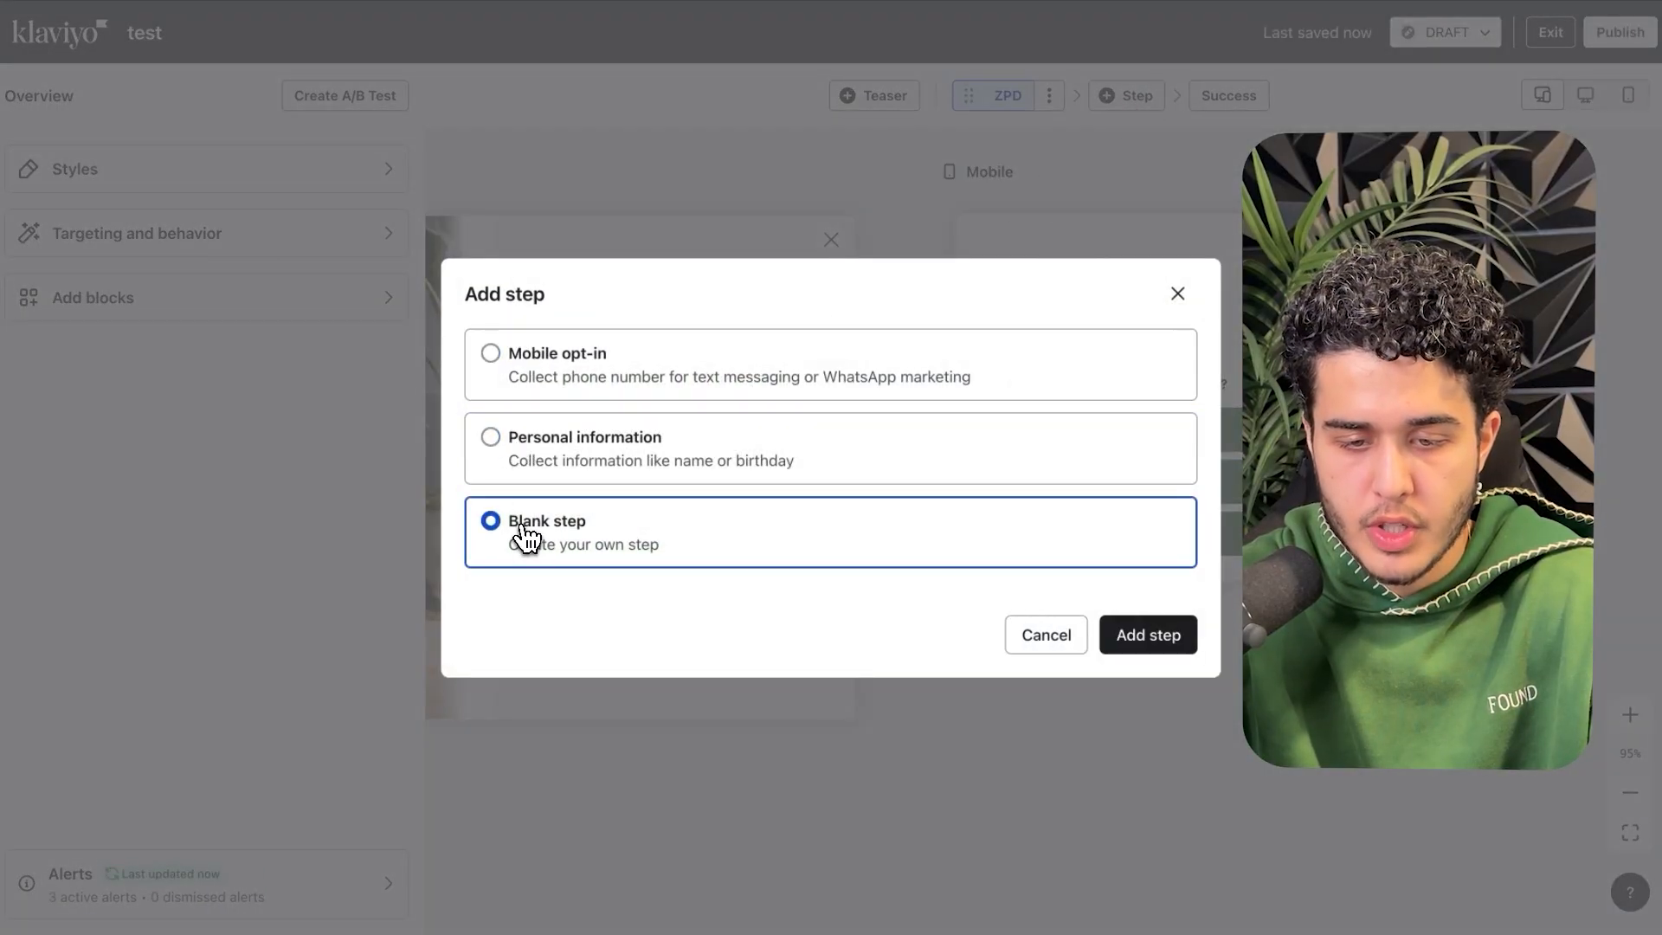
pyautogui.click(1157, 640)
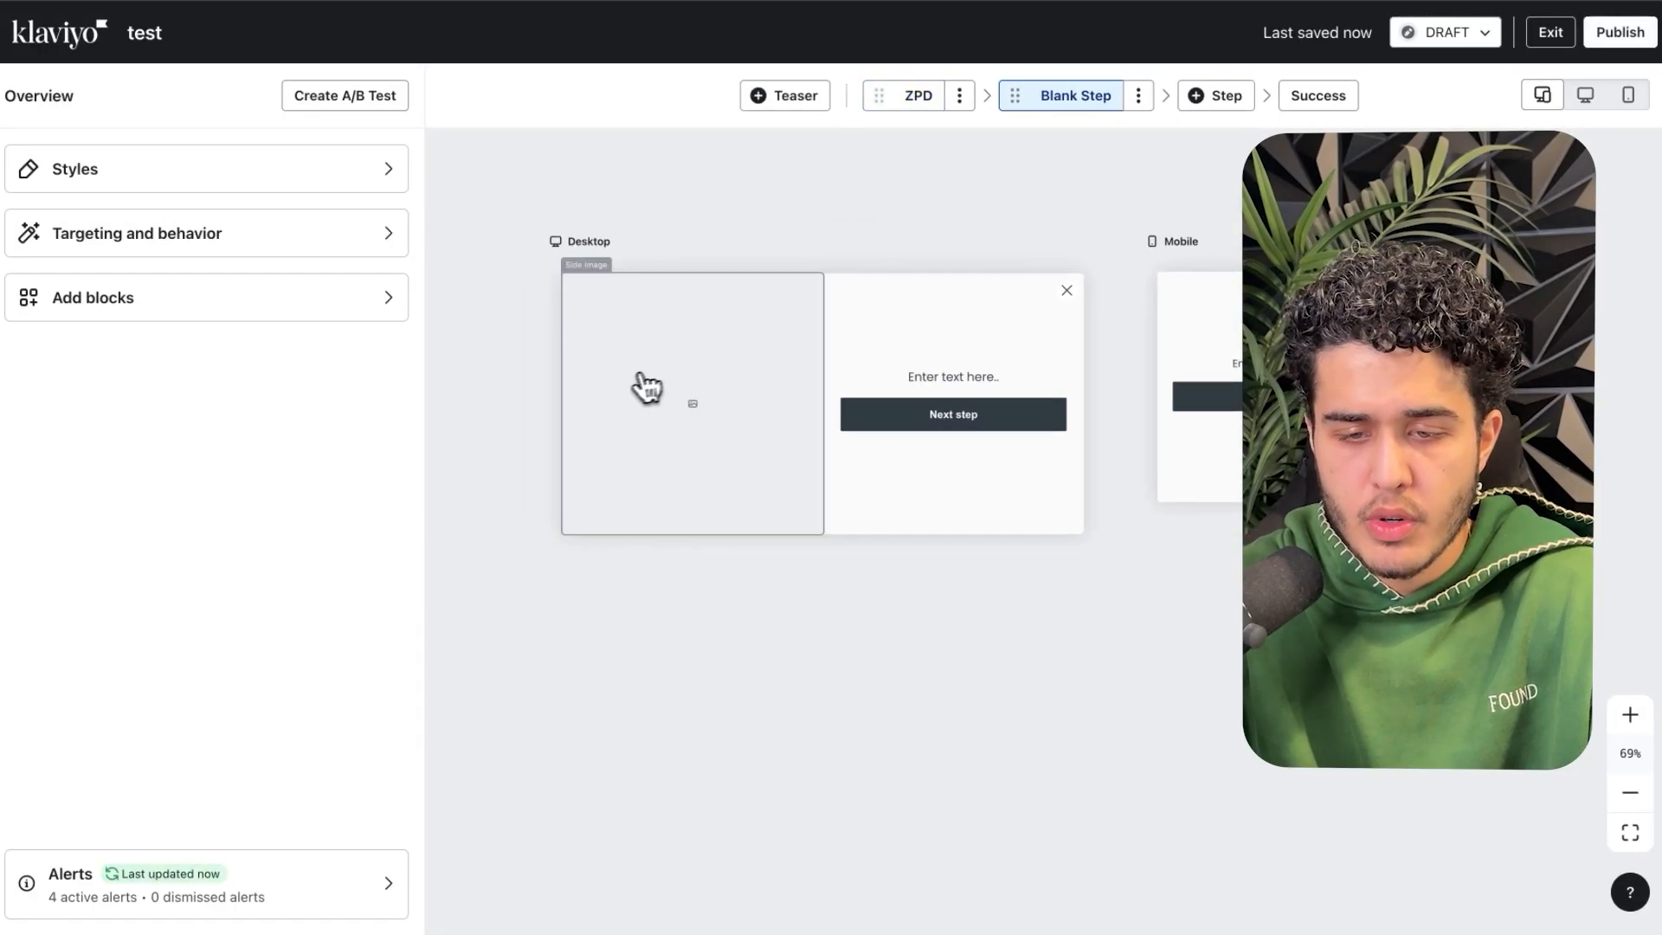
pyautogui.click(647, 387)
pyautogui.click(134, 357)
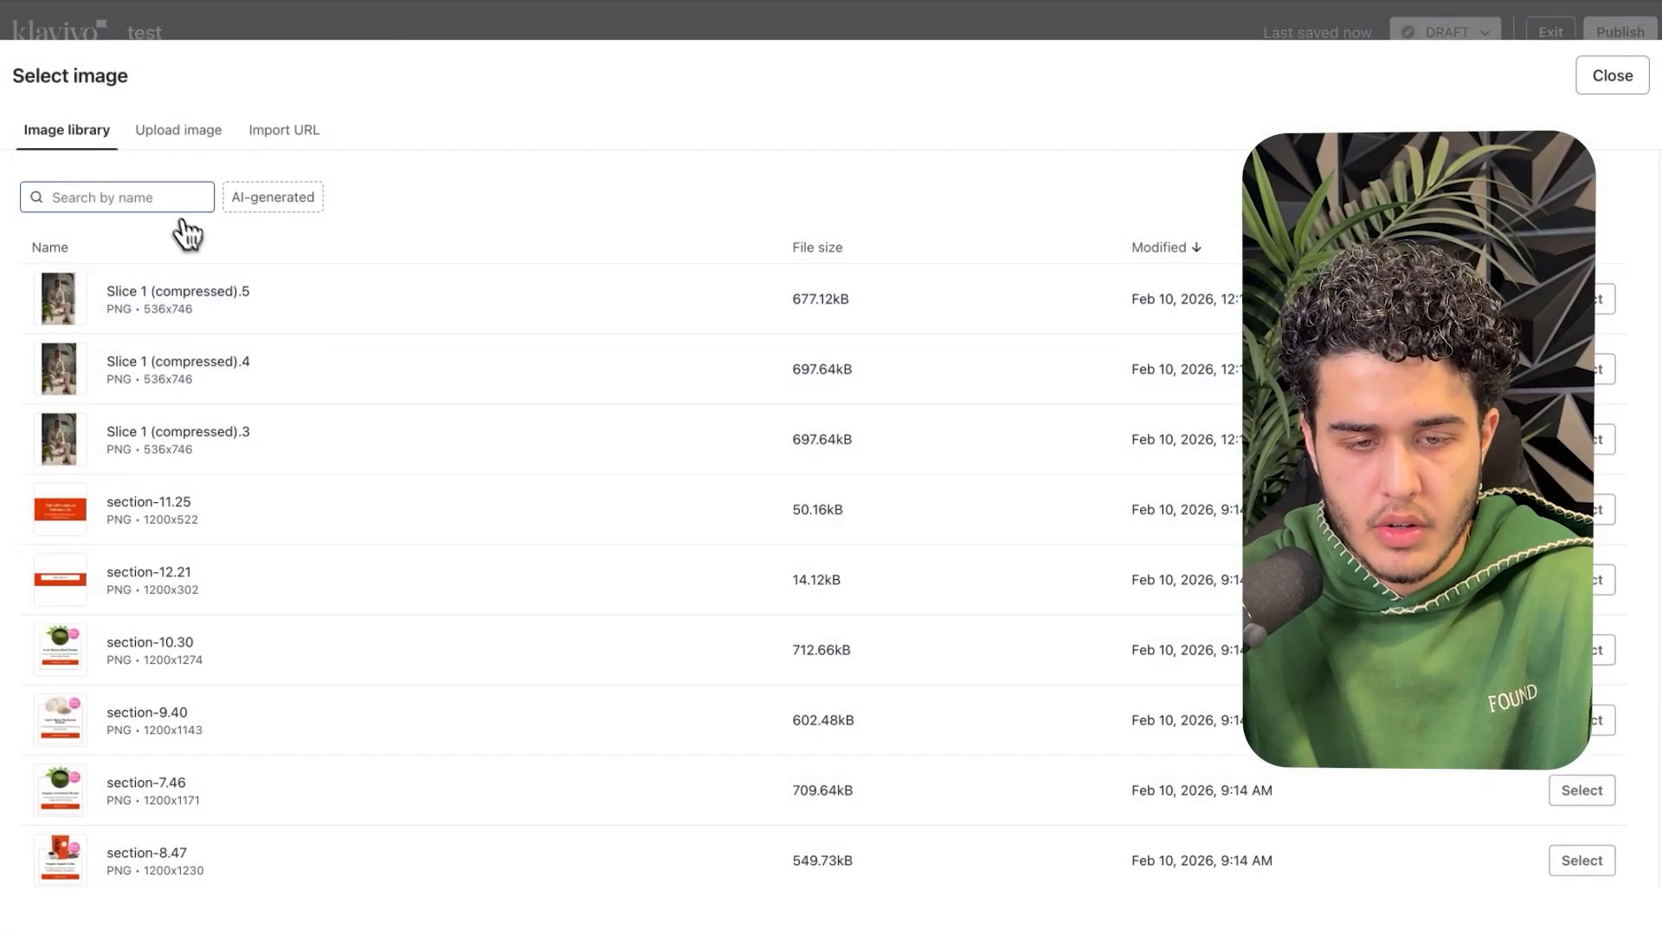
# - In Figma, move the white fade layer Rectangle 6 into the Step #2 frame, directly beneath Slice 2
pyautogui.hotkey('ctrl', 'Left')
pyautogui.hscroll(6, 1070, 216)
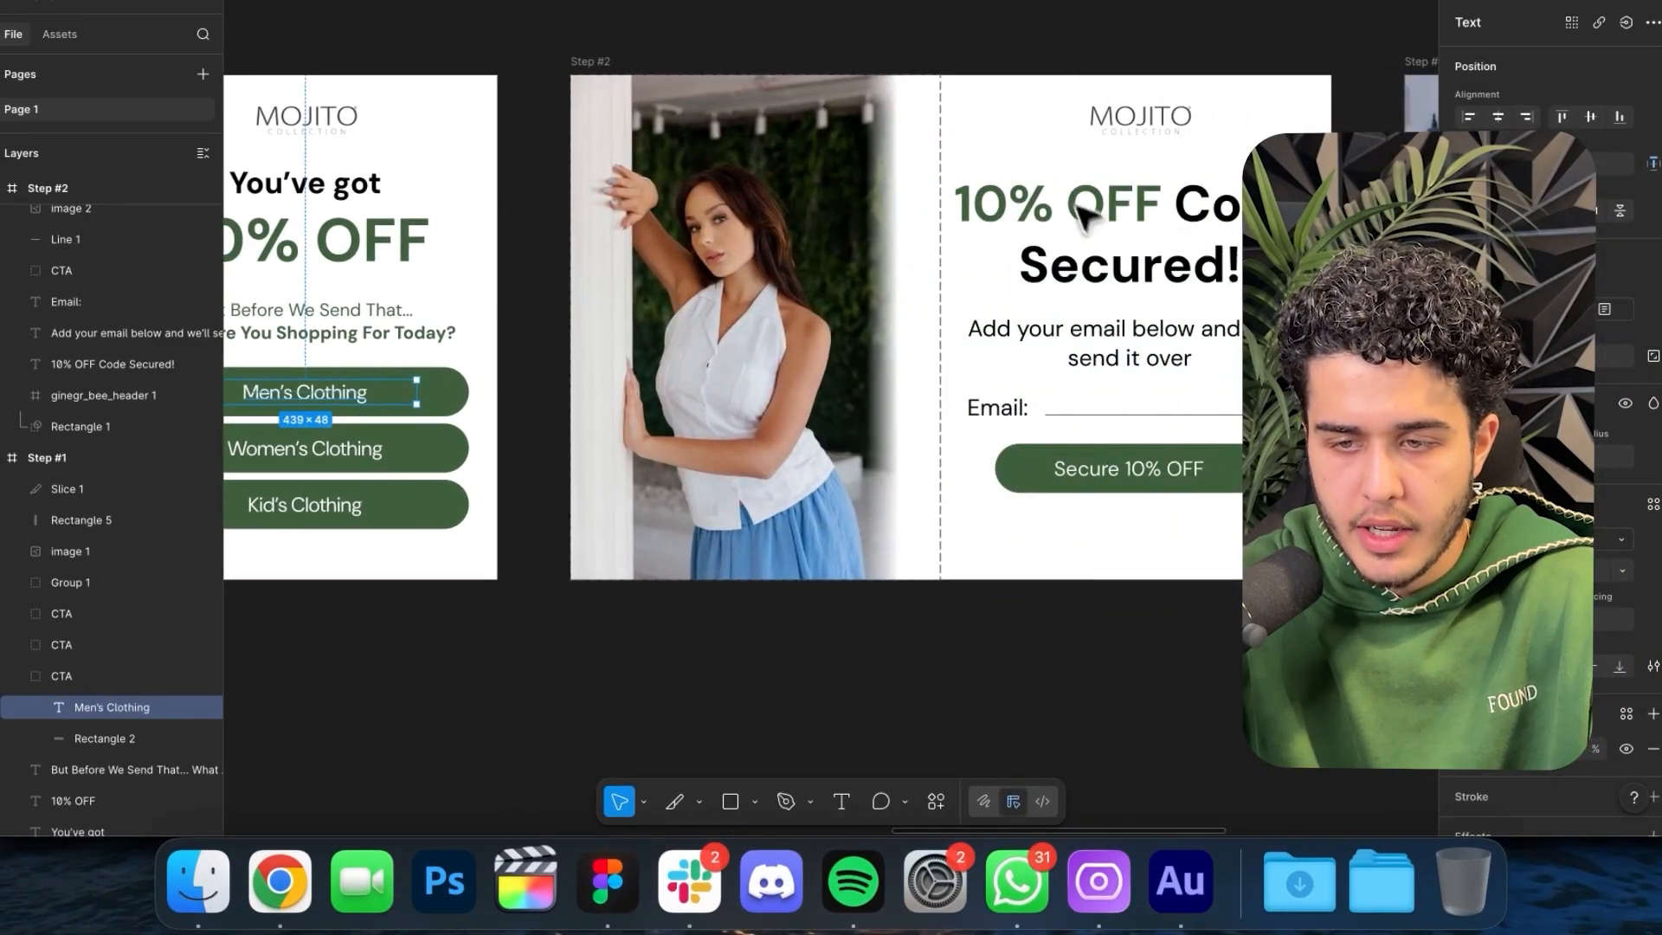
pyautogui.click(916, 177)
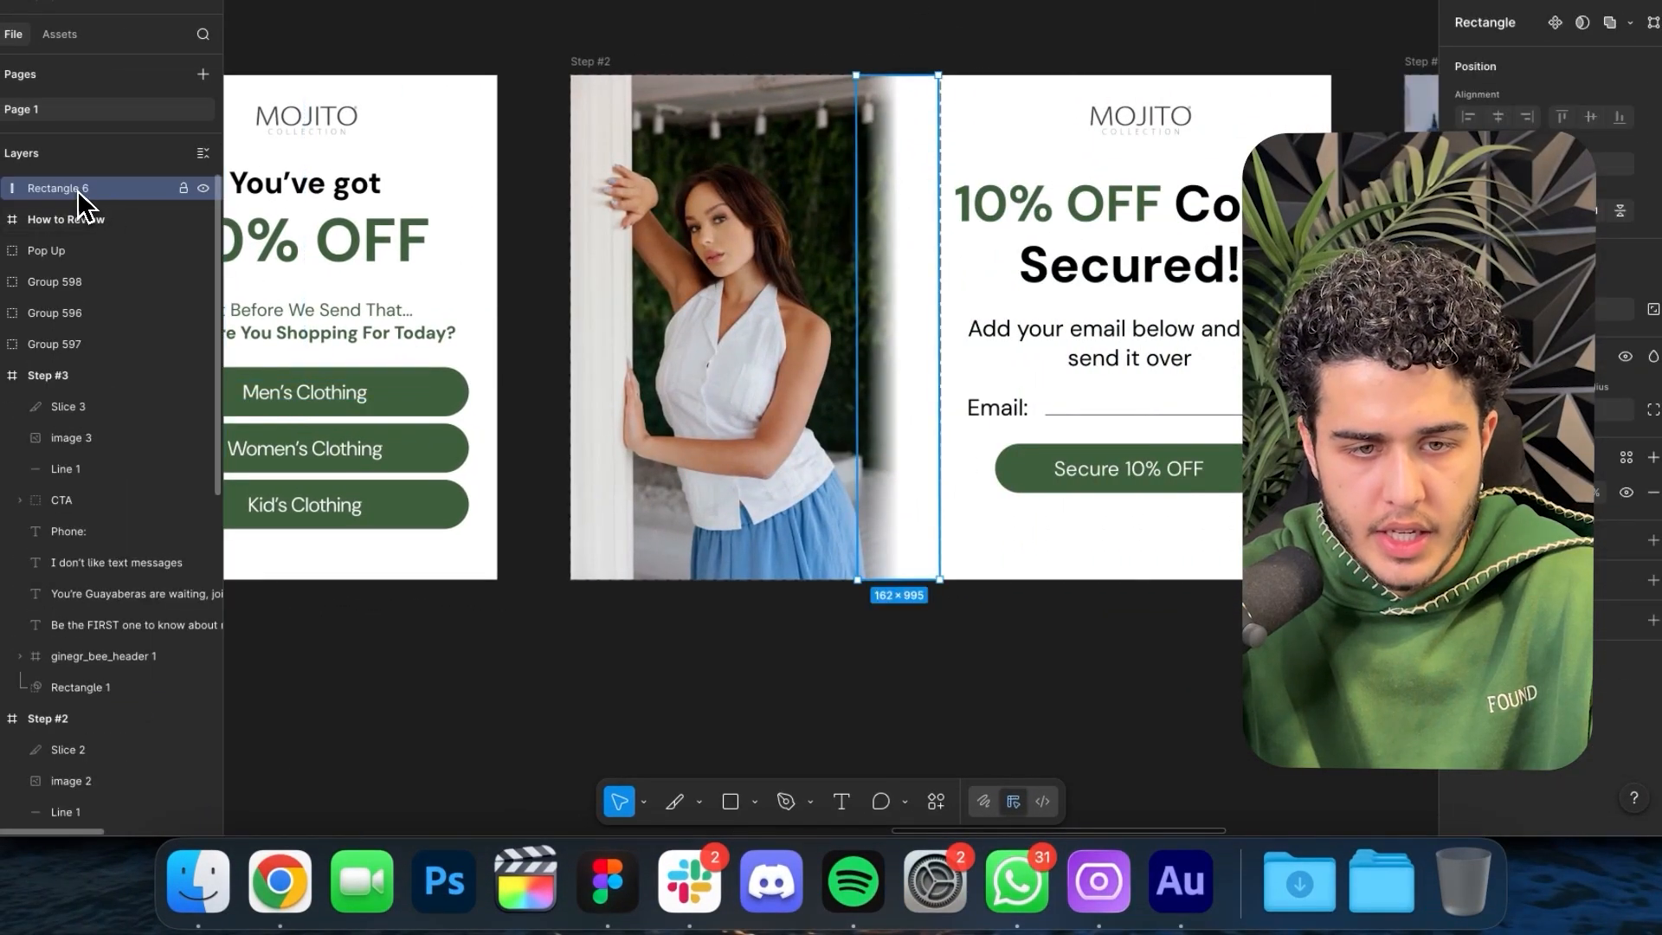
pyautogui.moveTo(78, 191); pyautogui.dragTo(86, 767)
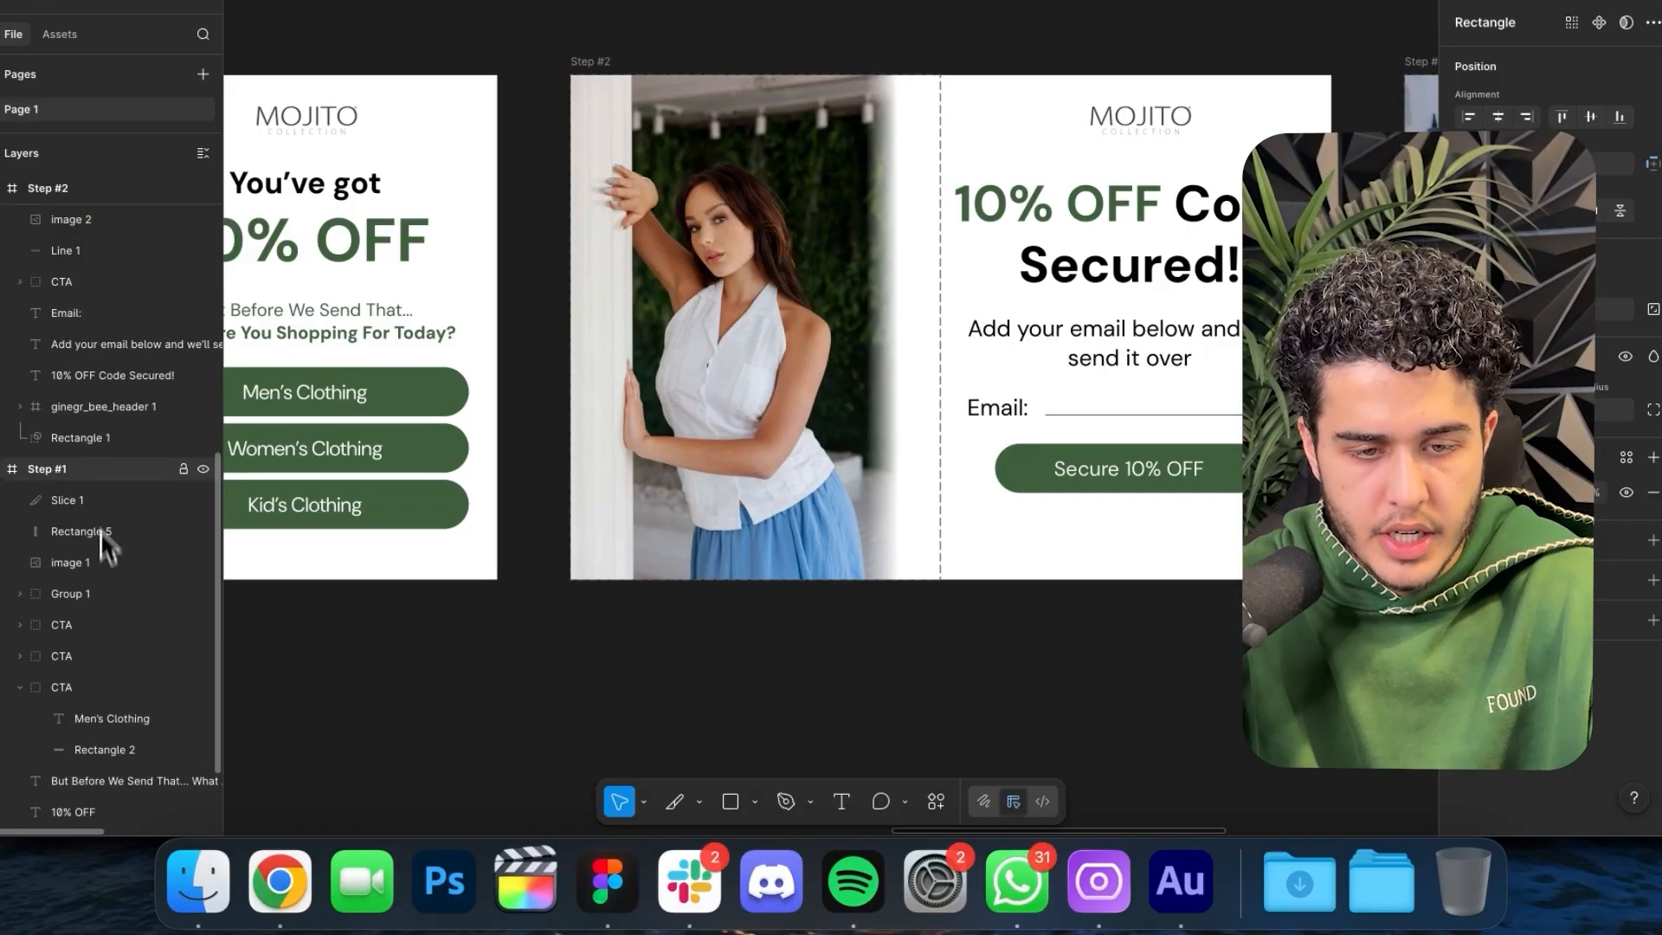
pyautogui.scroll(3, 95, 485)
# - Export Slice 2 to Downloads as "Slice 2.png", replacing the existing file
pyautogui.click(65, 338)
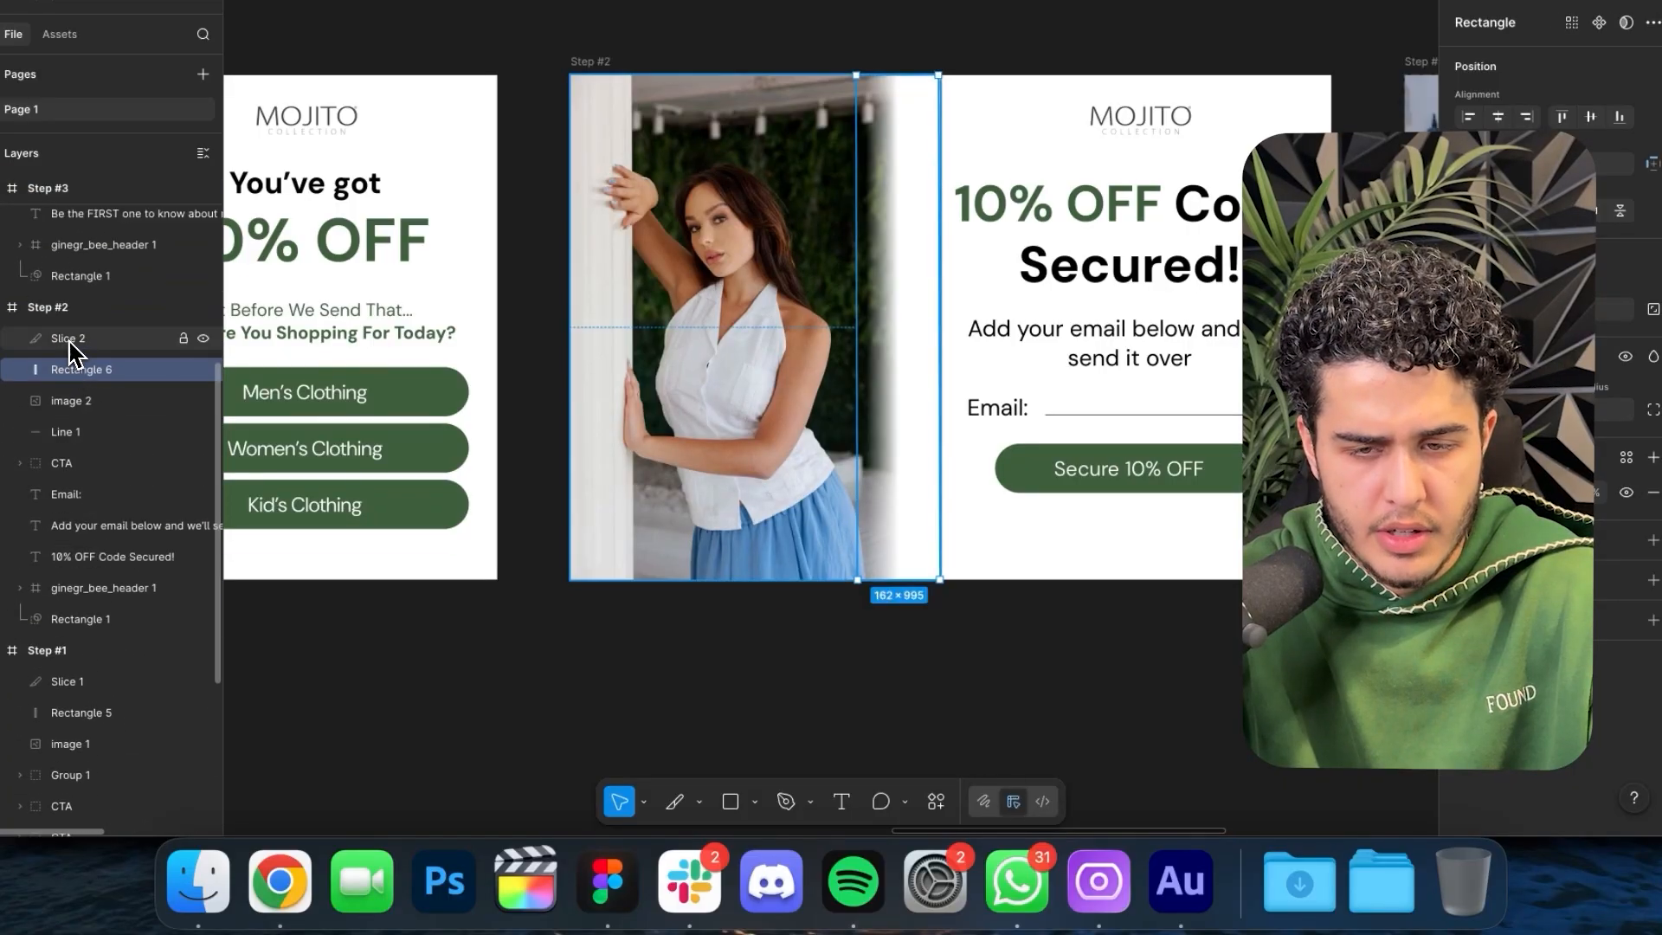
pyautogui.click(1594, 442)
pyautogui.click(1166, 548)
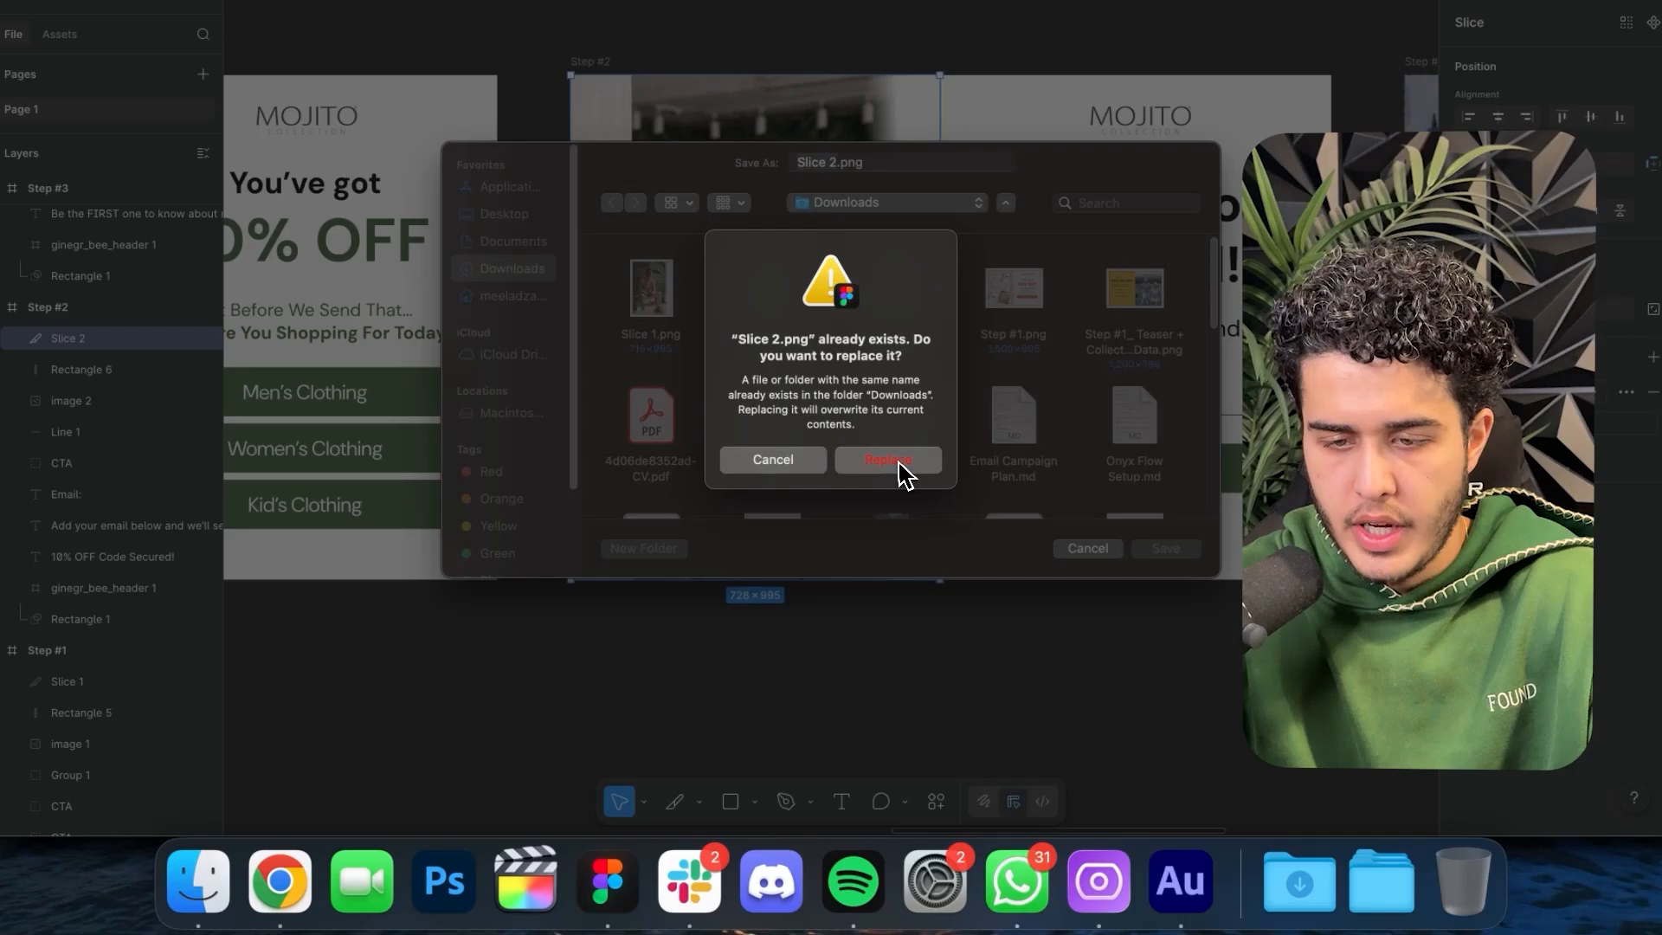
pyautogui.click(891, 460)
# - Back in Klaviyo, upload the original version of Slice 2.png from Downloads as the blank step's side image
pyautogui.click(279, 881)
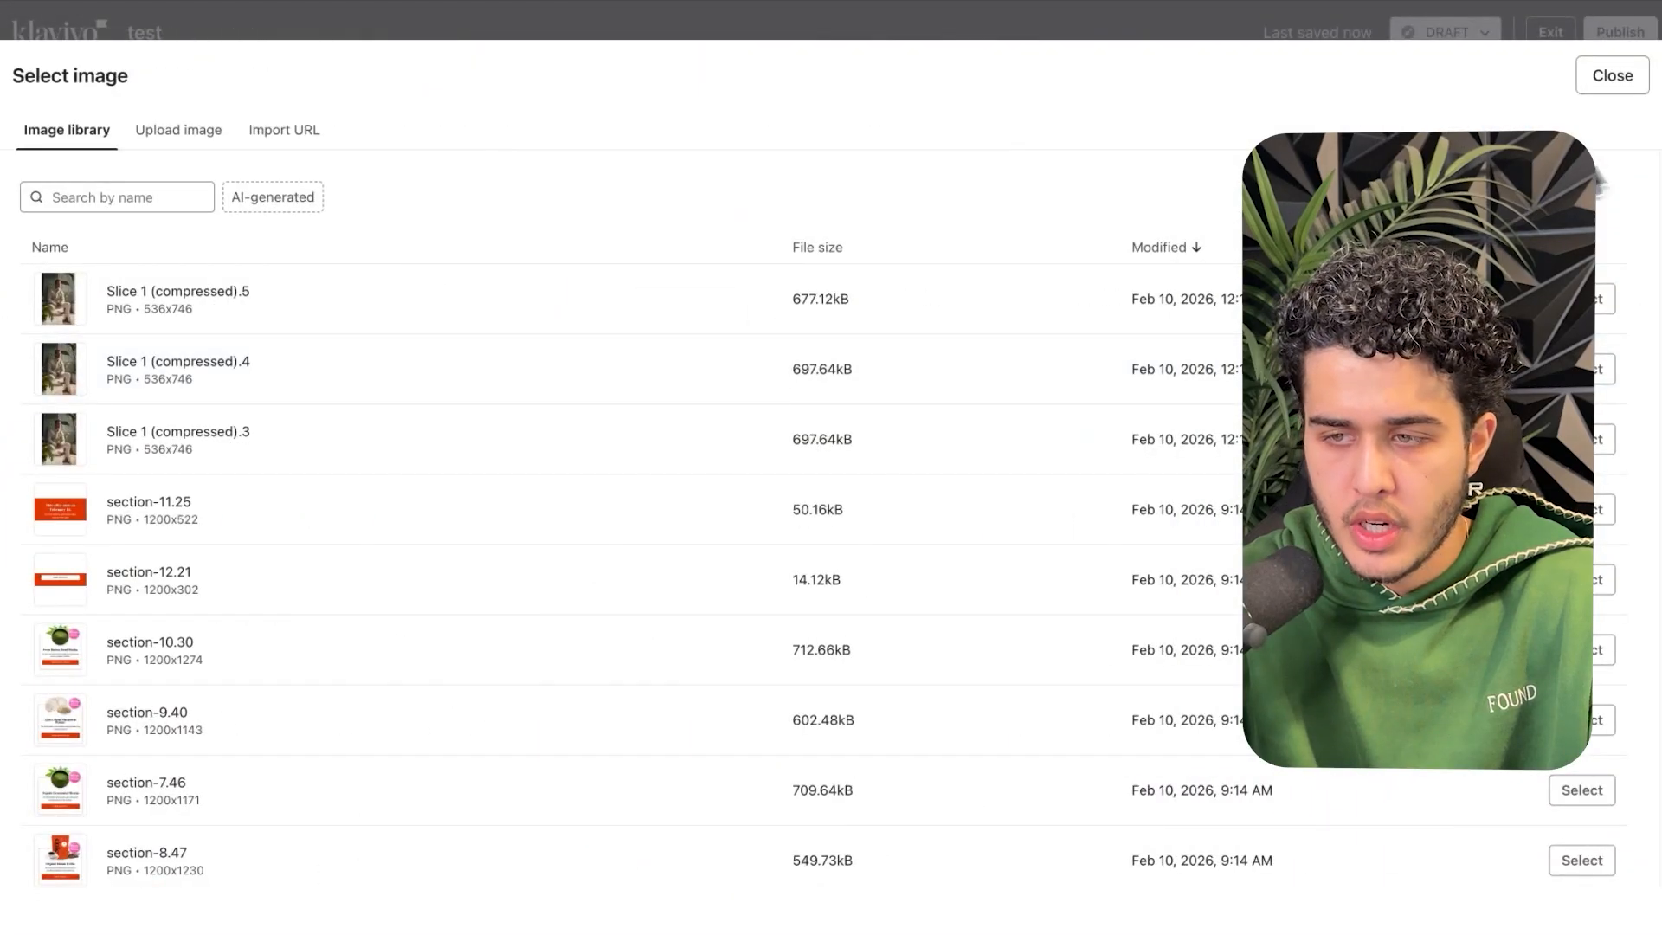
pyautogui.click(178, 130)
pyautogui.click(1013, 370)
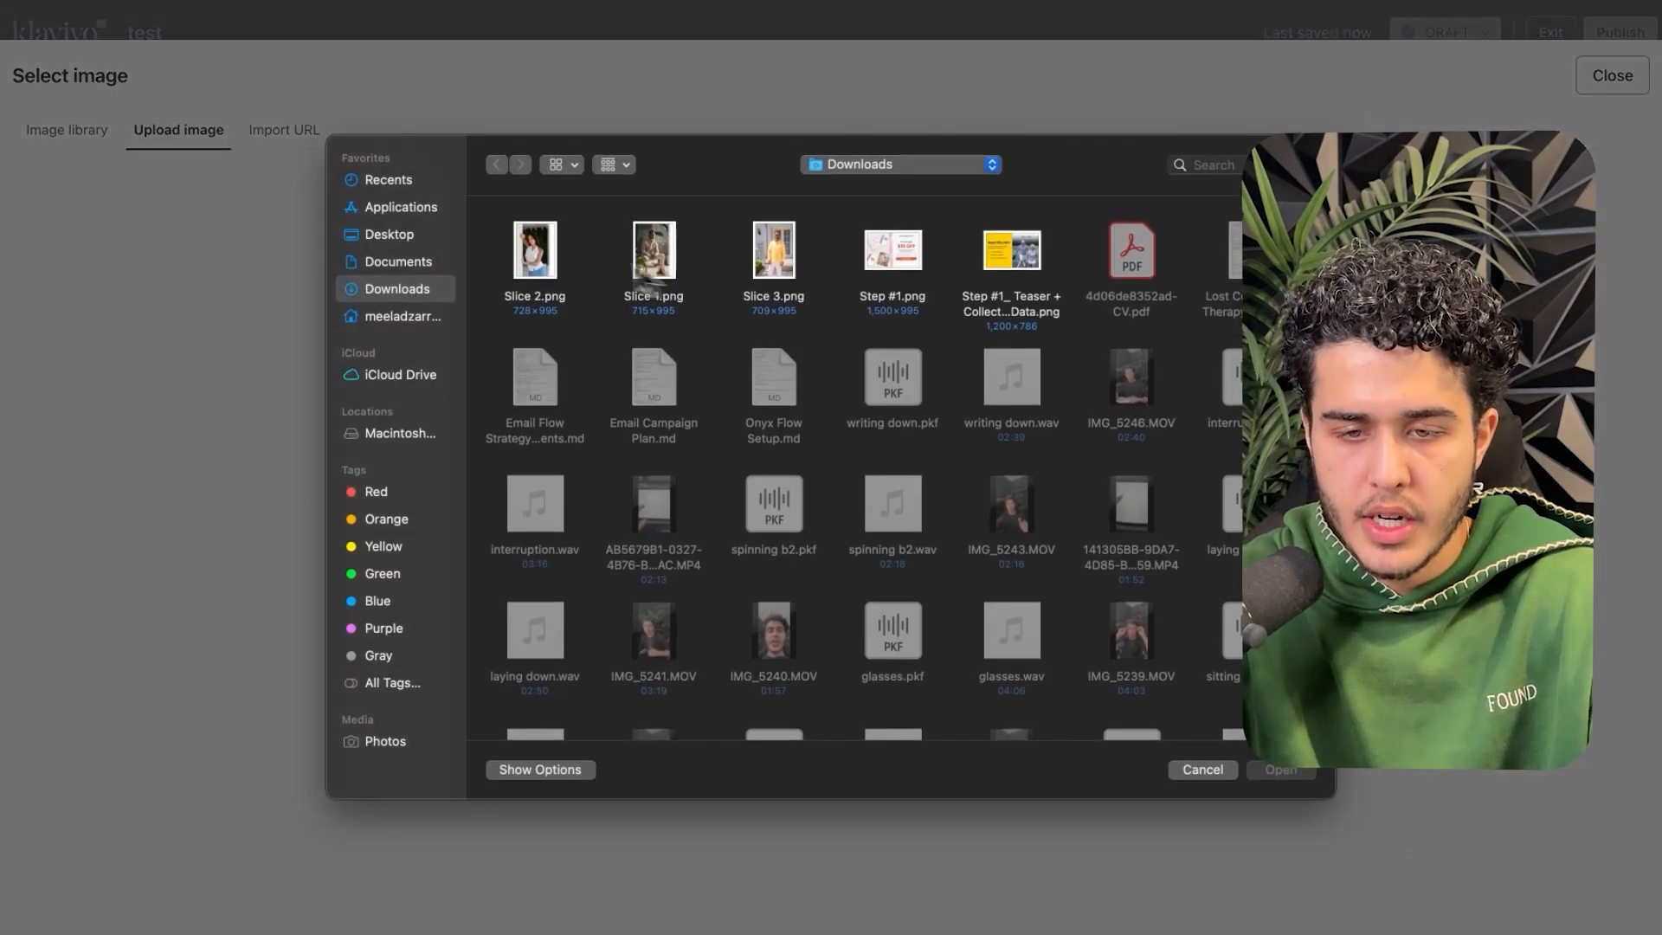
pyautogui.click(535, 259)
pyautogui.doubleClick(558, 264)
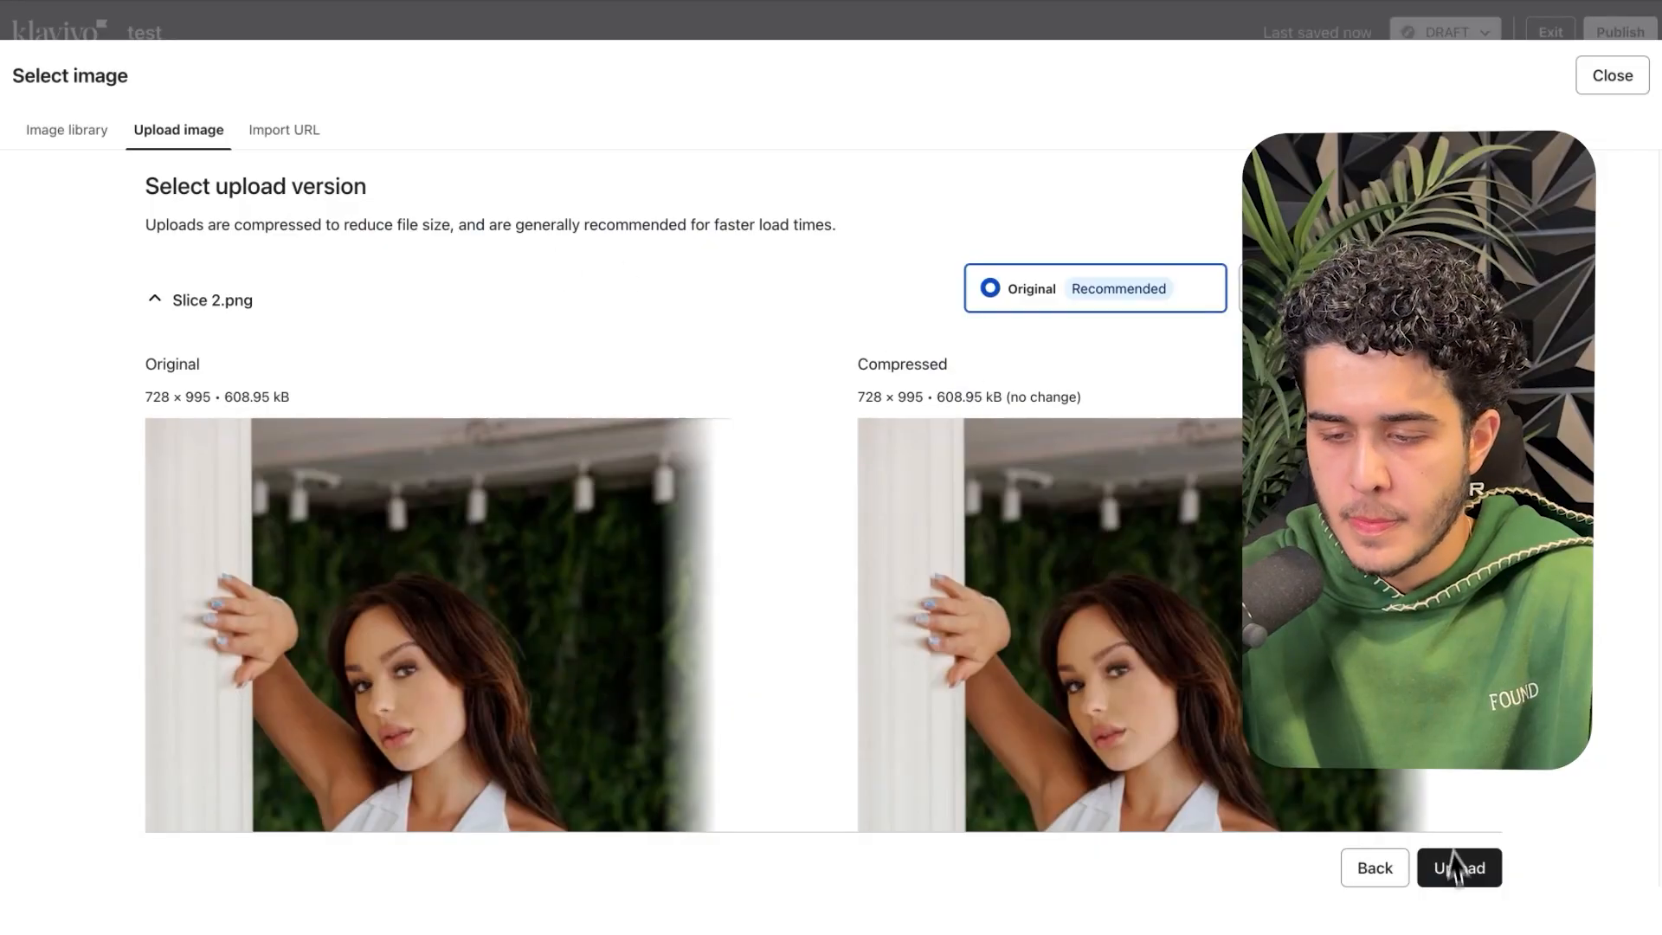
pyautogui.click(1457, 869)
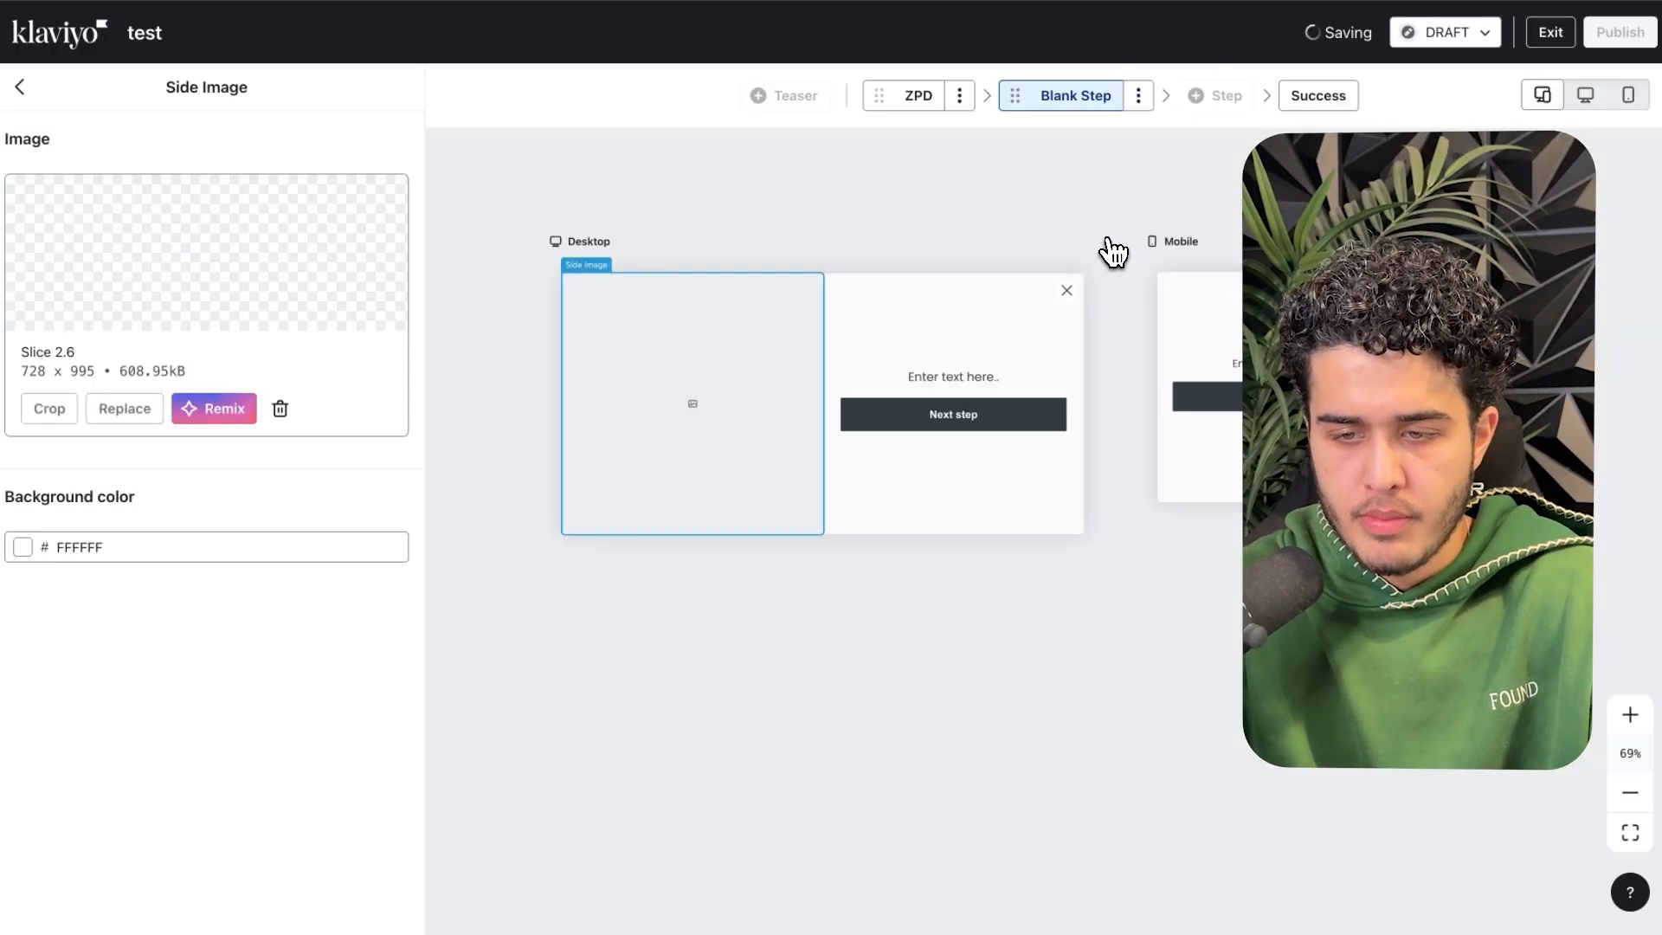
pyautogui.scroll(3, 947, 438)
pyautogui.click(952, 468)
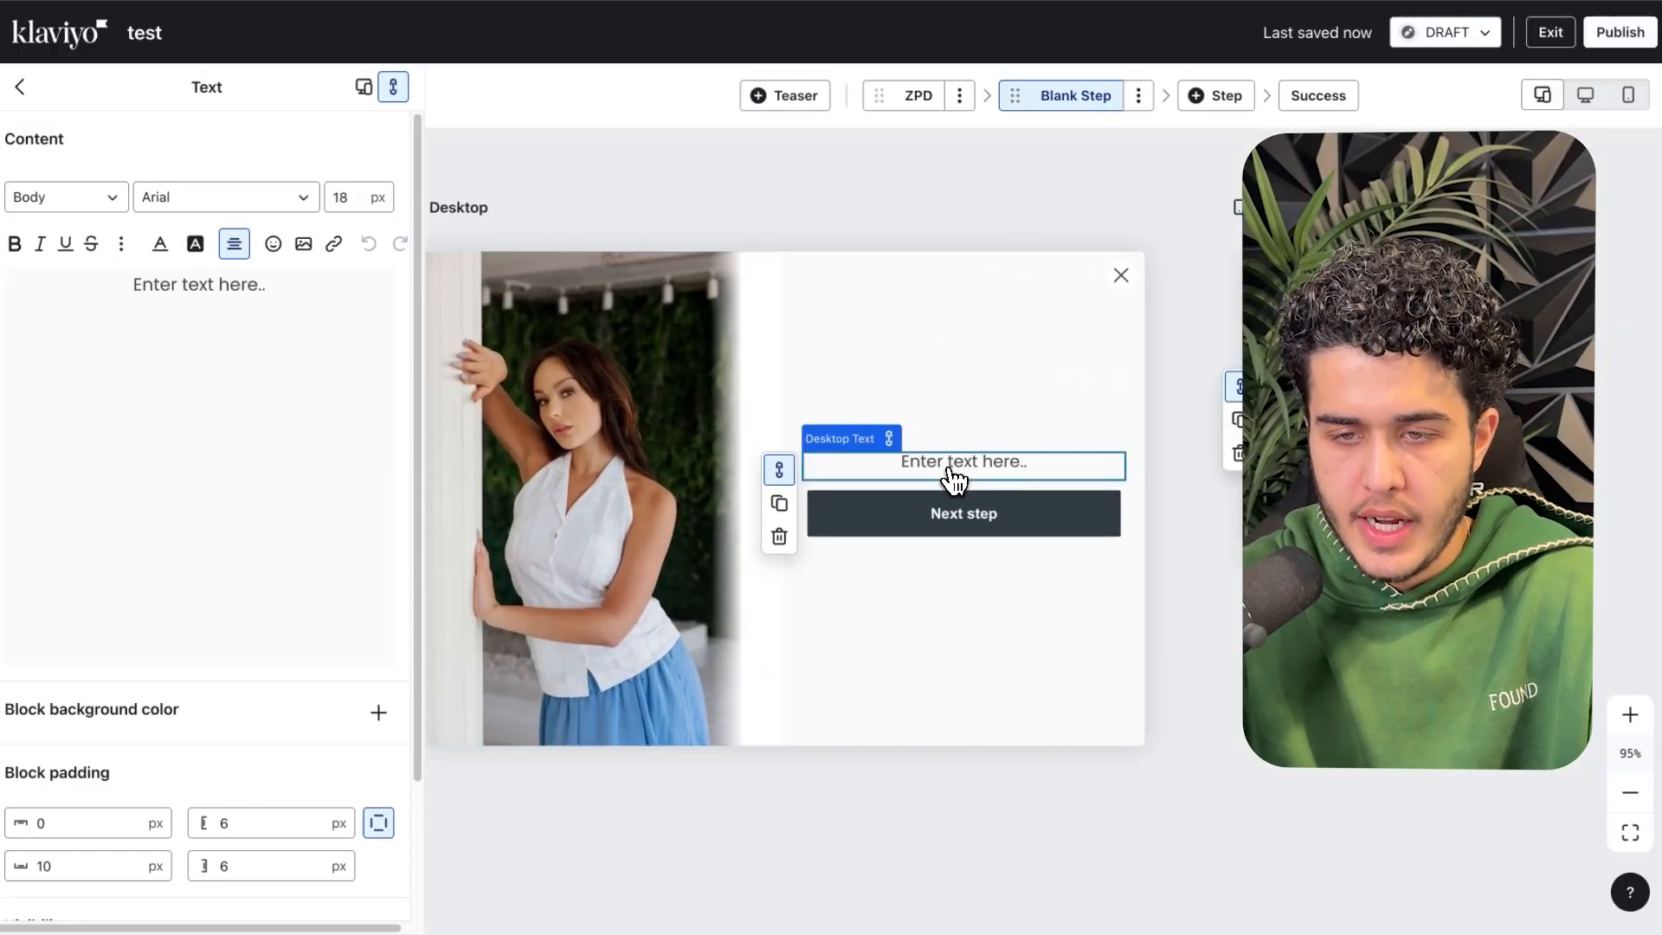
# - Clone the ZPD step under the name "Email Step"
pyautogui.click(960, 103)
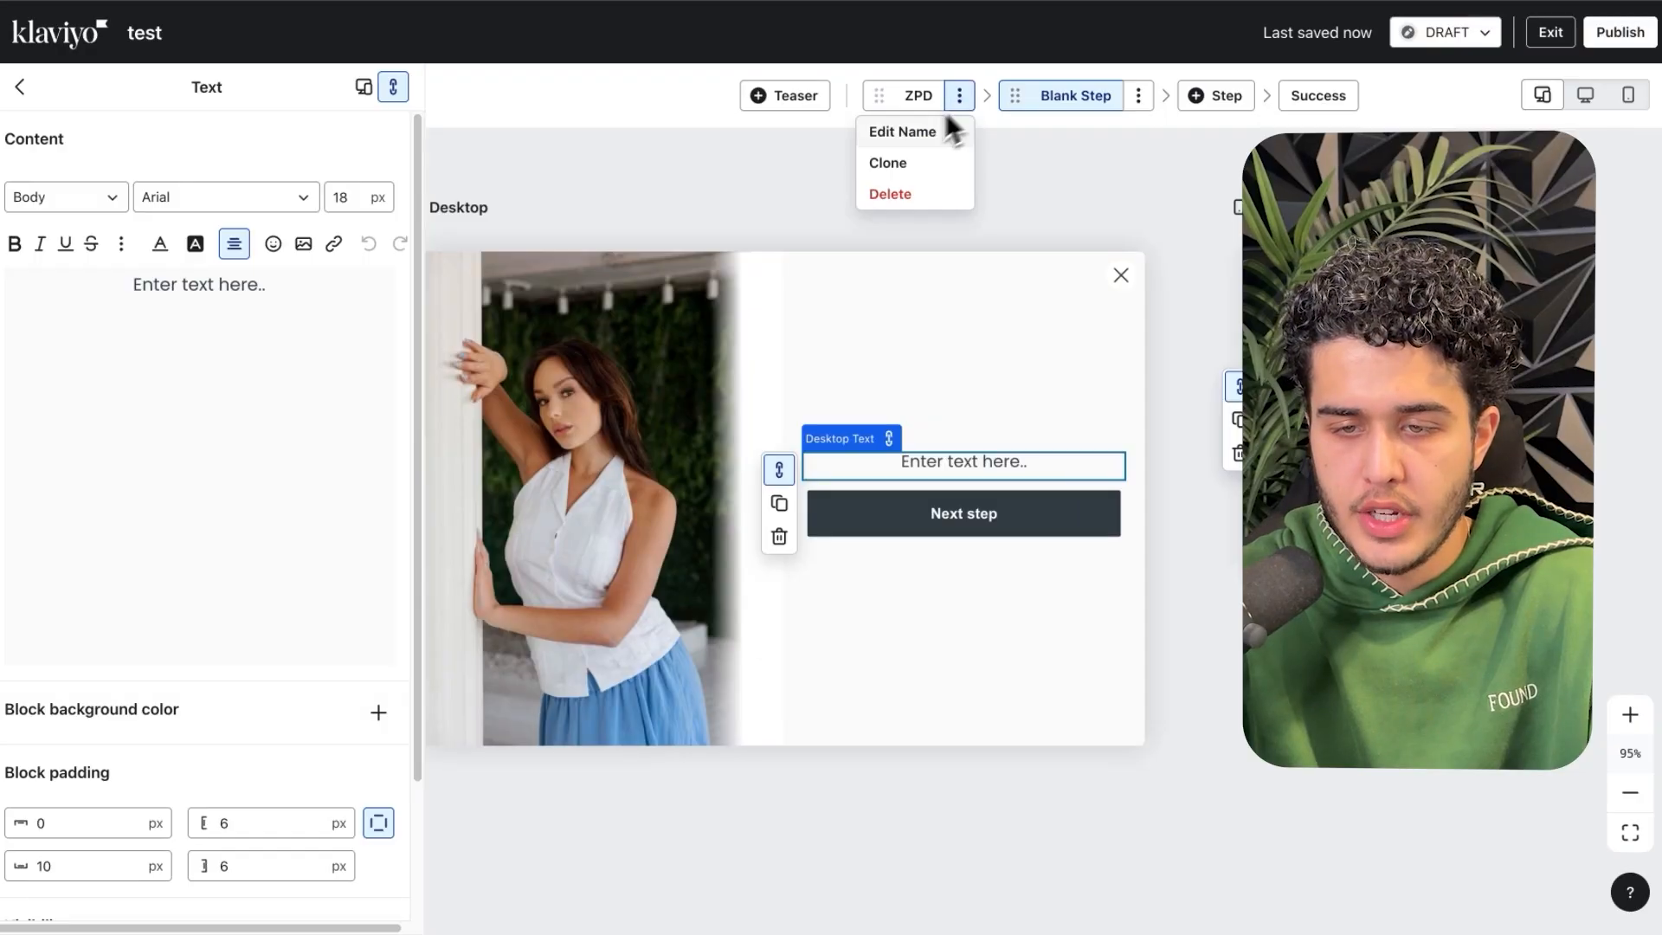
pyautogui.click(892, 163)
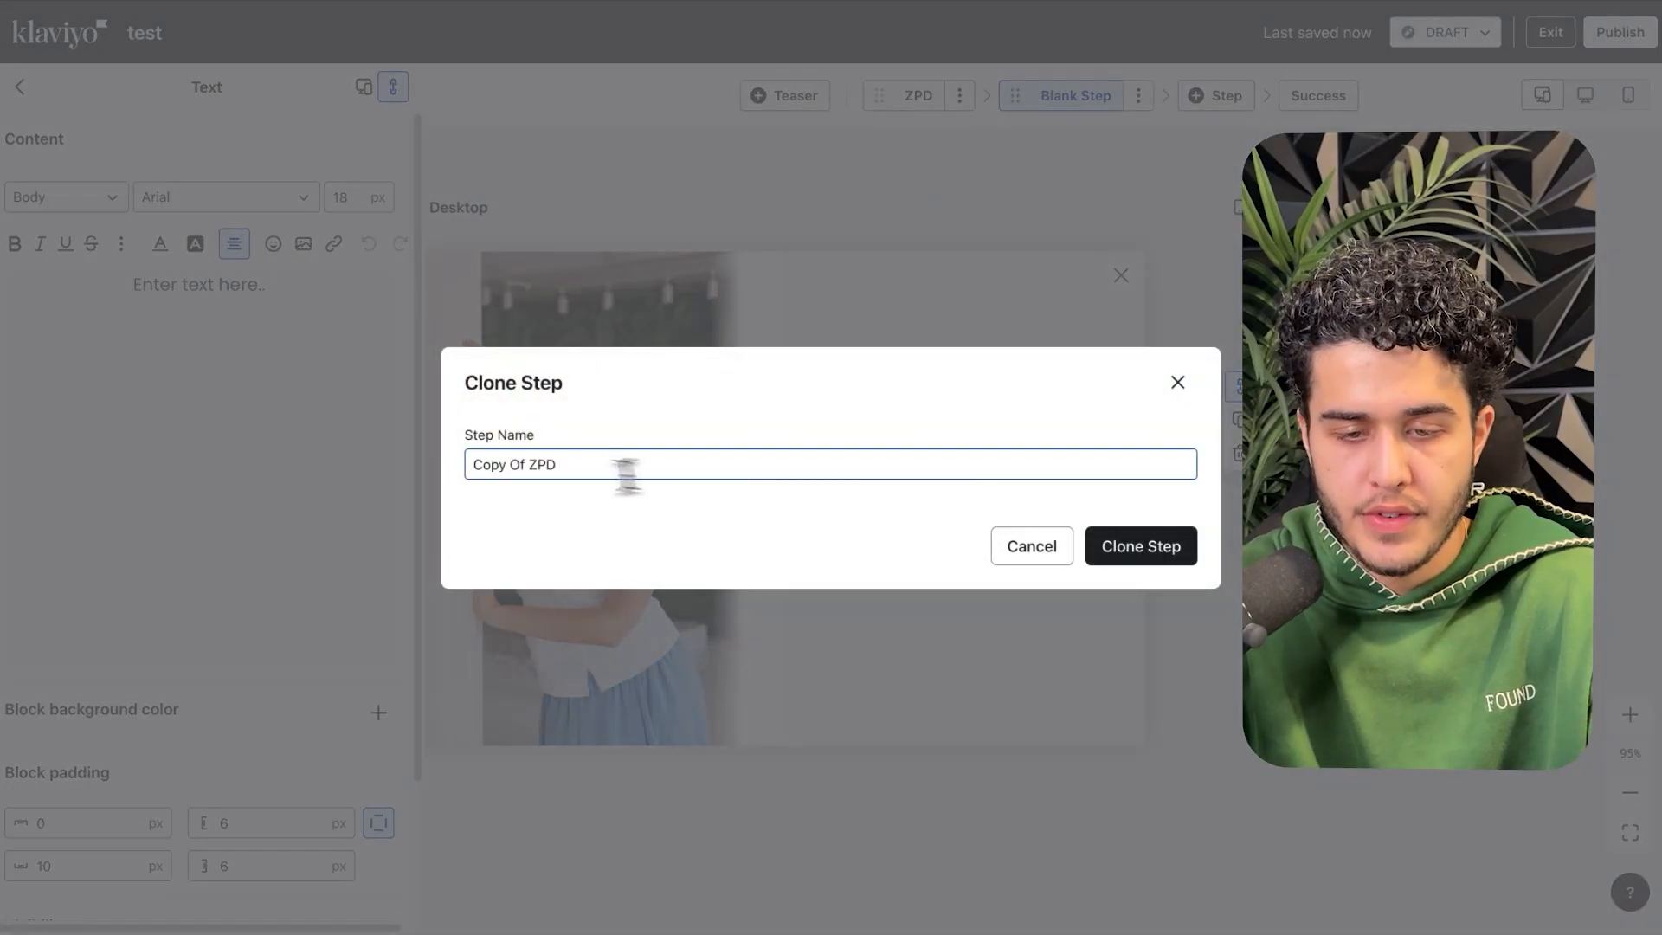
pyautogui.click(531, 468)
pyautogui.write('Email Step')
pyautogui.click(1169, 547)
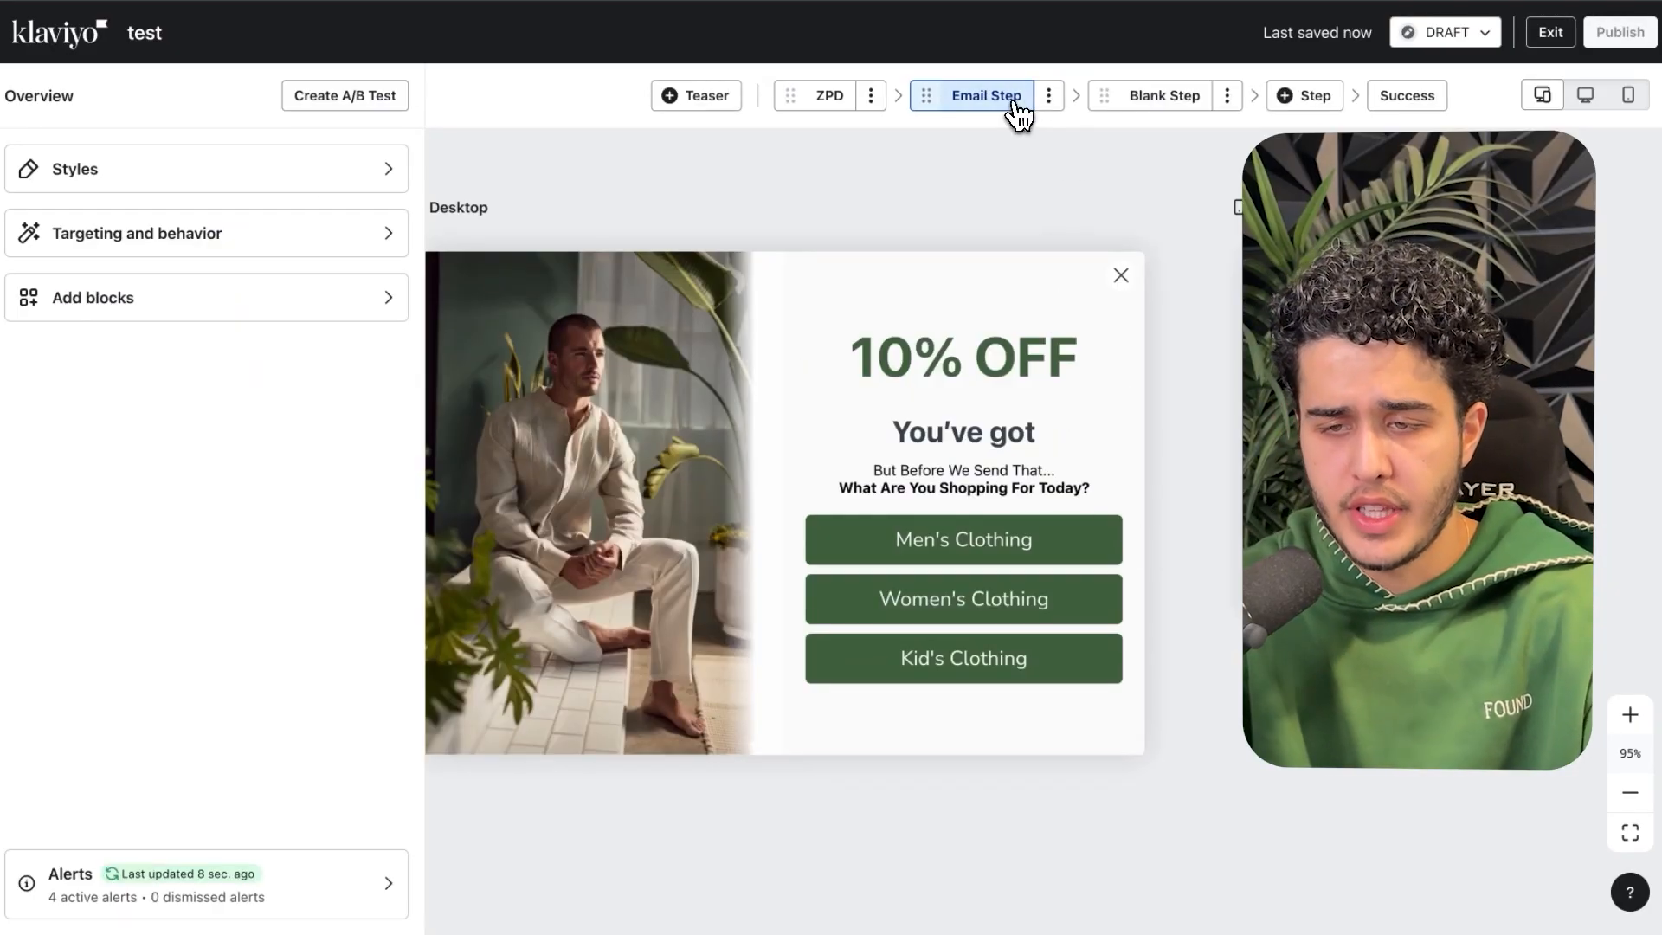
# - Delete the Blank Step from the form
pyautogui.click(1227, 95)
pyautogui.click(1202, 201)
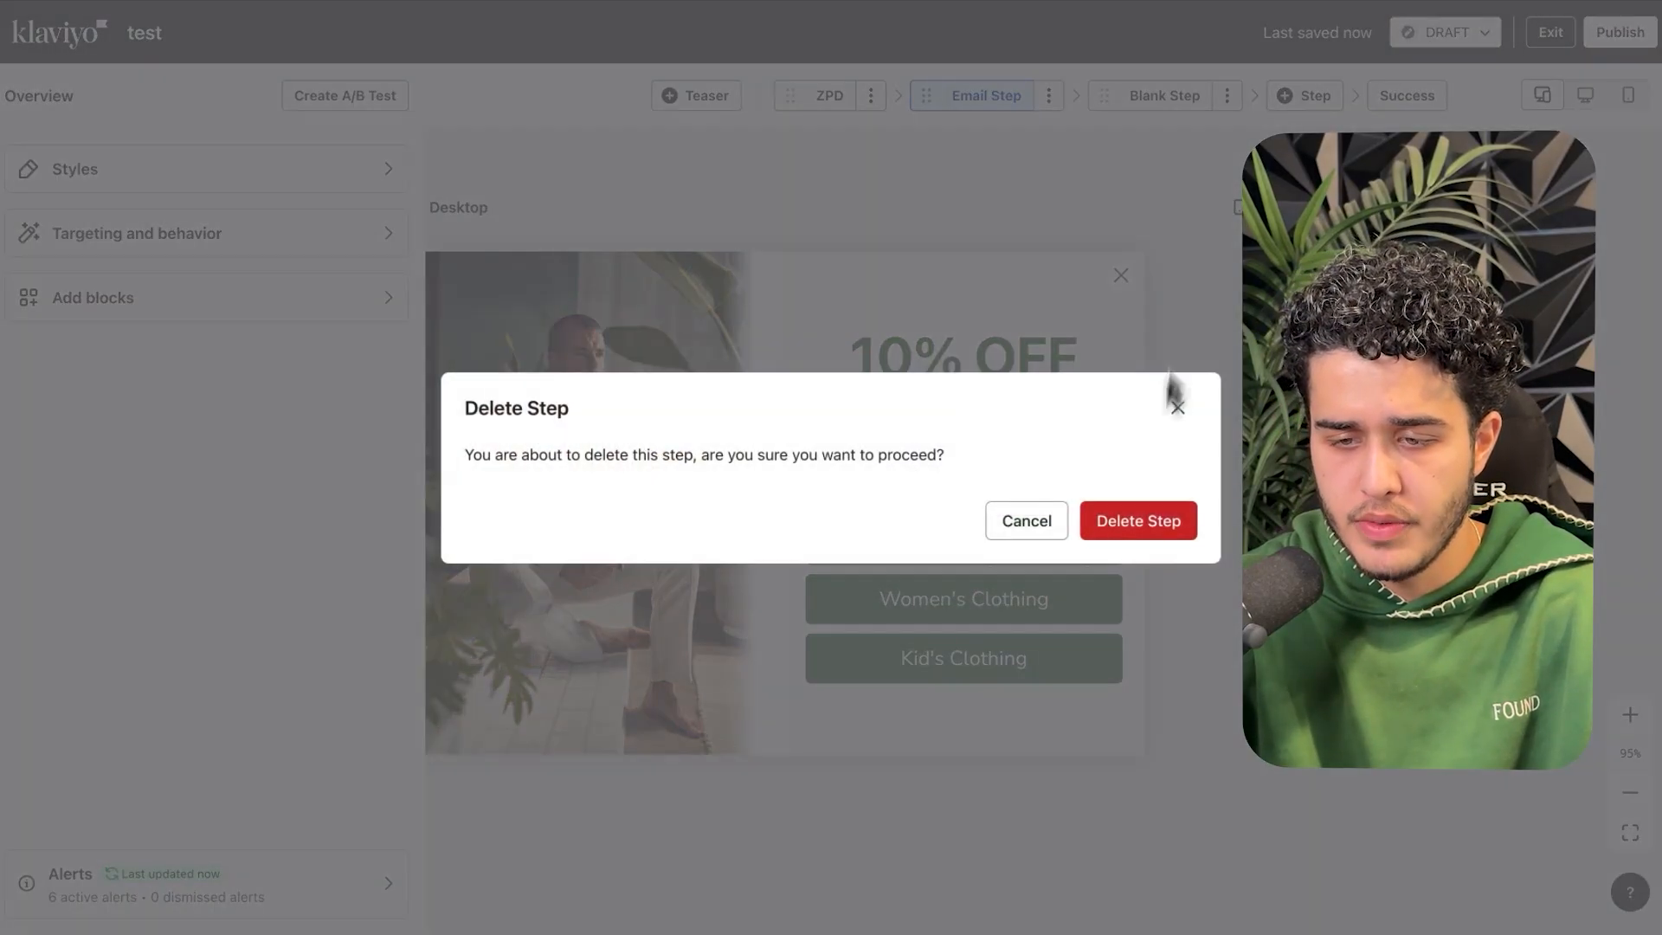
pyautogui.click(1135, 519)
# - Replace the Email Step's side image with the uploaded Slice 2 image from the library
pyautogui.click(646, 390)
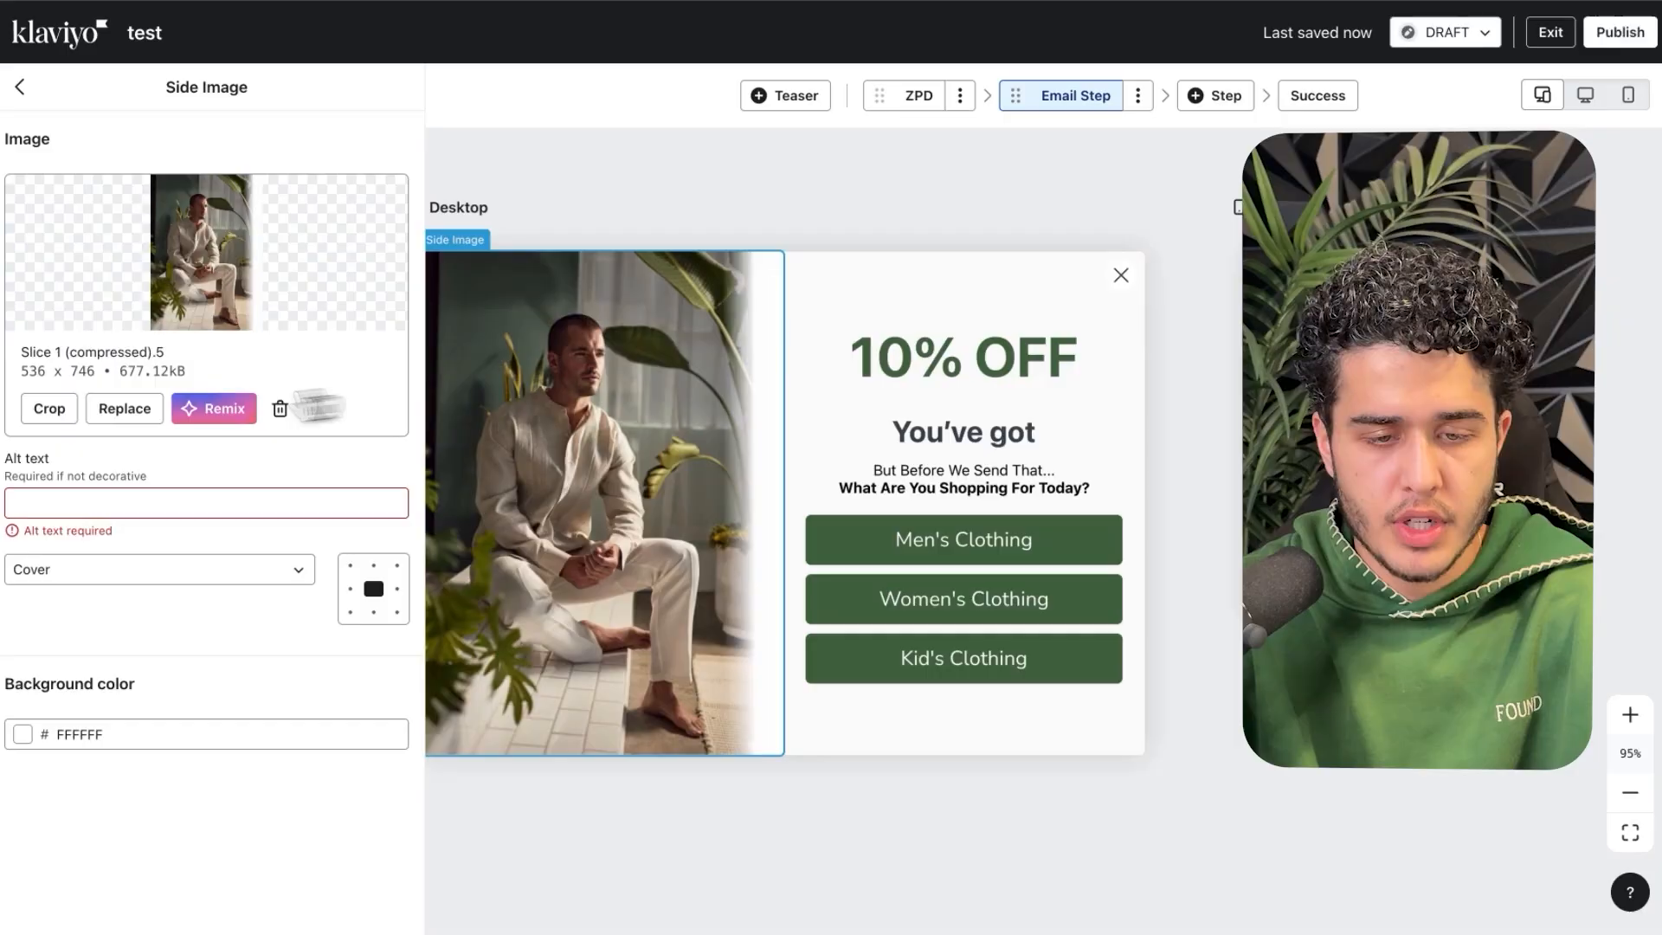
pyautogui.click(121, 414)
pyautogui.click(173, 290)
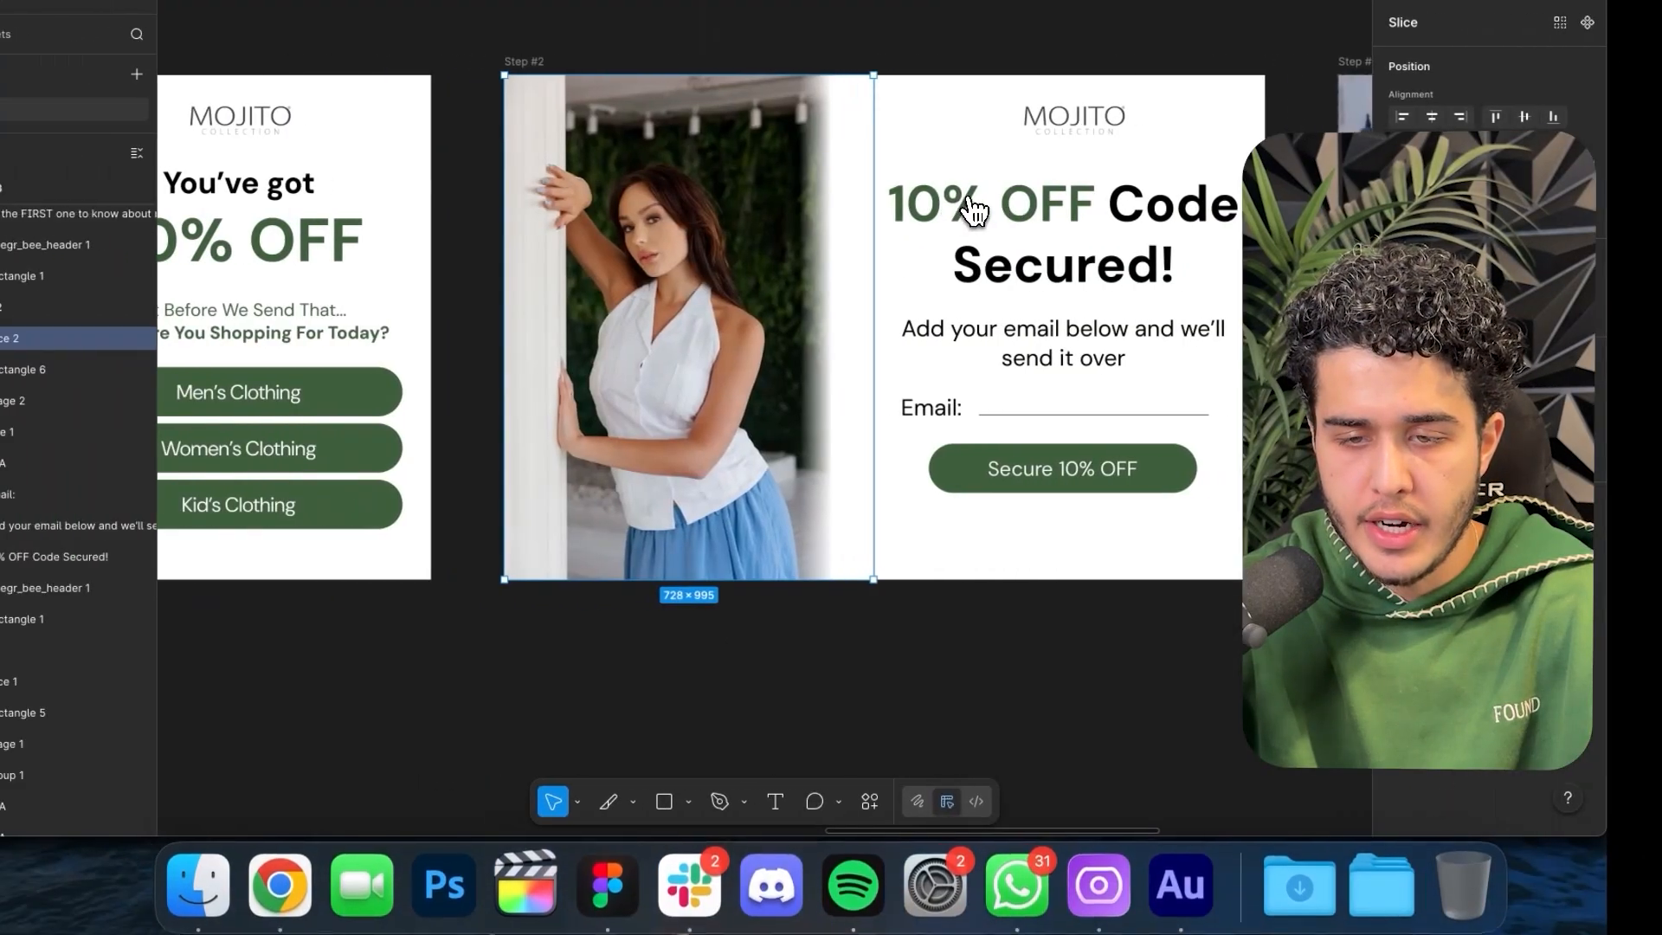
# - Replace the Email Step's "10% OFF" heading with "10% OFF Code Secured!", following the Step #2 design in Figma
pyautogui.scroll(2, 1117, 216)
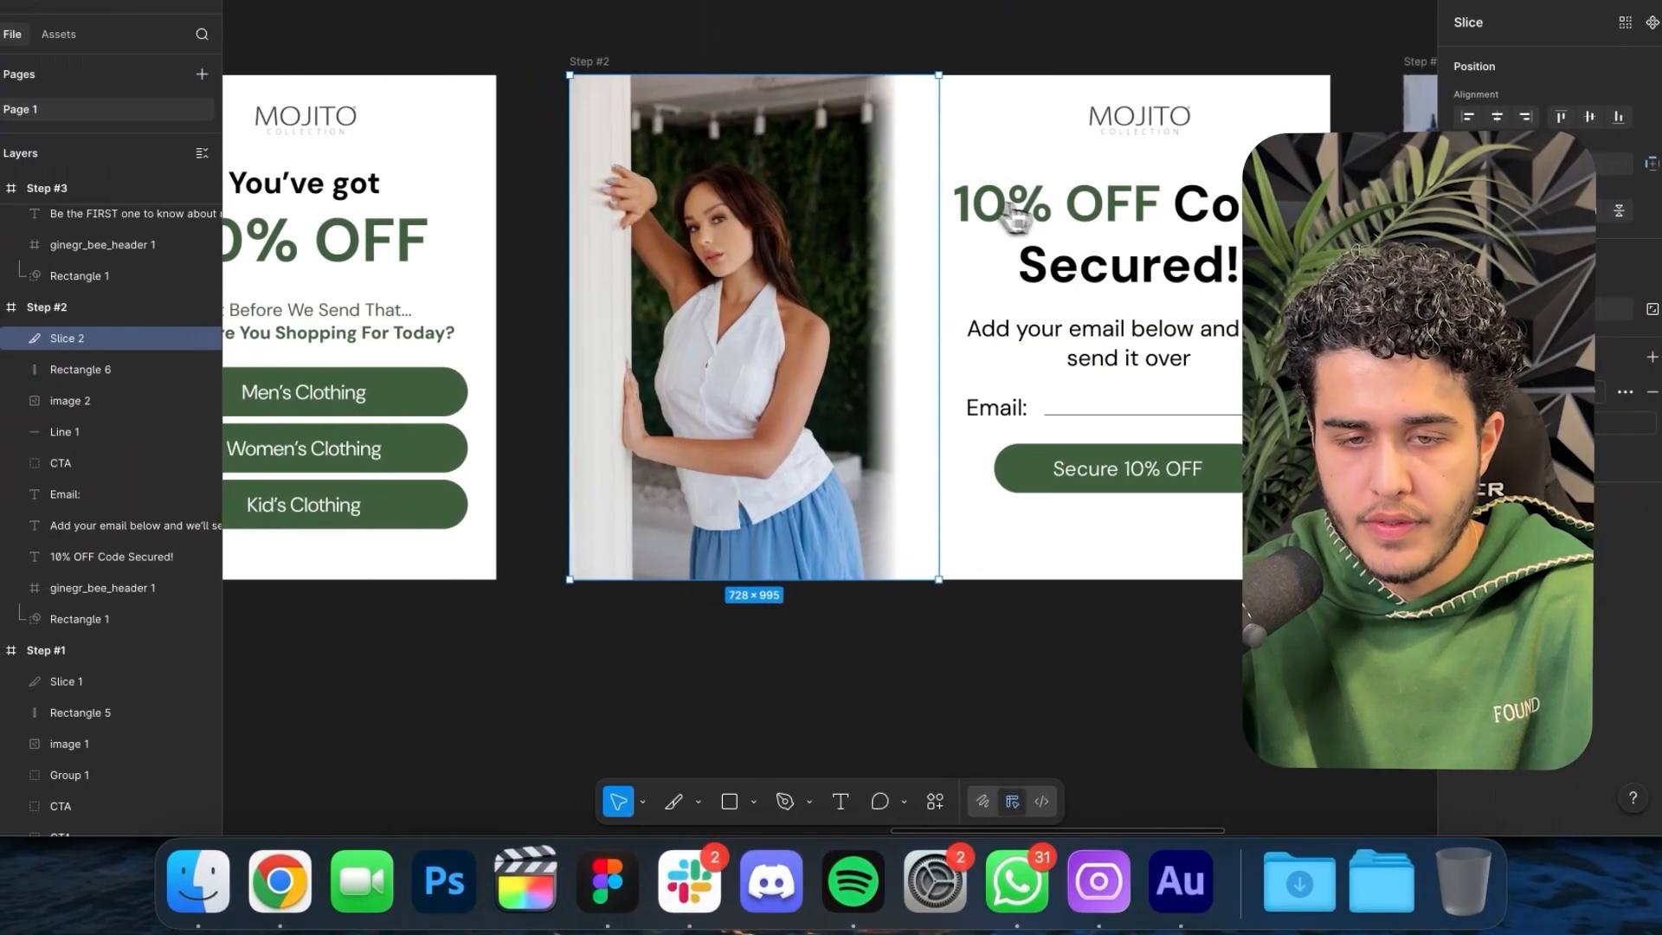
pyautogui.click(1117, 216)
pyautogui.hotkey('ctrl', 'Right')
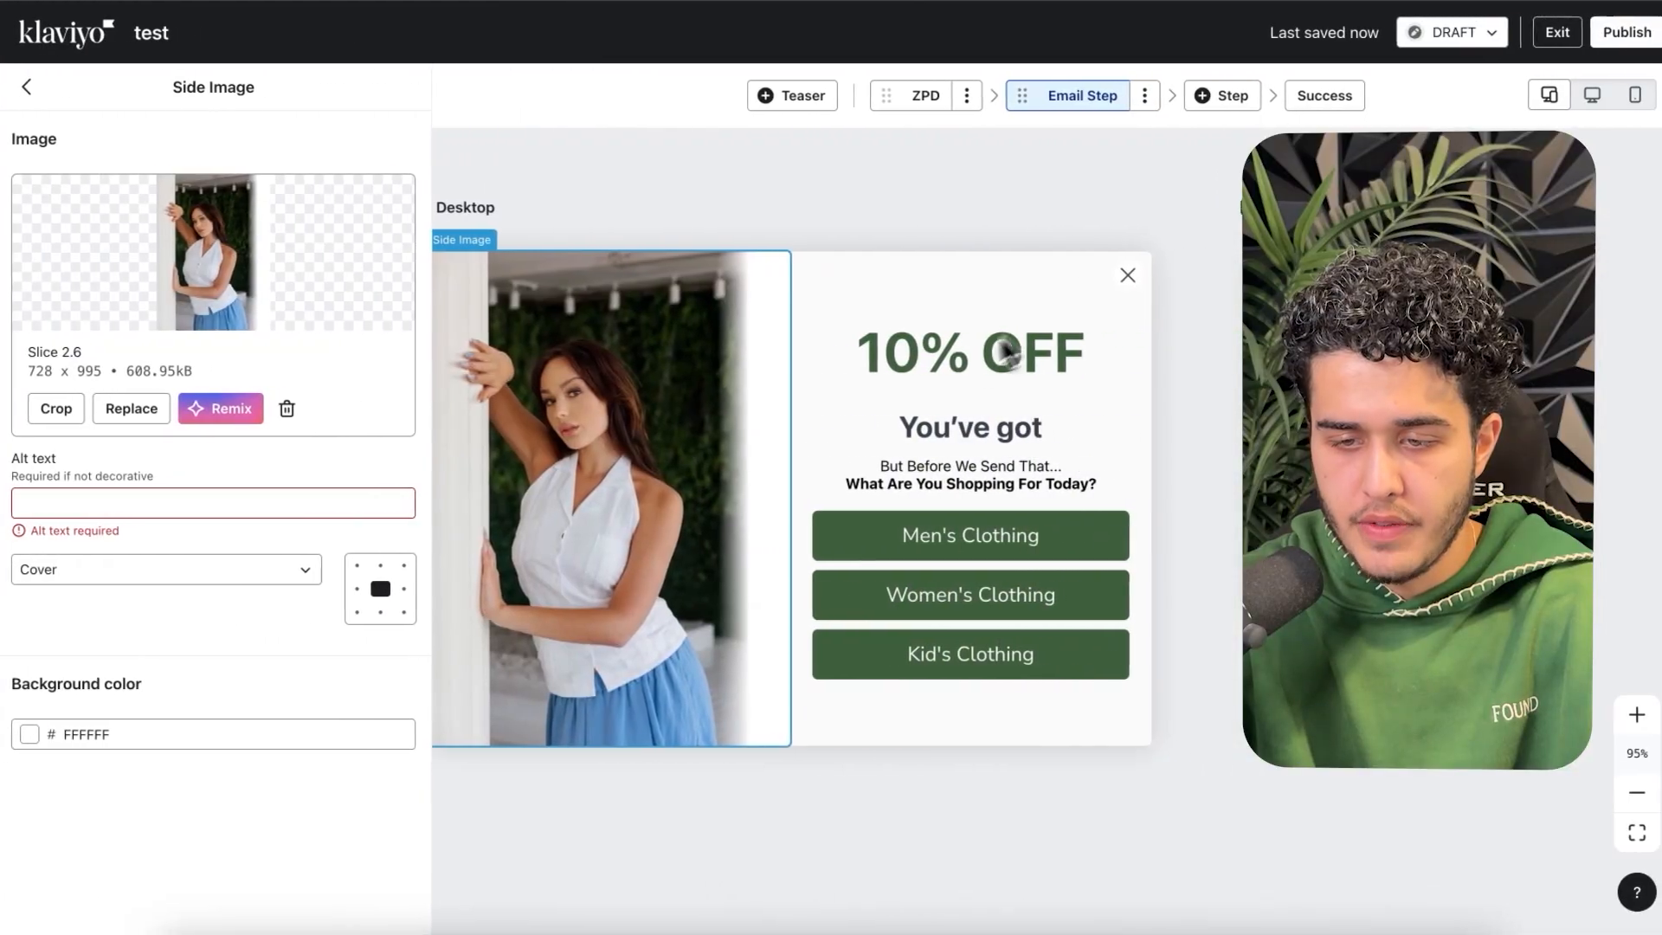
pyautogui.click(945, 371)
pyautogui.click(252, 314)
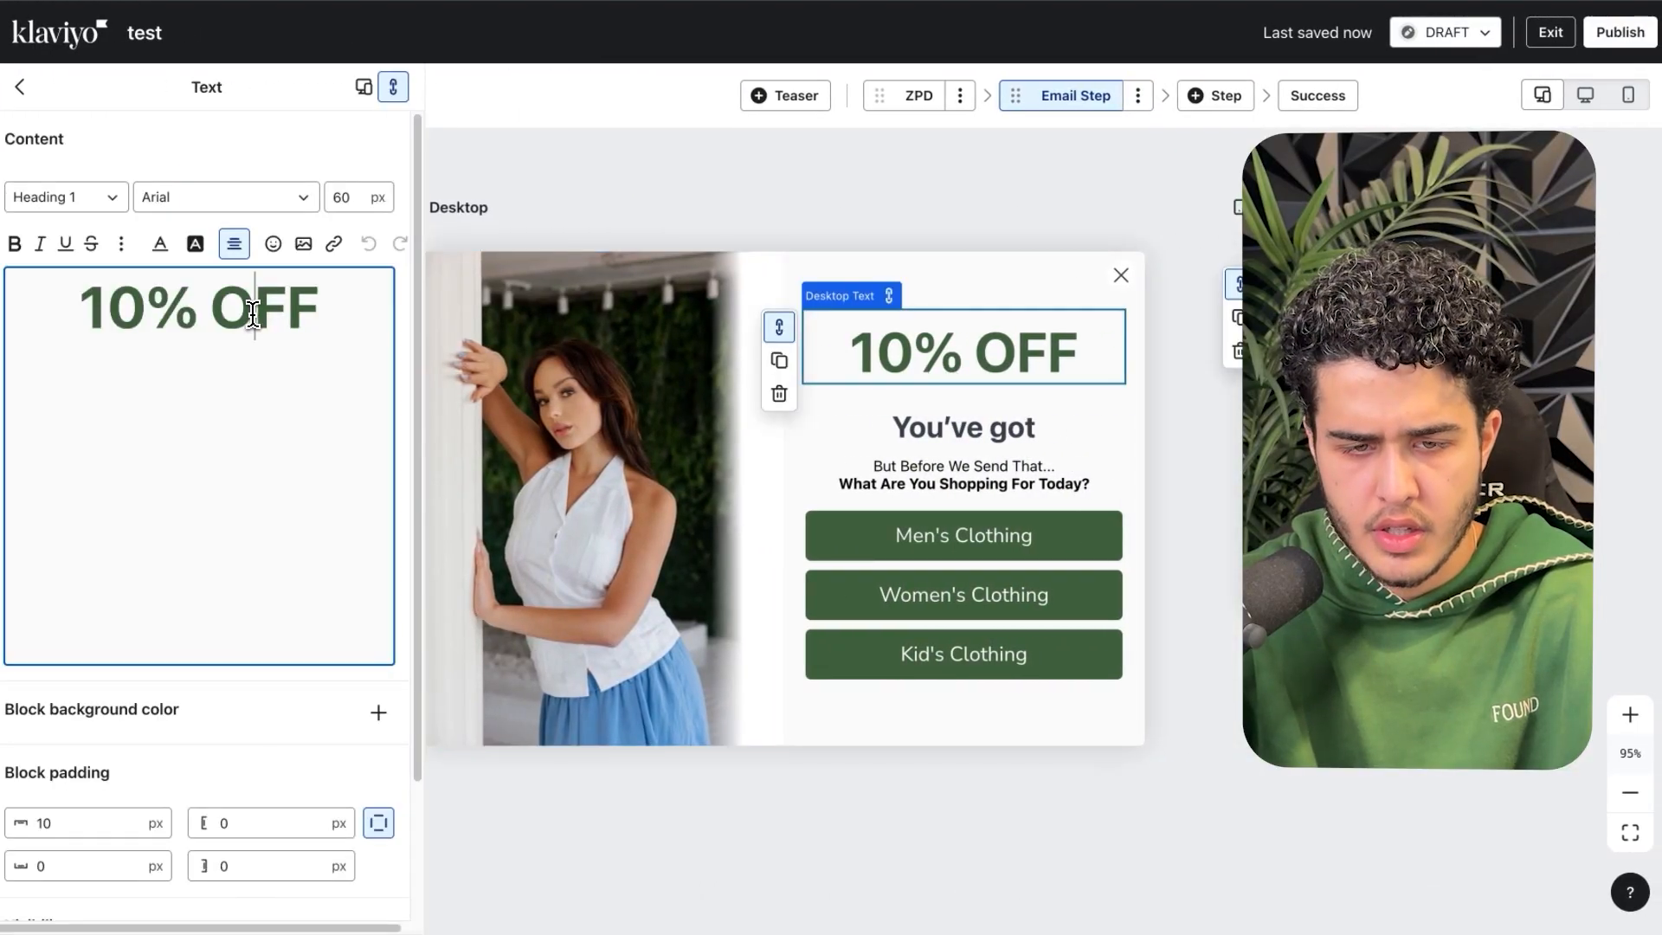
pyautogui.hotkey('ctrl', 'a')
pyautogui.write('10% OFF Code Secured!')
pyautogui.hotkey('ctrl', 'z')
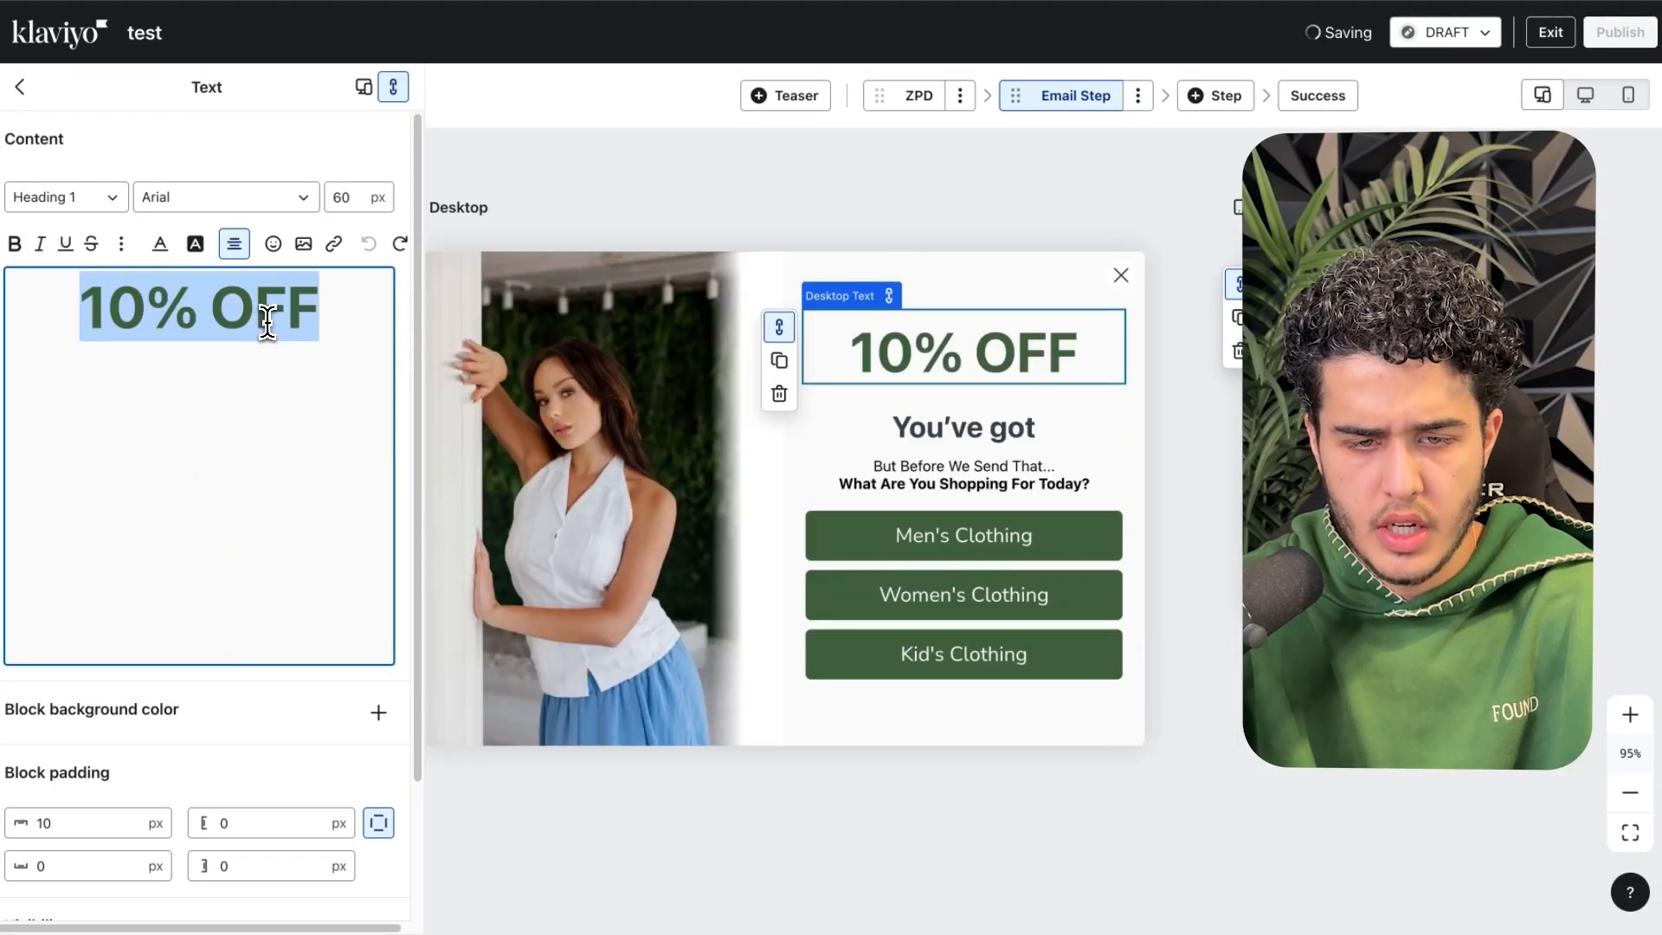
pyautogui.write('10% OFF Code Secured!')
# - Set the font size of the Email Step's "10% OFF Code Secured!" heading to 35 px
pyautogui.hotkey('ctrl', 'a')
pyautogui.click(344, 199)
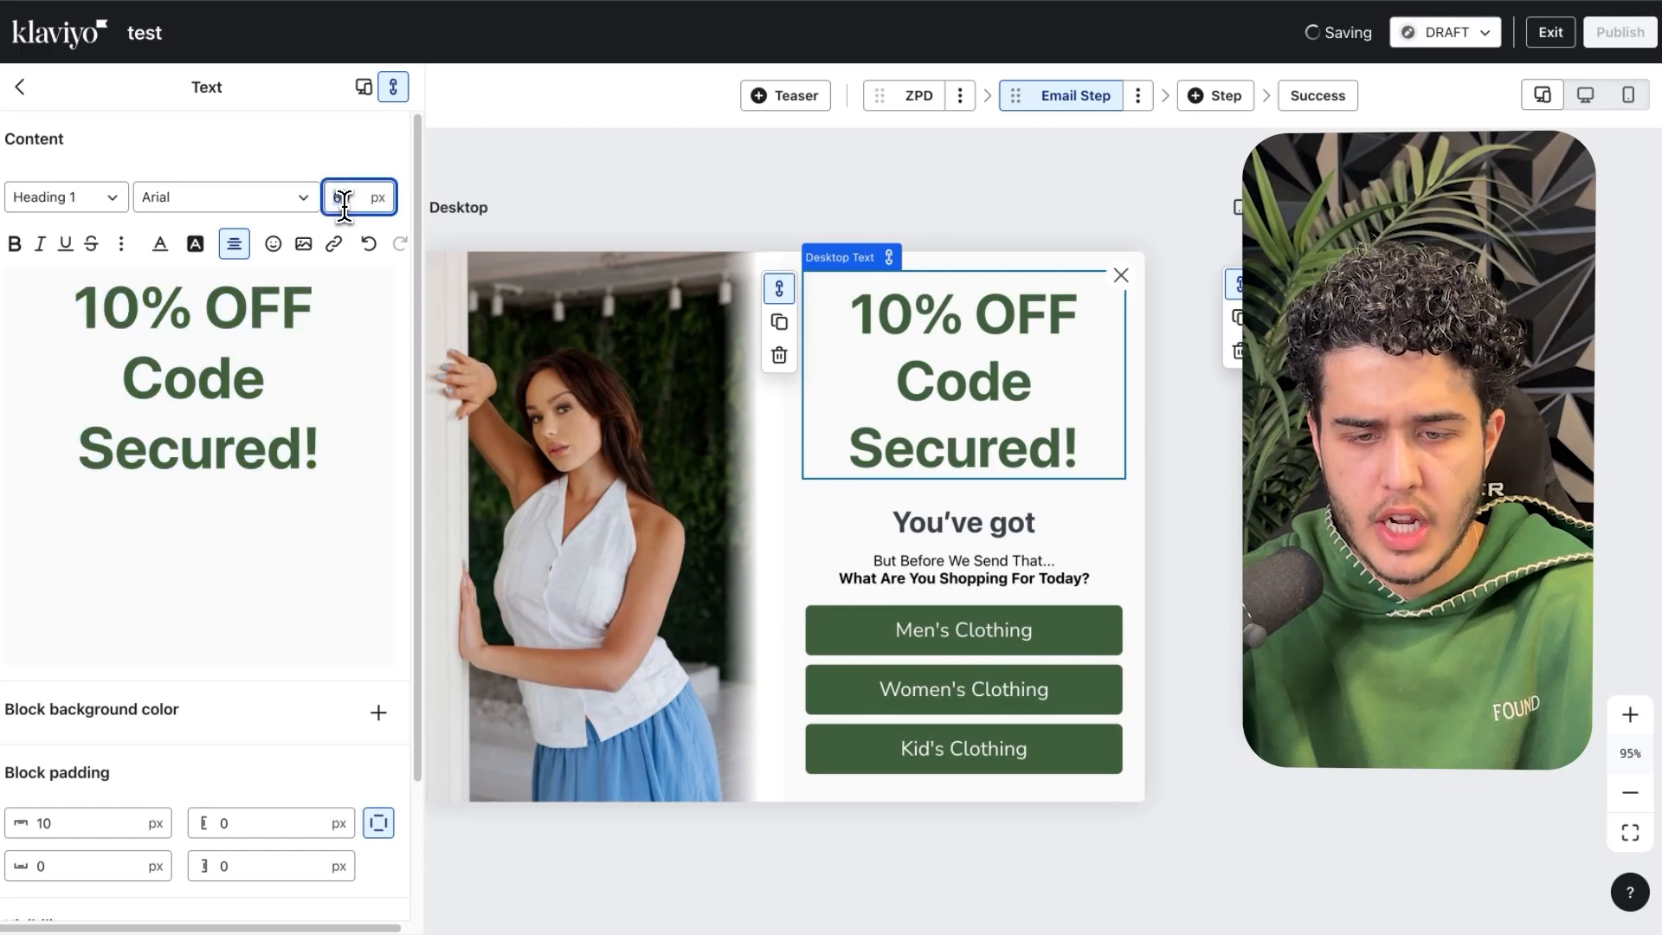
pyautogui.write('35')
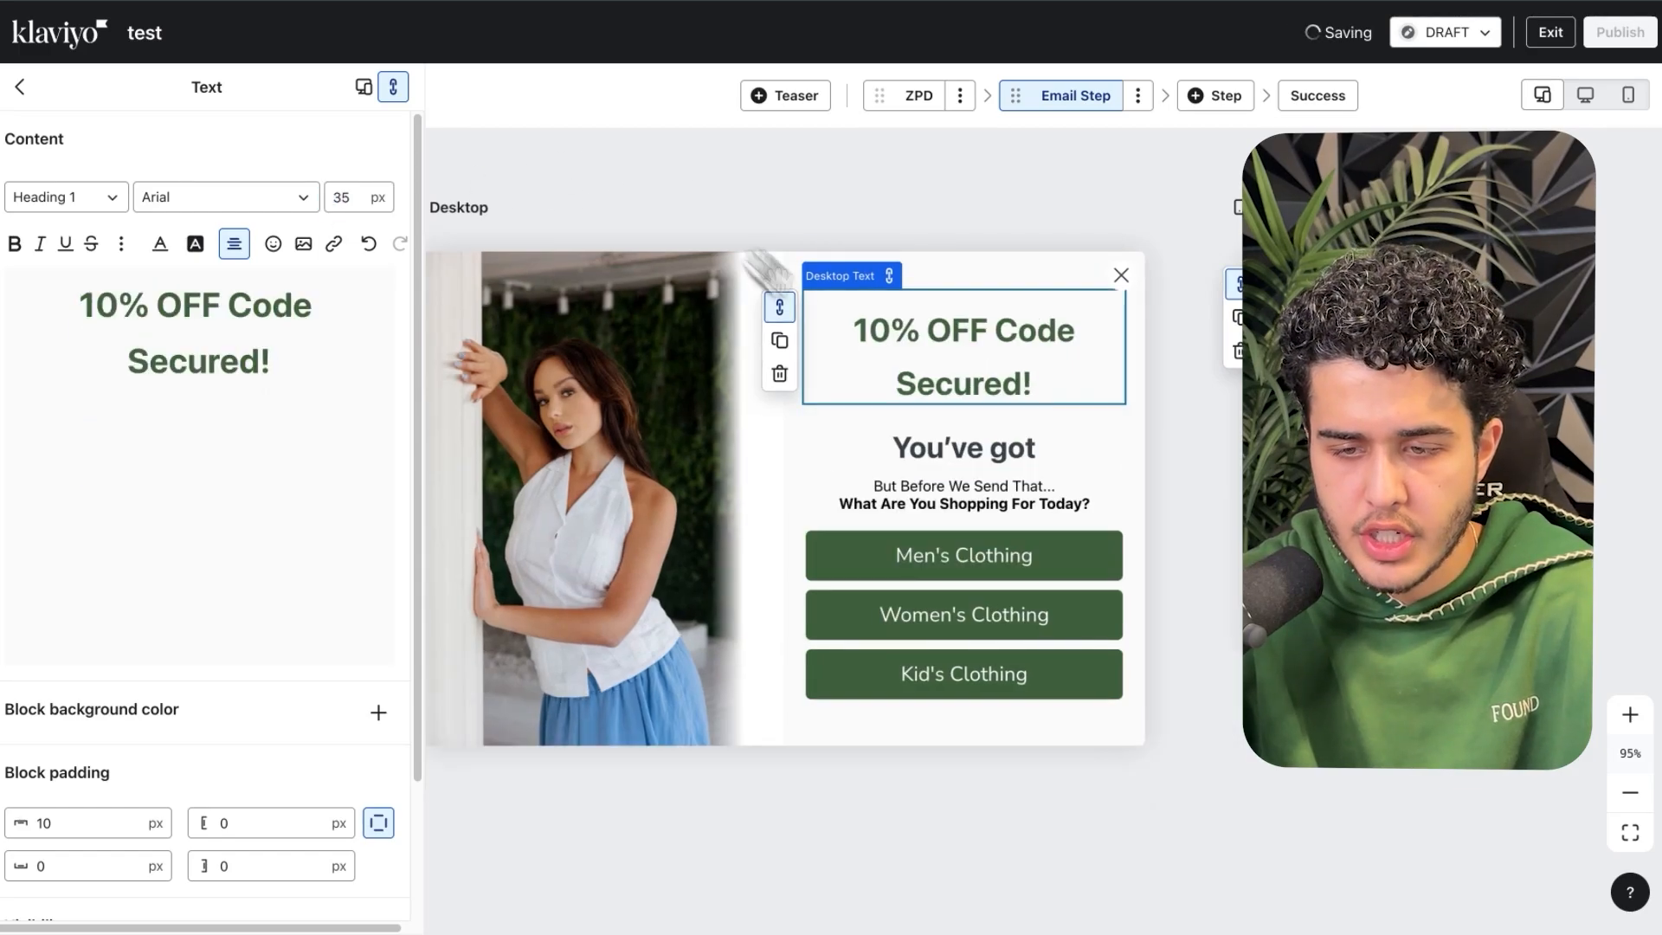
# - Delete the "You've got" text block from the Email Step
pyautogui.click(956, 450)
pyautogui.click(779, 489)
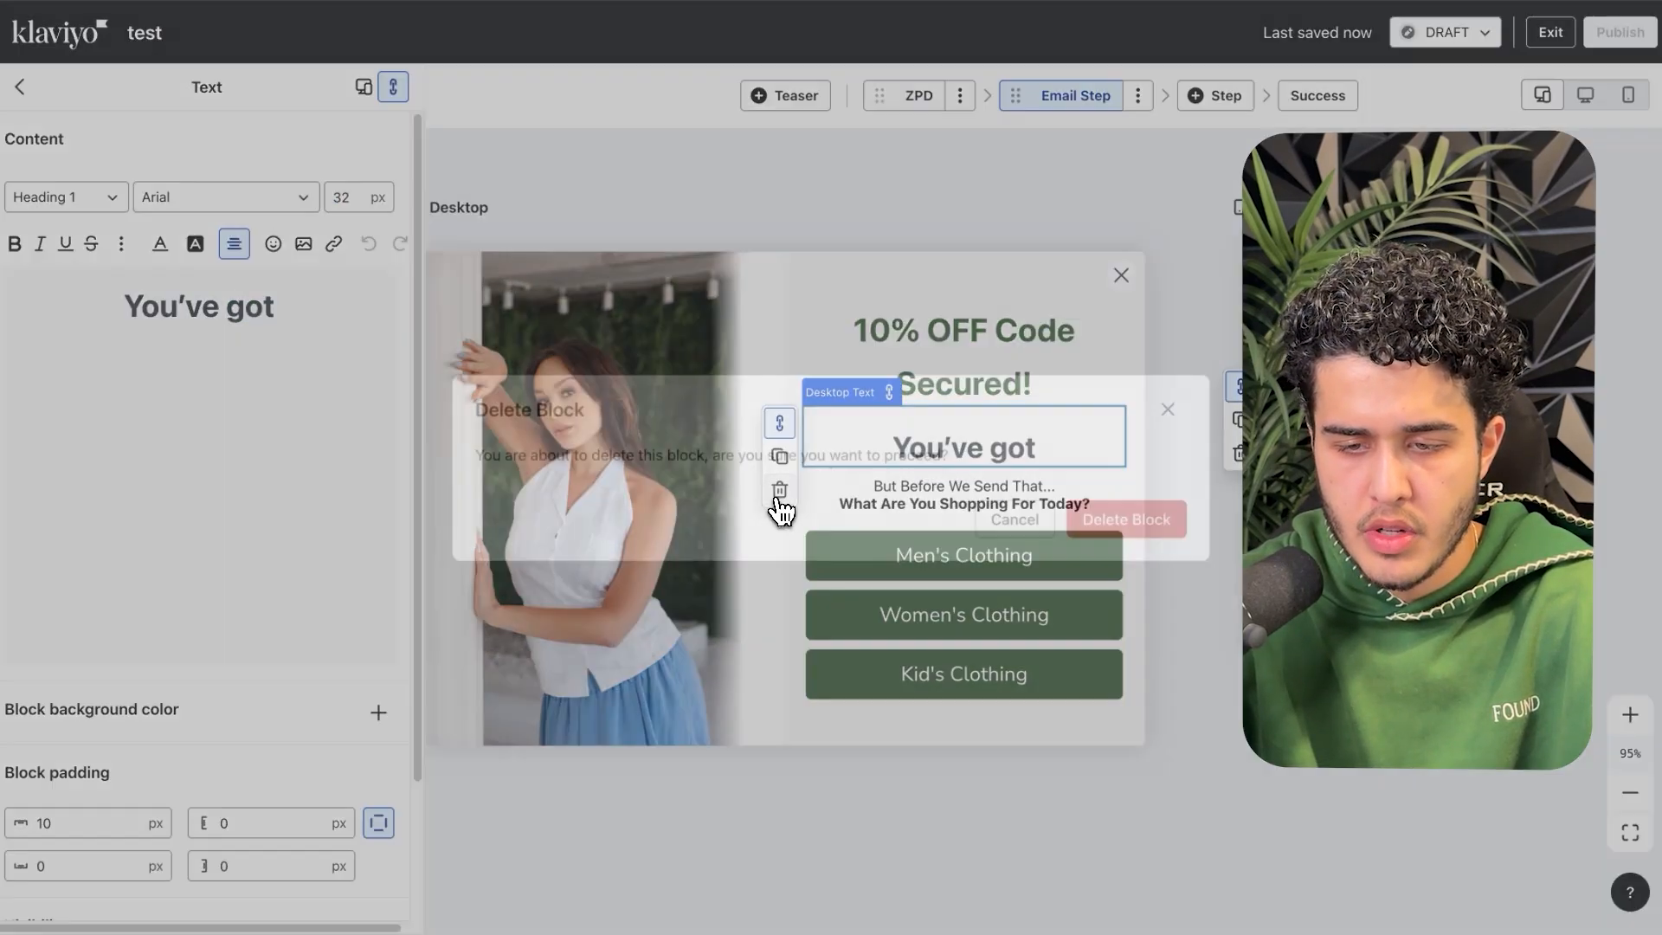
pyautogui.click(1104, 541)
# - Replace the "But Before We Send That..." text with "Add your email below and we'll send it over", copied from the Step #2 design in Figma
pyautogui.hotkey('ctrl', 'Left')
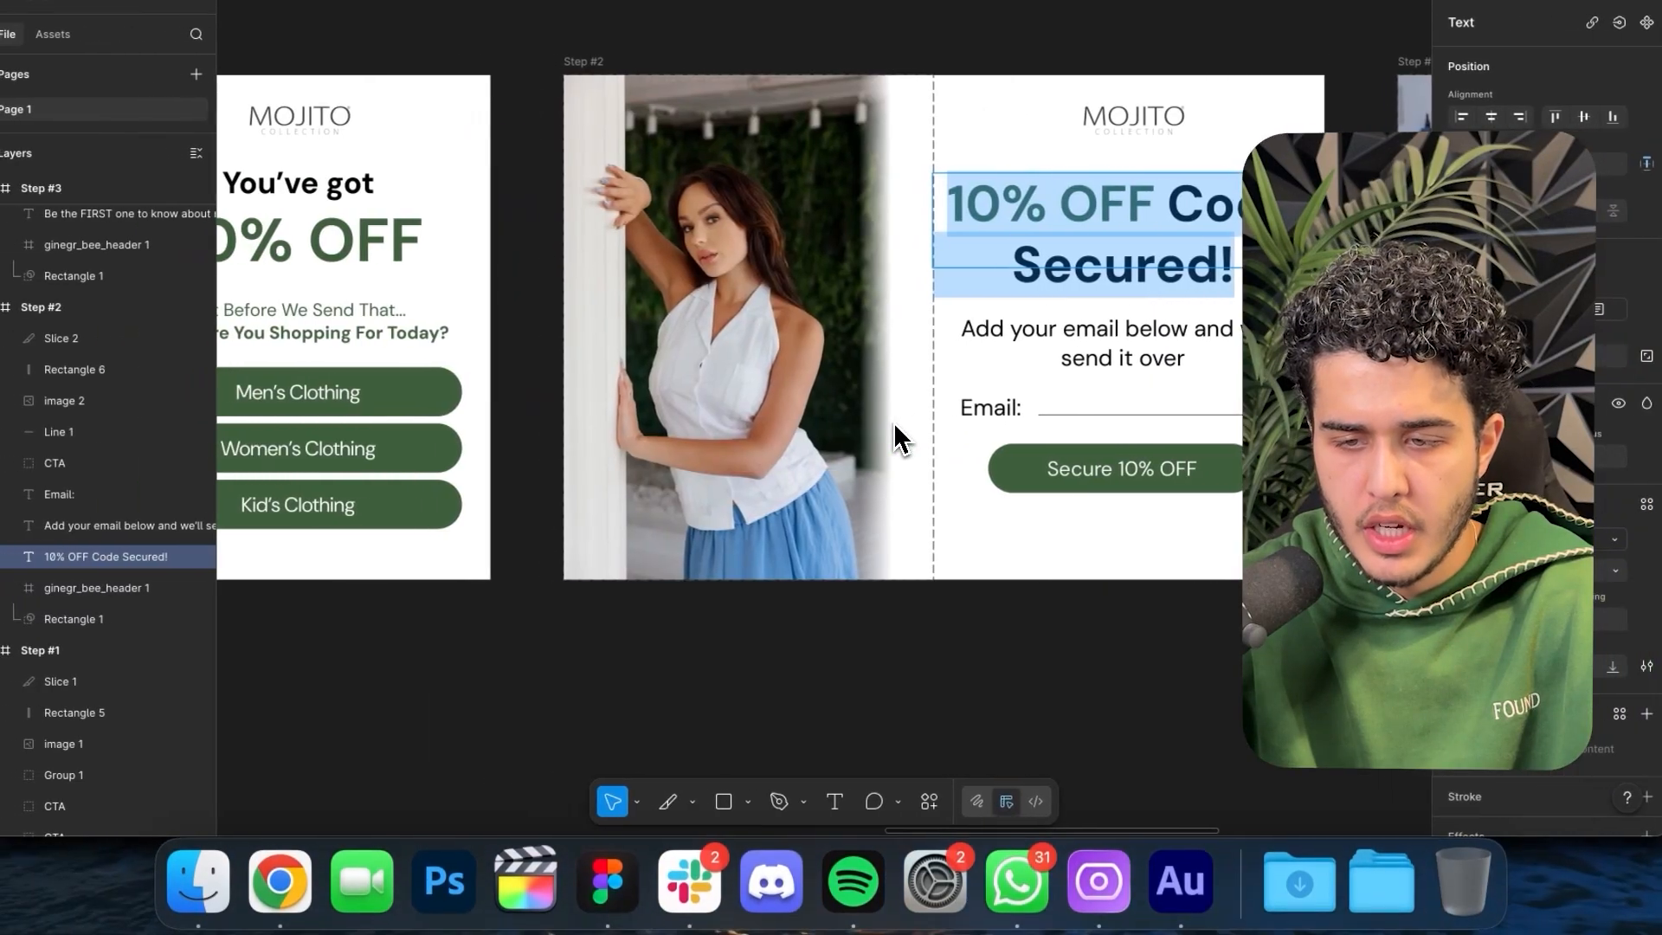
pyautogui.click(1117, 355)
pyautogui.doubleClick(1114, 329)
pyautogui.hotkey('ctrl', 'c')
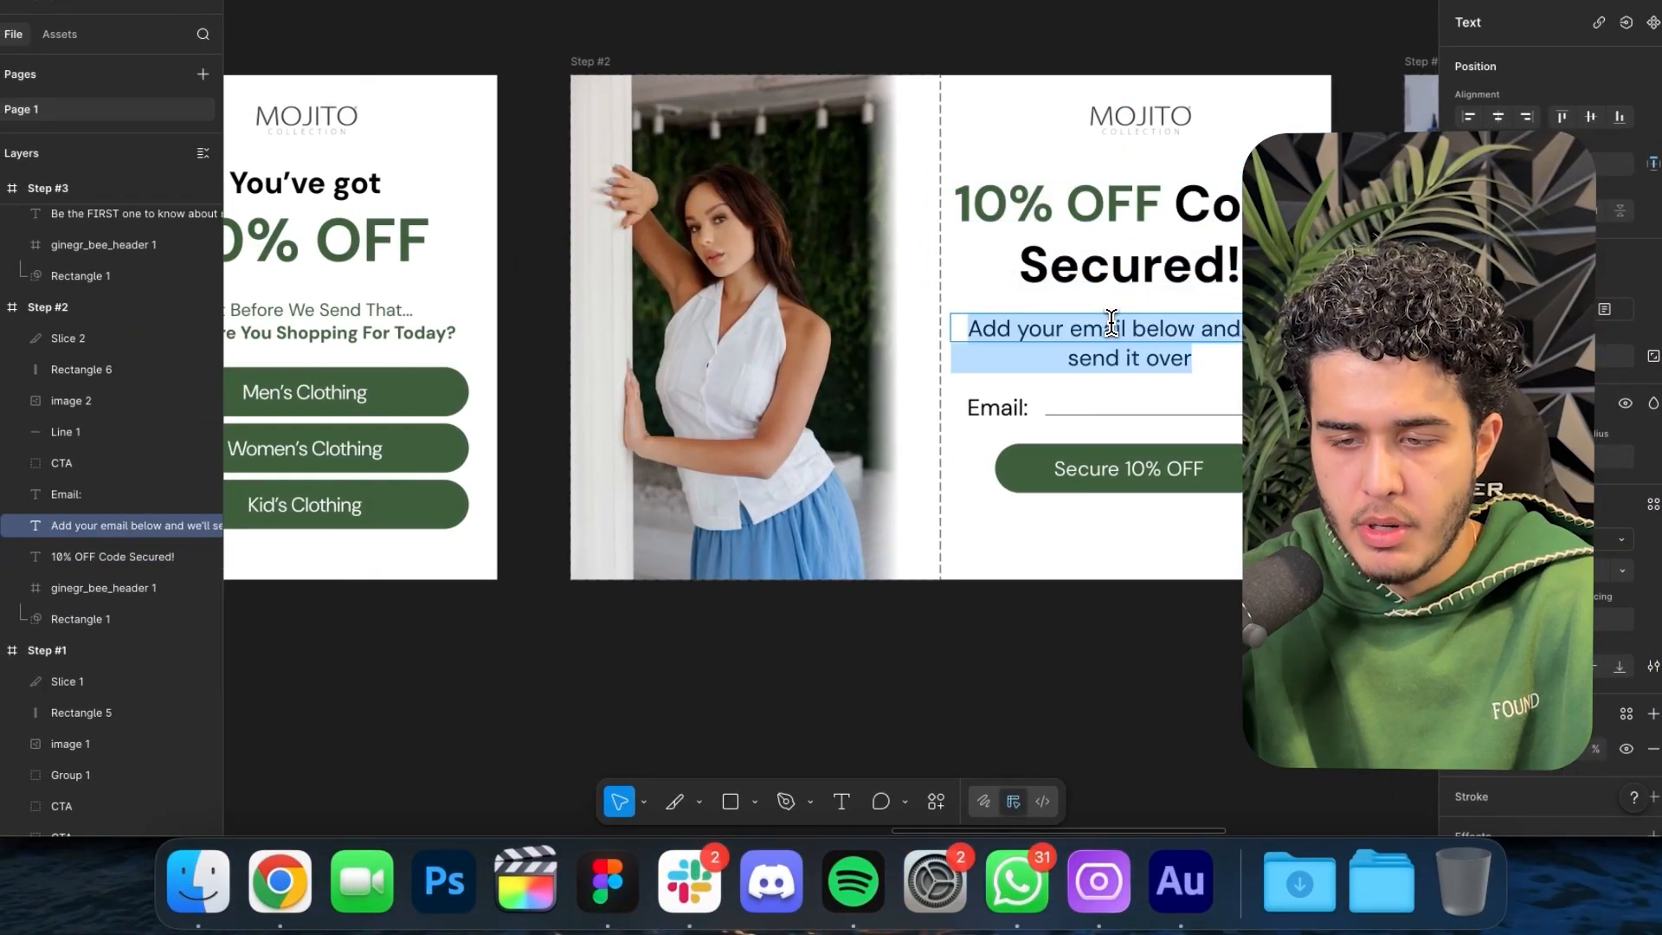
pyautogui.hotkey('ctrl', 'Right')
pyautogui.click(943, 468)
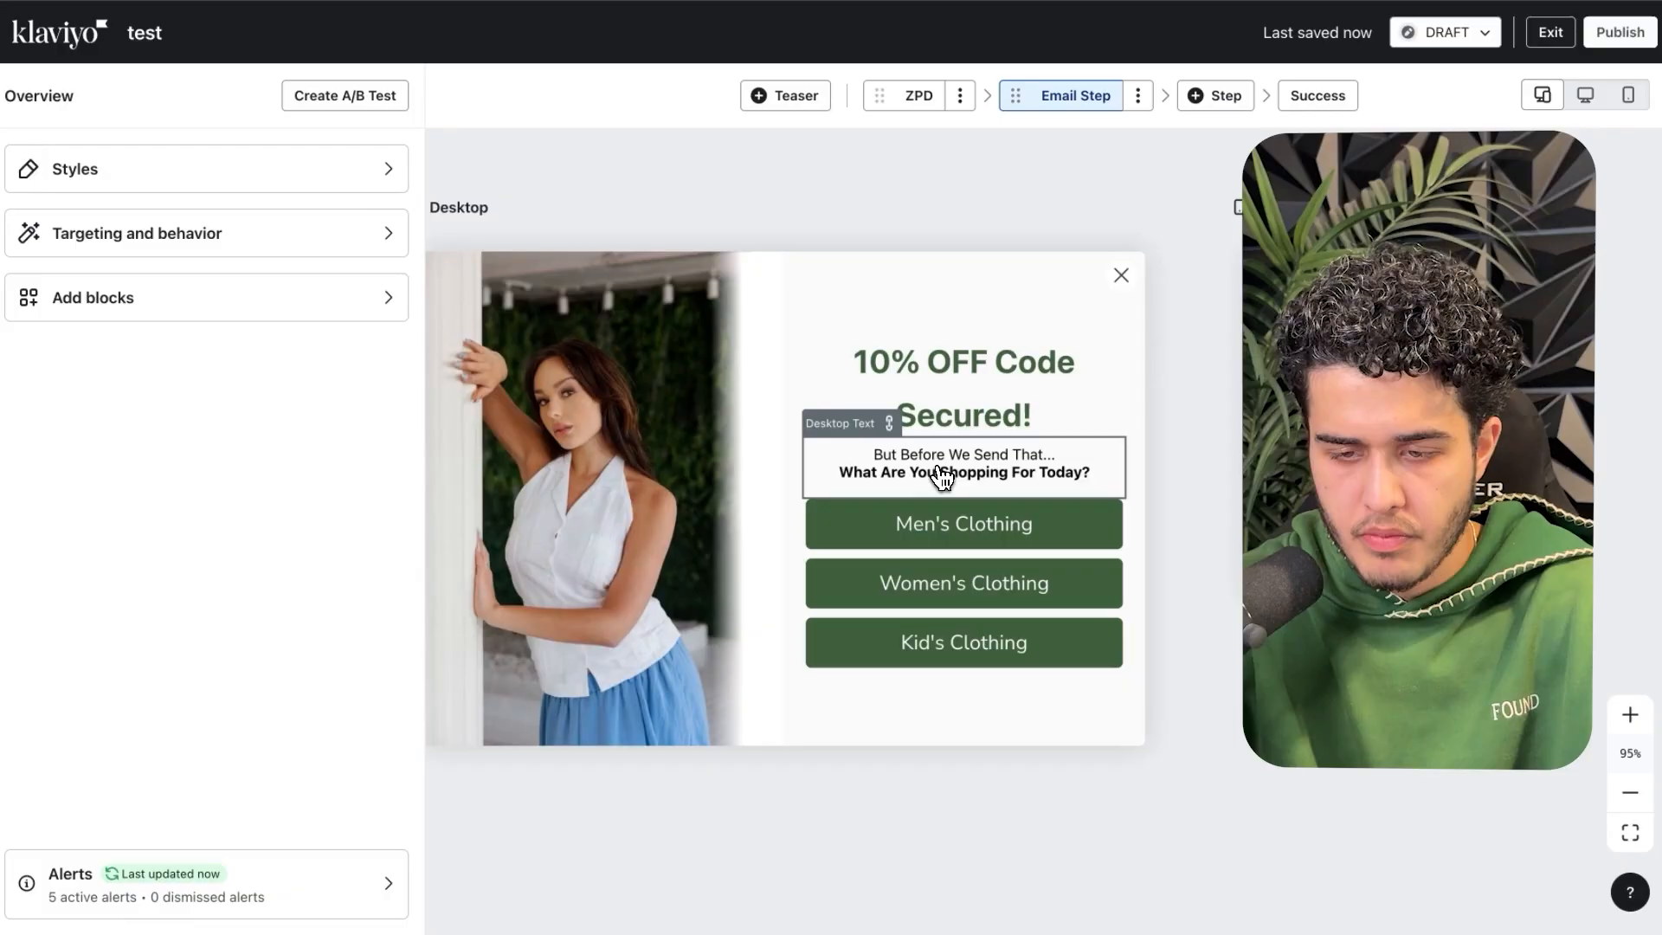
pyautogui.click(260, 313)
pyautogui.hotkey('ctrl', 'a')
pyautogui.hotkey('ctrl', 'v')
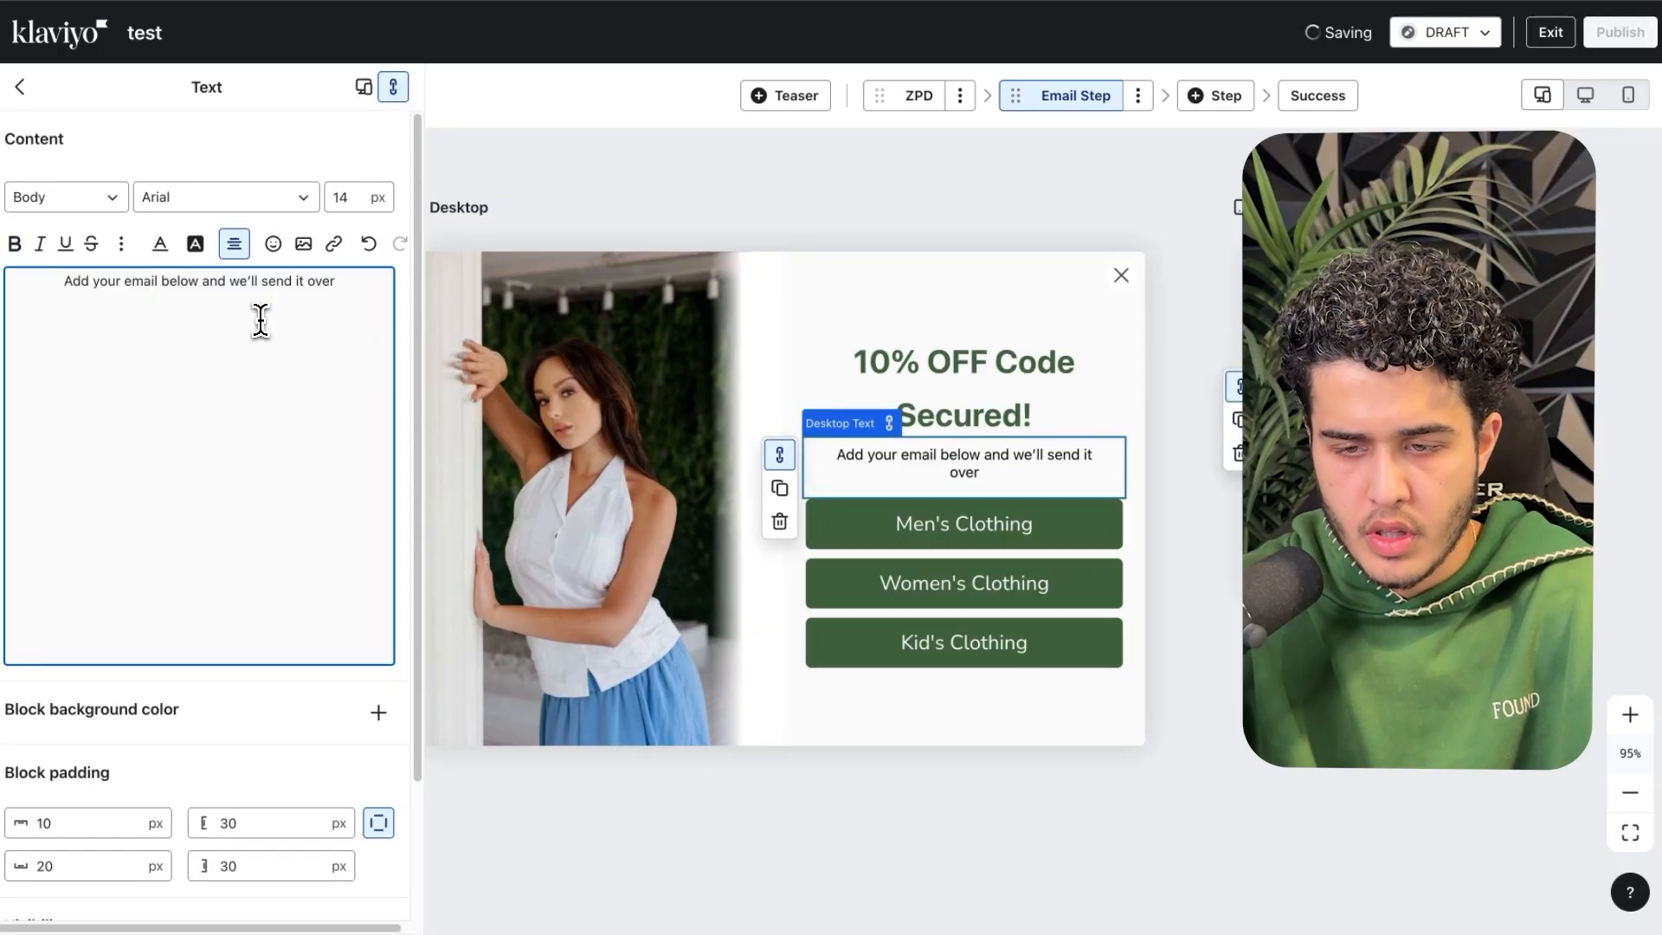
# - Delete the Men's Clothing and Women's Clothing buttons from the Email Step
pyautogui.click(1022, 535)
pyautogui.click(782, 586)
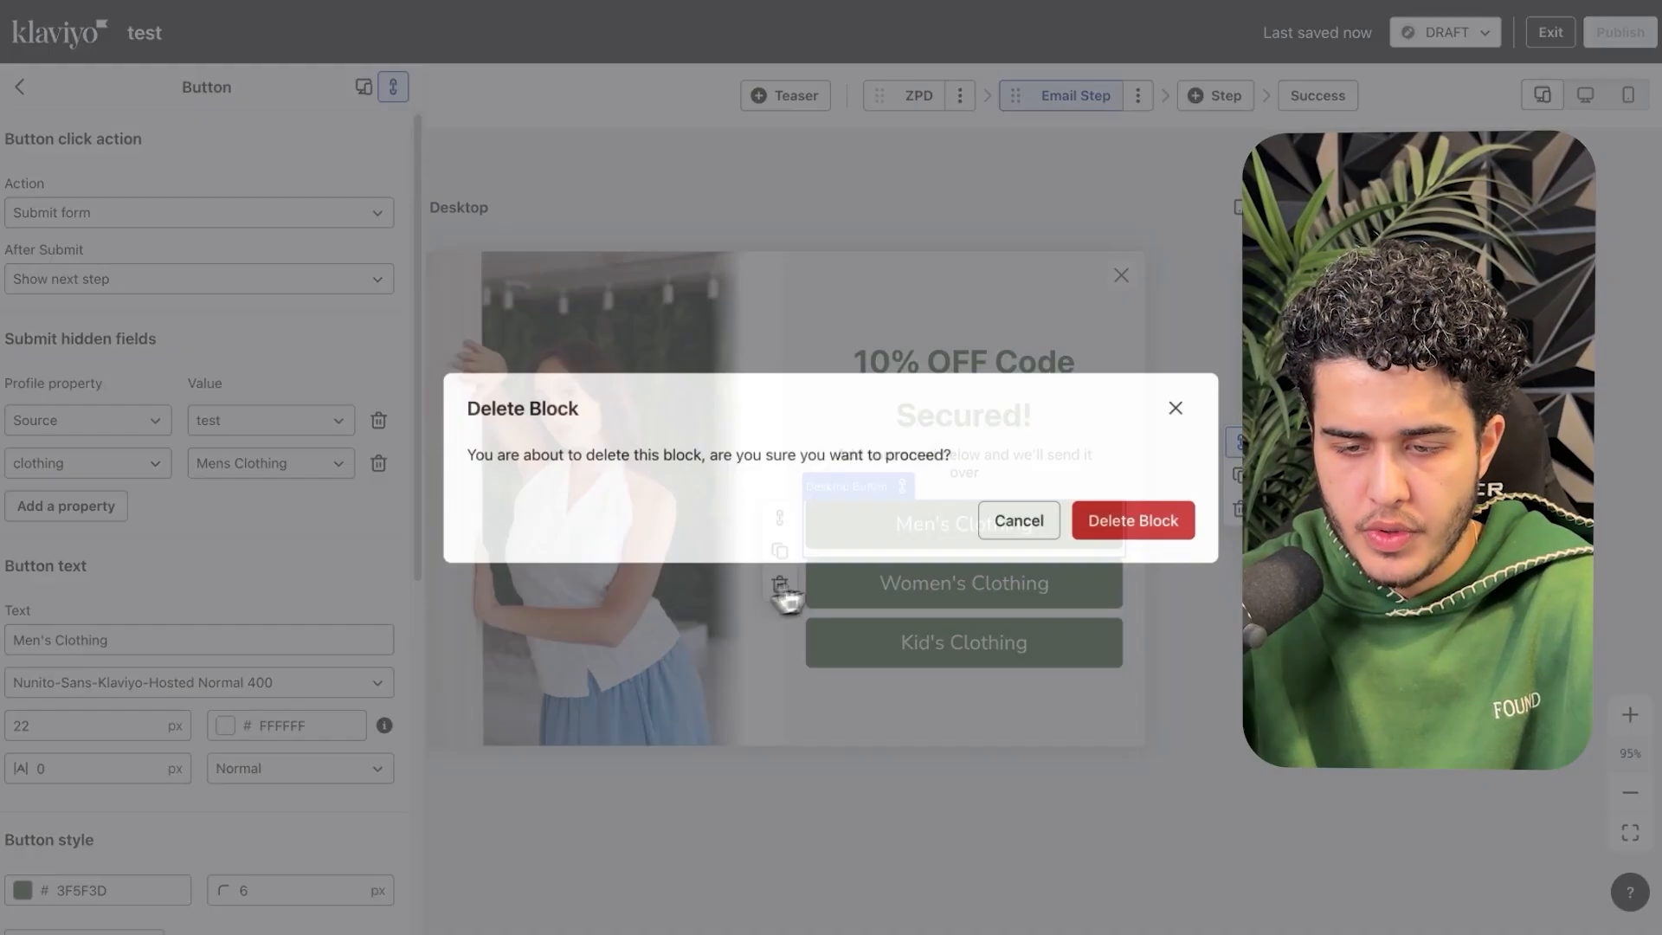
pyautogui.click(1131, 520)
pyautogui.click(892, 561)
pyautogui.click(781, 615)
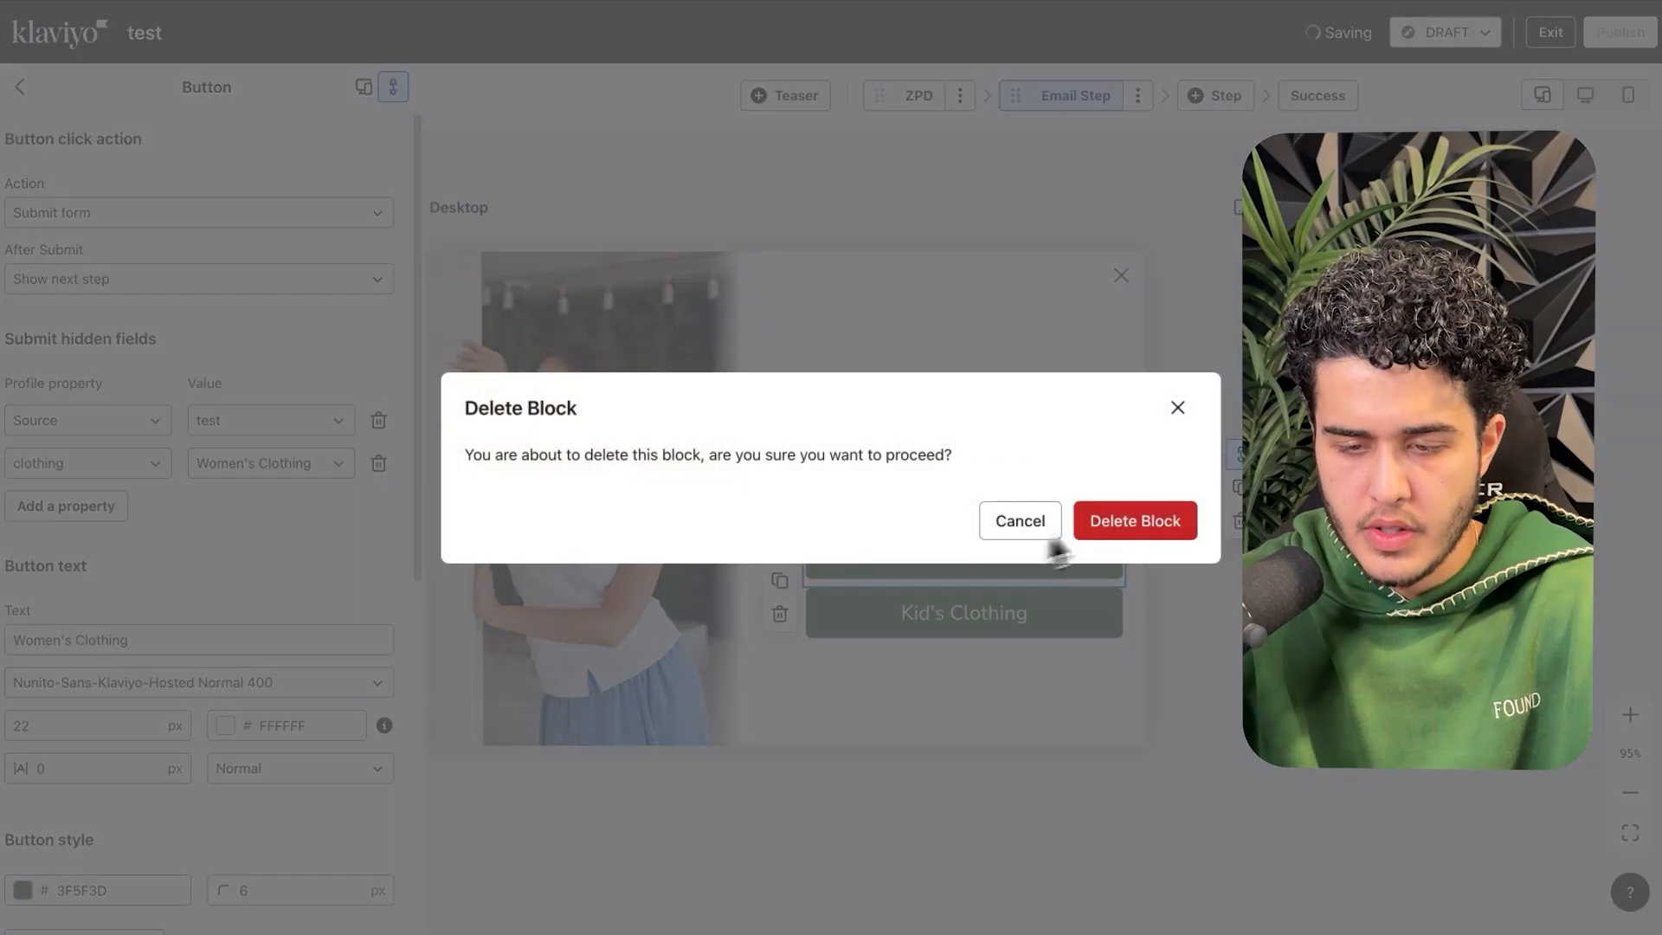
pyautogui.click(1130, 522)
# - Add an email input block between the "Add your email below" text and the Kid's Clothing button
pyautogui.click(93, 318)
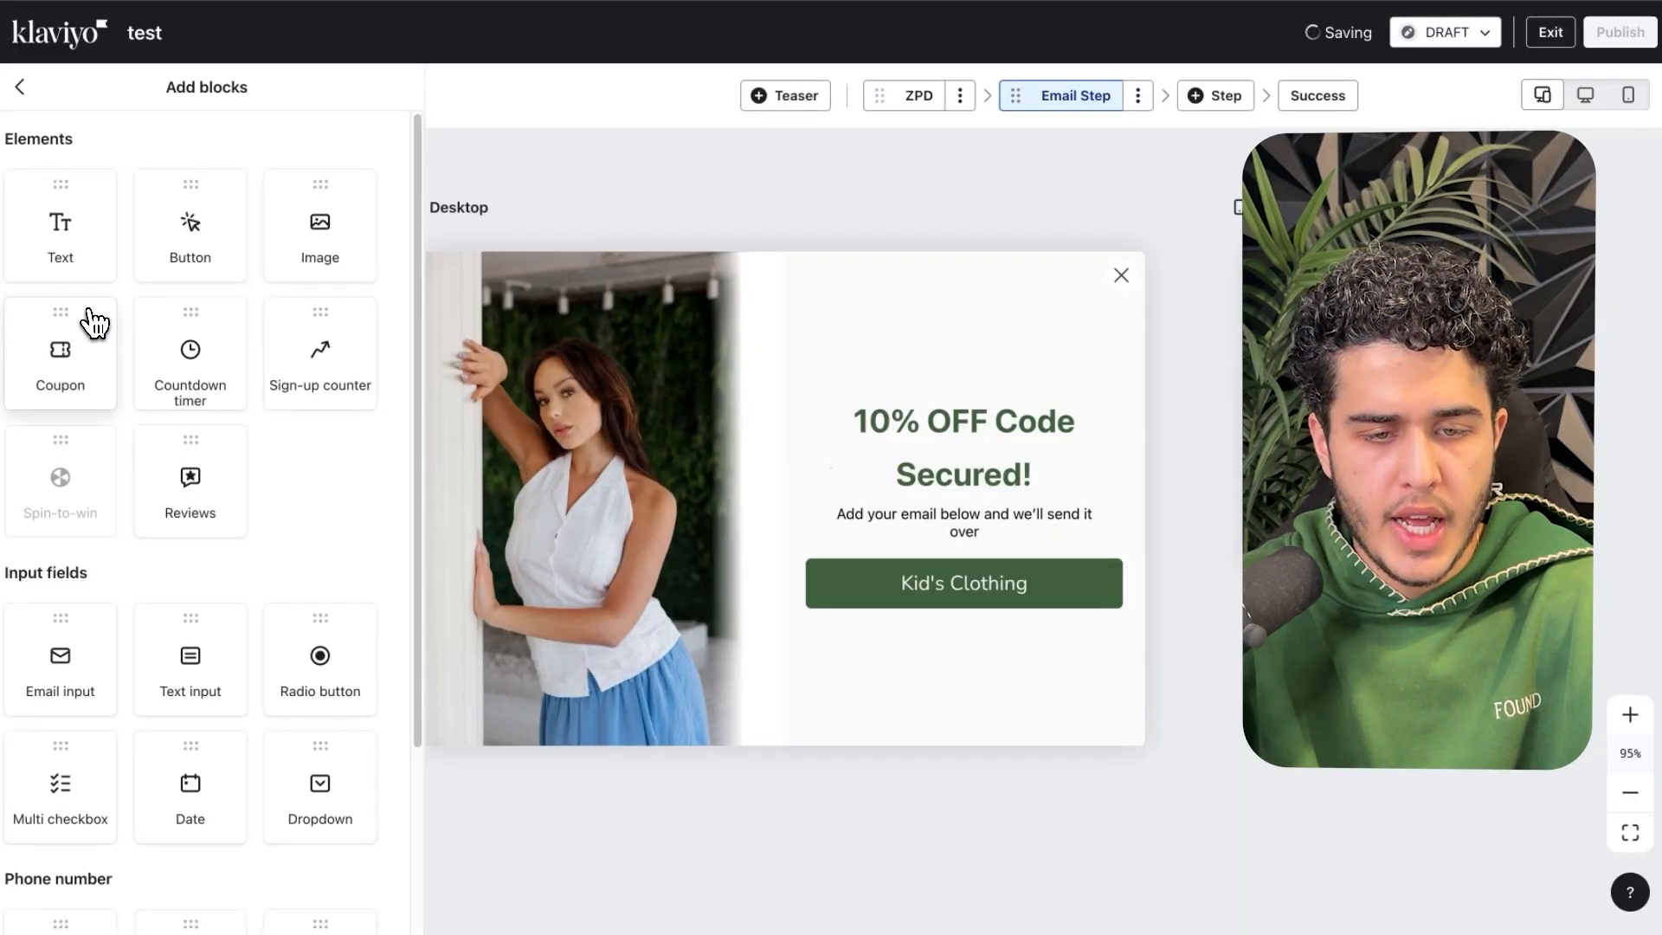
pyautogui.scroll(-1, 298, 507)
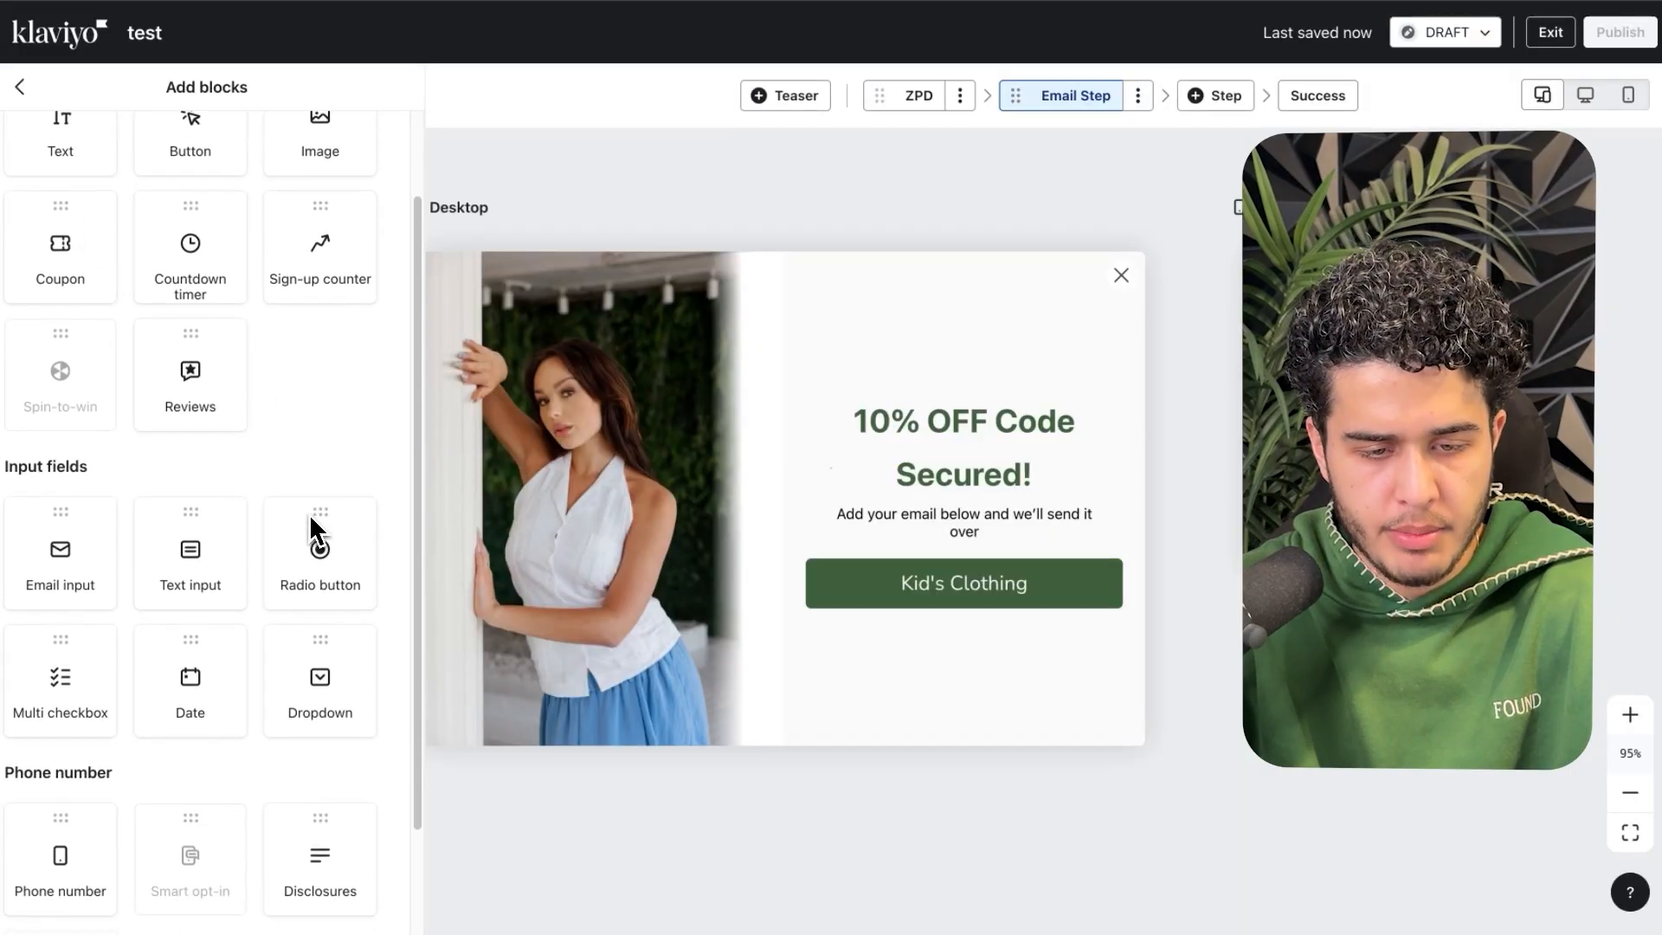
pyautogui.moveTo(110, 541); pyautogui.dragTo(931, 550)
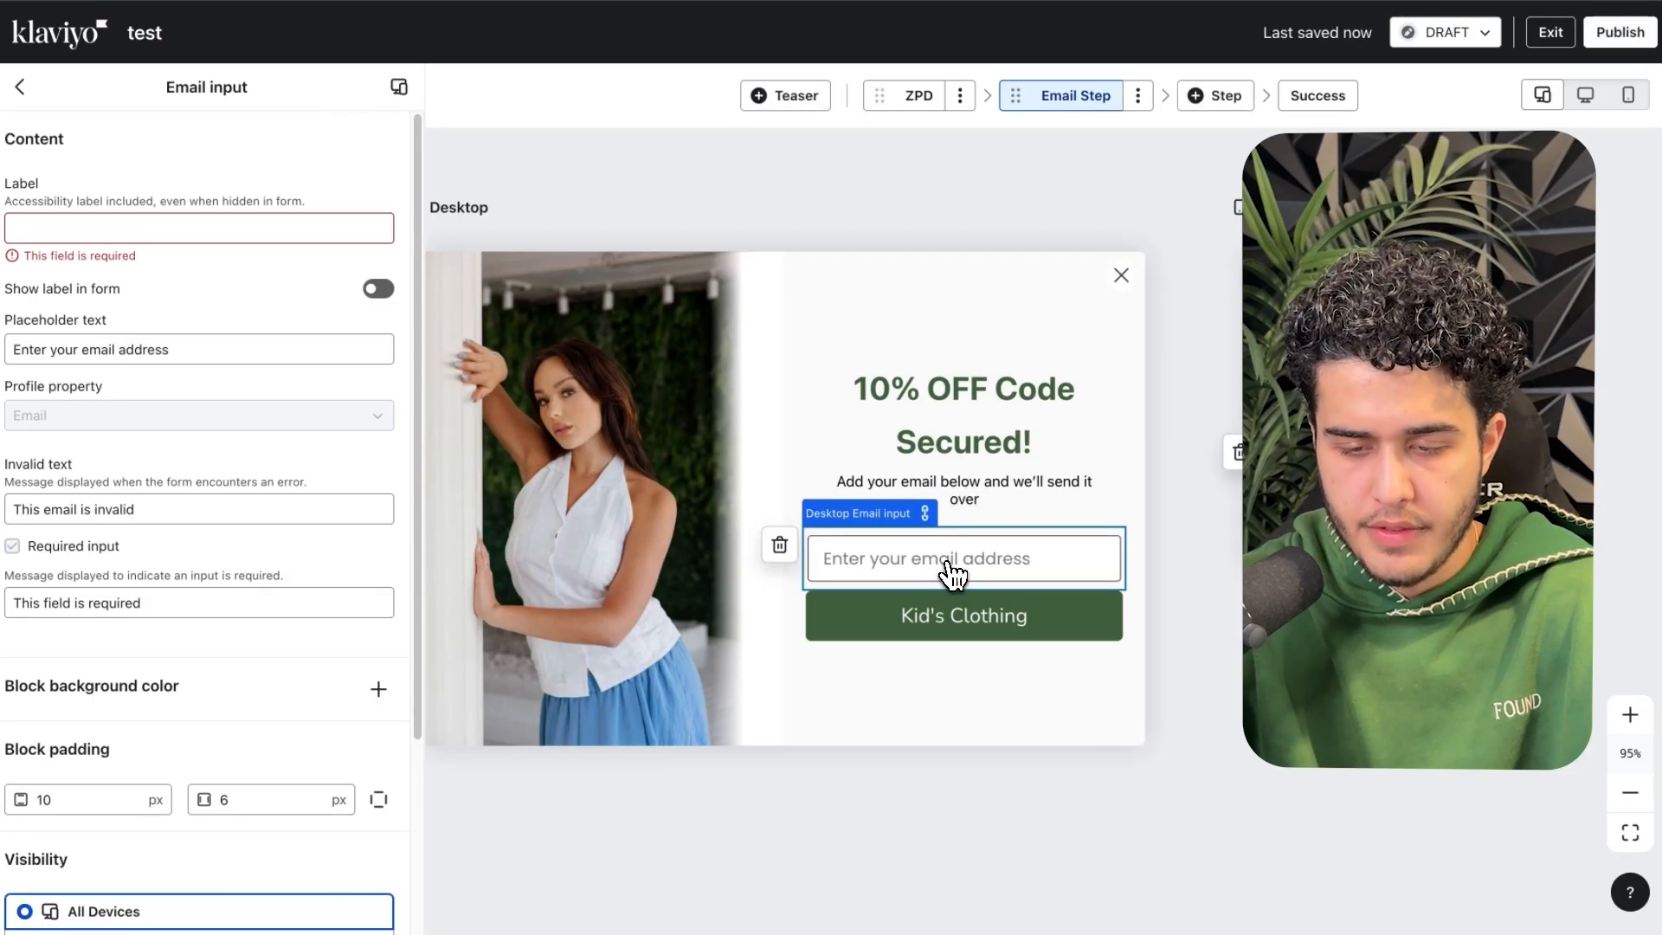
# - Change the text of the remaining Kid's Clothing button to "Claim 10% OFF"
pyautogui.click(968, 633)
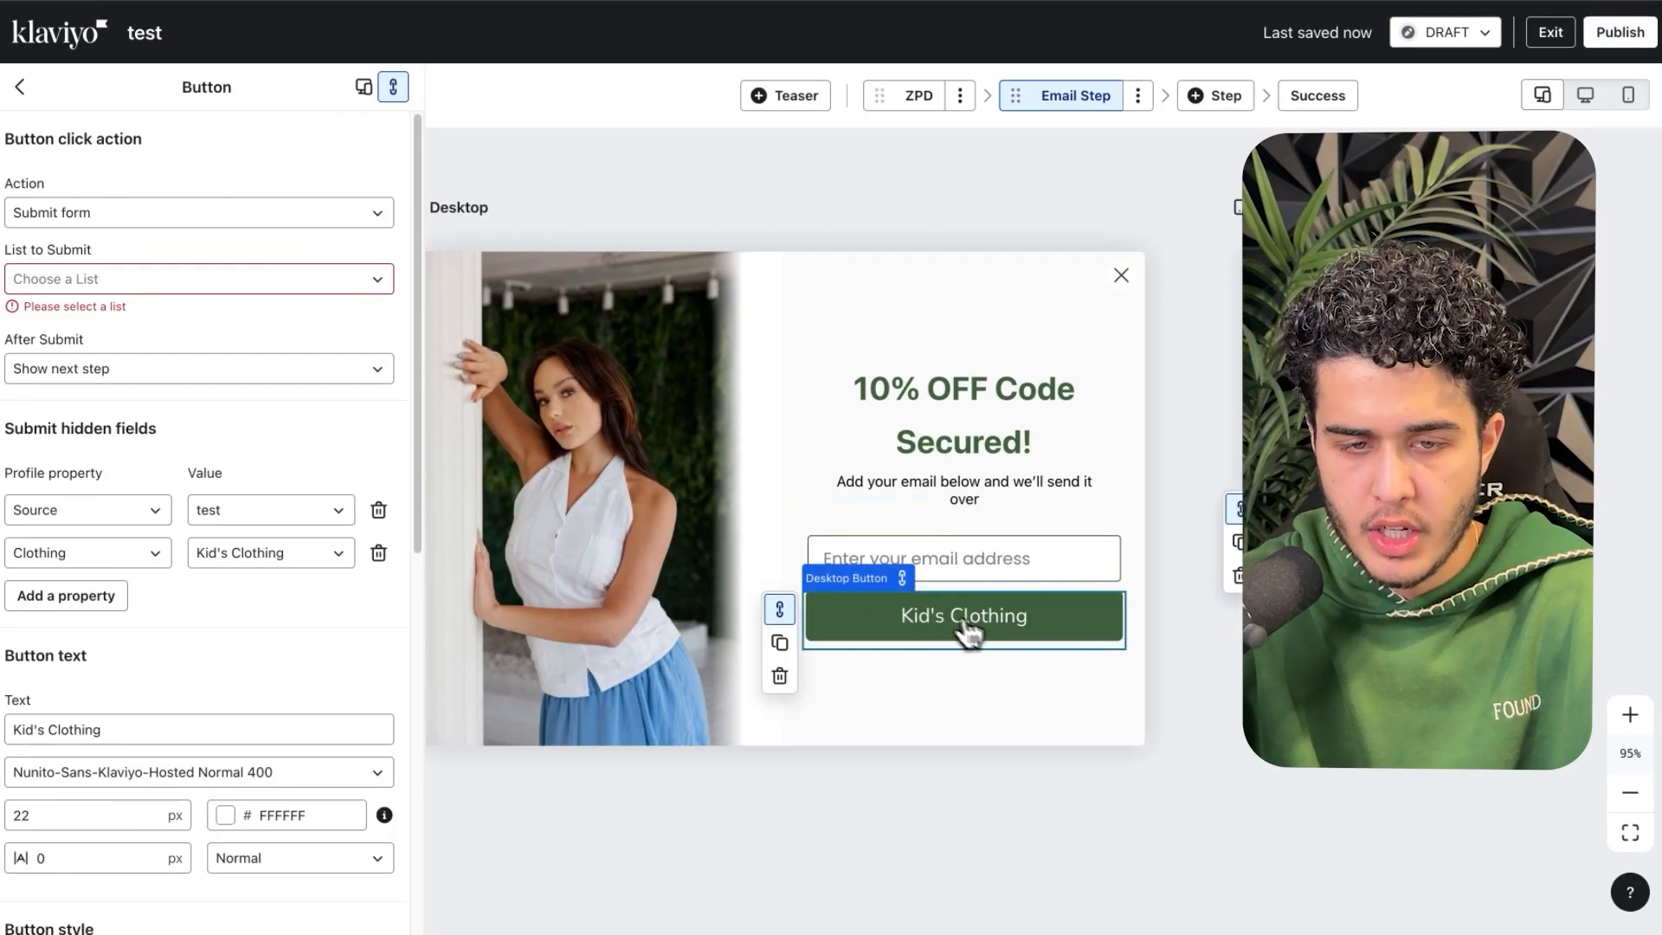
pyautogui.click(54, 223)
pyautogui.click(55, 222)
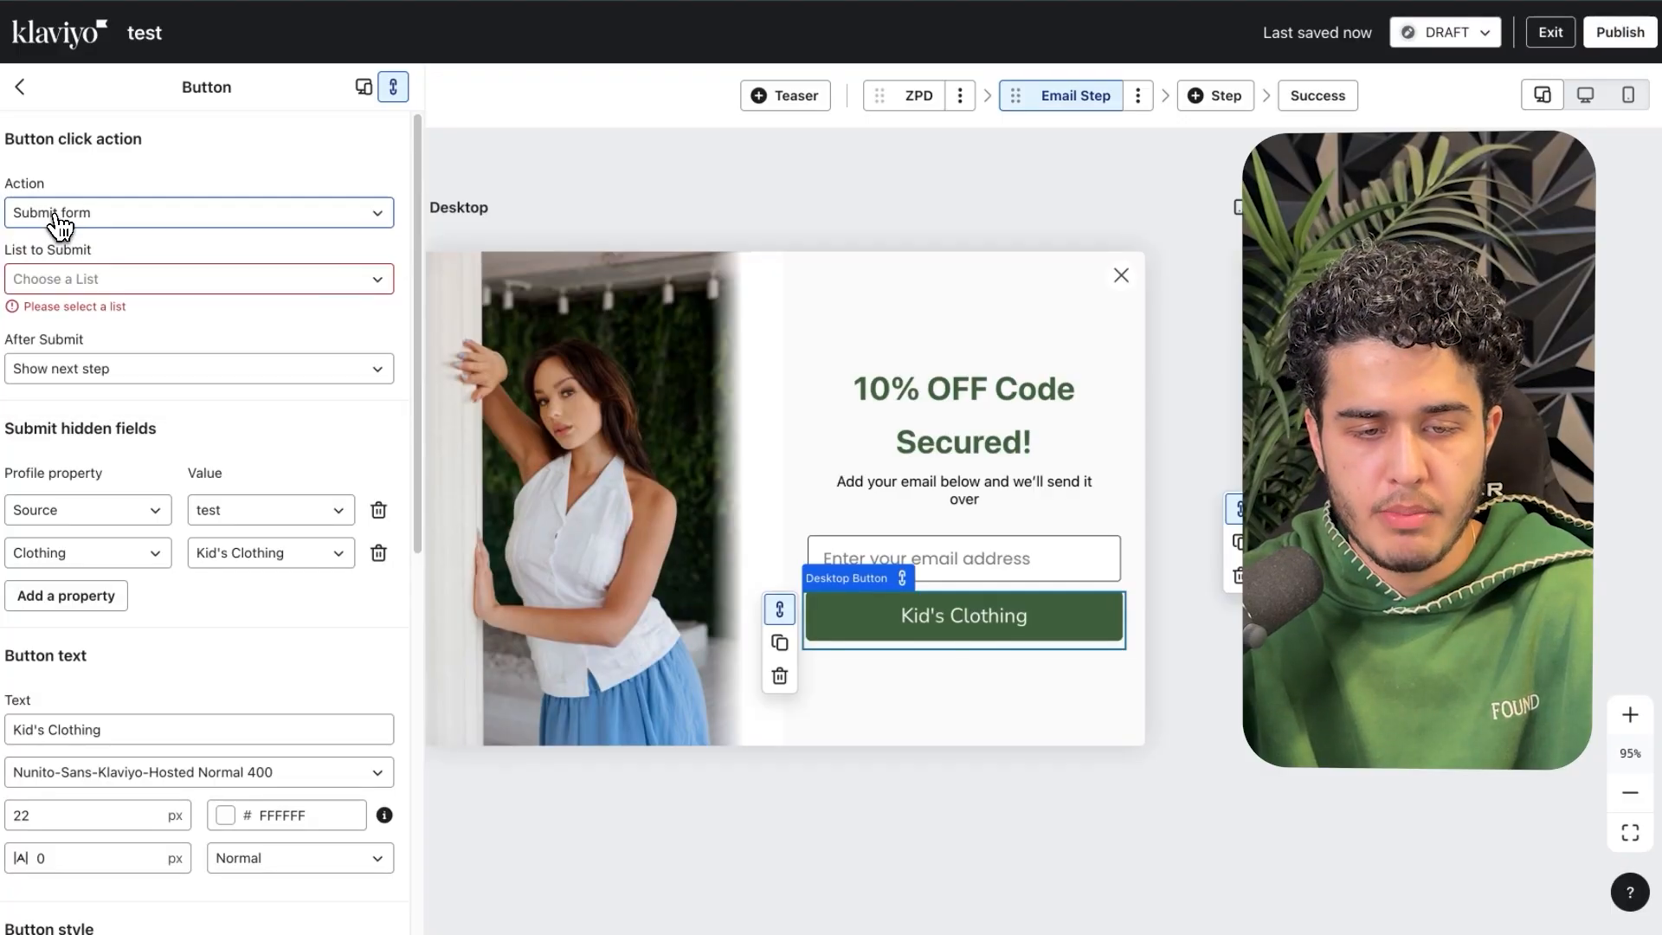
pyautogui.scroll(-1, 139, 663)
pyautogui.scroll(-1, 138, 662)
pyautogui.tripleClick(115, 613)
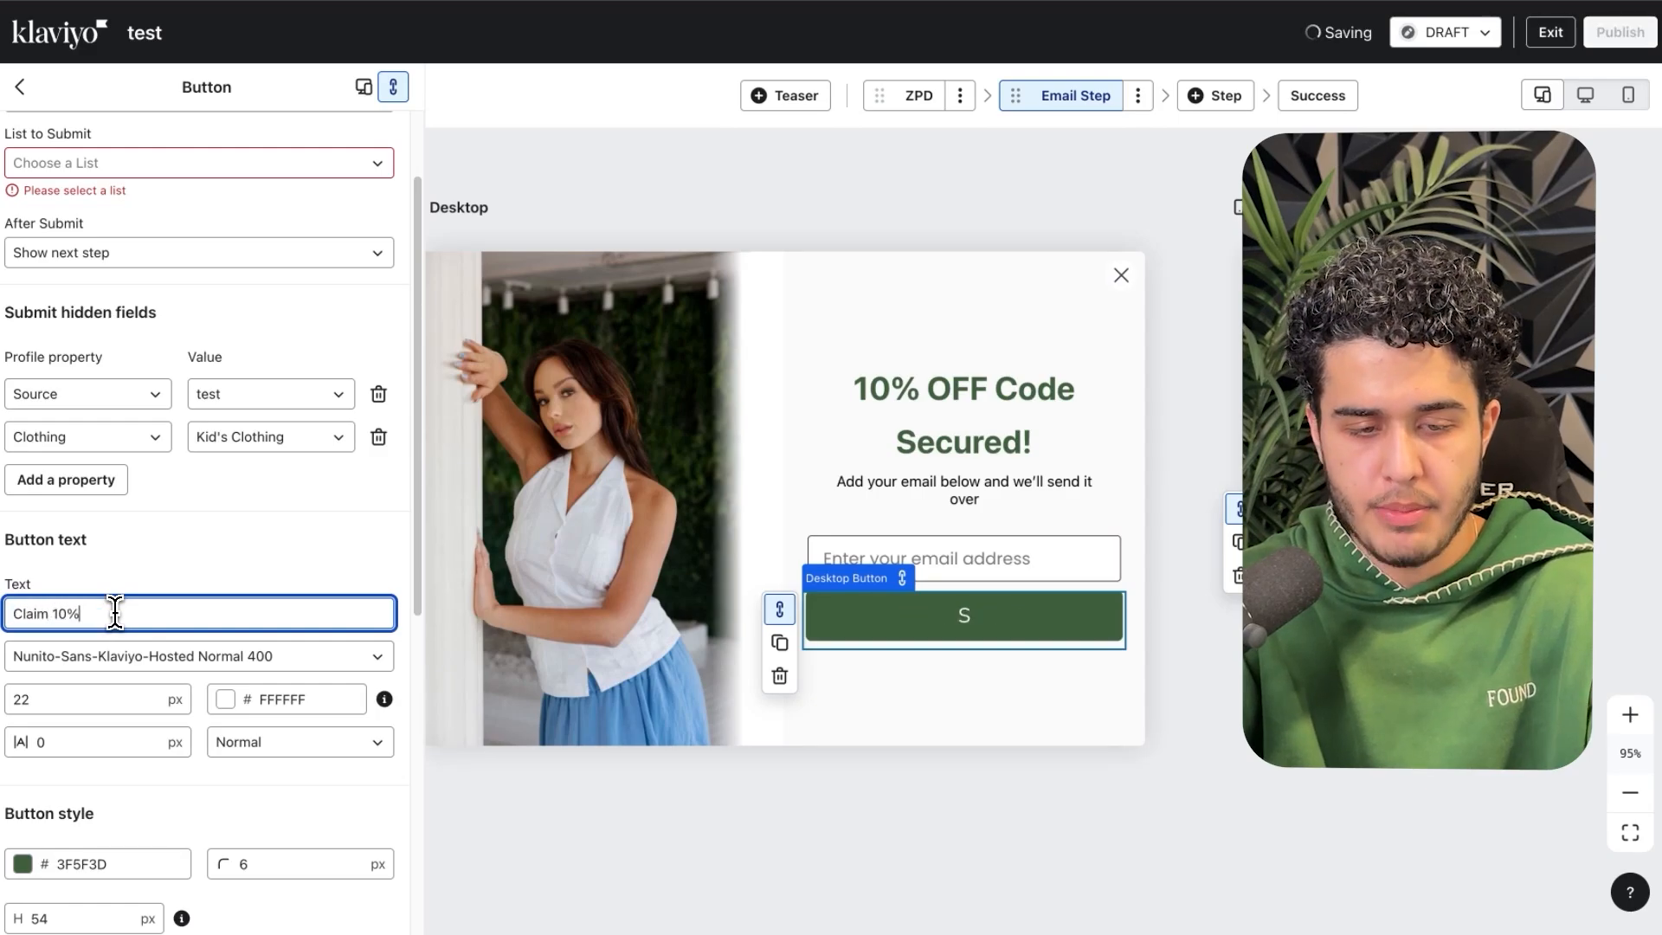
pyautogui.write('Claim 10% Off')
pyautogui.click(251, 556)
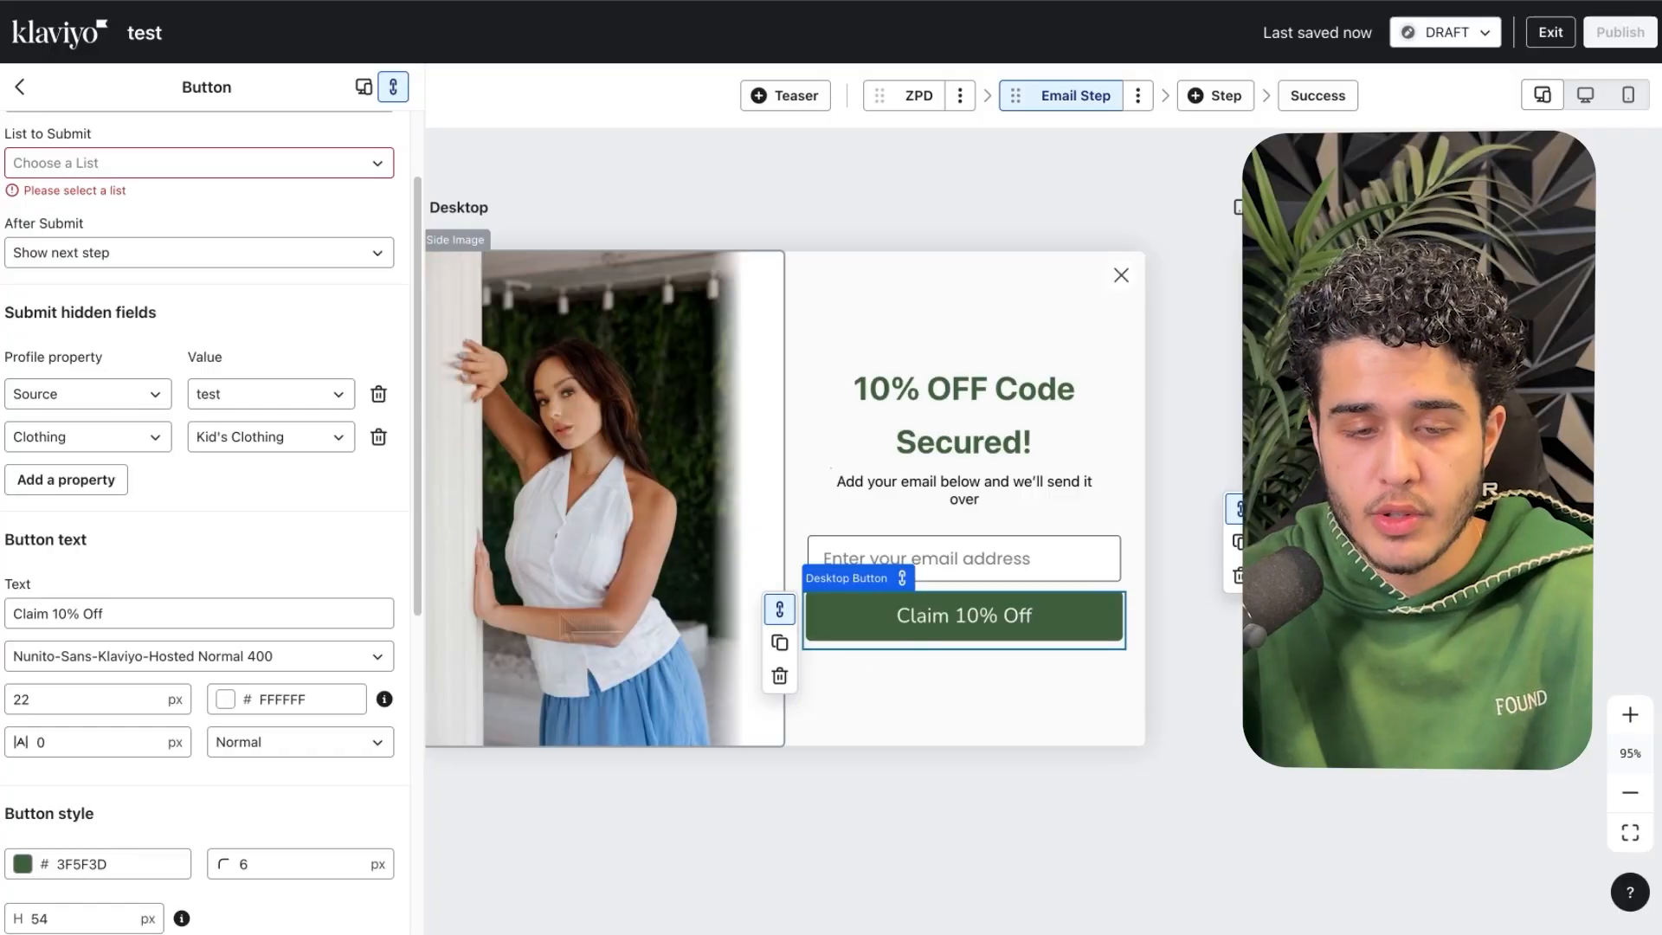
pyautogui.click(171, 611)
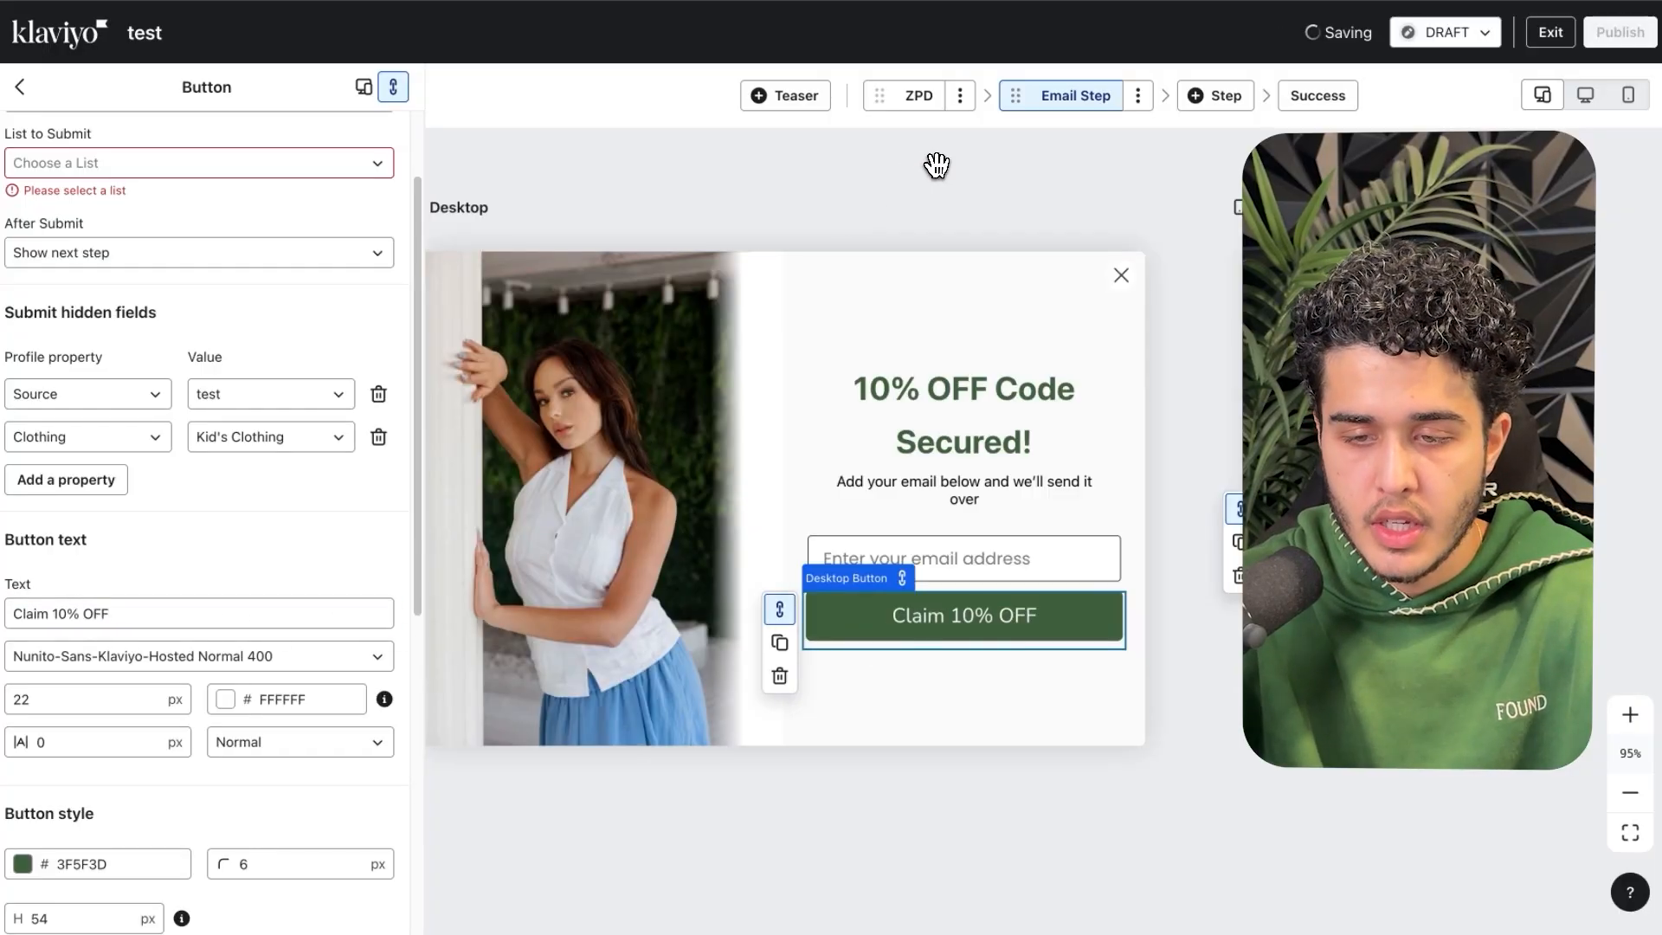
# - Enlarge the "10% OFF Code Secured!" heading to a font size of 50 px
pyautogui.click(948, 421)
pyautogui.tripleClick(249, 363)
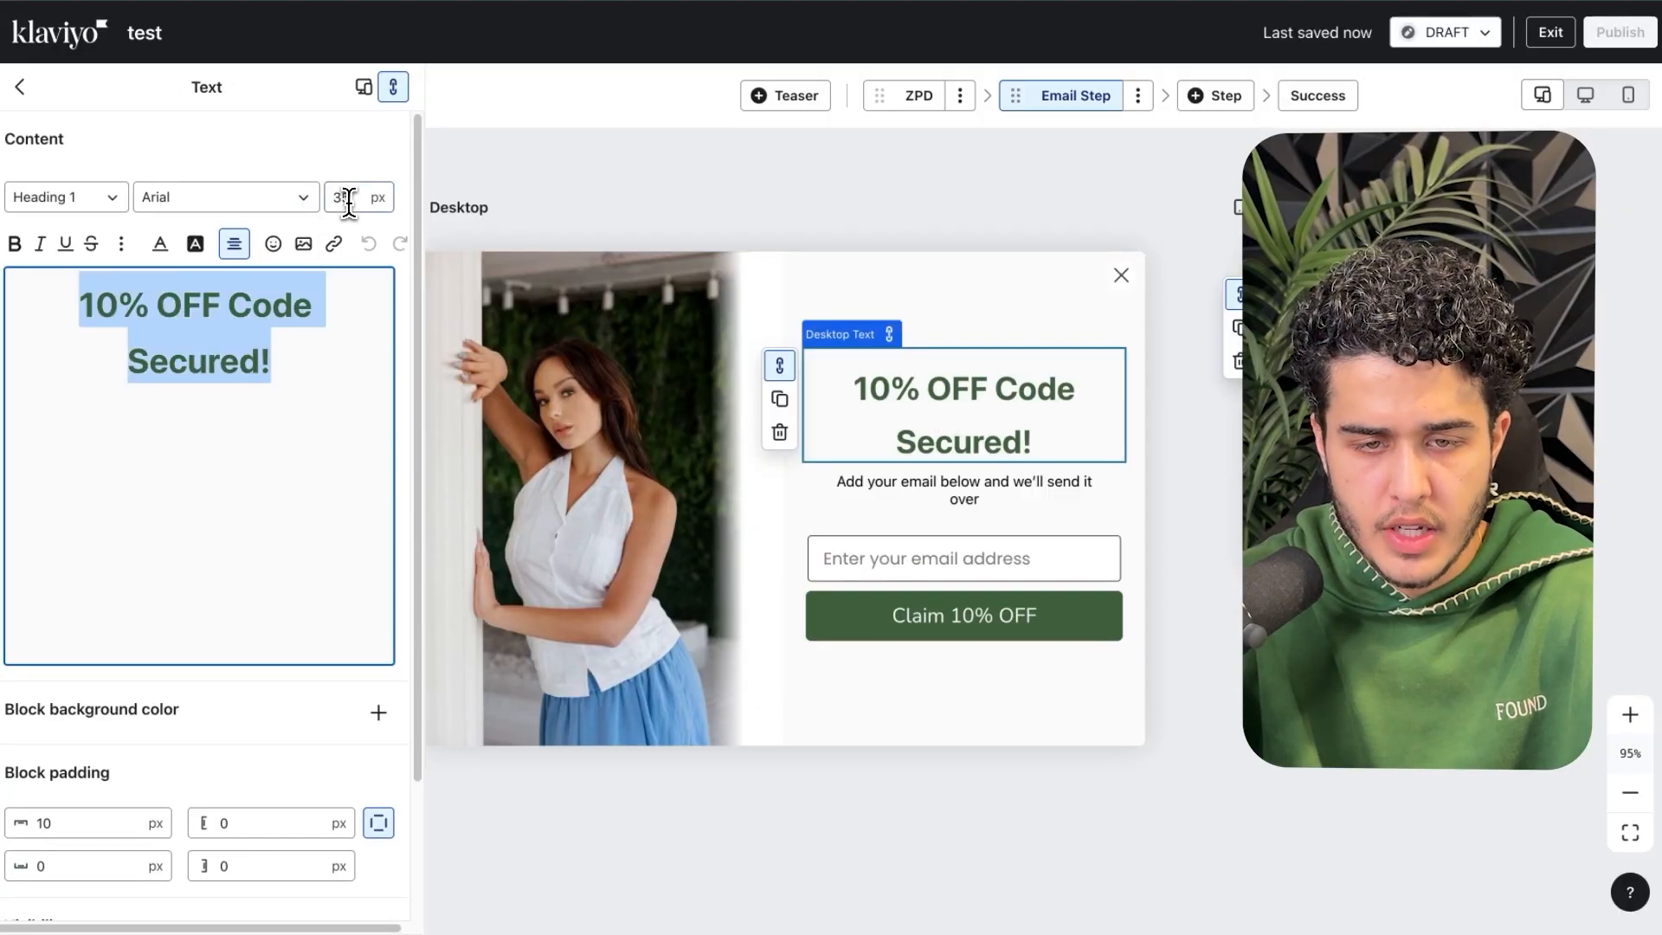
pyautogui.doubleClick(348, 199)
pyautogui.write('50')
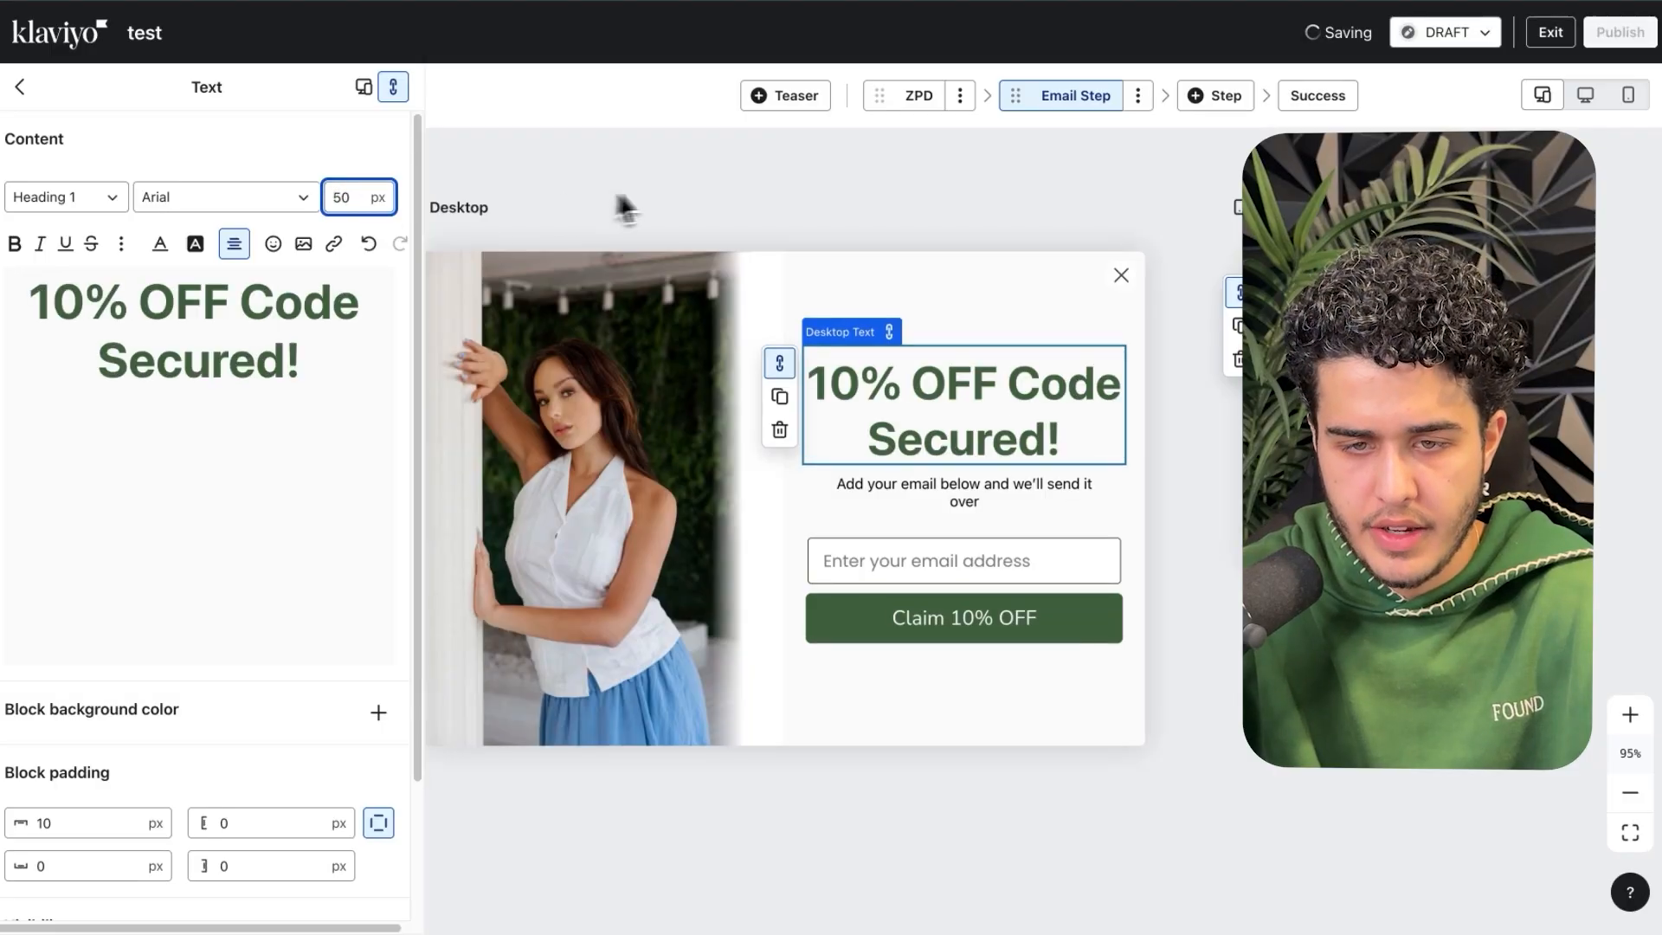
# - Set the "Add your email below and we'll send it over" text to a font size of 22 px
pyautogui.click(902, 493)
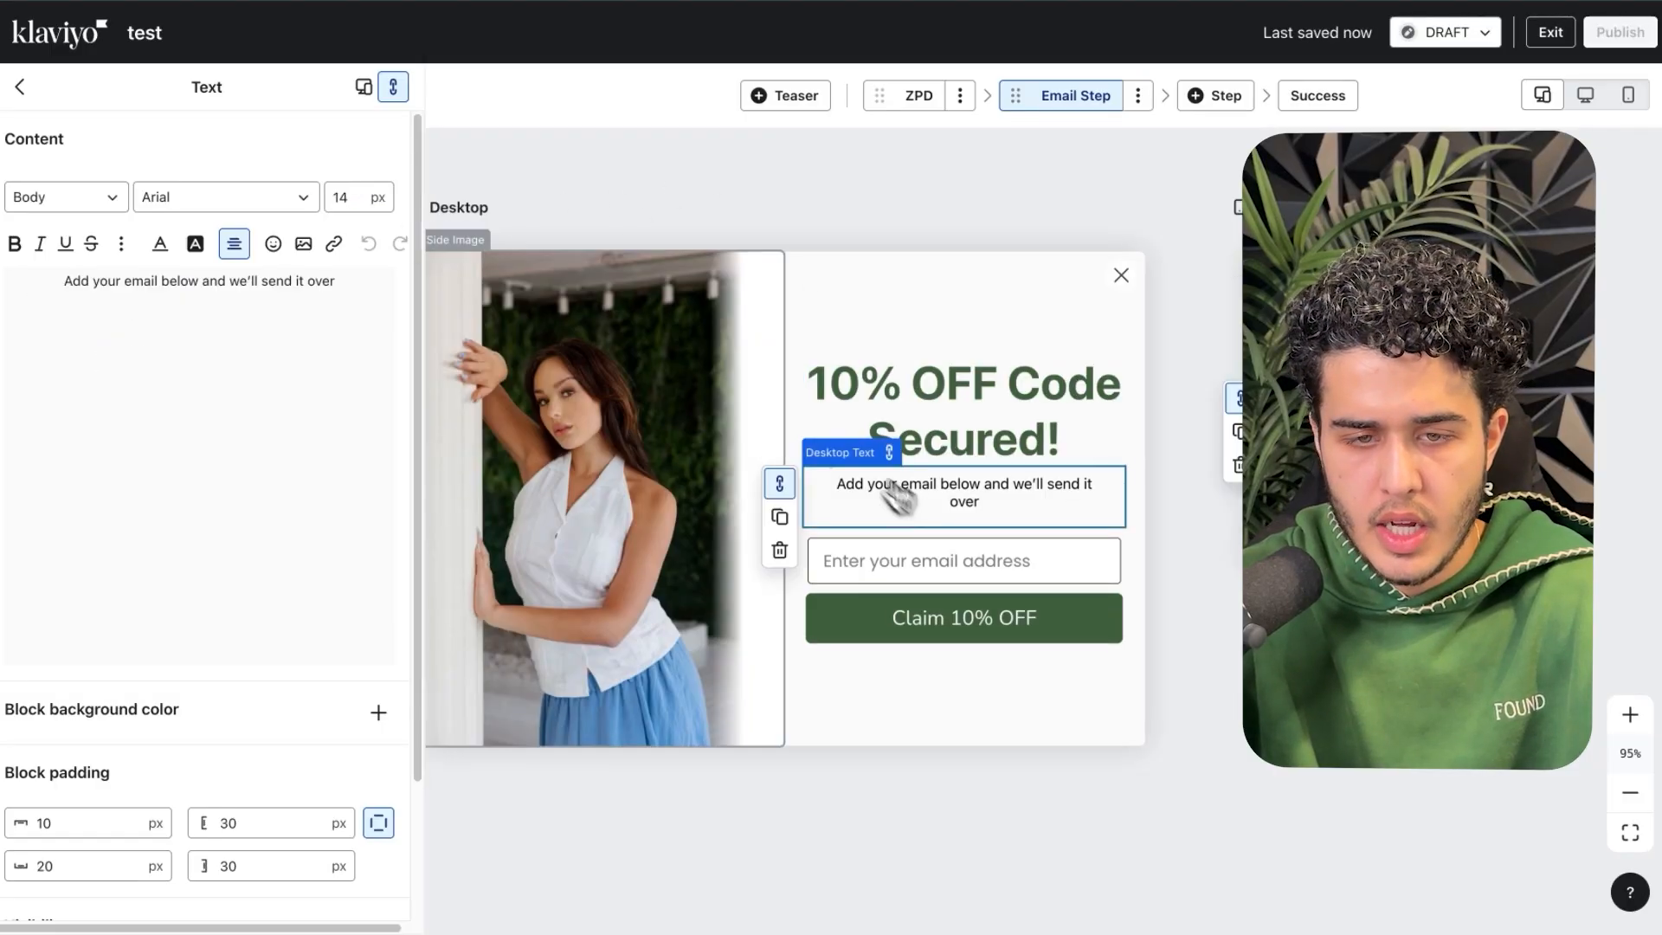
pyautogui.tripleClick(334, 304)
pyautogui.click(350, 197)
pyautogui.hotkey('ctrl', 'a')
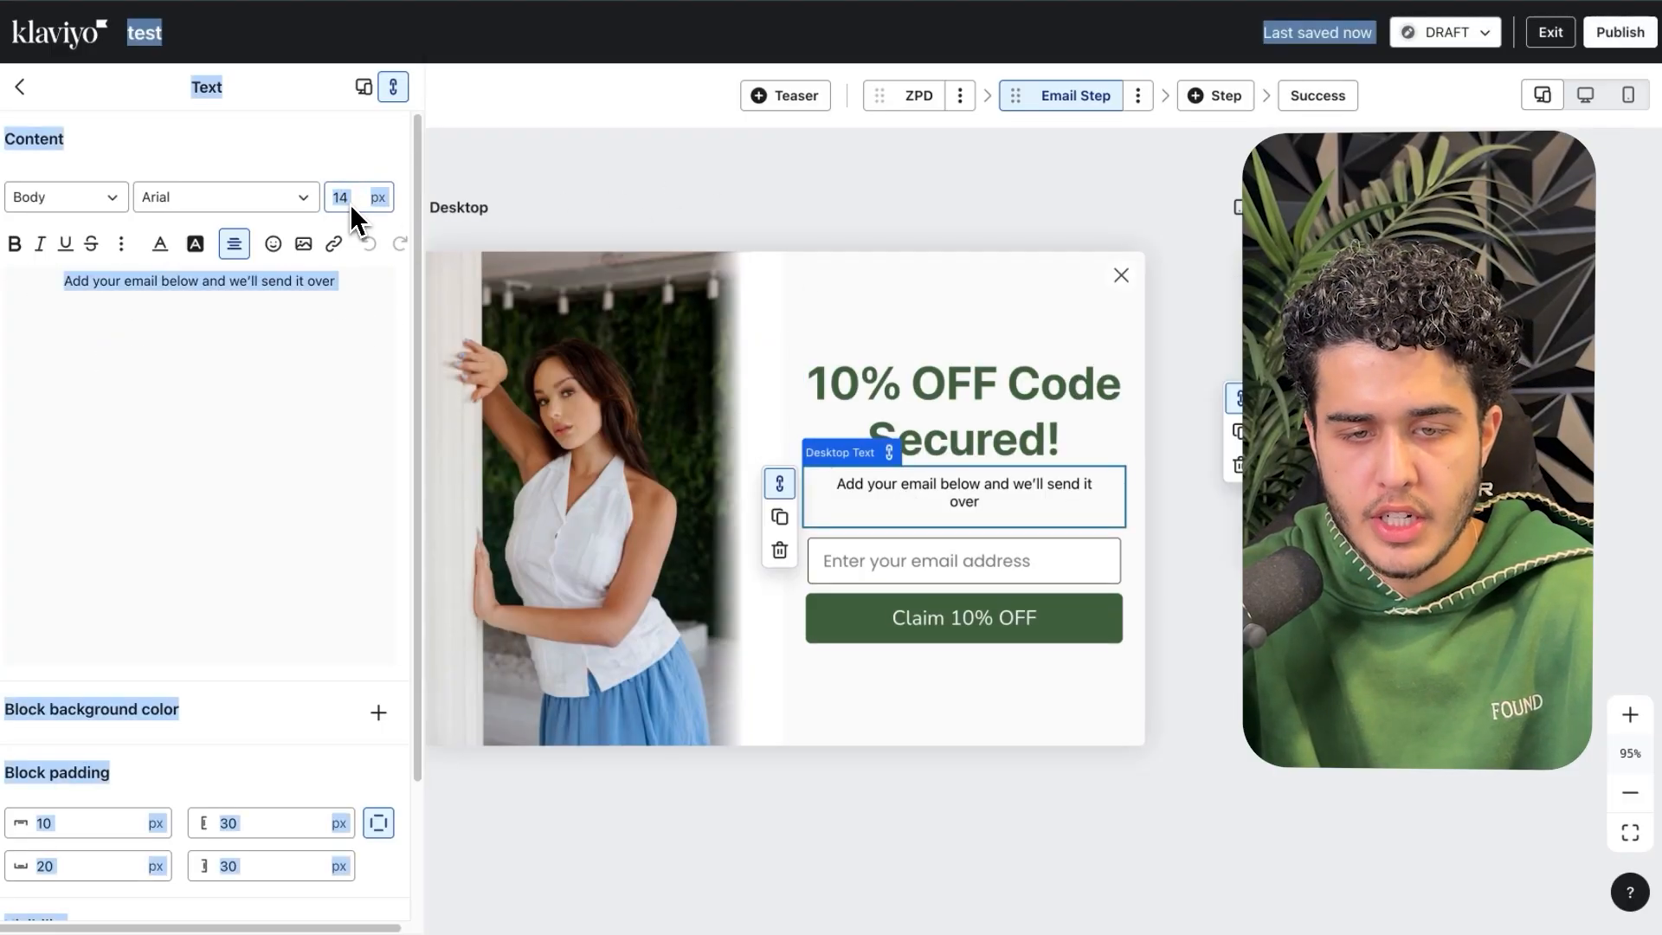
pyautogui.doubleClick(351, 198)
pyautogui.write('22')
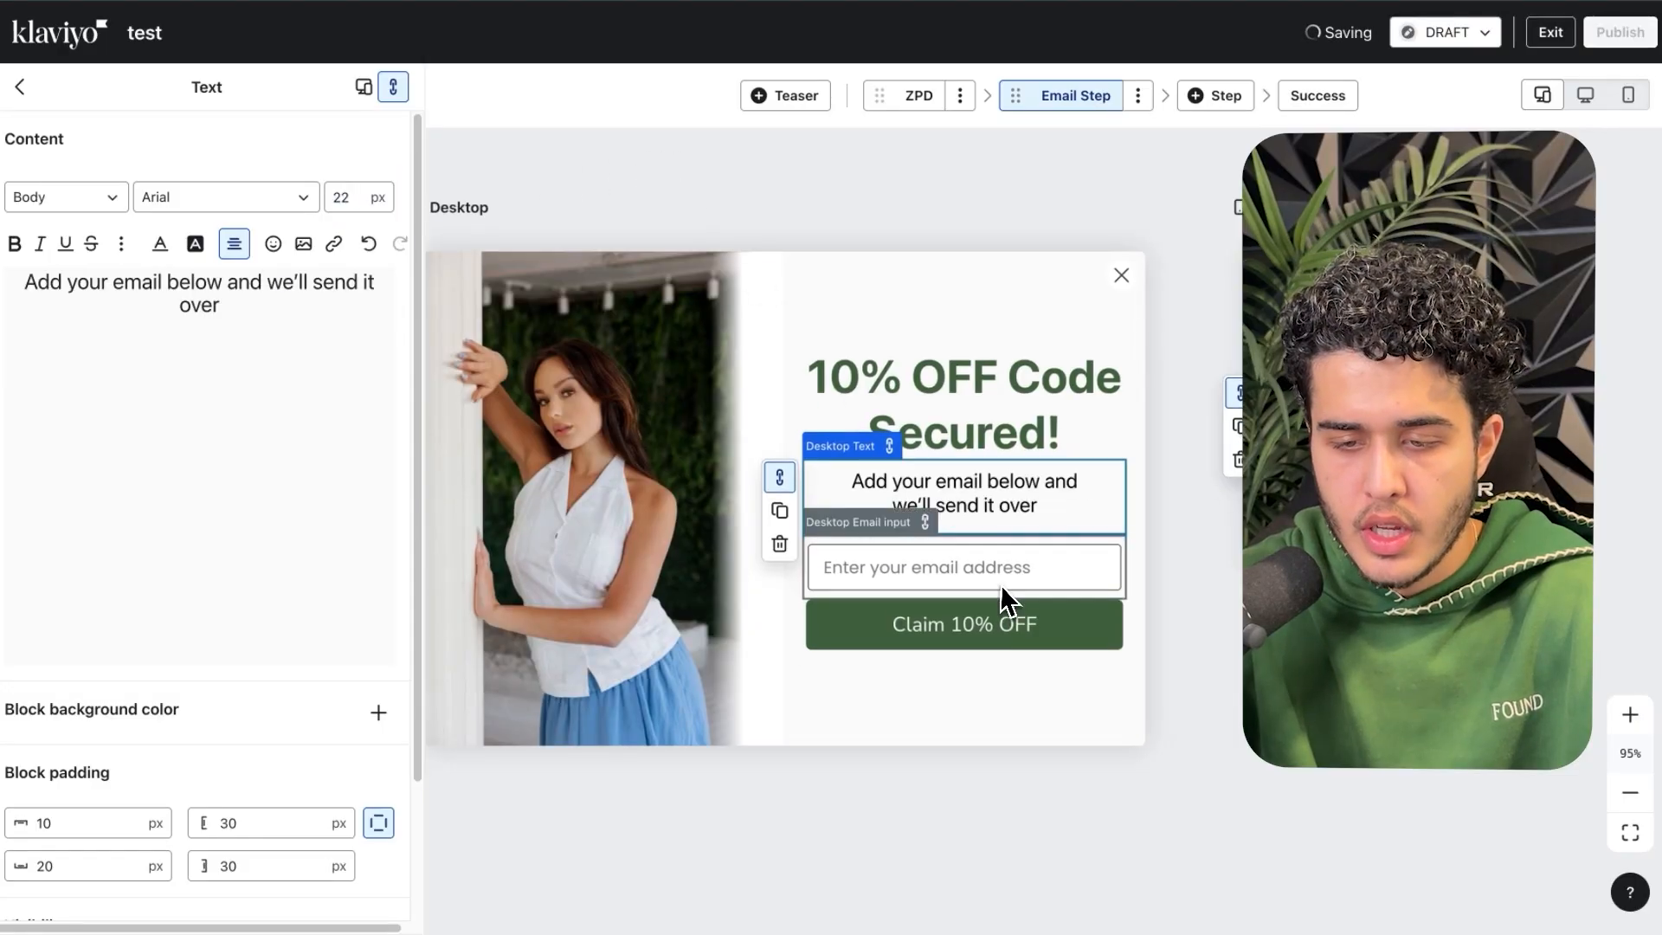
# - Color the words "Code Secured!" in the Email Step heading black, keeping "10% OFF" green
pyautogui.moveTo(1045, 200); pyautogui.dragTo(1169, 151)
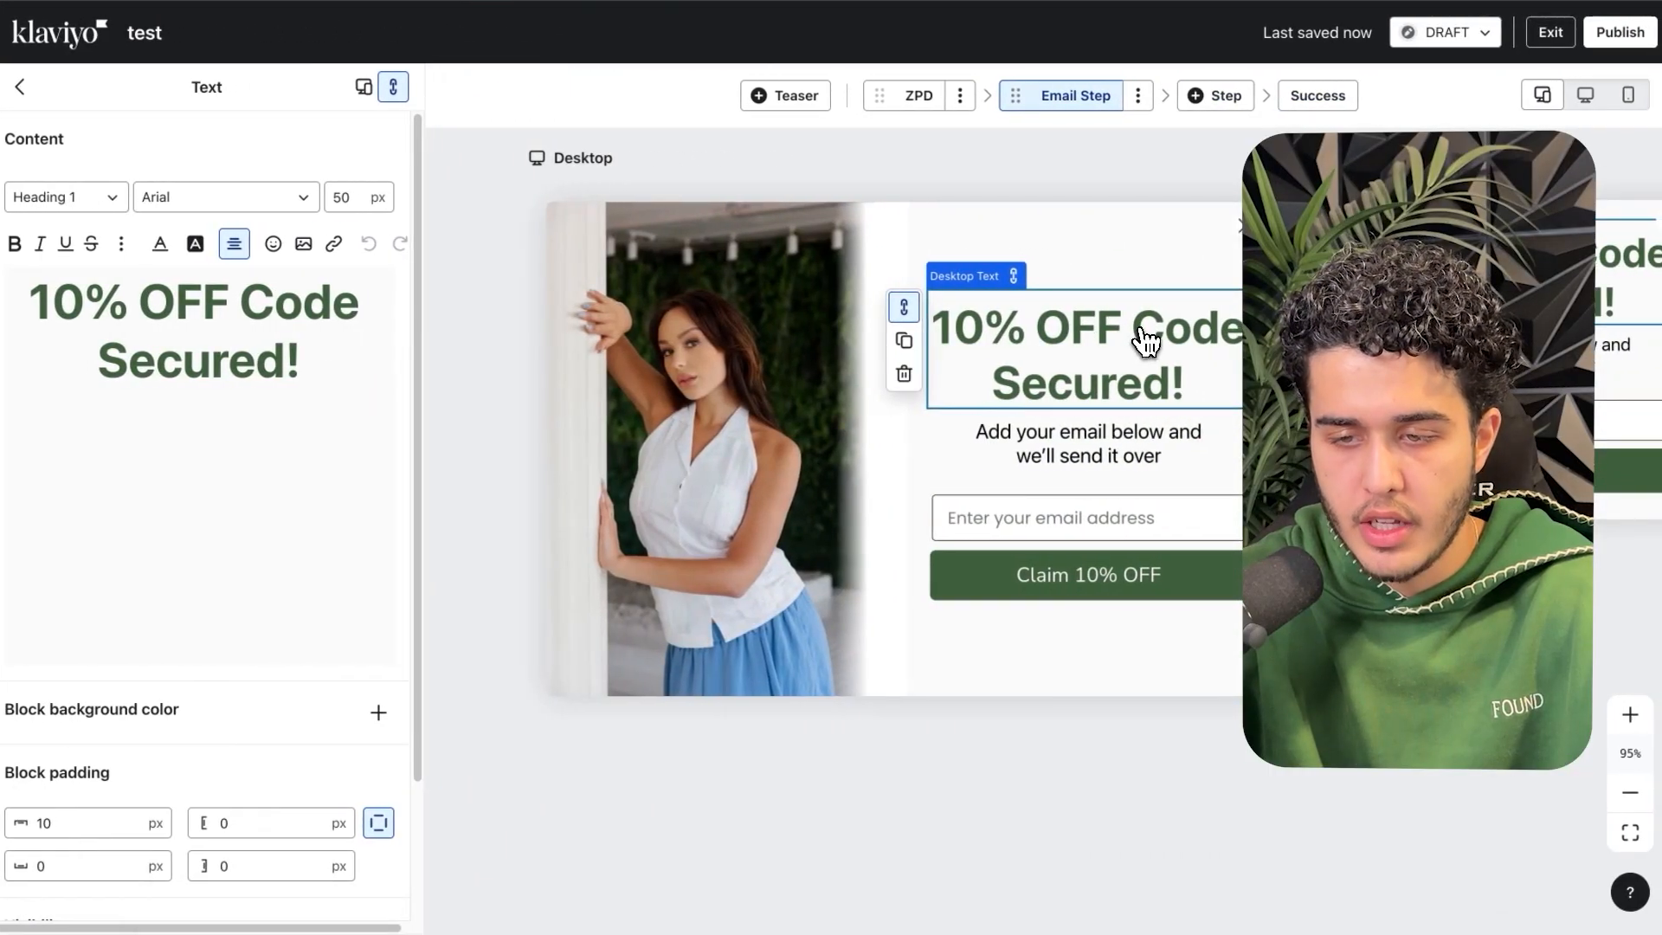
pyautogui.moveTo(241, 303); pyautogui.dragTo(338, 355)
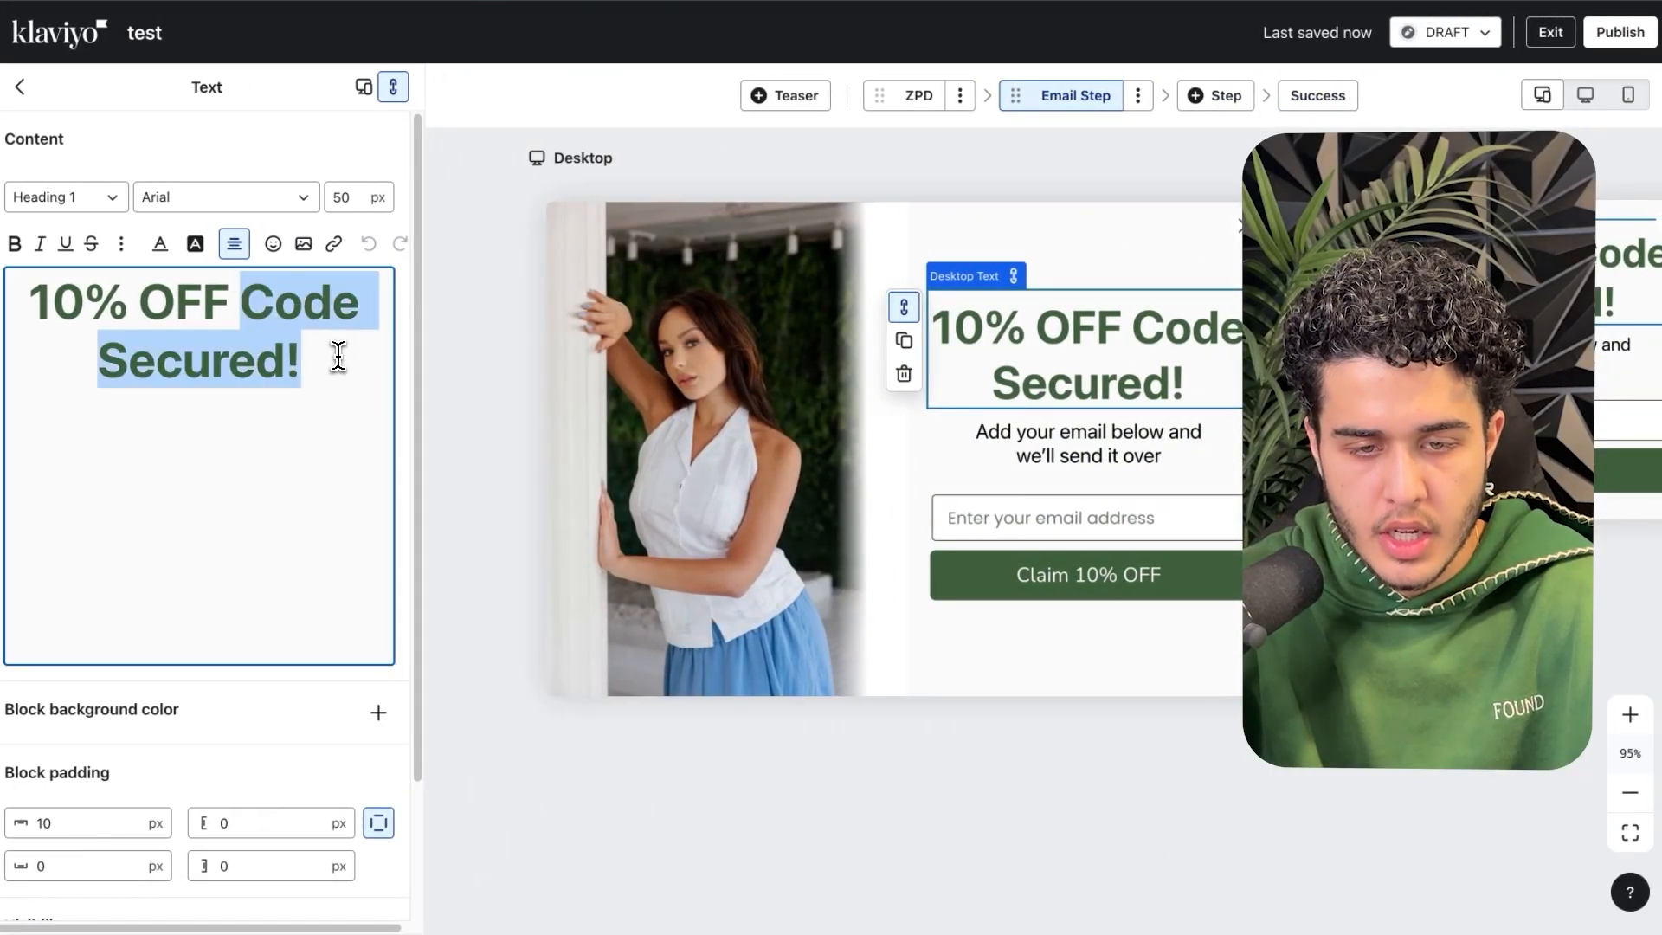
pyautogui.click(160, 243)
pyautogui.click(178, 416)
pyautogui.click(104, 356)
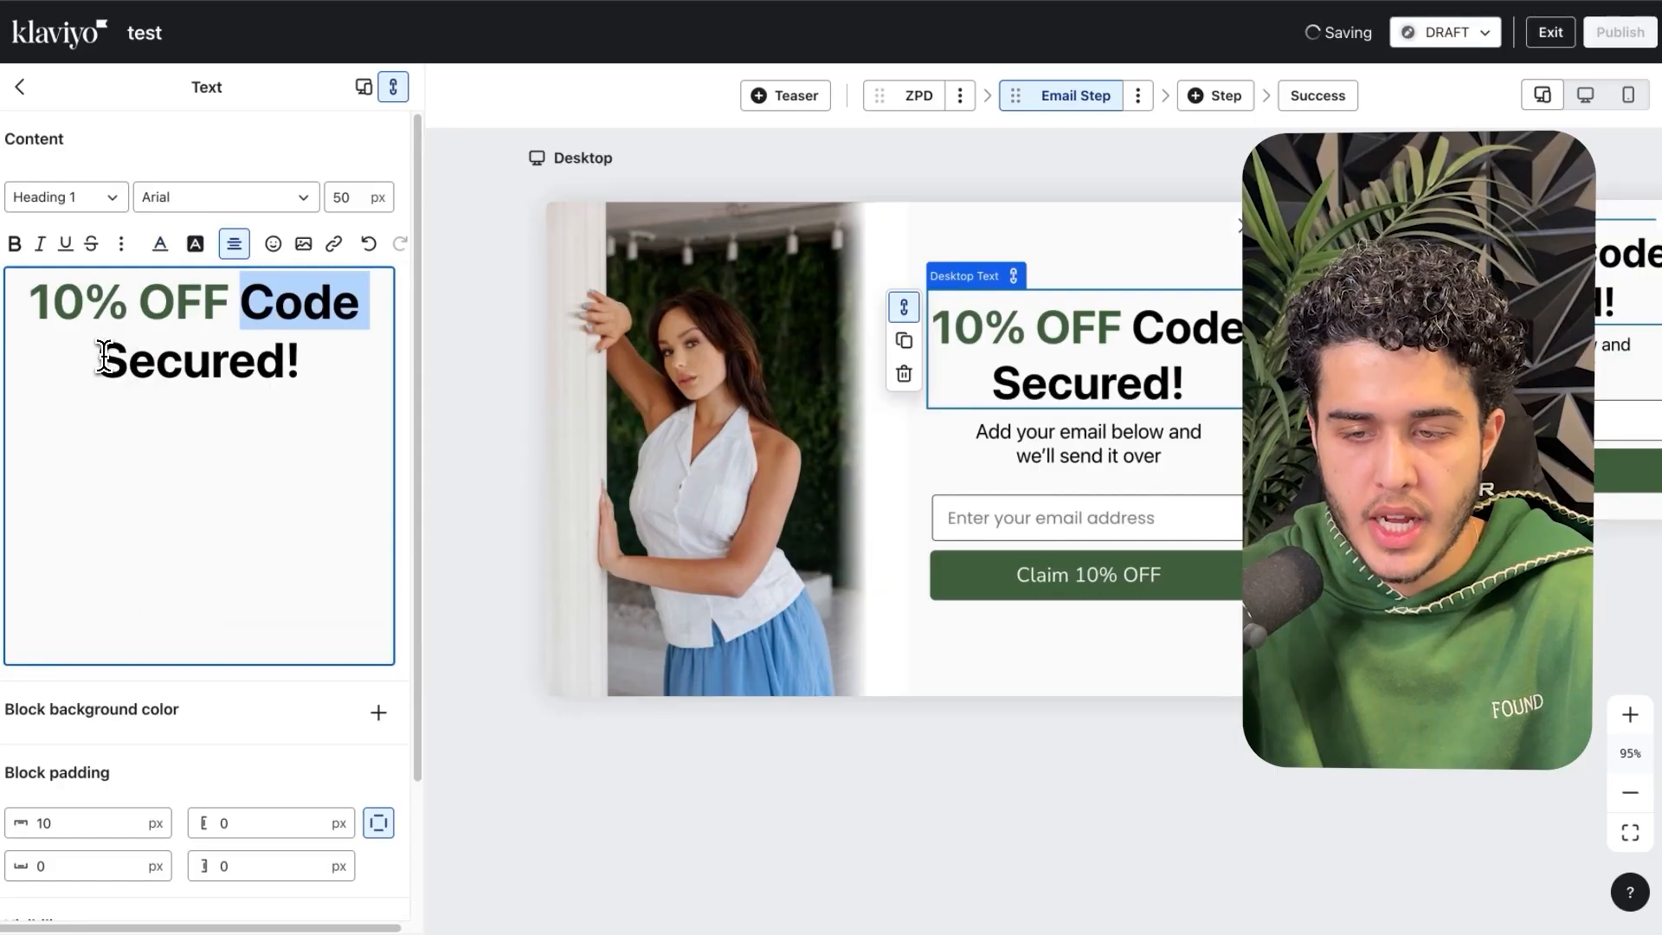
pyautogui.click(880, 158)
pyautogui.hscroll(1, 1083, 360)
pyautogui.scroll(-1, 1083, 359)
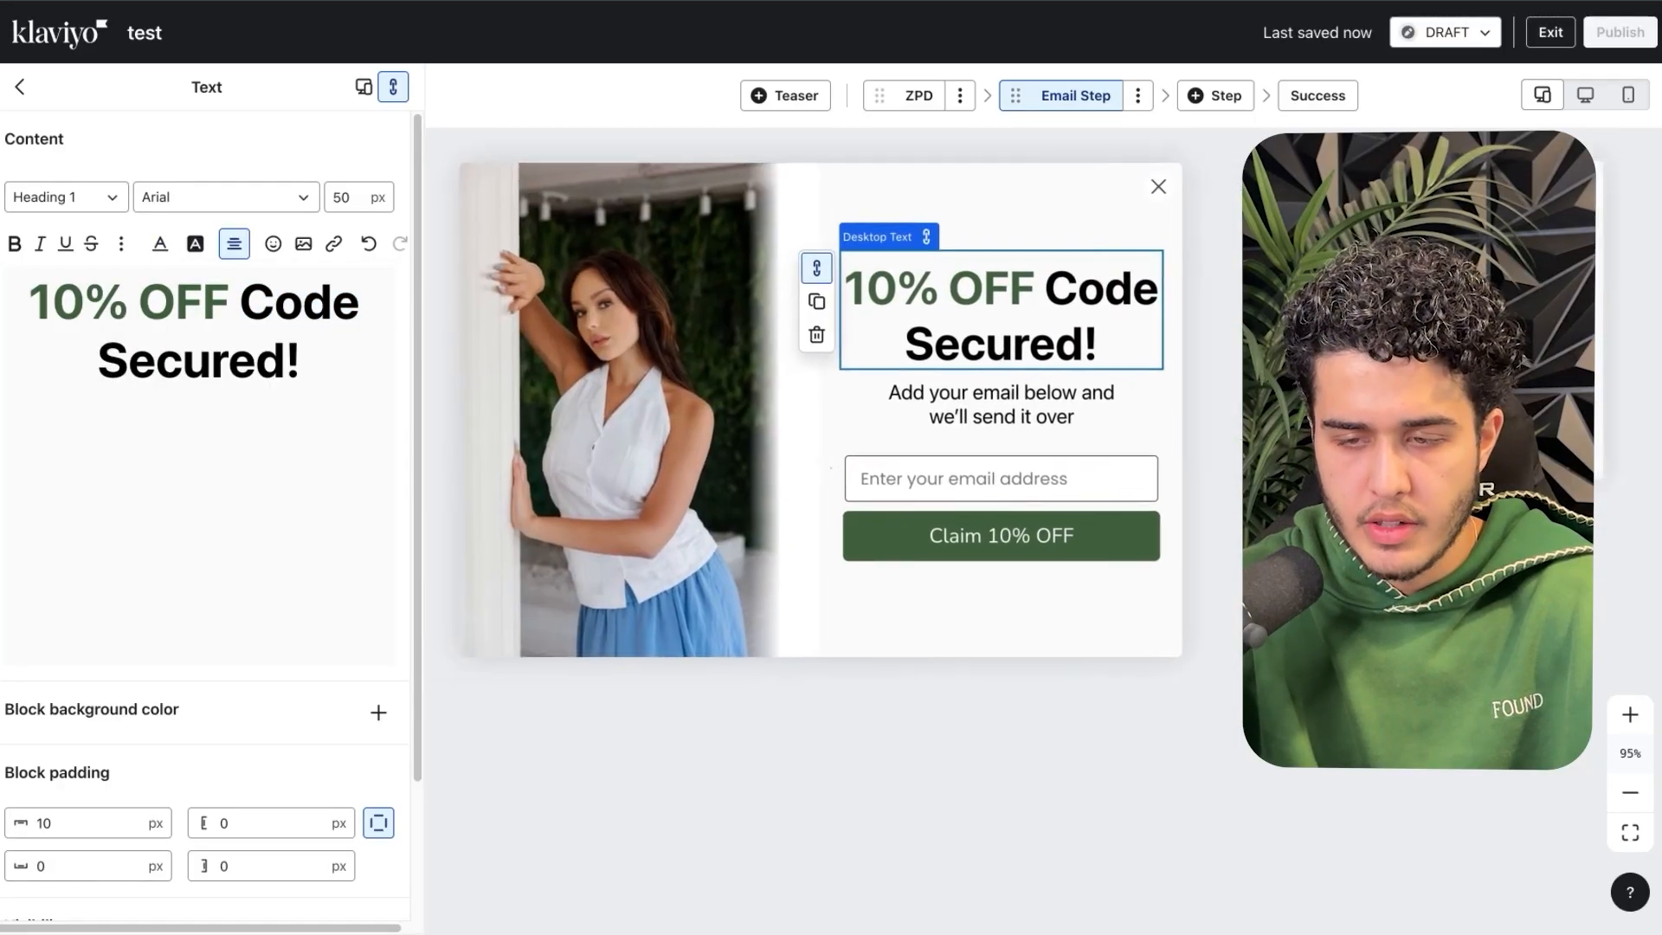
pyautogui.moveTo(1341, 639); pyautogui.dragTo(1245, 685)
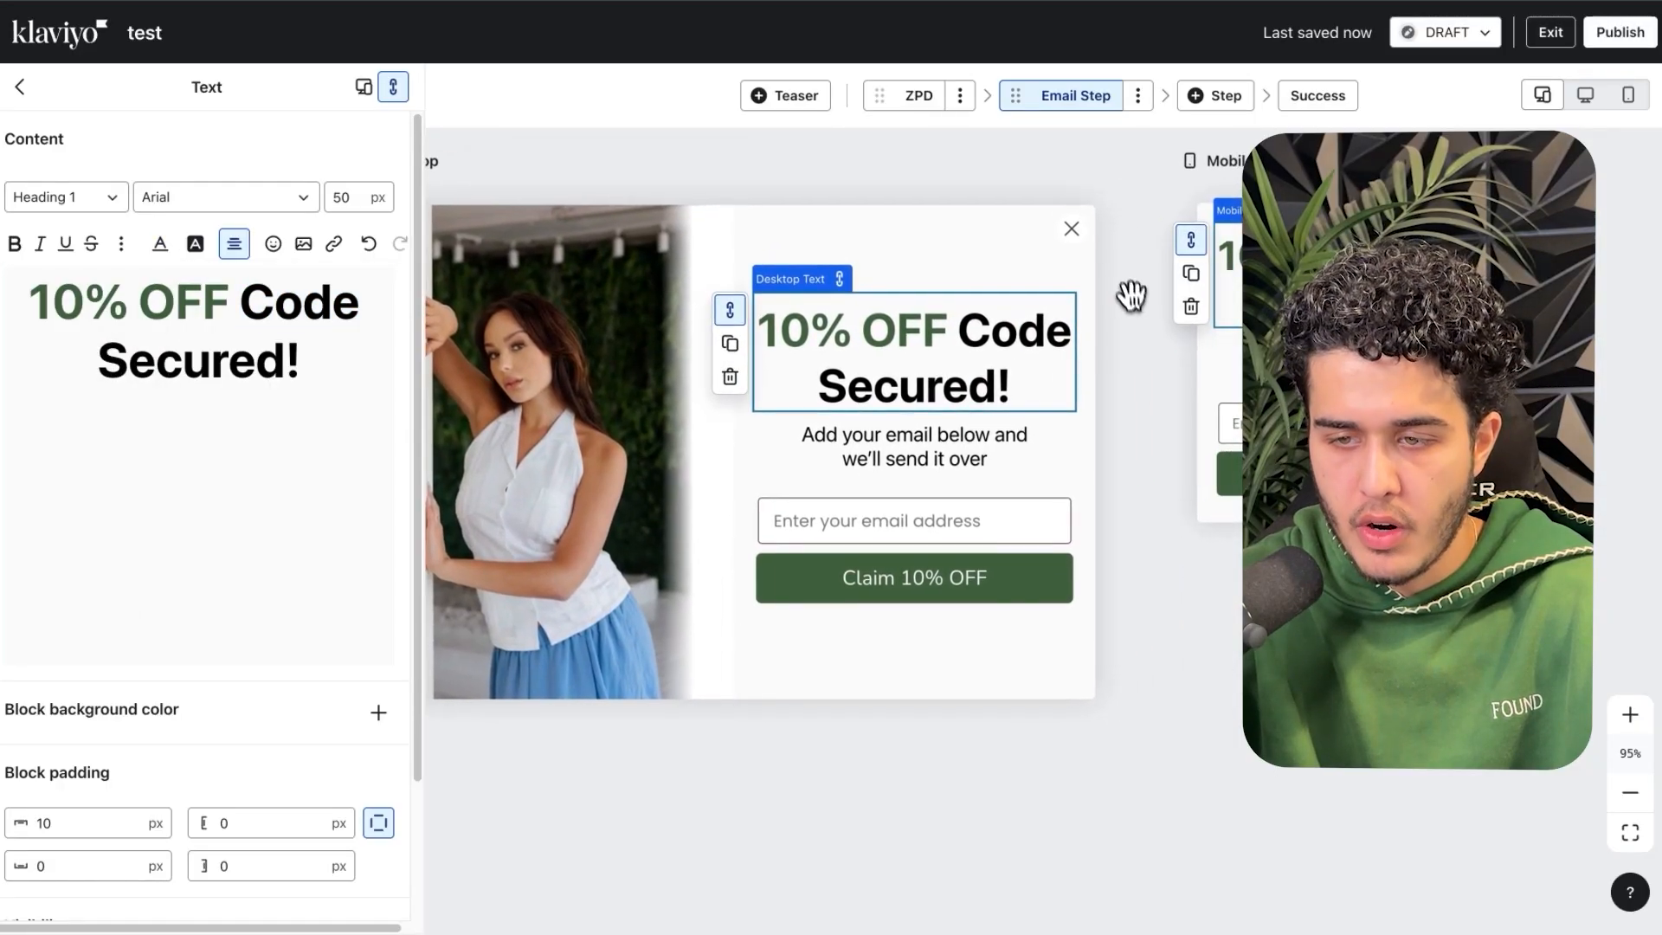
pyautogui.moveTo(1129, 294); pyautogui.dragTo(1188, 297)
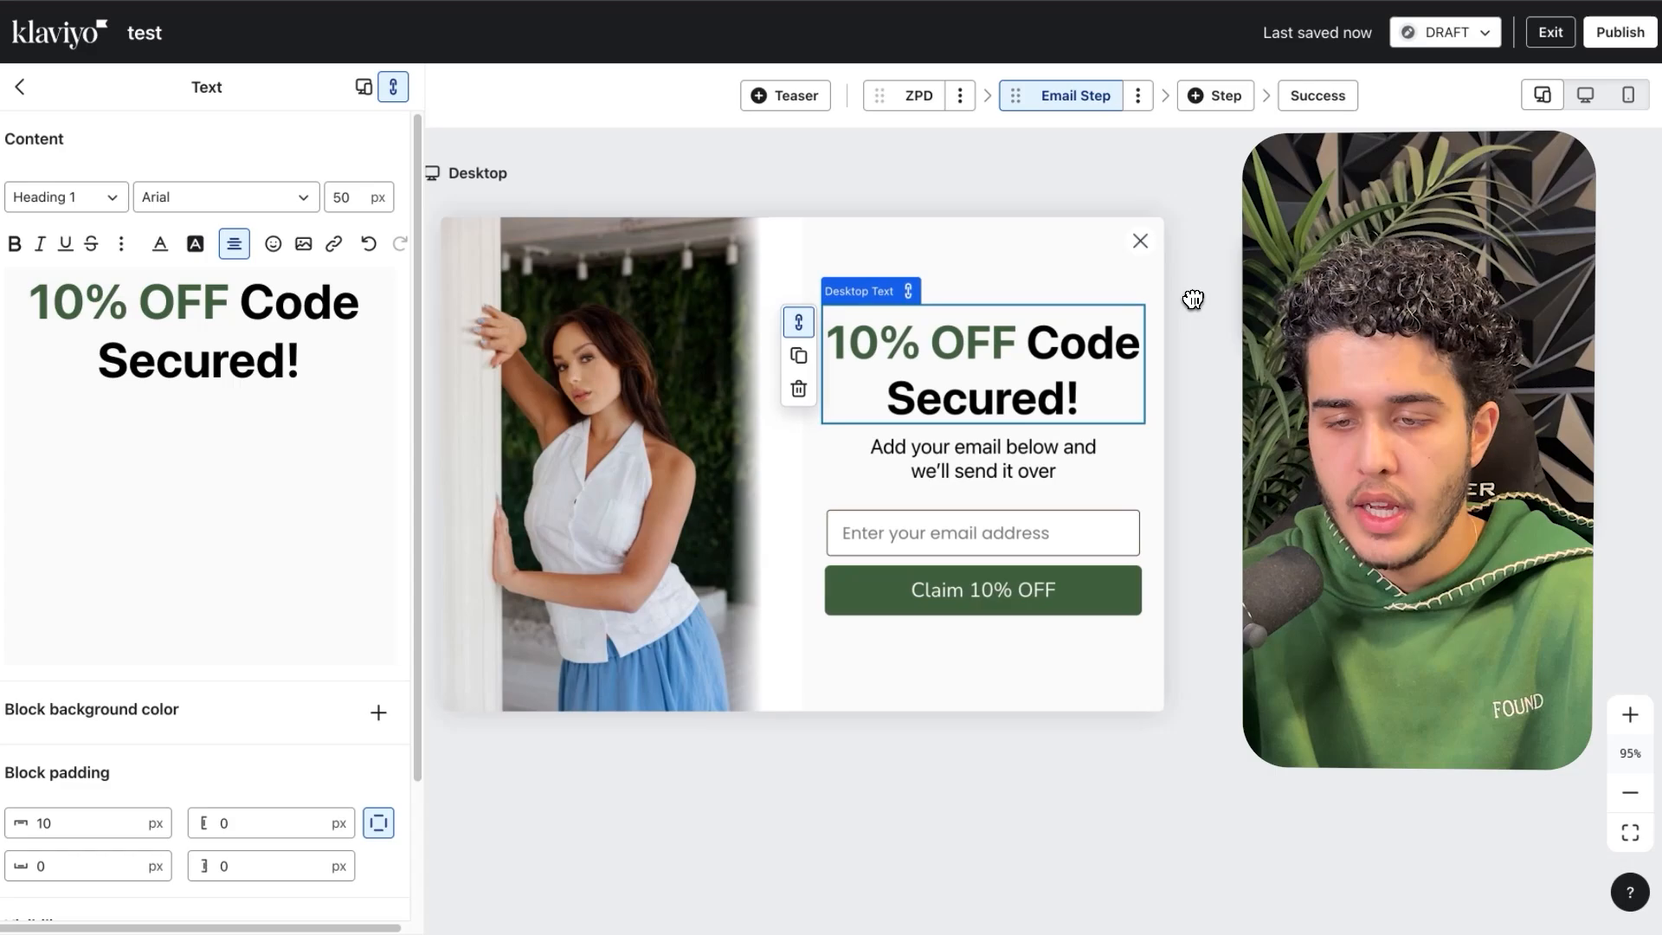
pyautogui.click(1148, 109)
pyautogui.click(1073, 161)
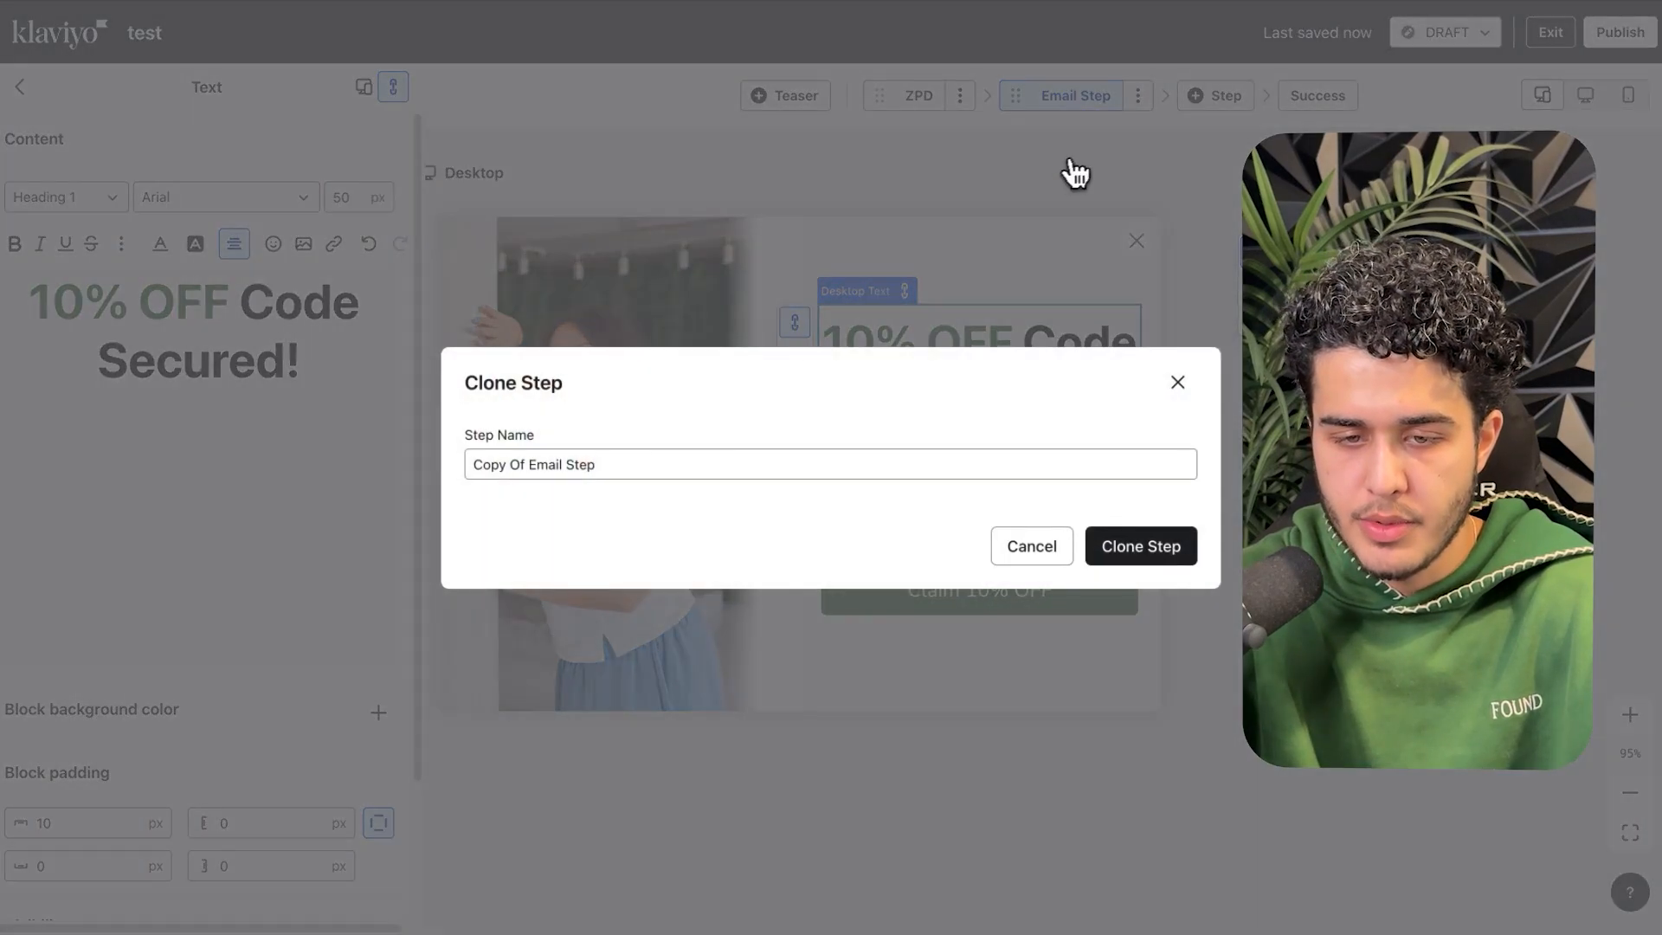
pyautogui.doubleClick(536, 477)
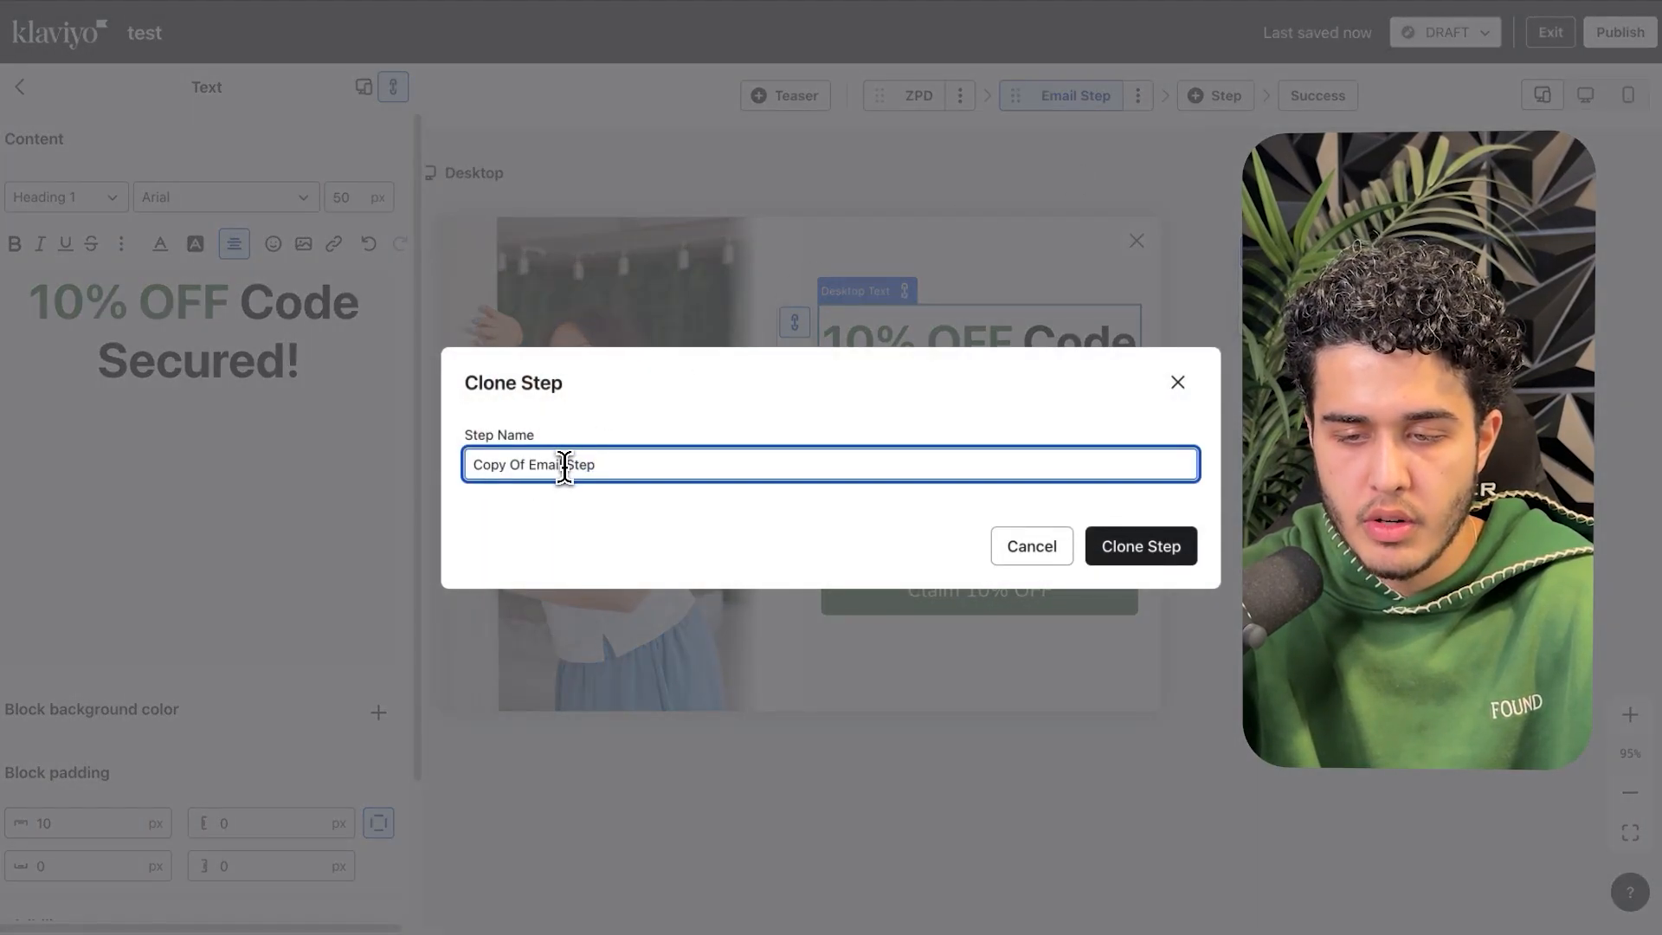
pyautogui.click(1050, 548)
# - Clone the Email Step under the name "SMS Step"
pyautogui.click(1140, 97)
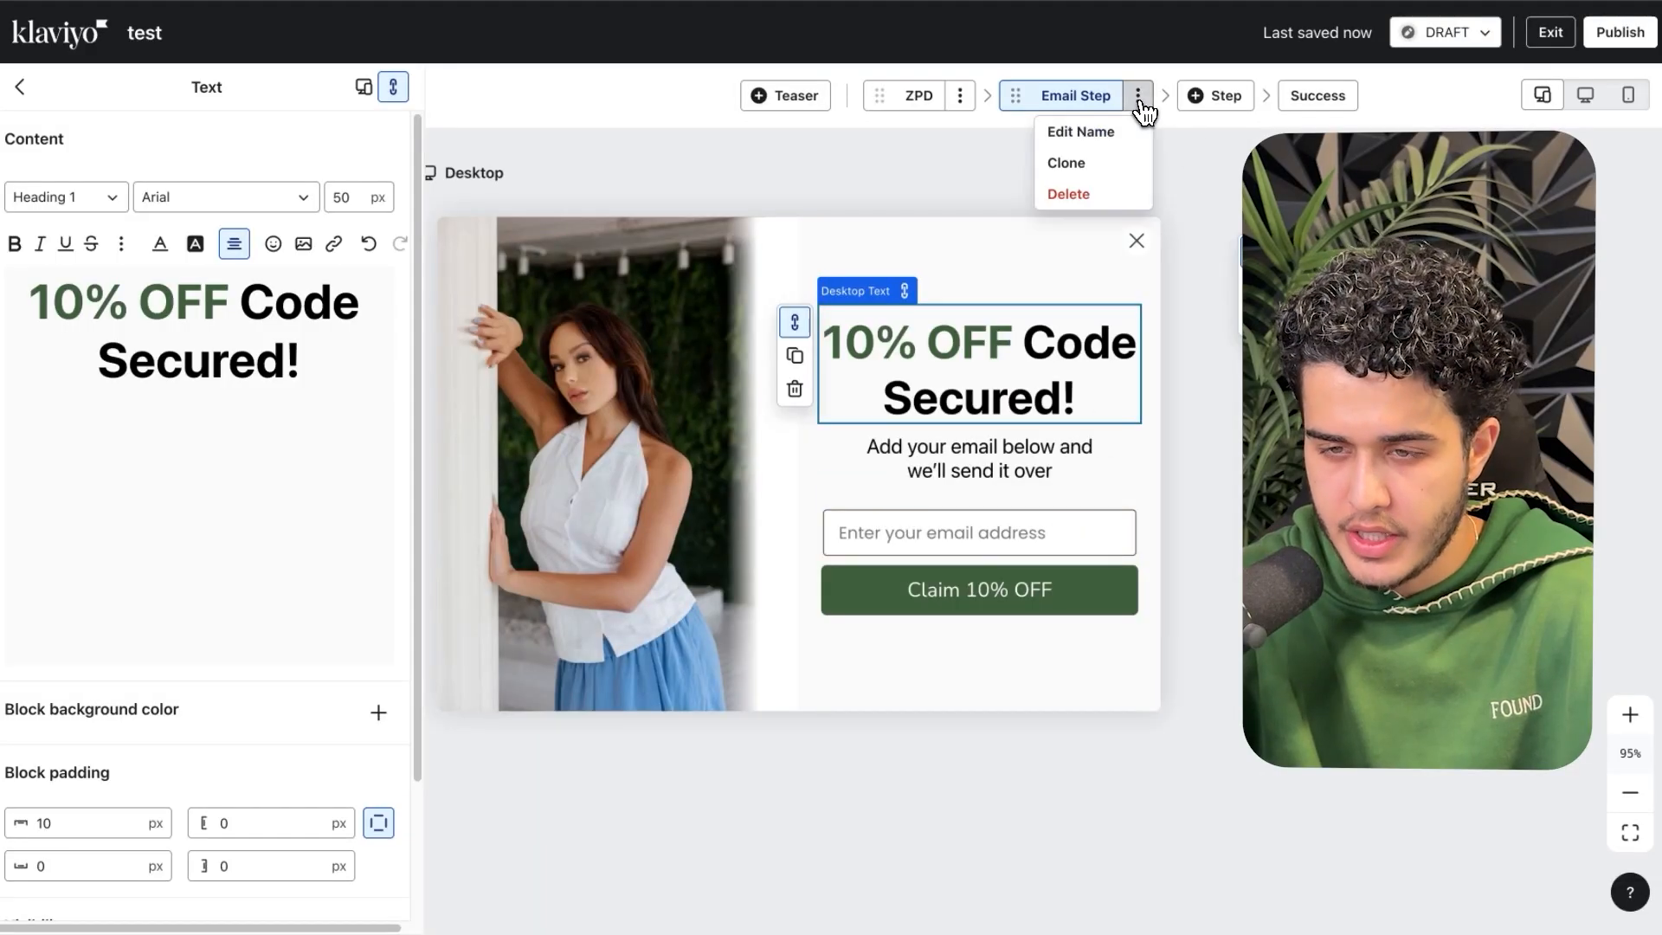
pyautogui.click(1091, 165)
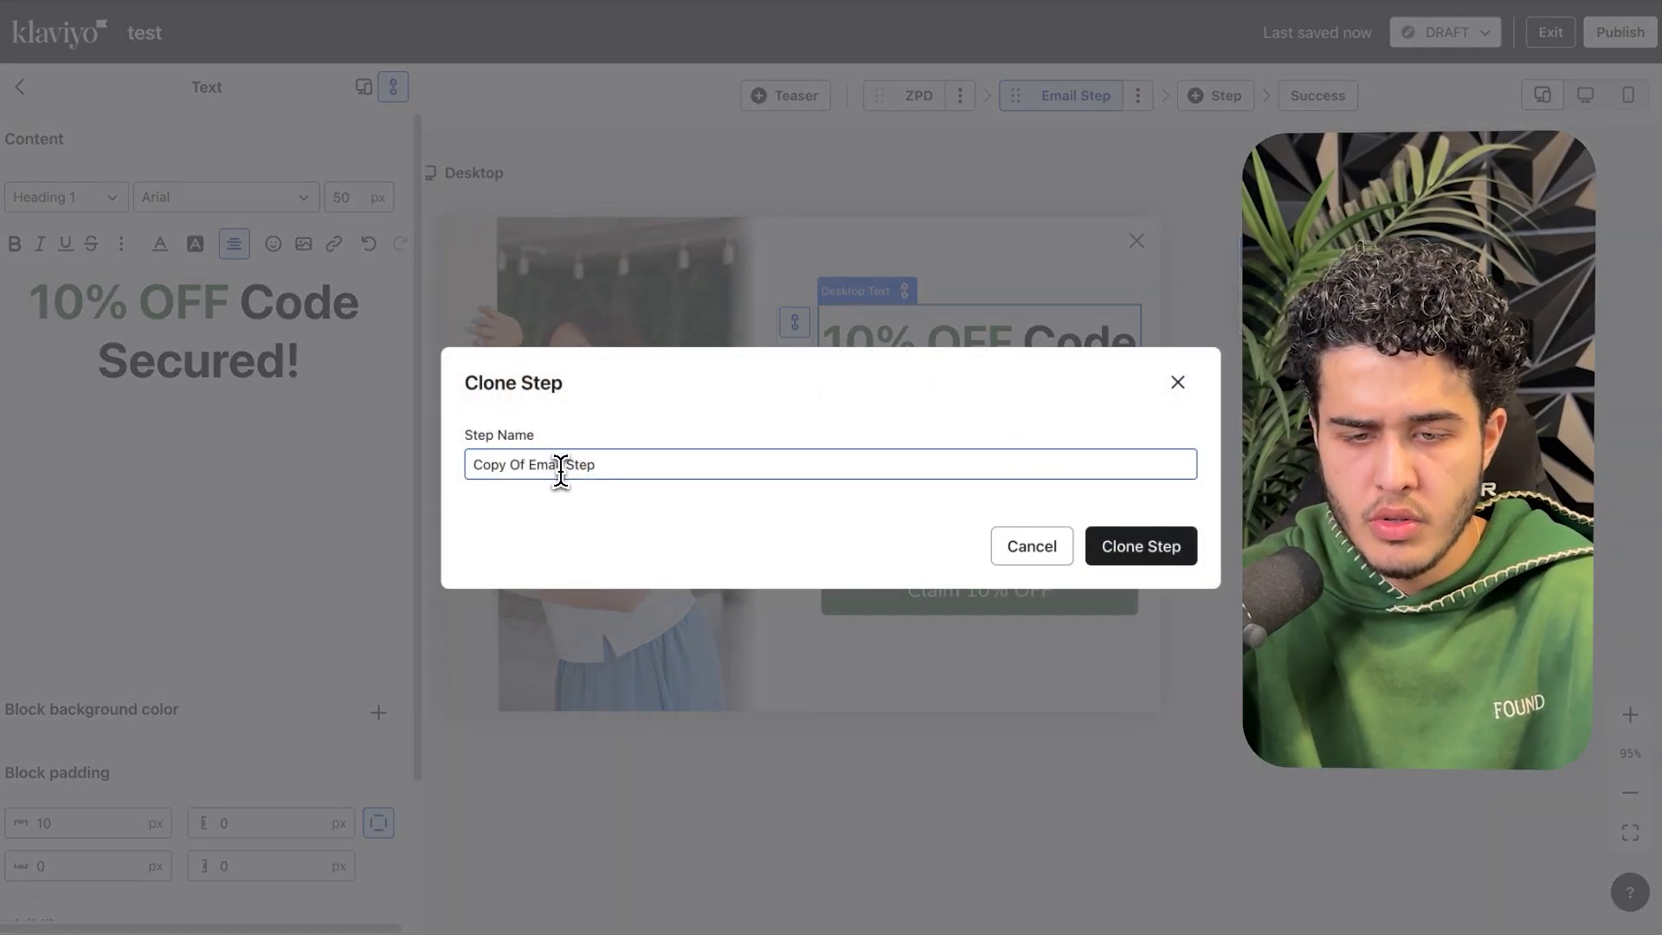
pyautogui.click(562, 467)
pyautogui.write('SMS')
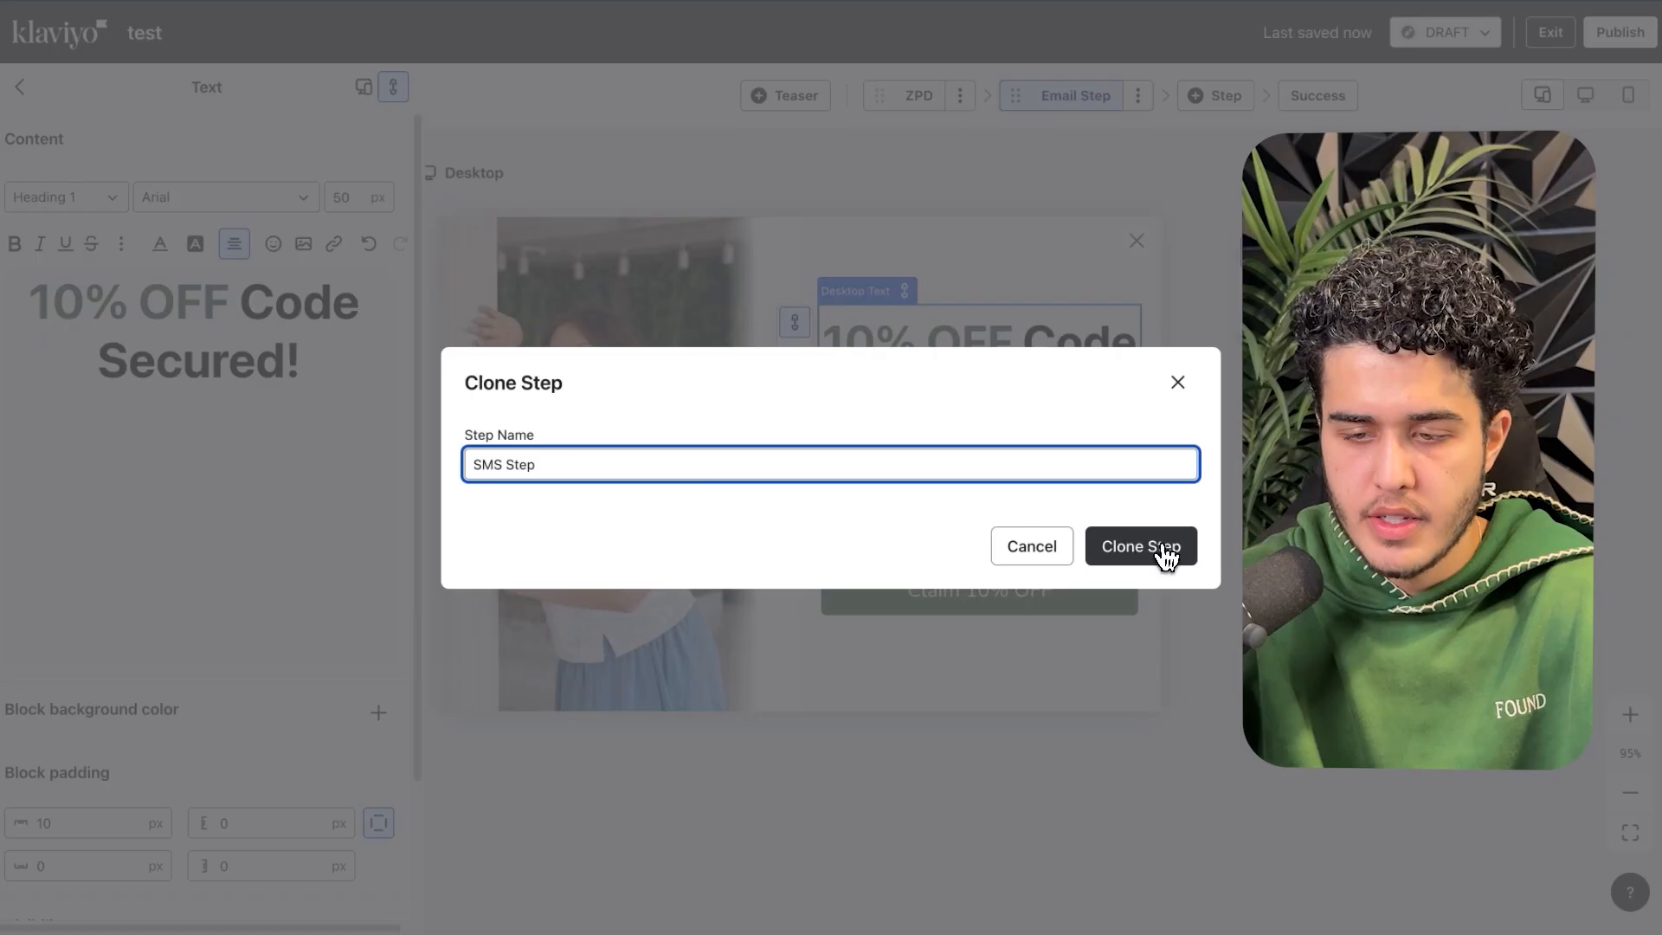
pyautogui.click(1163, 552)
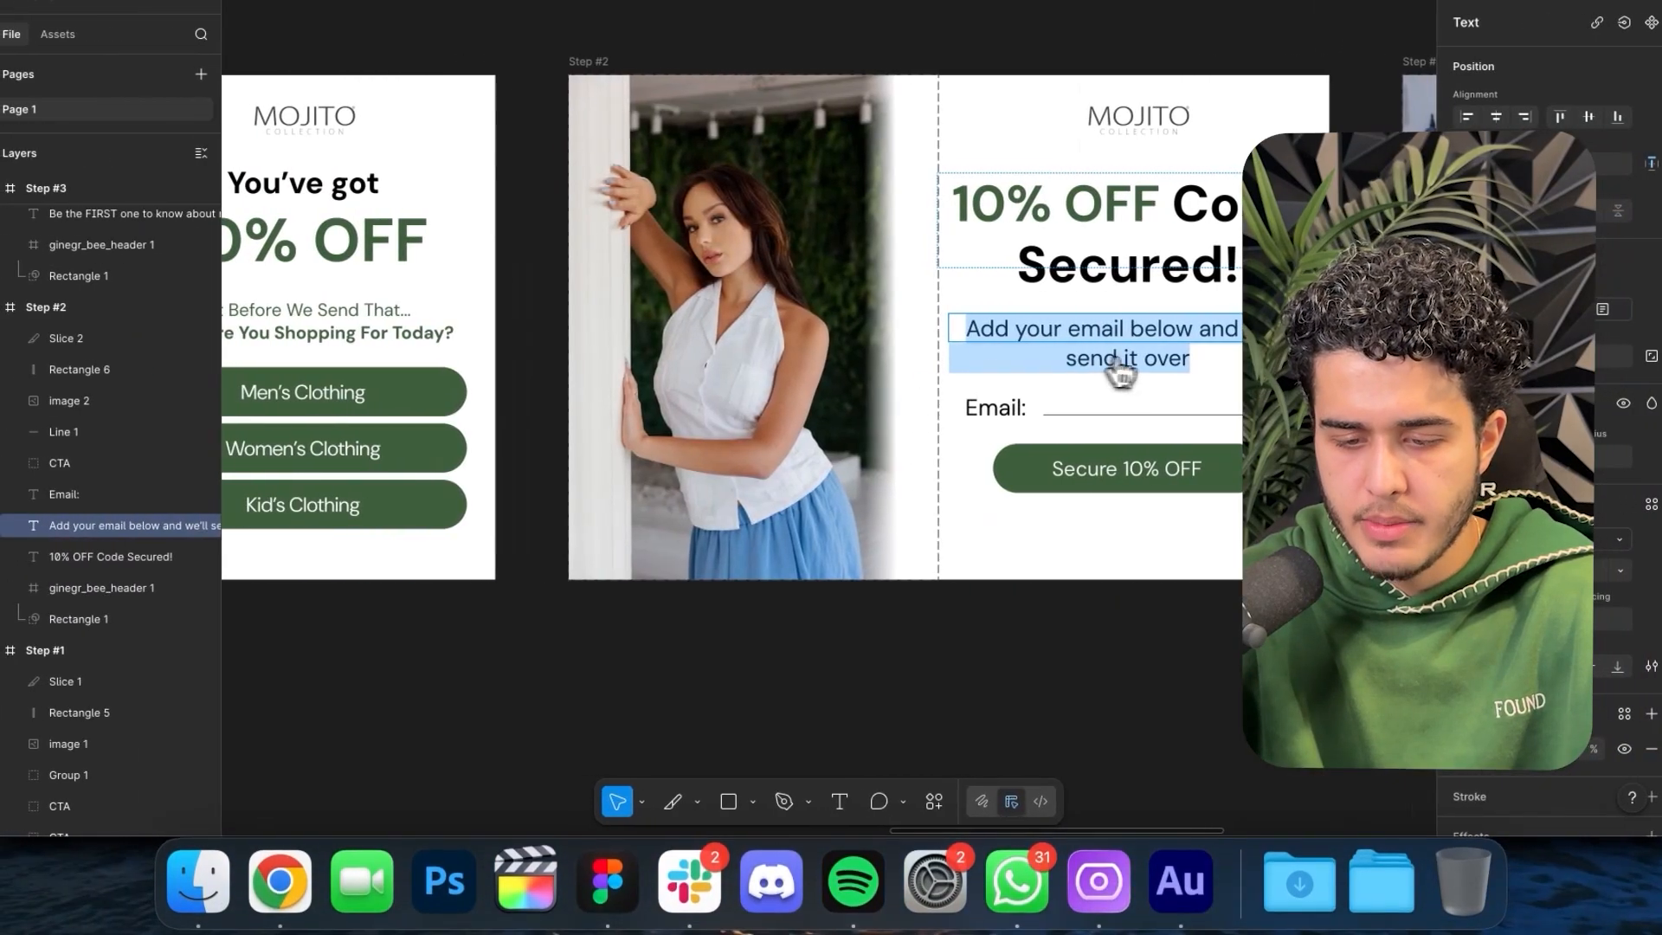
# - Replace the SMS Step heading with "Be the FIRST one to know about news!" copied from Figma's Step #3, removing its line break
pyautogui.hscroll(13, 1144, 371)
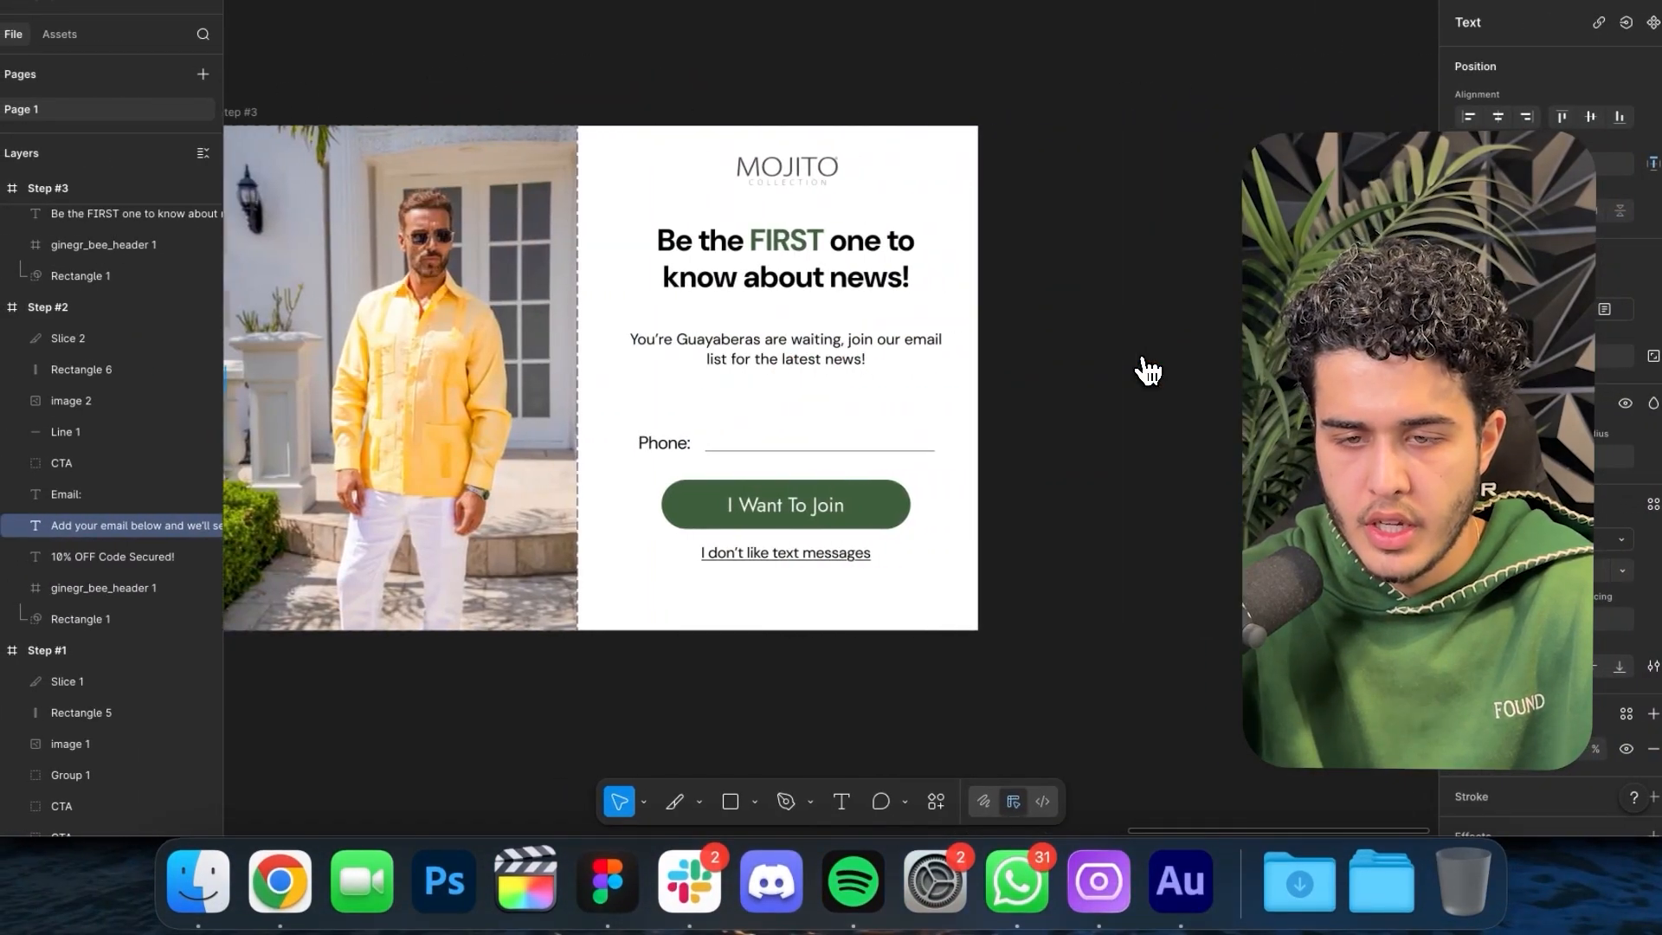
pyautogui.tripleClick(779, 267)
pyautogui.hotkey('ctrl', 'a')
pyautogui.hotkey('ctrl', 'c')
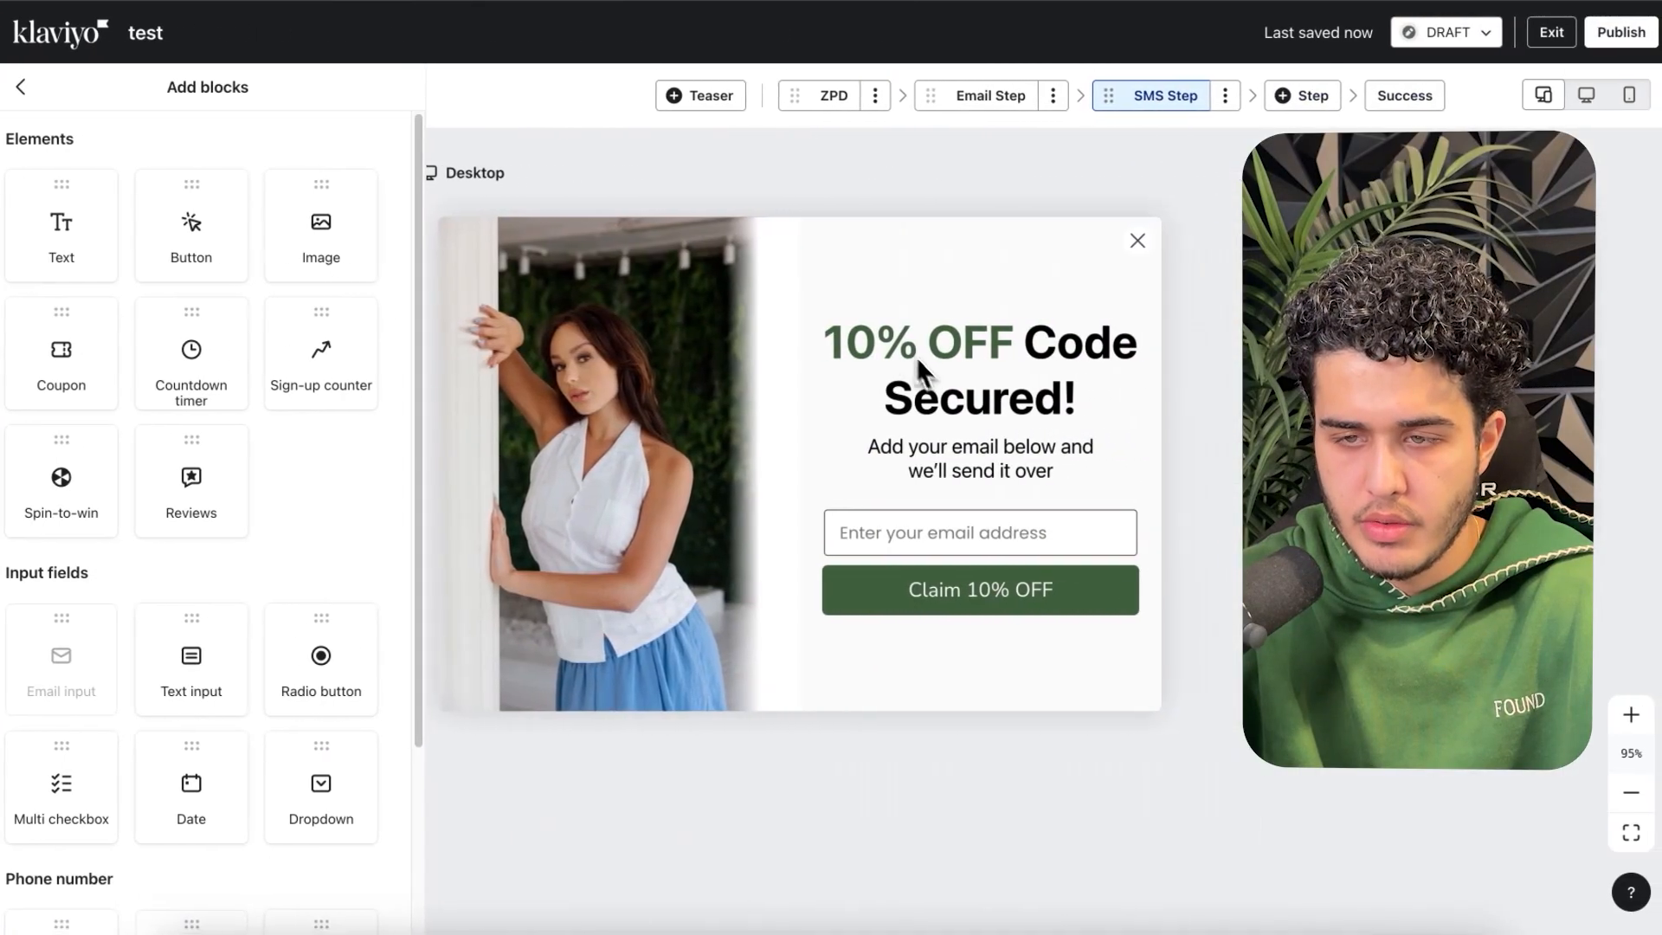
pyautogui.click(939, 390)
pyautogui.tripleClick(226, 394)
pyautogui.hotkey('ctrl', 'v')
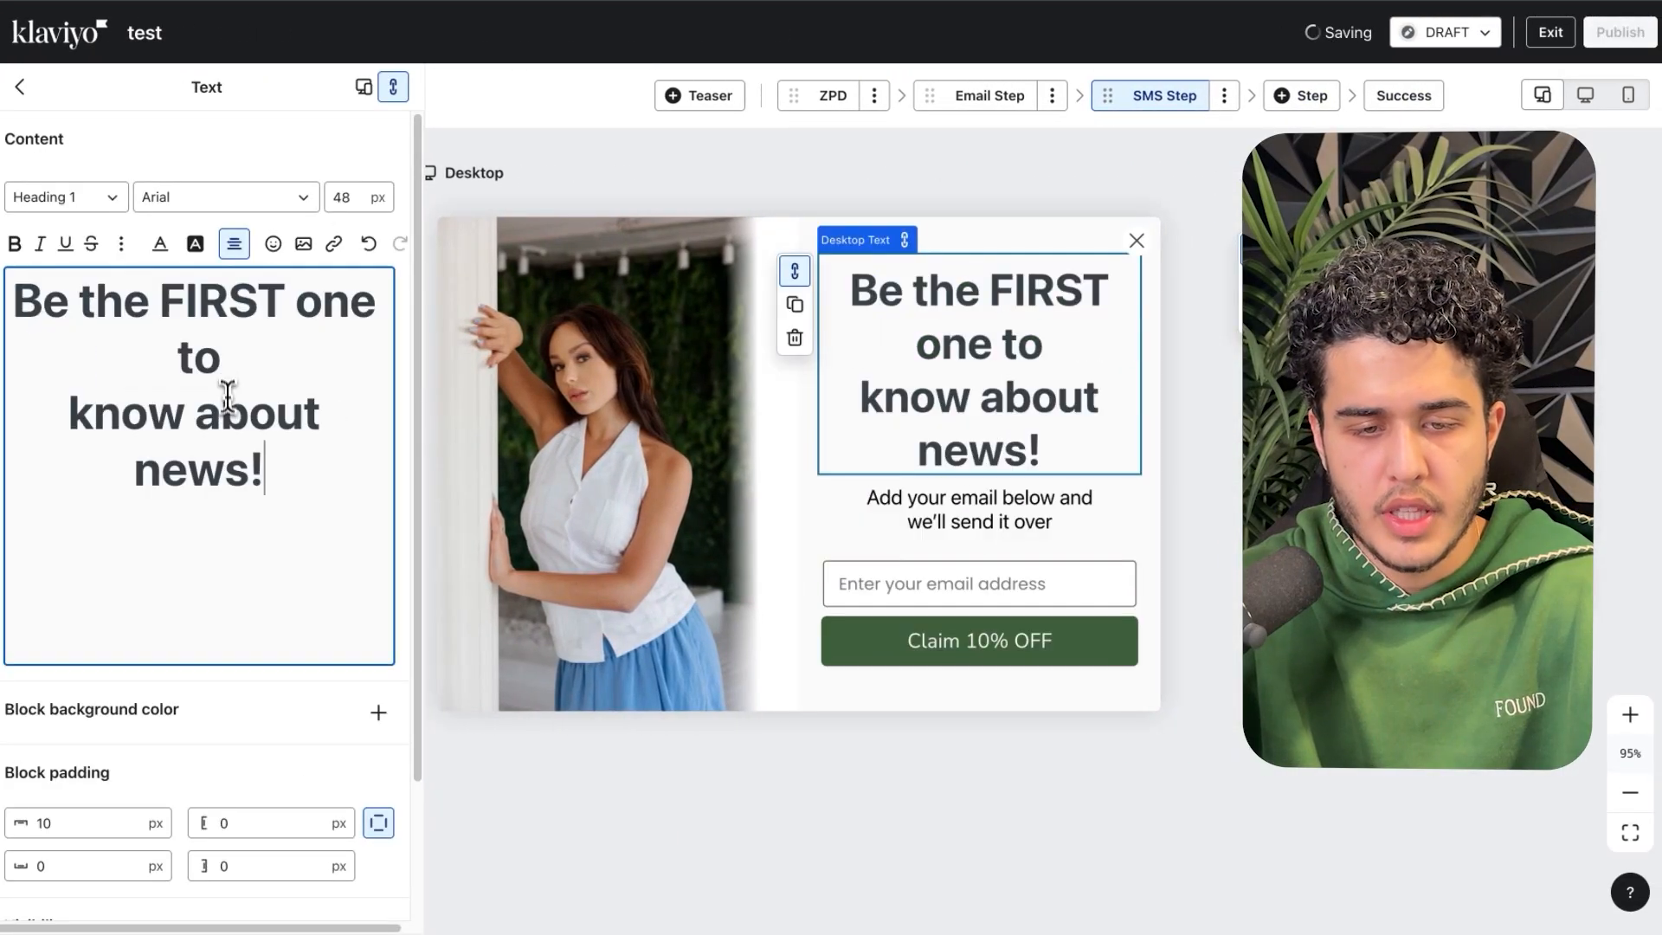
pyautogui.press('BackSpace')
# - Set the SMS Step heading's font size to 35 px
pyautogui.hotkey('ctrl', 'a')
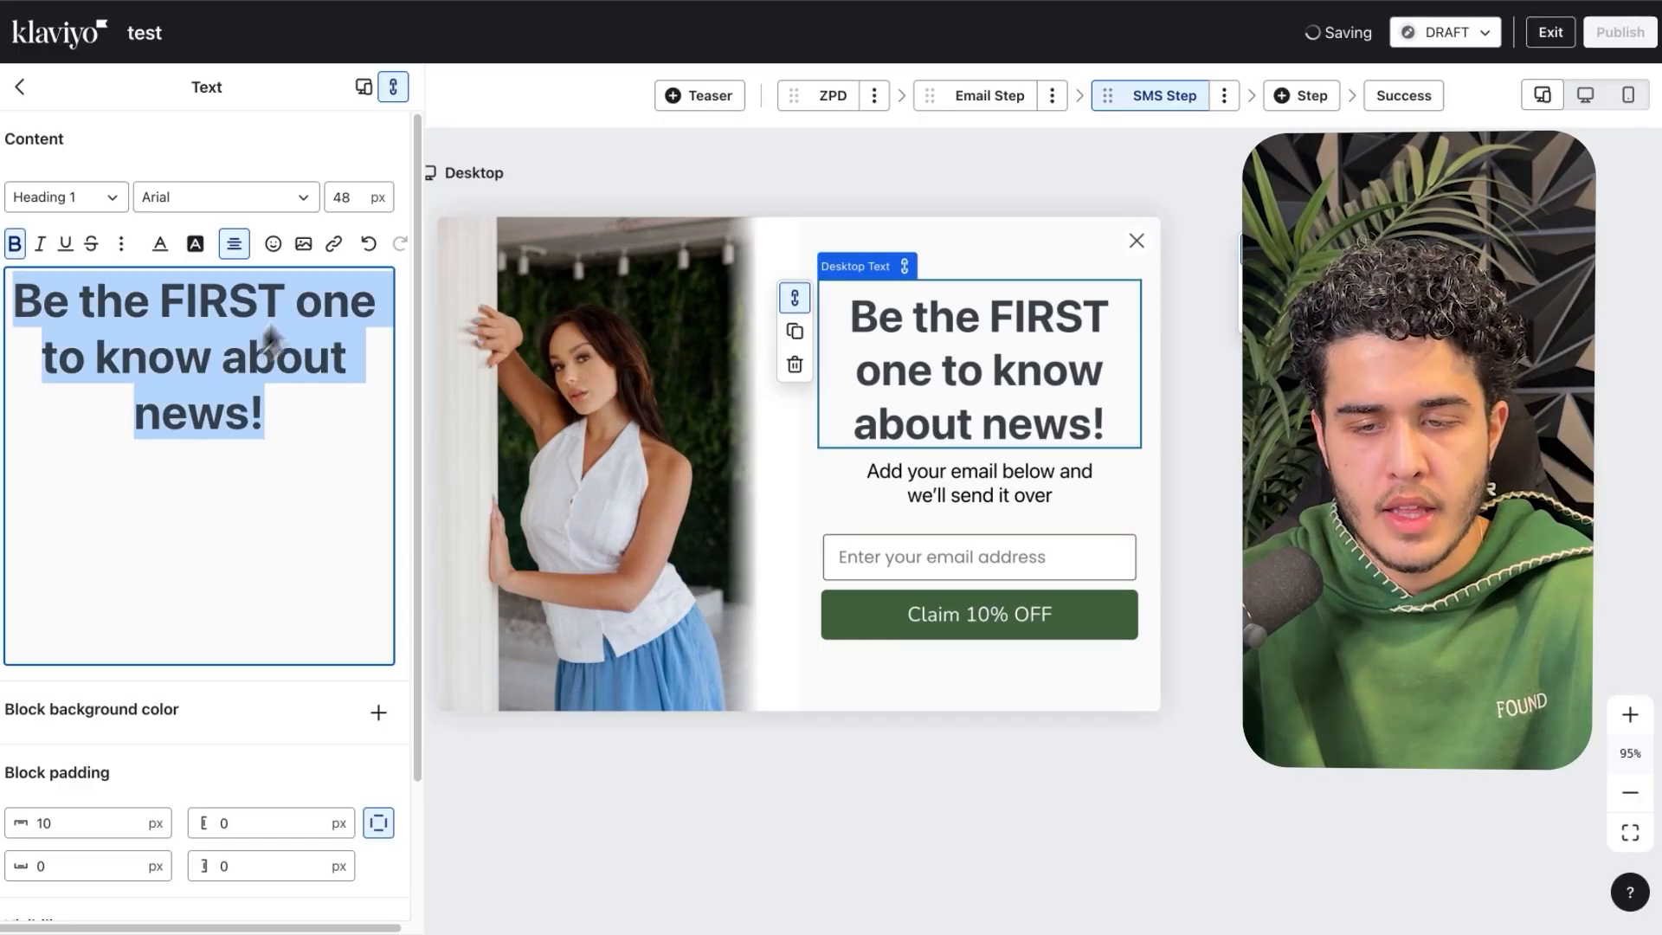
pyautogui.click(351, 197)
pyautogui.write('32')
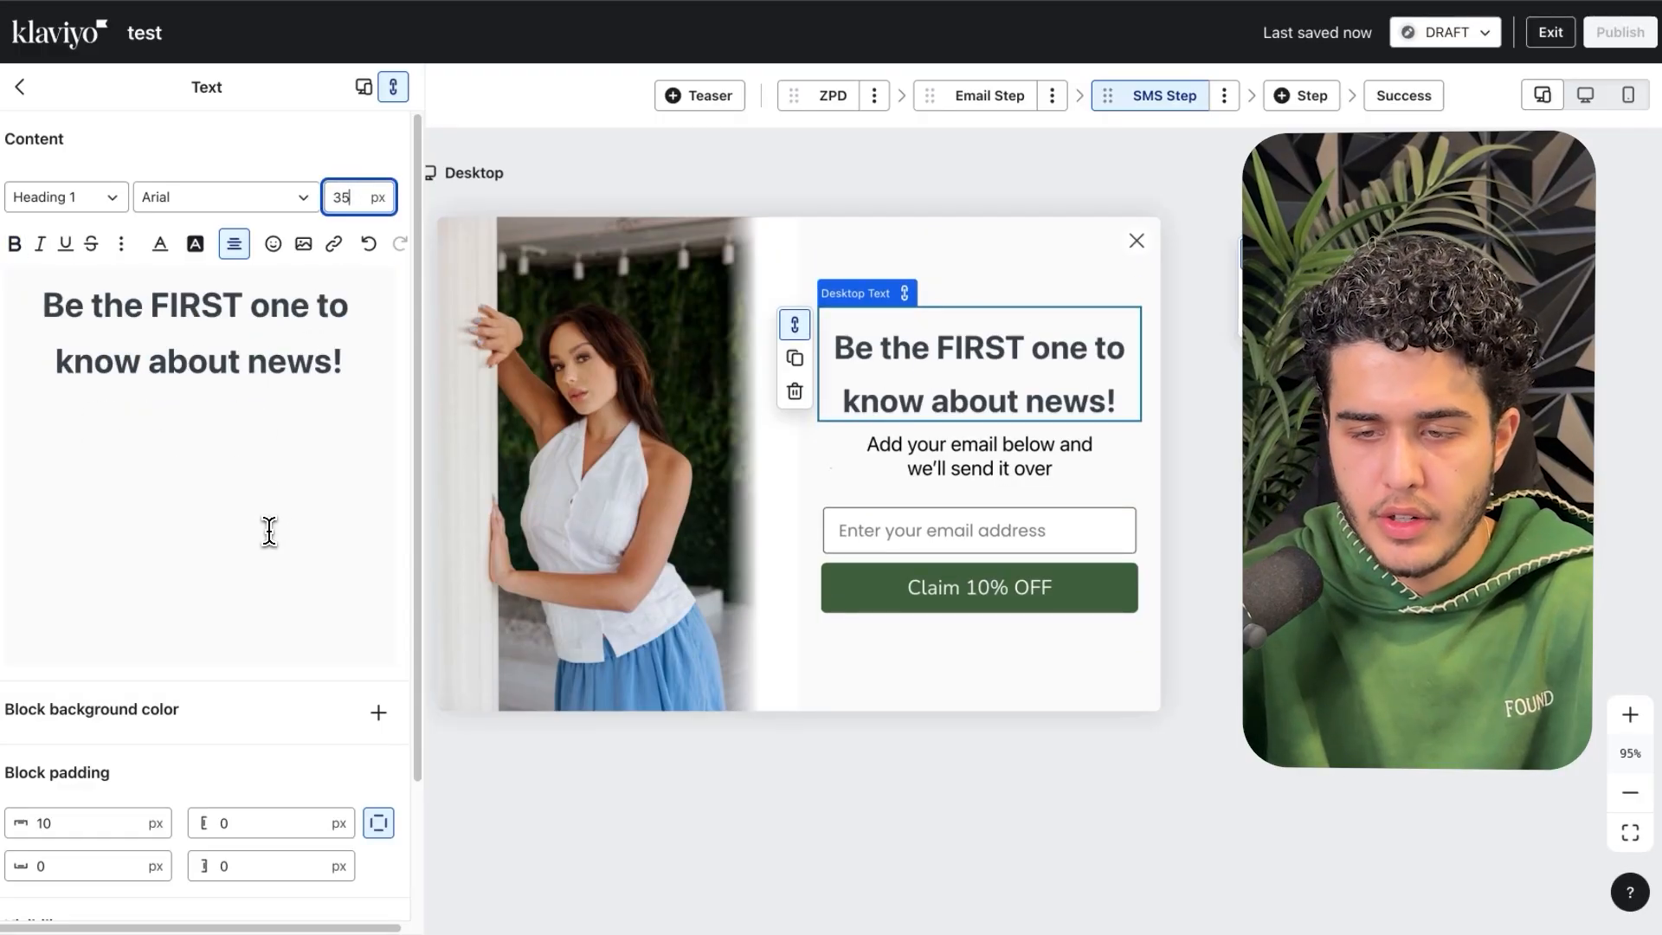
pyautogui.click(949, 452)
# - Switch to Figma and copy the white fade rectangle beside the Step #2 photo into the Step #3 frame
pyautogui.click(575, 463)
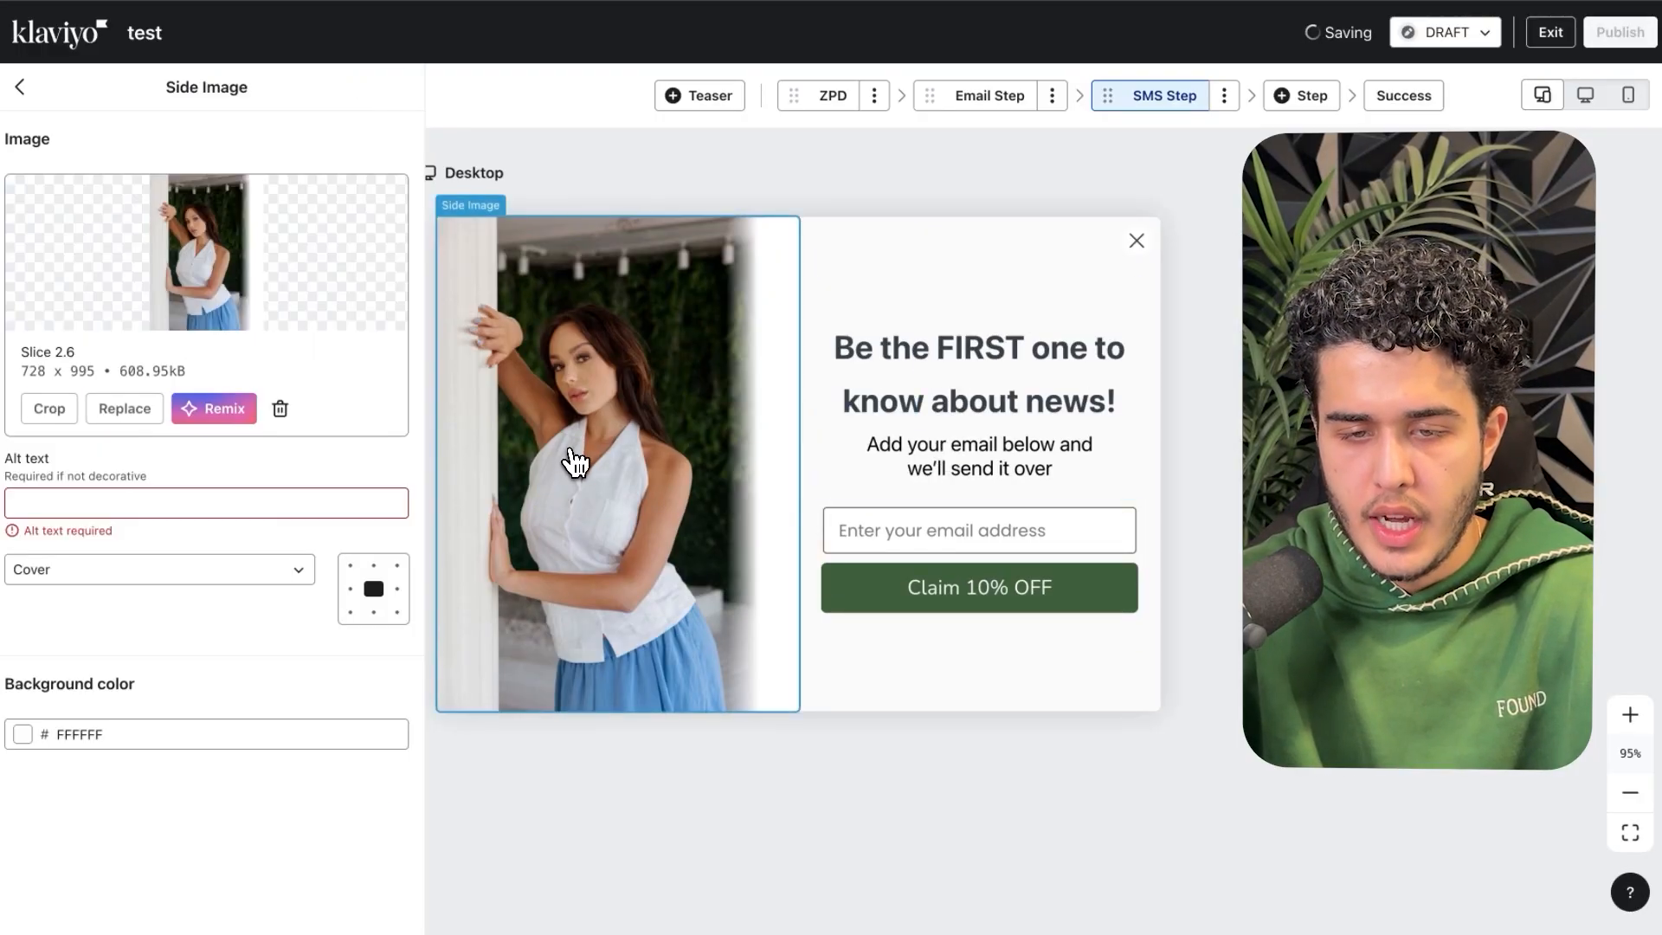
pyautogui.hotkey('ctrl', 'Left')
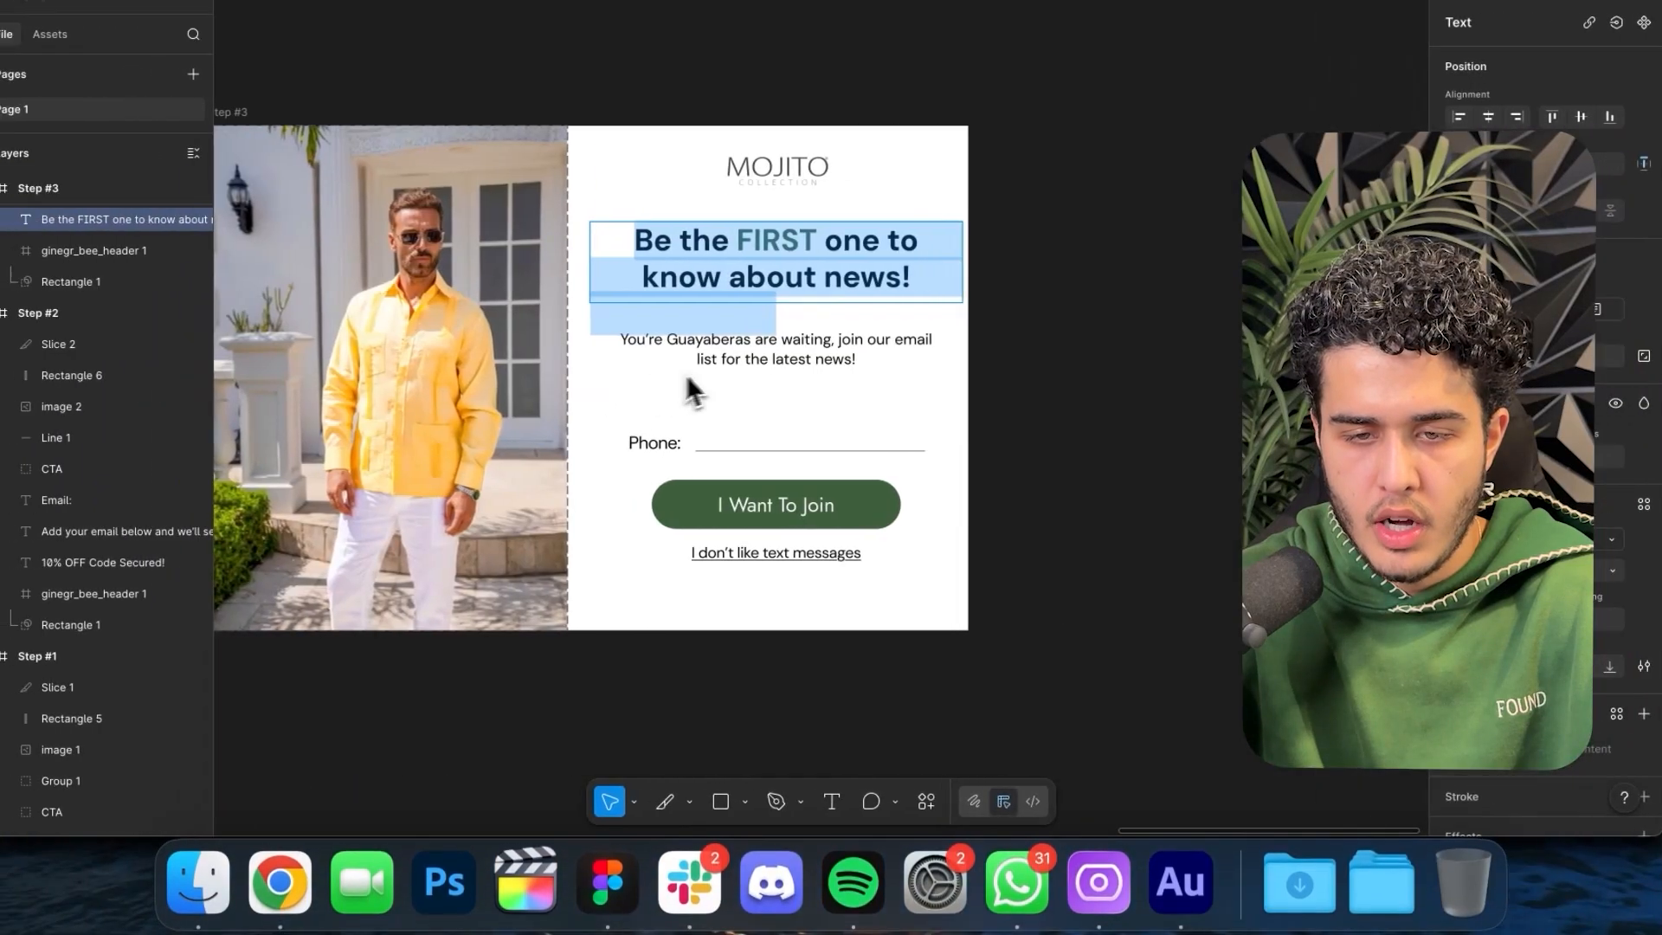
pyautogui.hscroll(-10, 575, 112)
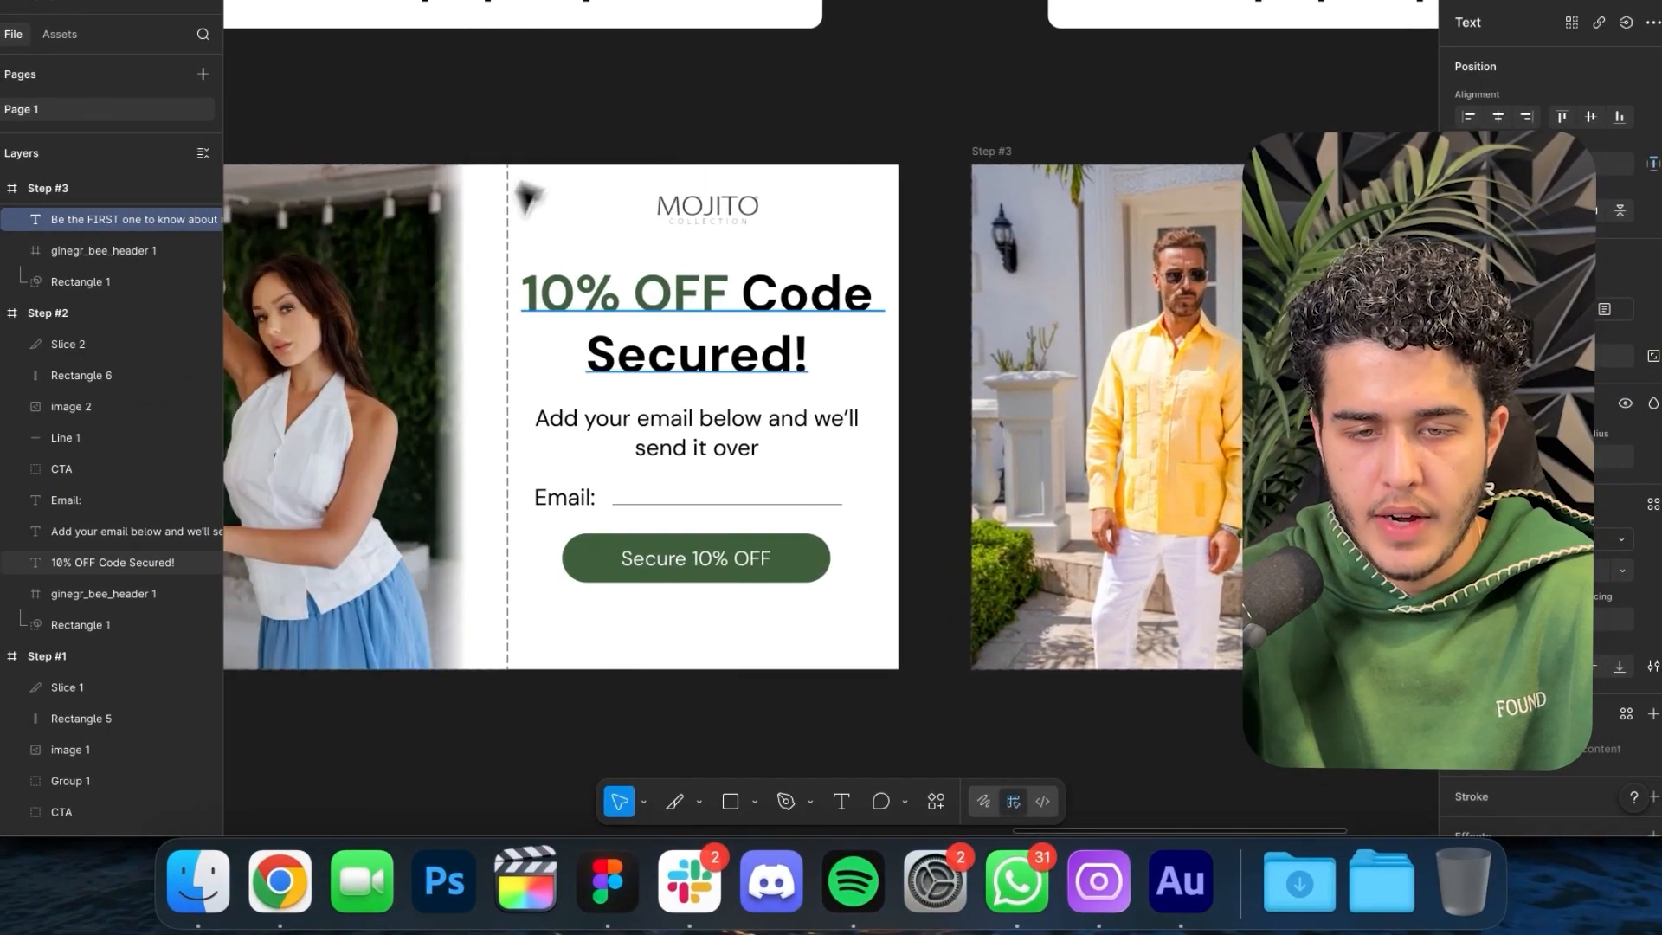
pyautogui.click(476, 276)
pyautogui.hotkey('ctrl', 'c')
pyautogui.click(1178, 246)
pyautogui.hotkey('ctrl', 'v')
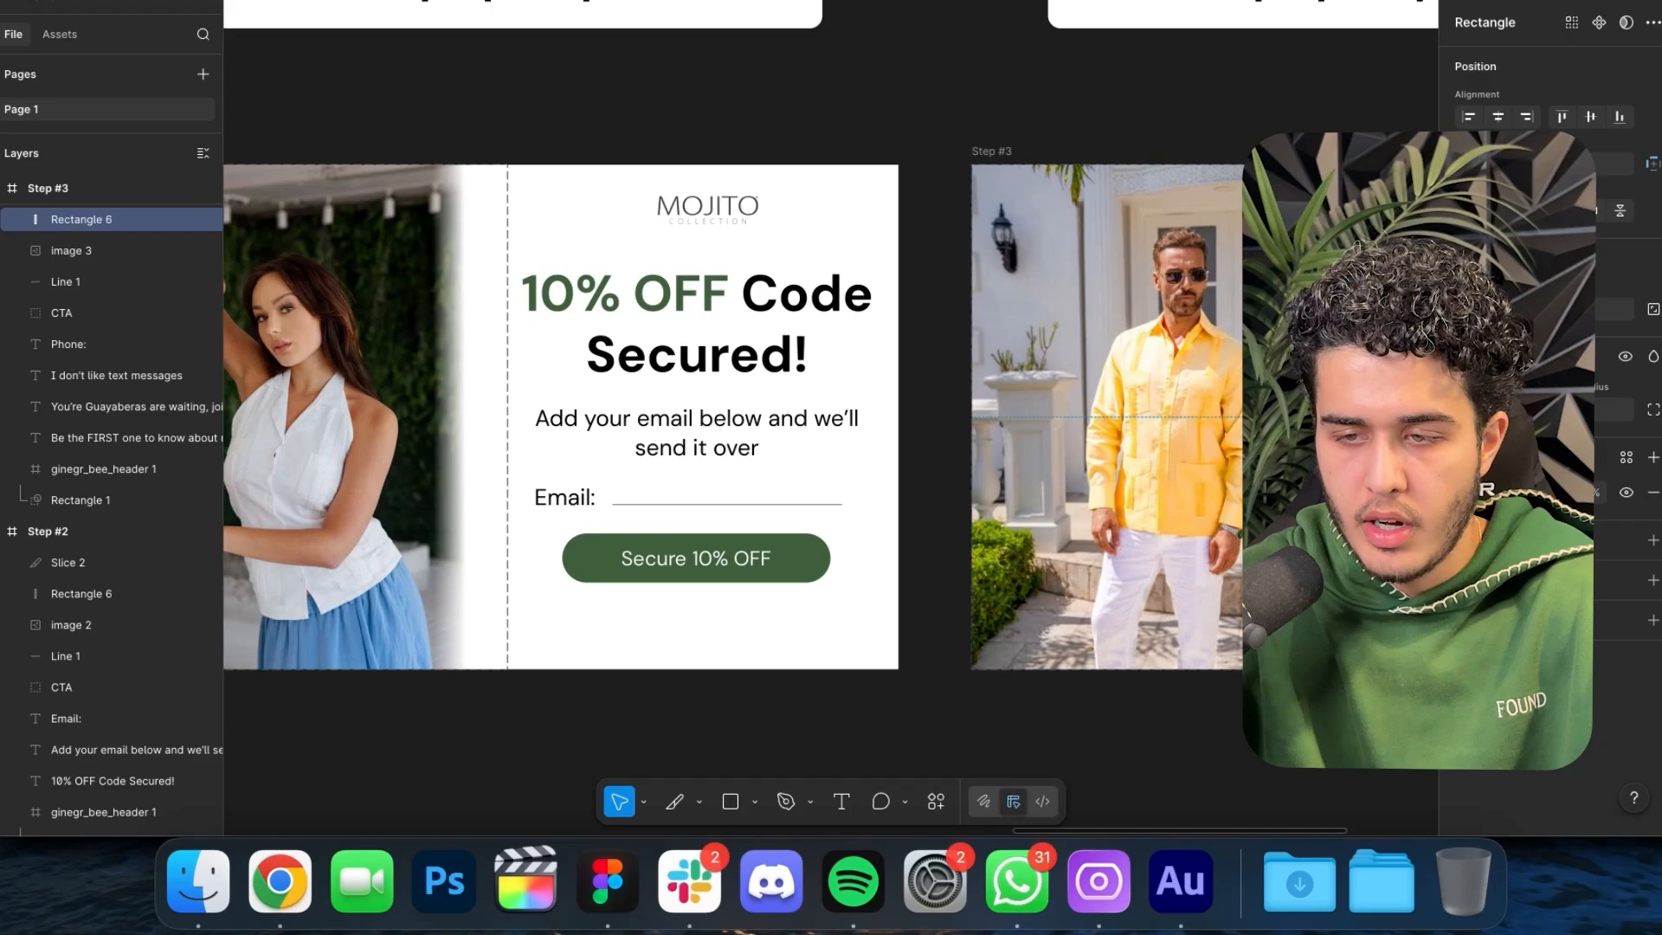
# - Export the whole Step #3 frame as a PNG to Downloads
pyautogui.hscroll(5, 1177, 245)
pyautogui.click(810, 165)
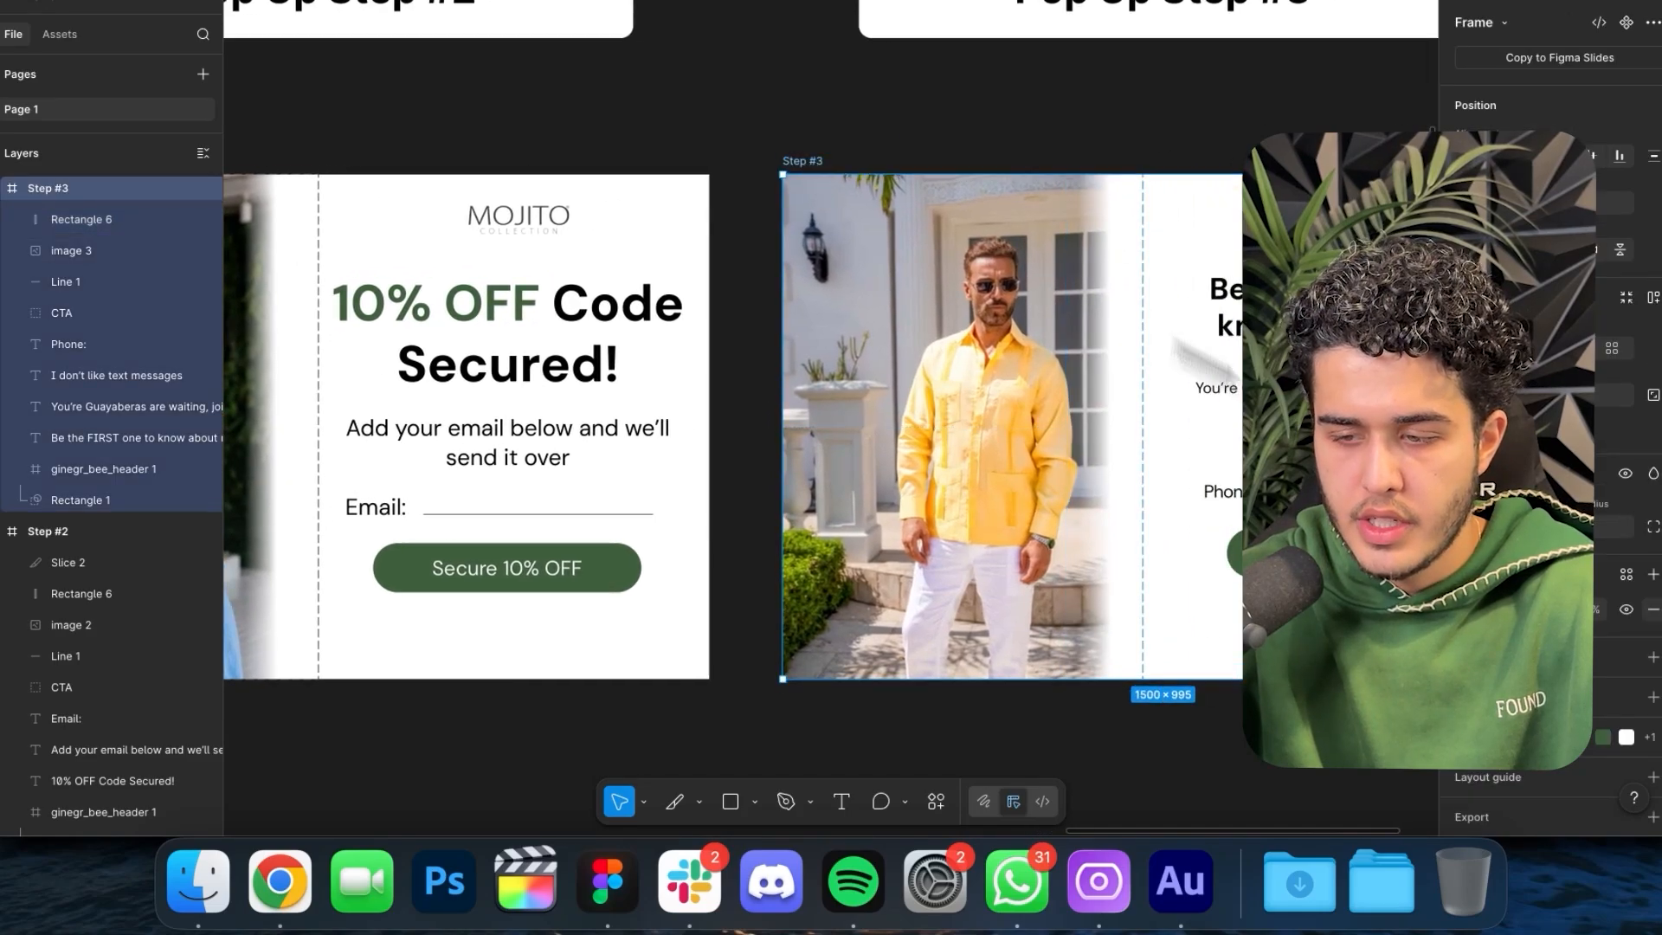
pyautogui.scroll(-3, 1628, 433)
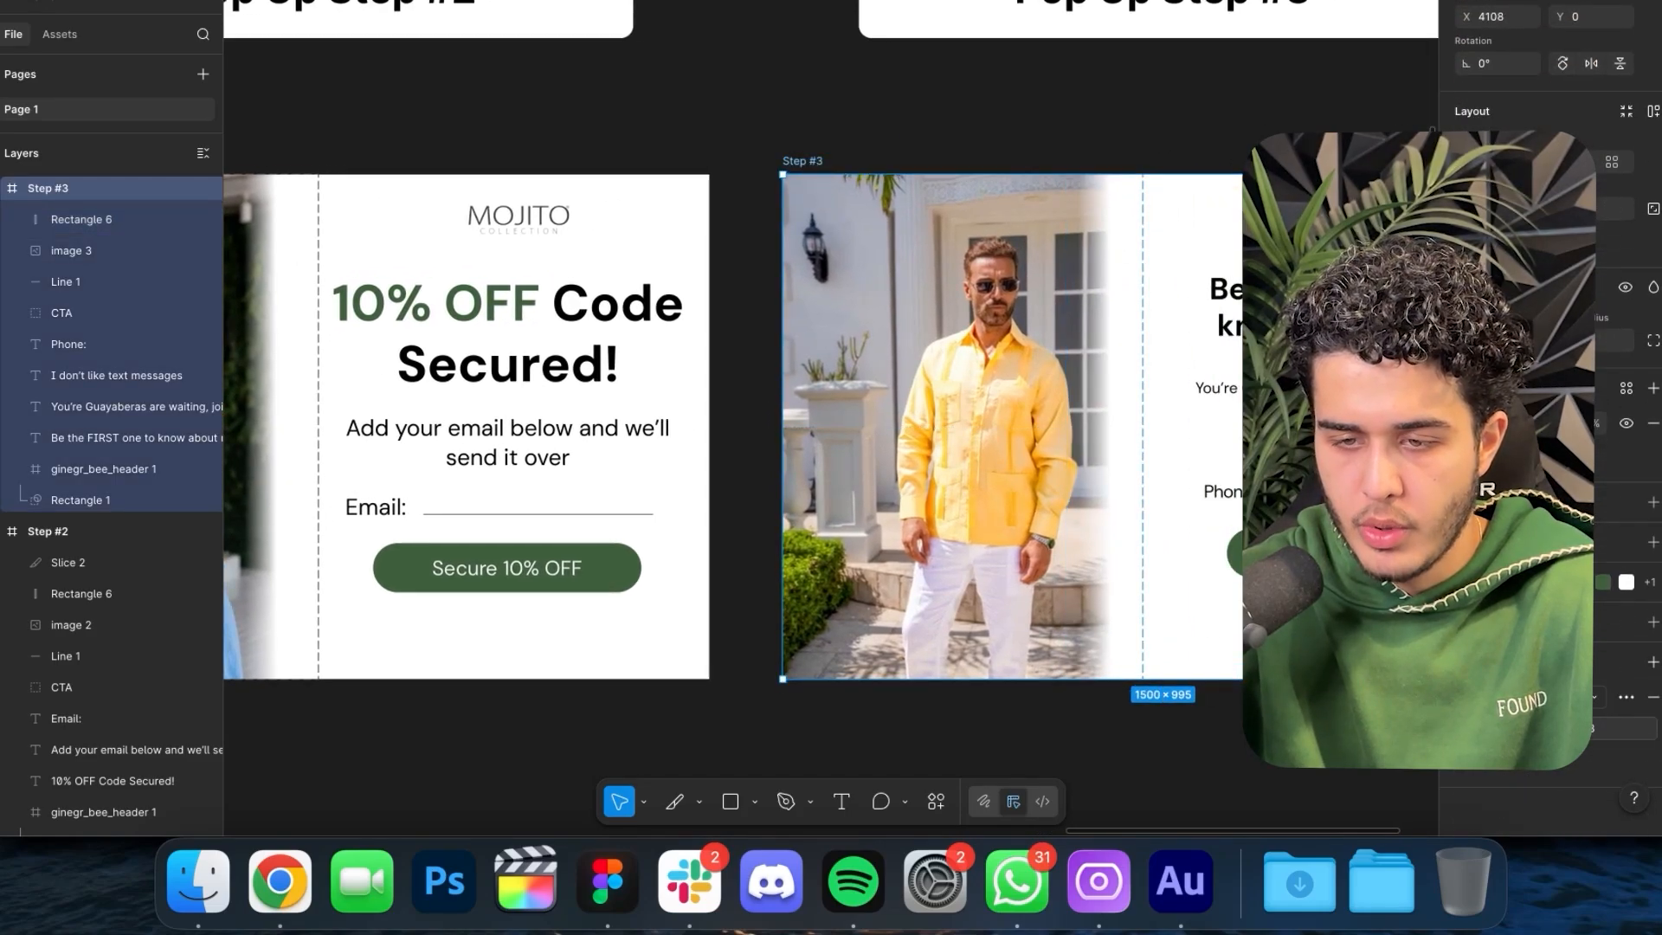
pyautogui.press('super+shift+e')
pyautogui.click(1162, 544)
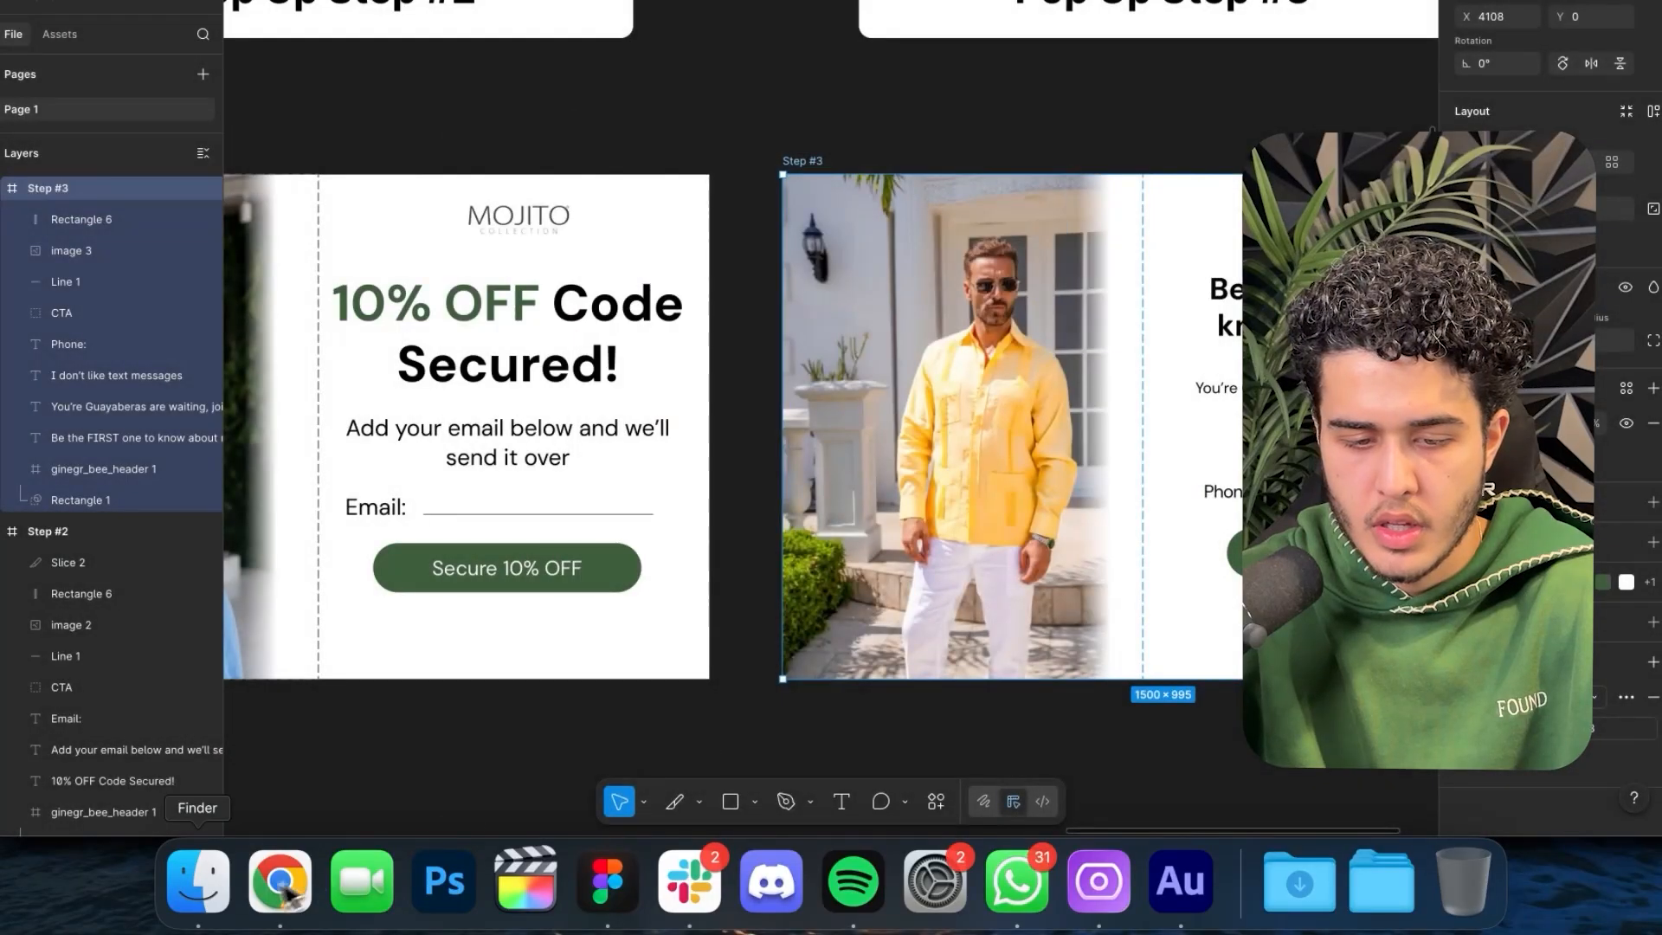
# - Switch to Klaviyo and open the image upload for replacing the SMS Step's side image
pyautogui.click(280, 881)
pyautogui.click(134, 414)
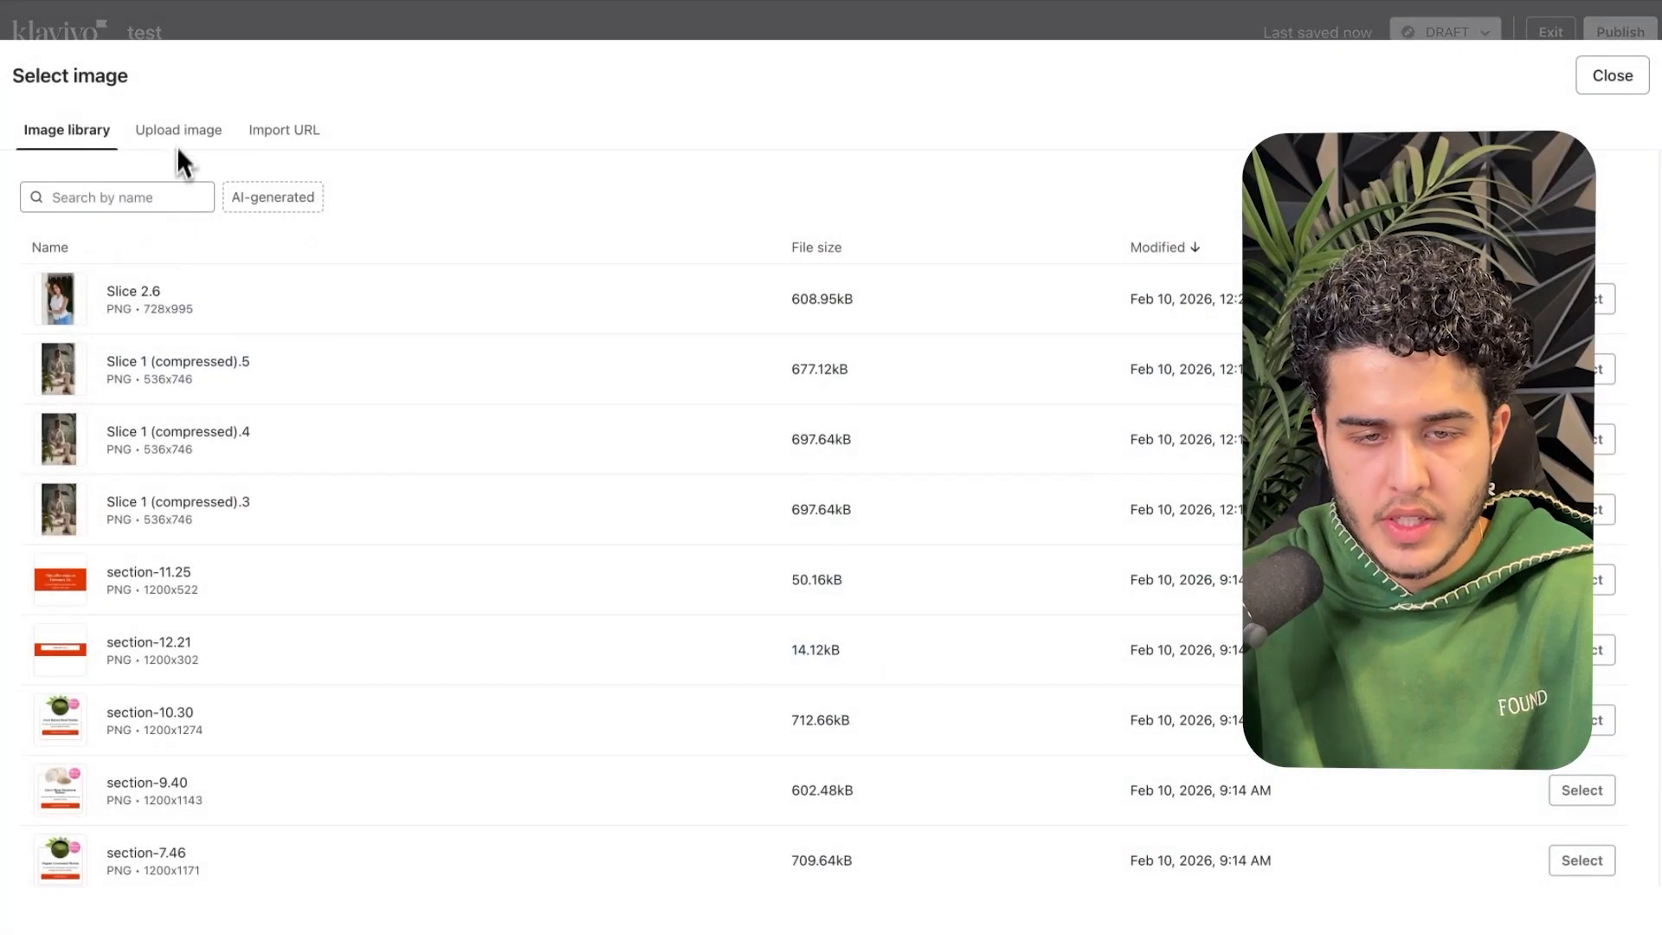
pyautogui.click(178, 147)
pyautogui.click(638, 289)
pyautogui.click(554, 262)
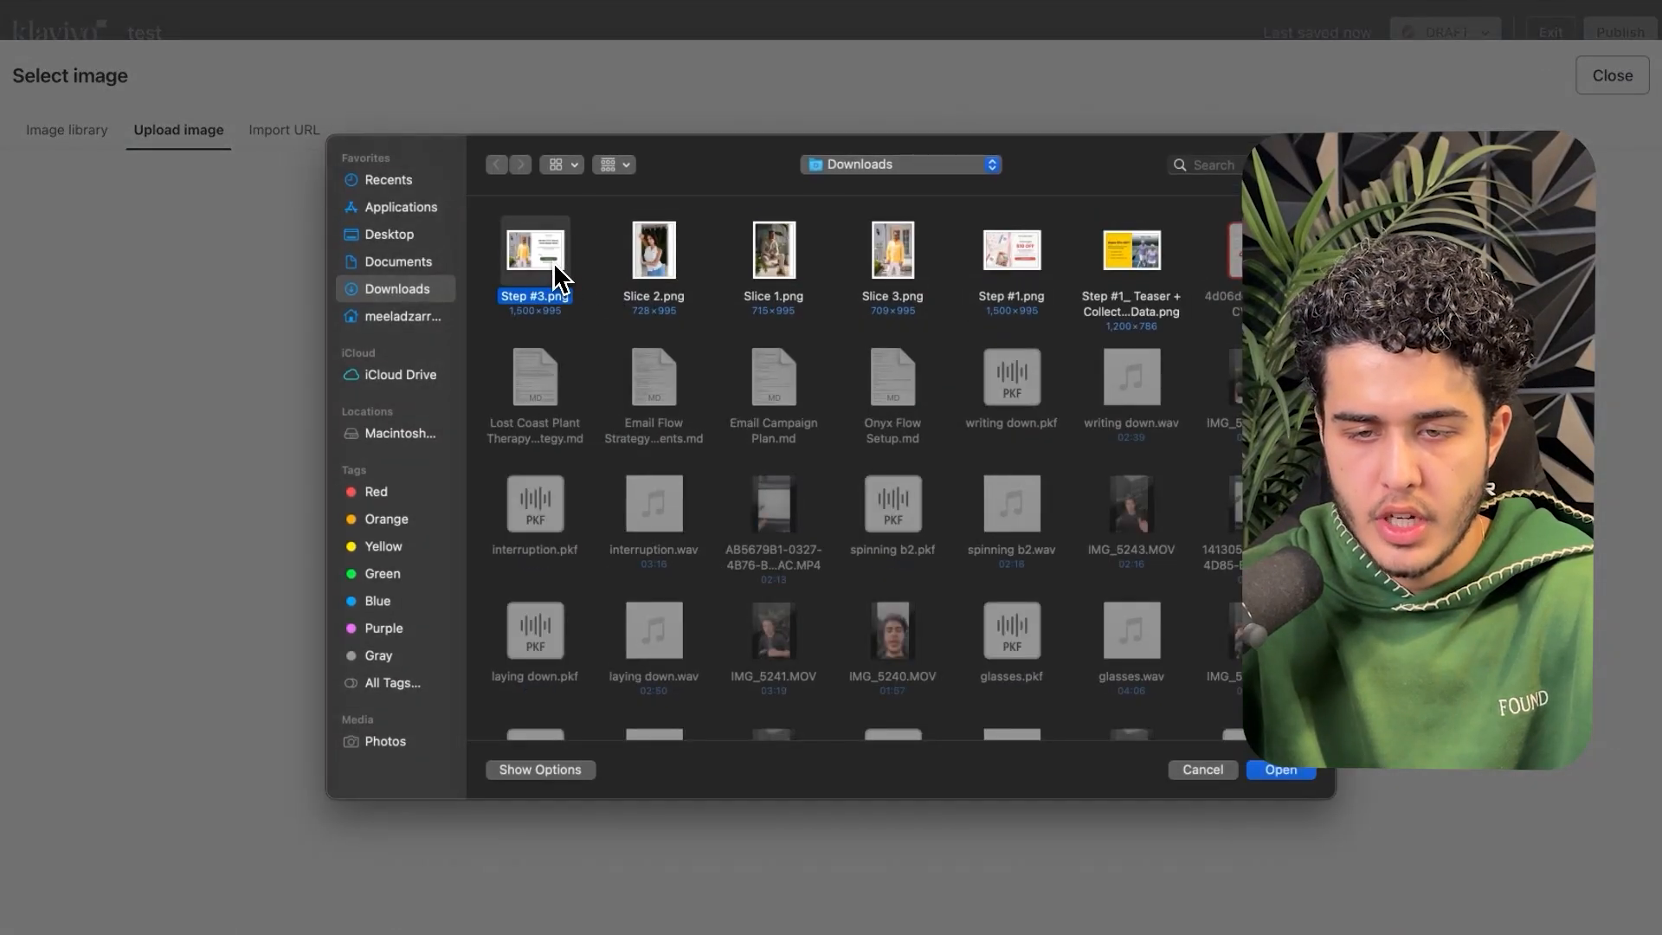
pyautogui.click(1216, 777)
# - Switch back to Figma and export Slice 3 of the Step #3 frame to Downloads, overwriting the existing Slice 3.png
pyautogui.hotkey('ctrl', 'Left')
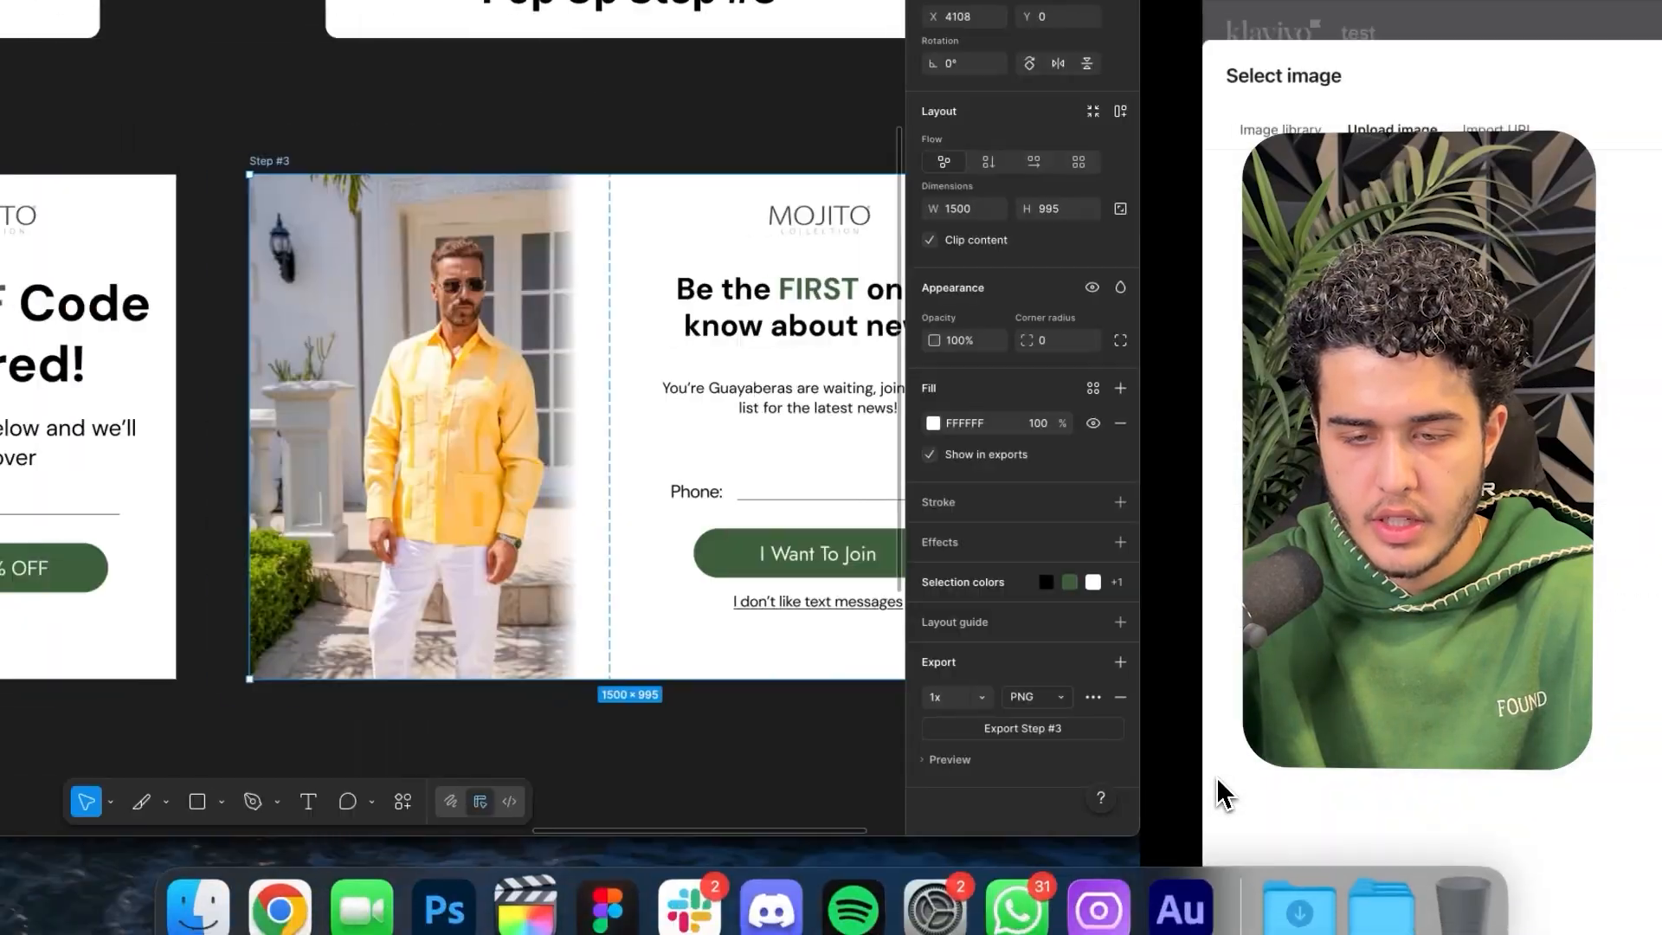
pyautogui.scroll(3, 69, 334)
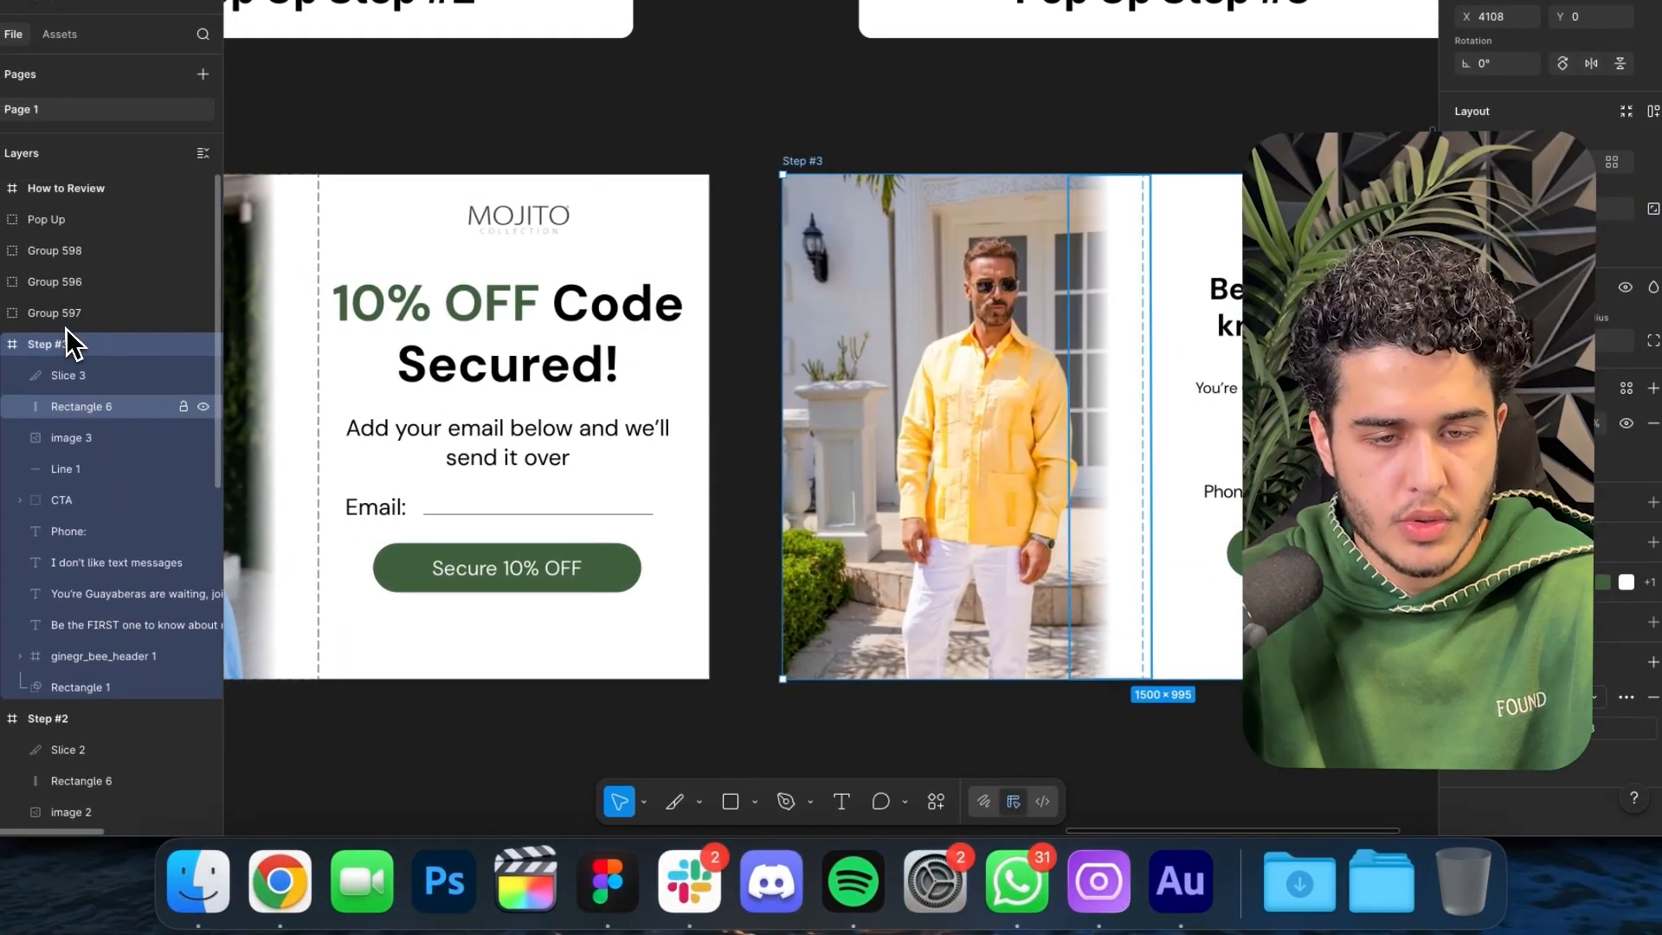
pyautogui.click(64, 375)
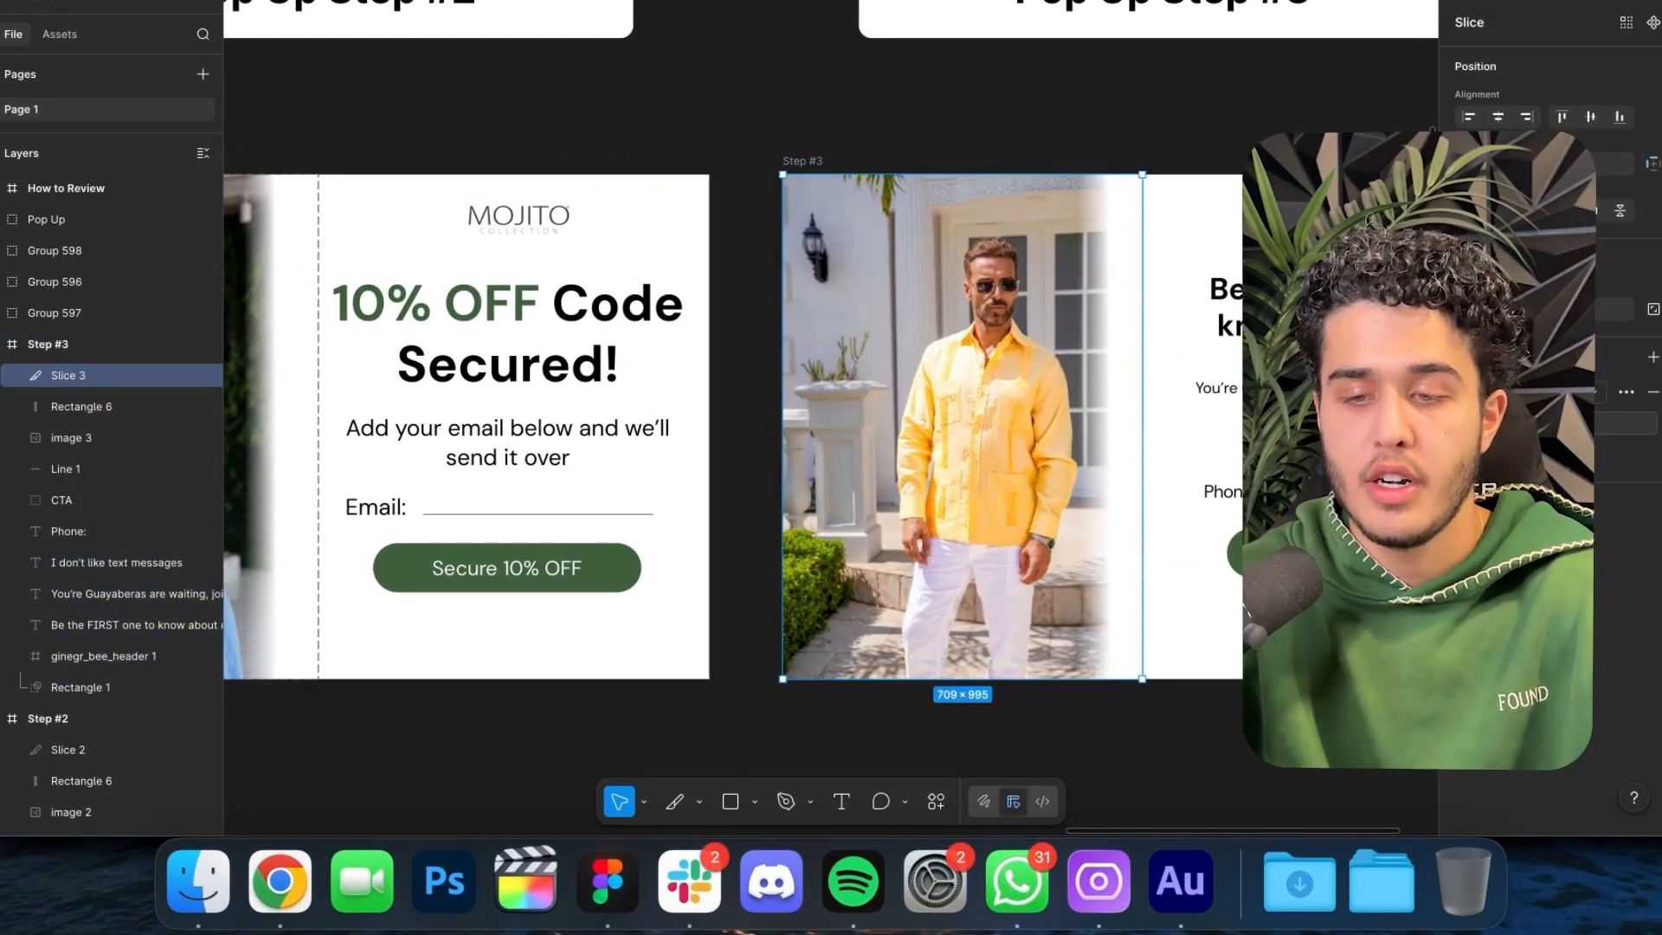
pyautogui.press('super+shift+e')
pyautogui.click(1169, 551)
pyautogui.click(909, 468)
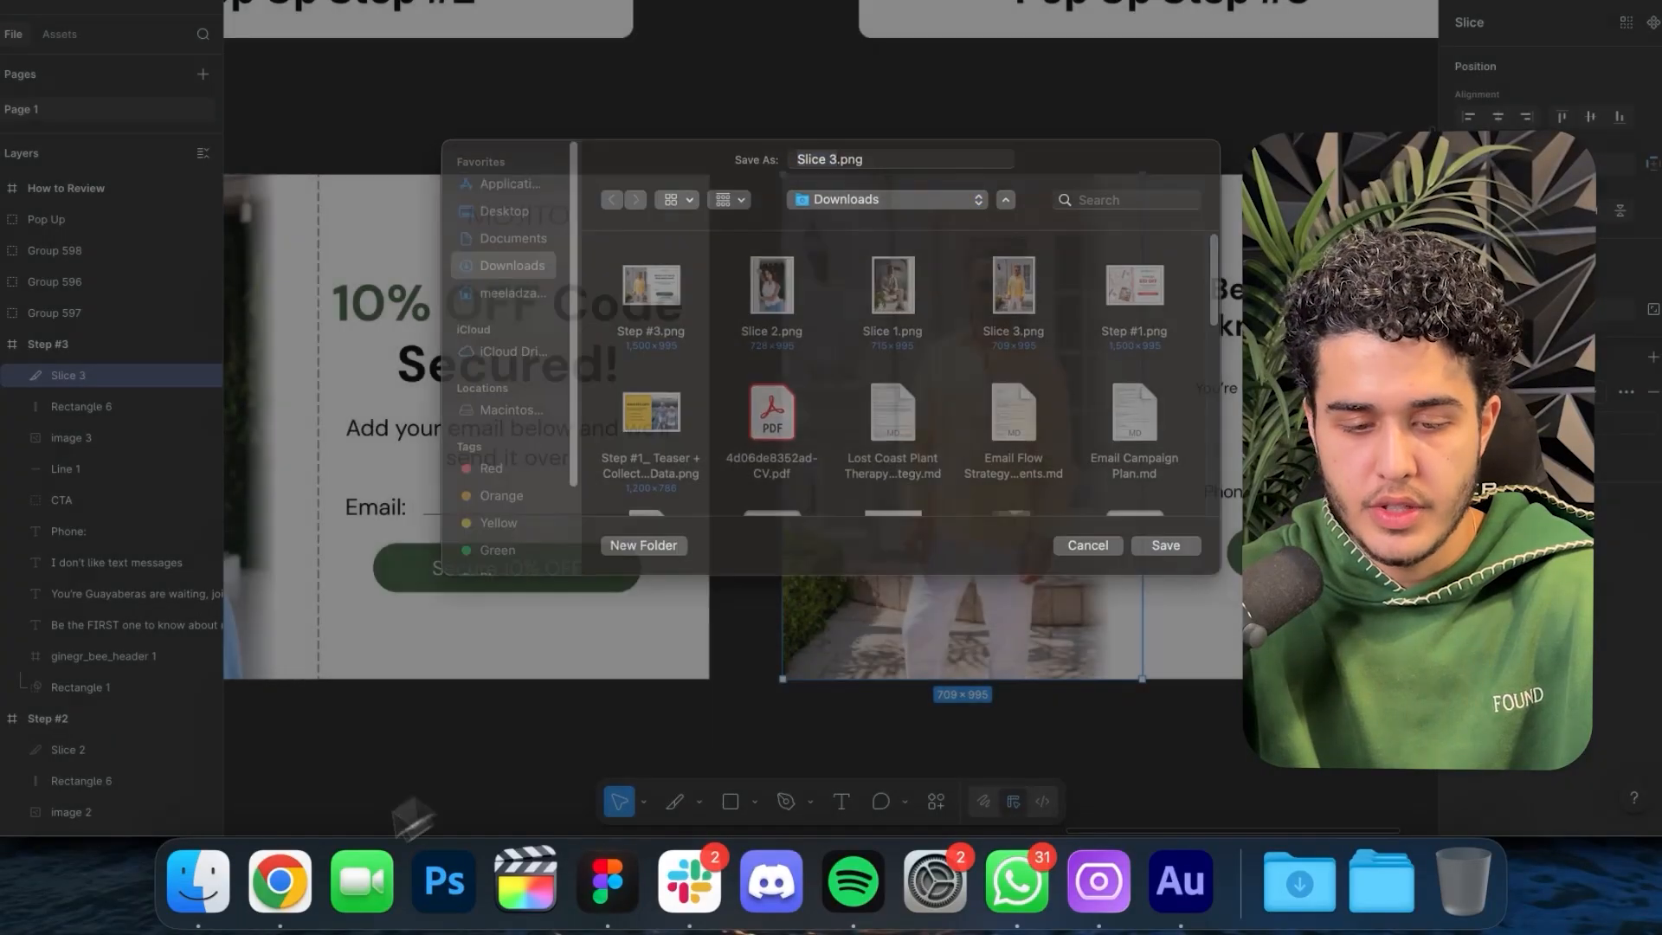
# - Switch to Klaviyo and upload the compressed version of Slice 3.png as the SMS Step's side image
pyautogui.click(278, 881)
pyautogui.click(805, 419)
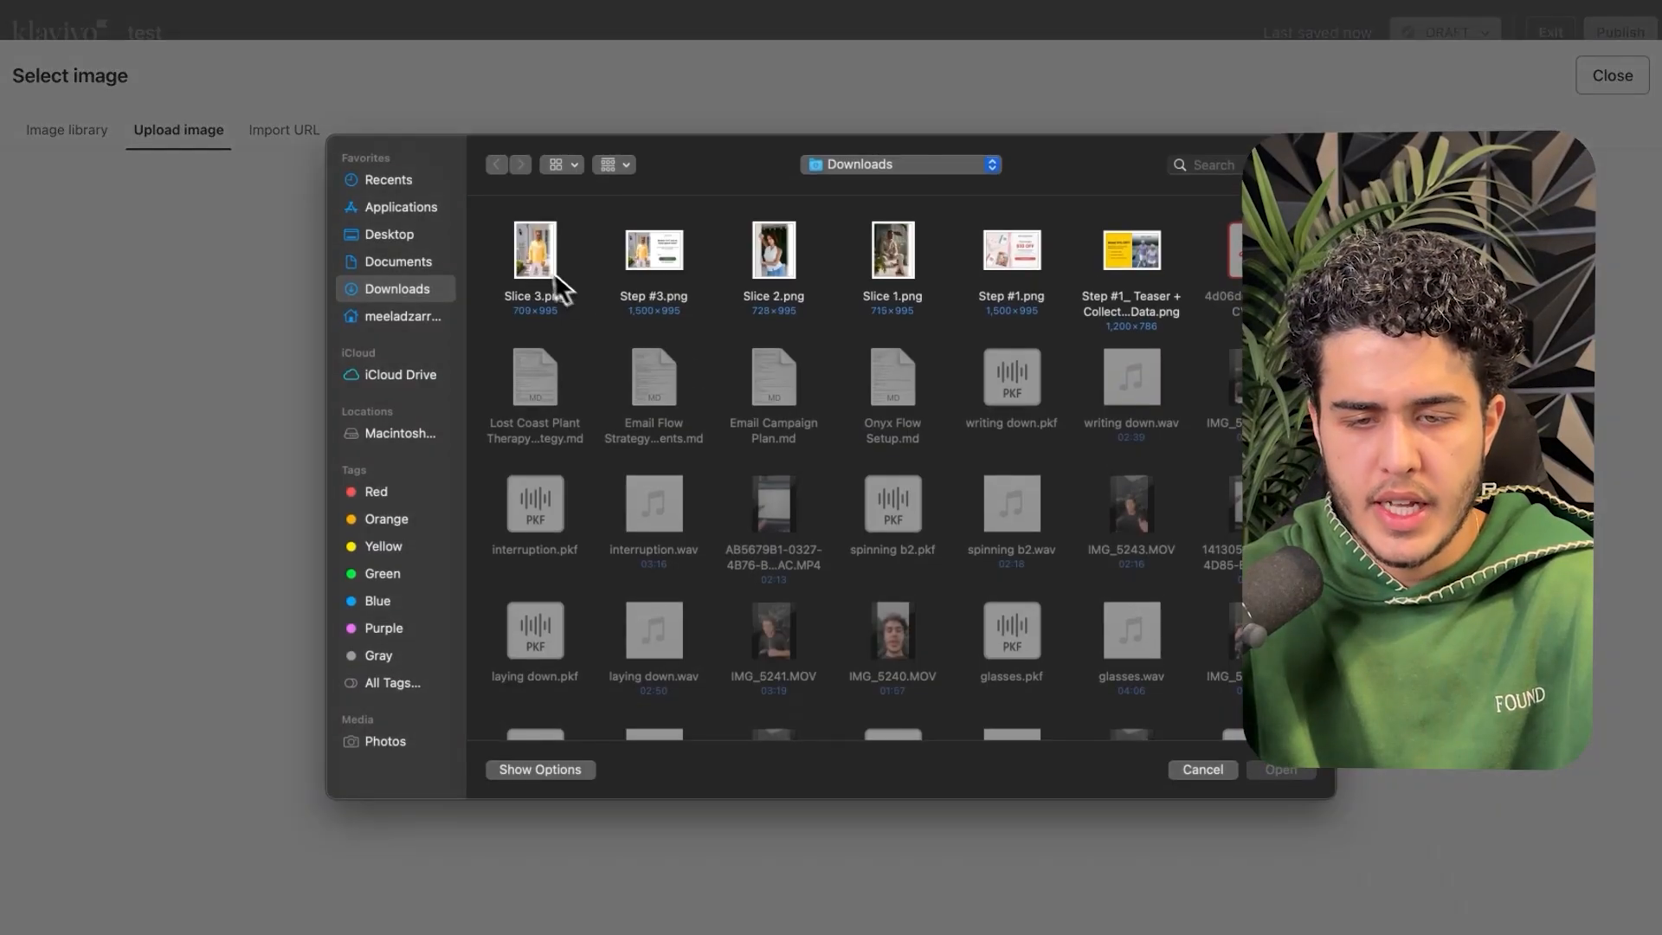
pyautogui.doubleClick(535, 261)
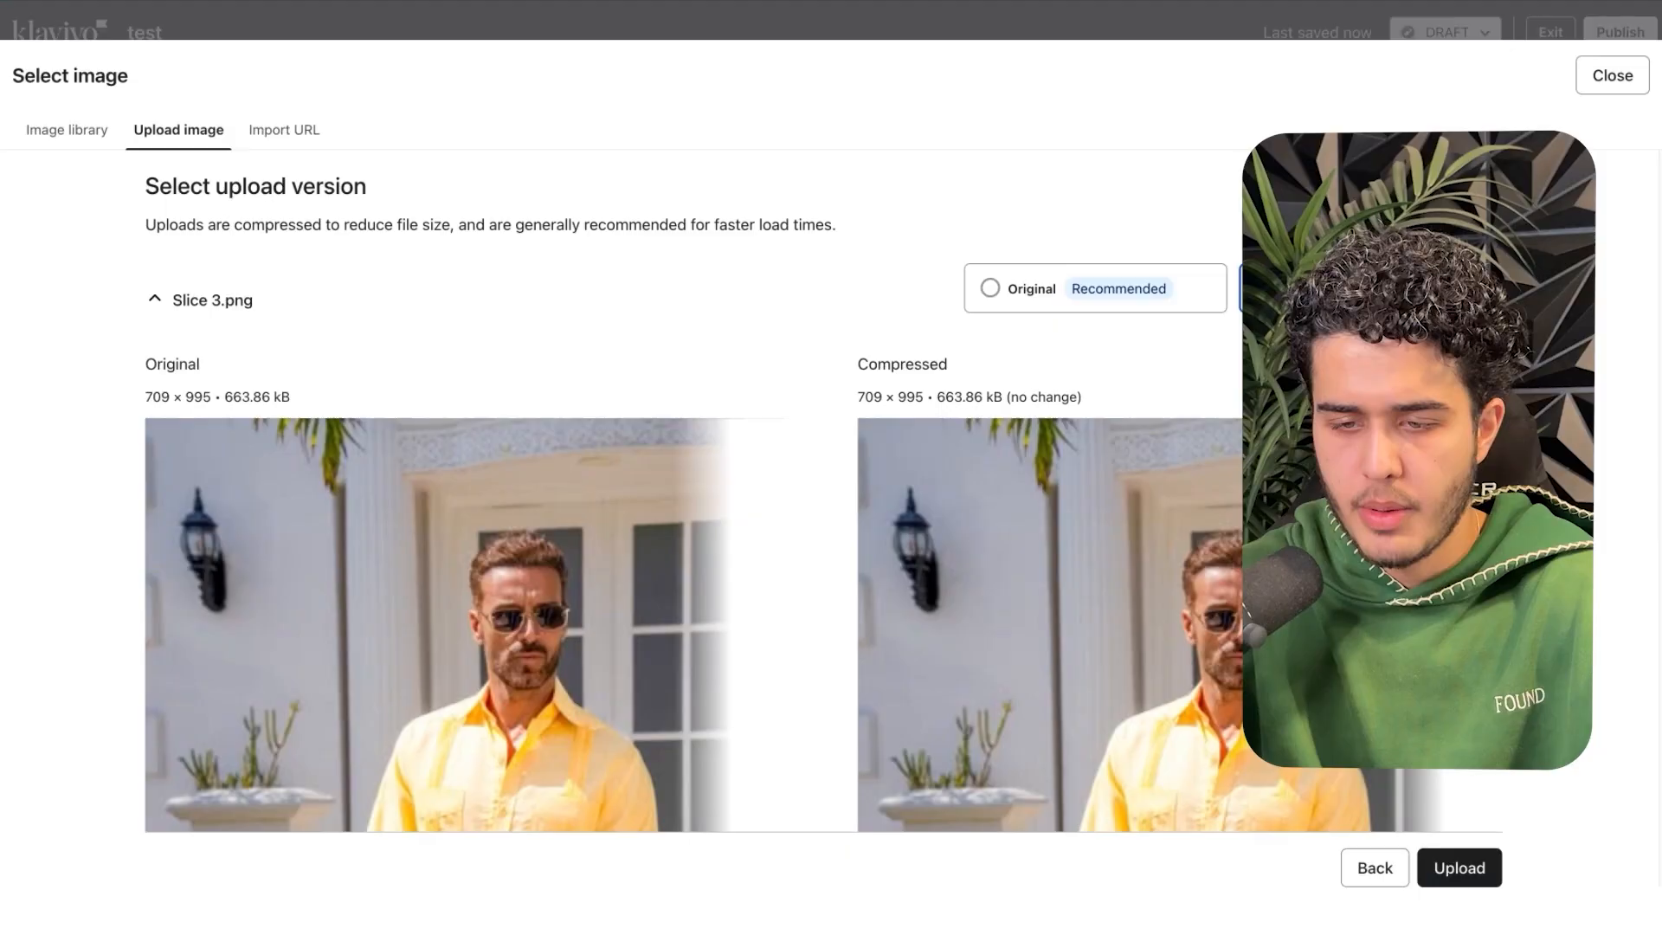
pyautogui.click(1481, 868)
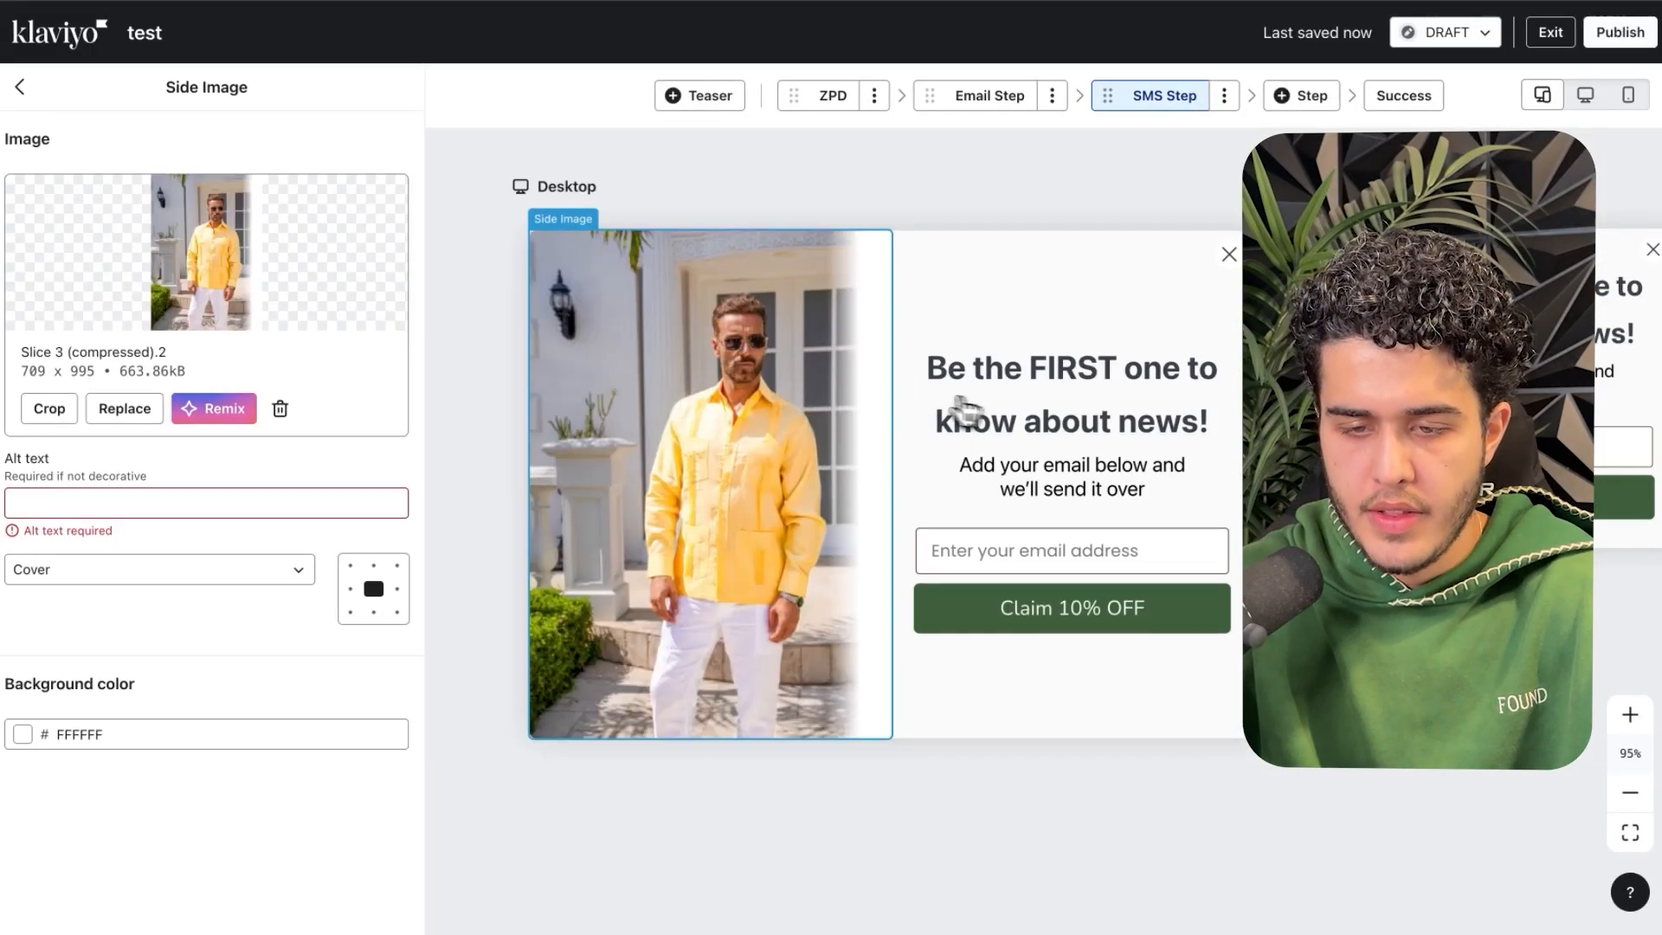
# - Replace the email input in the SMS Step with a text input placed above the "Claim 10% OFF" button
pyautogui.click(1033, 565)
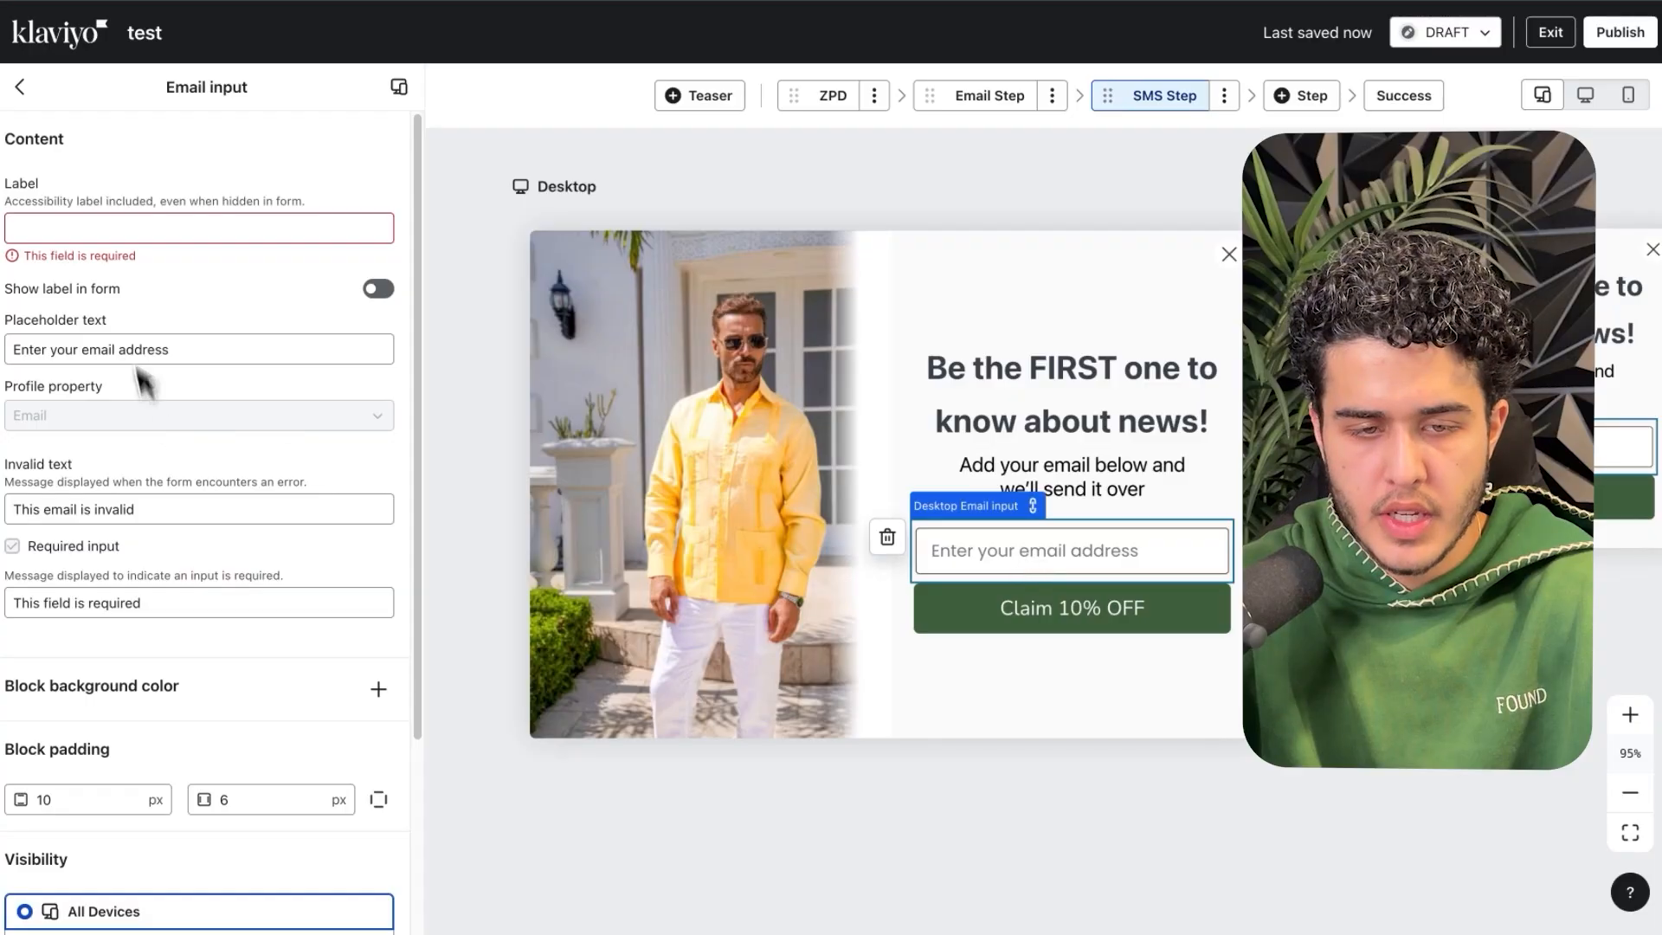
pyautogui.click(888, 545)
pyautogui.click(1135, 520)
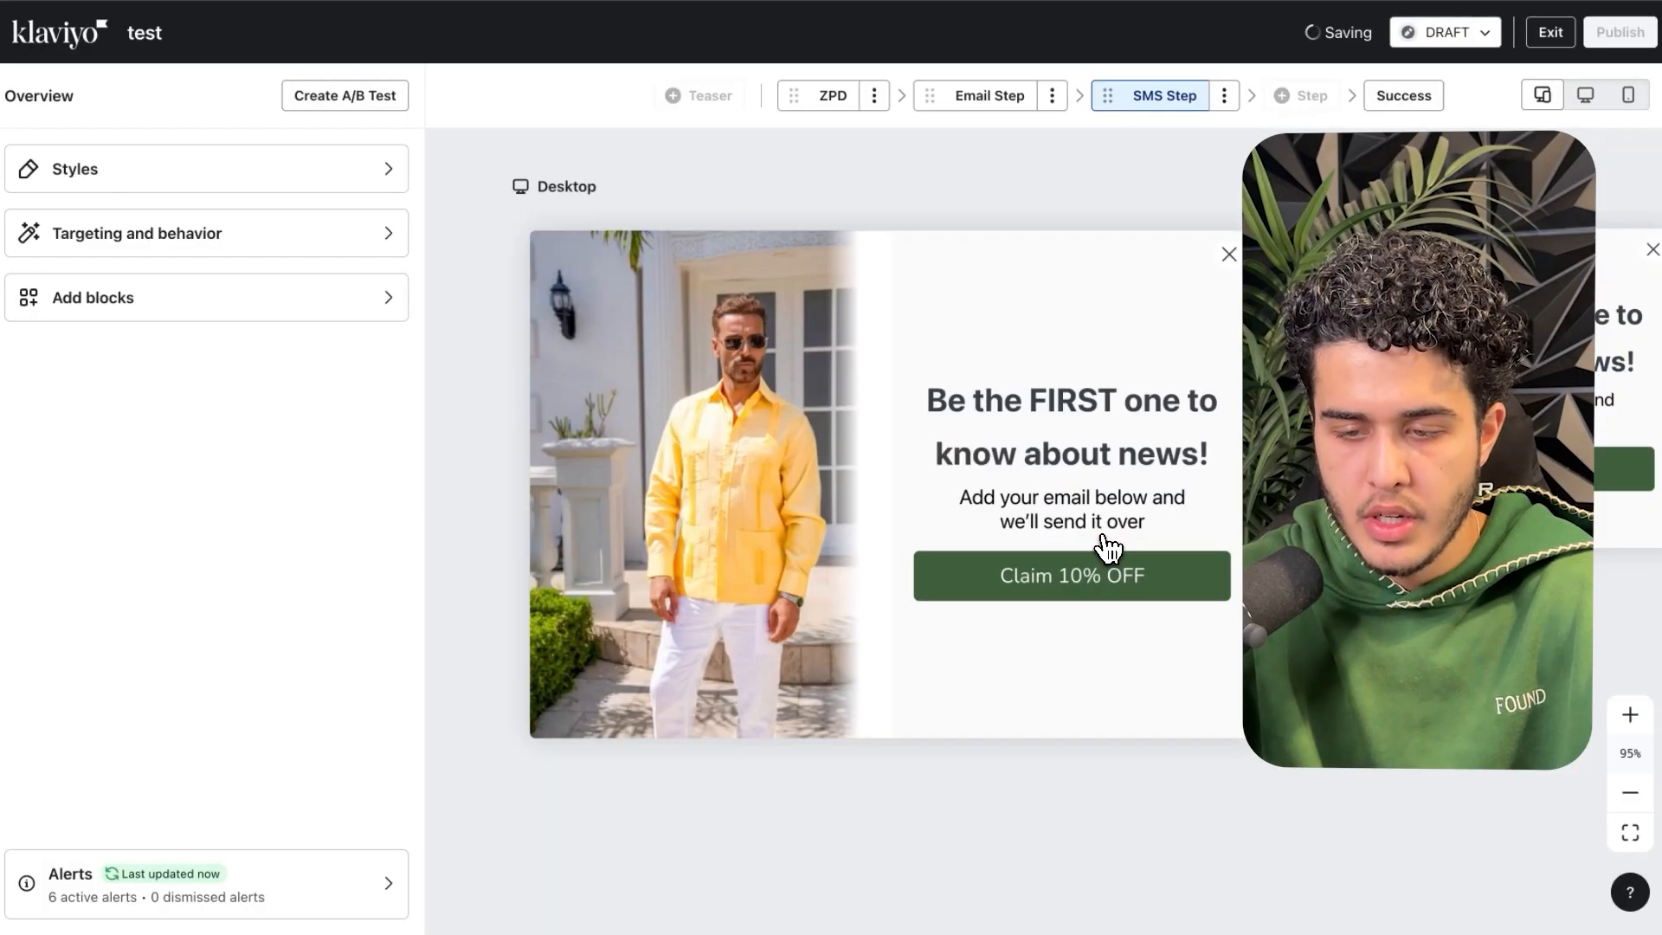
pyautogui.click(93, 301)
pyautogui.moveTo(171, 695); pyautogui.dragTo(1058, 554)
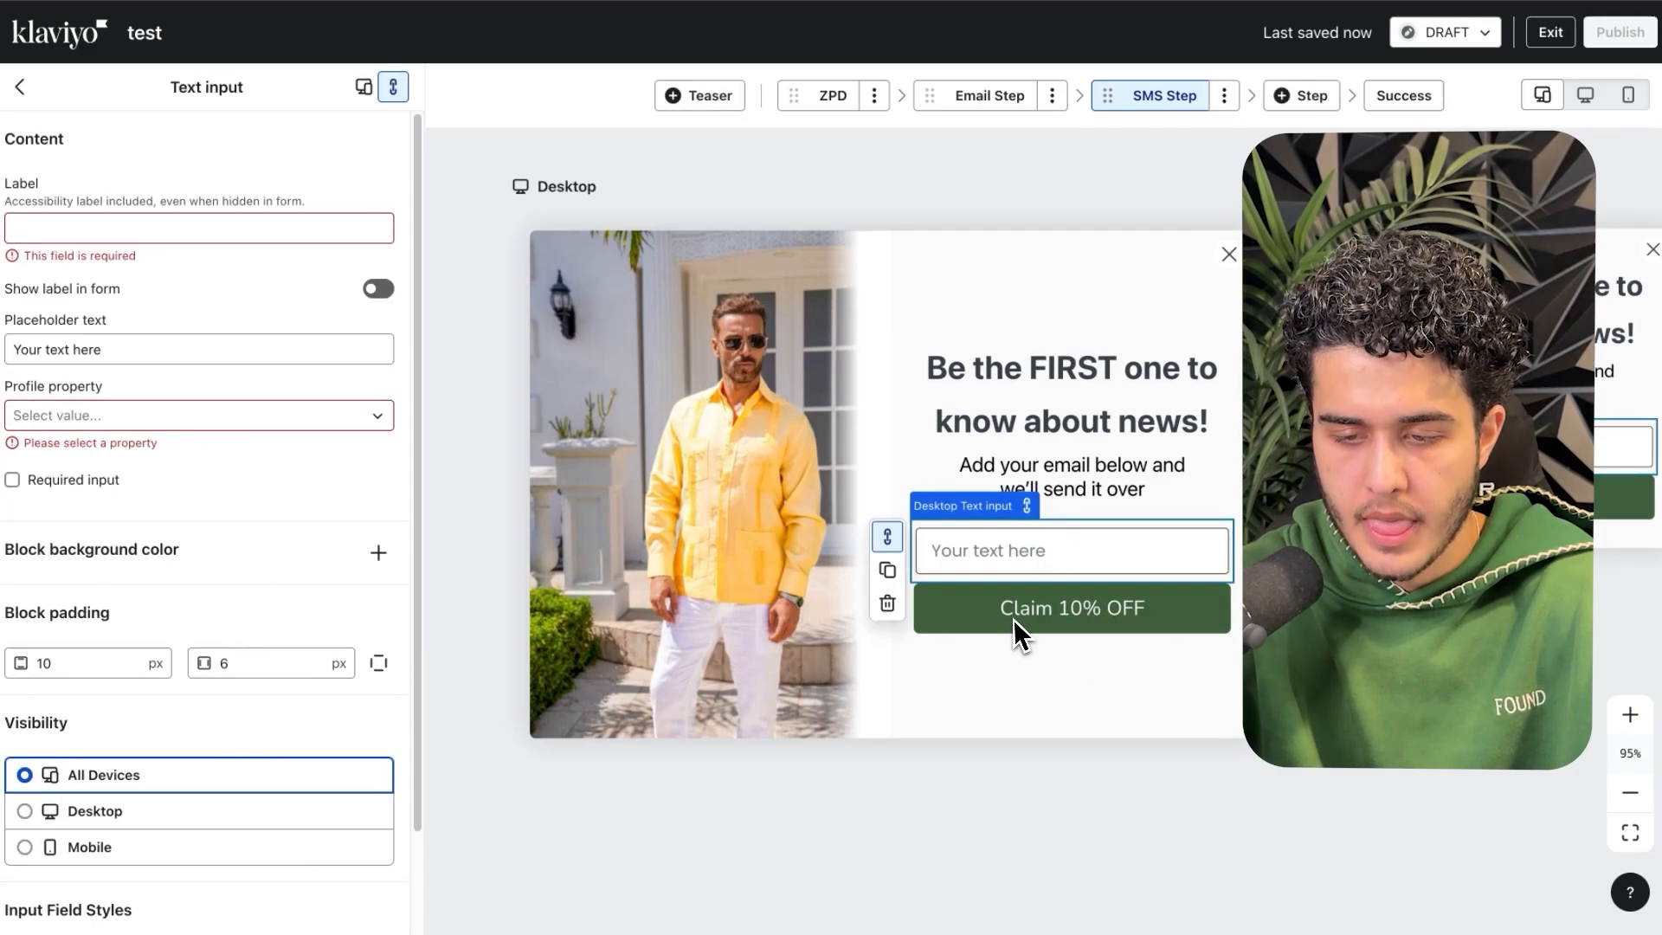
# - Assign the SMS Consent profile property to the text input and label it "sms", with the label hidden in the form
pyautogui.click(1024, 610)
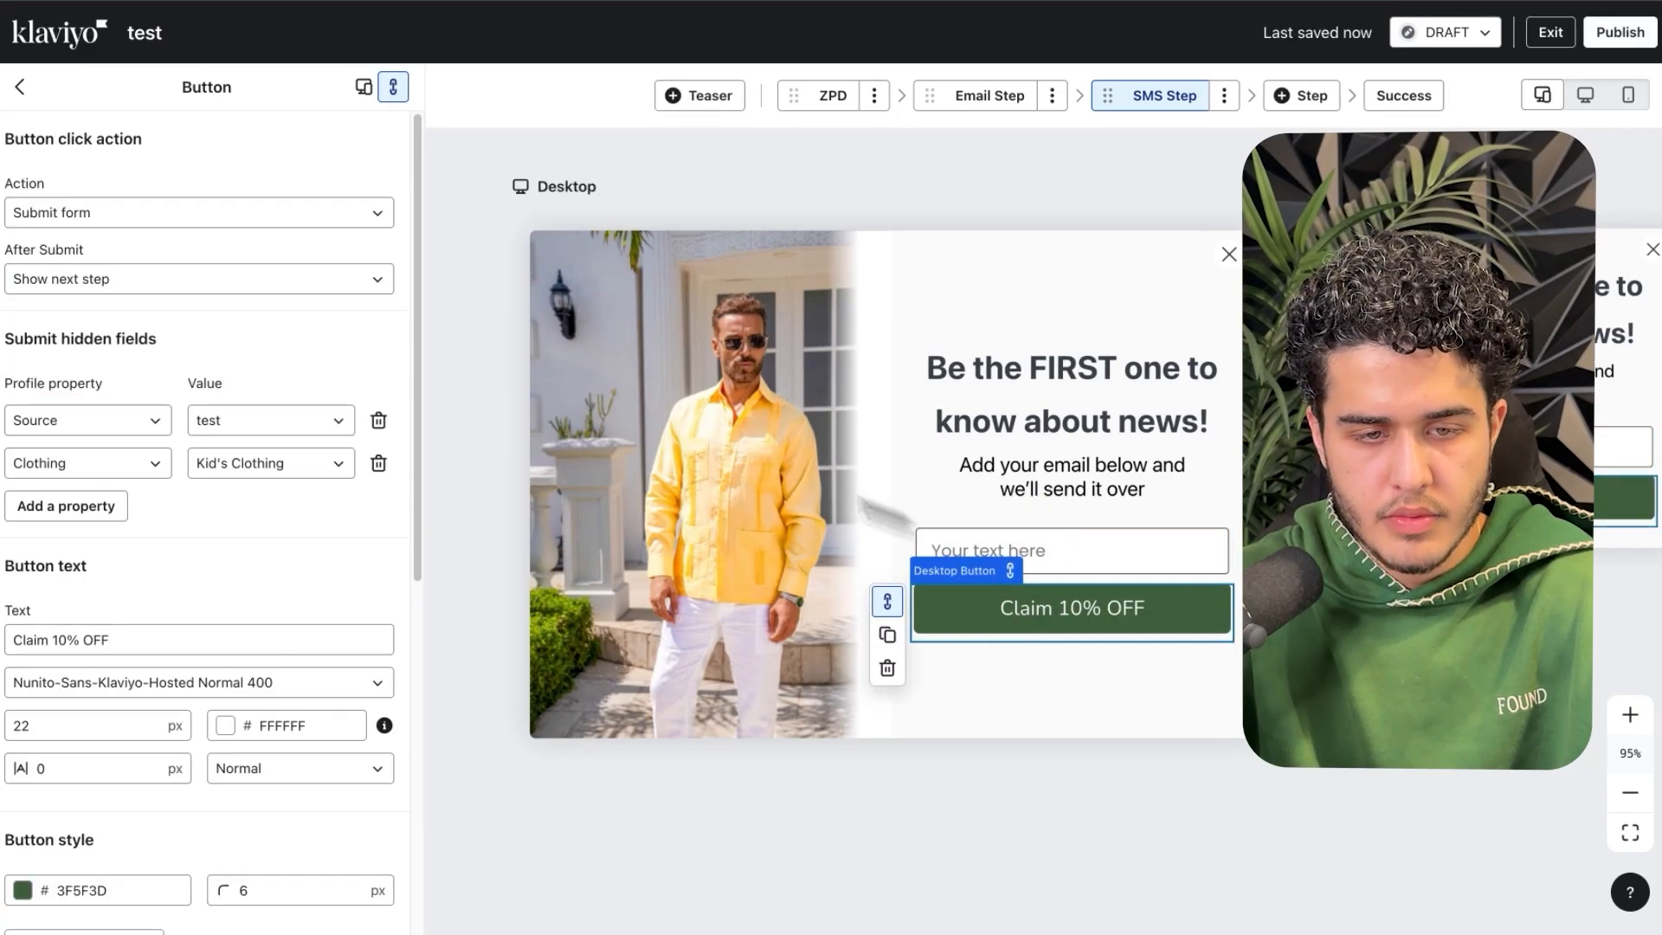
pyautogui.click(1037, 559)
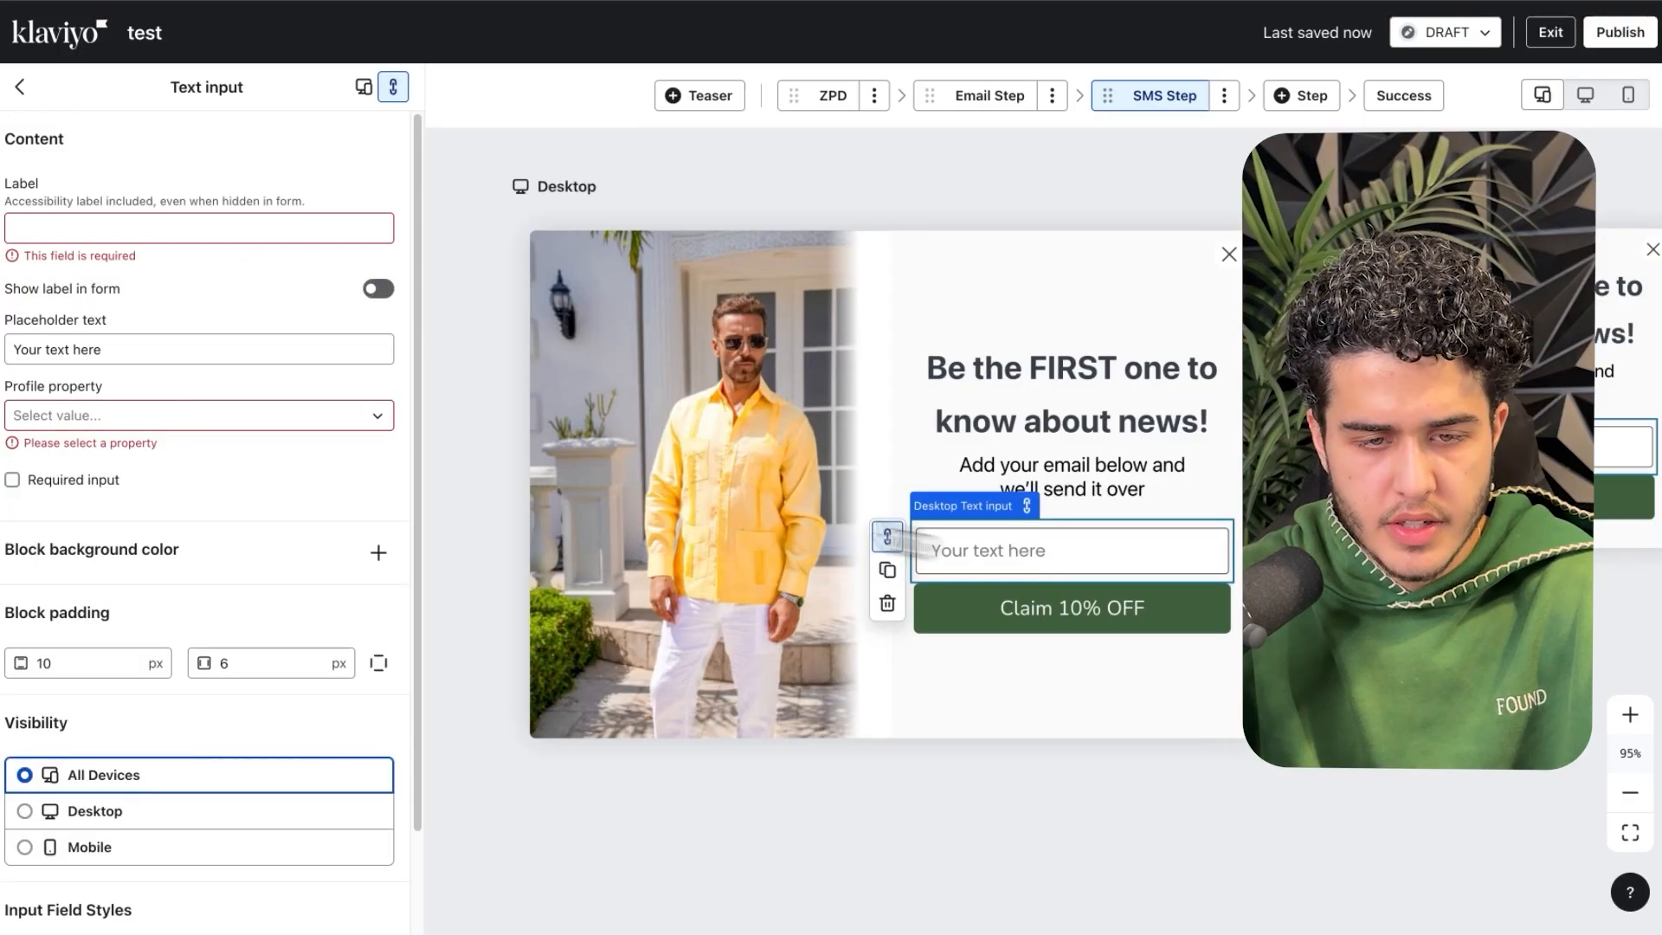
pyautogui.click(91, 419)
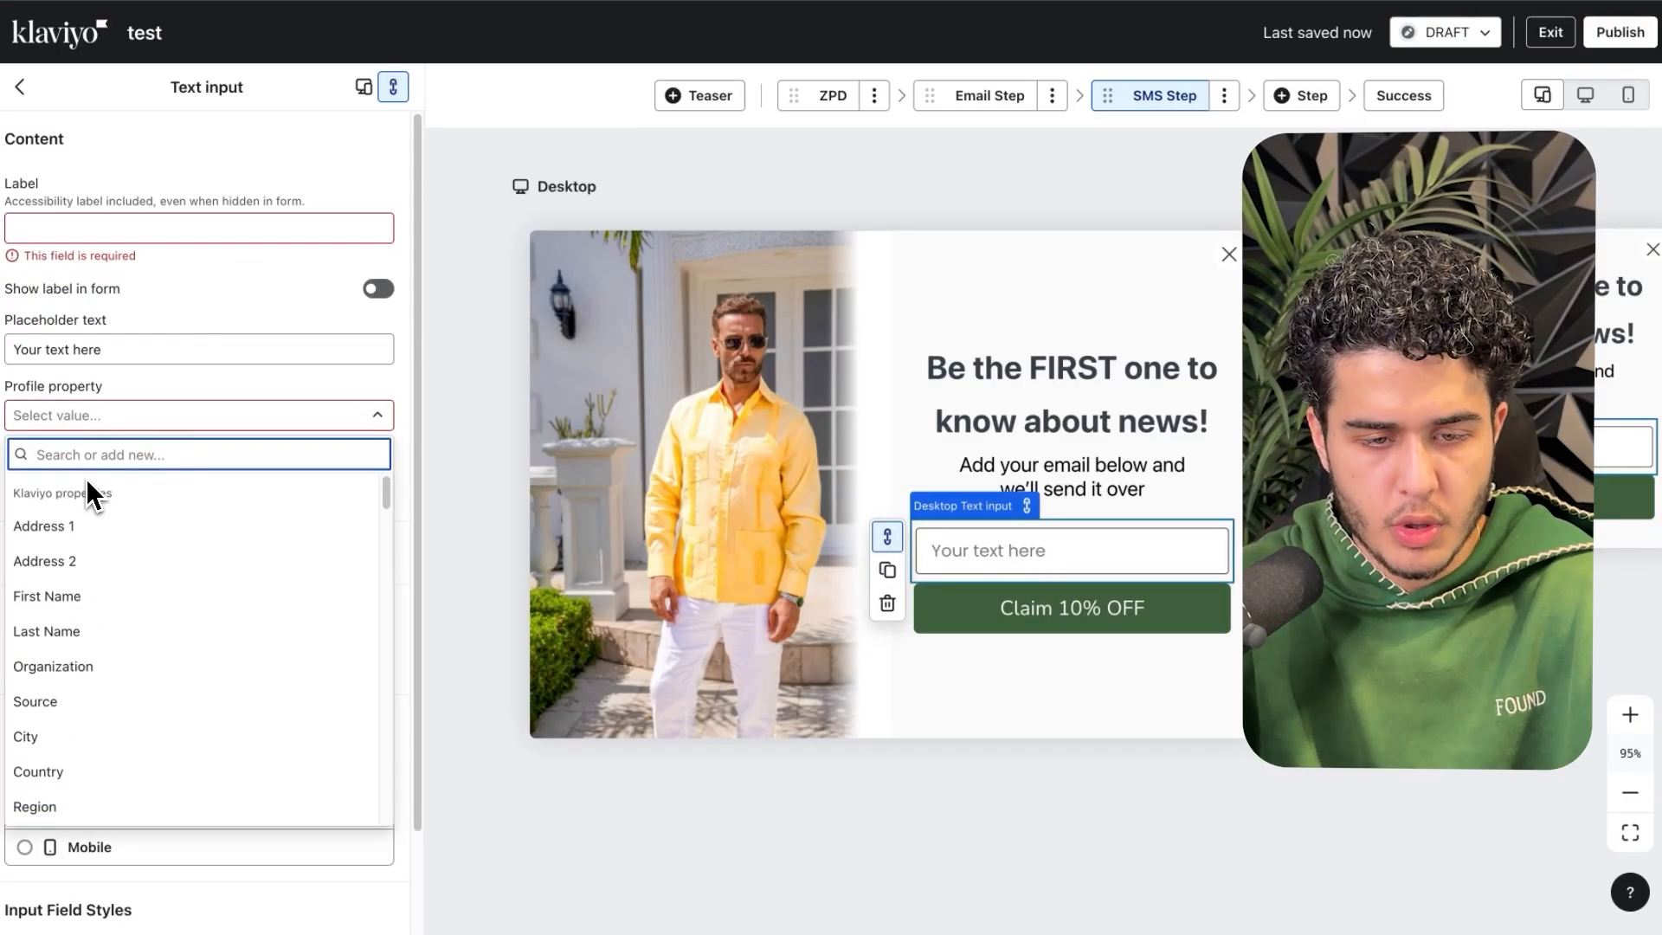
pyautogui.write('sms')
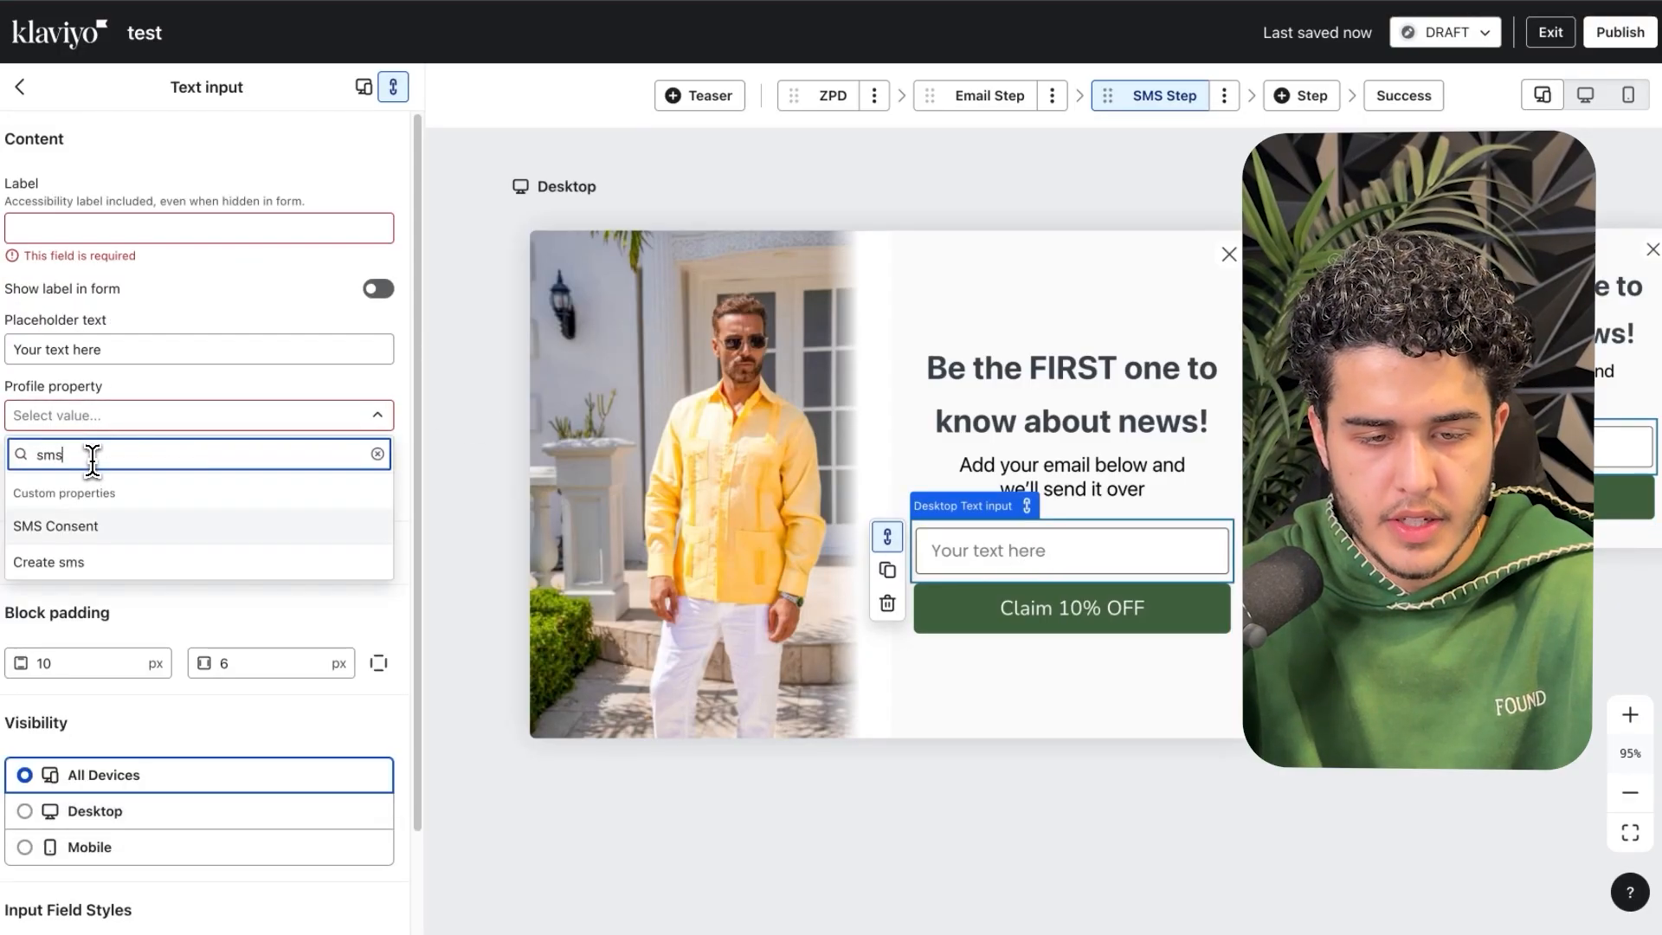
pyautogui.click(61, 524)
pyautogui.click(108, 227)
pyautogui.write('sms')
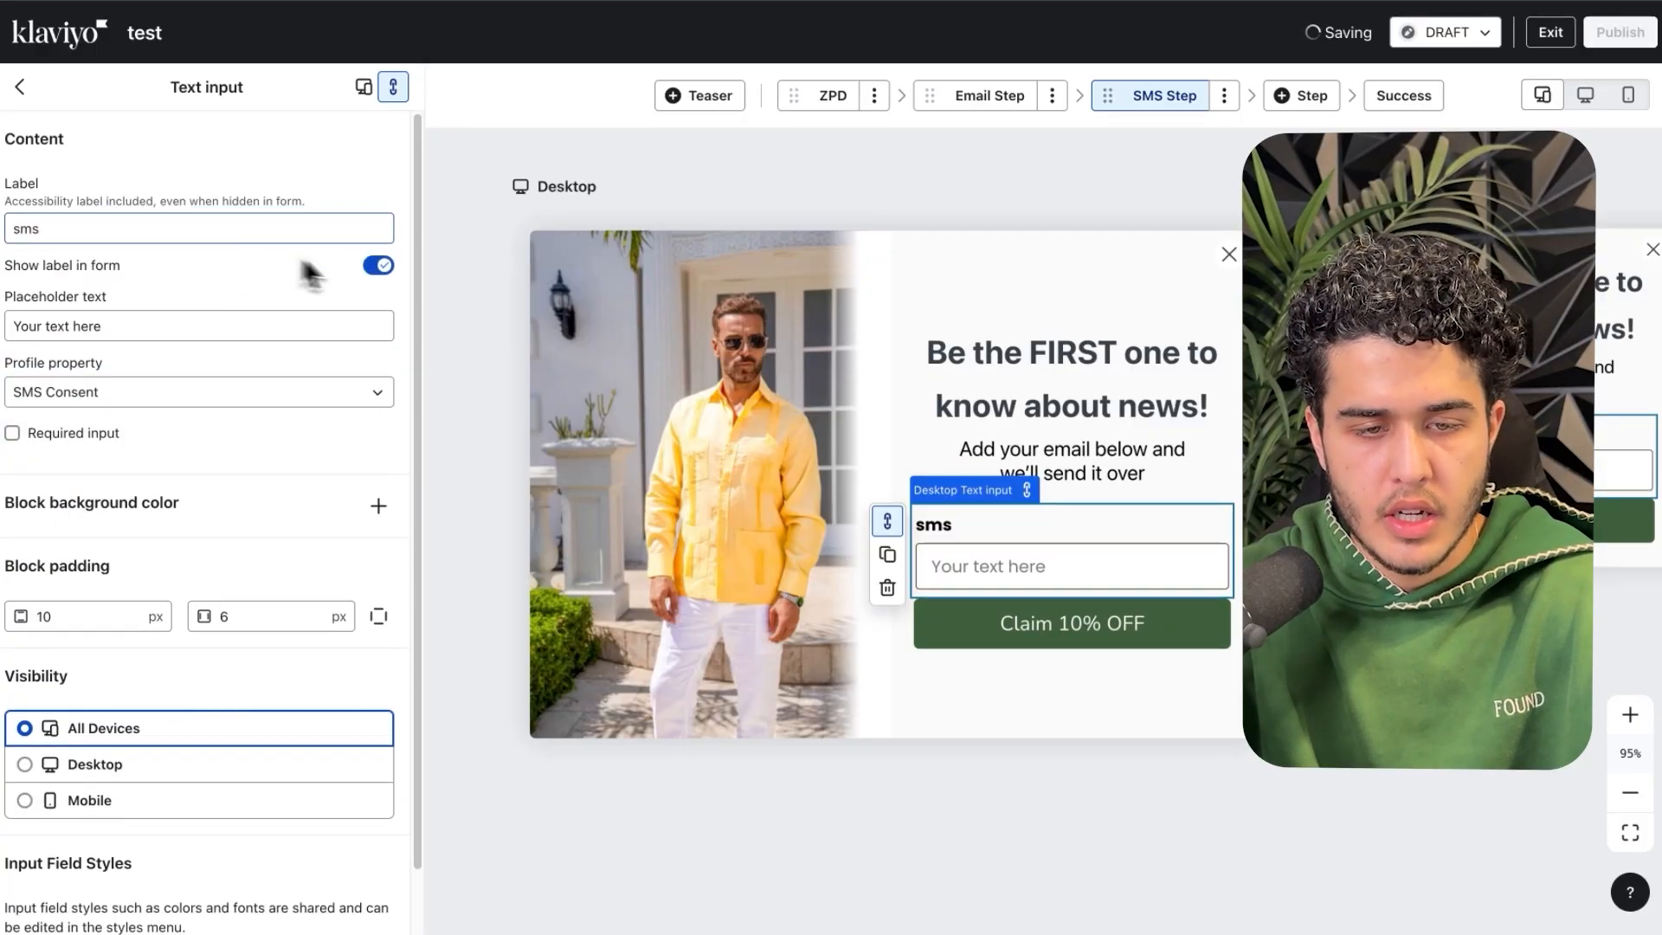
pyautogui.click(378, 266)
# - Set the text input's placeholder to "Your number right"
pyautogui.click(236, 322)
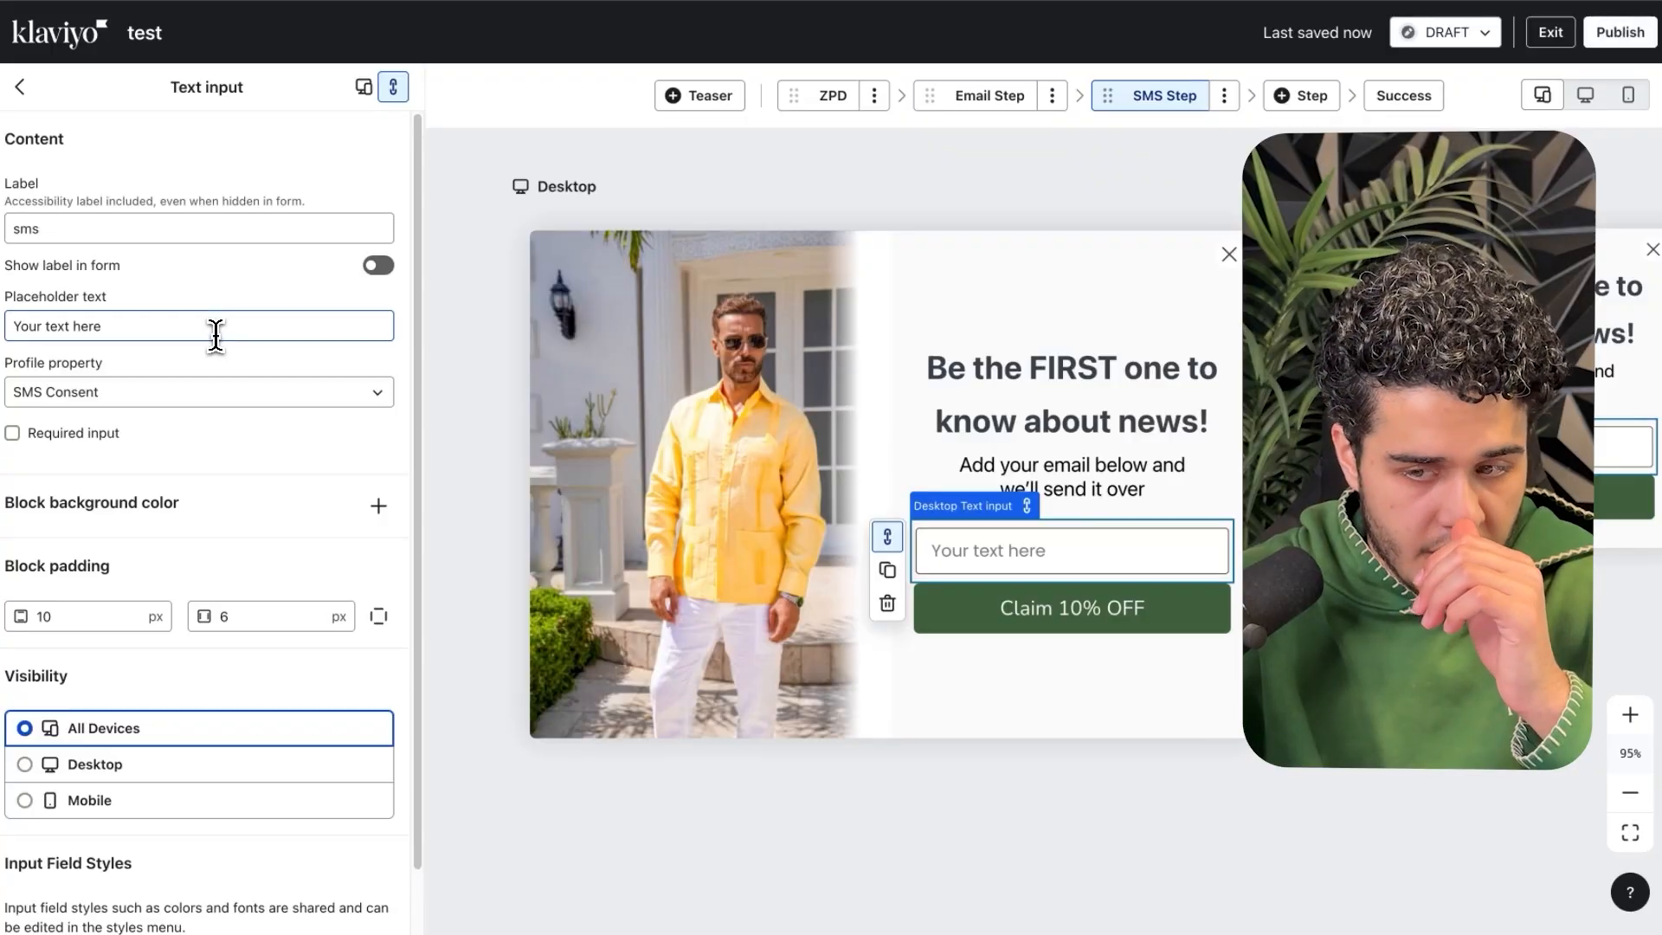
pyautogui.click(215, 326)
pyautogui.hotkey('ctrl', 'a')
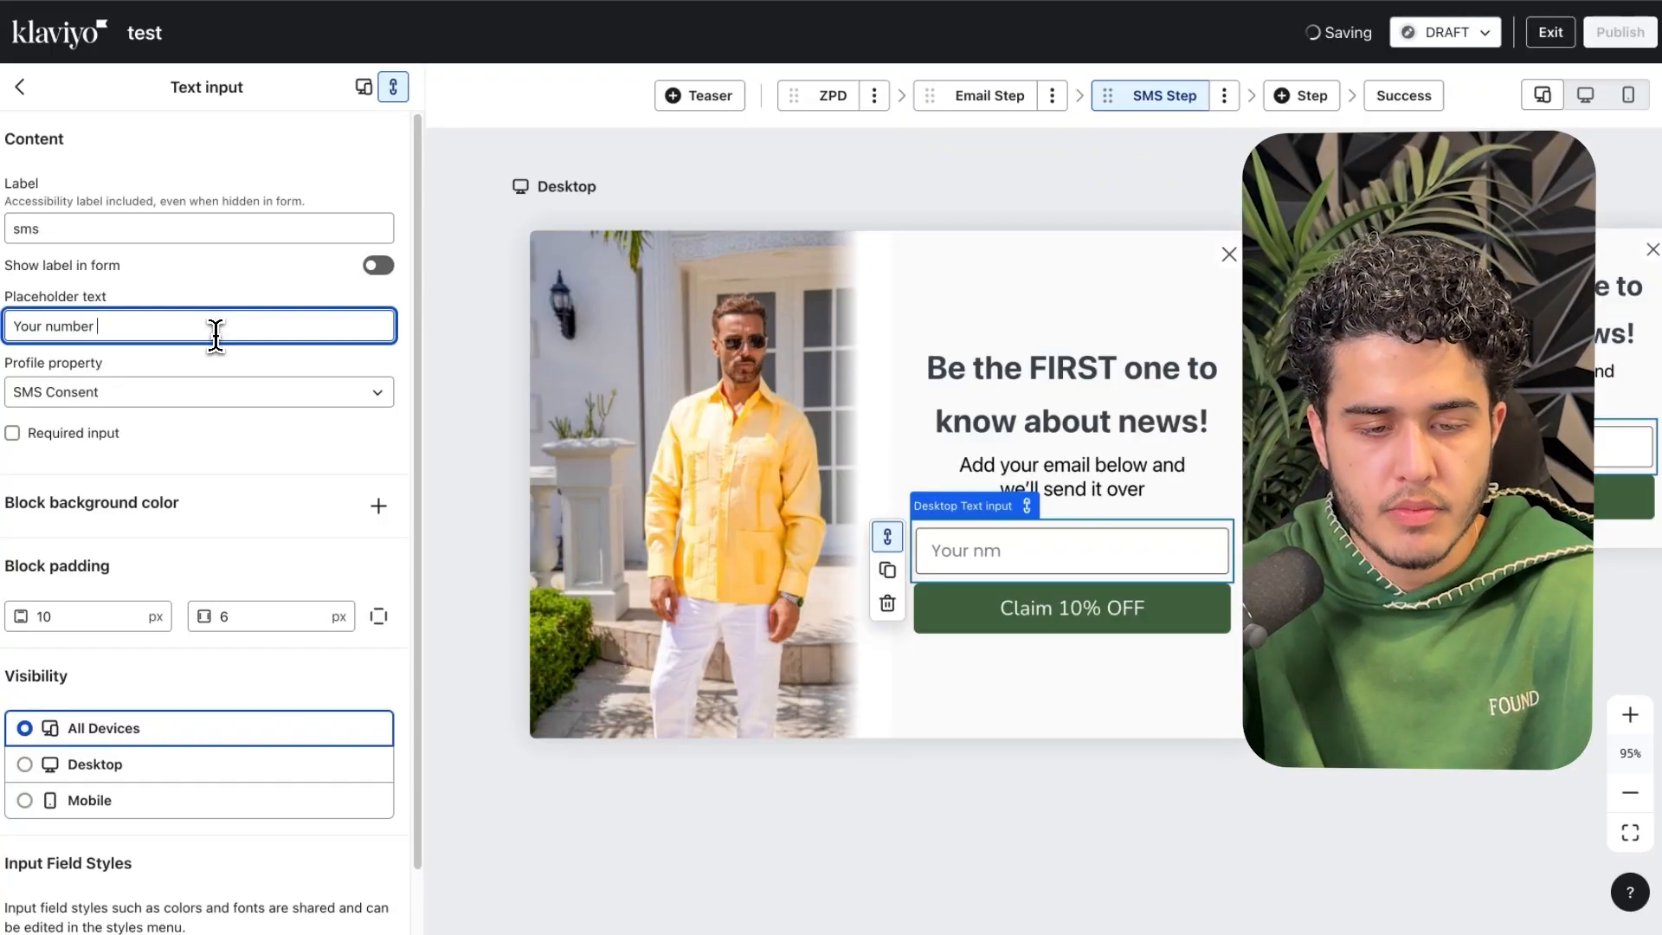
pyautogui.write('Your number right')
pyautogui.click(1152, 628)
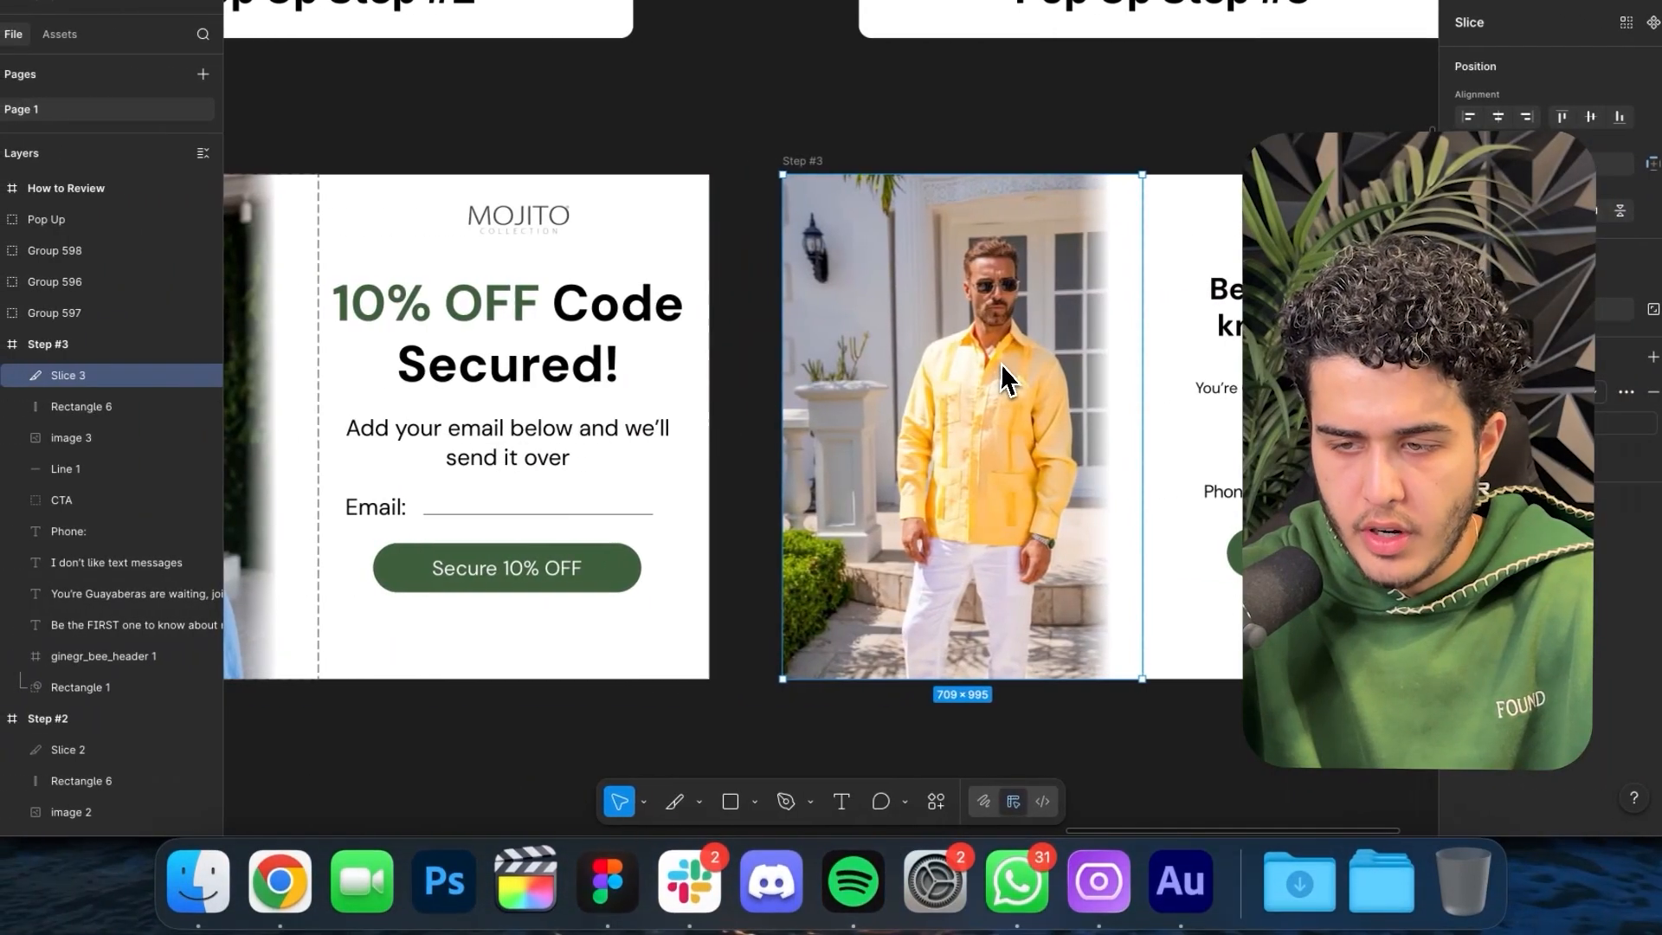
# - Recolor the word "FIRST" in the SMS Step heading with the recently used dark green to match the Figma design
pyautogui.hscroll(5, 1002, 362)
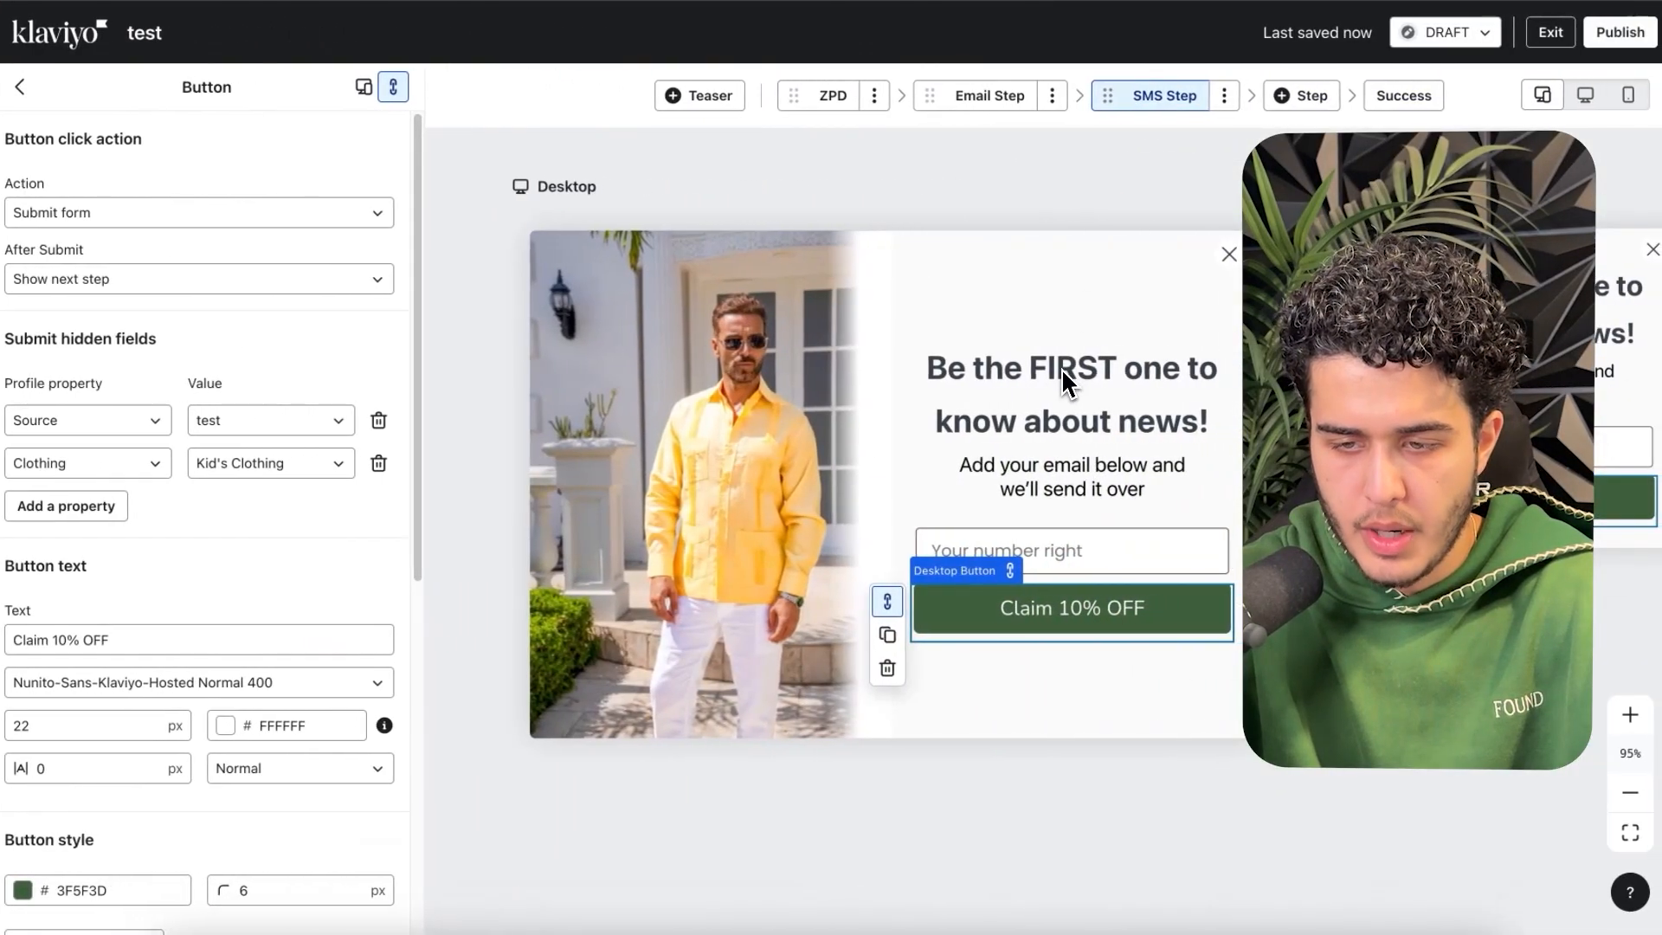
pyautogui.click(1065, 370)
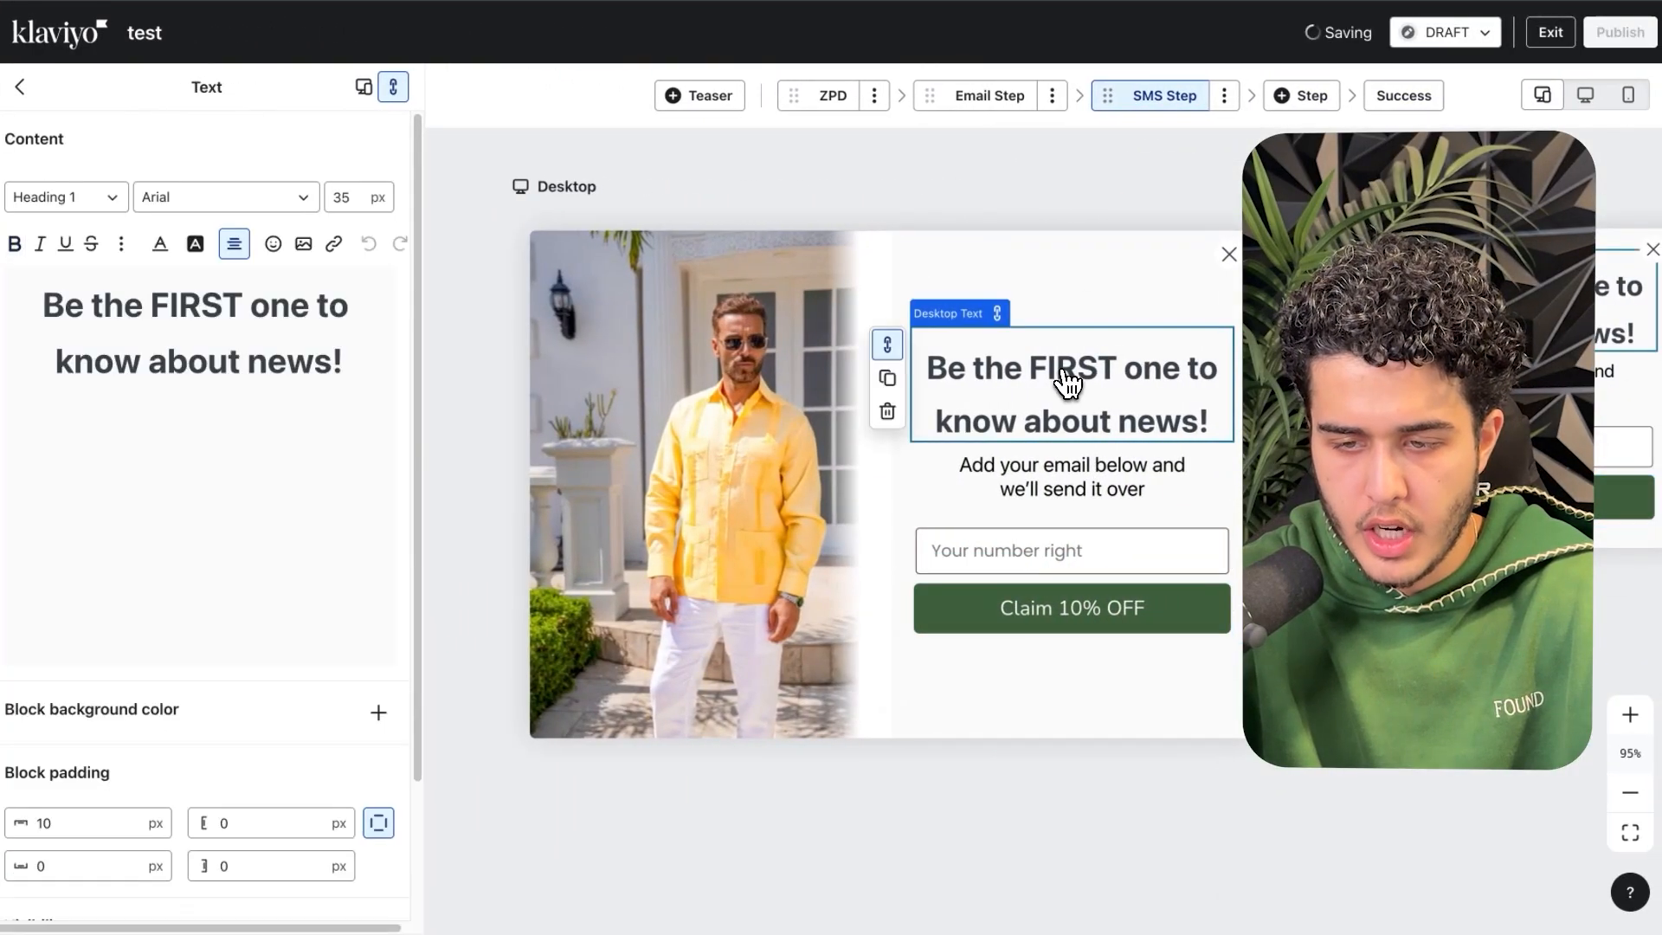
pyautogui.doubleClick(173, 308)
pyautogui.click(160, 243)
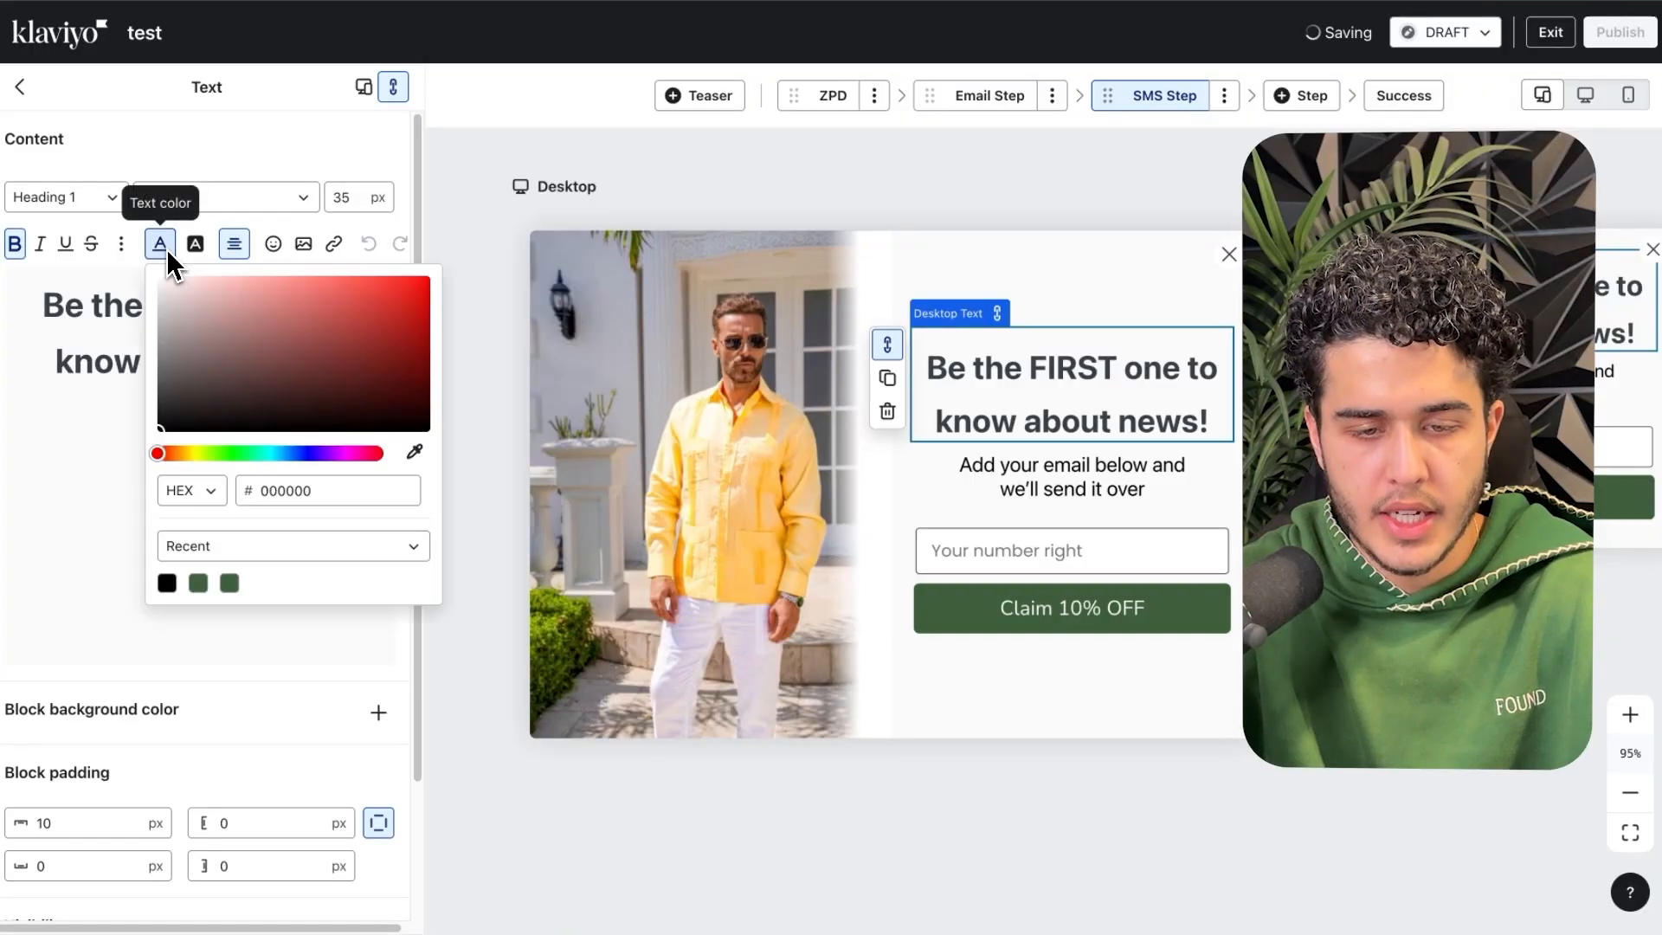
pyautogui.click(198, 582)
pyautogui.scroll(-3, 1329, 380)
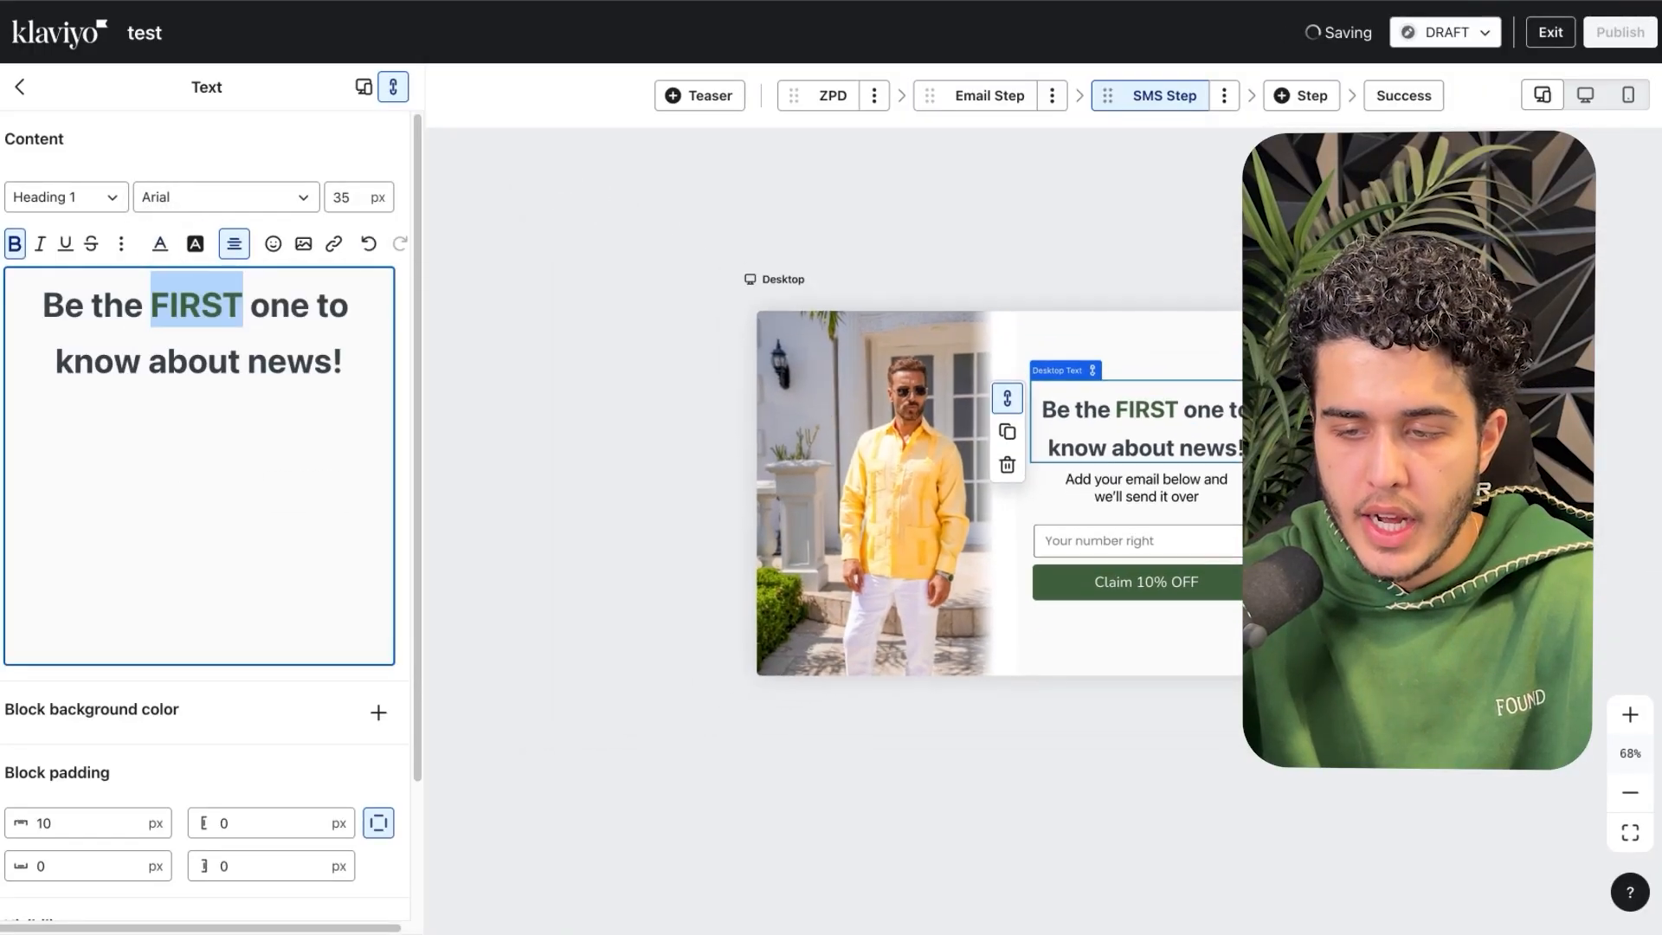
pyautogui.scroll(-1, 1298, 381)
pyautogui.moveTo(869, 163); pyautogui.dragTo(693, 257)
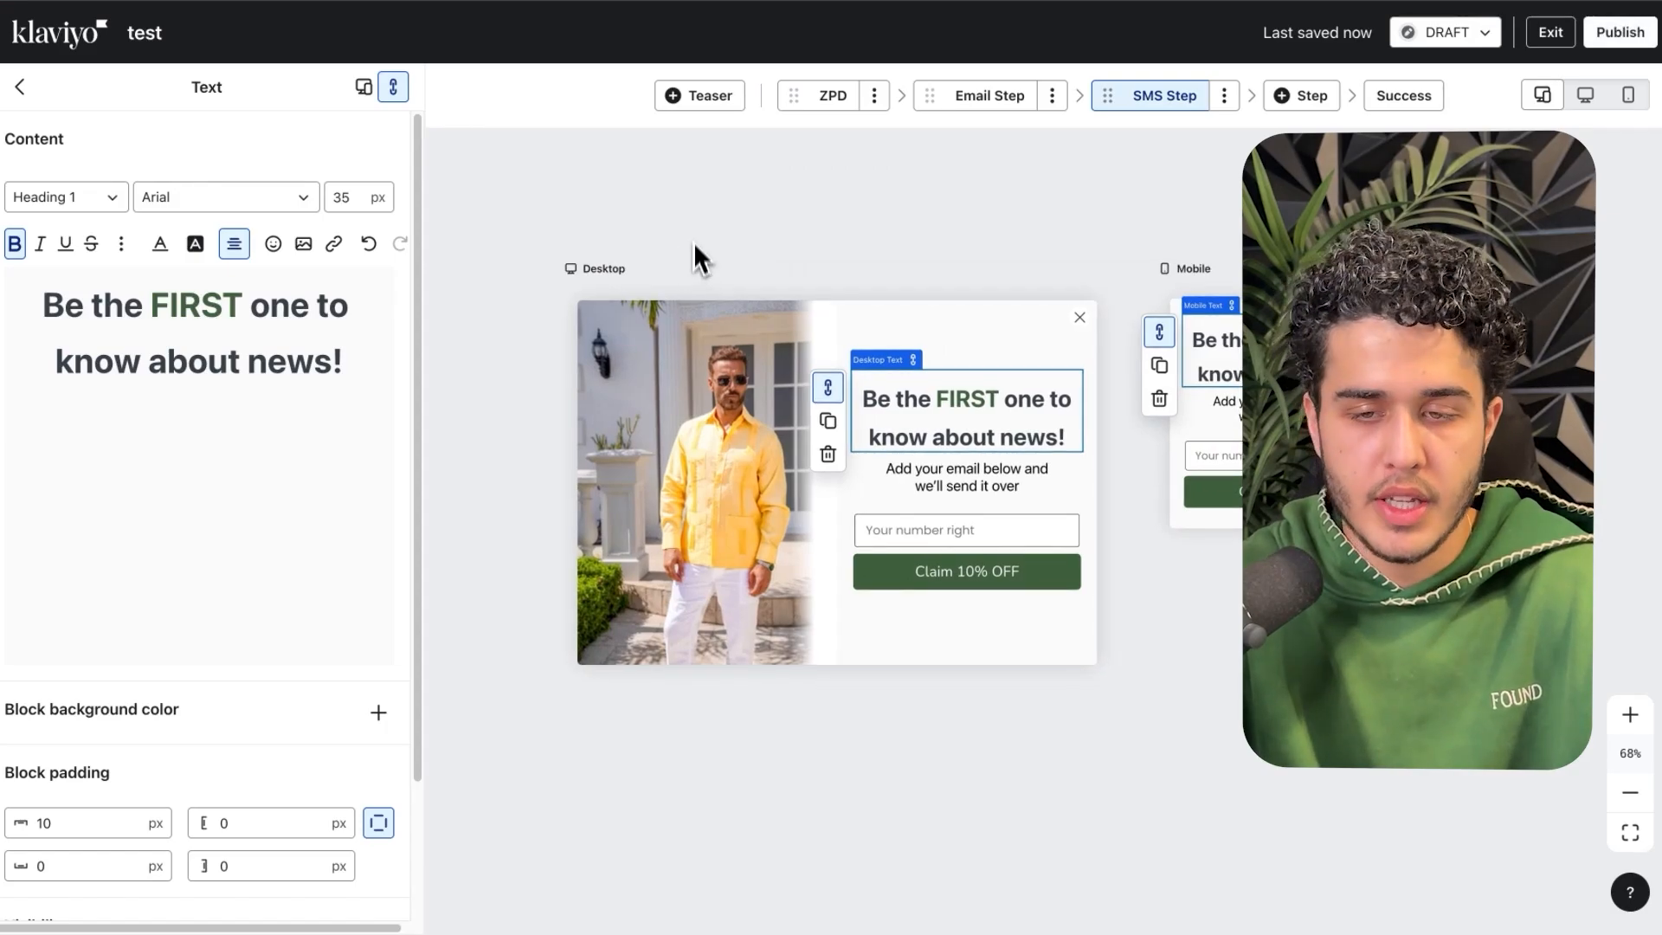
# - Check the hidden clothing property and value submitted by each of the three clothing buttons in the ZPD step
pyautogui.click(831, 106)
pyautogui.scroll(-1, 929, 488)
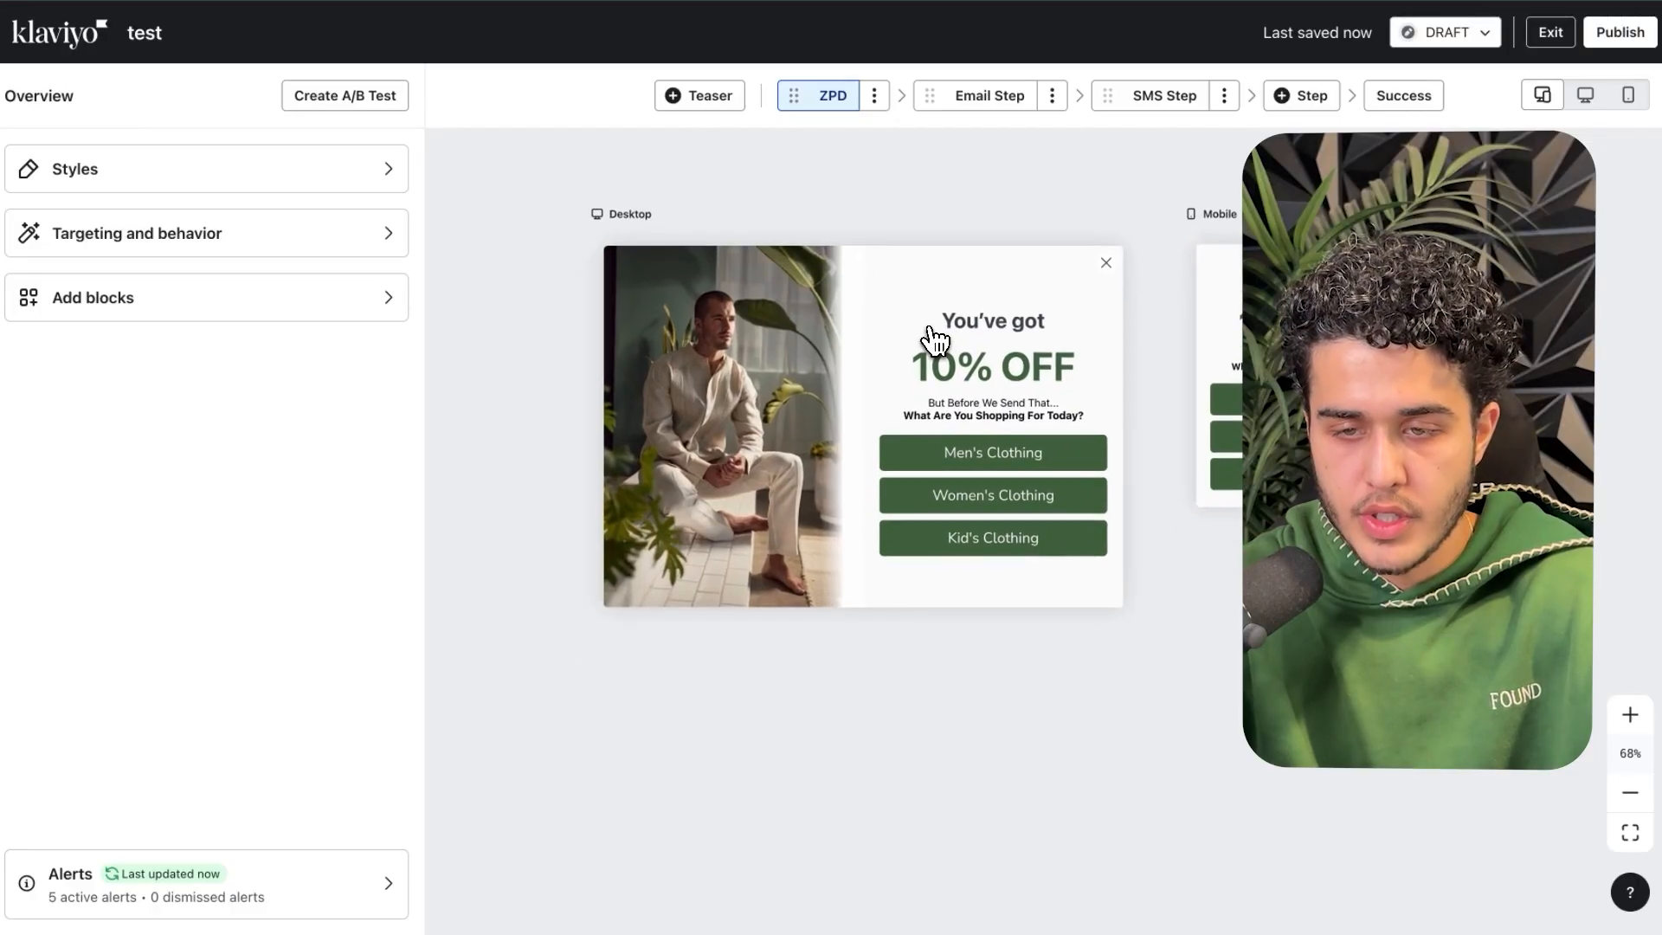
pyautogui.scroll(3, 996, 329)
pyautogui.scroll(2, 1117, 389)
pyautogui.hscroll(-1, 985, 454)
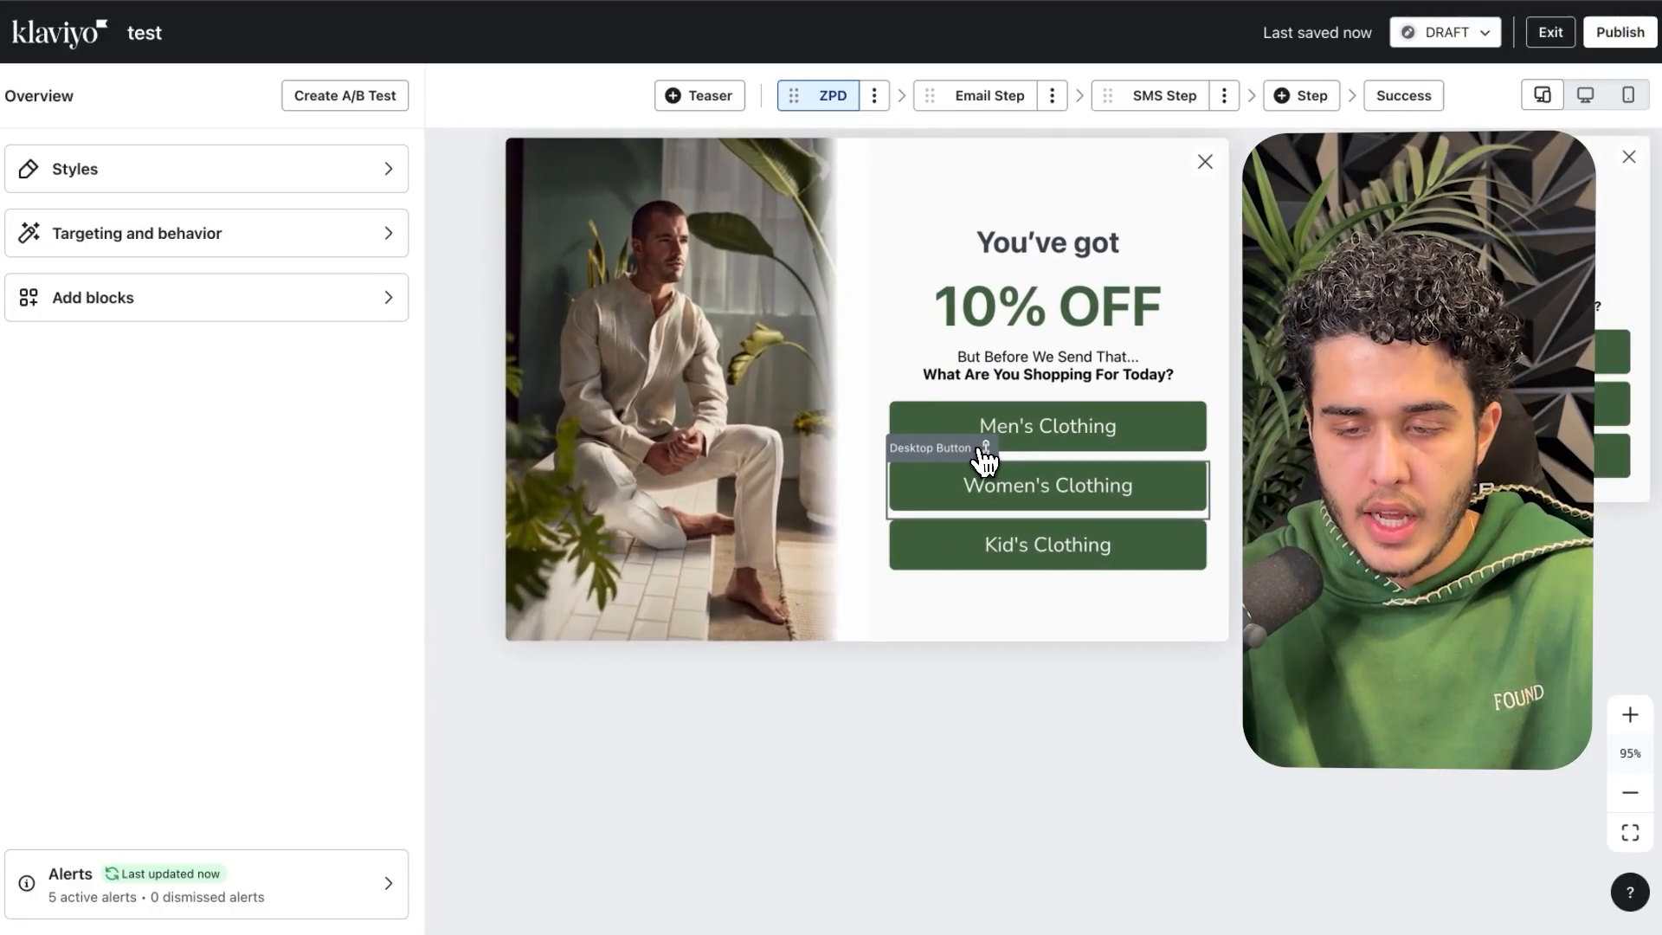
pyautogui.click(1026, 437)
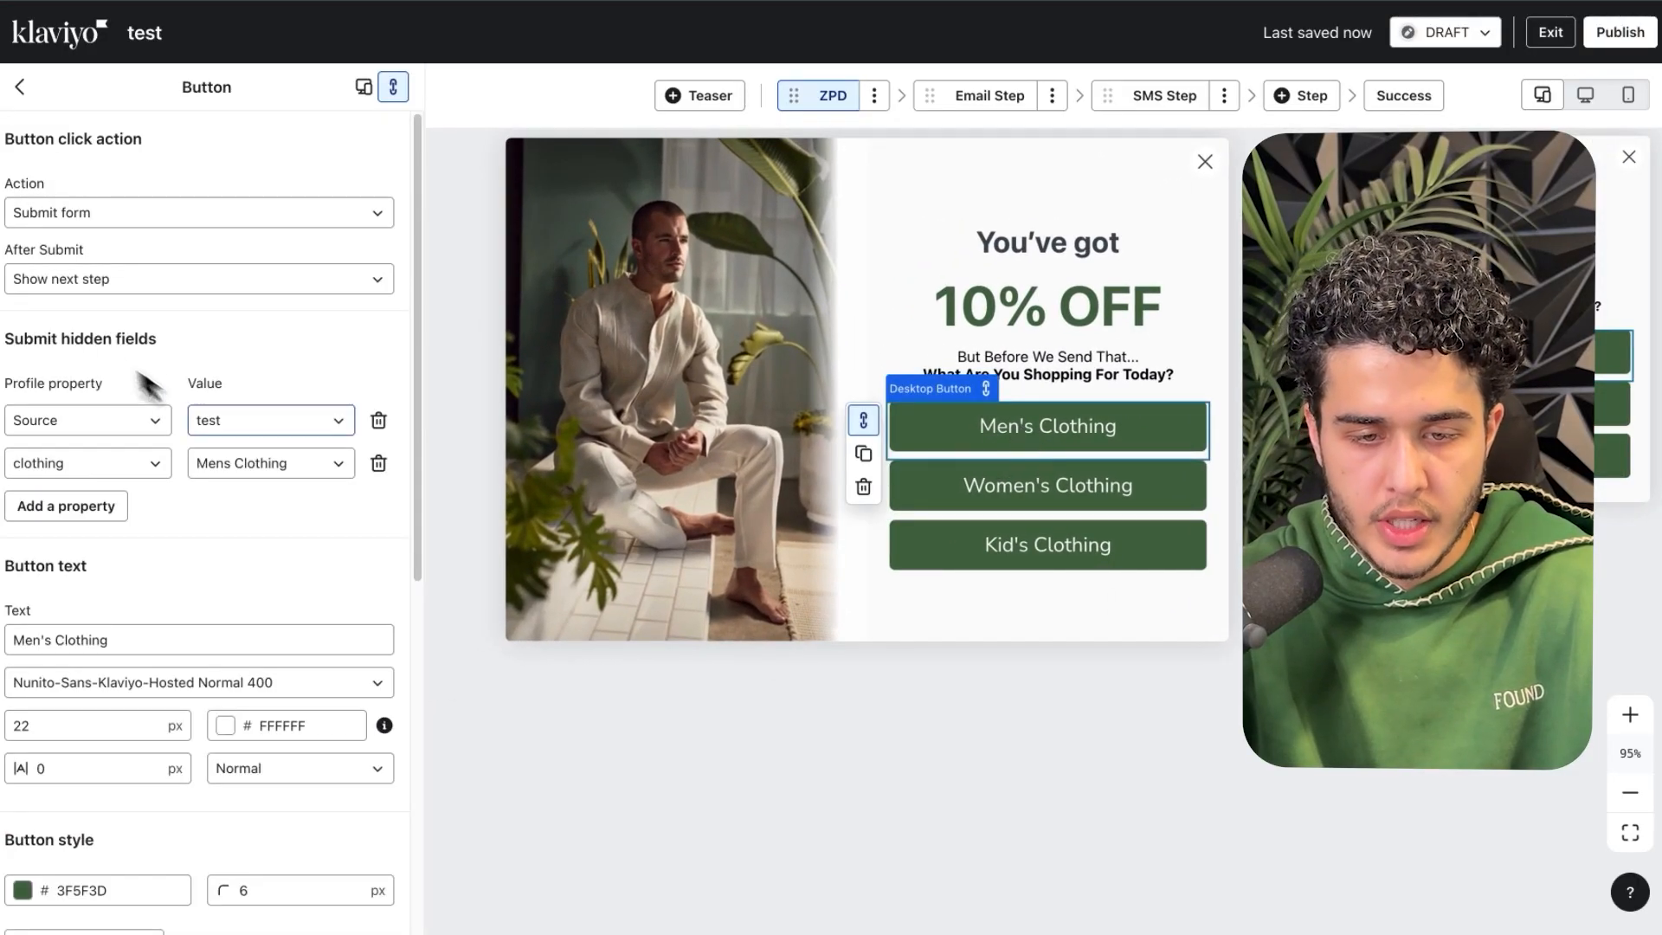
pyautogui.click(1087, 487)
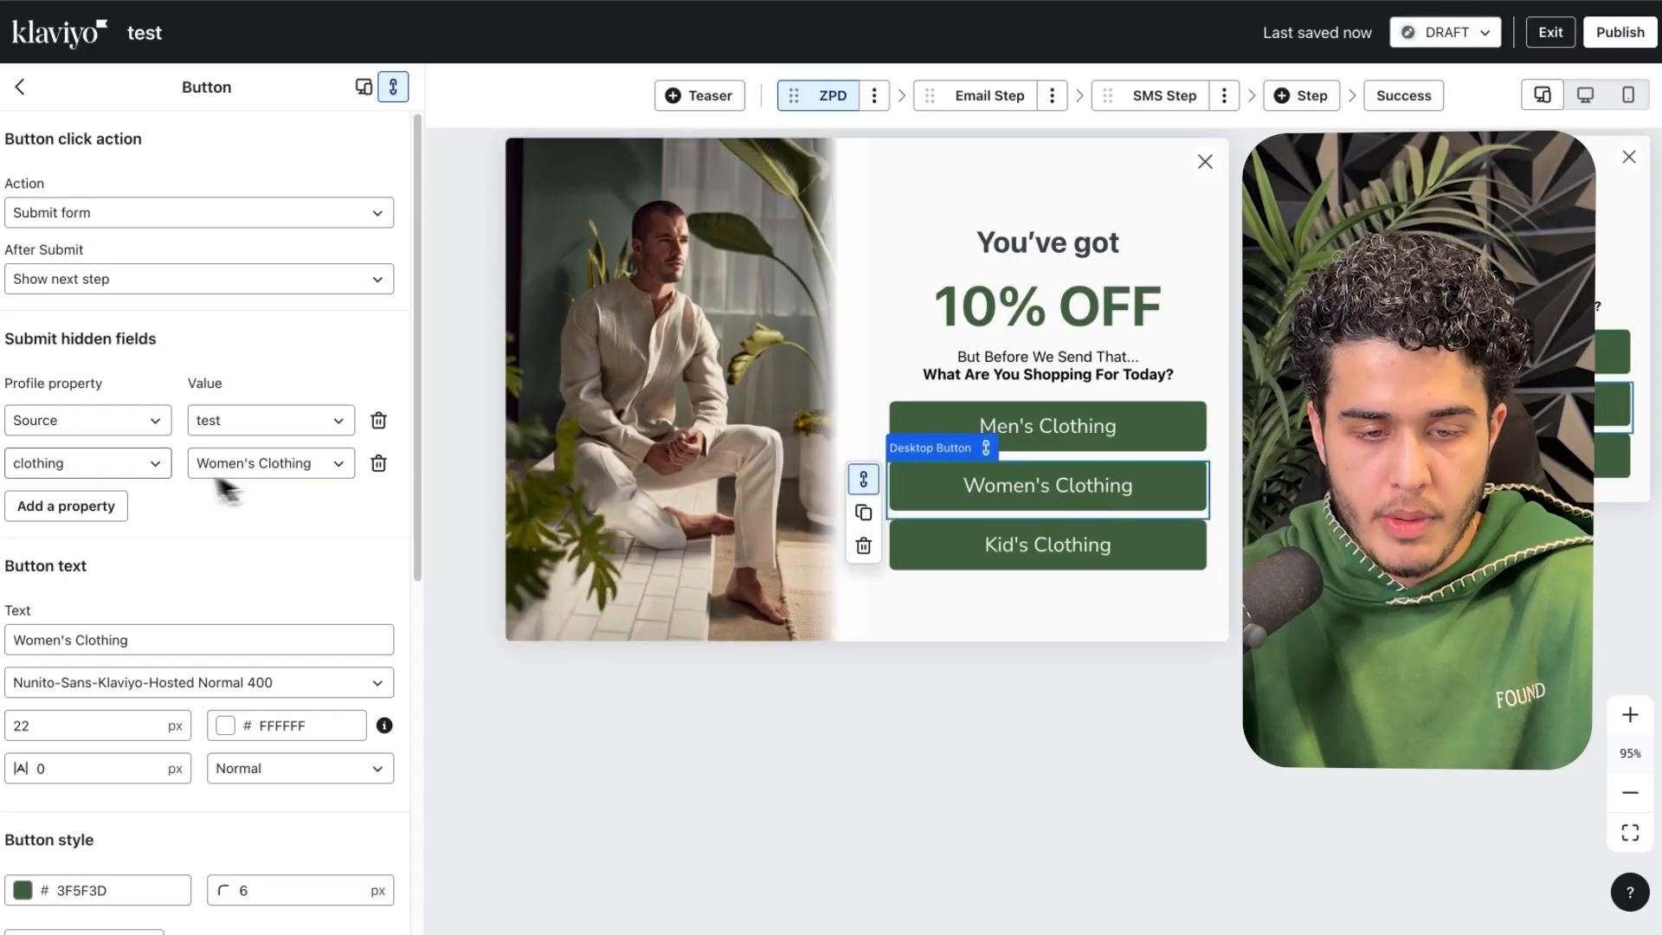
pyautogui.click(1128, 558)
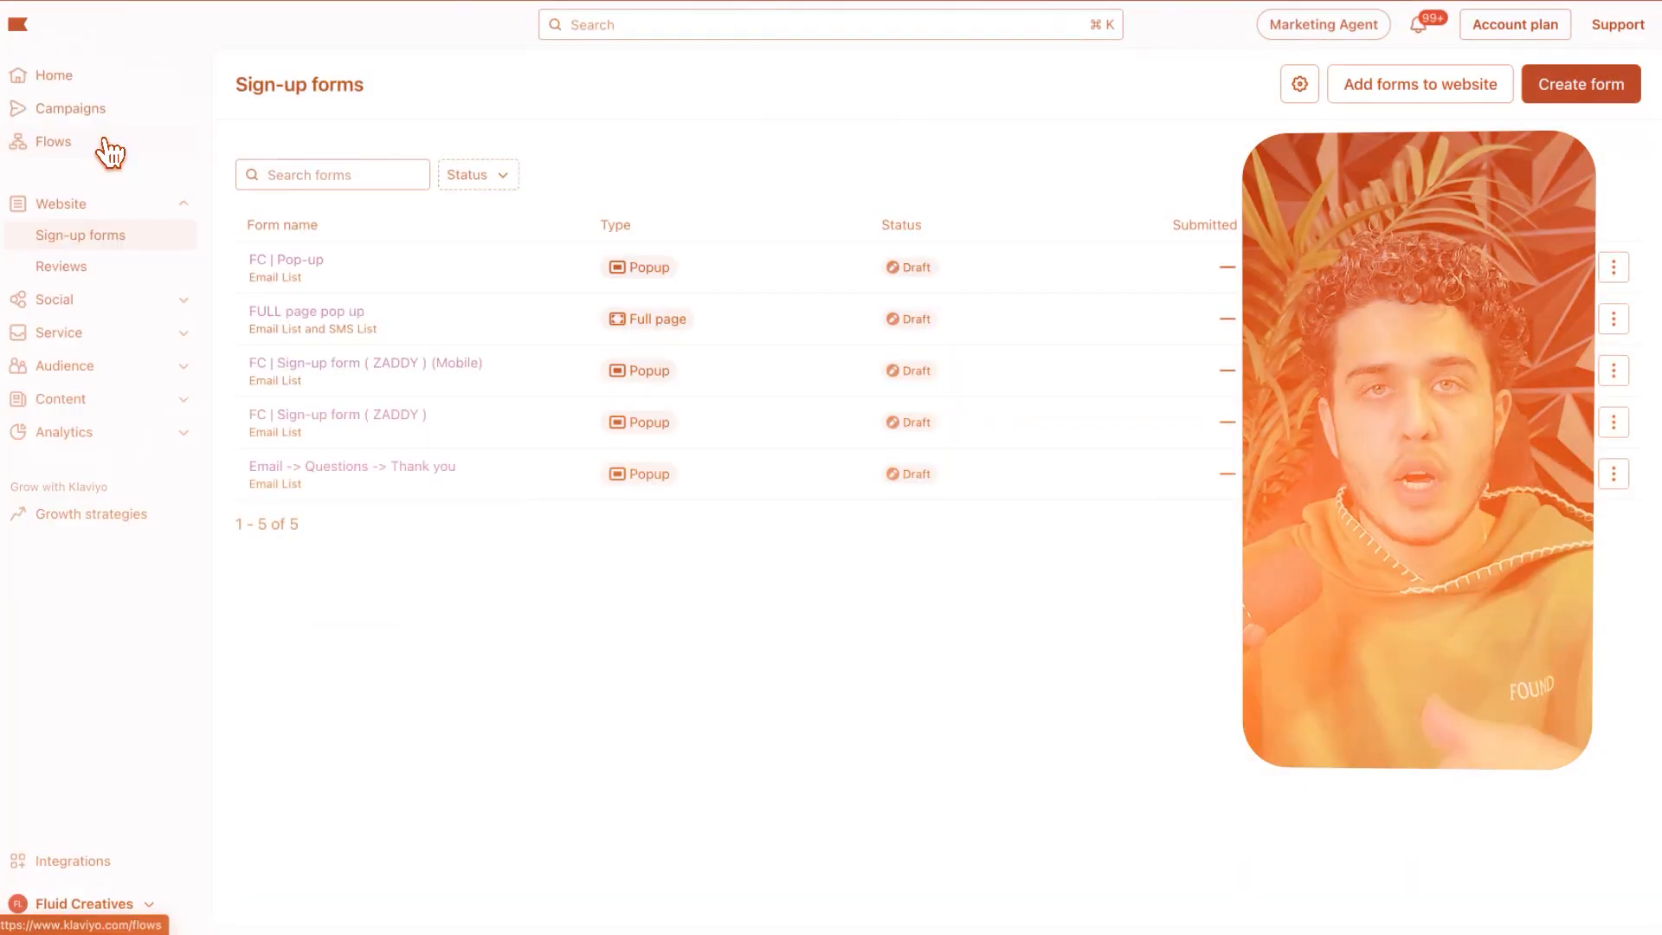
# - Create a flow from the Welcome Series template, named "test" and triggered by the Email List
pyautogui.click(104, 145)
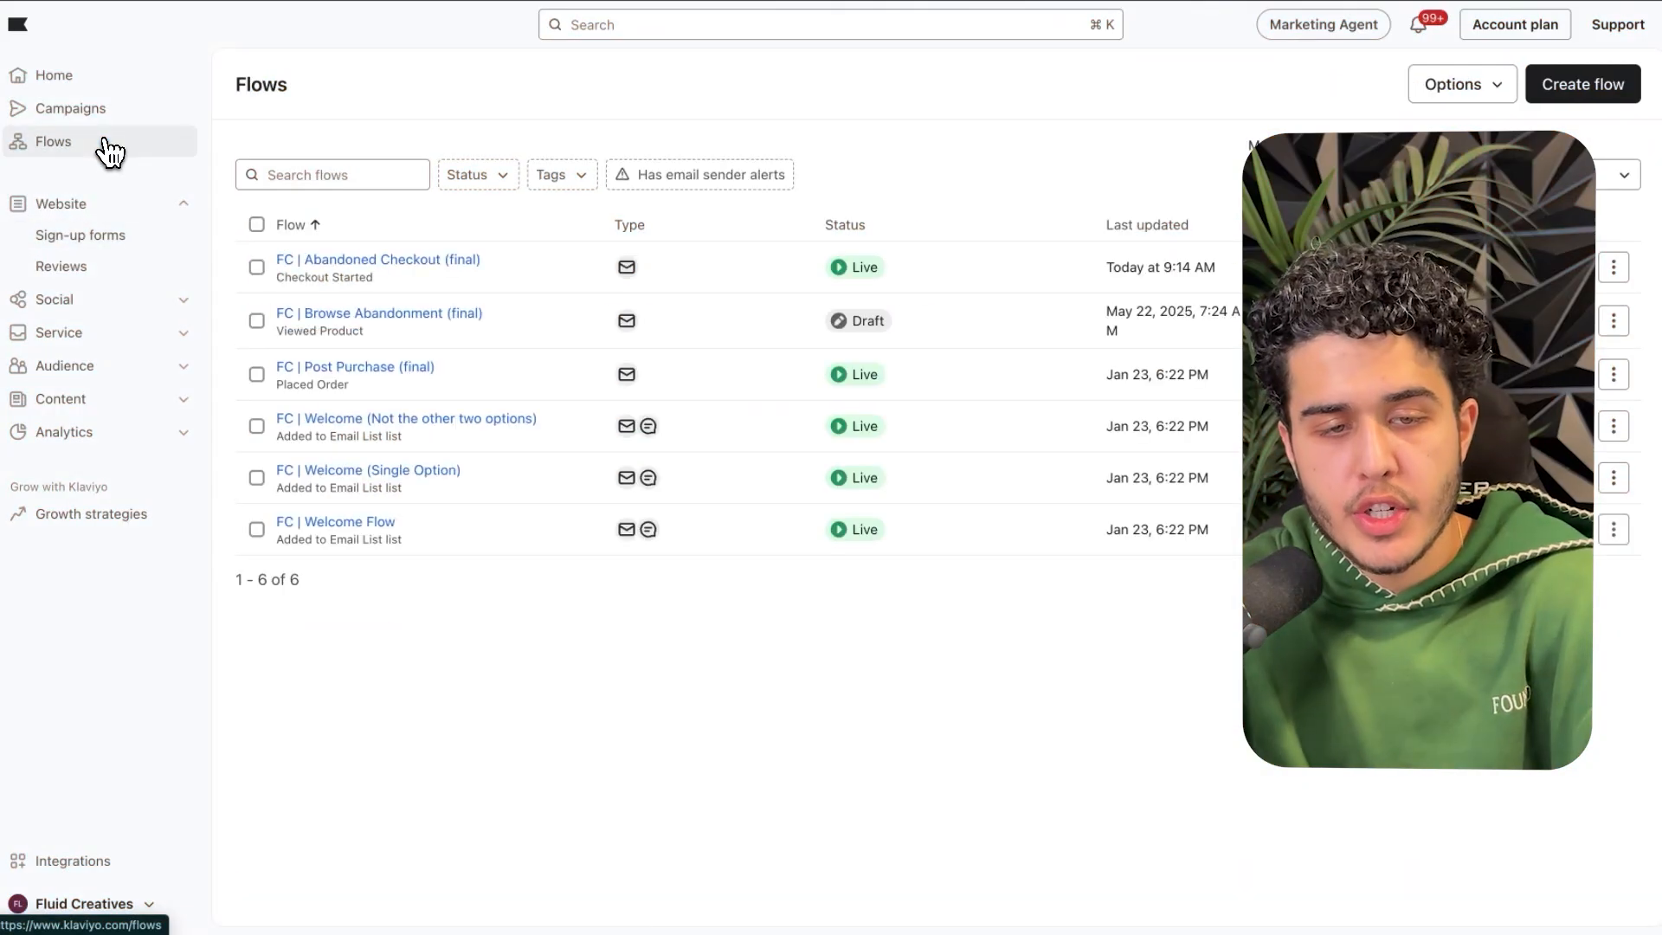
pyautogui.click(1632, 98)
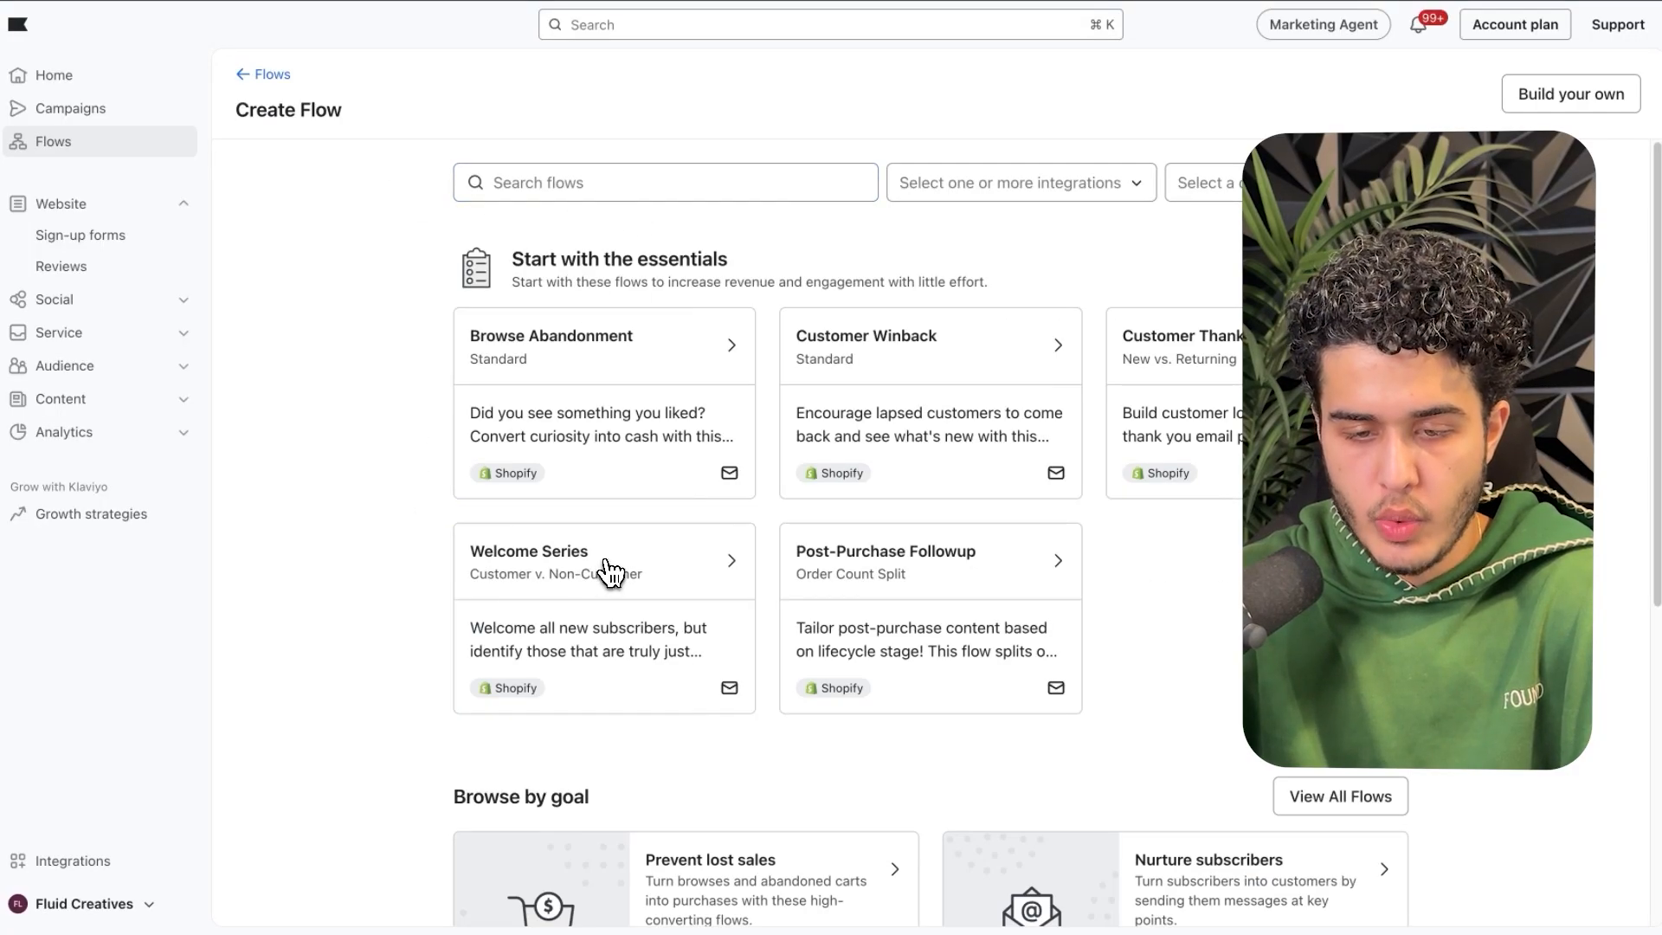
pyautogui.click(611, 571)
pyautogui.tripleClick(583, 453)
pyautogui.write('test')
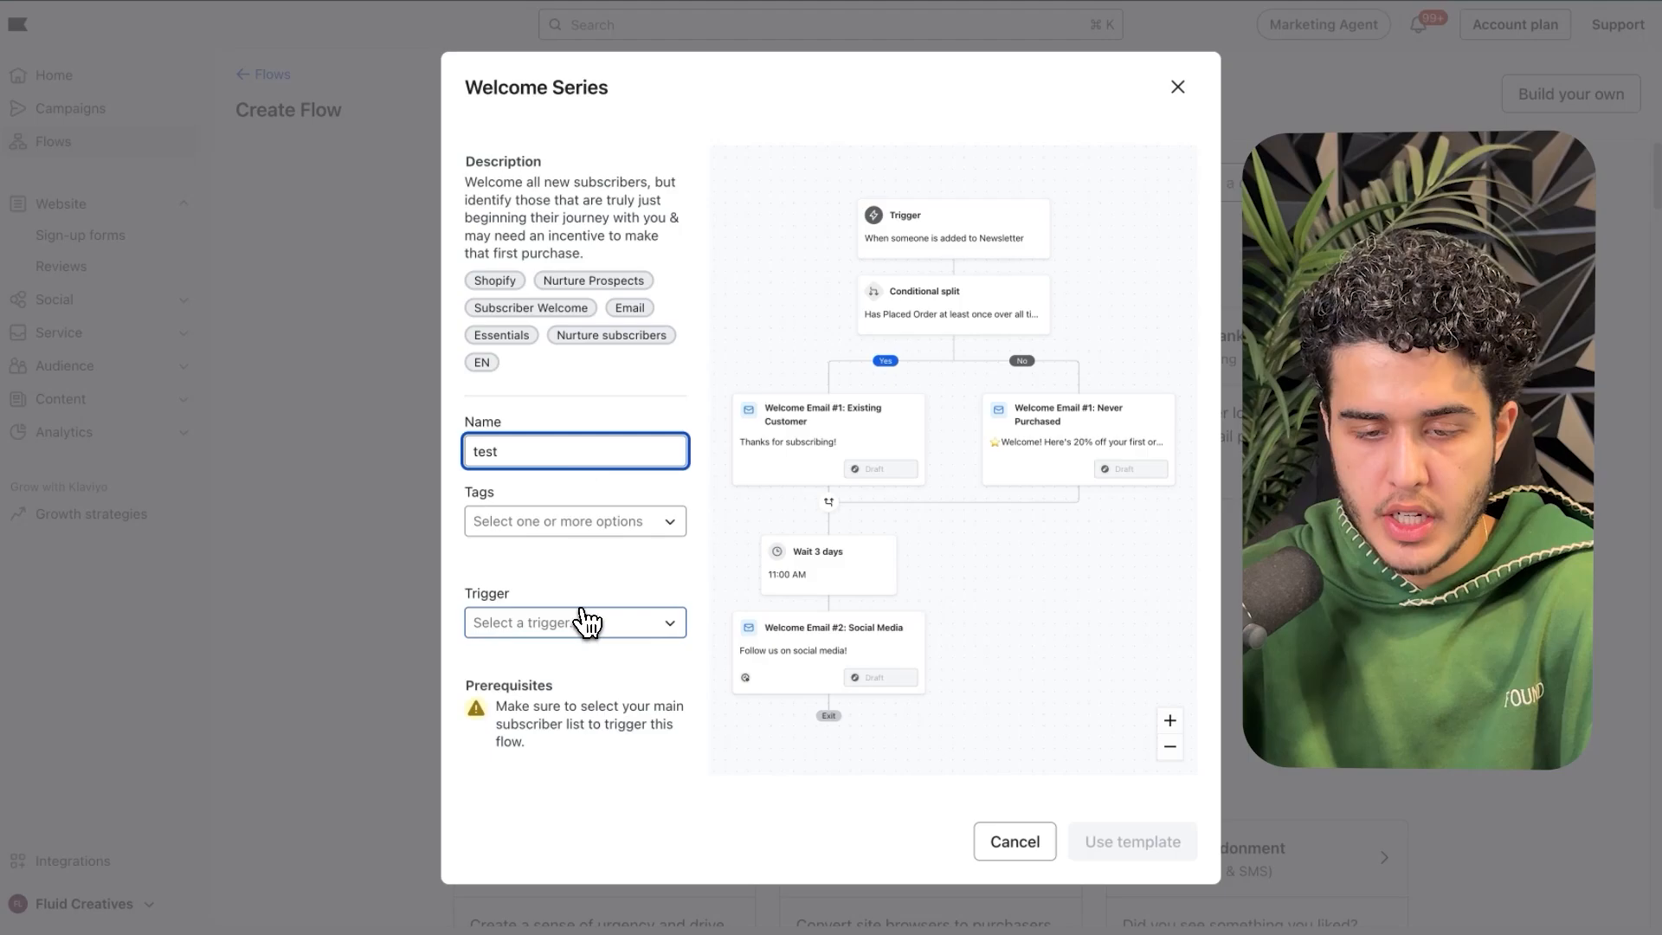
pyautogui.click(586, 622)
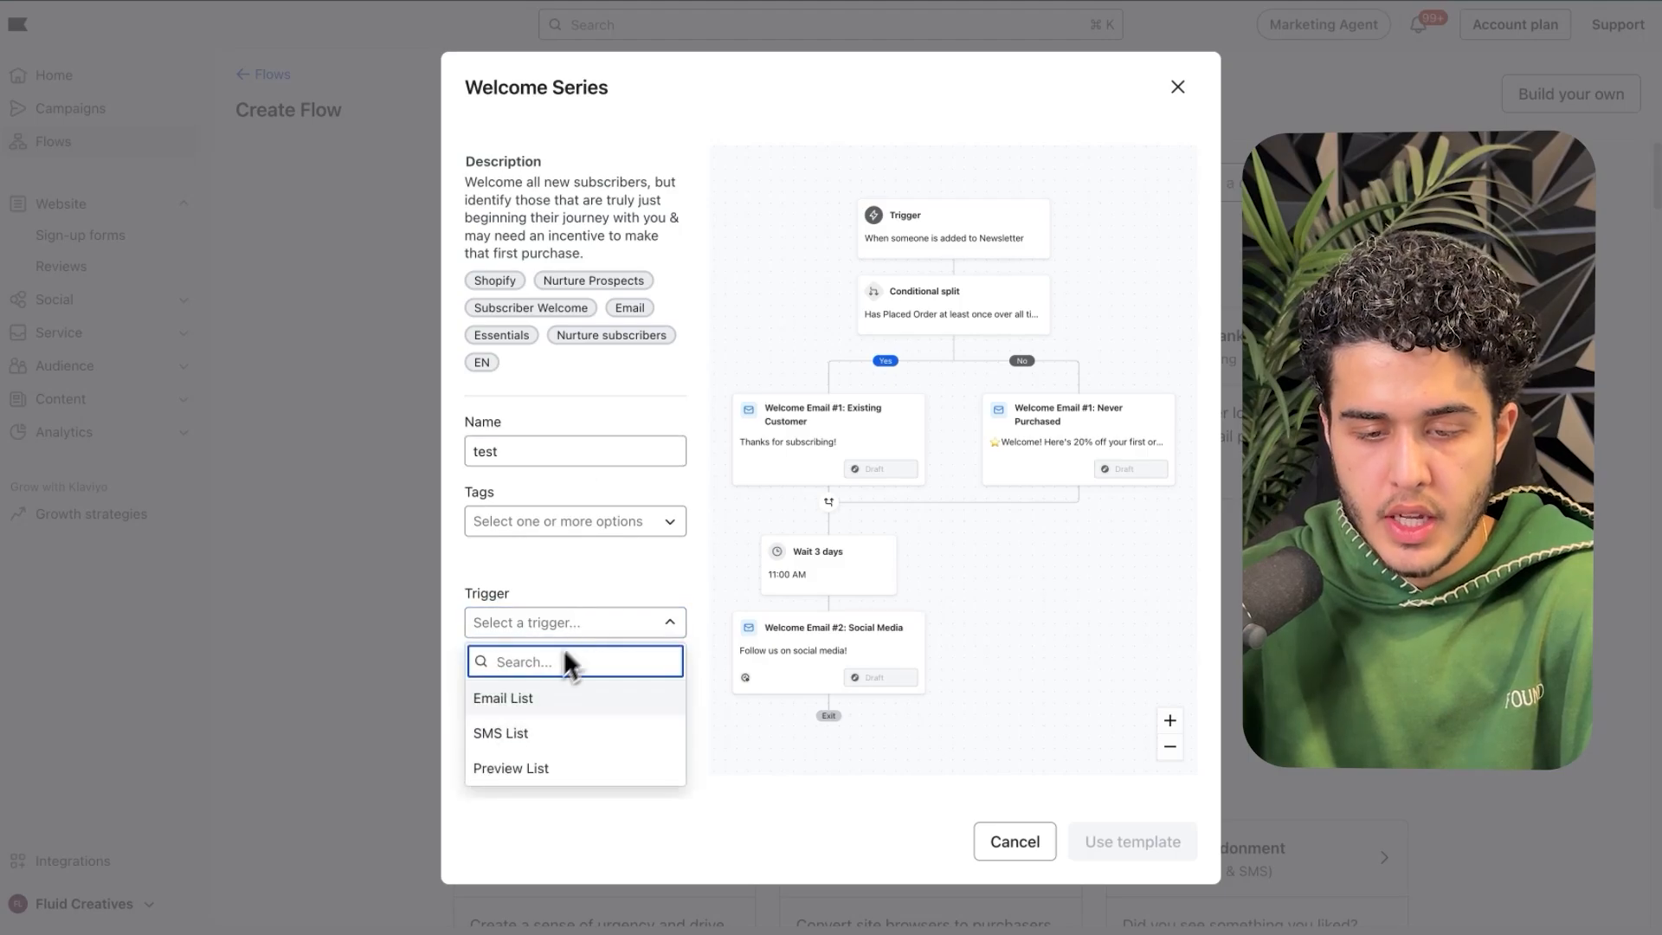
pyautogui.click(502, 699)
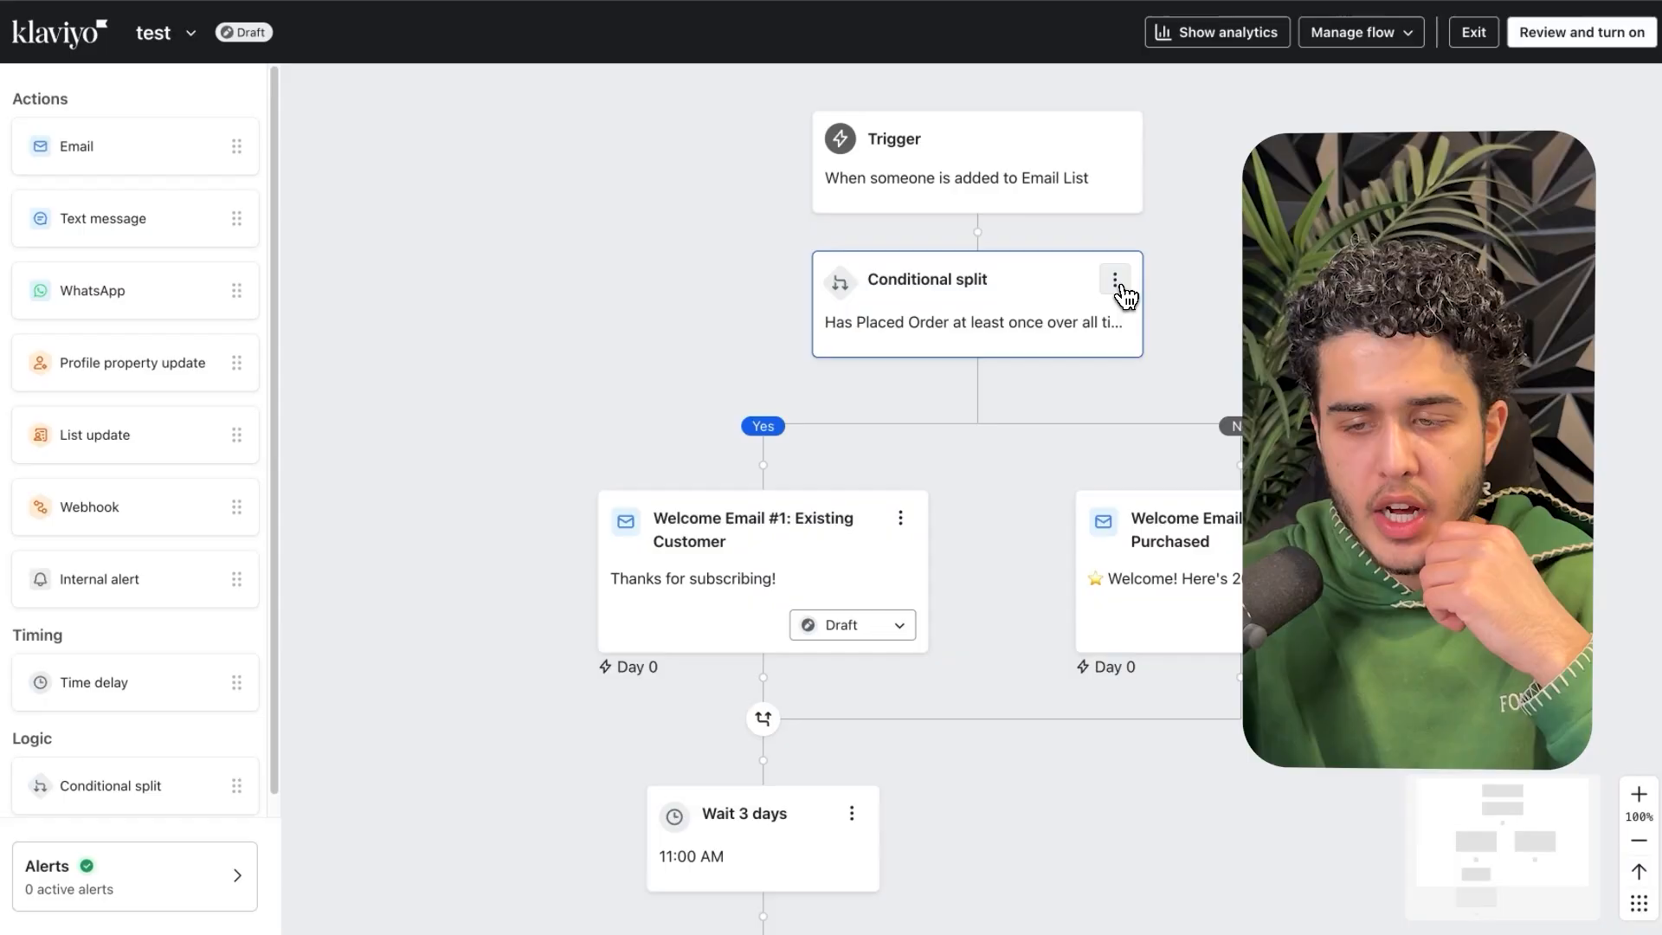
# - Delete the template's Placed Order conditional split and the 3-day time delay from the flow
pyautogui.click(1117, 286)
pyautogui.click(1160, 375)
pyautogui.click(1042, 455)
pyautogui.click(1036, 572)
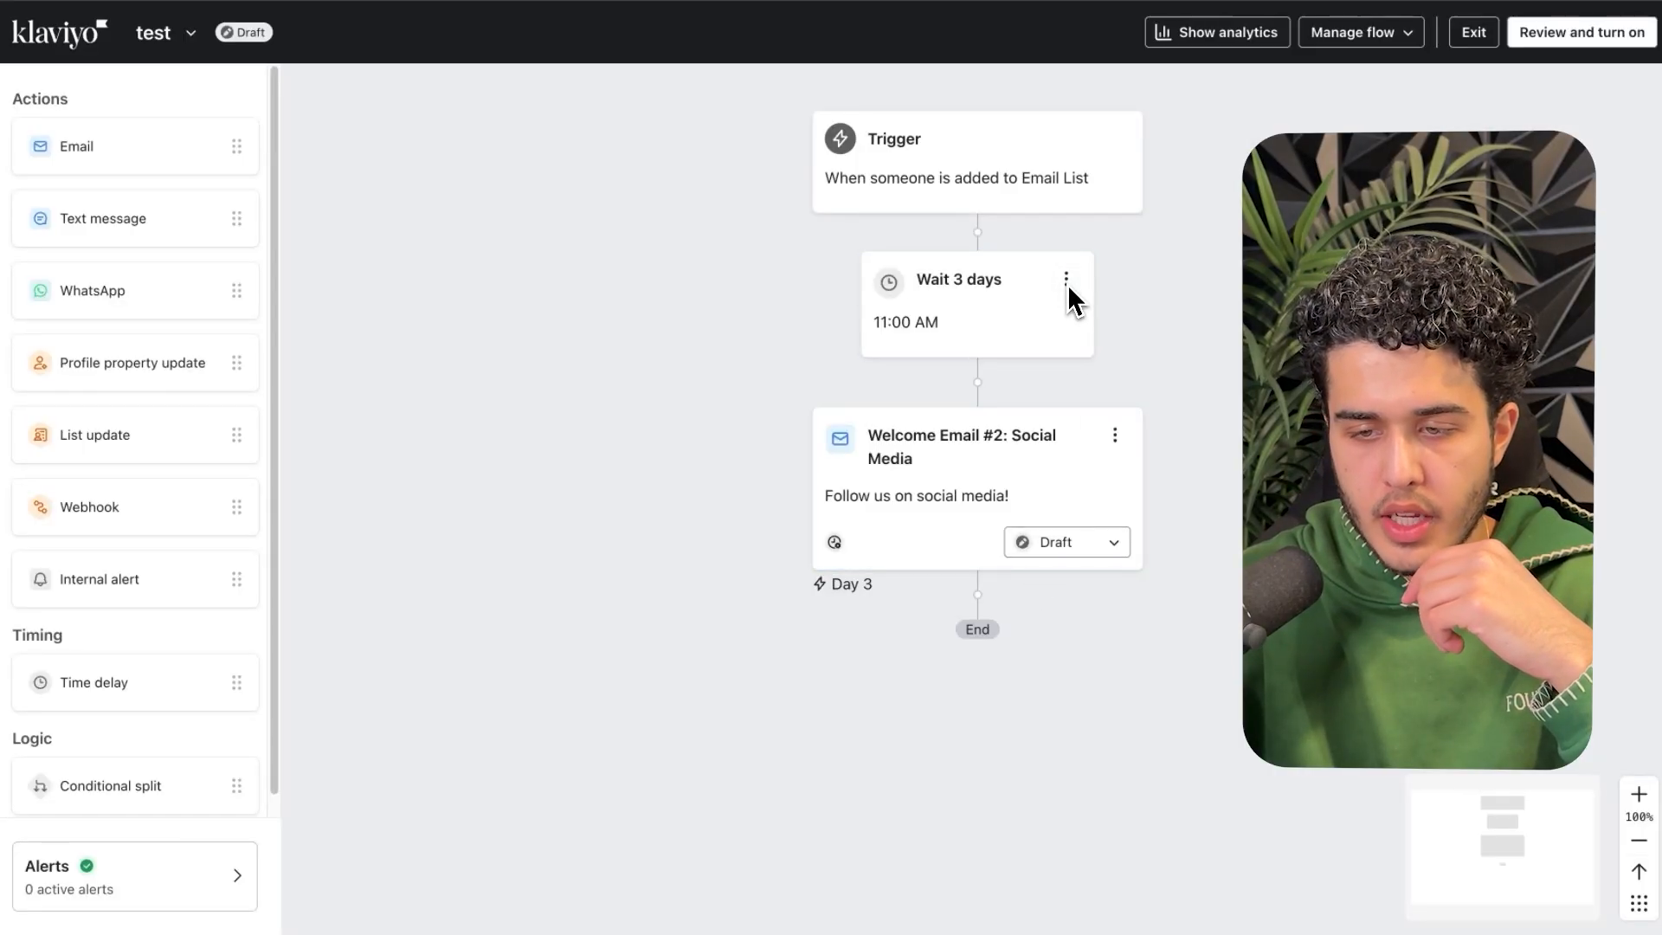
pyautogui.click(1067, 279)
pyautogui.click(1087, 359)
pyautogui.click(1047, 528)
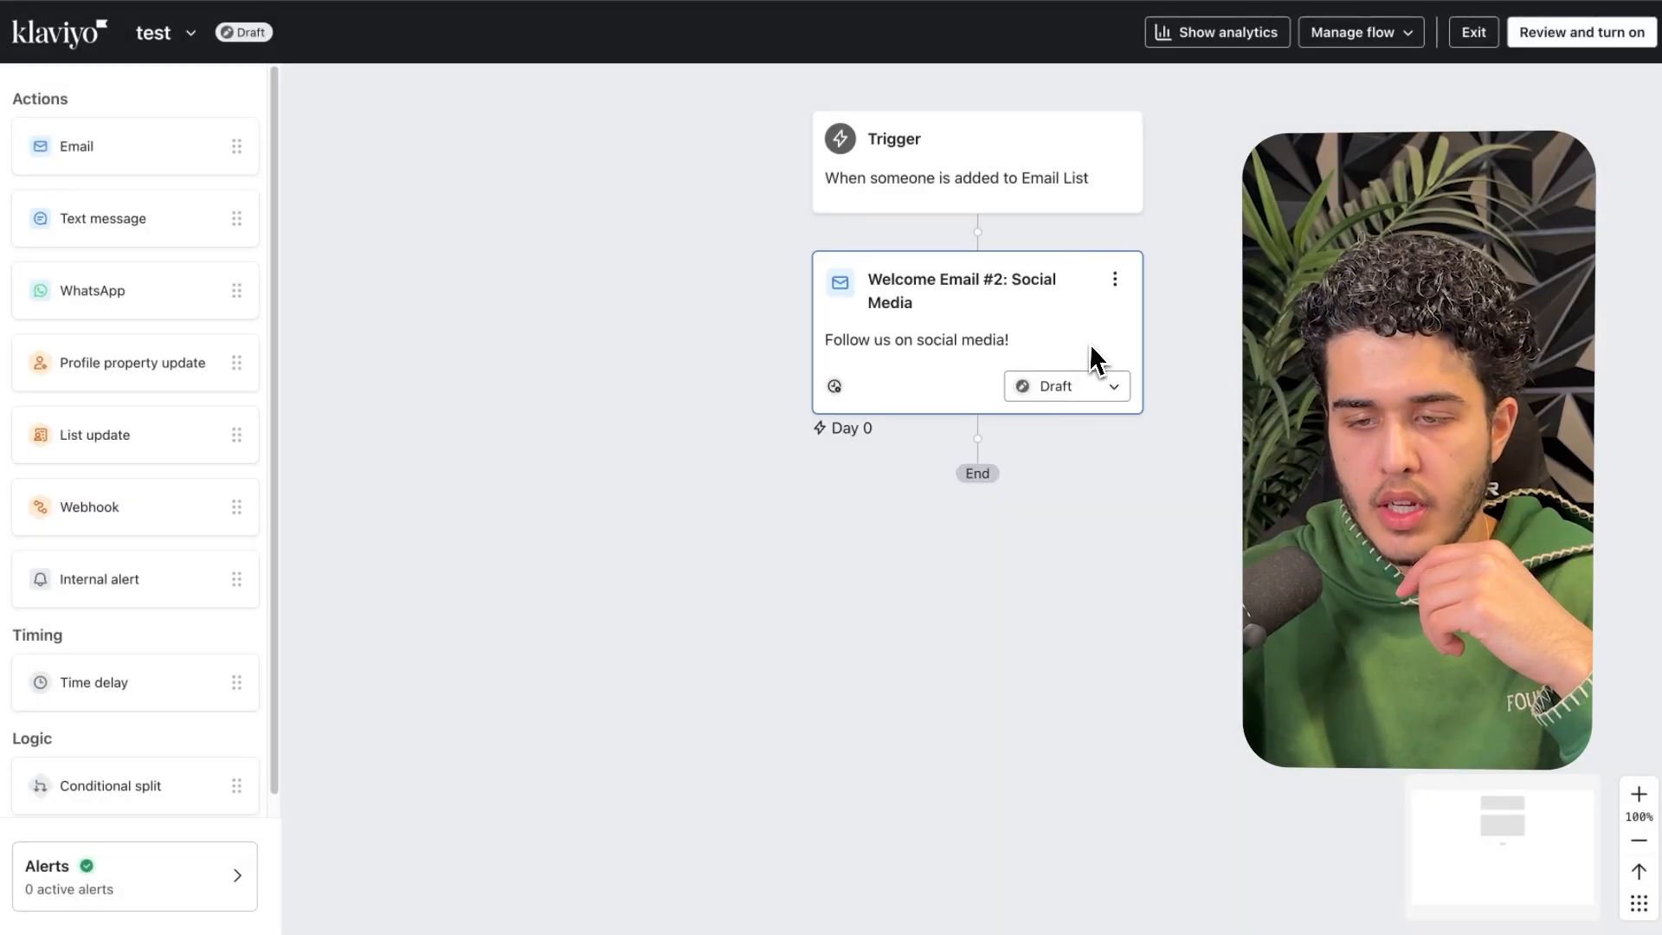
pyautogui.click(1009, 326)
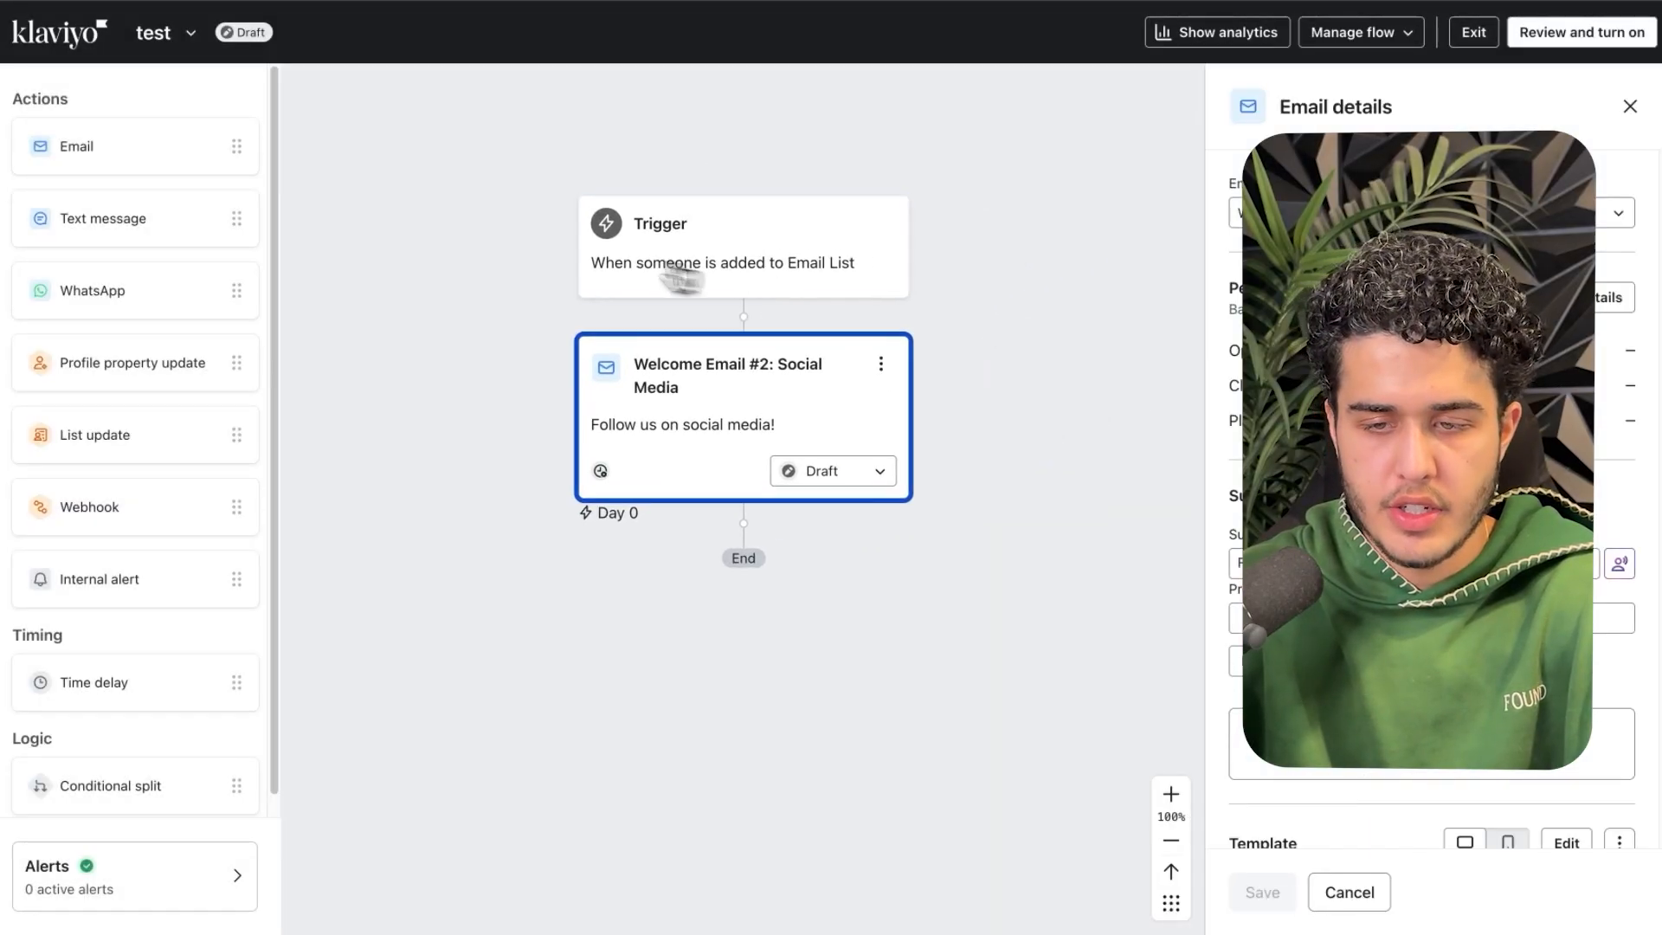
pyautogui.click(1629, 110)
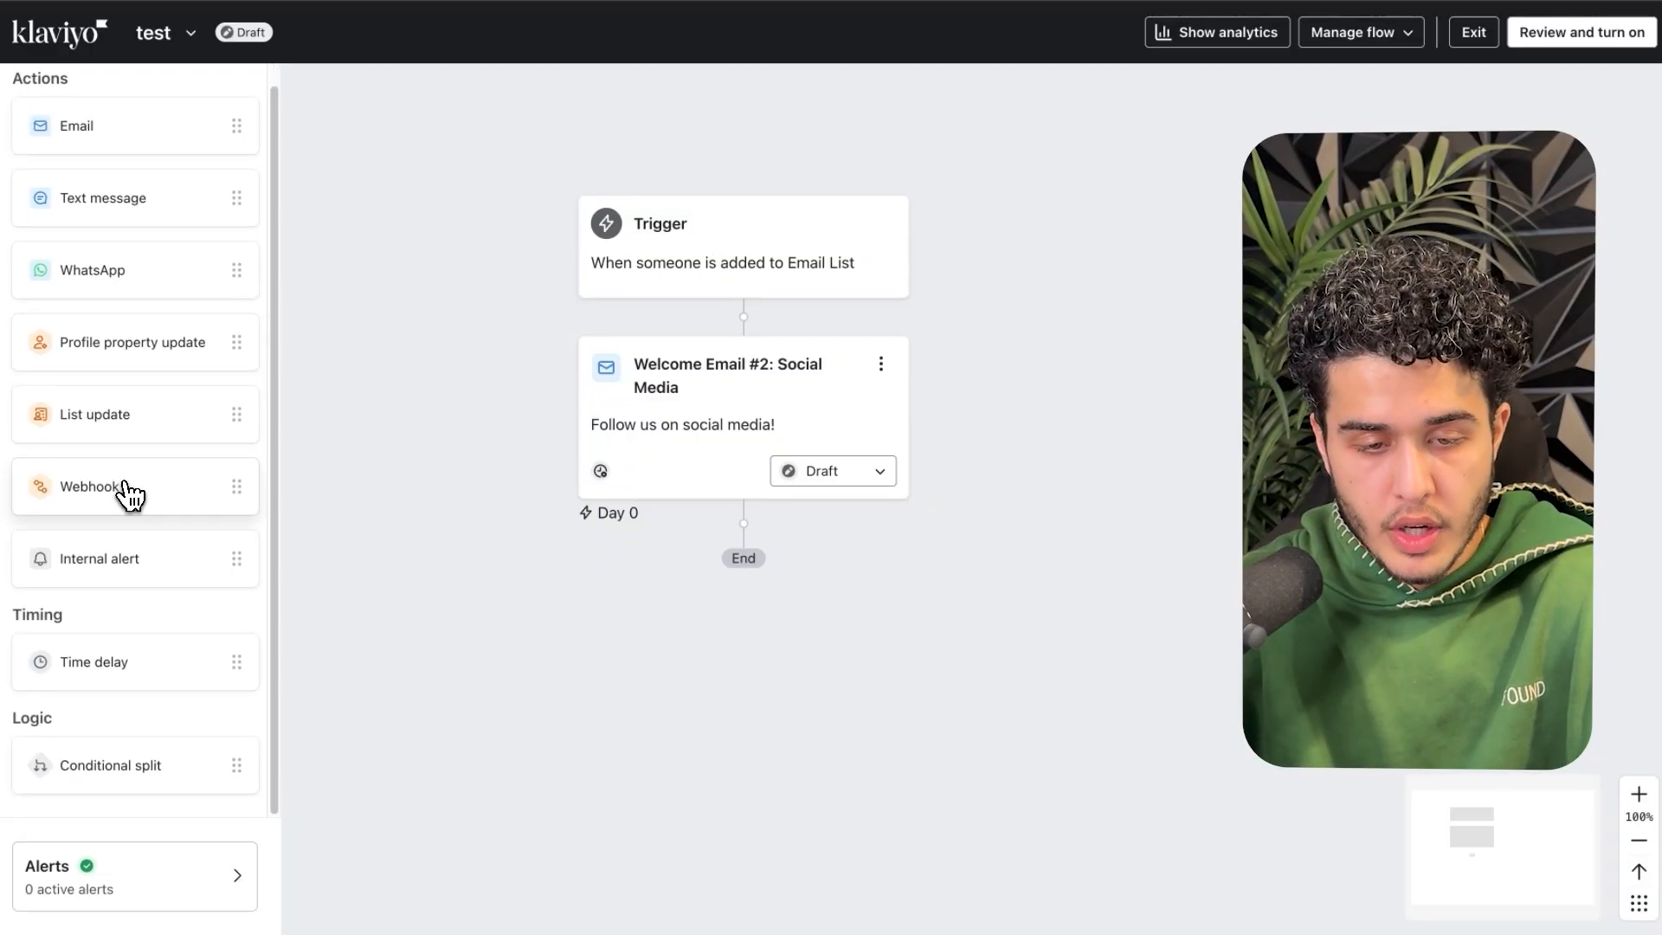
# - Insert a conditional split between the trigger and the welcome email, using the "Properties about someone" condition
pyautogui.moveTo(81, 771); pyautogui.dragTo(683, 338)
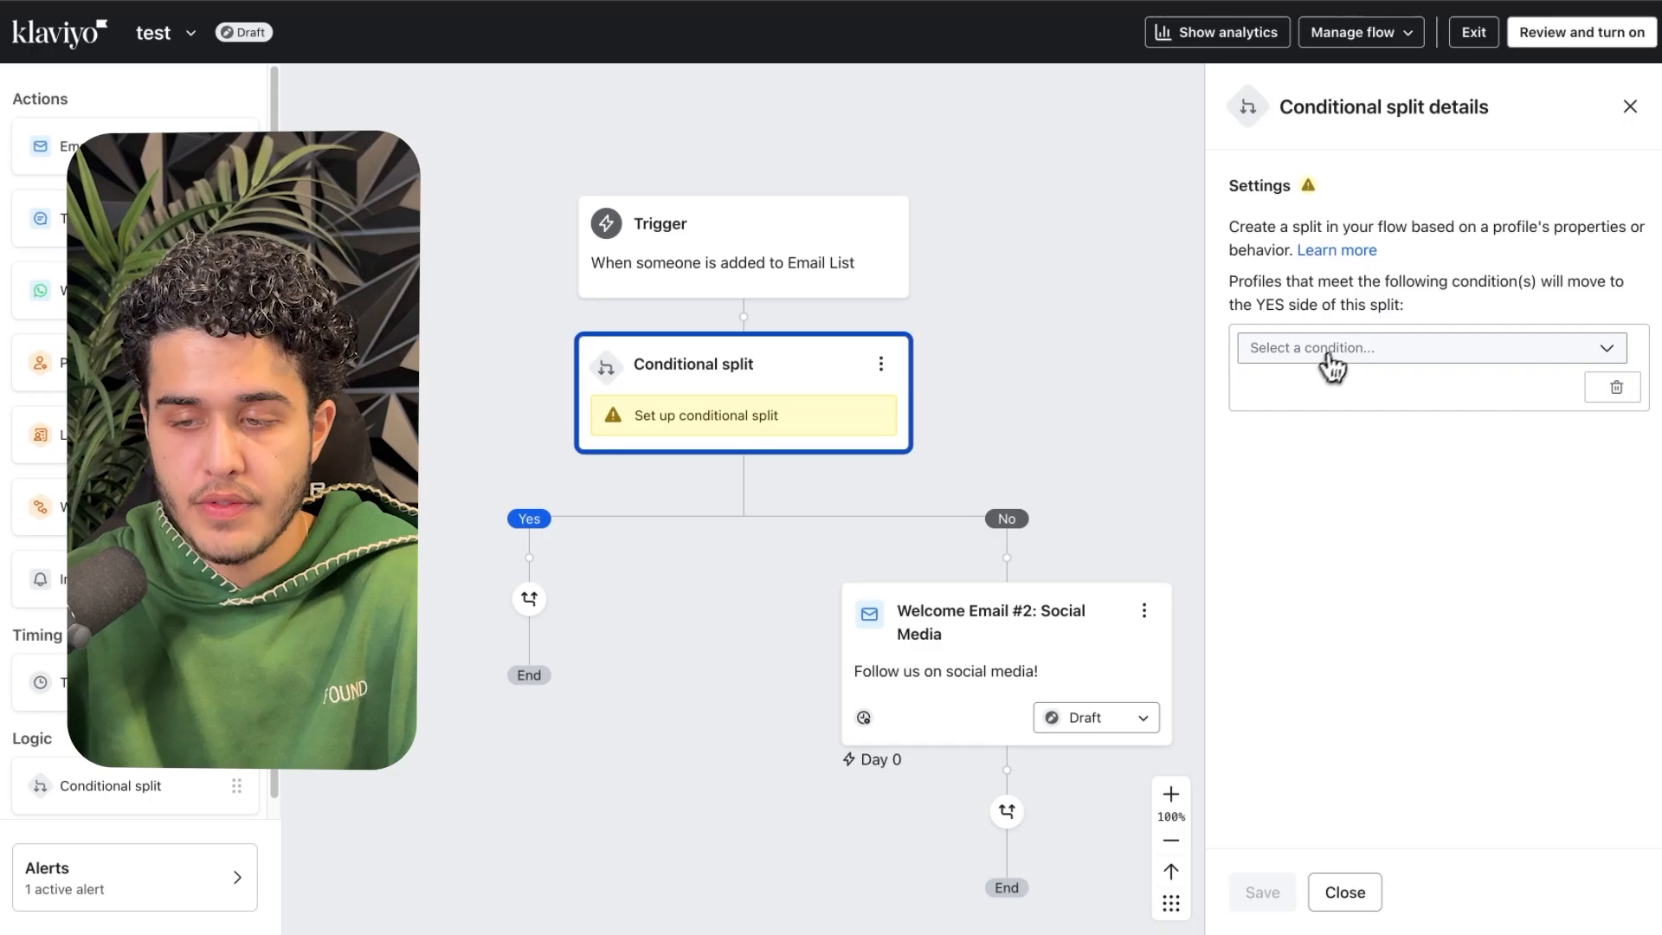
pyautogui.click(1325, 355)
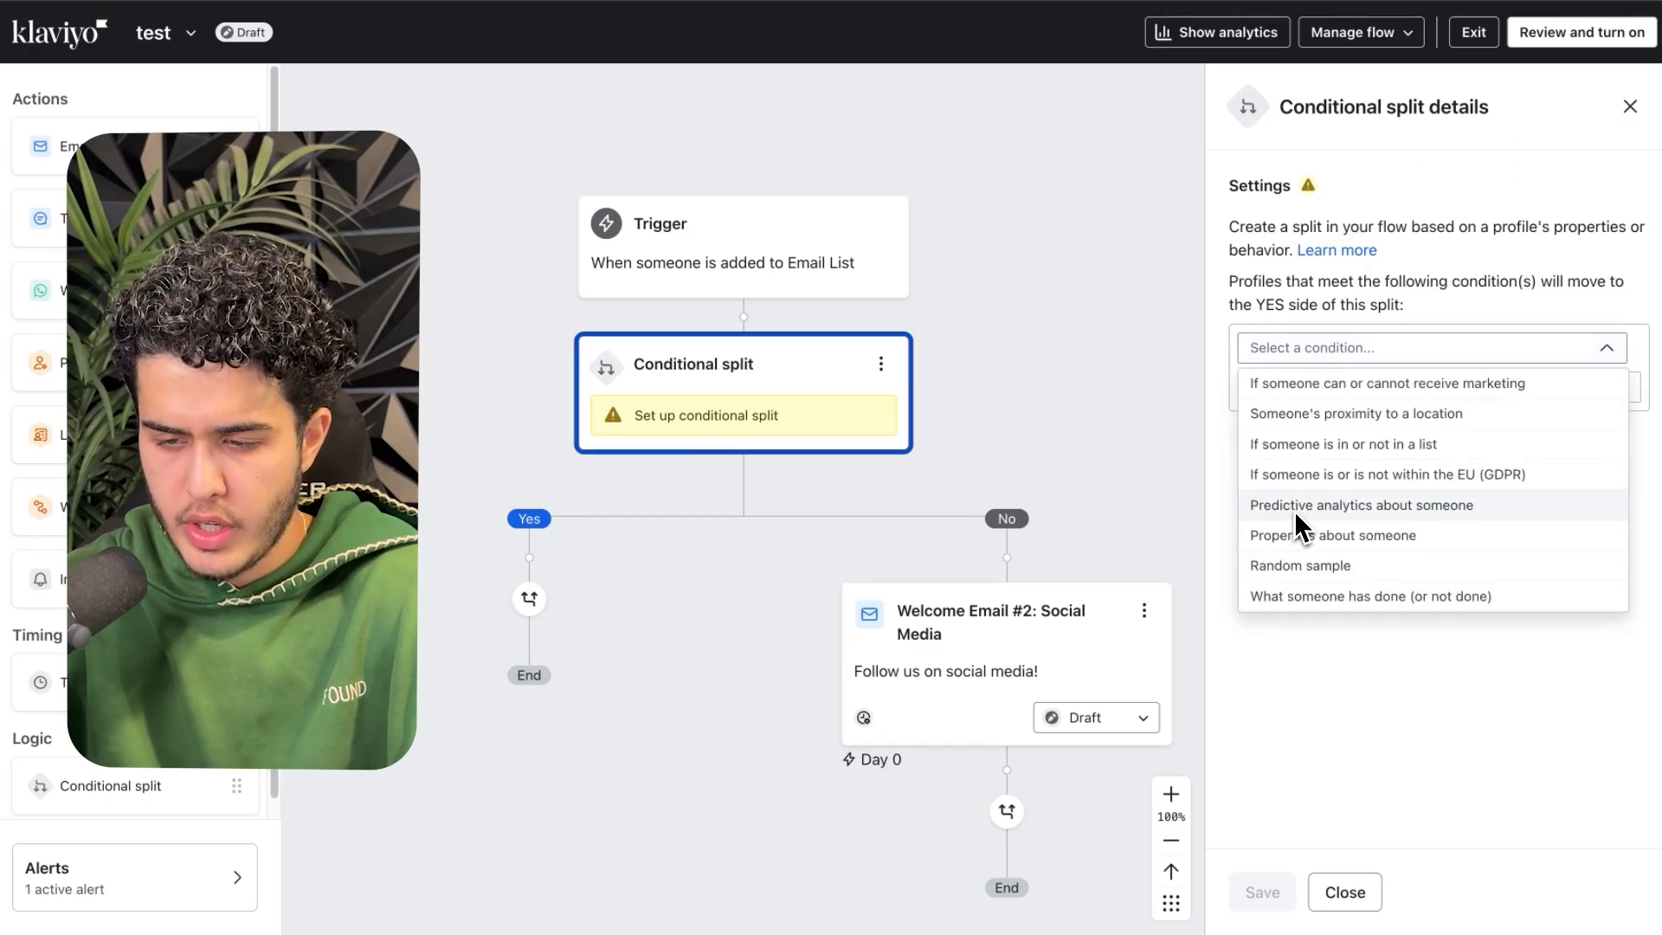
pyautogui.click(1264, 536)
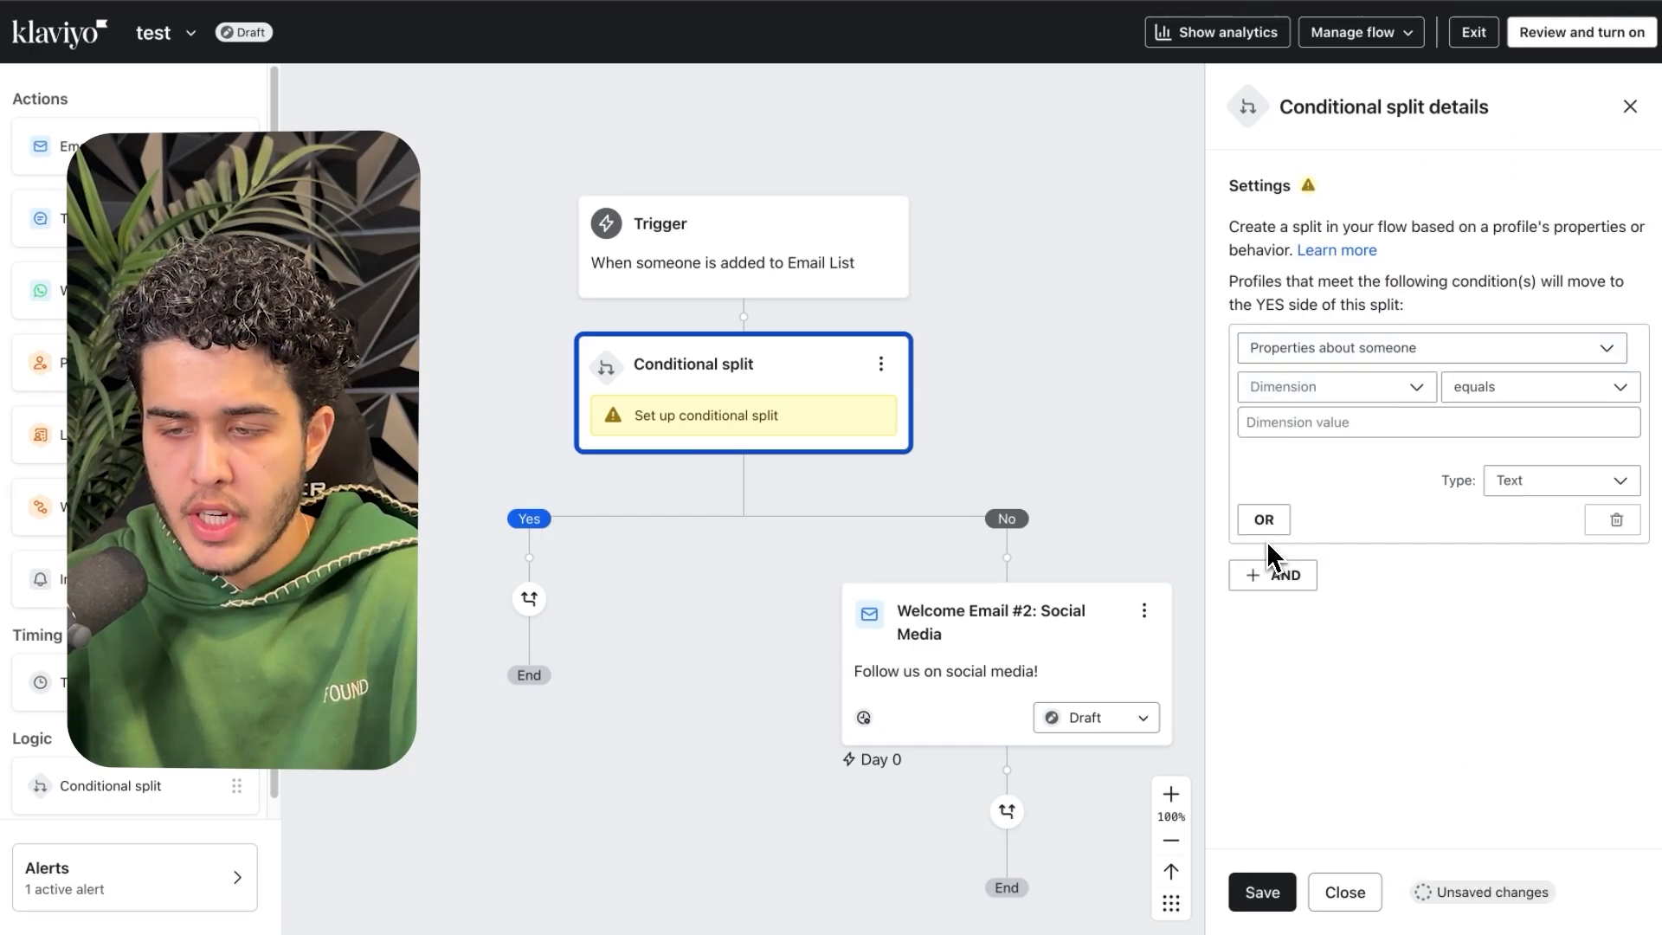
# - Set the split's condition to Clothing equals Men's Clothing and save it
pyautogui.click(1317, 389)
pyautogui.click(1315, 433)
pyautogui.write('l')
pyautogui.press('BackSpace')
pyautogui.write('clothing')
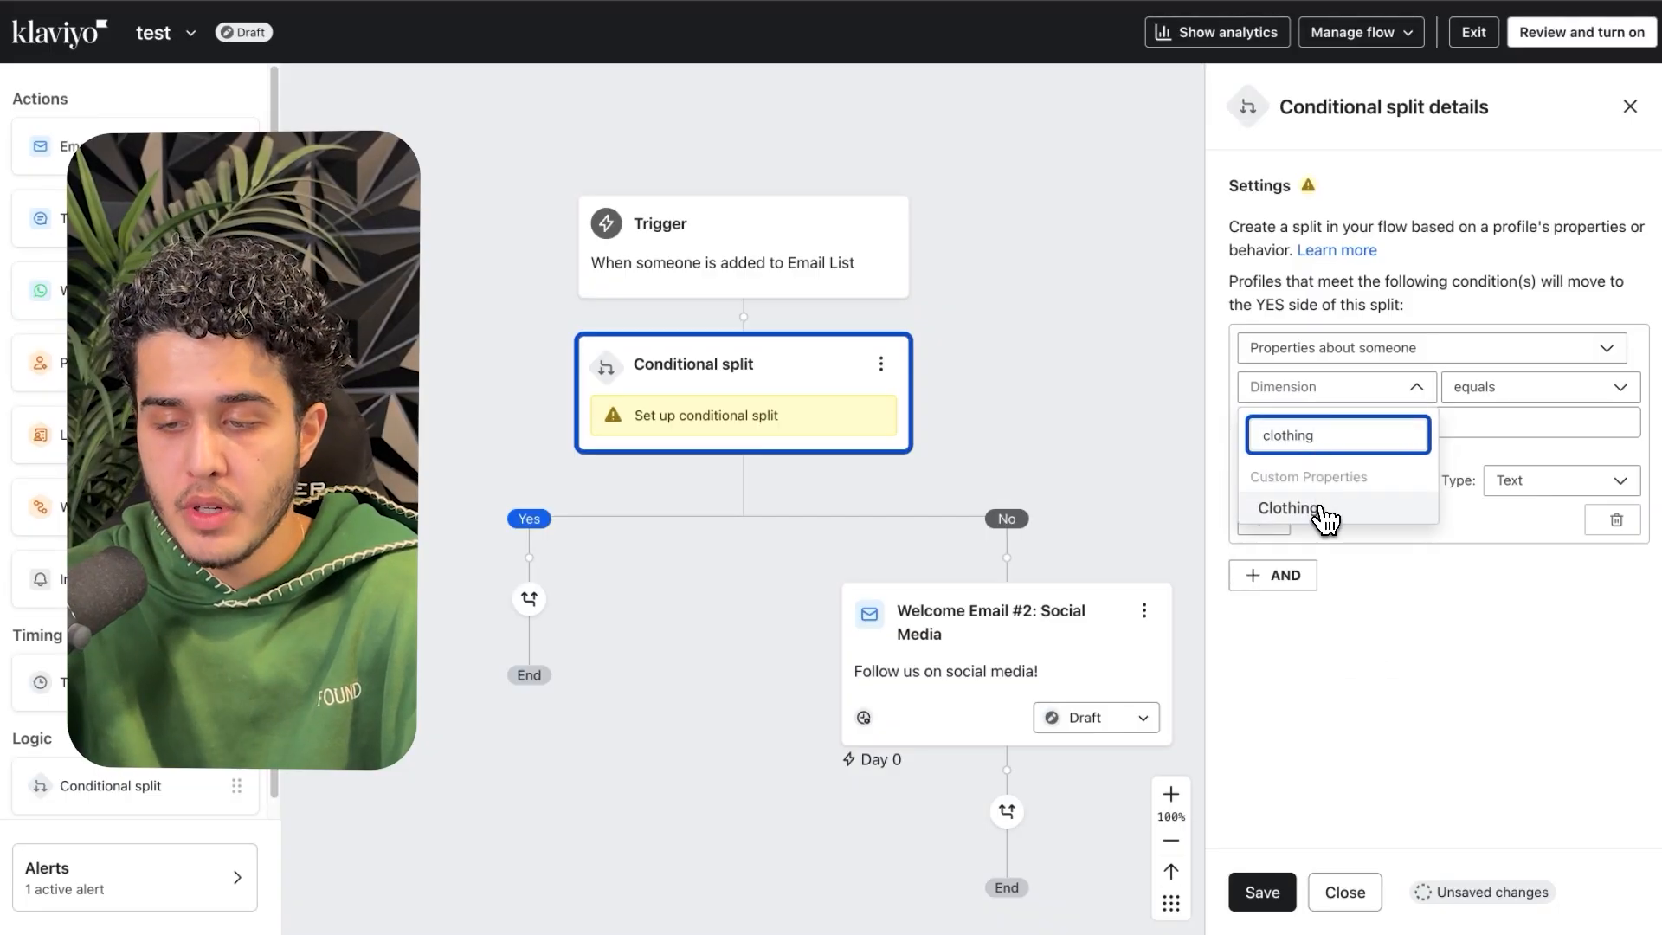
pyautogui.click(1288, 508)
pyautogui.click(1389, 432)
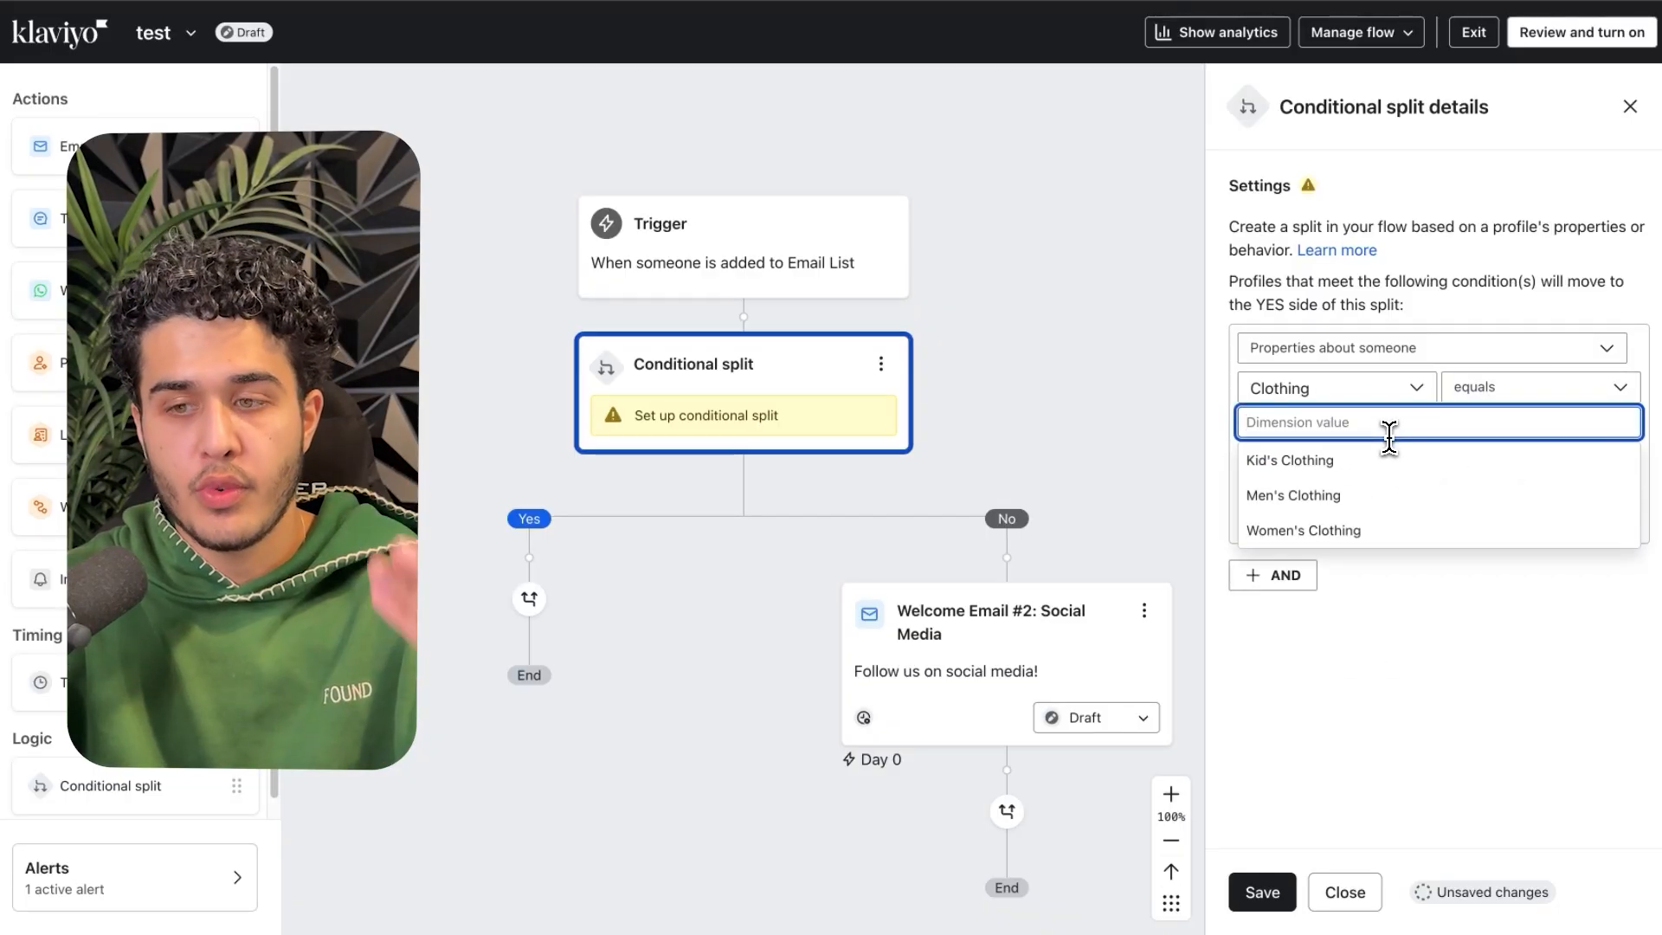
pyautogui.click(1238, 501)
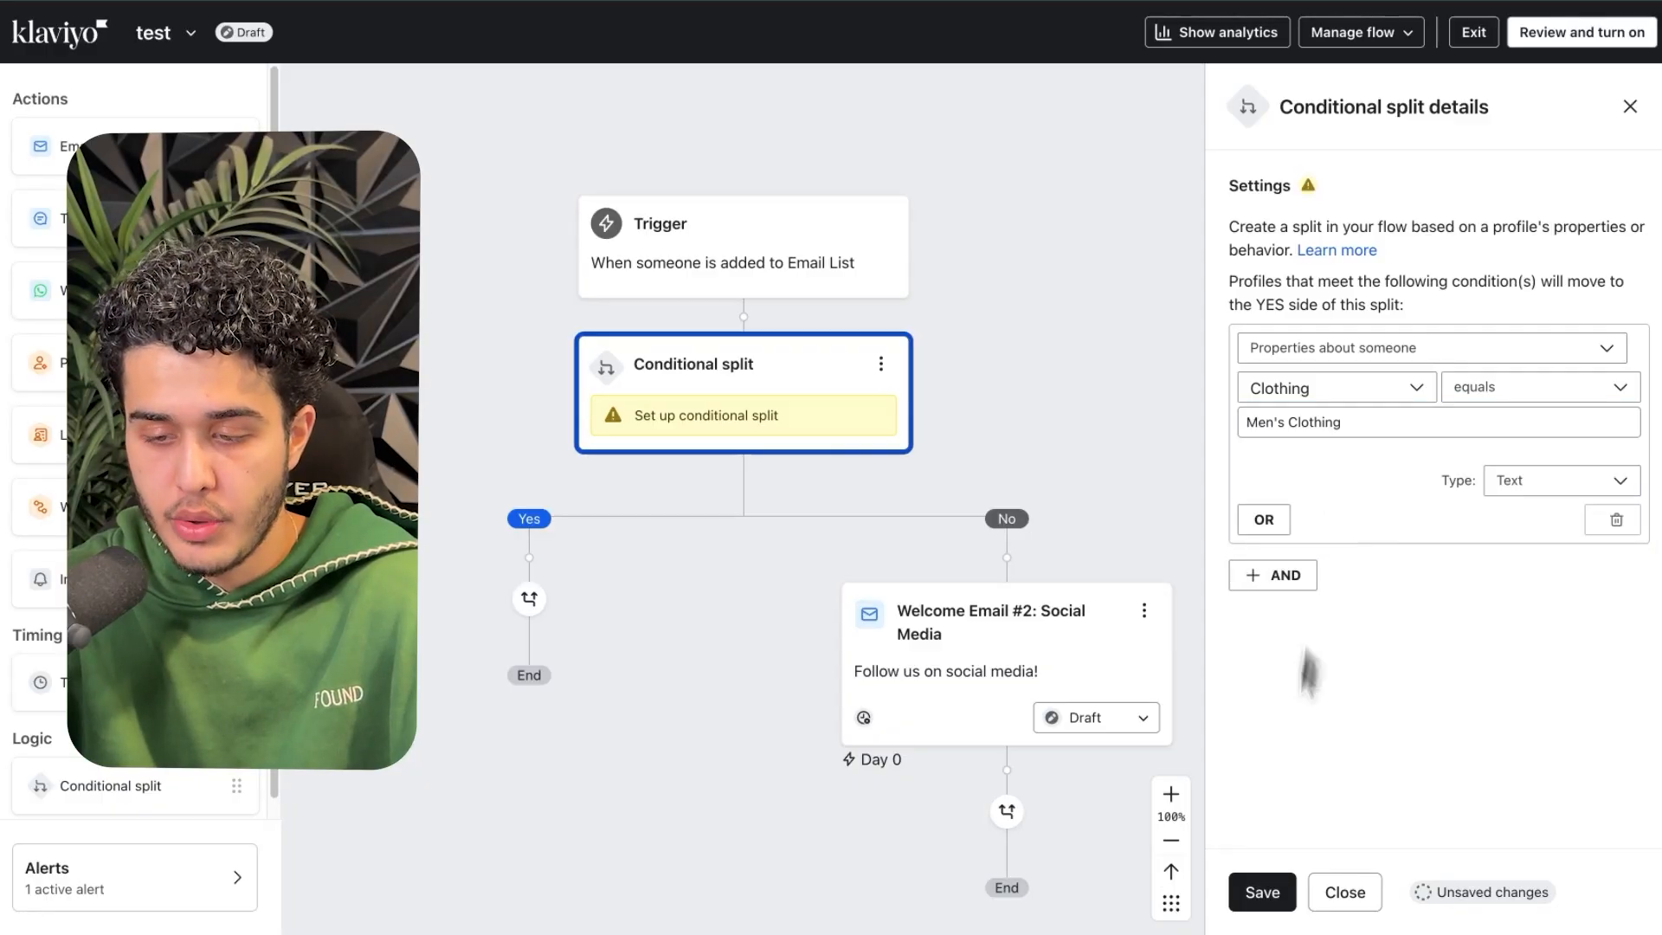
pyautogui.click(1264, 892)
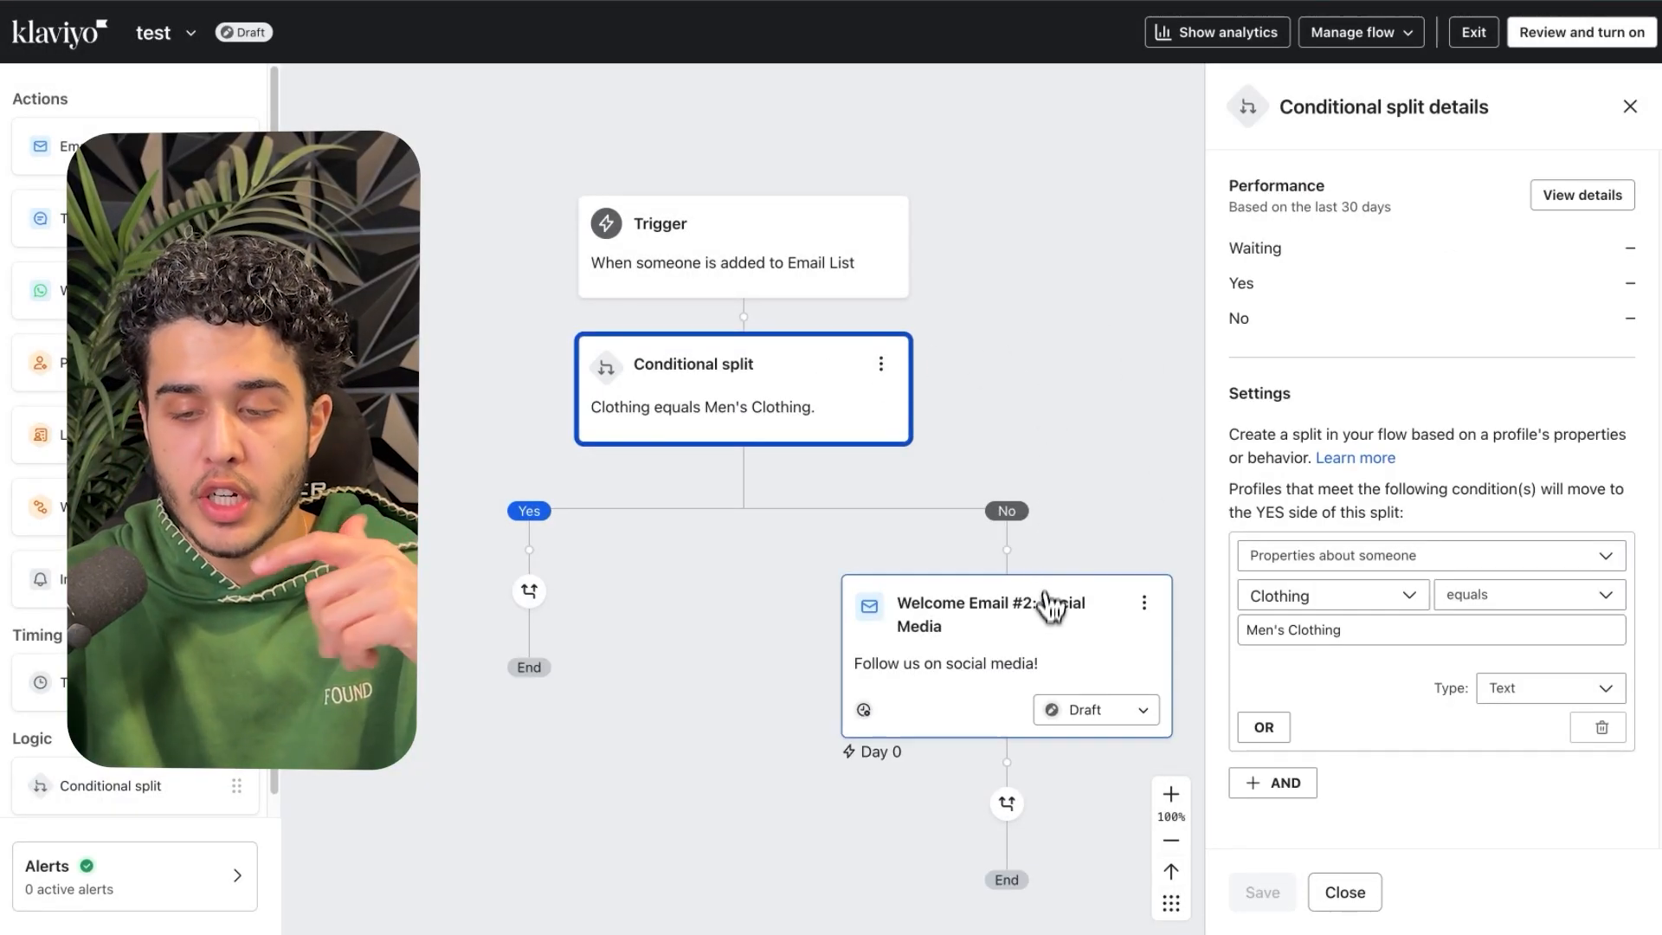
# - Move Welcome Email #2: Social Media onto the Yes branch of the Men's Clothing split
pyautogui.moveTo(1052, 611); pyautogui.dragTo(530, 581)
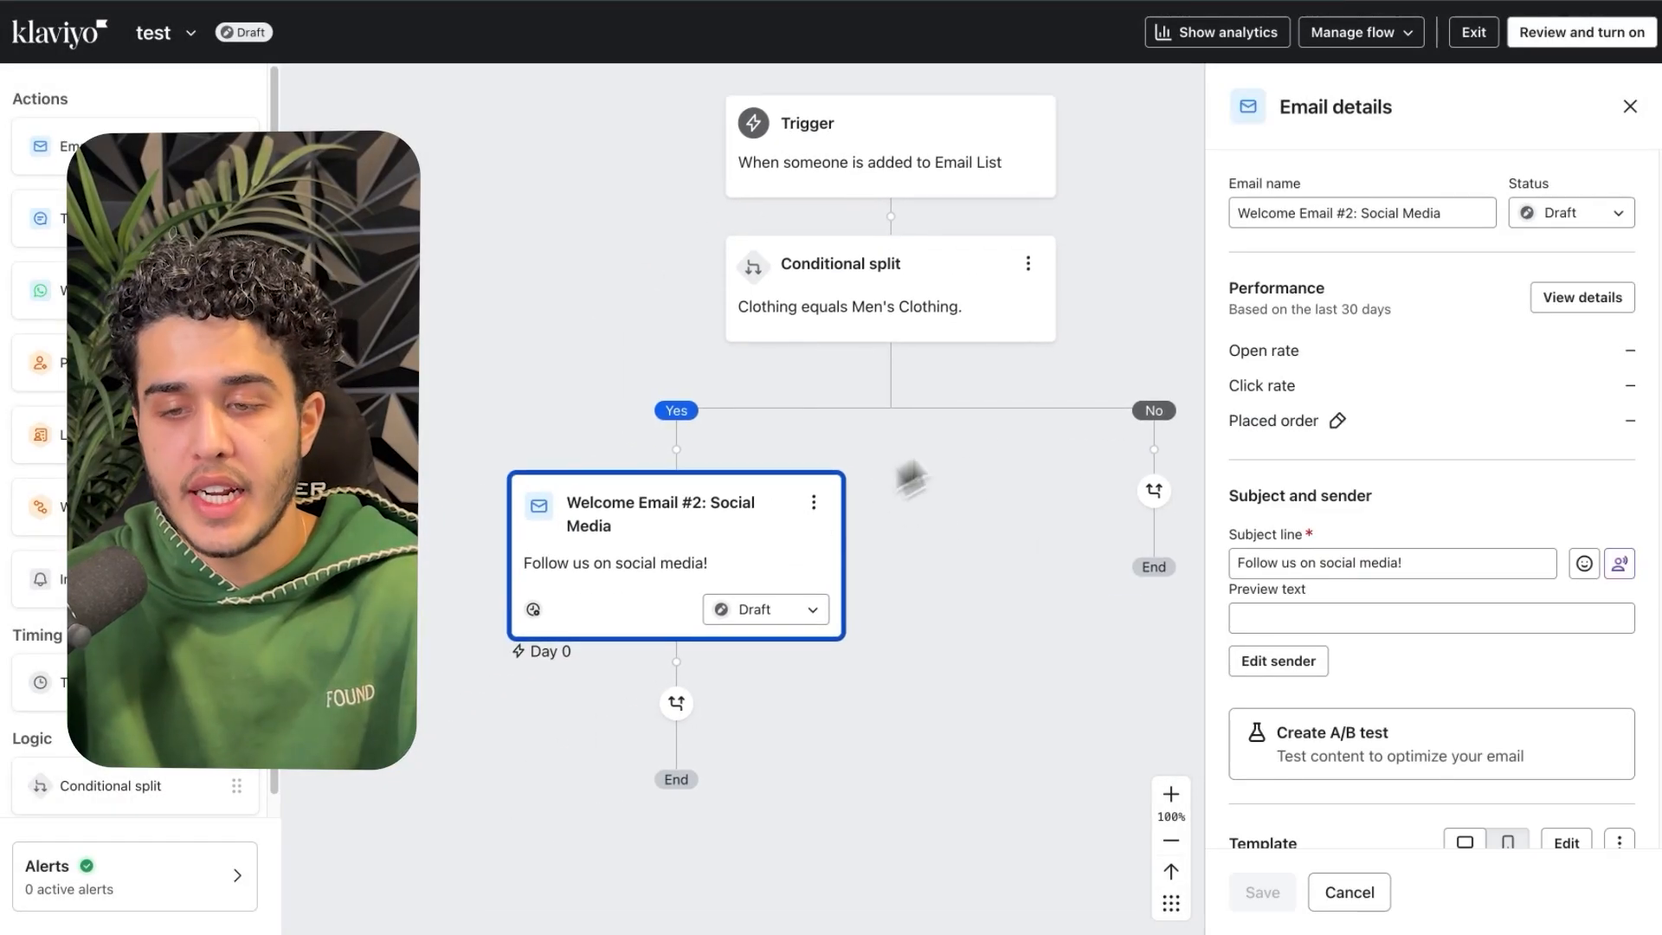
pyautogui.scroll(-3, 1061, 364)
pyautogui.hscroll(2, 1061, 364)
pyautogui.hscroll(1, 931, 322)
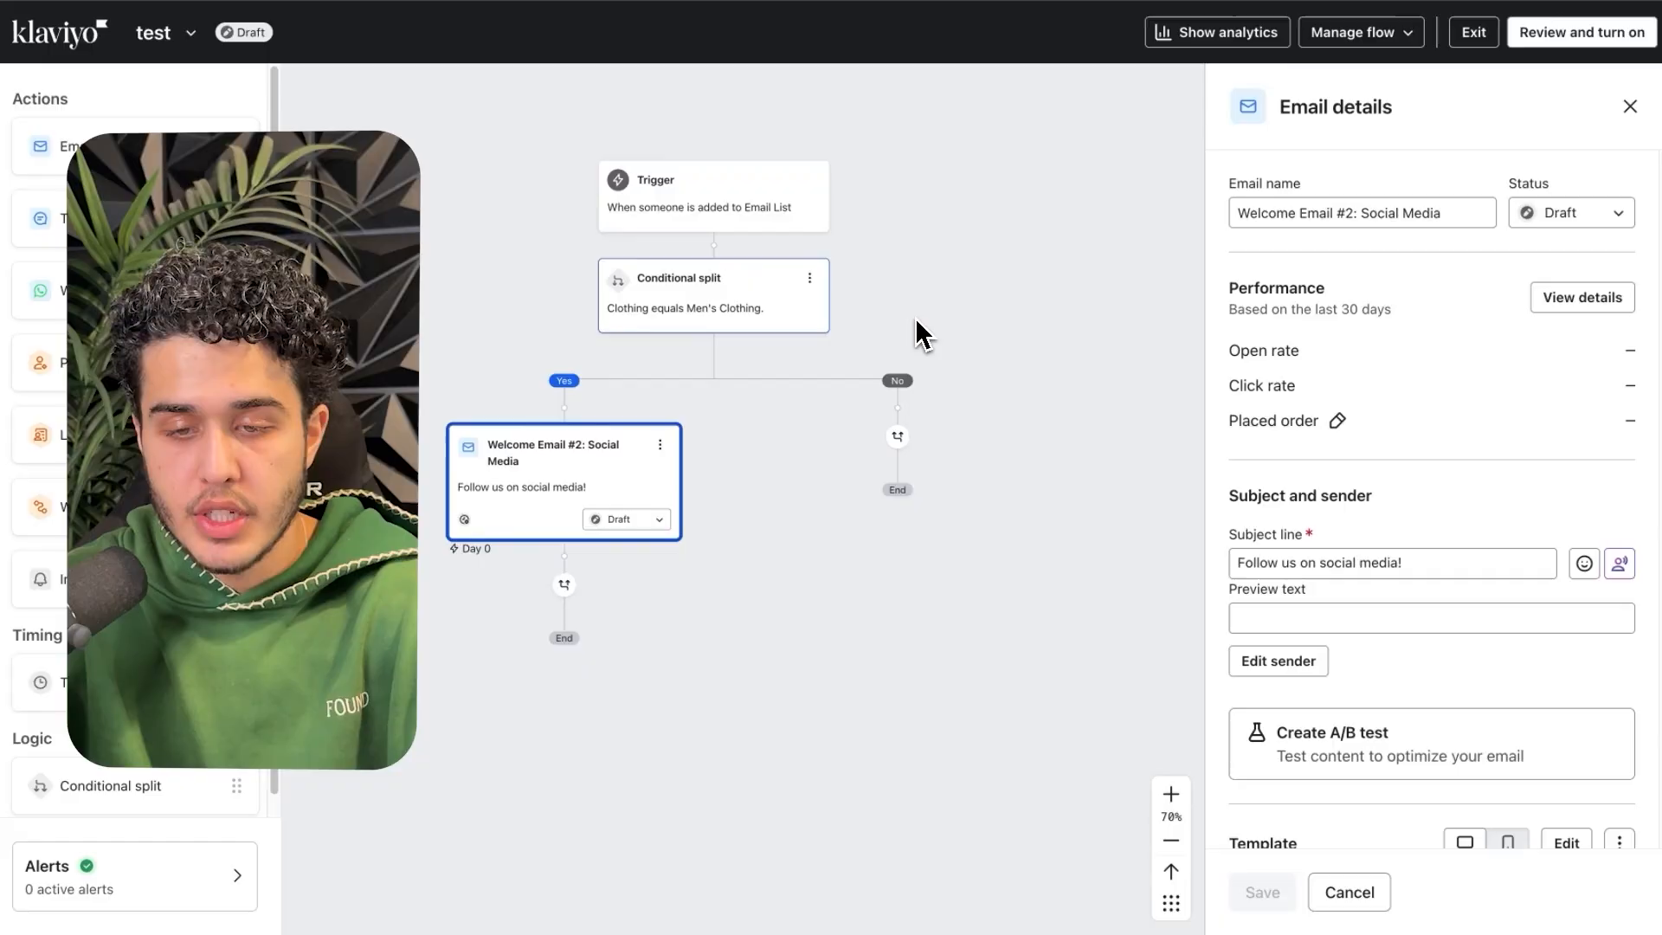
pyautogui.hscroll(1, 918, 325)
# - Add a second conditional split on the No branch with the property condition Clothing equals Women's Clothing, and save it
pyautogui.moveTo(111, 785); pyautogui.dragTo(844, 408)
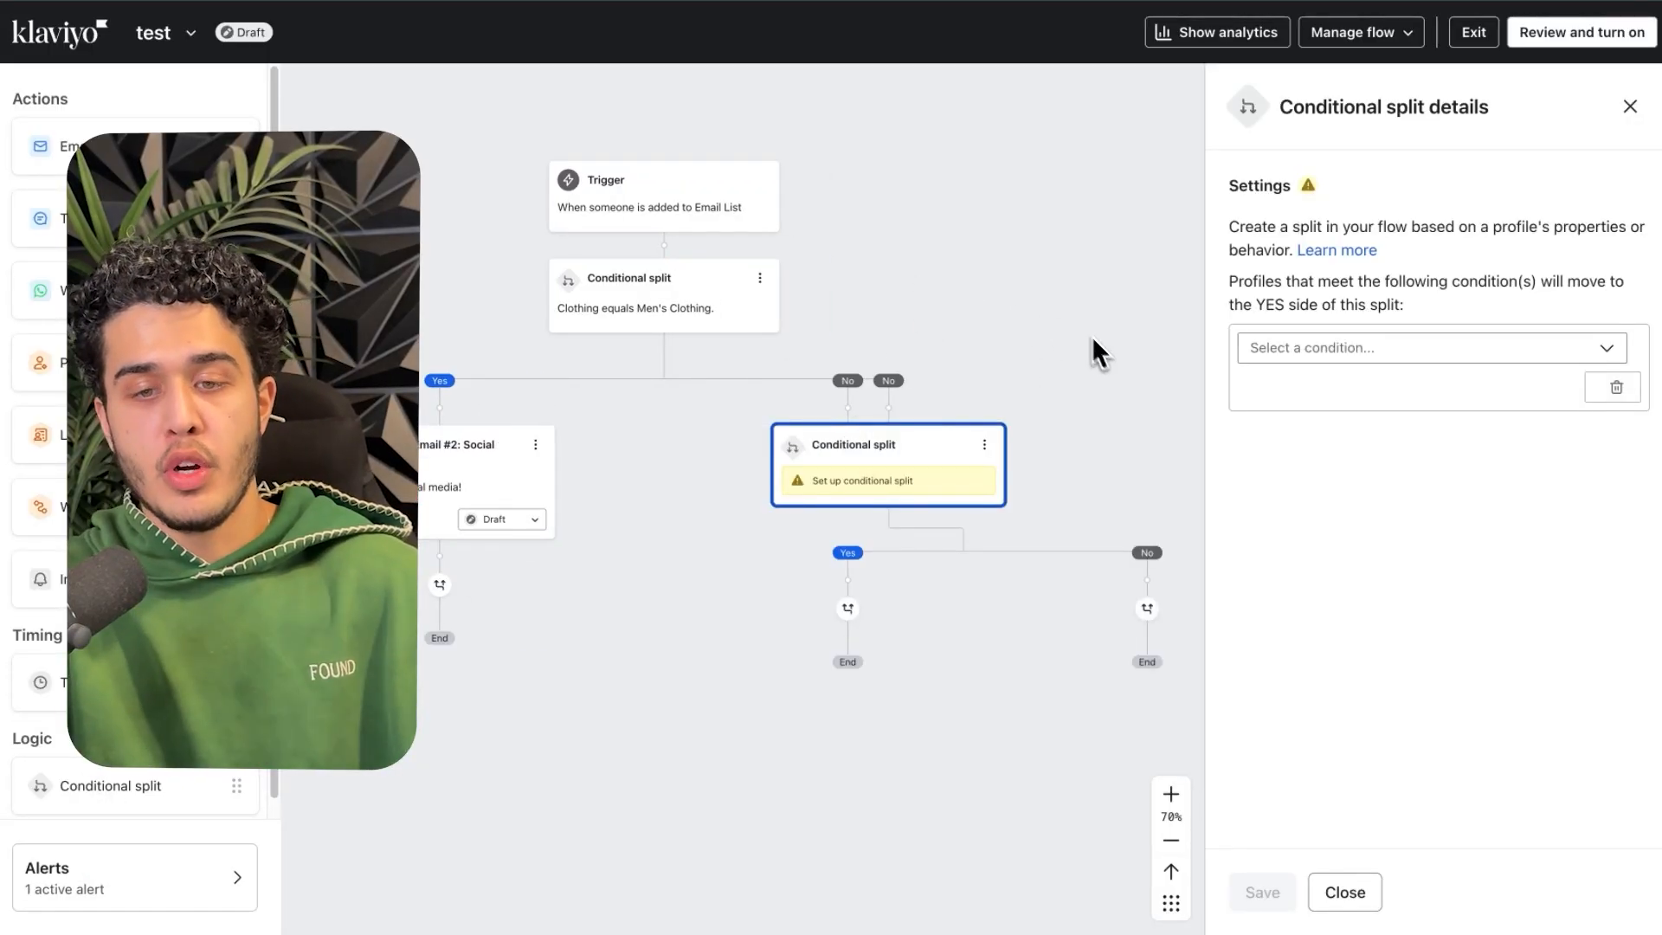
pyautogui.click(1437, 350)
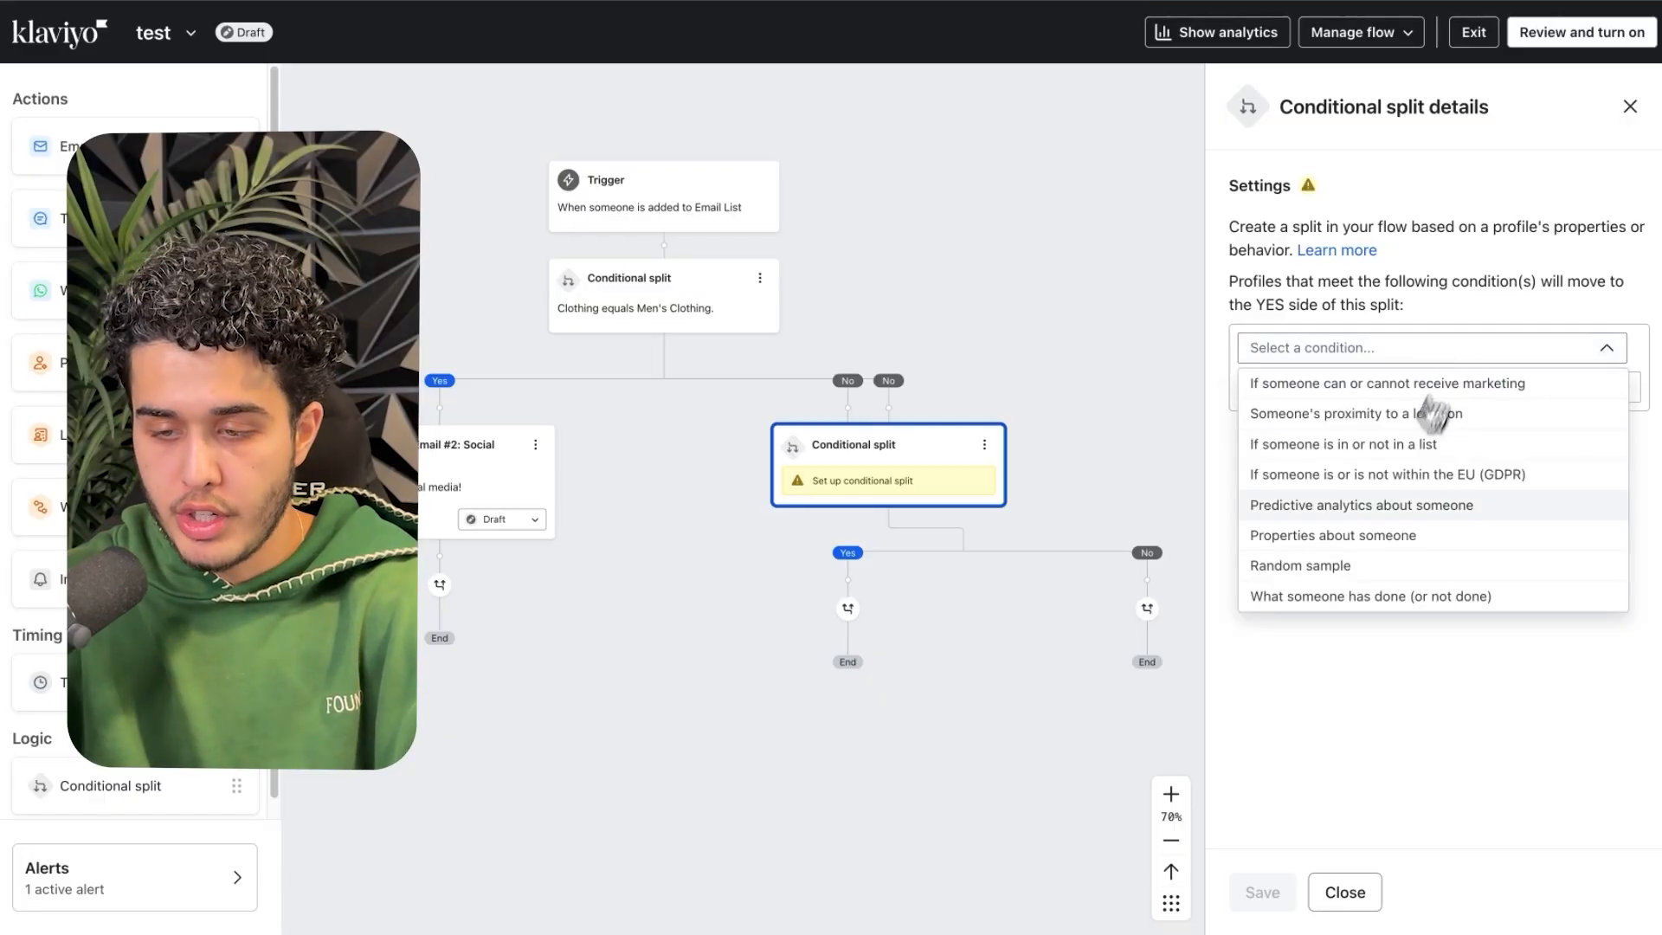
pyautogui.click(1368, 535)
pyautogui.click(1349, 395)
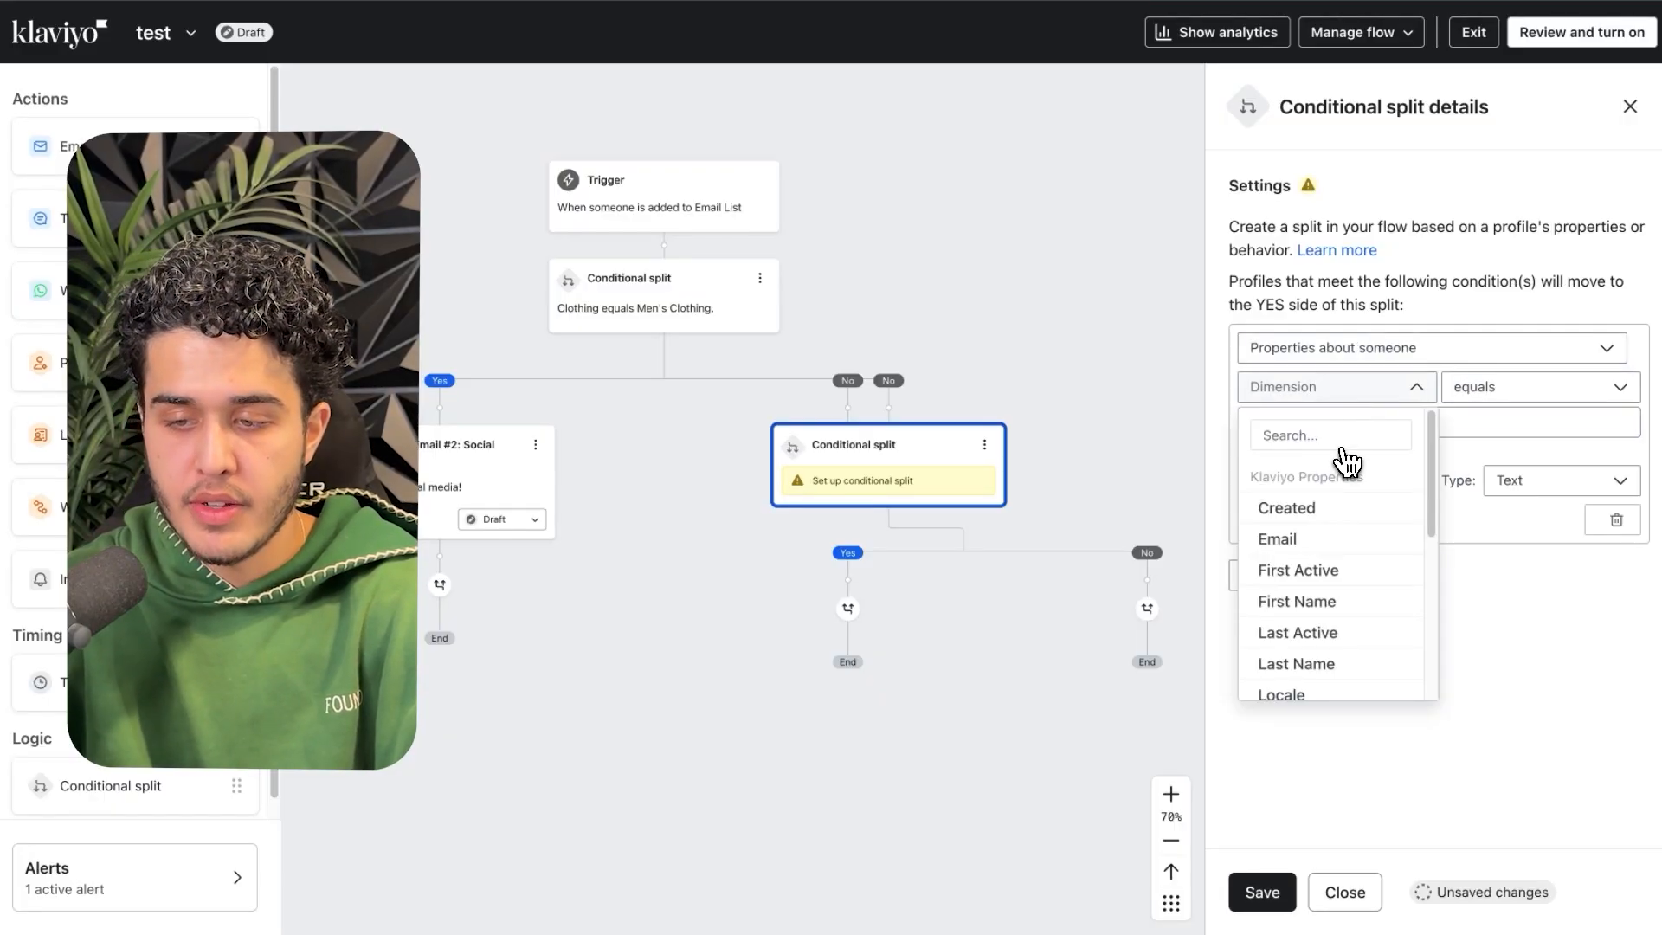
pyautogui.write('clo')
pyautogui.click(1343, 507)
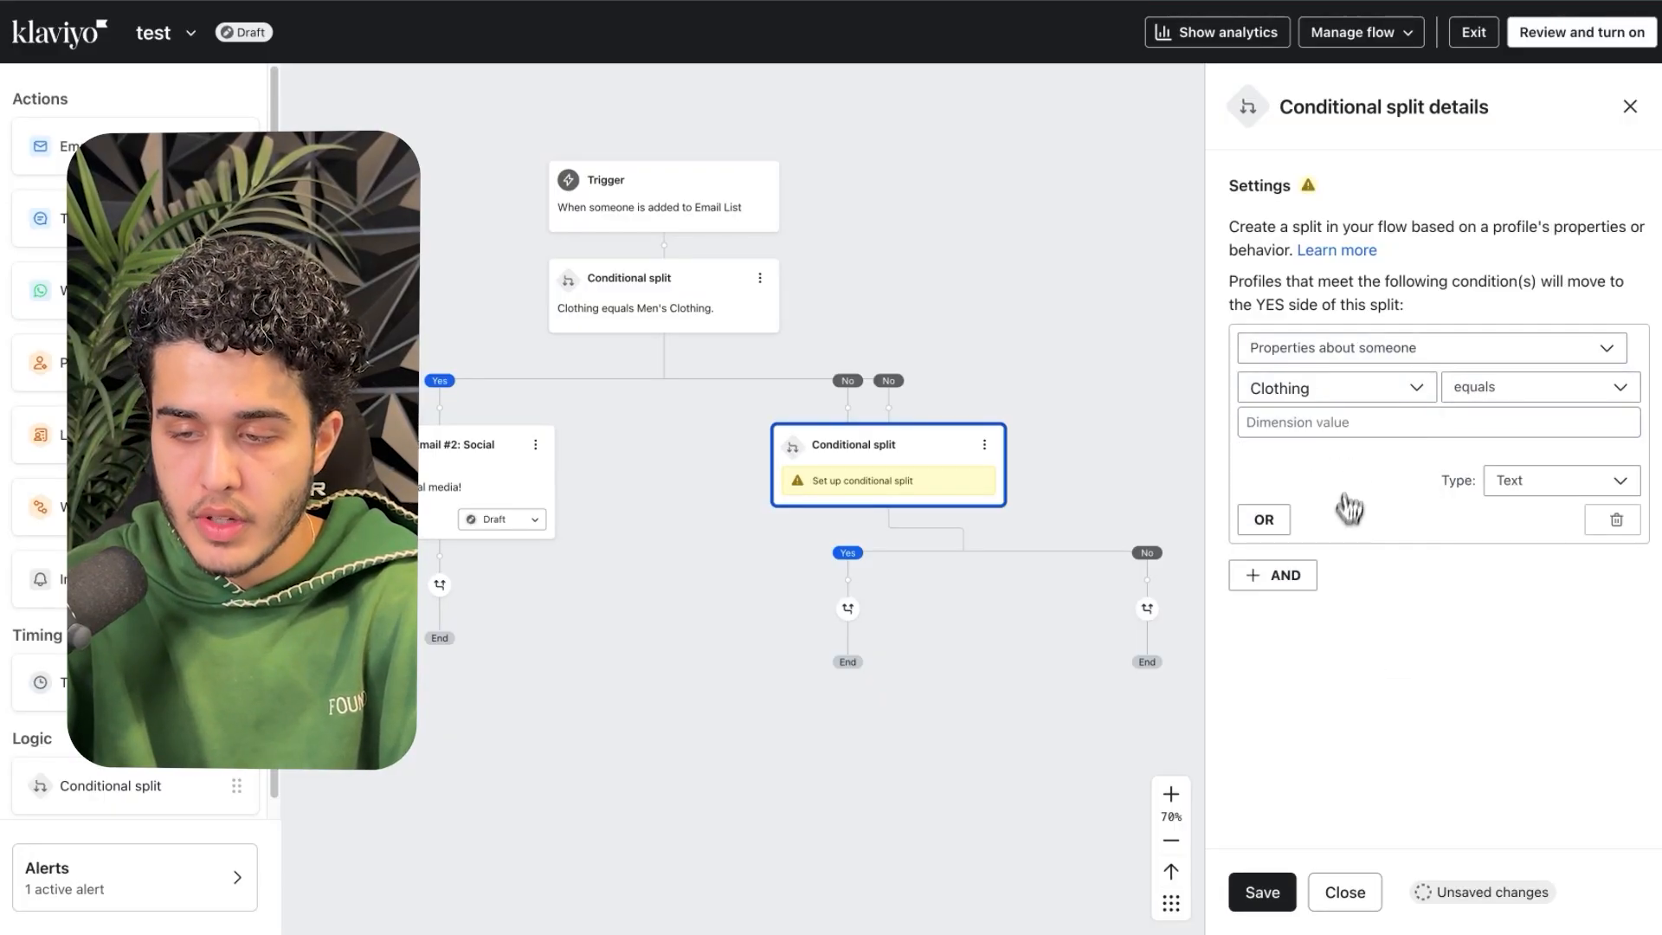
pyautogui.click(1347, 425)
pyautogui.click(1334, 532)
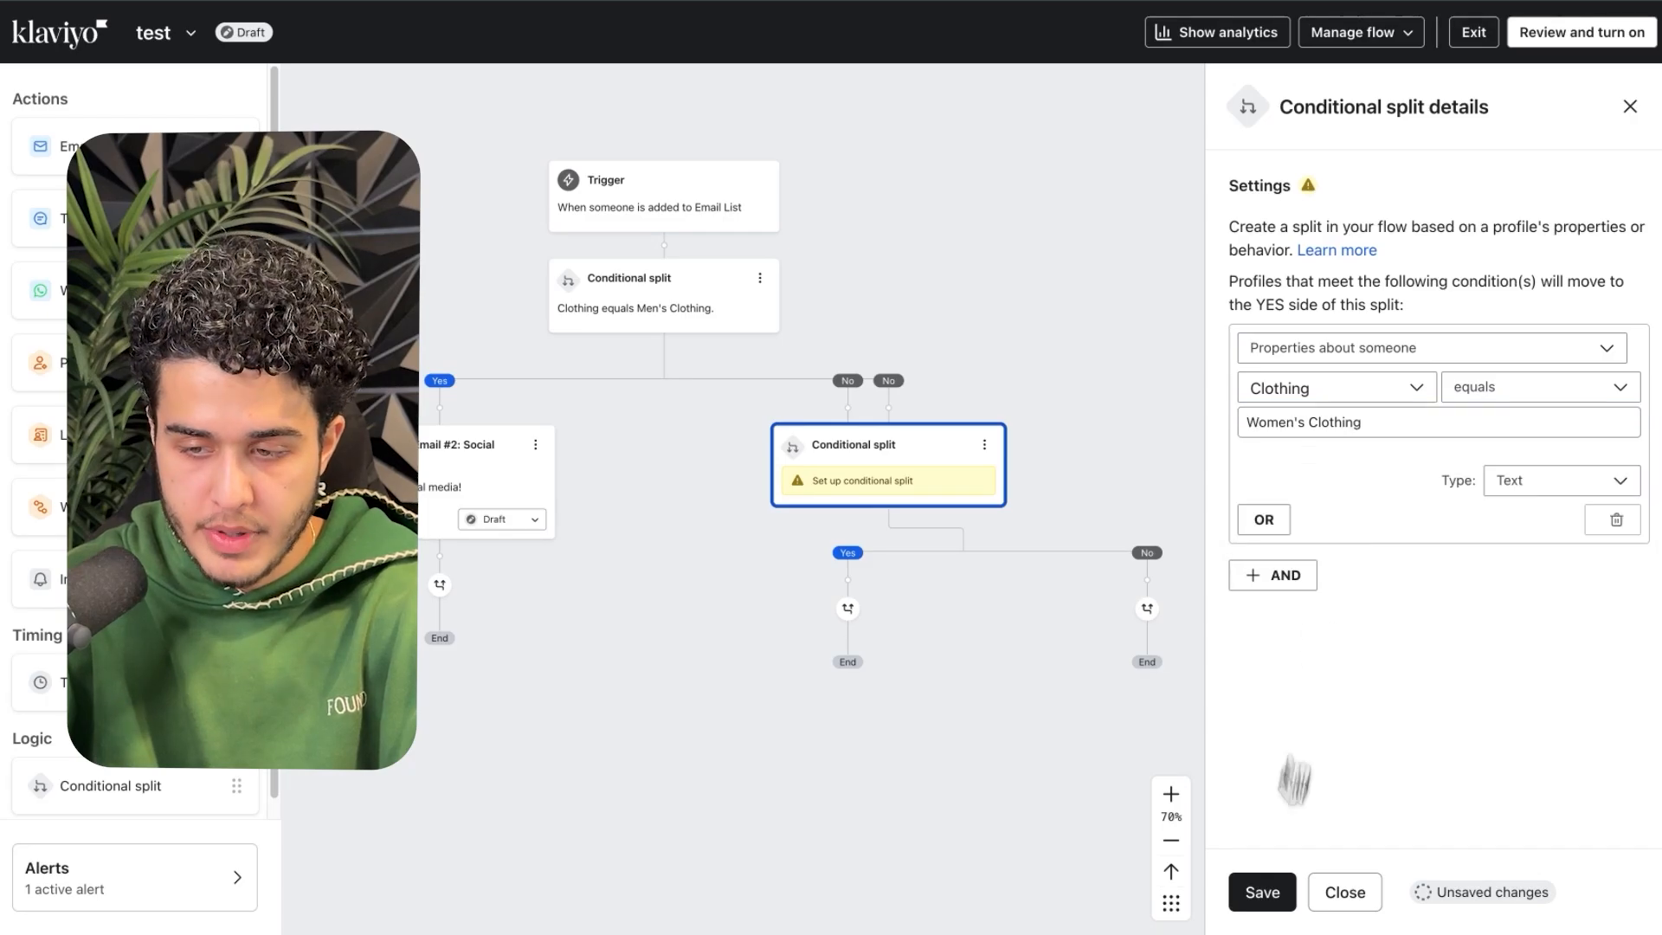
pyautogui.click(1262, 891)
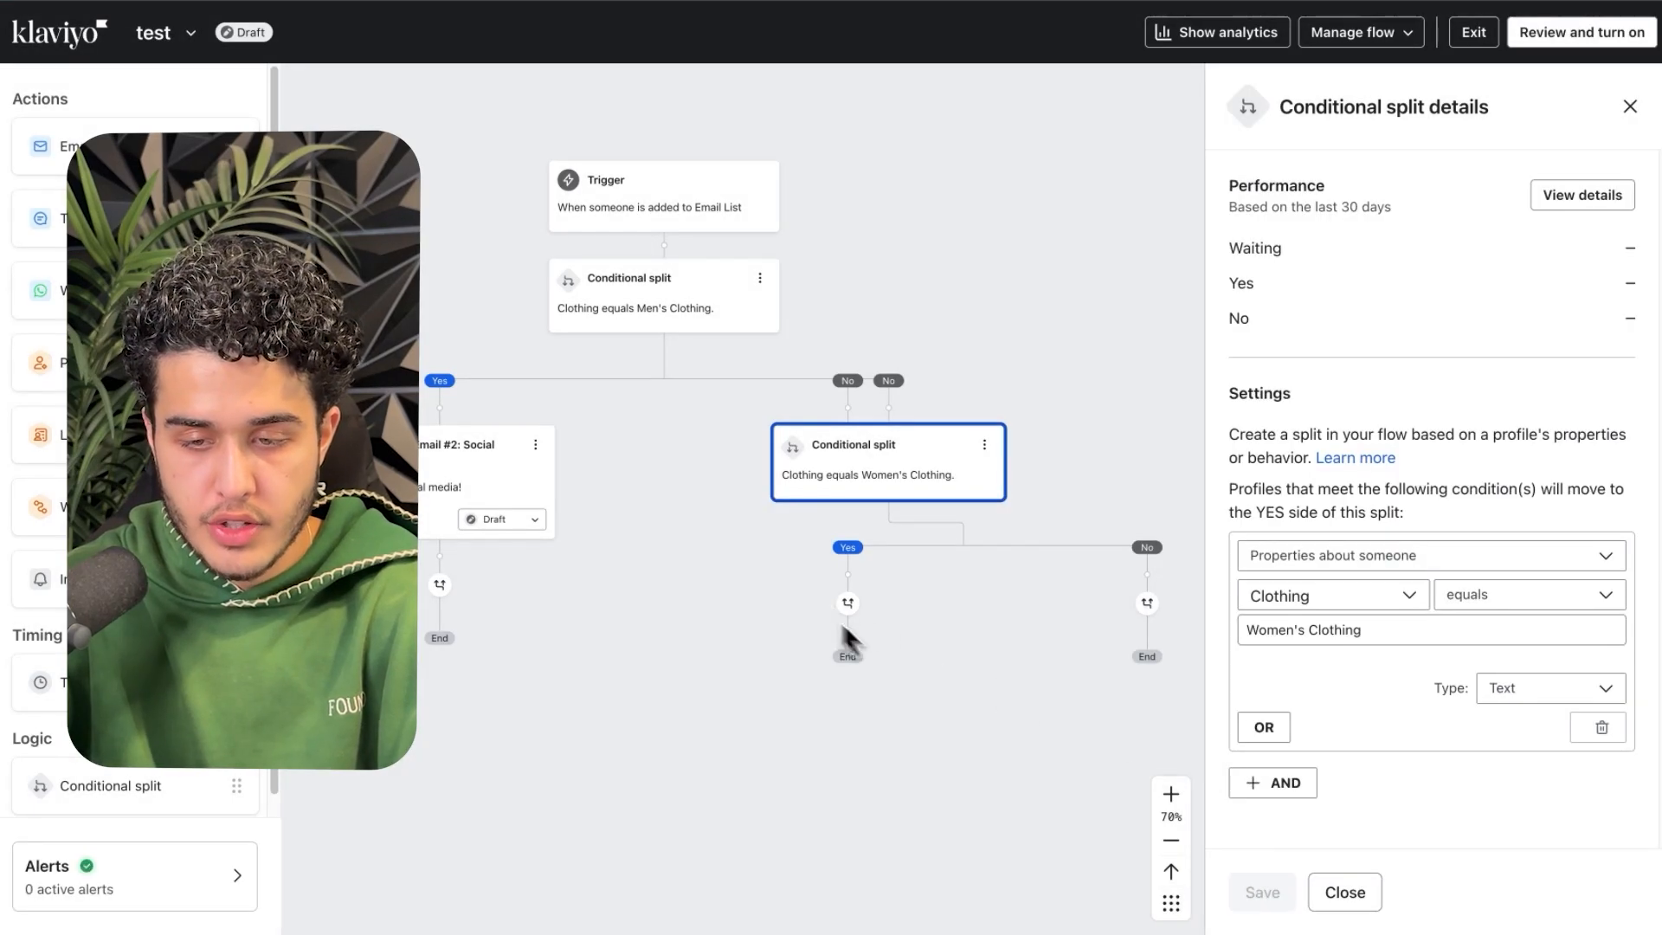
# - Review the flow's branching from the trigger through the Men's Clothing and Women's Clothing splits
pyautogui.moveTo(939, 635); pyautogui.dragTo(805, 490)
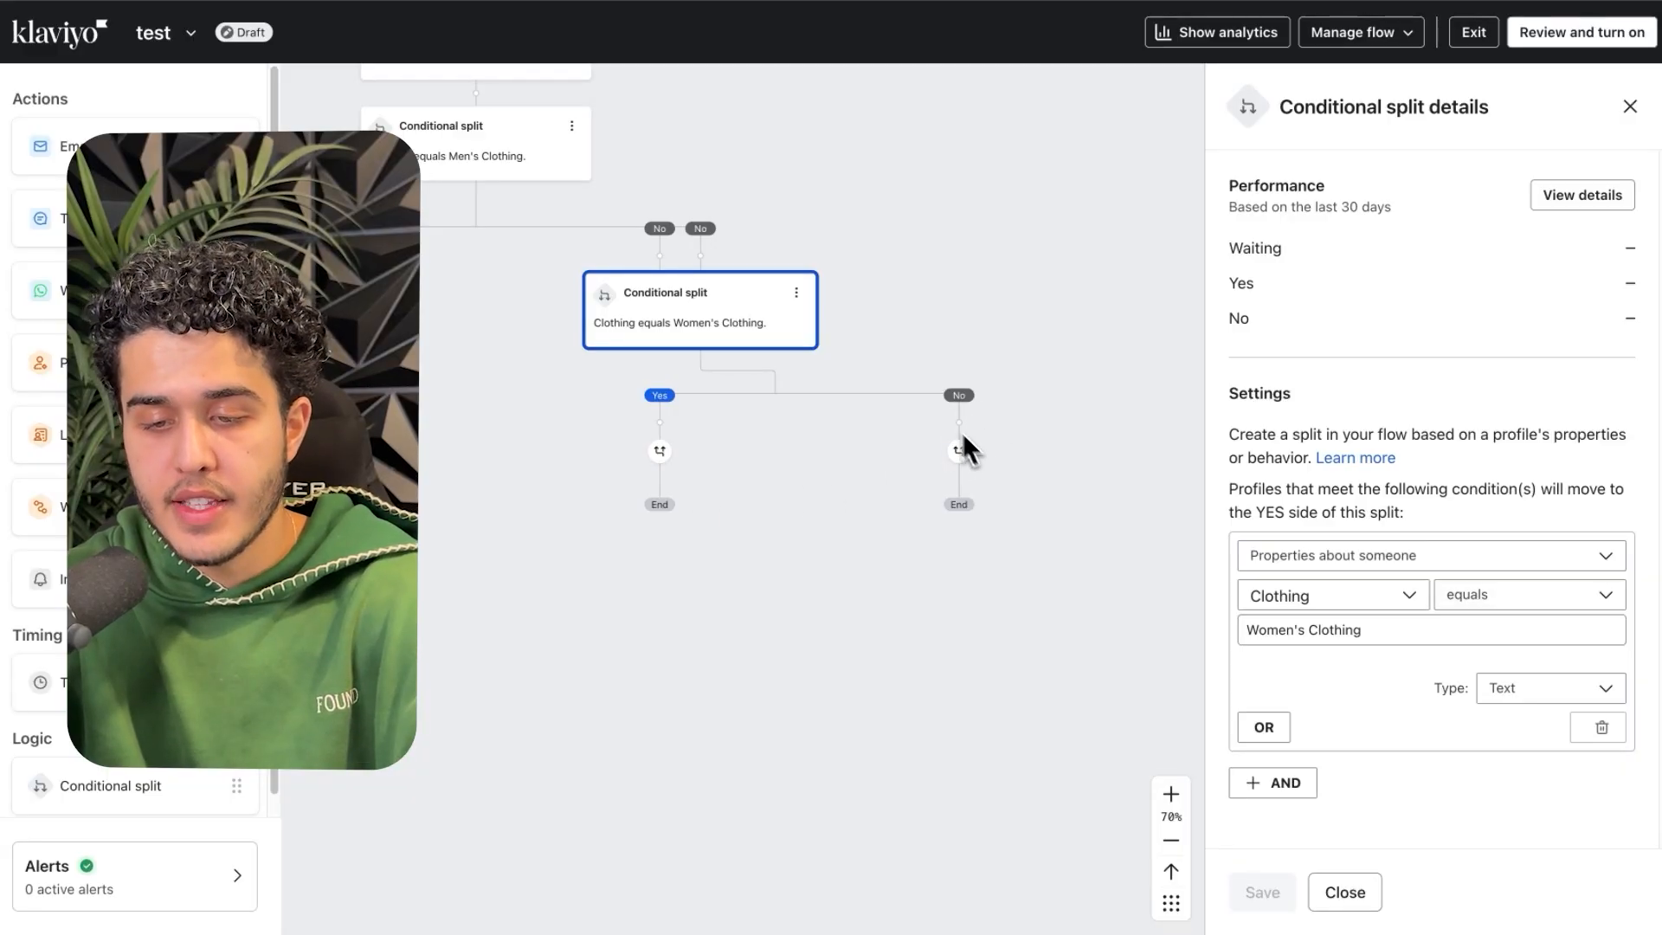
pyautogui.moveTo(940, 318); pyautogui.dragTo(1148, 316)
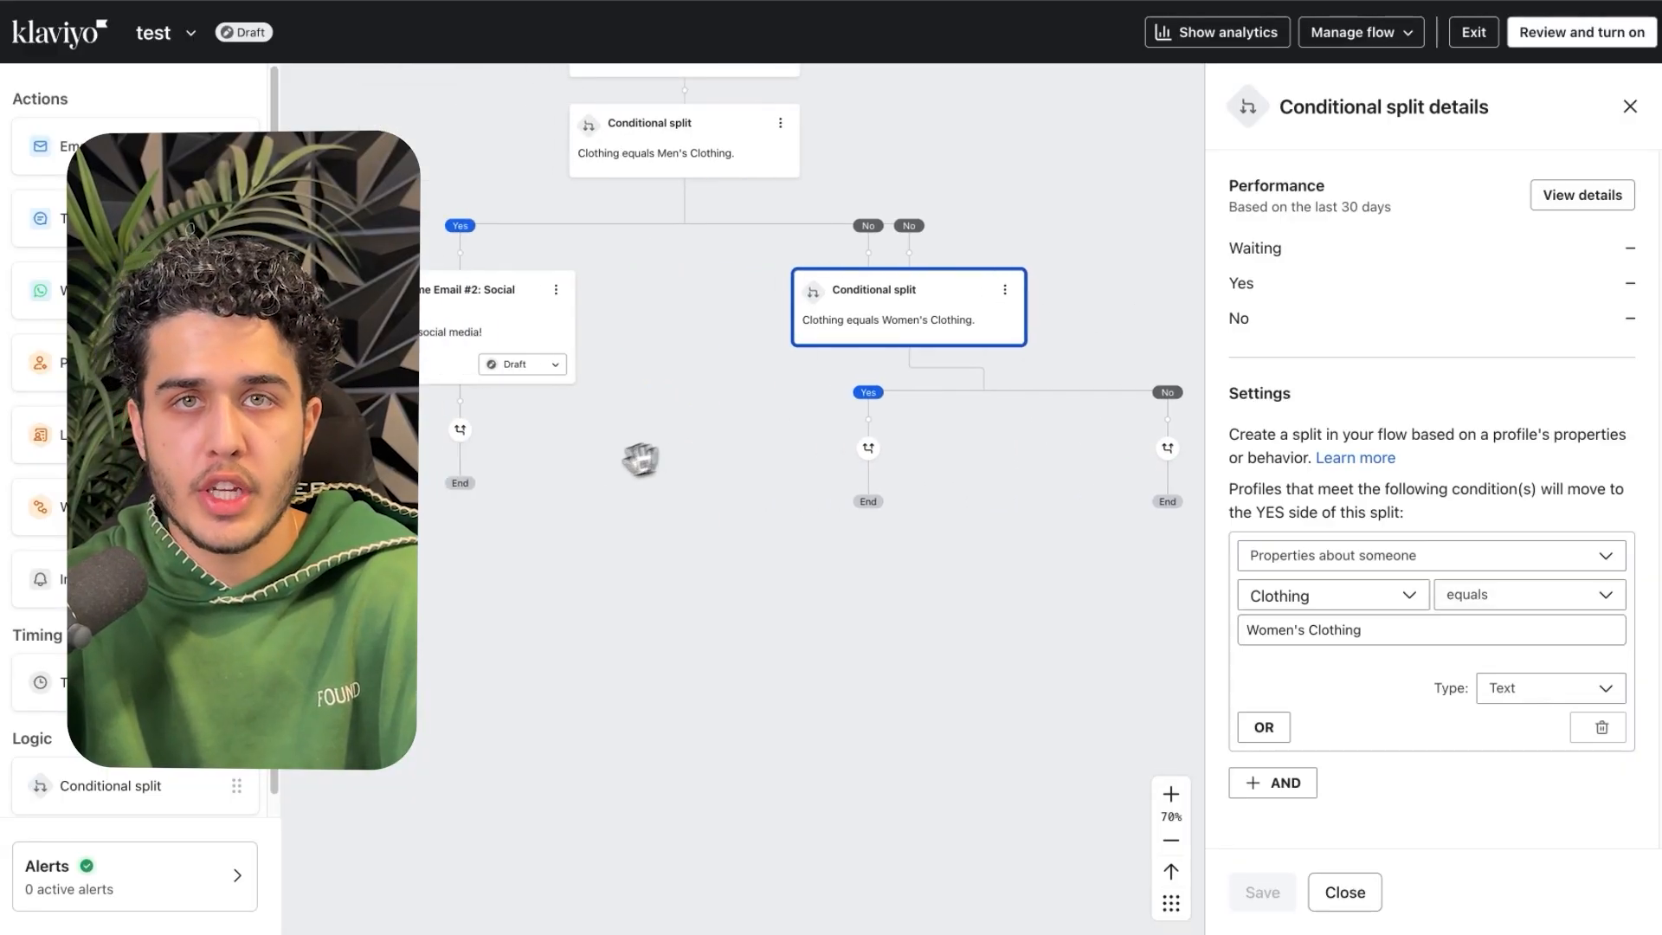
pyautogui.scroll(-2, 604, 470)
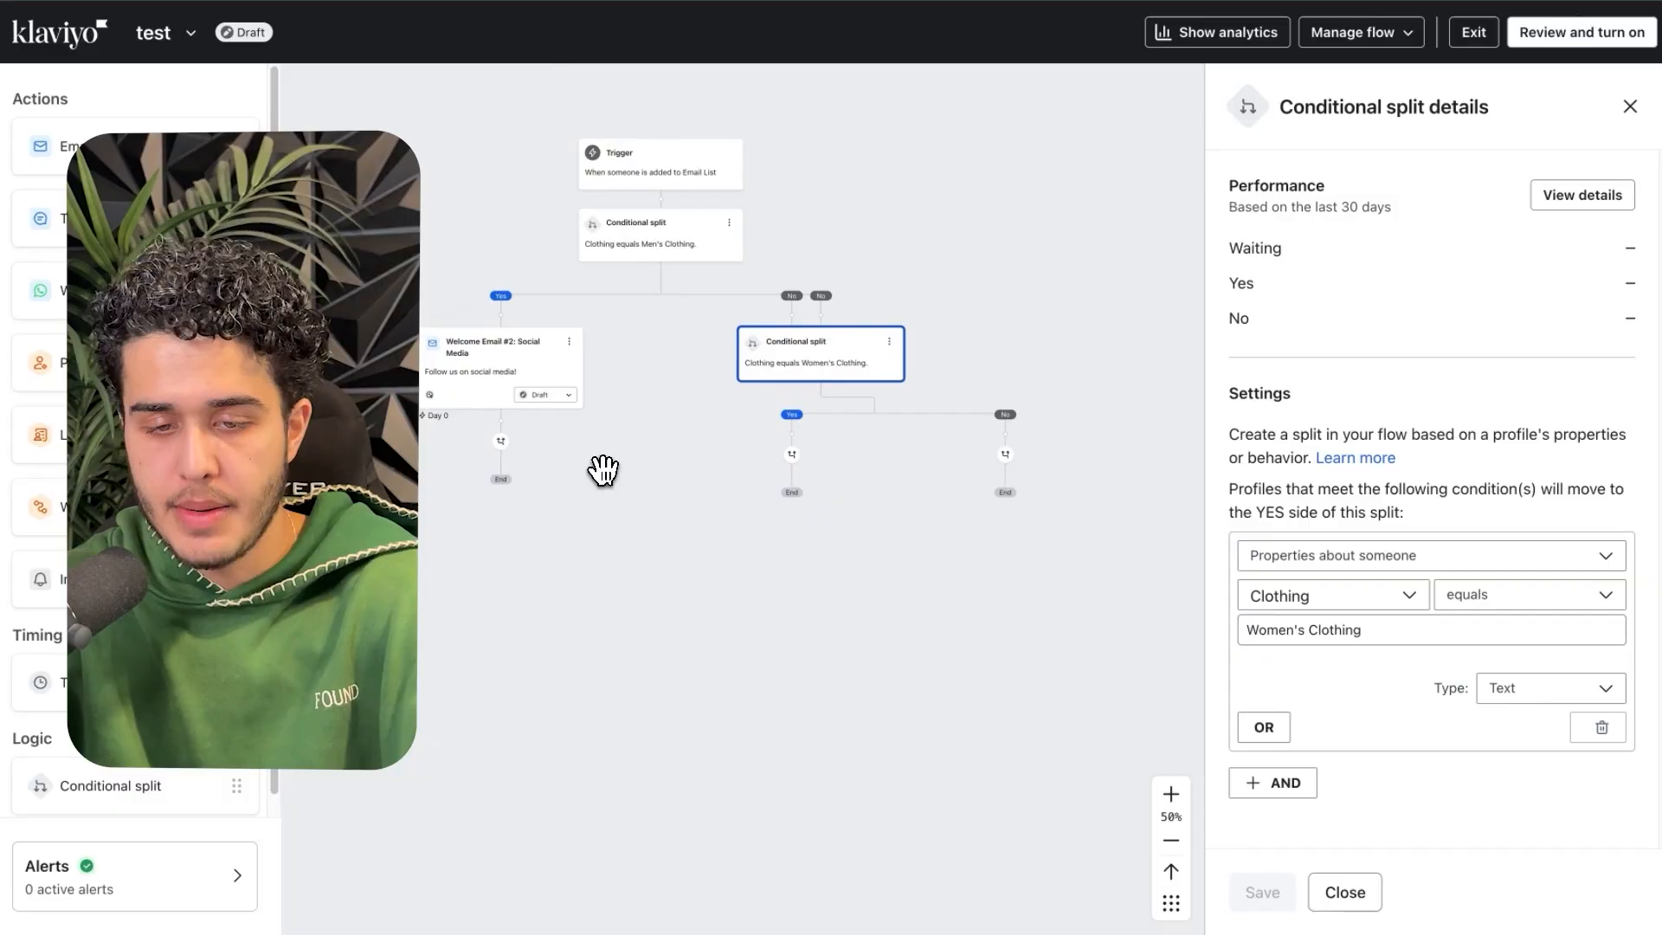
pyautogui.moveTo(600, 471); pyautogui.dragTo(791, 471)
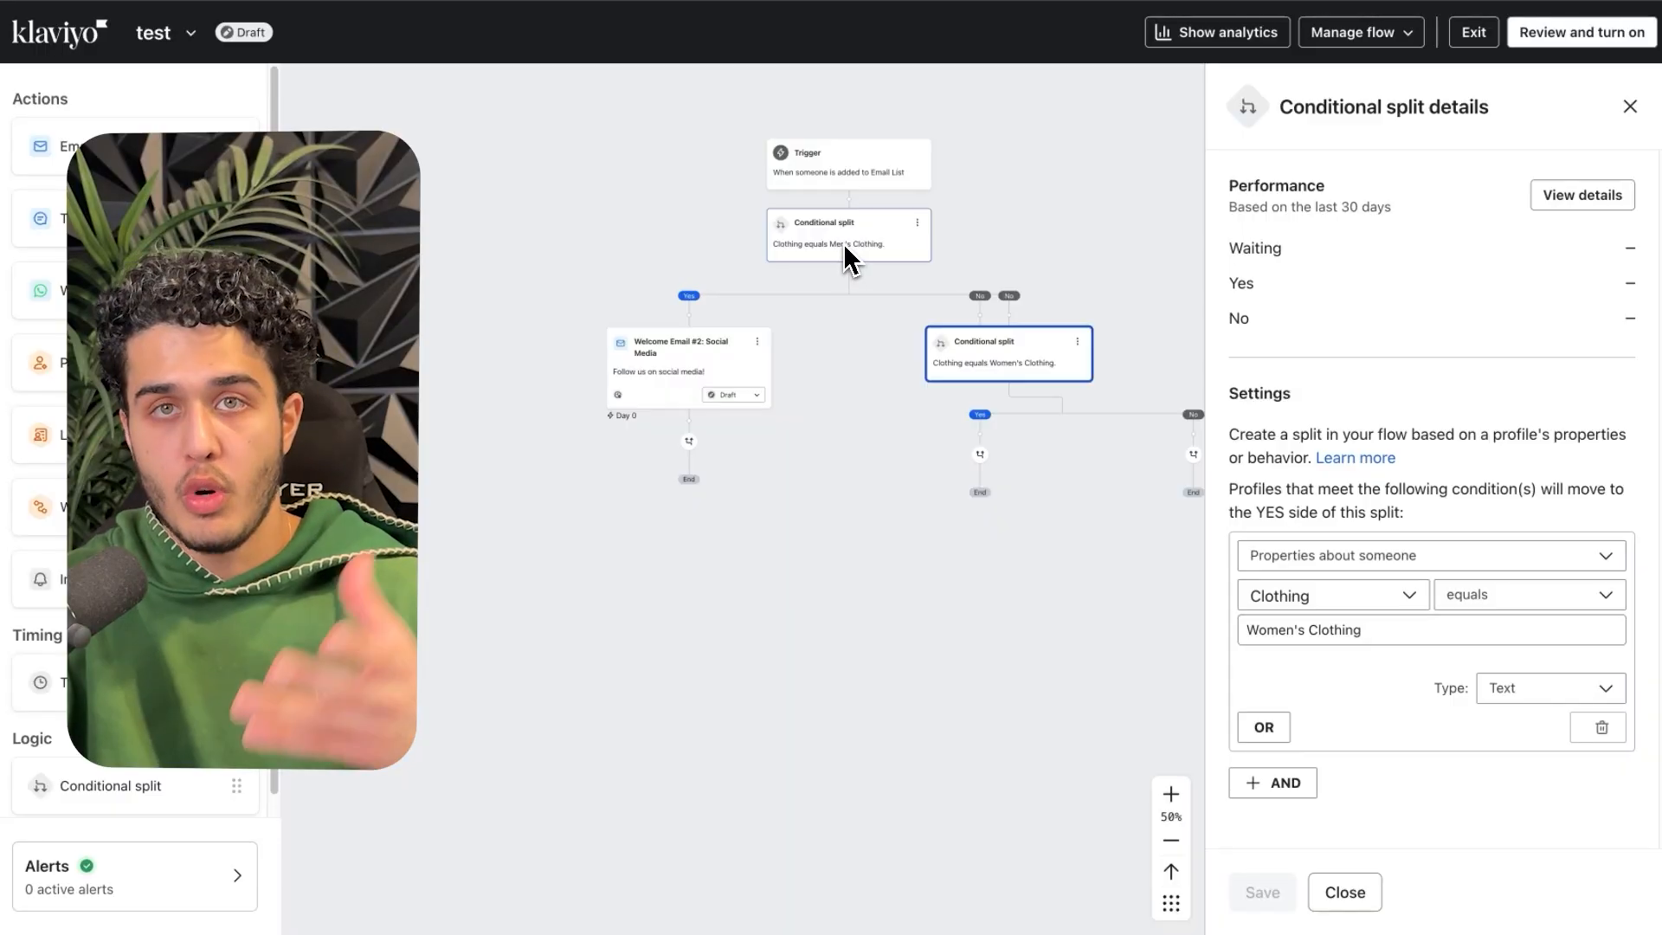
pyautogui.scroll(-1, 972, 293)
pyautogui.hscroll(3, 972, 293)
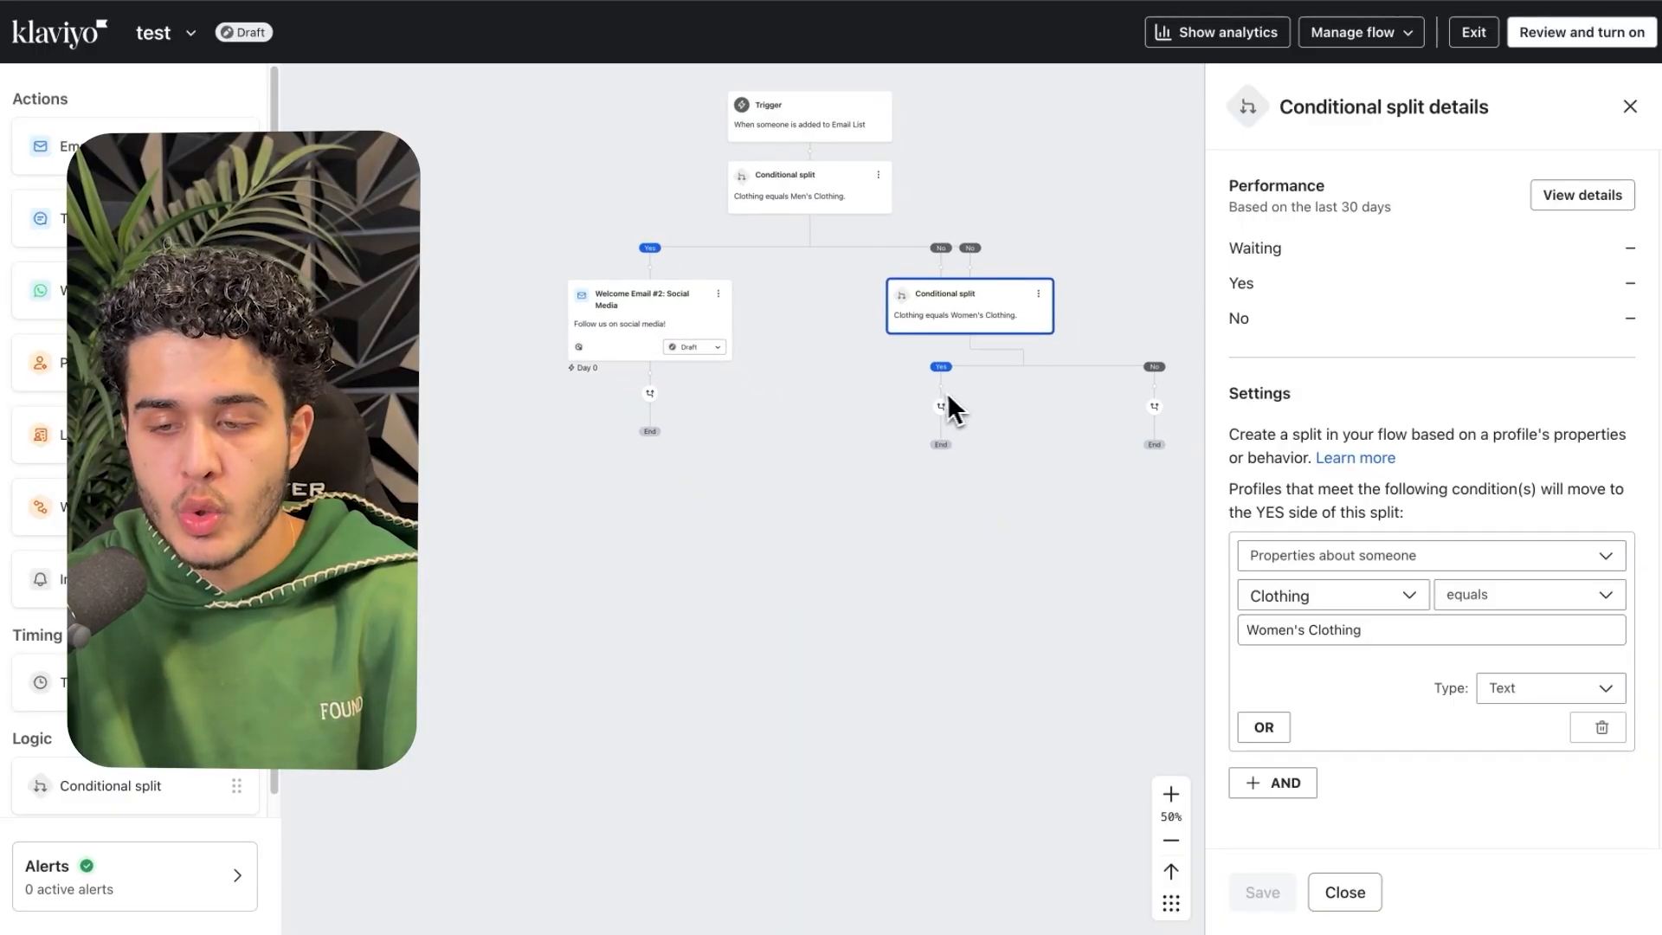
pyautogui.scroll(2, 795, 452)
pyautogui.hscroll(-3, 794, 453)
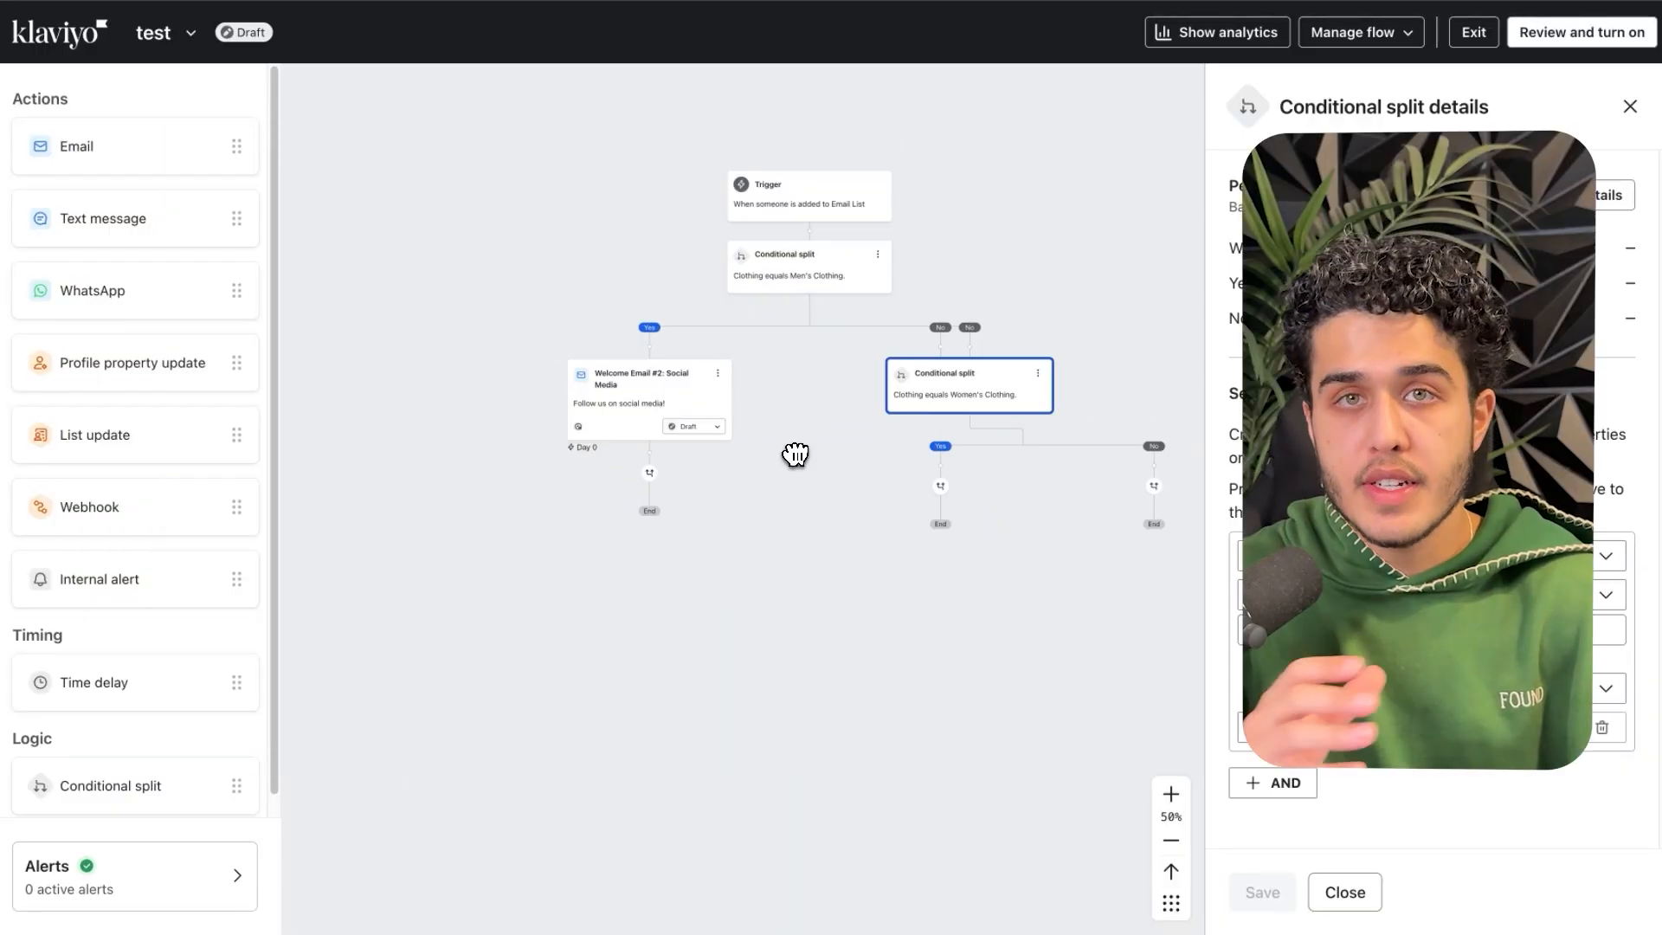